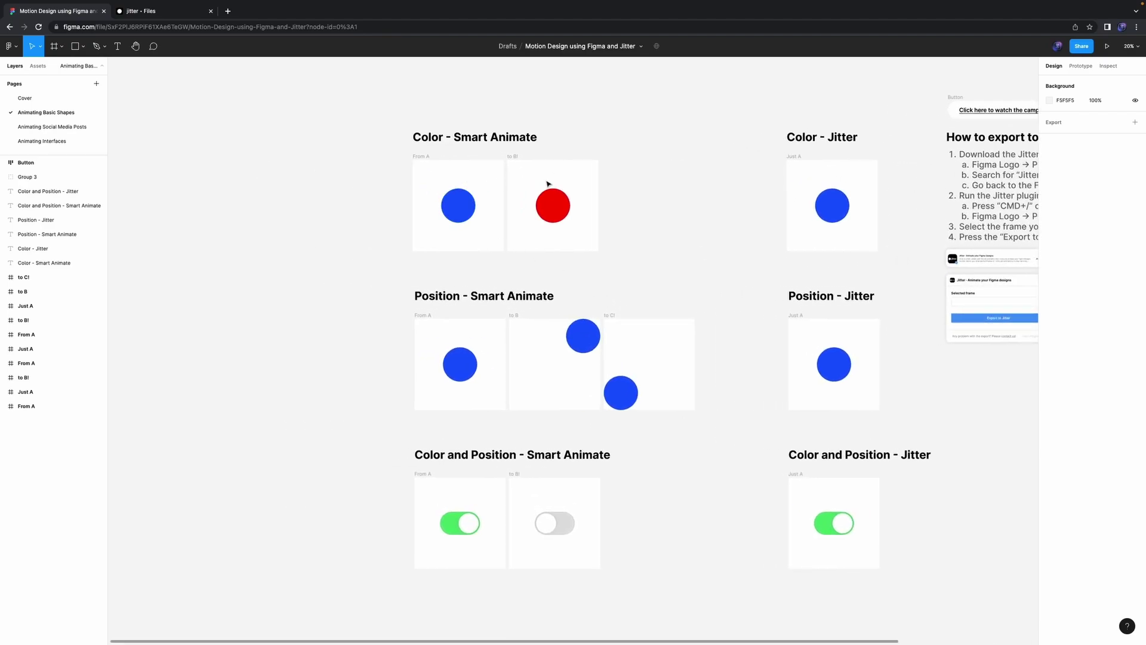
# Step: Examine the blue and red circles in the two Color - Smart Animate frames and their fills
pyautogui.scroll(10, 548, 184)
pyautogui.hscroll(-2, 548, 183)
pyautogui.click(384, 294)
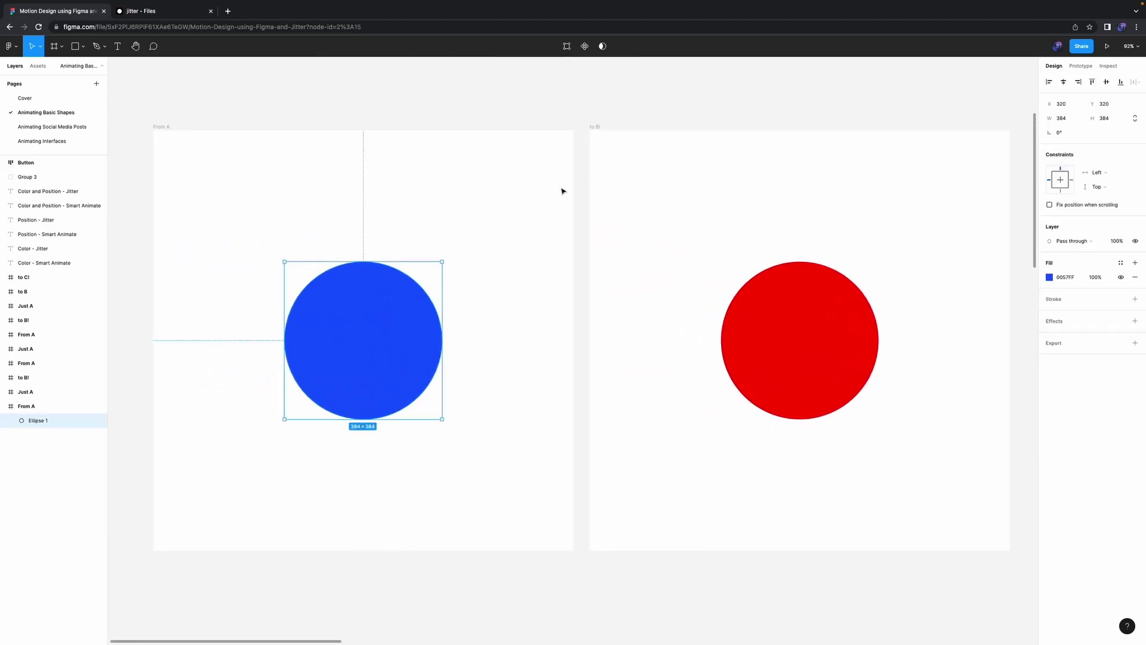
pyautogui.click(852, 300)
pyautogui.scroll(-3, 851, 299)
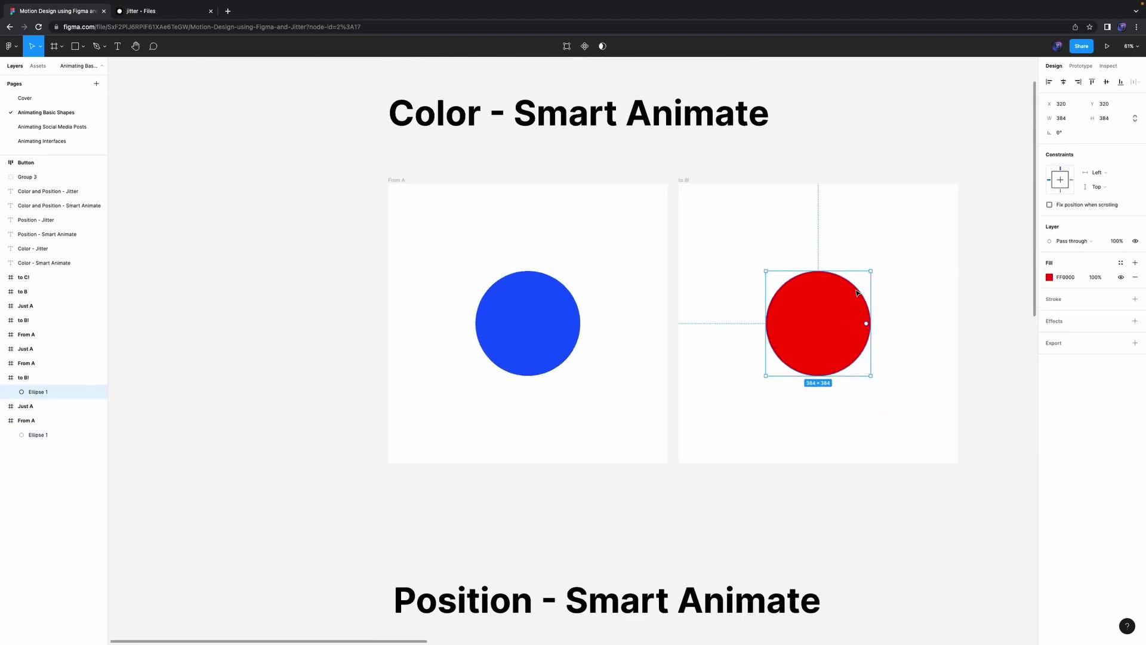
pyautogui.click(873, 174)
pyautogui.hscroll(1, 874, 174)
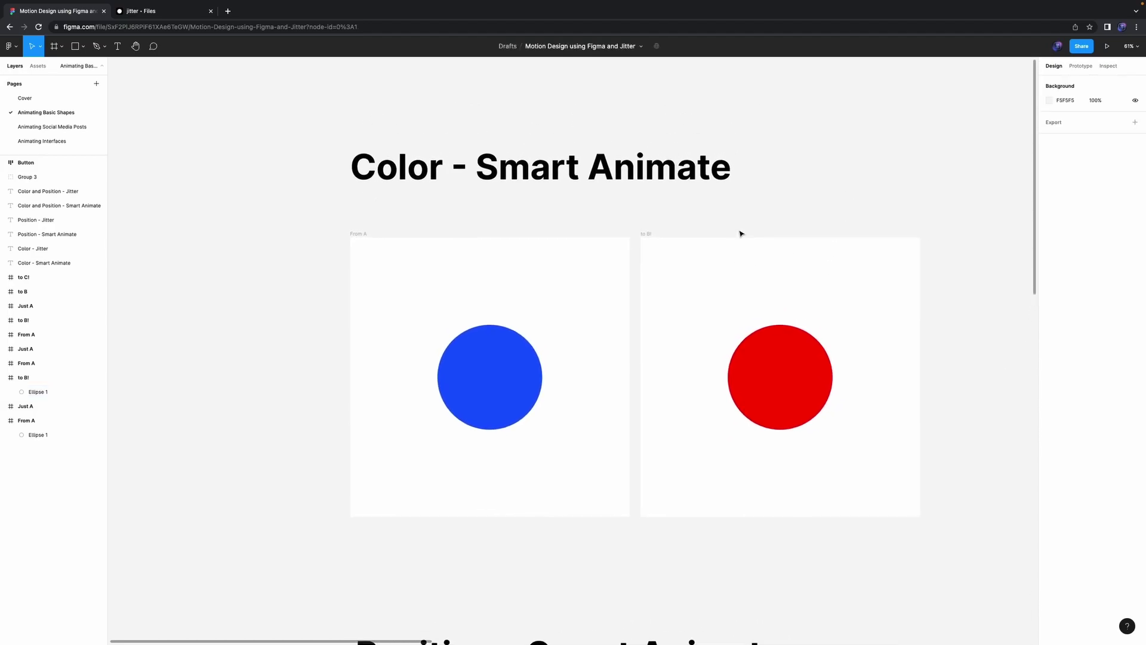
pyautogui.scroll(-3, 742, 233)
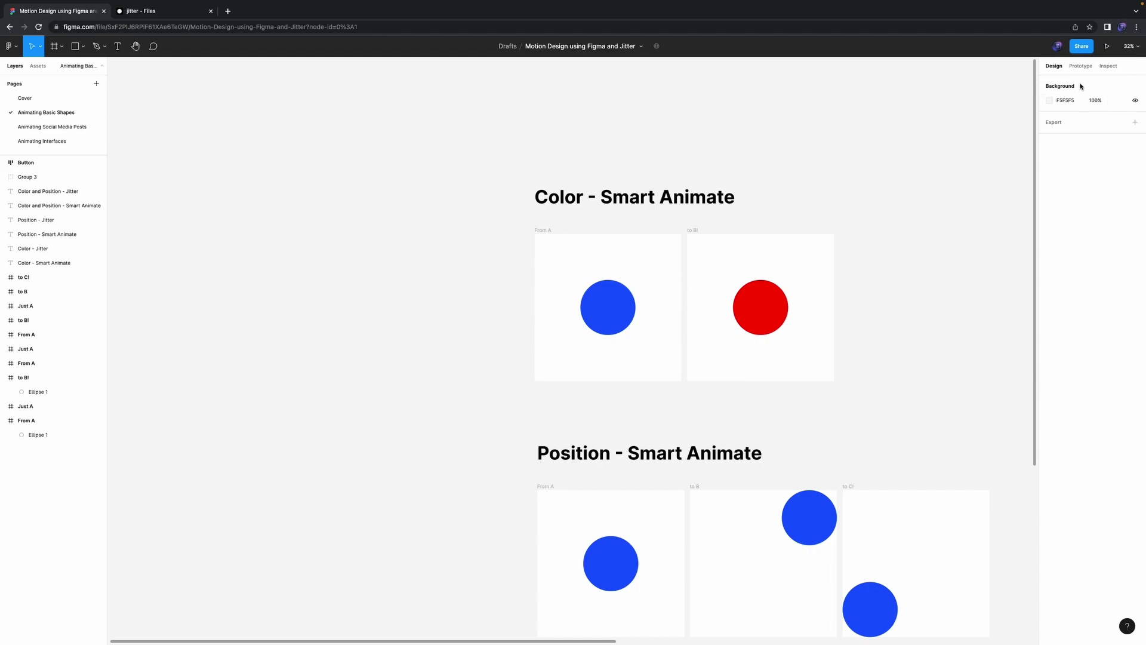
pyautogui.scroll(3, 908, 151)
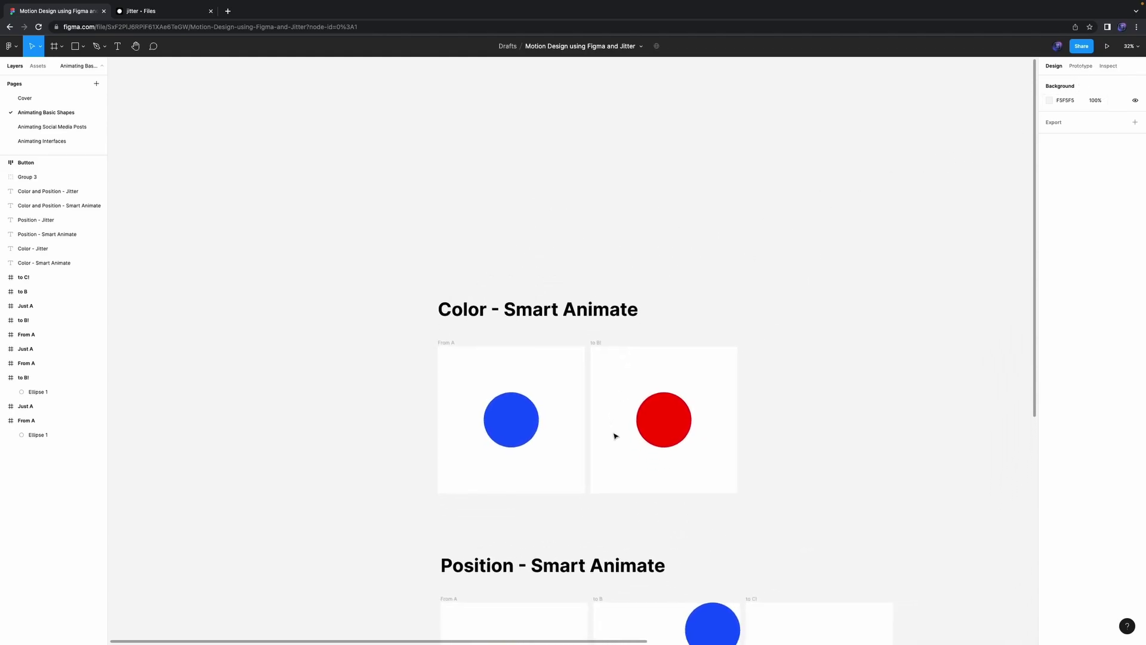
# Step: Create a 1024 × 1024 frame in the empty canvas area above the Color - Smart Animate heading
pyautogui.scroll(-2, 439, 389)
pyautogui.scroll(2, 597, 335)
pyautogui.scroll(3, 565, 215)
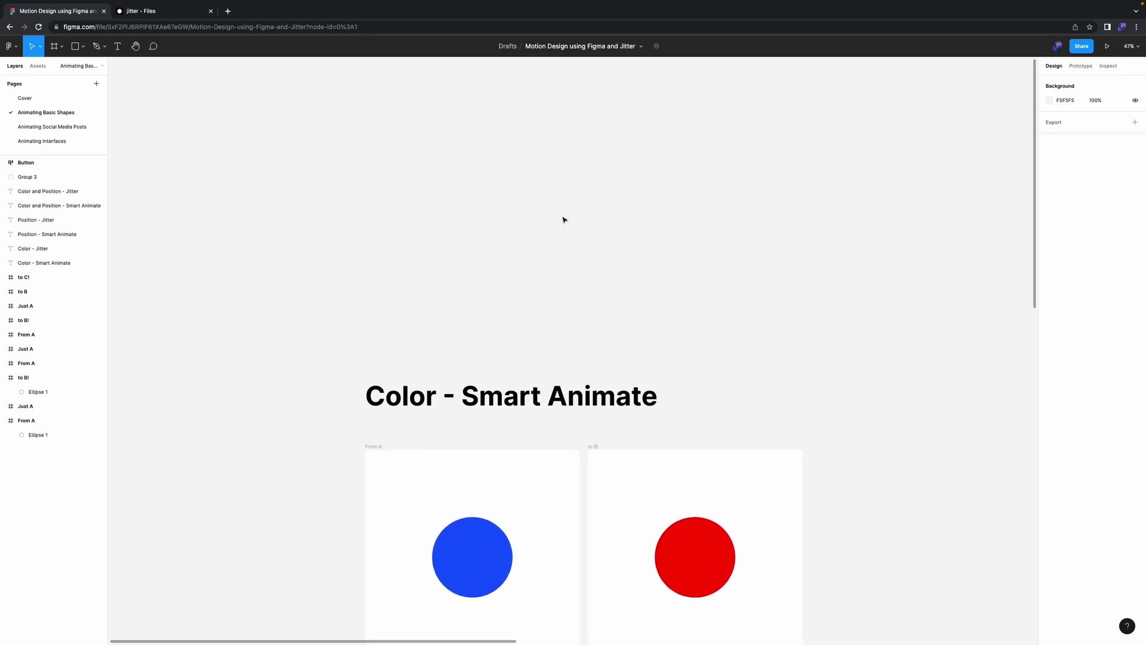
pyautogui.press('f')
pyautogui.click(400, 153)
pyautogui.click(1068, 132)
pyautogui.write('1024')
pyautogui.press('Tab')
pyautogui.write('1024')
pyautogui.press('Return')
# Step: Place a default 100 × 100 rectangle inside the new frame
pyautogui.scroll(3, 514, 210)
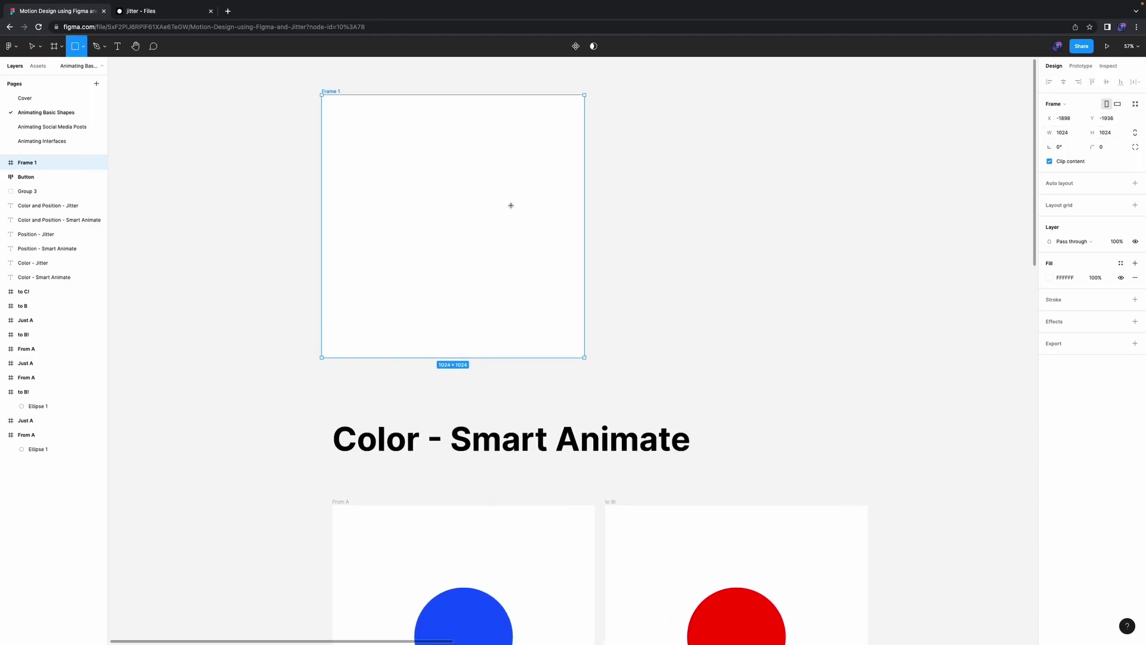
pyautogui.press('r')
pyautogui.click(462, 212)
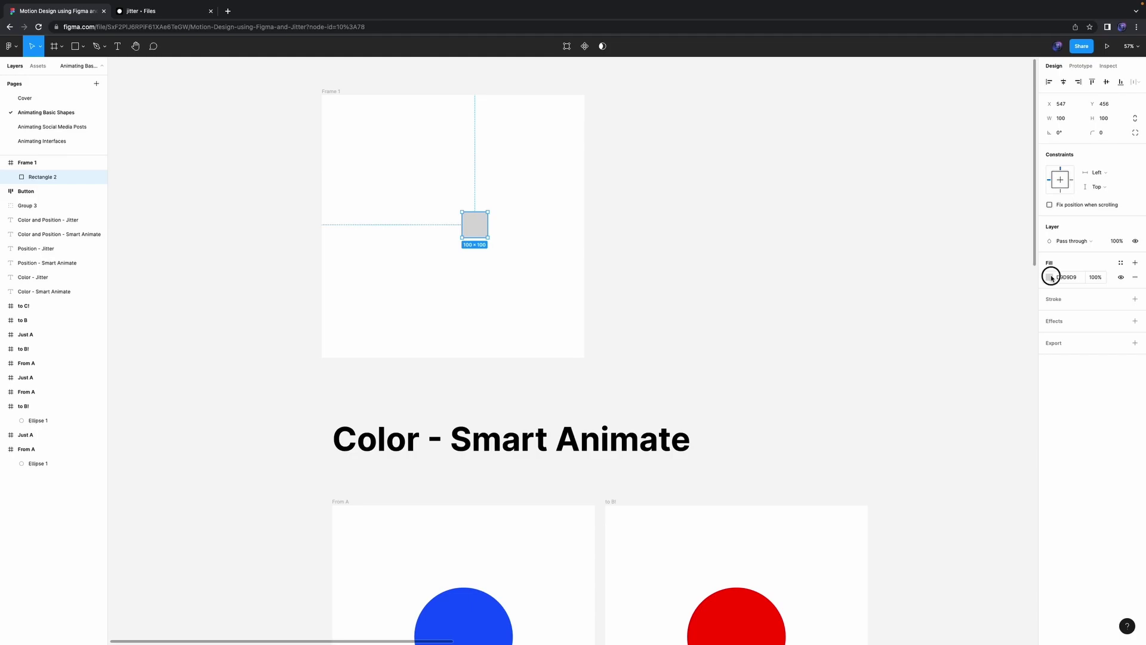
# Step: Resize the rectangle to 200 × 200 and centre it horizontally and vertically in the frame
pyautogui.click(1049, 277)
pyautogui.click(1069, 117)
pyautogui.write('200')
pyautogui.press('Tab')
pyautogui.write('200')
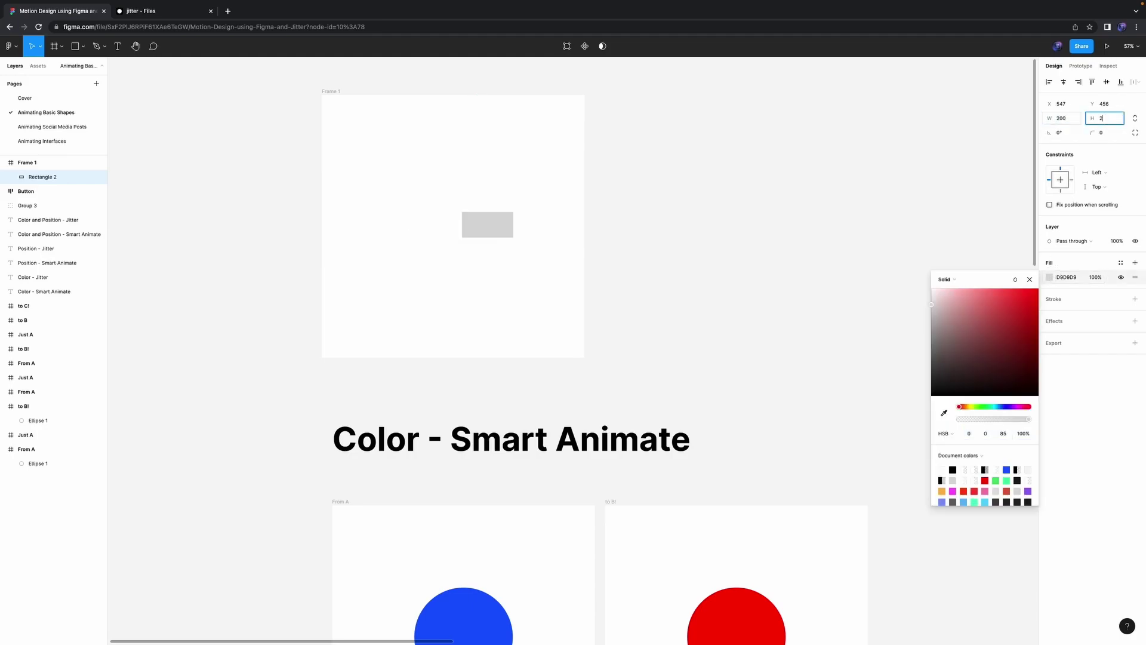
pyautogui.press('Return')
pyautogui.click(1063, 82)
pyautogui.click(1106, 81)
# Step: Set the rectangle's width and height to 512
pyautogui.click(1073, 122)
pyautogui.write('512')
pyautogui.press('Tab')
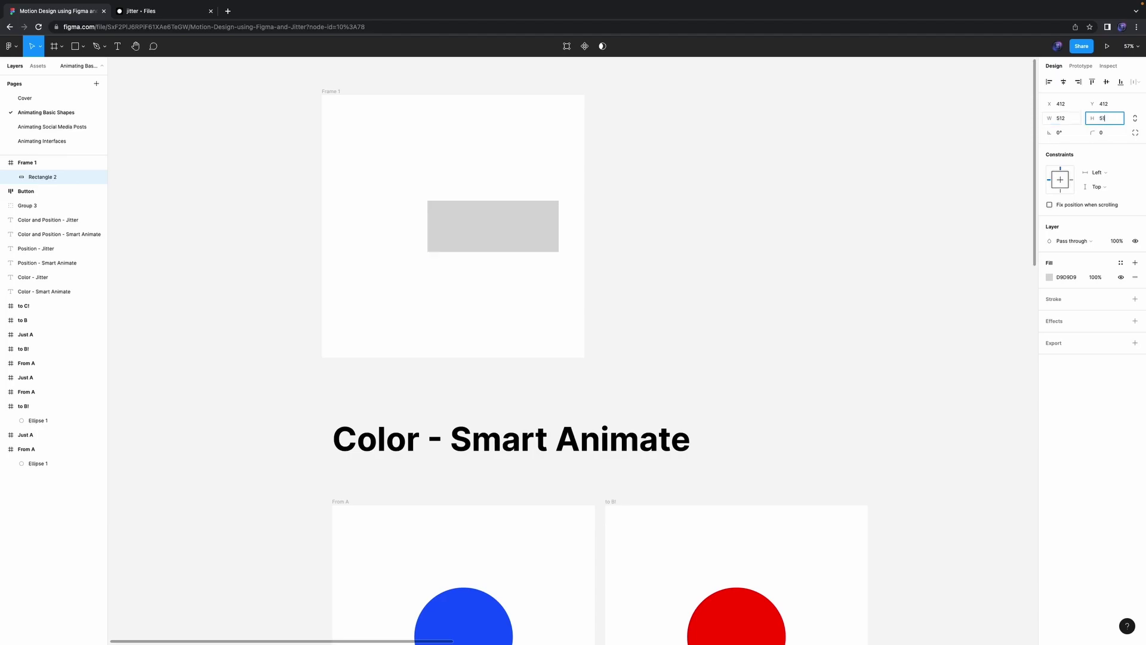
pyautogui.write('512')
pyautogui.press('Return')
# Step: Centre the square horizontally and vertically in the frame and set its fill to FF0000
pyautogui.click(1063, 82)
pyautogui.click(1106, 82)
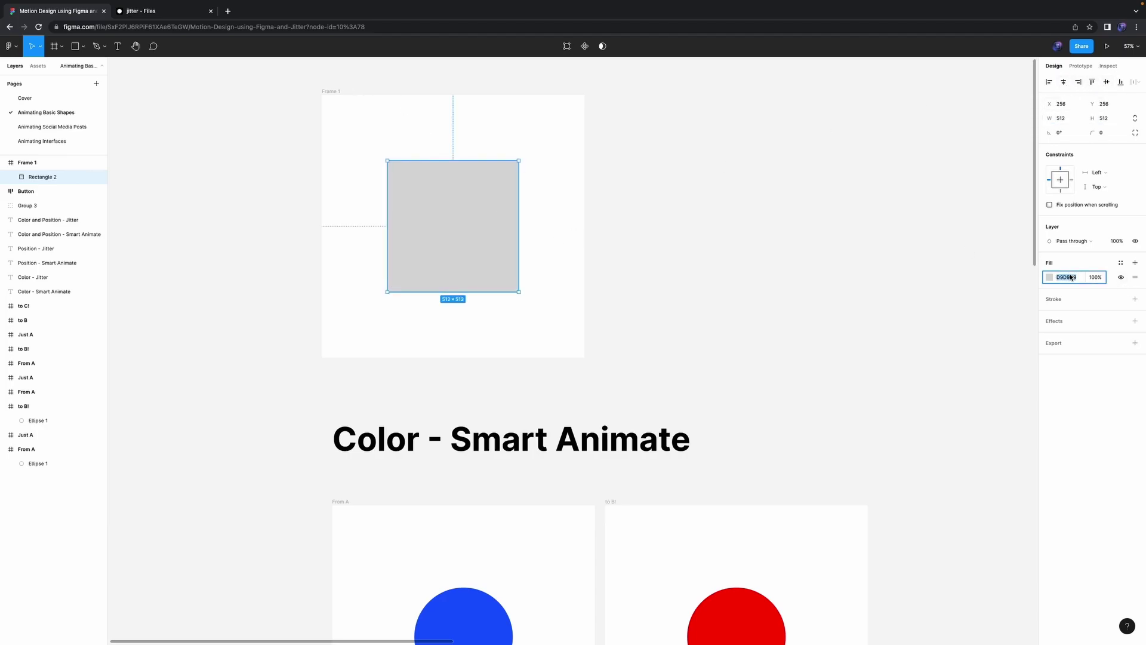
pyautogui.press('Return')
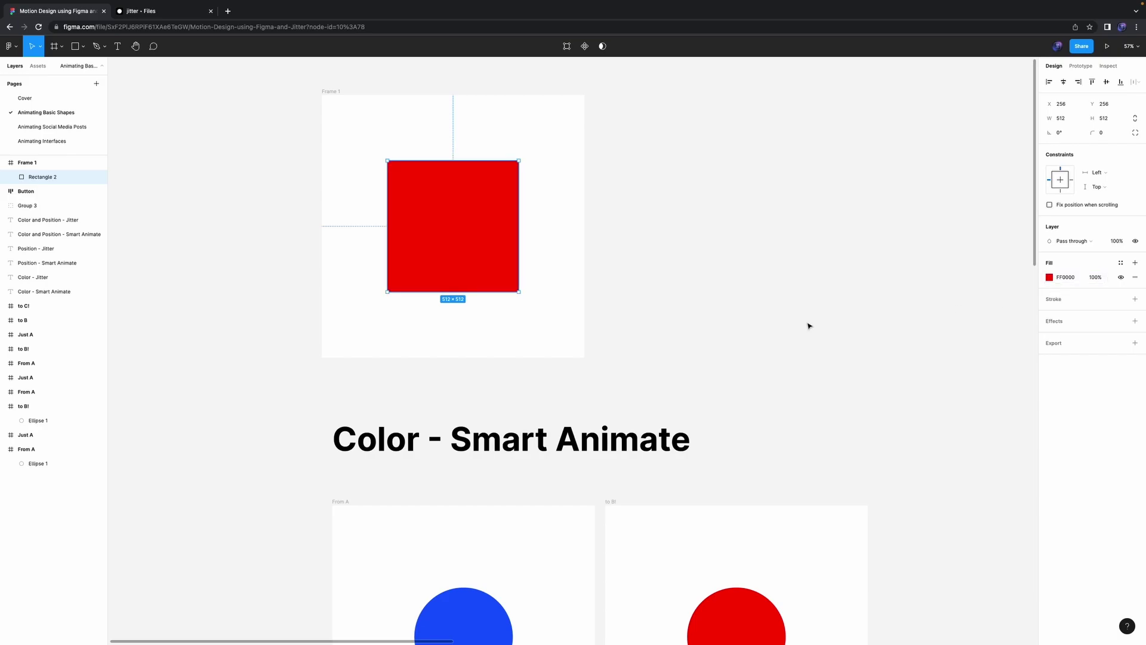
pyautogui.click(808, 325)
# Step: Duplicate the frame containing the red square and set the fill of the copy's square to 00FF00
pyautogui.click(325, 91)
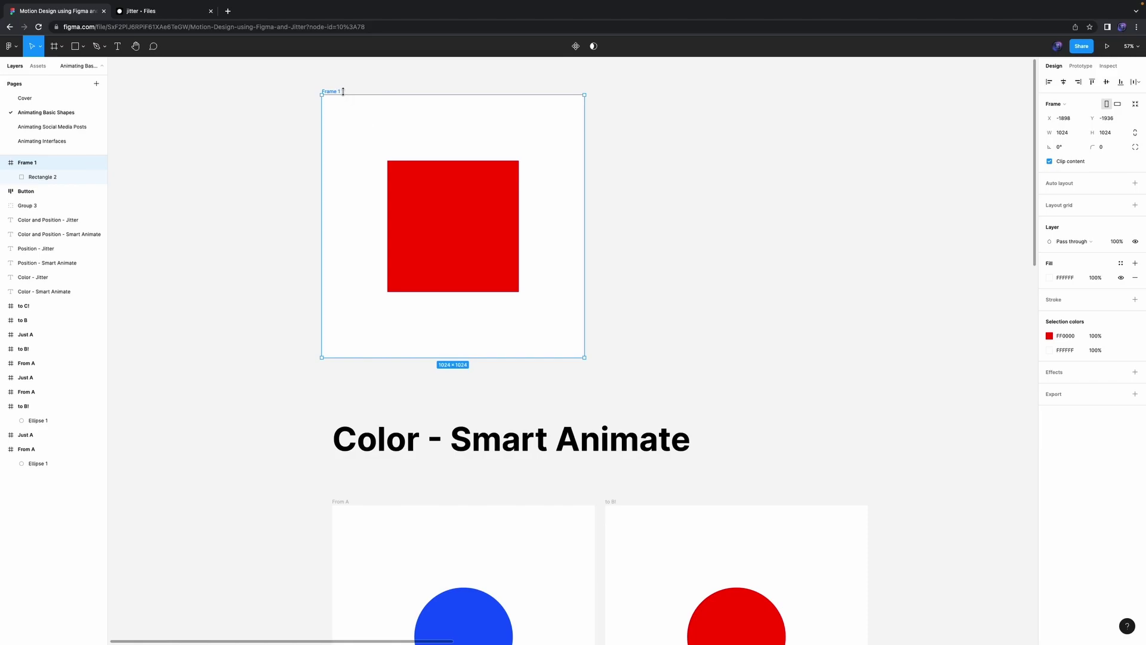
pyautogui.press('super+d')
pyautogui.click(717, 195)
pyautogui.click(1066, 277)
pyautogui.write('00ff00')
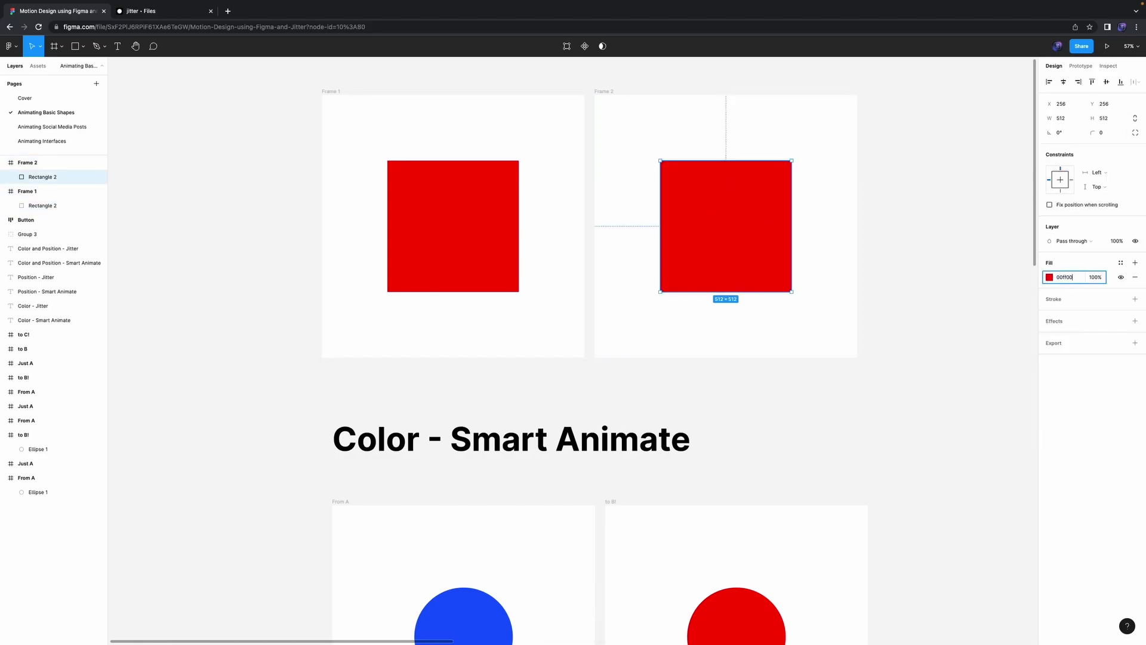
pyautogui.press('Return')
pyautogui.click(903, 341)
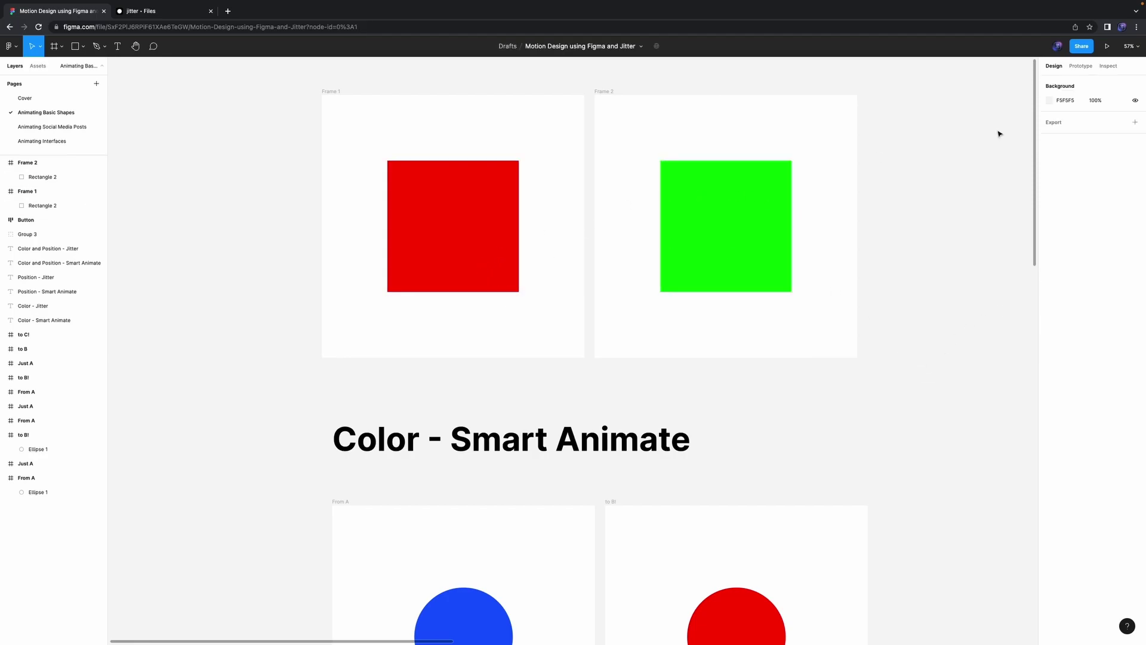
# Step: Add an on-click prototype interaction to the red square that navigates to Frame 2
pyautogui.click(1081, 65)
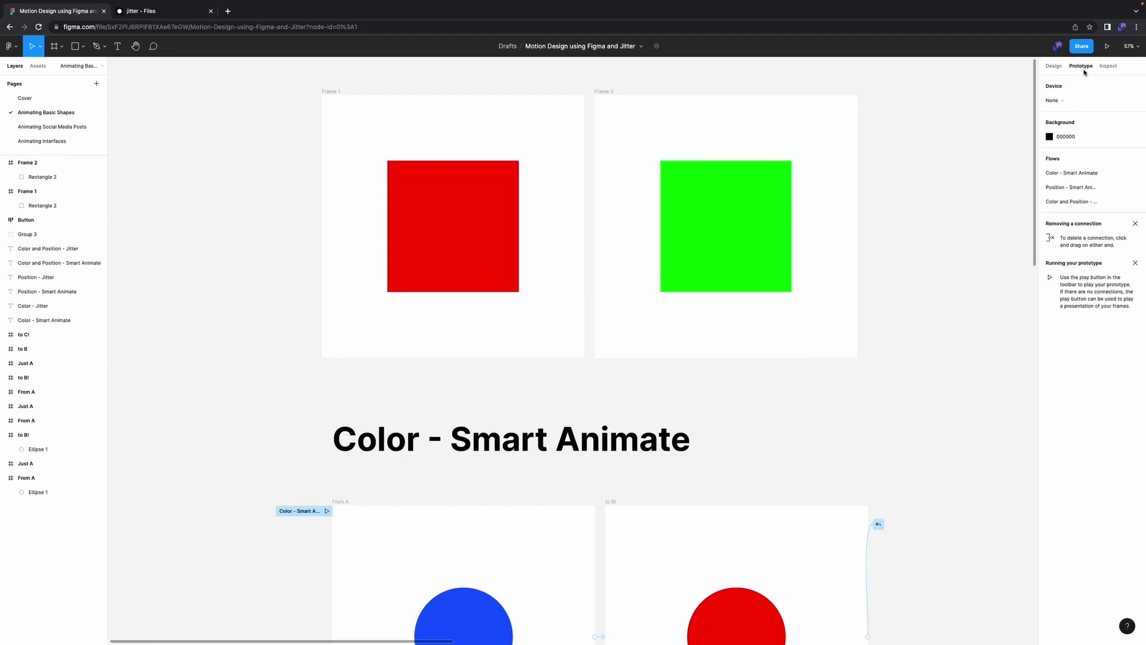
pyautogui.click(503, 259)
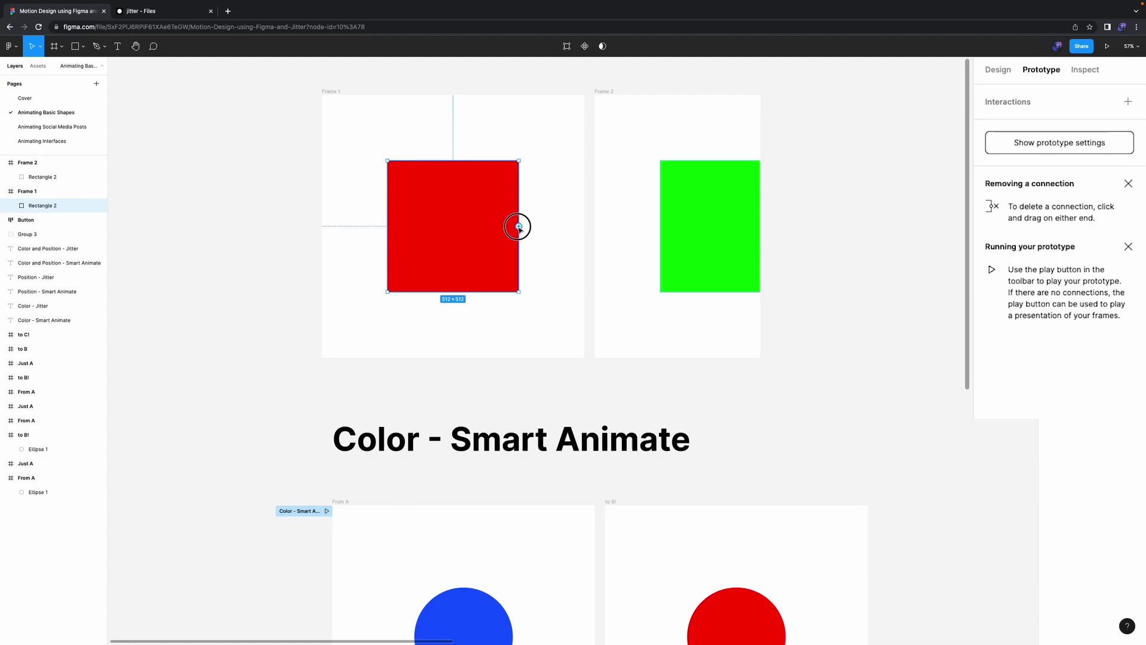
pyautogui.click(1128, 101)
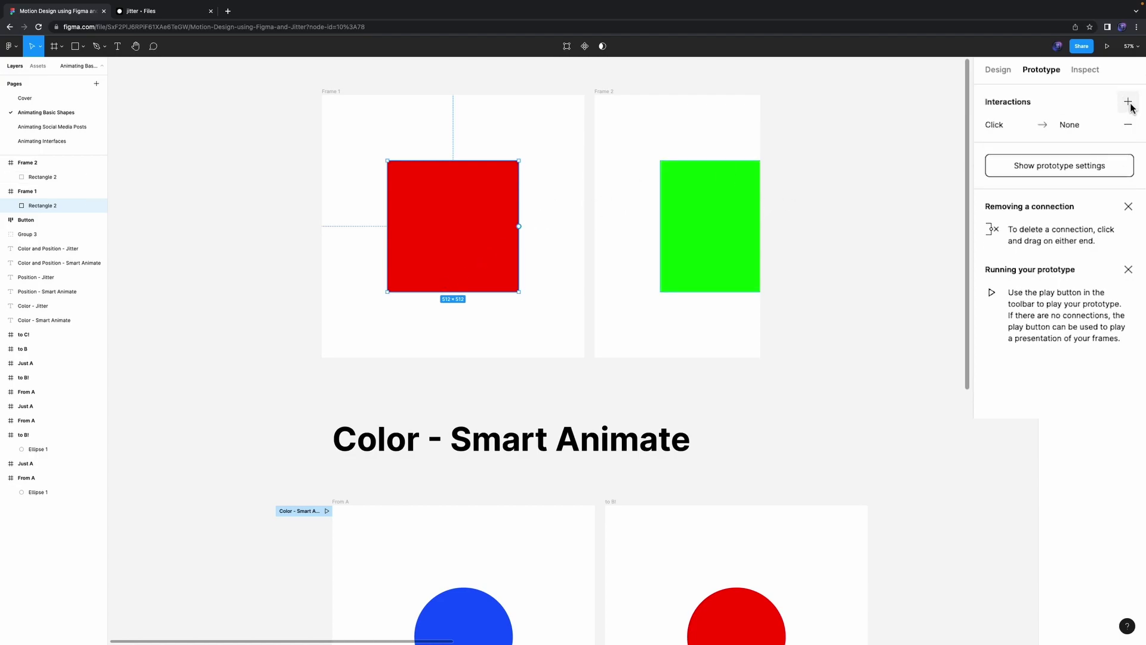
pyautogui.click(1074, 124)
pyautogui.click(889, 196)
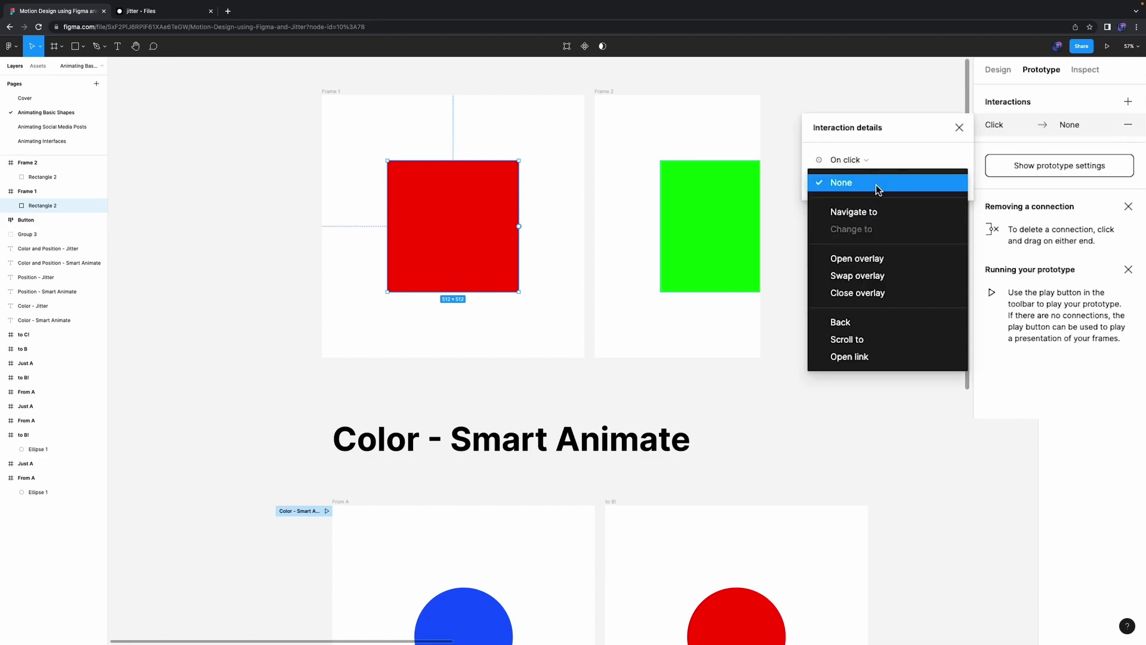
pyautogui.click(872, 215)
pyautogui.click(923, 184)
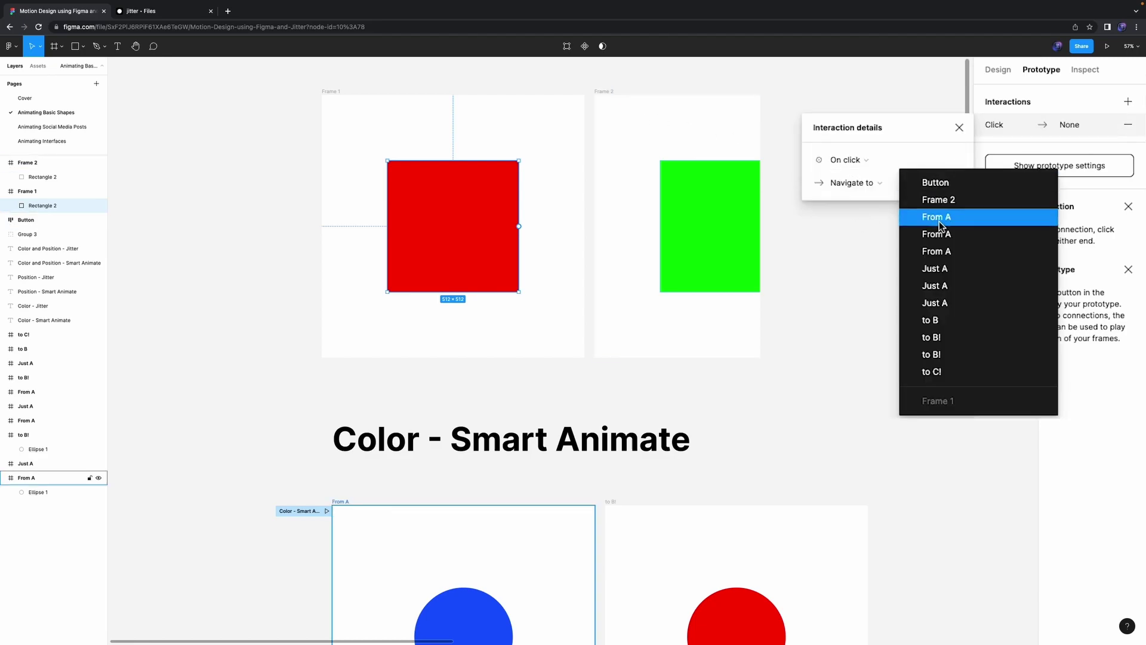
pyautogui.click(937, 204)
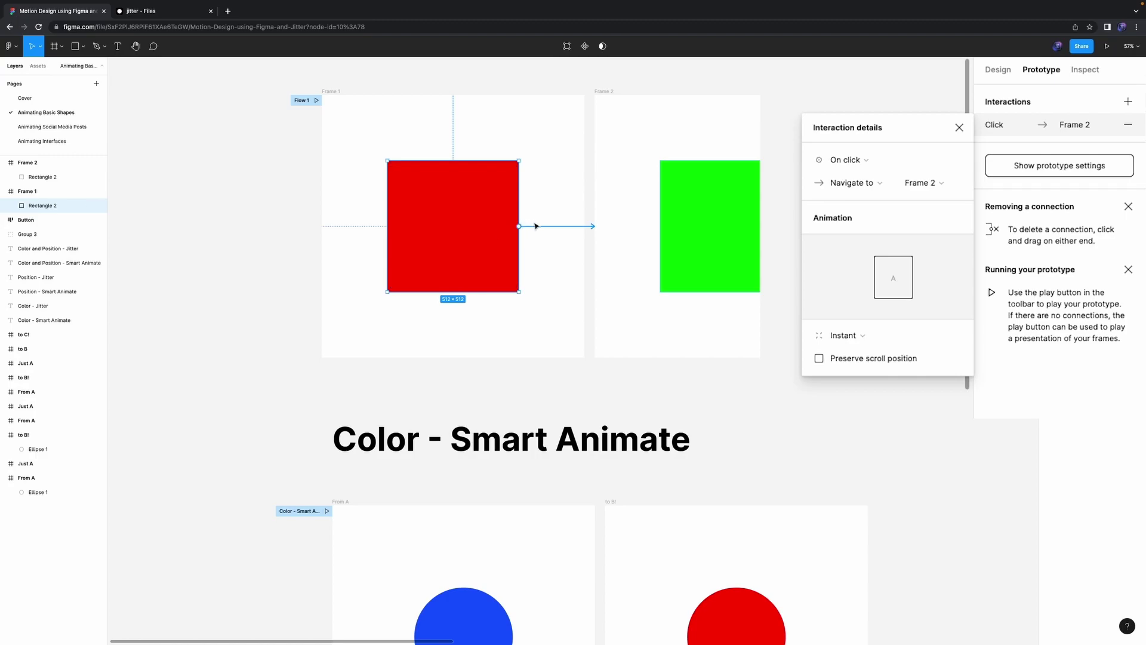
# Step: Set the animation of the red square's interaction to Smart animate
pyautogui.scroll(2, 603, 229)
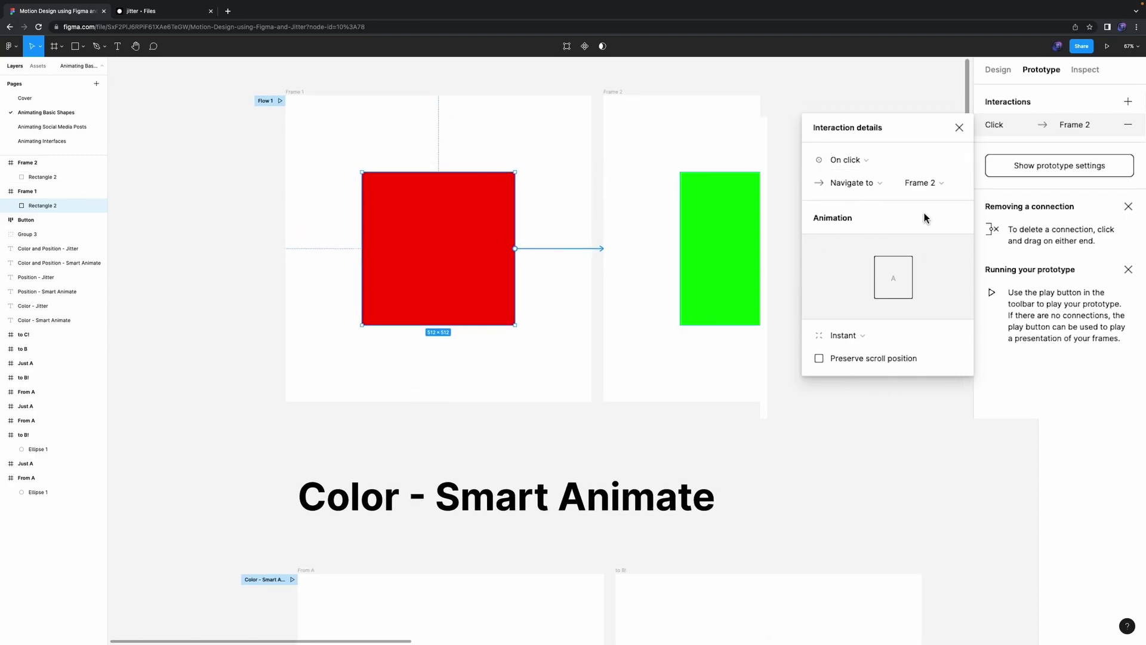
pyautogui.moveTo(895, 130); pyautogui.dragTo(871, 127)
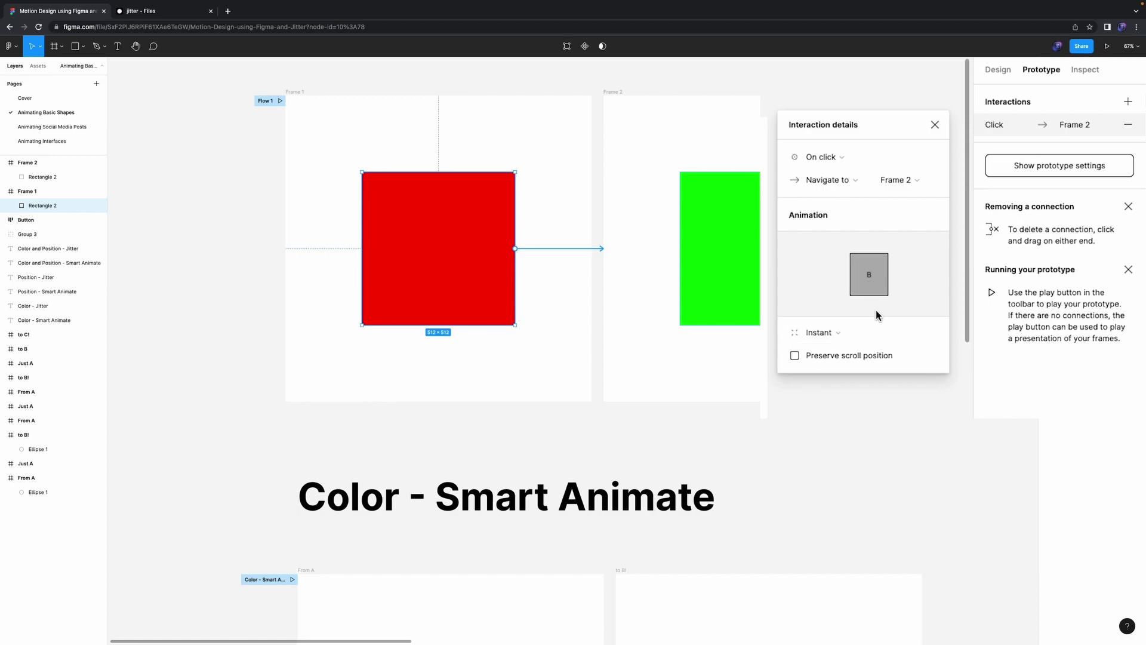
pyautogui.click(893, 333)
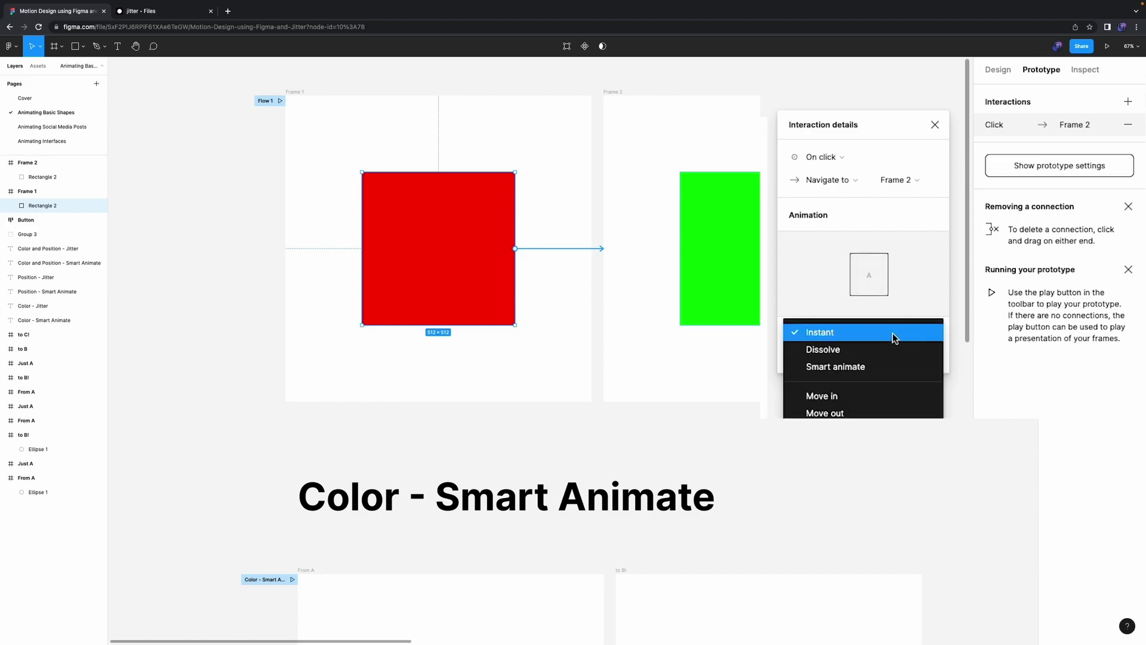
pyautogui.click(896, 361)
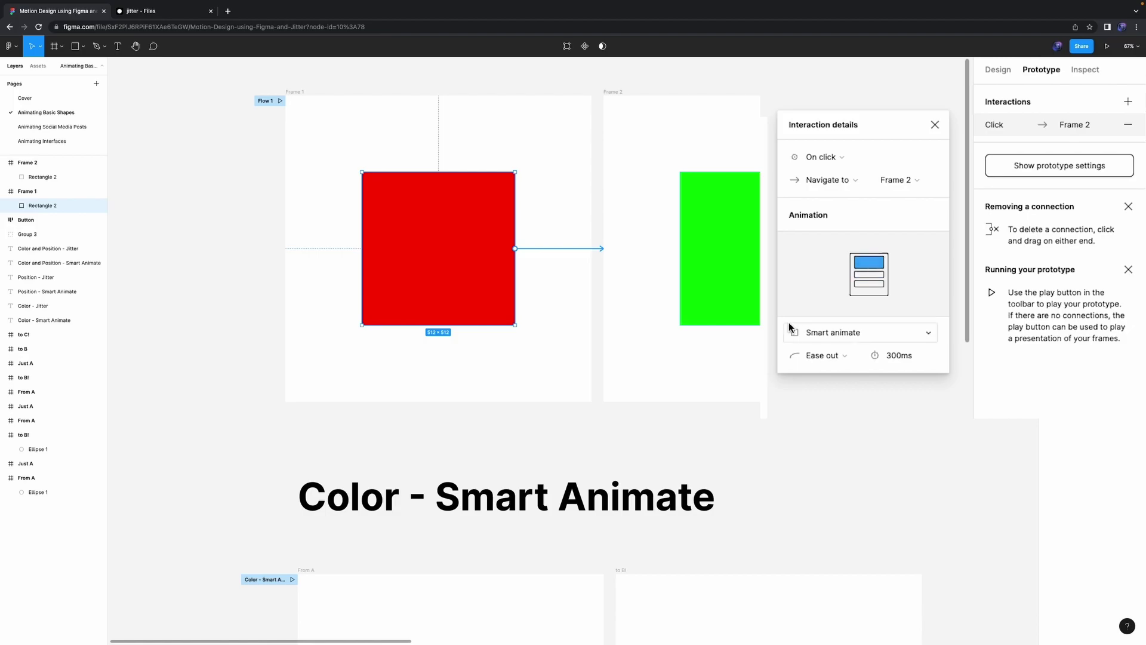
# Step: Preview the new flow as a prototype and trigger the red square's transition
pyautogui.click(1108, 47)
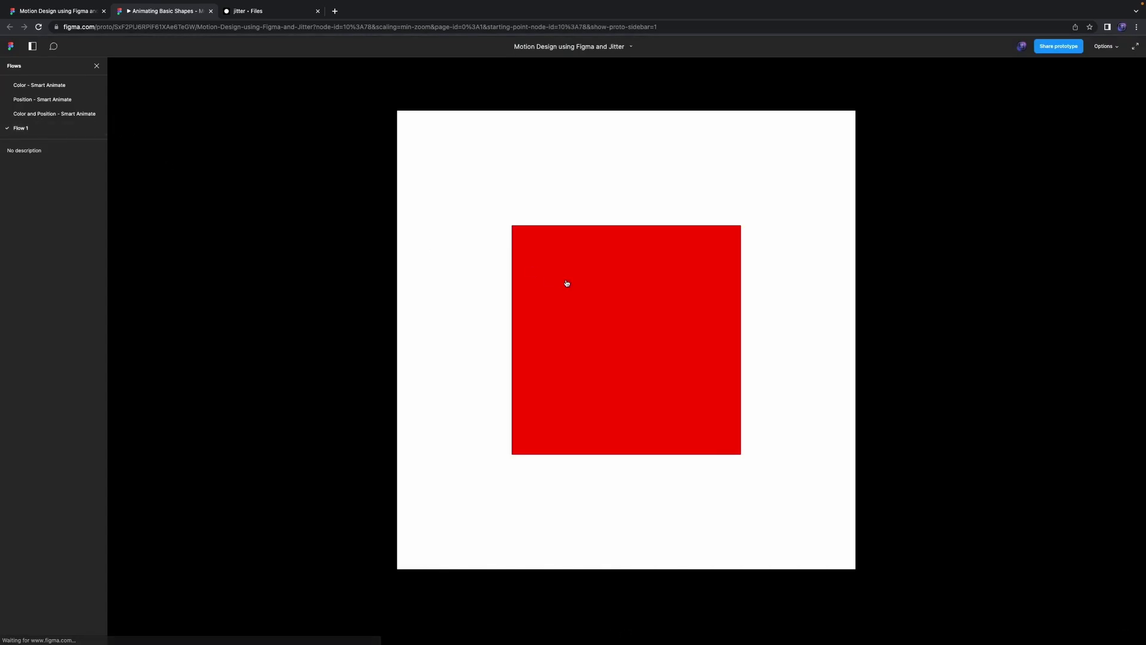
pyautogui.click(567, 283)
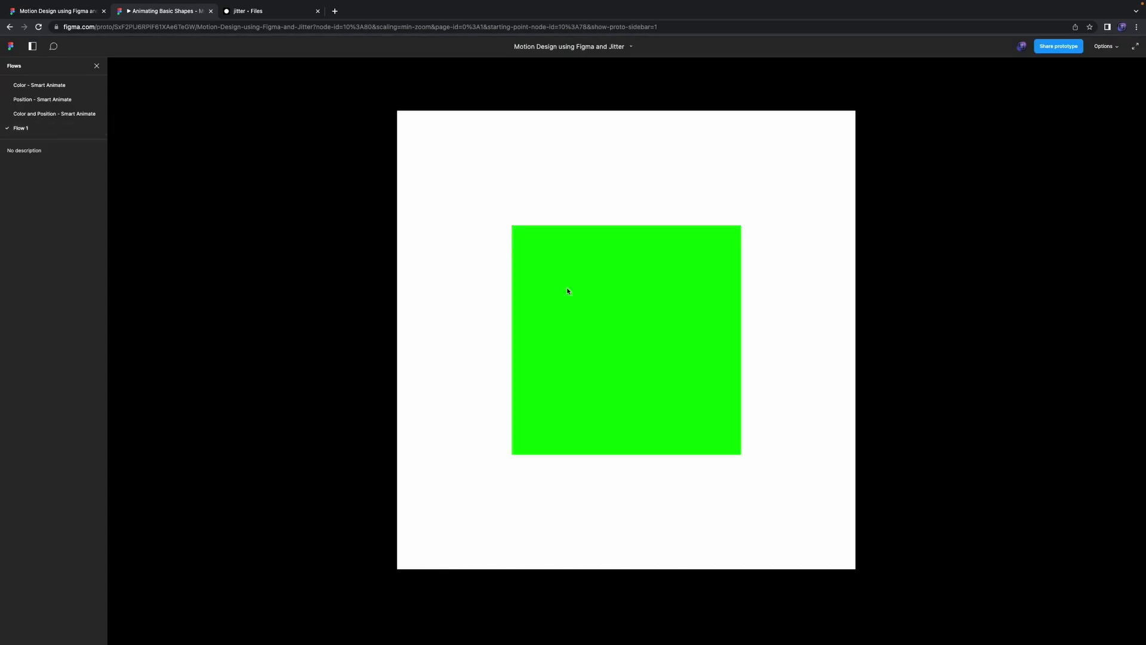
pyautogui.click(82, 11)
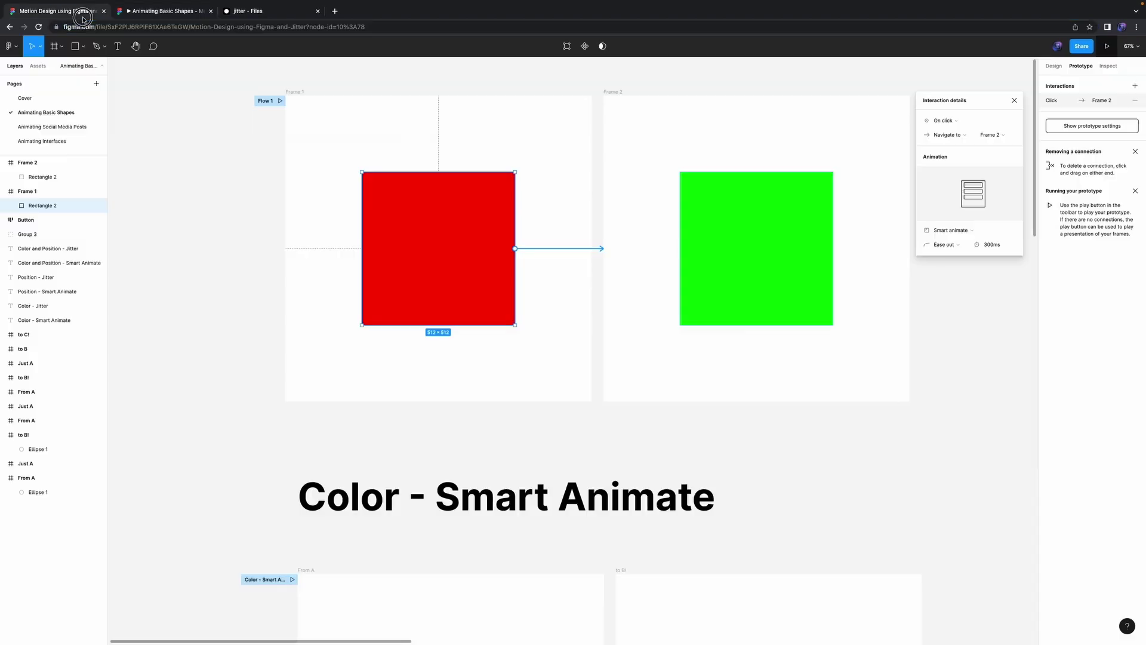
# Step: Add an on-click interaction with the Back action to the green square in Frame 2
pyautogui.click(1135, 85)
pyautogui.click(1052, 100)
pyautogui.click(918, 187)
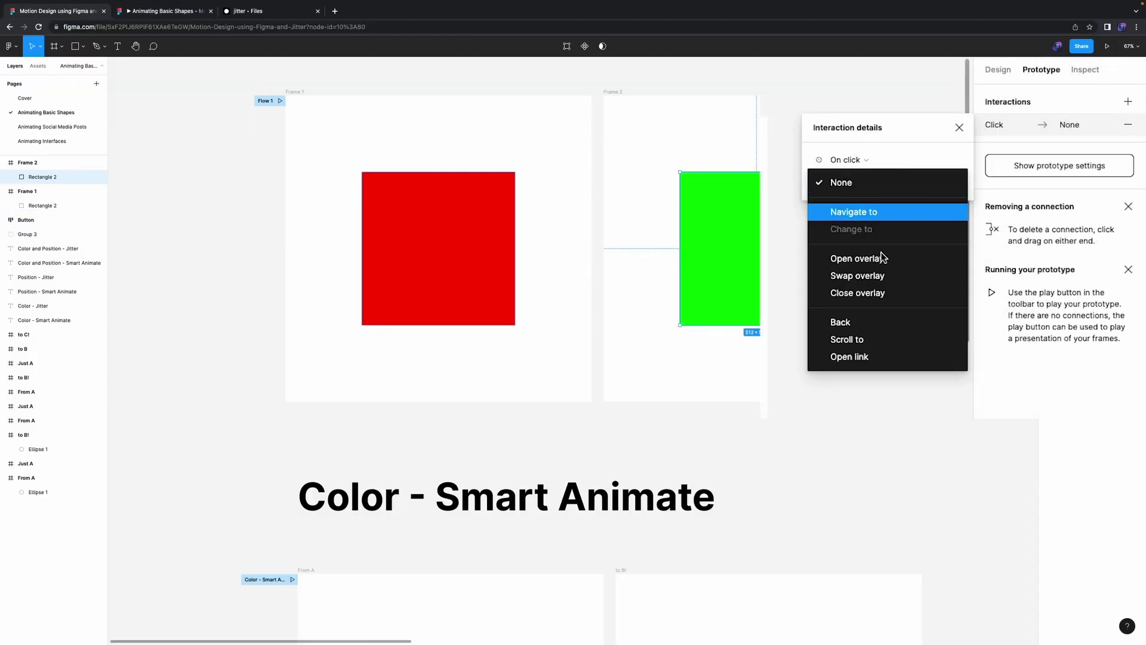
pyautogui.click(886, 323)
pyautogui.click(891, 326)
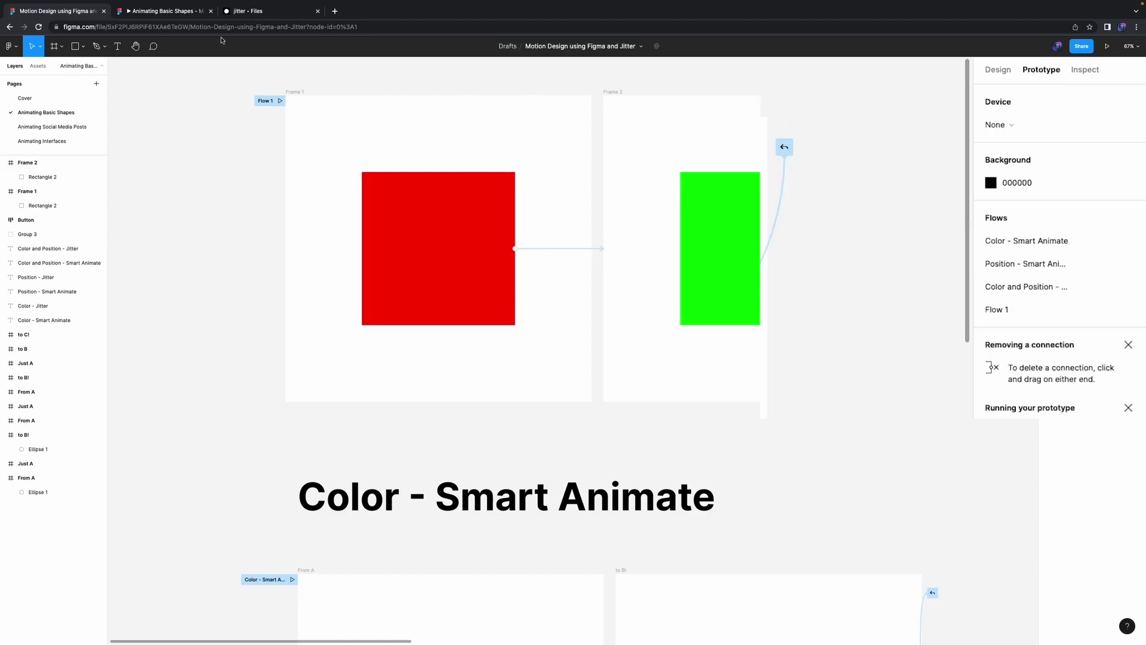
# Step: Play the prototype and toggle the square repeatedly to test the transition in both directions
pyautogui.click(196, 15)
pyautogui.click(656, 329)
pyautogui.click(658, 331)
pyautogui.click(657, 331)
pyautogui.click(658, 331)
pyautogui.click(657, 332)
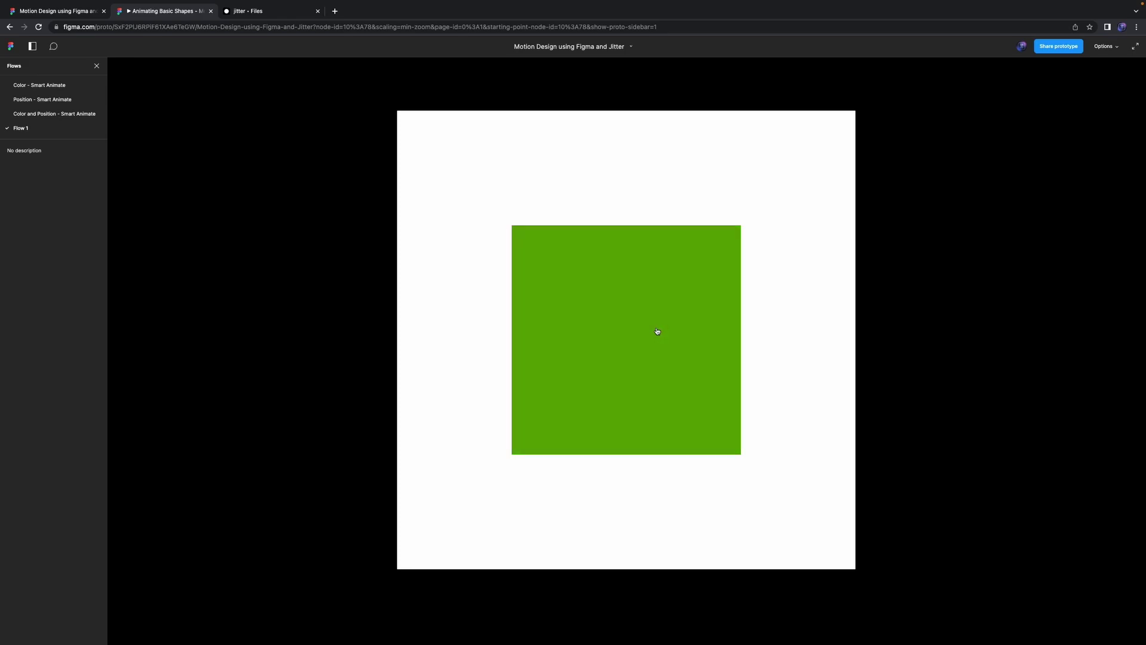
# Step: Rotate the green square in Frame 2 to -49°
pyautogui.click(96, 13)
pyautogui.click(704, 191)
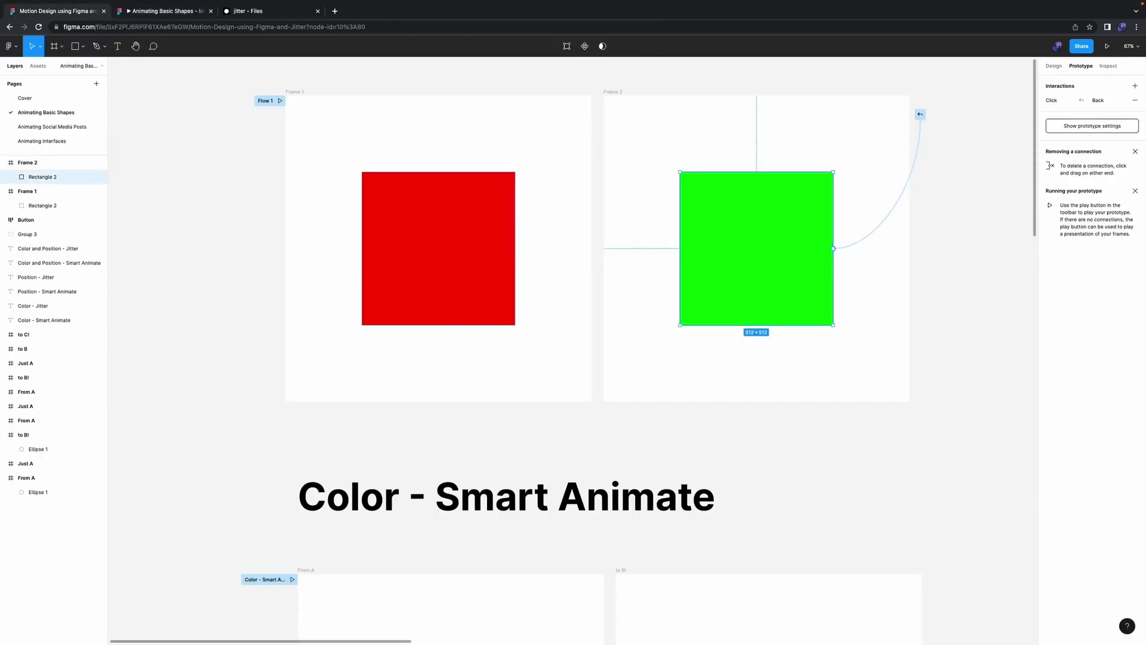
pyautogui.click(1059, 65)
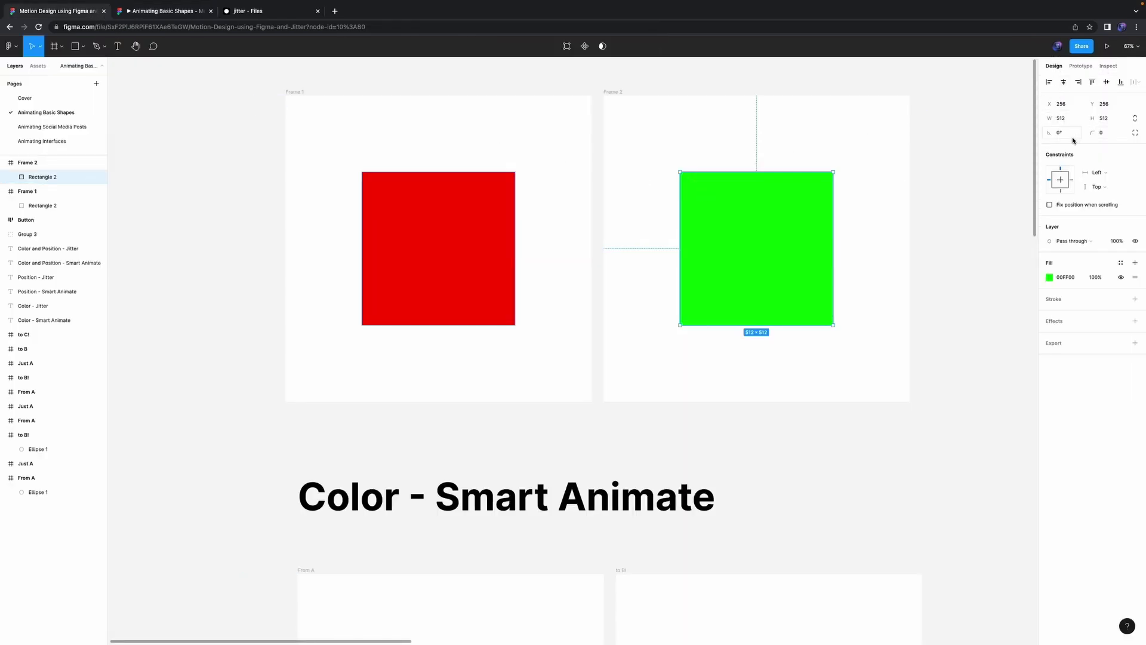
pyautogui.click(1067, 135)
pyautogui.moveTo(1055, 135); pyautogui.dragTo(538, 77)
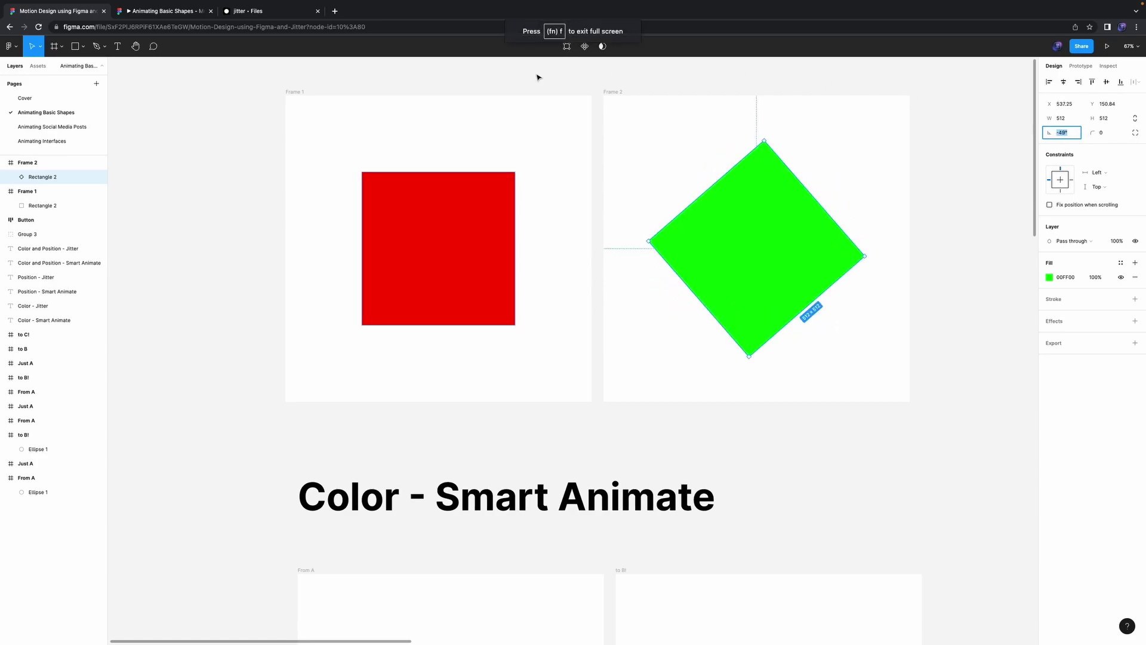
# Step: Play the prototype again to check the combined colour and rotation transition of the square
pyautogui.click(180, 18)
pyautogui.click(604, 254)
pyautogui.click(609, 267)
pyautogui.click(611, 271)
pyautogui.hotkey('ctrl', 'shift', 'Tab')
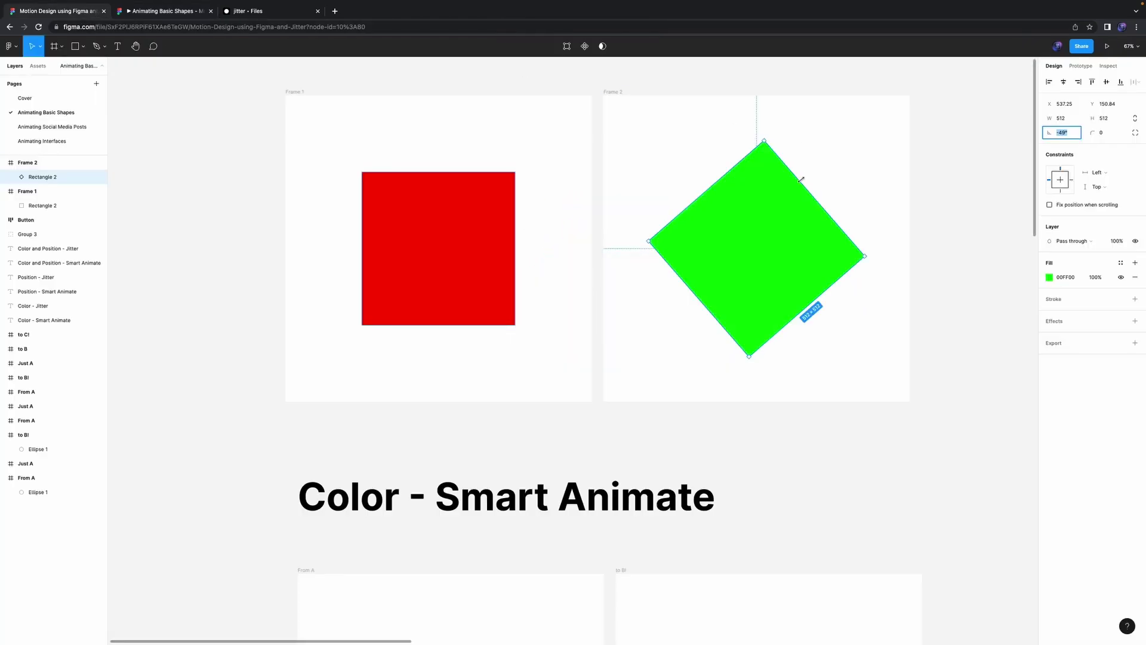
# Step: Play the prototype again to check the transition between the red square and the resized green square
pyautogui.click(170, 11)
pyautogui.click(639, 337)
pyautogui.click(637, 333)
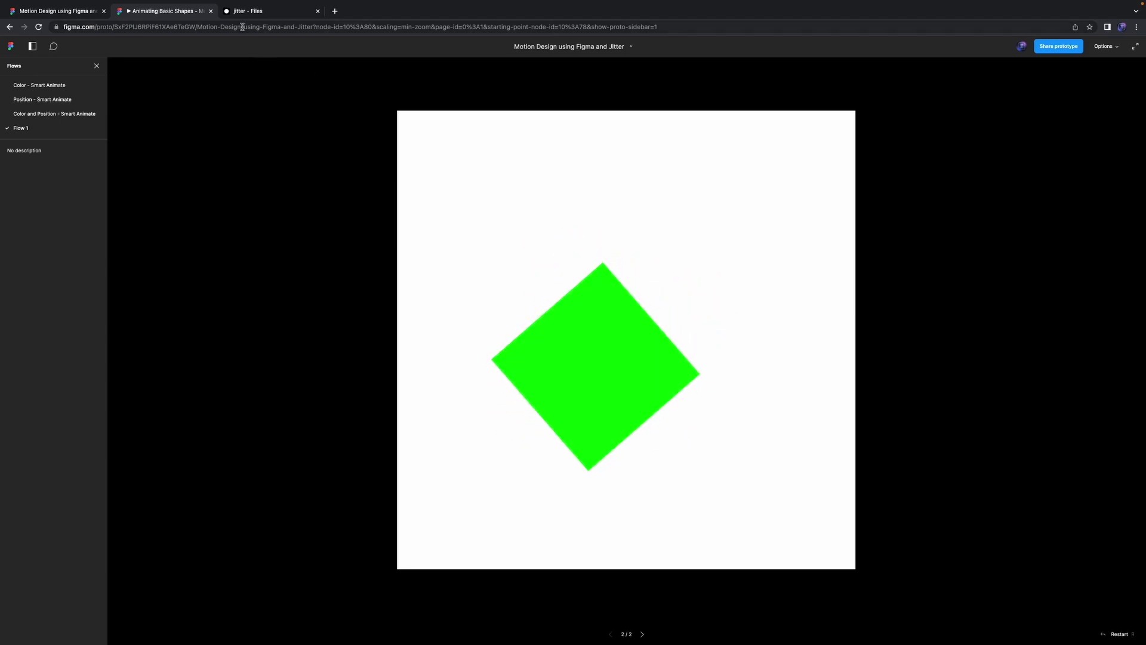
# Step: Move the green square to about X 773, Y 574 near Frame 2's lower-right corner and test the position change in the prototype
pyautogui.click(33, 10)
pyautogui.moveTo(717, 257); pyautogui.dragTo(788, 318)
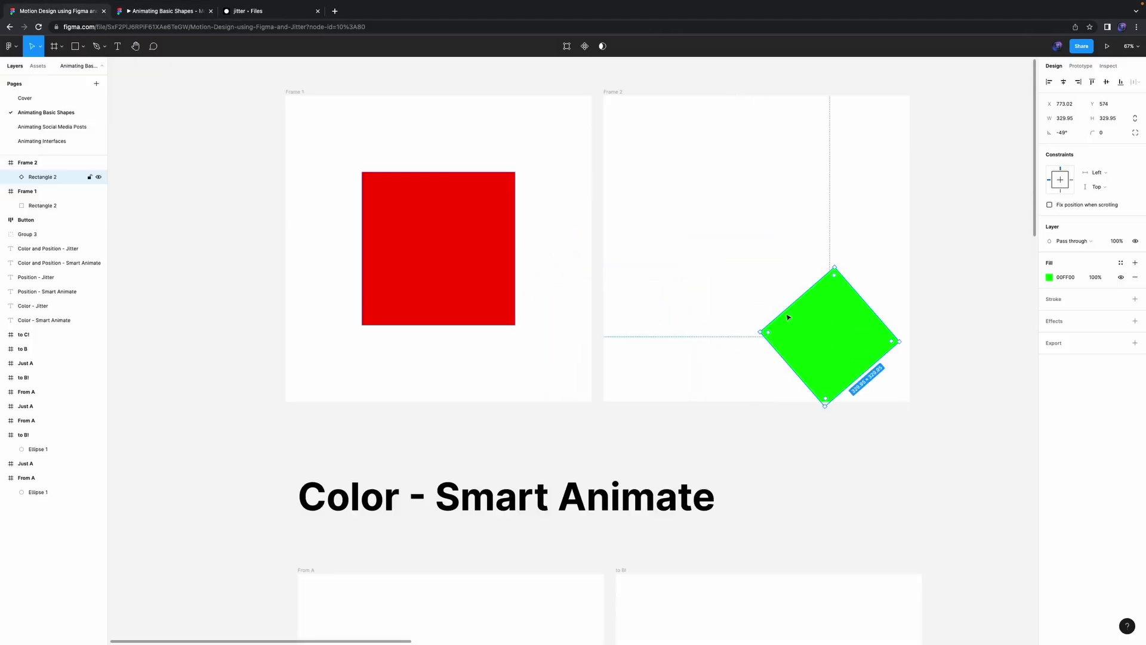
pyautogui.click(147, 12)
pyautogui.click(735, 528)
pyautogui.click(513, 269)
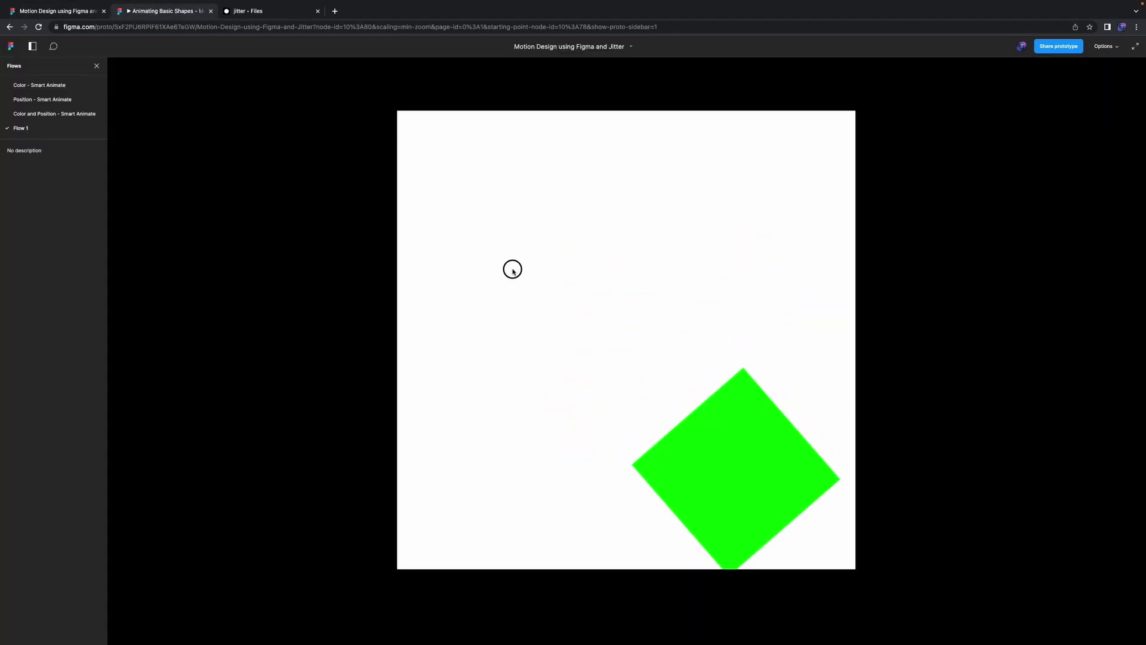
pyautogui.click(719, 430)
pyautogui.click(640, 330)
# Step: Set the corner radius of the green square in Frame 2 to 130 and toggle the shape repeatedly in the prototype
pyautogui.click(53, 12)
pyautogui.moveTo(1098, 133); pyautogui.dragTo(1120, 132)
pyautogui.click(171, 12)
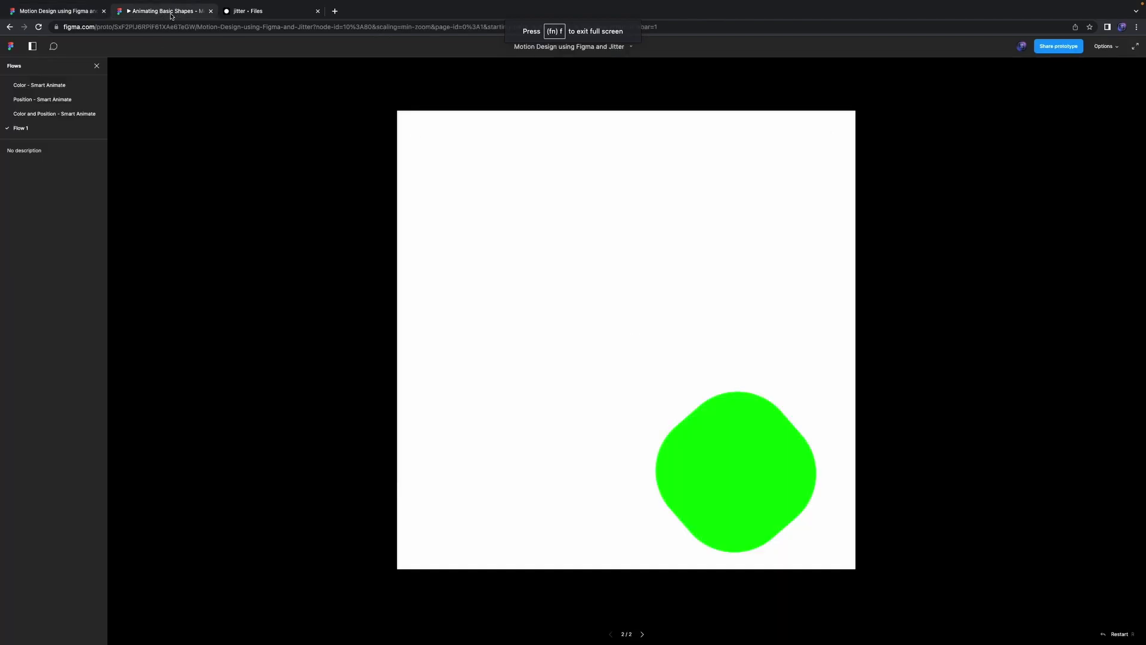
pyautogui.click(702, 455)
pyautogui.click(665, 415)
pyautogui.click(728, 498)
pyautogui.click(693, 454)
pyautogui.click(725, 486)
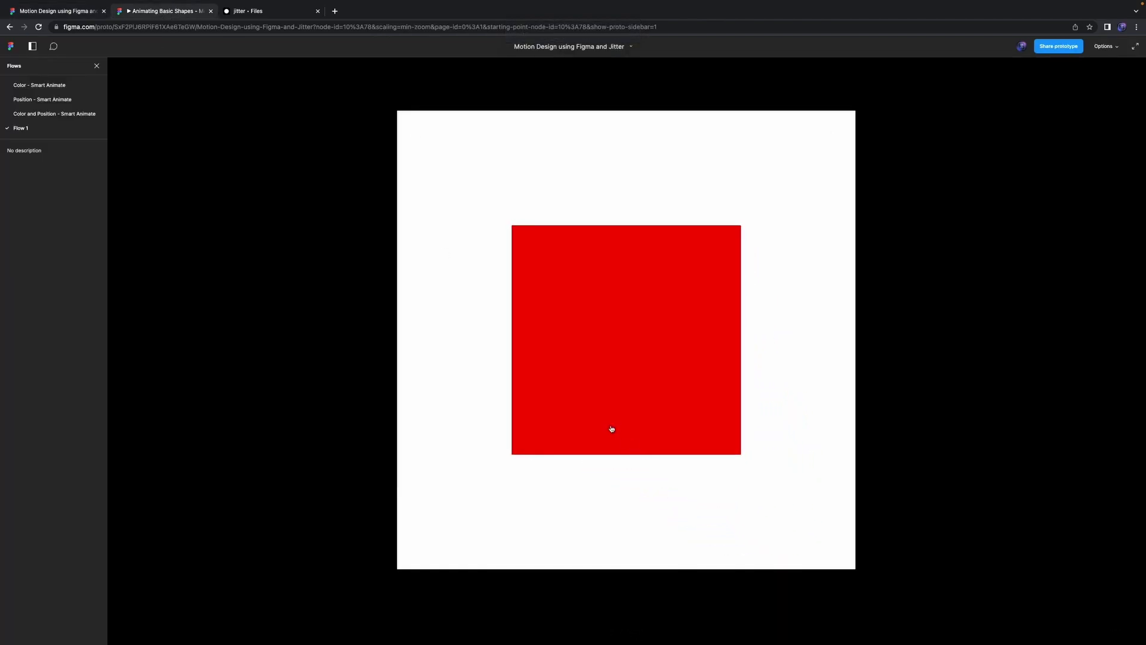
pyautogui.click(611, 429)
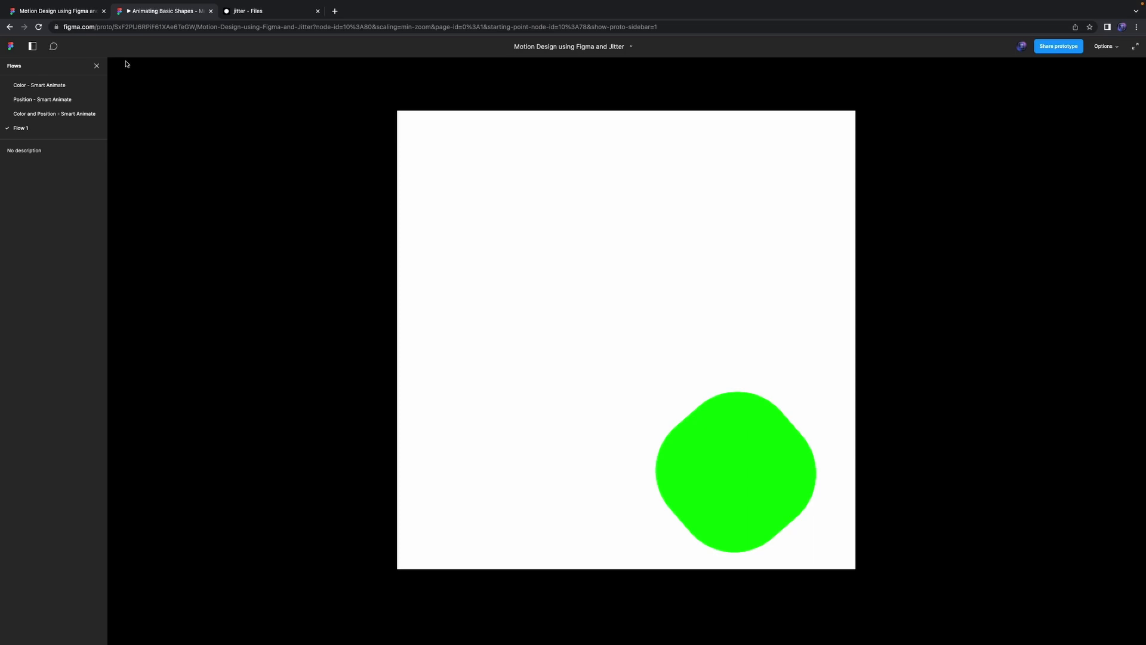
# Step: Examine the interaction and design settings of From A in the Color - Smart Animate example, and open that flow in the prototype
pyautogui.click(88, 13)
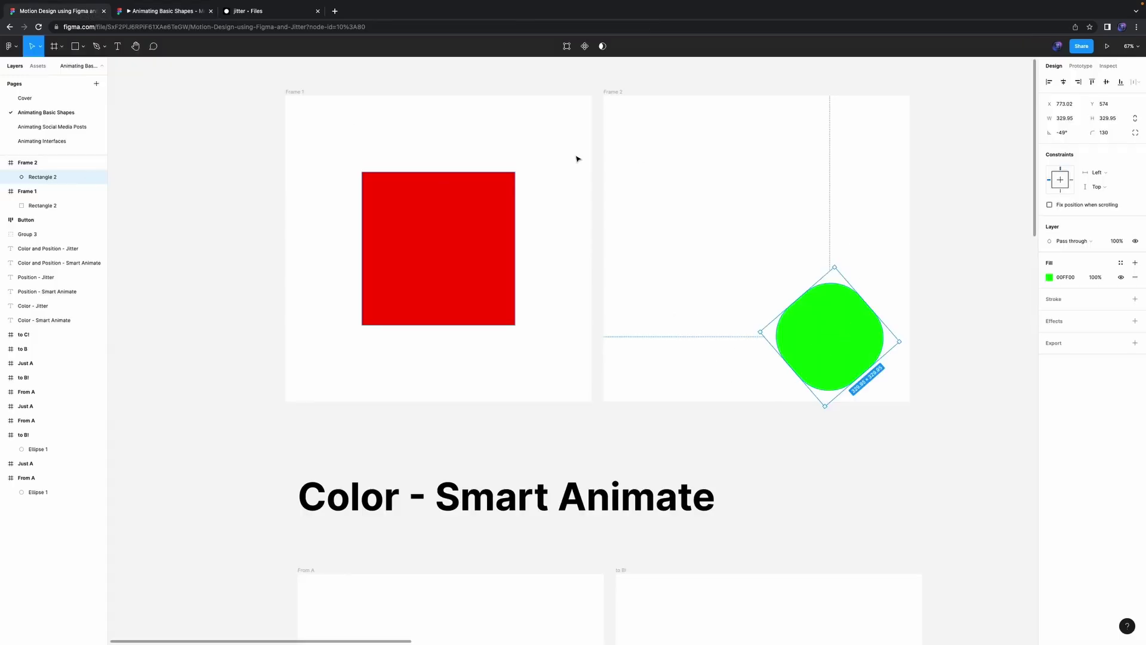
pyautogui.scroll(-8, 764, 391)
pyautogui.scroll(-3, 762, 389)
pyautogui.scroll(2, 719, 357)
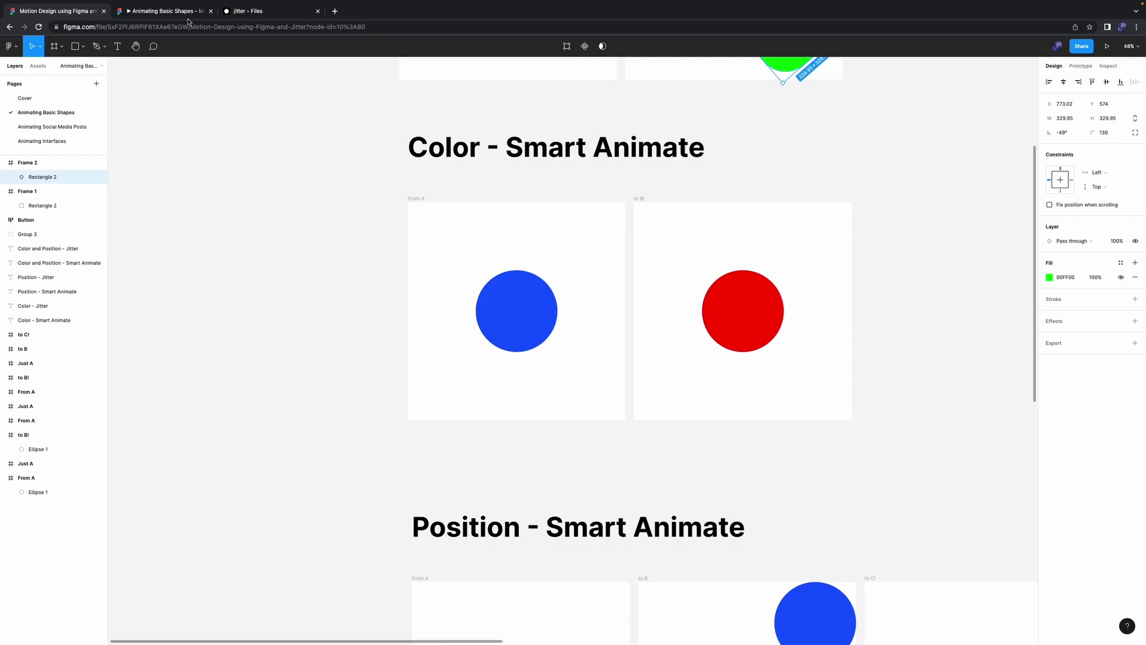
pyautogui.click(1081, 66)
pyautogui.click(517, 311)
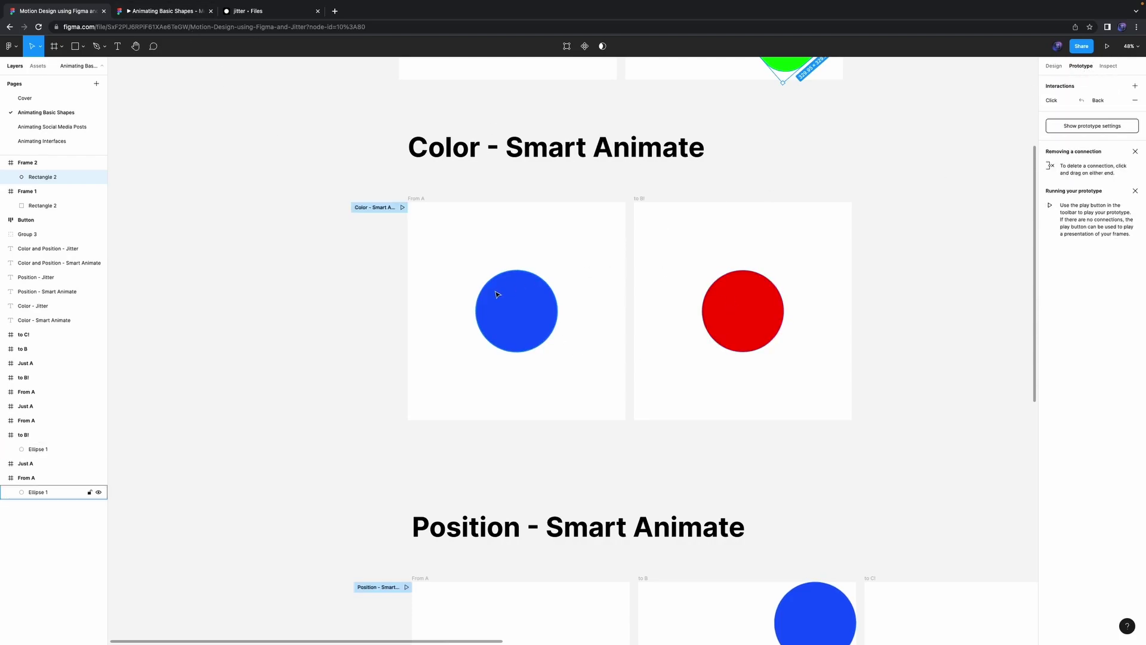
pyautogui.click(423, 198)
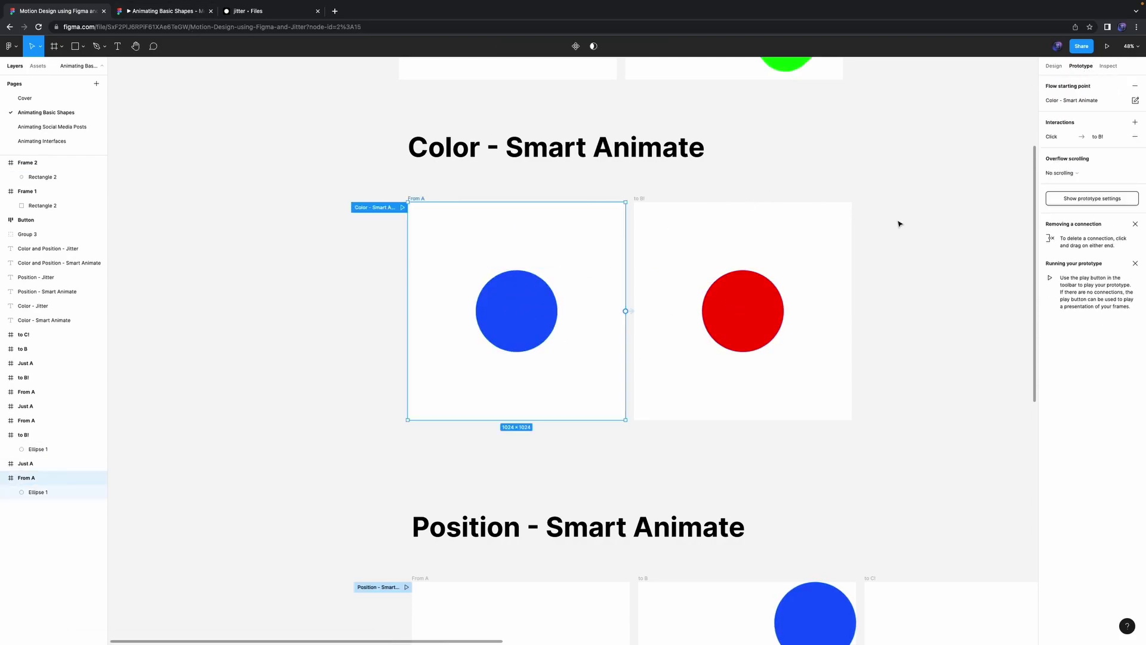
pyautogui.click(1063, 69)
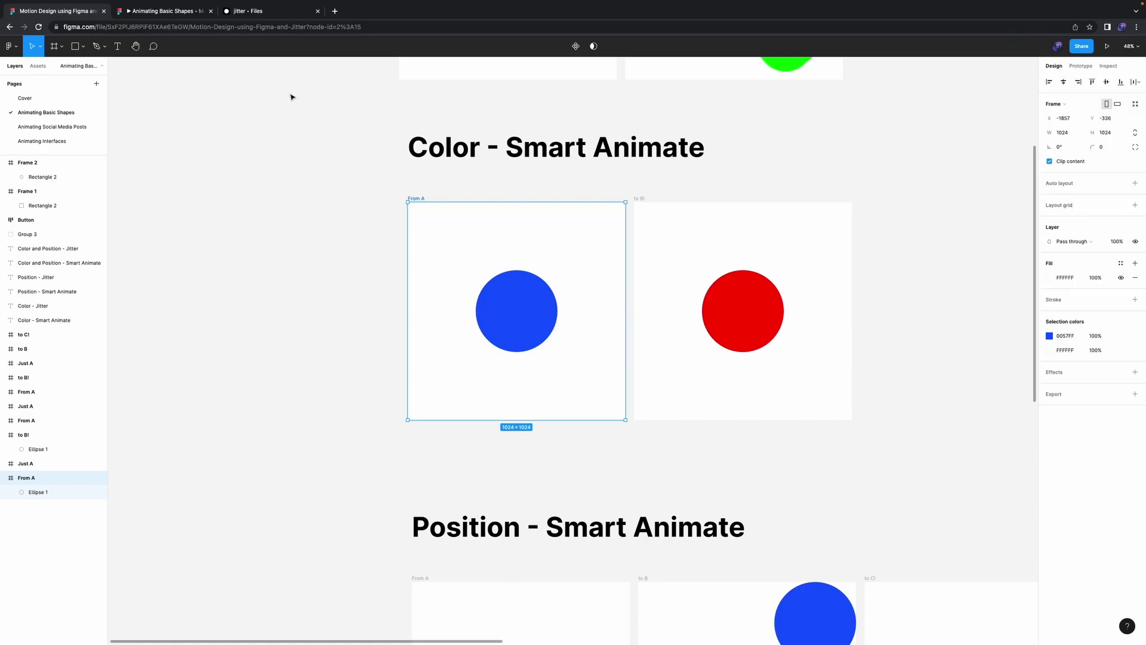
pyautogui.click(183, 11)
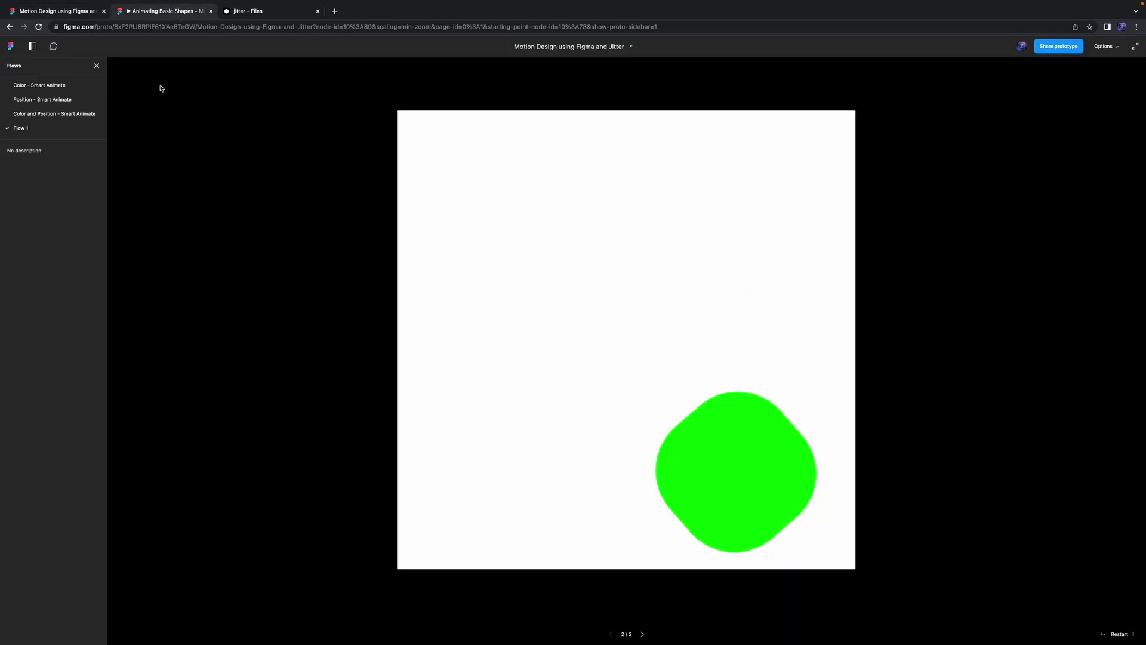
pyautogui.click(34, 86)
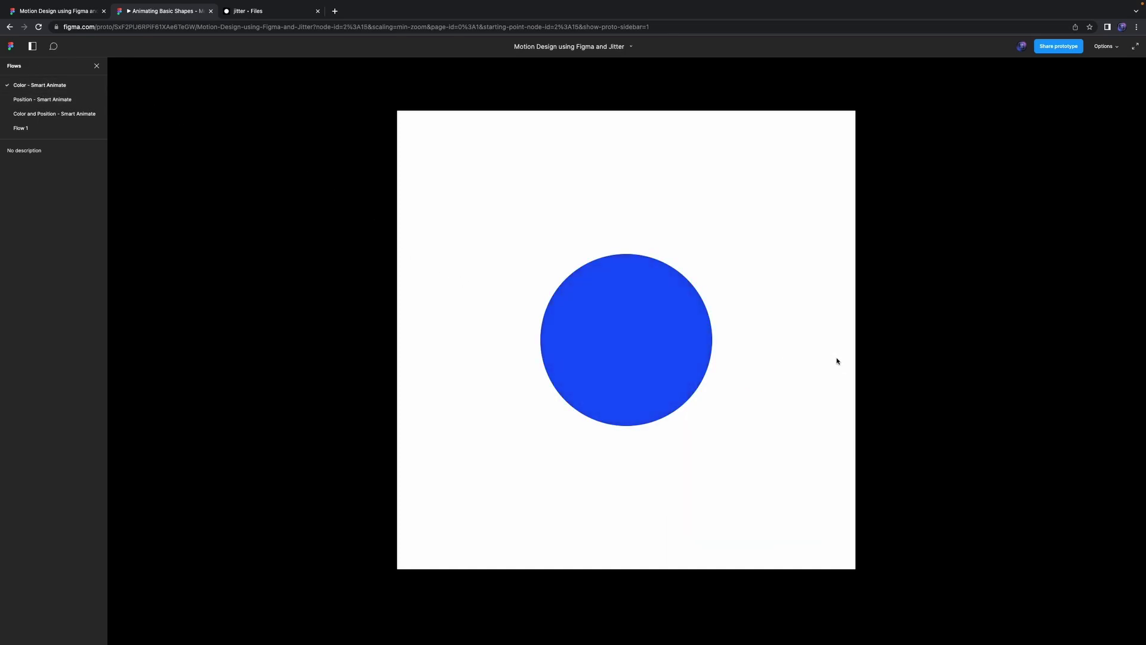
# Step: Inspect the blue circle's placement in the From A and to C! frames of the Position - Smart Animate example
pyautogui.click(53, 16)
pyautogui.scroll(-5, 464, 335)
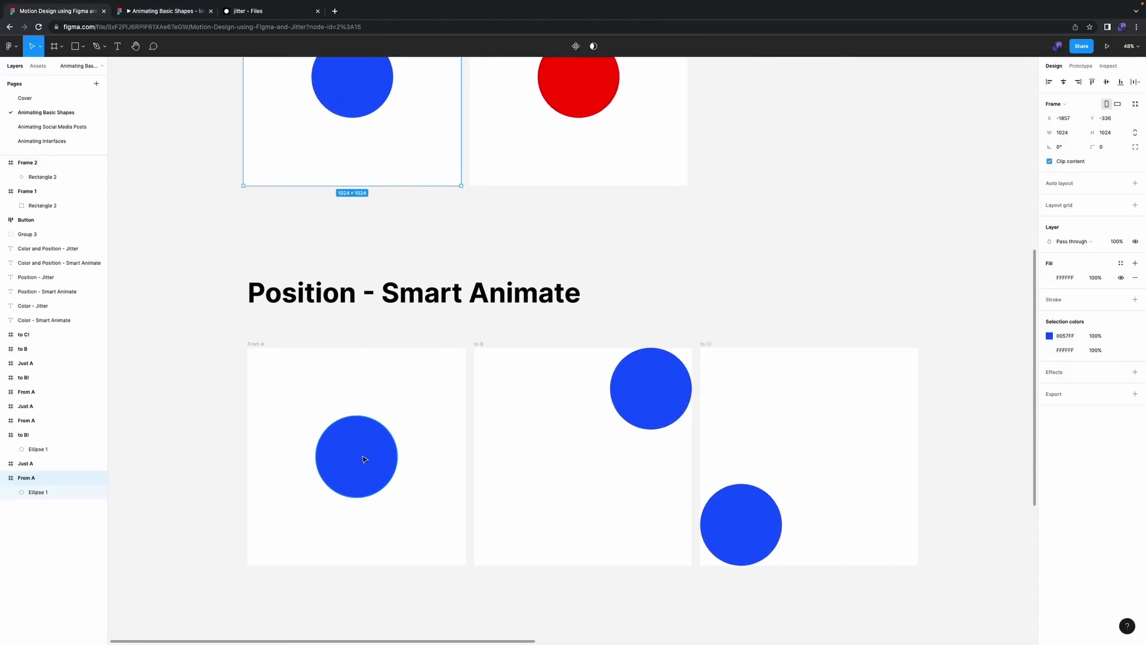
pyautogui.click(361, 458)
pyautogui.click(750, 519)
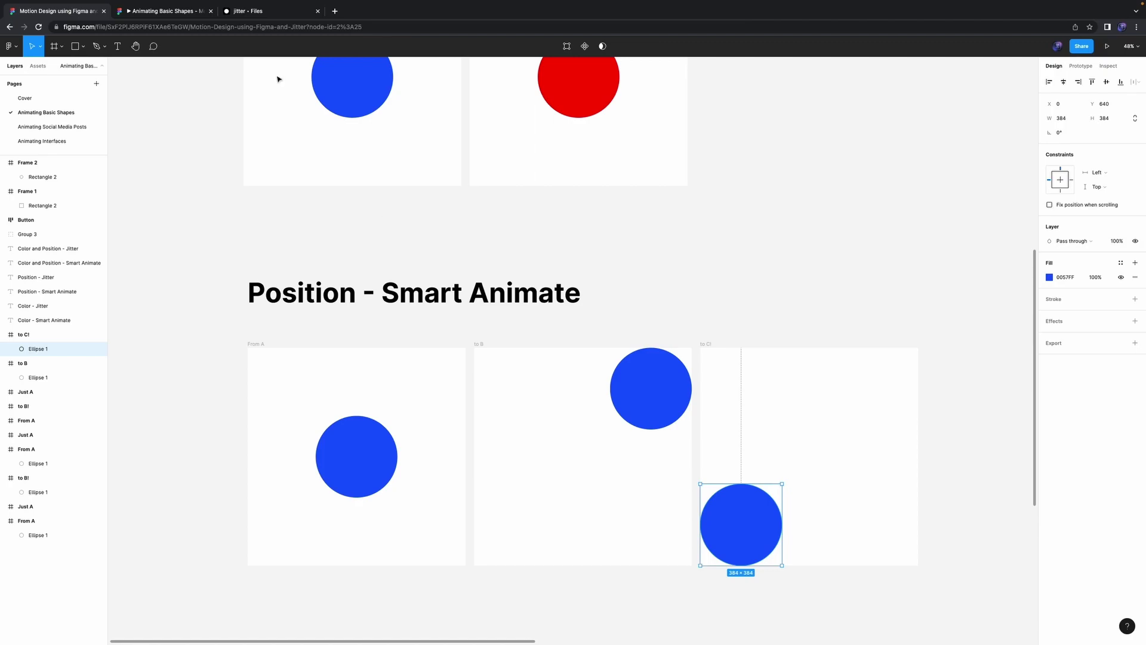
# Step: Play the Position - Smart Animate flow and advance the circle repeatedly through its positions
pyautogui.click(186, 13)
pyautogui.click(76, 102)
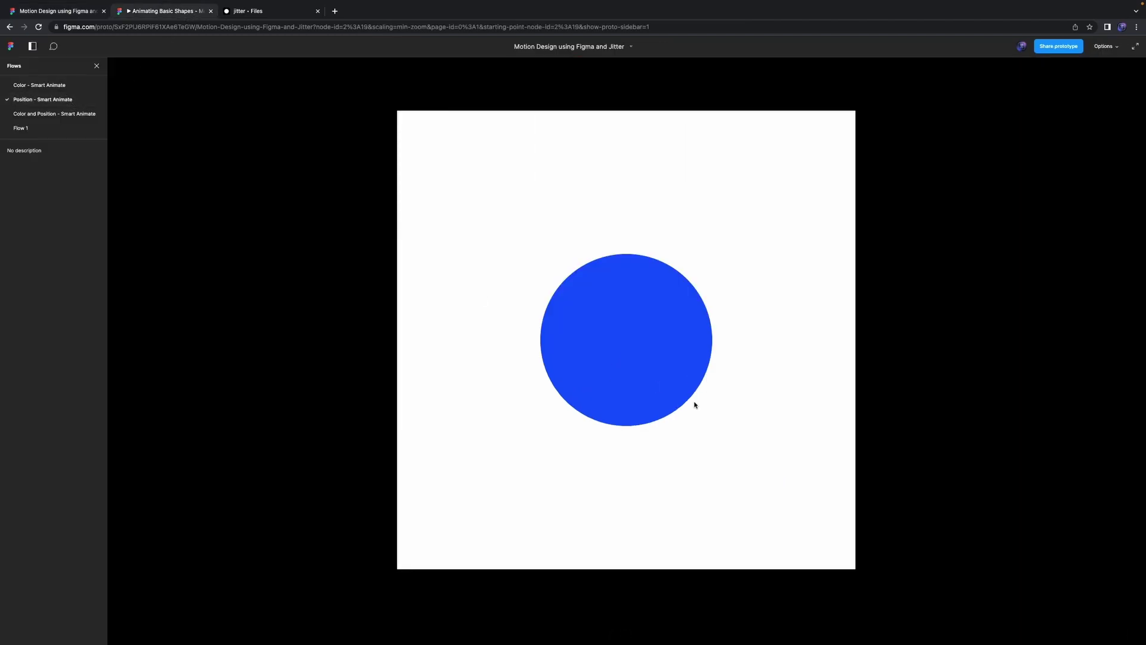
pyautogui.click(665, 380)
pyautogui.click(732, 245)
pyautogui.click(507, 501)
pyautogui.click(693, 299)
pyautogui.click(606, 391)
pyautogui.click(546, 447)
pyautogui.click(545, 448)
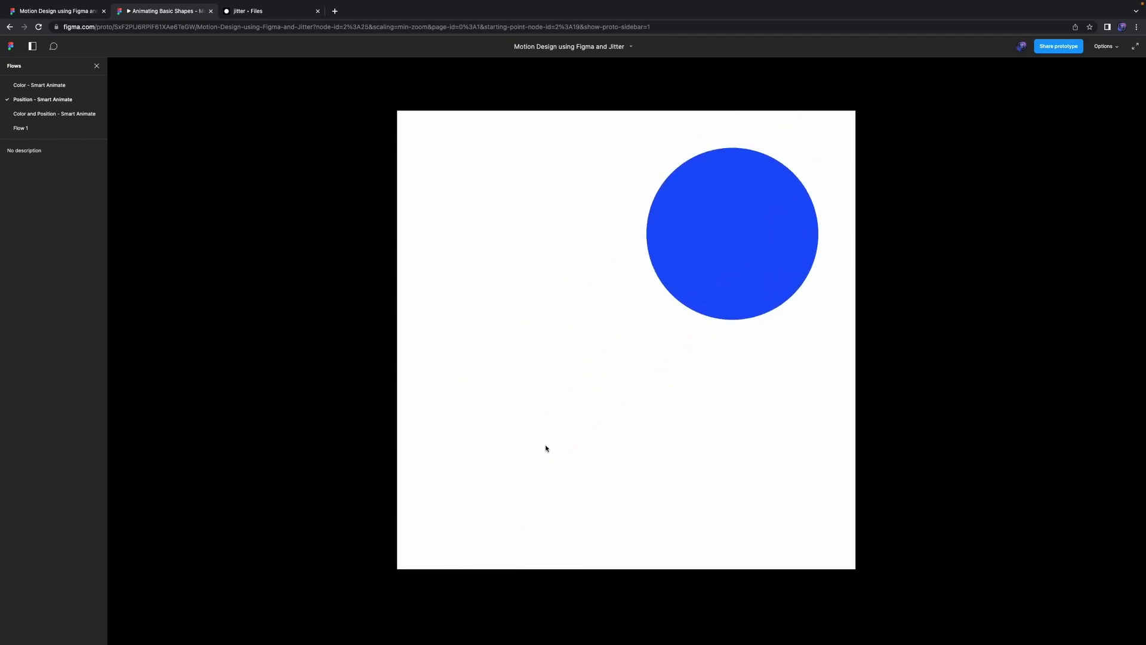
pyautogui.click(545, 447)
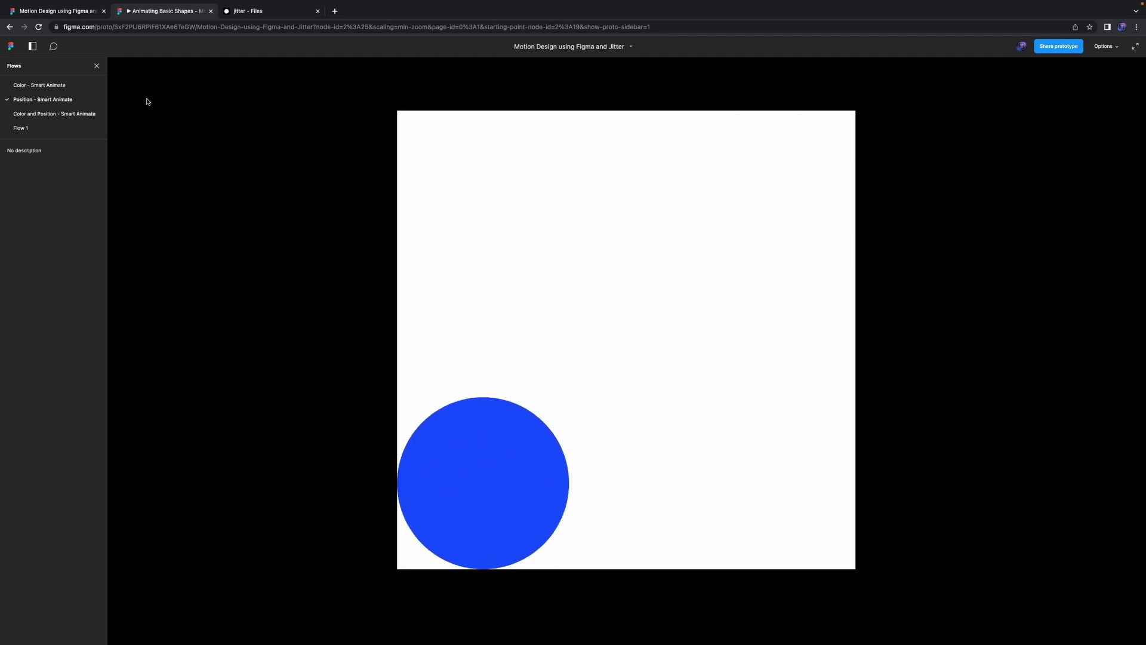
# Step: Examine the toggle switch and its knob in the Color and Position - Smart Animate example frames
pyautogui.click(81, 16)
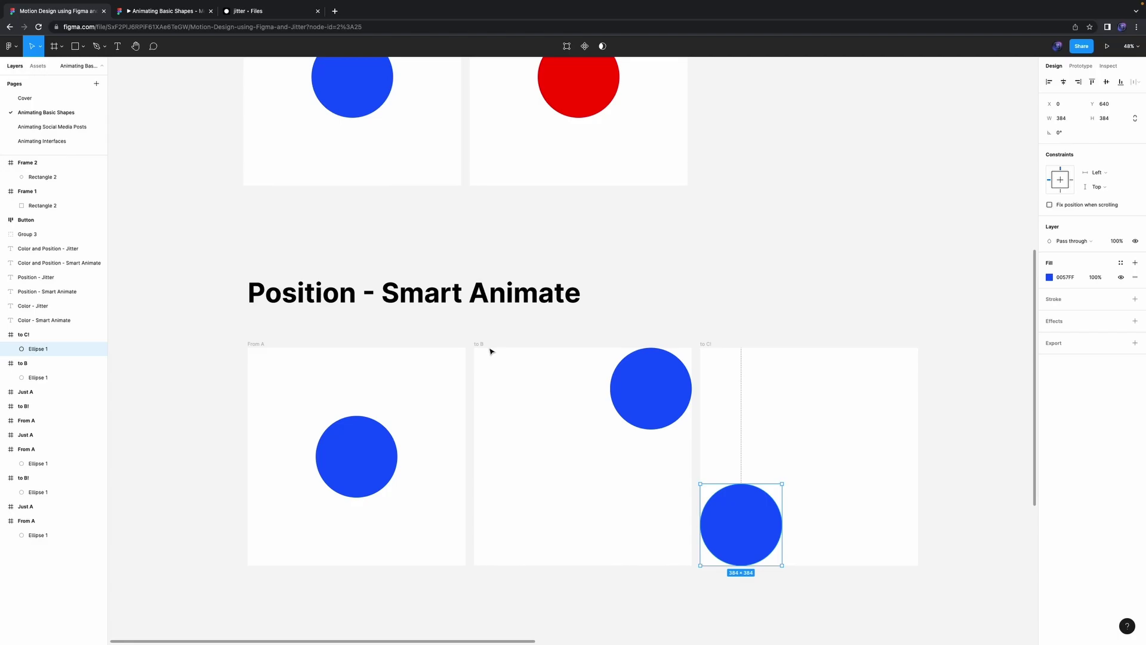
pyautogui.scroll(-10, 491, 351)
pyautogui.scroll(8, 491, 351)
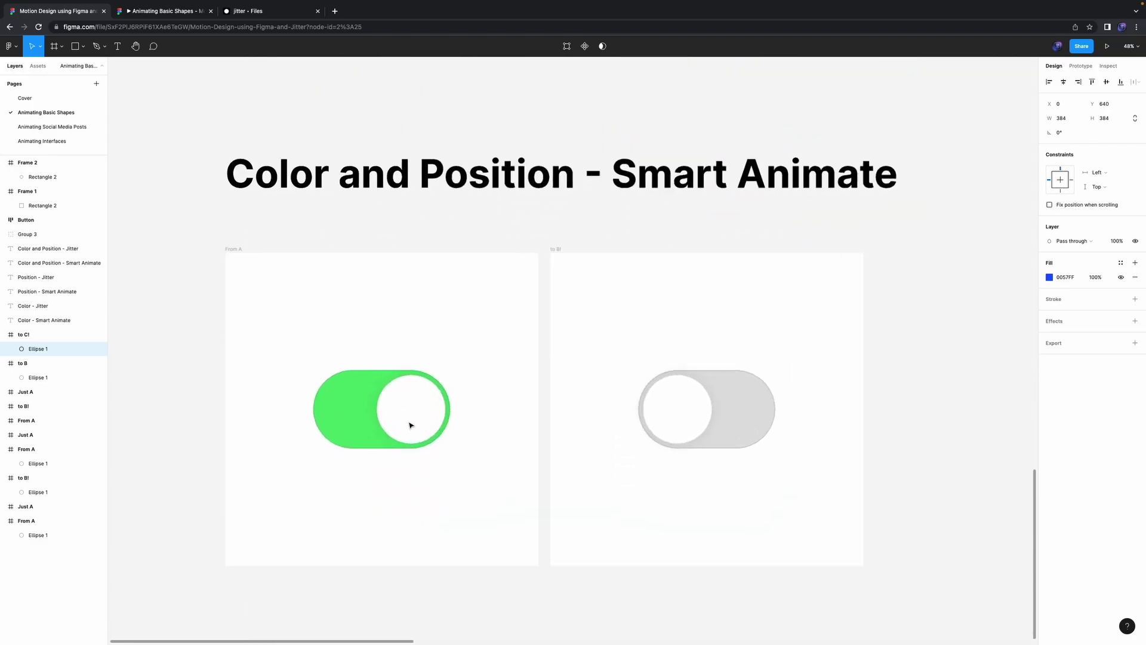
pyautogui.scroll(4, 410, 425)
pyautogui.click(407, 434)
pyautogui.doubleClick(379, 427)
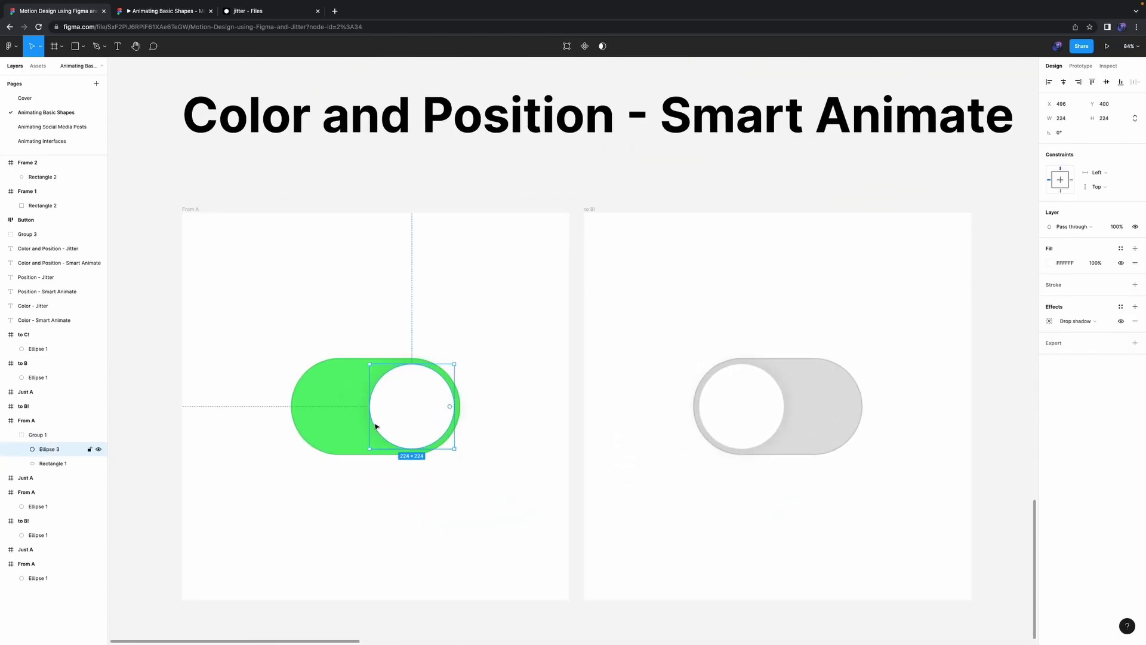
pyautogui.click(464, 526)
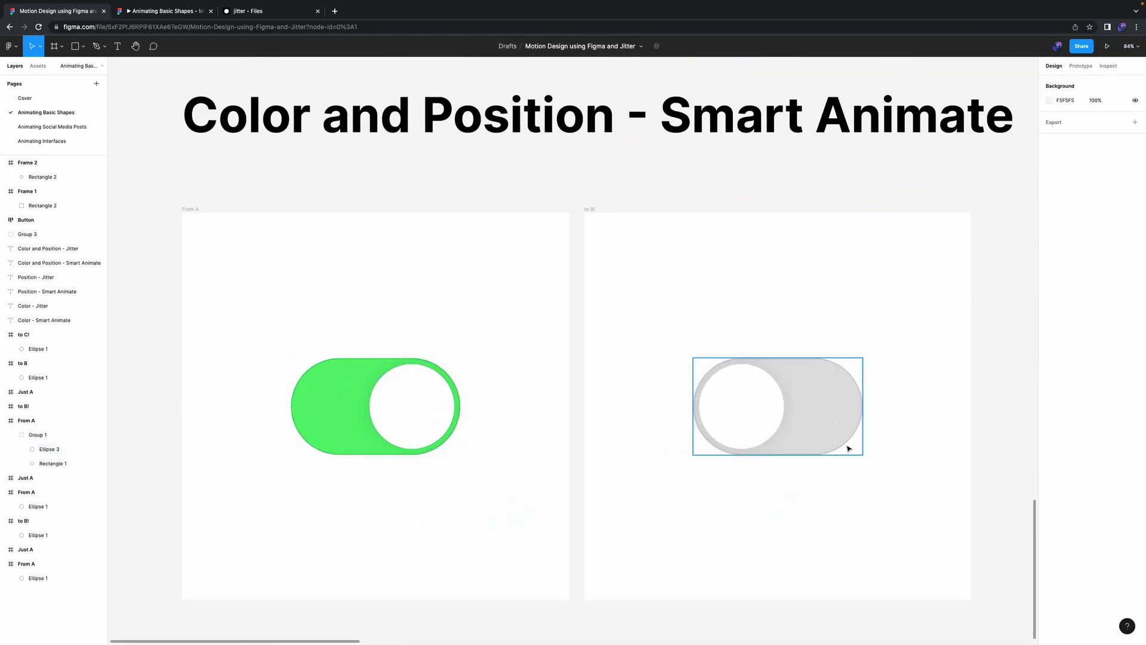
# Step: Play the Color and Position - Smart Animate flow and switch the toggle on and off several times
pyautogui.click(197, 12)
pyautogui.click(59, 114)
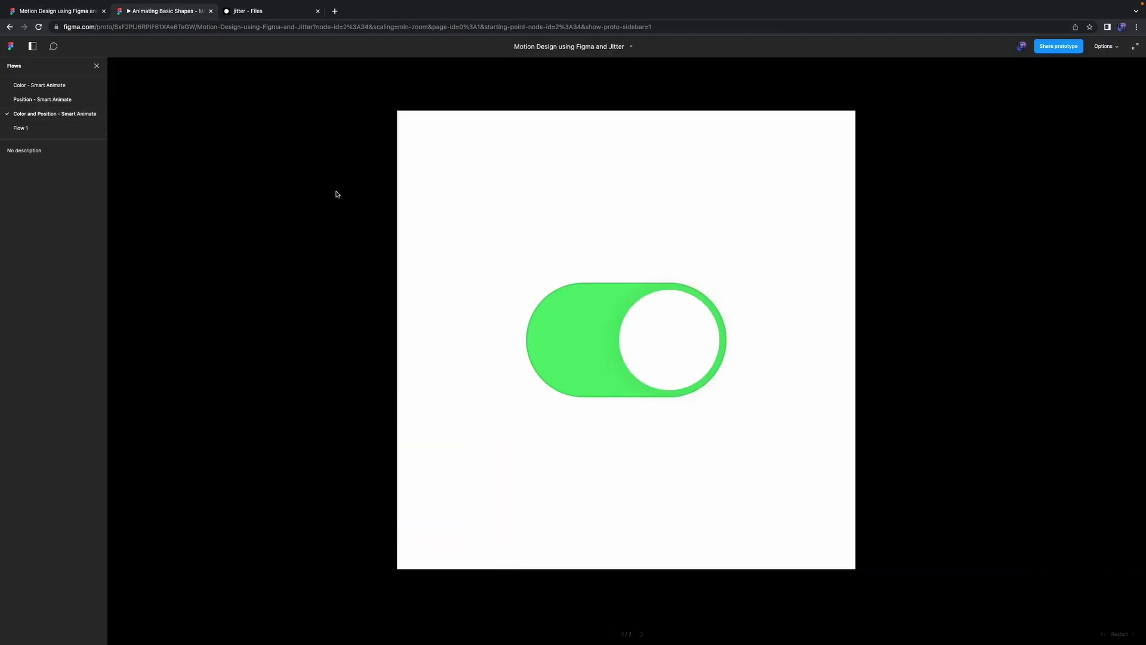
pyautogui.click(658, 345)
pyautogui.click(659, 344)
pyautogui.click(659, 345)
pyautogui.click(659, 345)
# Step: Inspect the prototype interactions of the toggle knob and the From A frame in the Color and Position example
pyautogui.click(57, 11)
pyautogui.click(432, 403)
pyautogui.doubleClick(432, 403)
pyautogui.click(1080, 66)
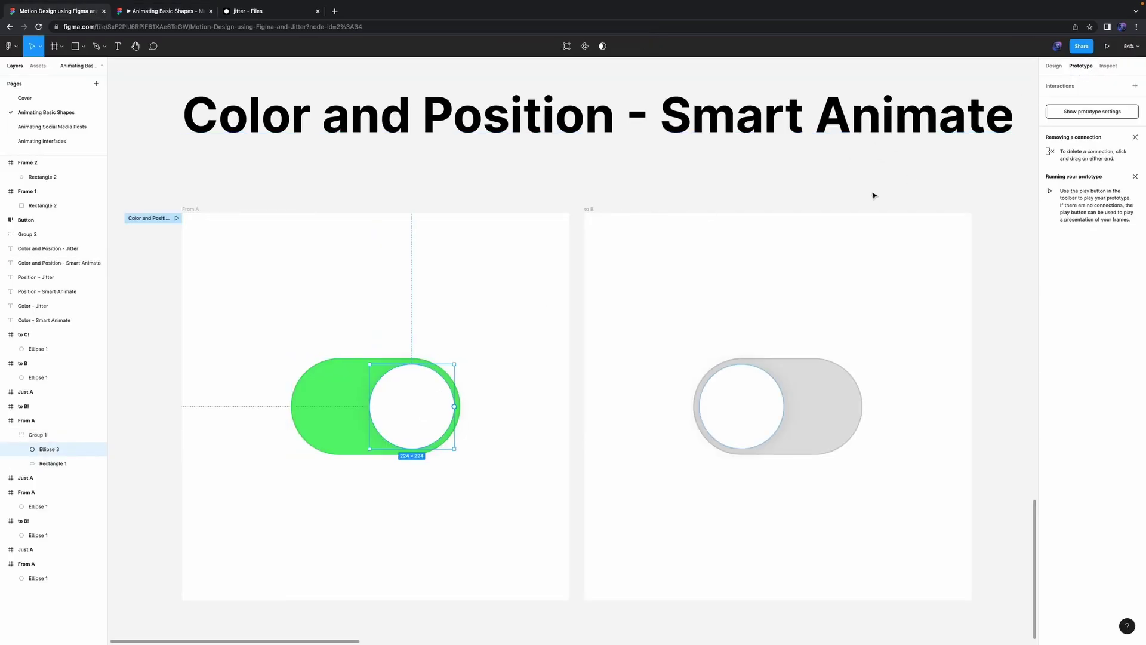
pyautogui.click(191, 210)
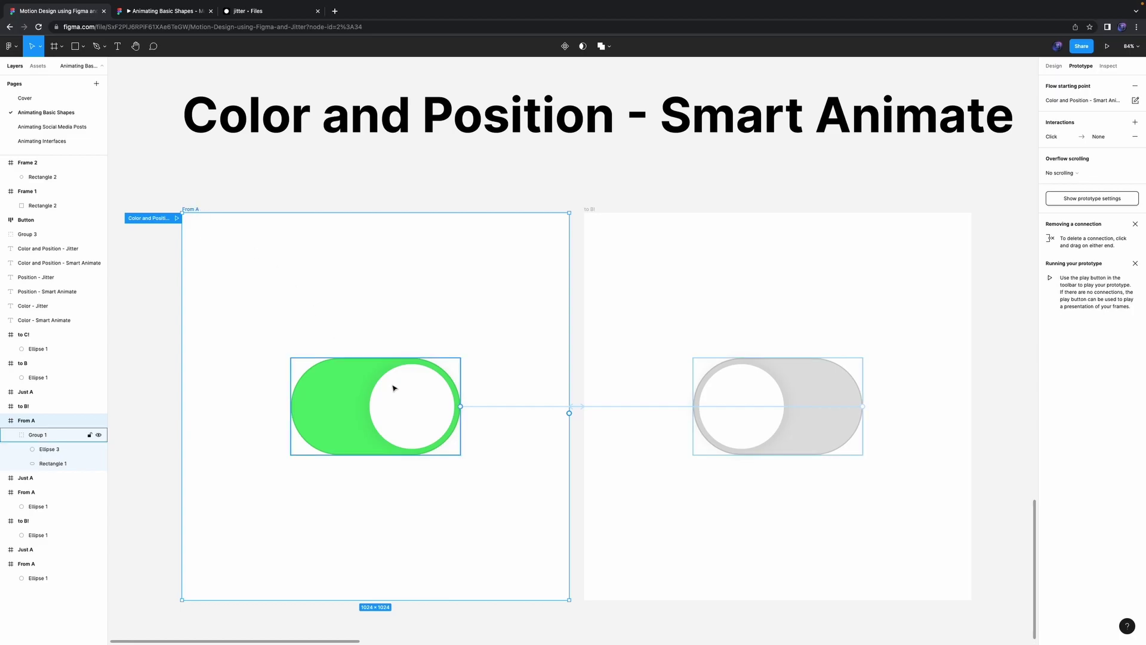
# Step: Duplicate the From A and to B! toggle frames and place the copies directly below the originals
pyautogui.scroll(-5, 394, 389)
pyautogui.click(232, 317)
pyautogui.moveTo(227, 268); pyautogui.dragTo(742, 522)
pyautogui.scroll(-2, 742, 522)
pyautogui.hotkey('ctrl', 'd')
pyautogui.moveTo(686, 377); pyautogui.dragTo(687, 602)
pyautogui.scroll(-5, 680, 573)
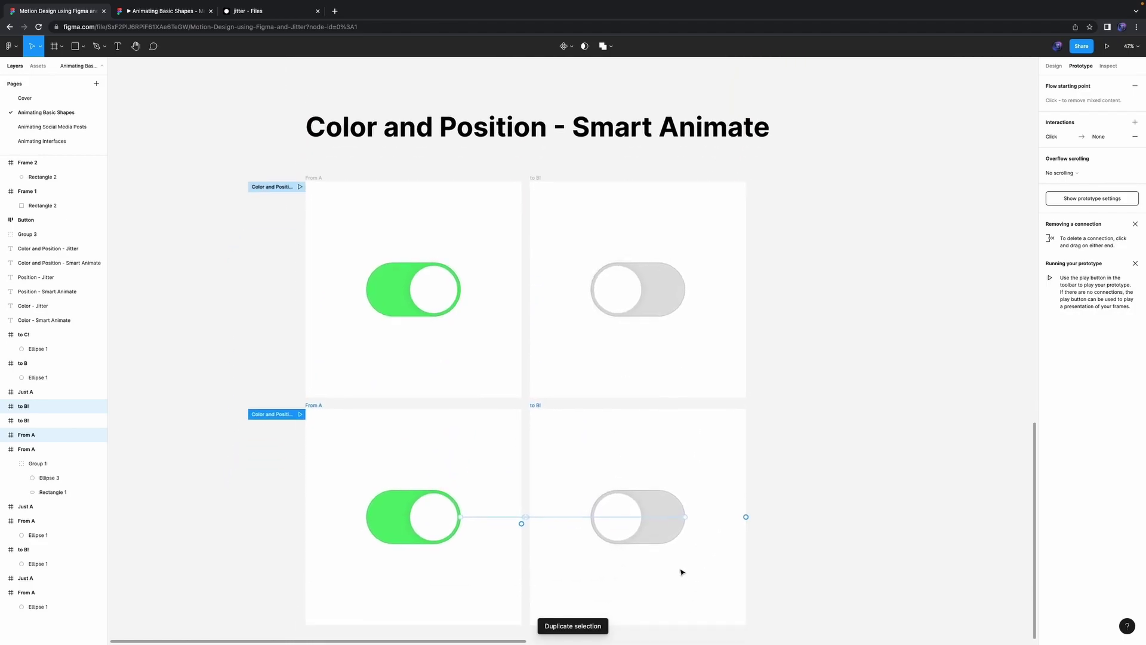
pyautogui.hscroll(-2, 681, 573)
pyautogui.click(245, 452)
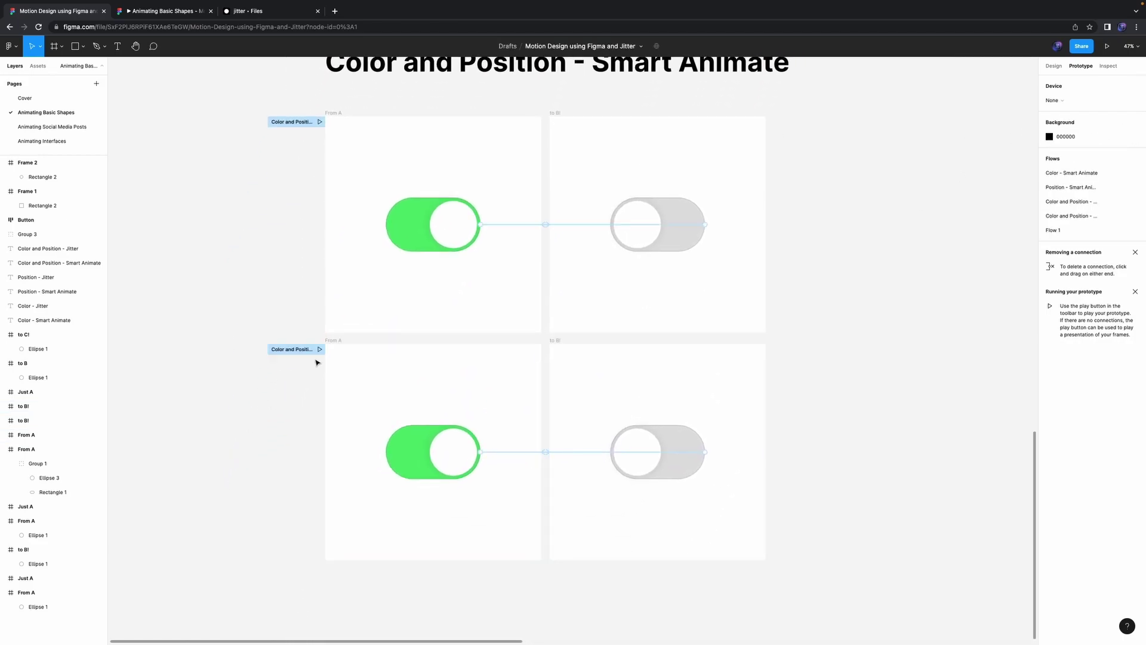
# Step: Remove the copied From A frame's click interaction and link its toggle knob to the copied to B! frame on drag with Smart animate
pyautogui.click(333, 341)
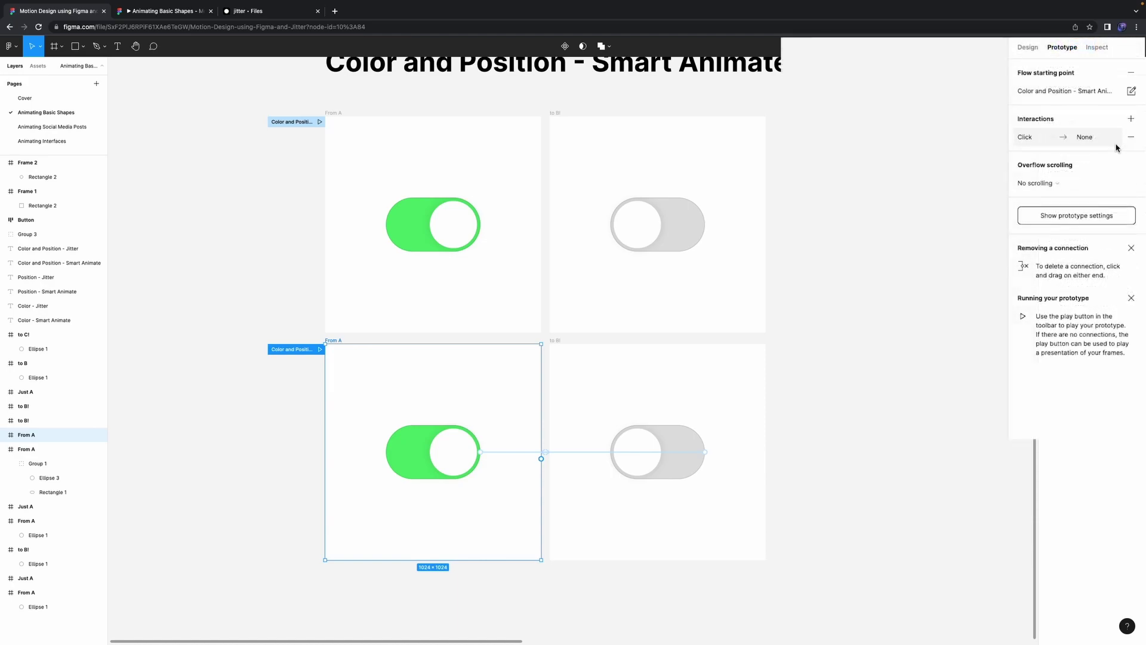
pyautogui.doubleClick(437, 462)
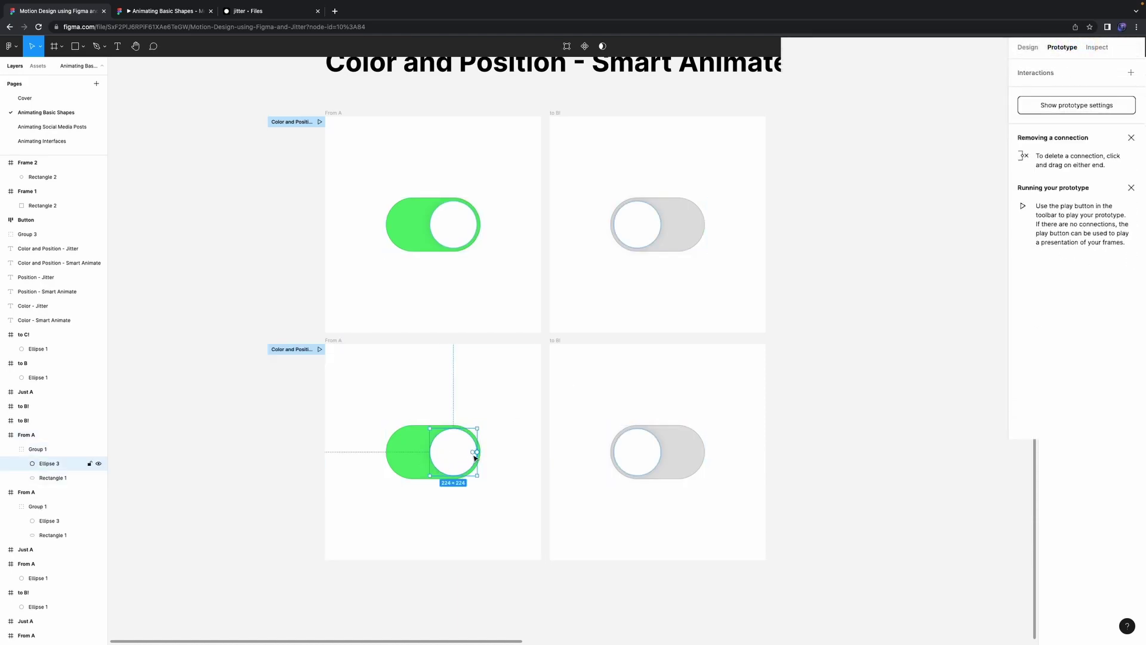
pyautogui.moveTo(476, 453); pyautogui.dragTo(668, 455)
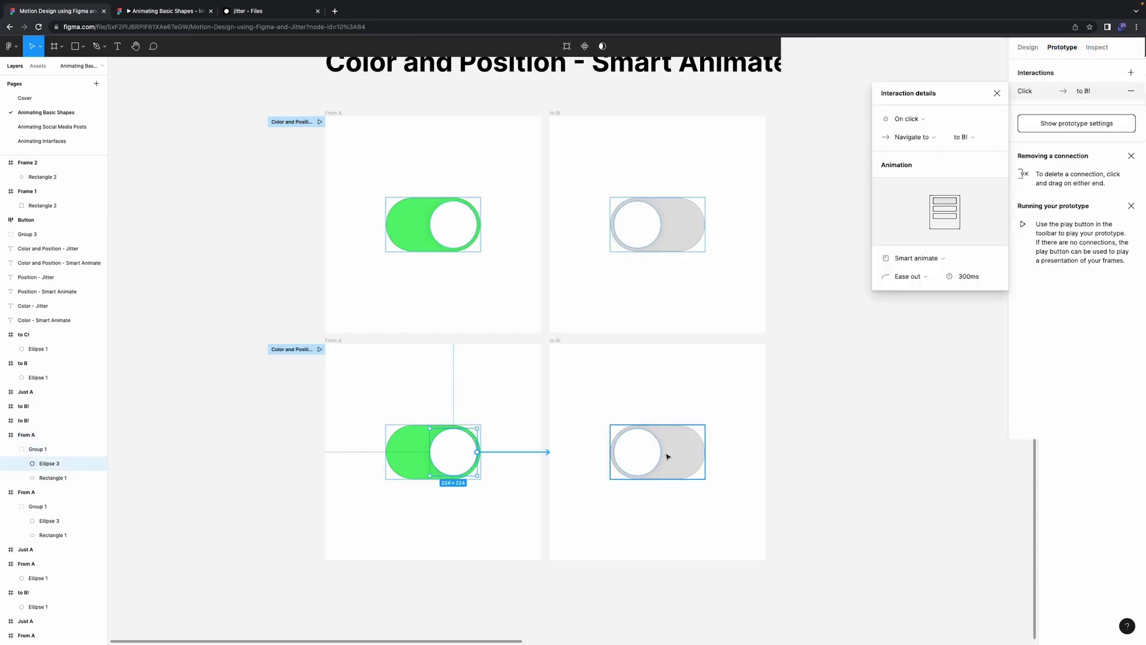
pyautogui.click(934, 119)
pyautogui.click(937, 132)
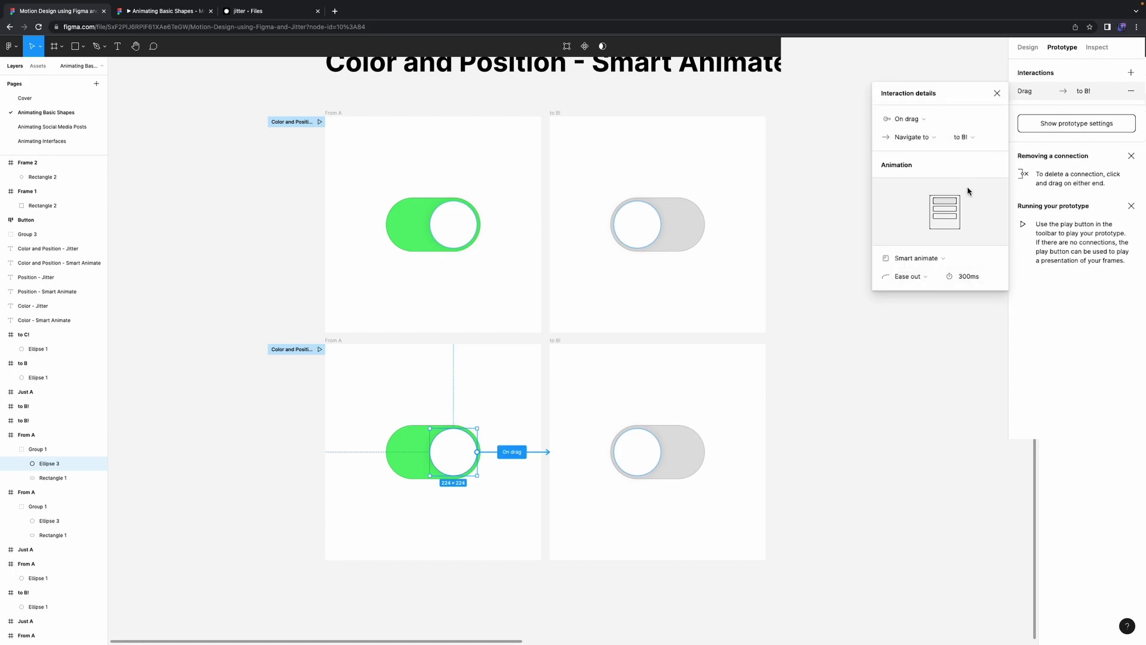
pyautogui.click(762, 366)
# Step: Rename the flow starting point of the copied From A frame as "Toggle 2"
pyautogui.click(332, 340)
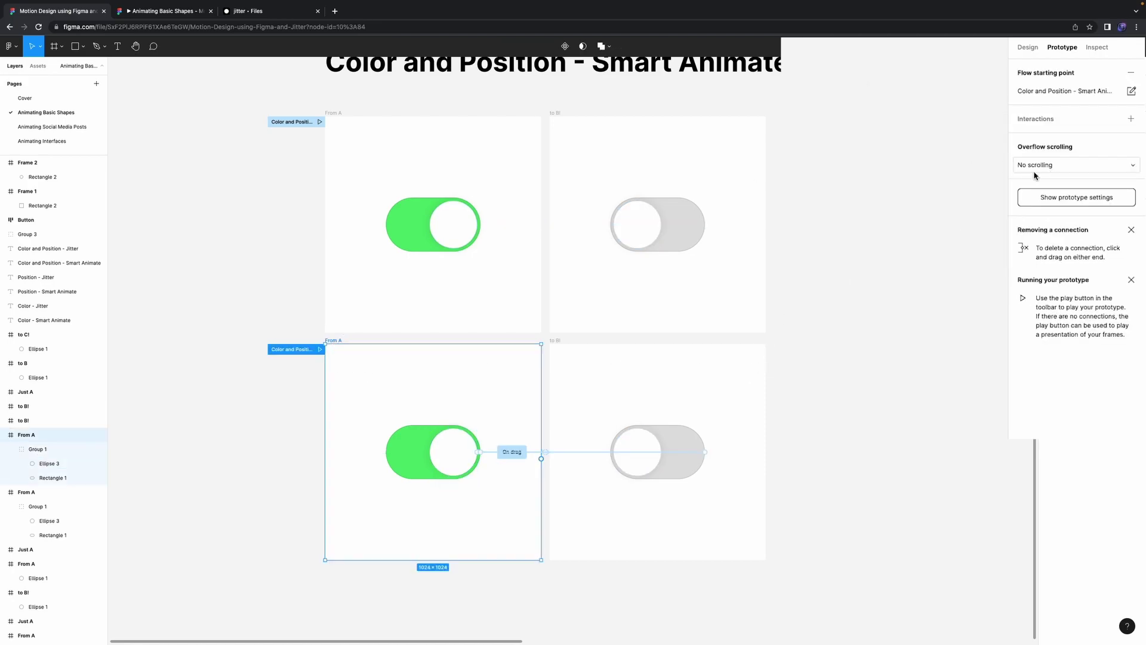
pyautogui.click(1130, 92)
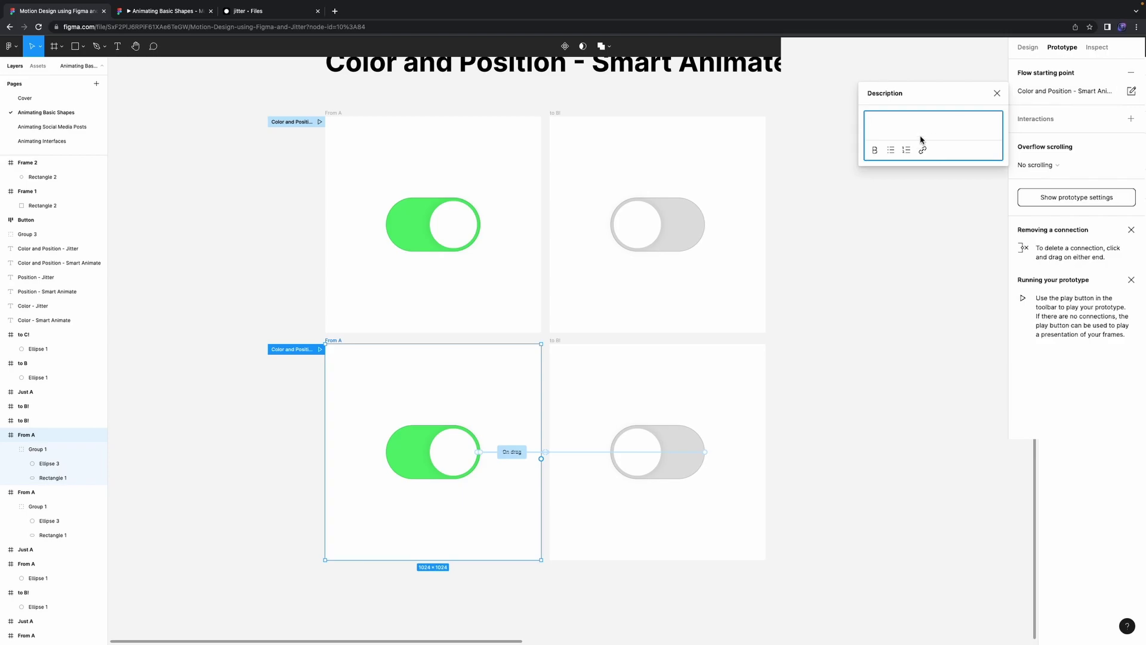
pyautogui.doubleClick(1064, 90)
pyautogui.write('Toggle 2')
pyautogui.click(794, 387)
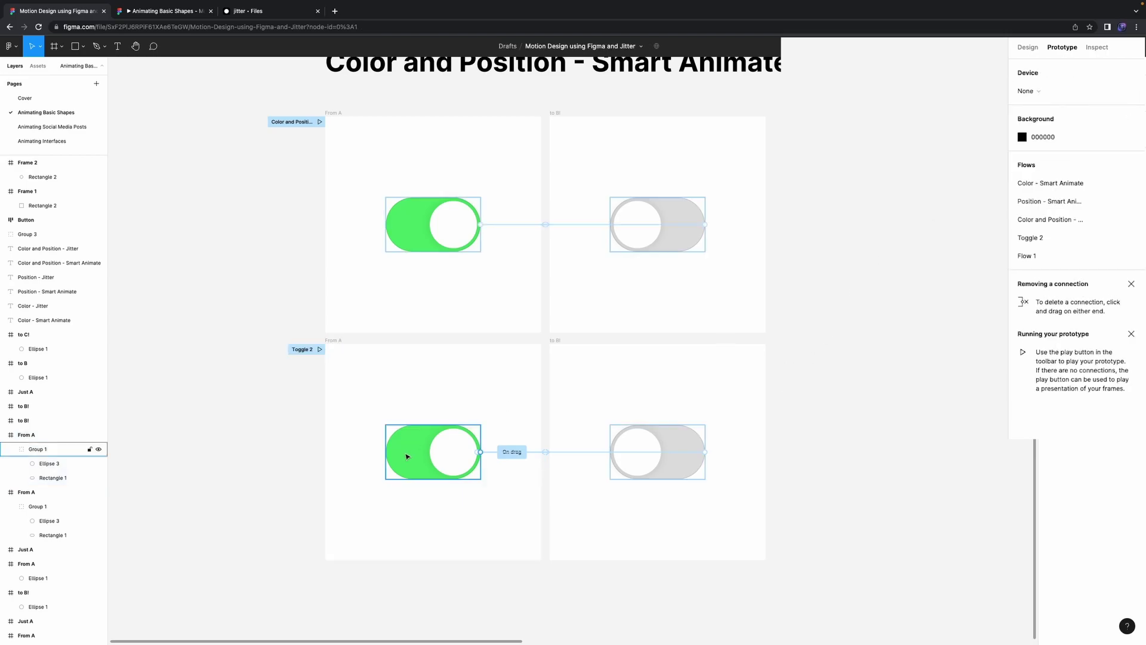
# Step: Add an On drag interaction with the Back action to the toggle knob in the copied to B! frame
pyautogui.doubleClick(647, 449)
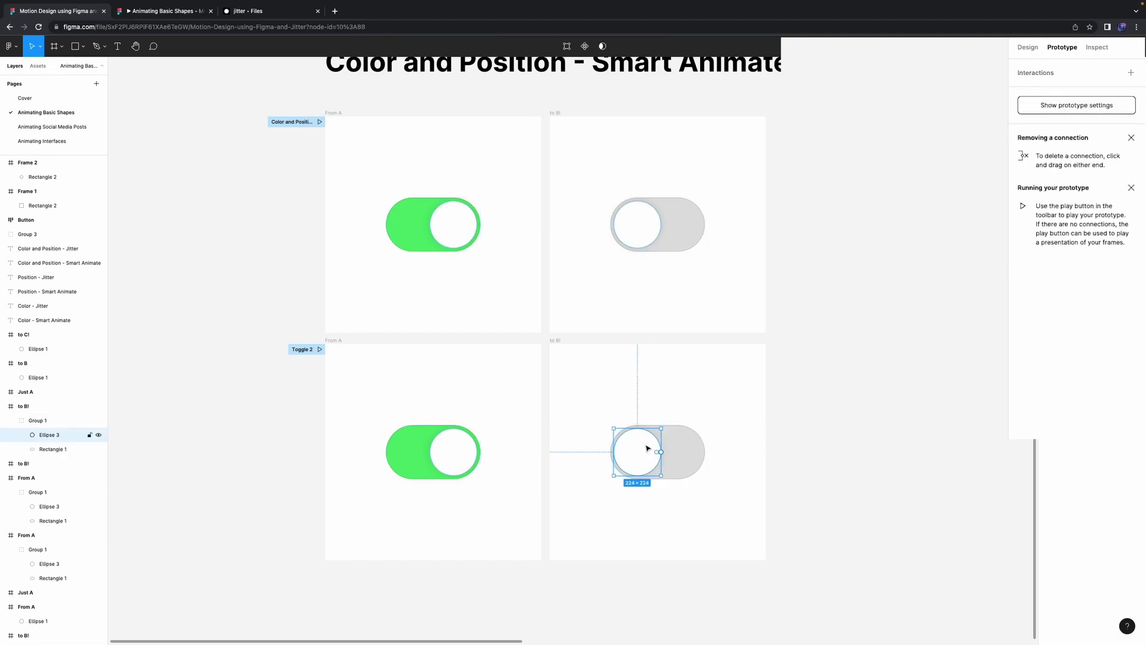
pyautogui.click(1131, 72)
pyautogui.click(1039, 91)
pyautogui.click(932, 118)
pyautogui.click(949, 132)
pyautogui.click(1104, 93)
pyautogui.click(1075, 94)
pyautogui.click(916, 137)
pyautogui.click(933, 248)
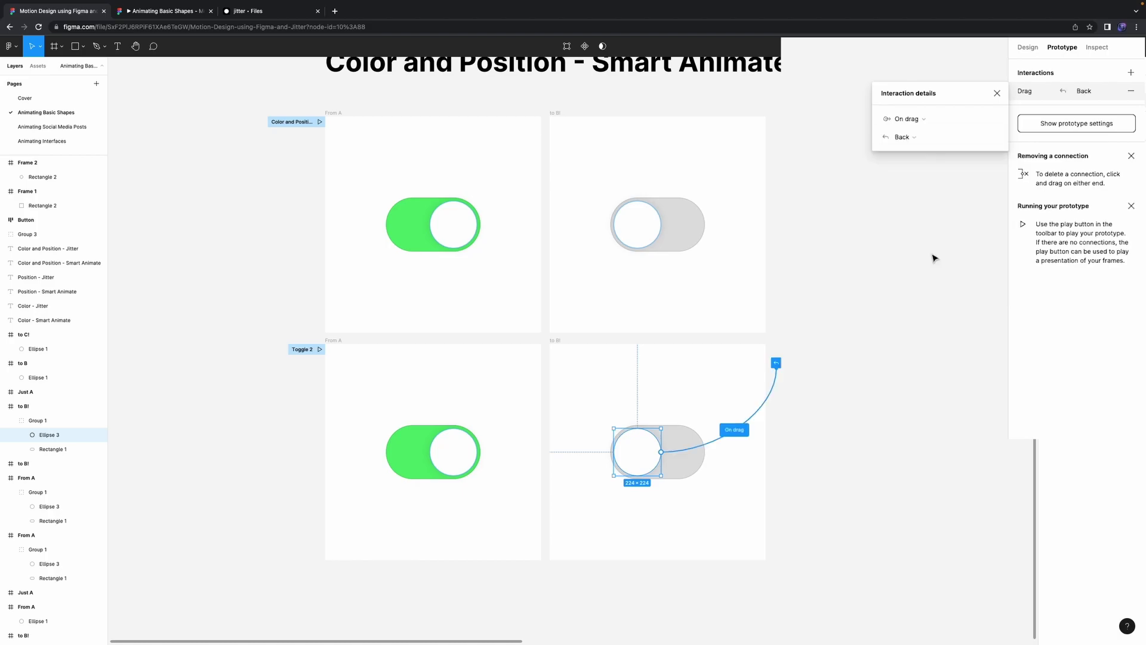
pyautogui.click(857, 384)
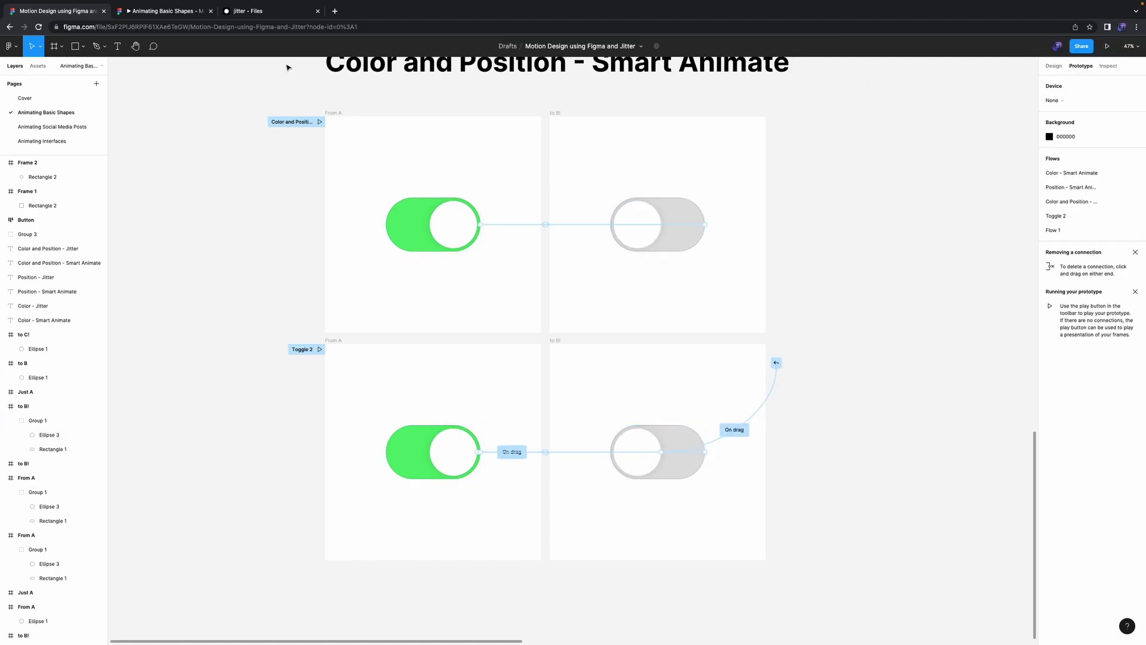
# Step: Preview the Toggle 2 flow and test dragging the toggle knob back and forth
pyautogui.click(171, 16)
pyautogui.click(64, 129)
pyautogui.moveTo(663, 307); pyautogui.dragTo(580, 393)
pyautogui.click(578, 378)
pyautogui.click(671, 333)
pyautogui.click(584, 342)
pyautogui.click(647, 353)
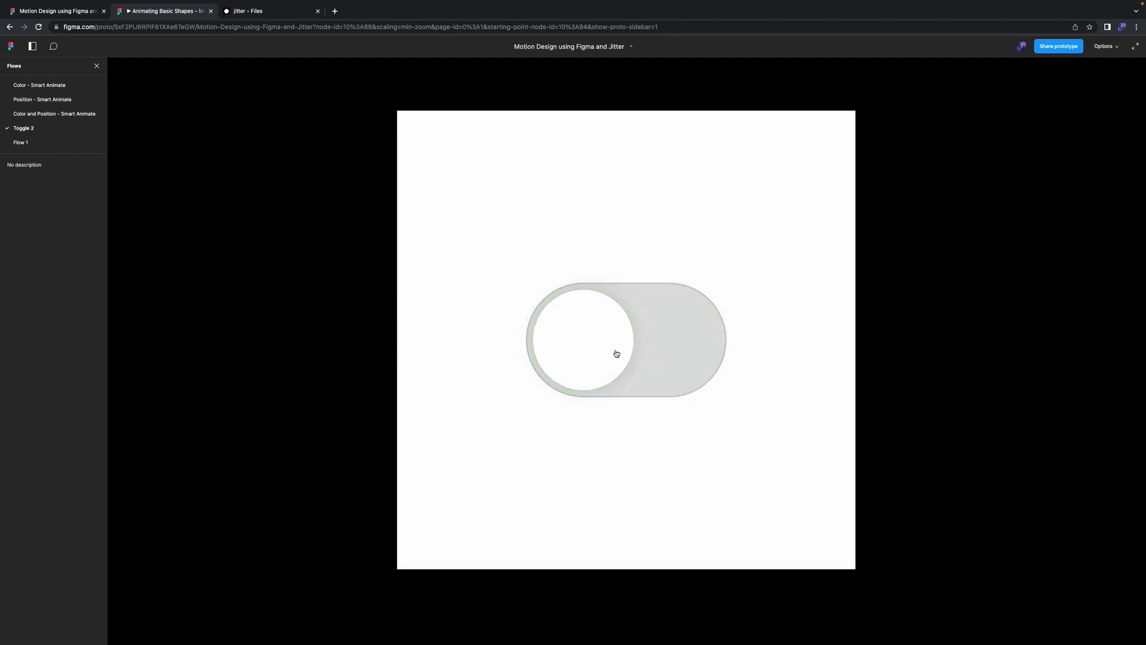
pyautogui.click(615, 350)
pyautogui.moveTo(686, 352)
pyautogui.mouseDown()
pyautogui.moveTo(588, 358)
pyautogui.moveTo(688, 366)
pyautogui.moveTo(575, 357)
pyautogui.moveTo(757, 366)
pyautogui.moveTo(614, 322)
pyautogui.moveTo(711, 335)
pyautogui.moveTo(595, 341)
pyautogui.moveTo(668, 353)
pyautogui.mouseUp()
pyautogui.scroll(5, 606, 363)
pyautogui.scroll(-5, 591, 309)
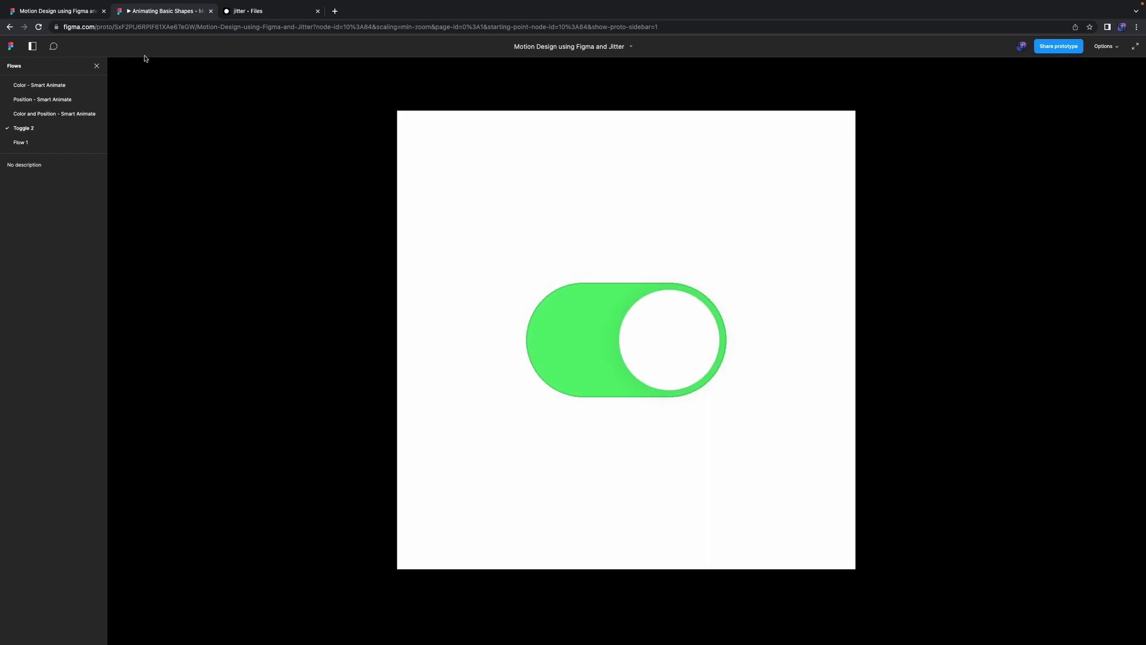
# Step: Return to the design file and examine the Jitter example frames and the How to export to Jitter instructions
pyautogui.click(76, 16)
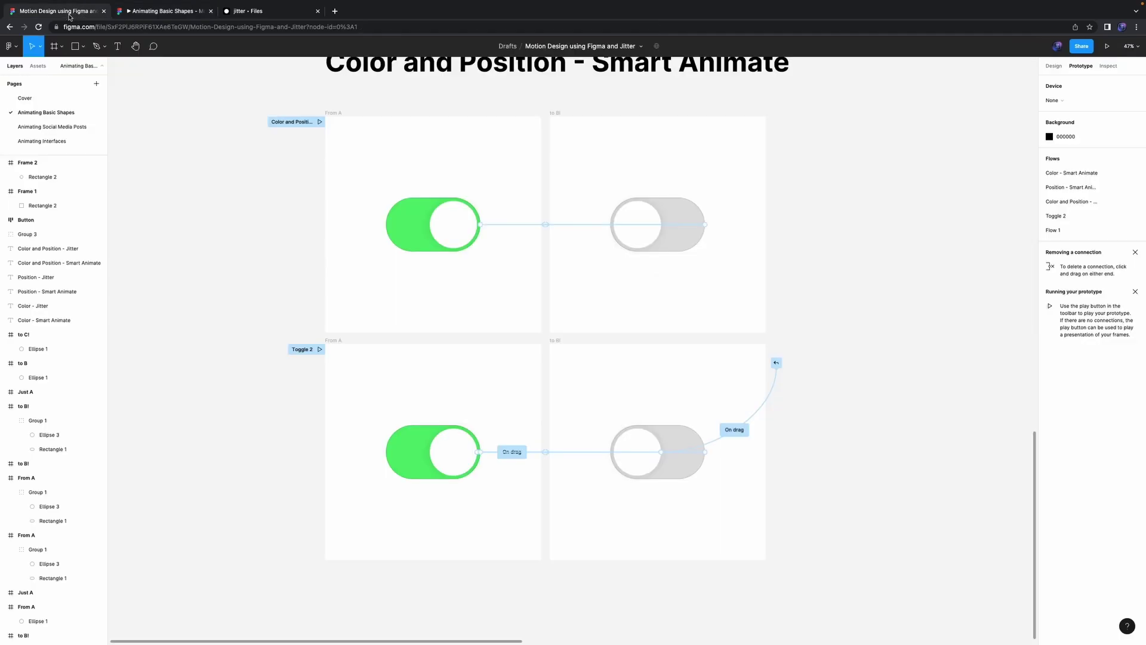
pyautogui.scroll(-5, 253, 279)
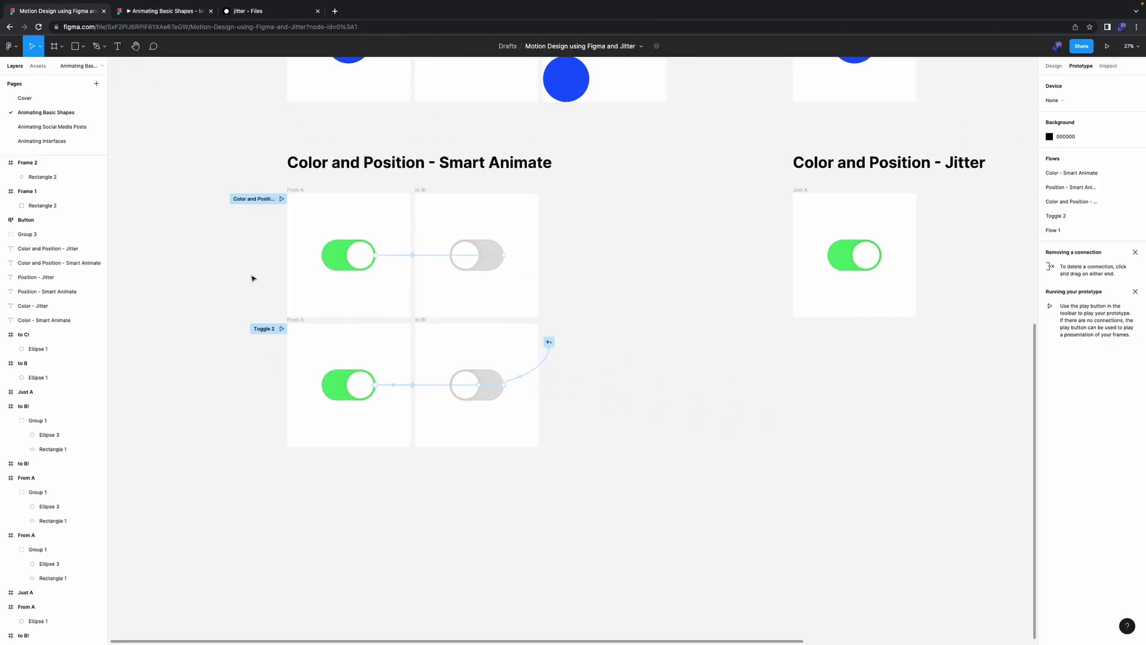
pyautogui.scroll(5, 253, 278)
pyautogui.hscroll(3, 253, 278)
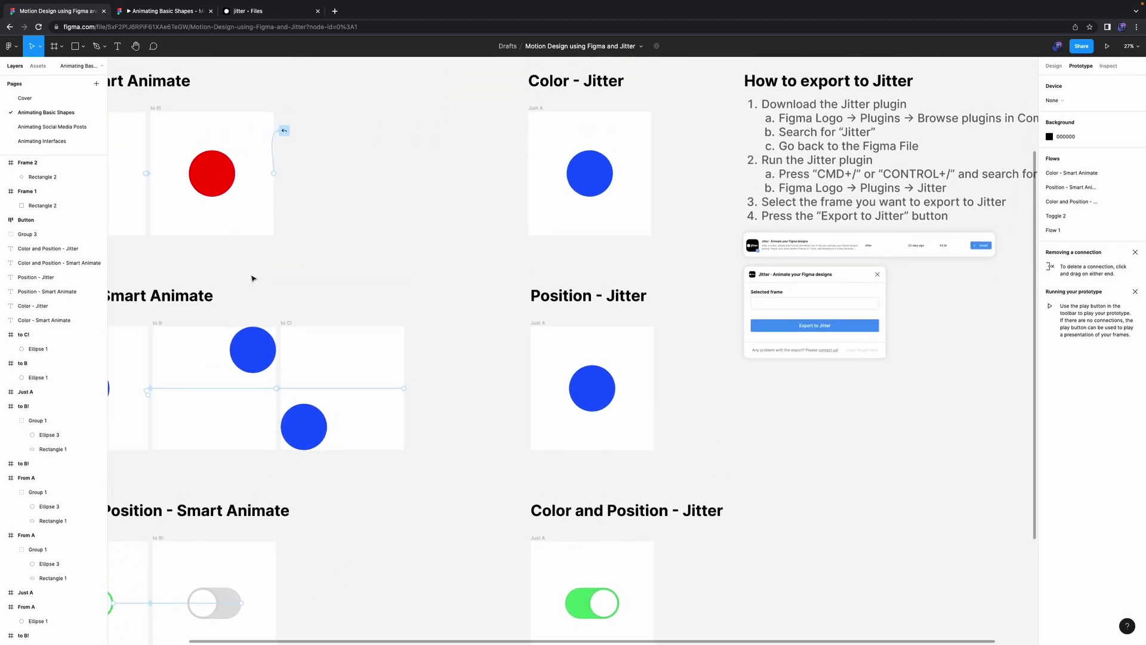
pyautogui.scroll(-5, 581, 366)
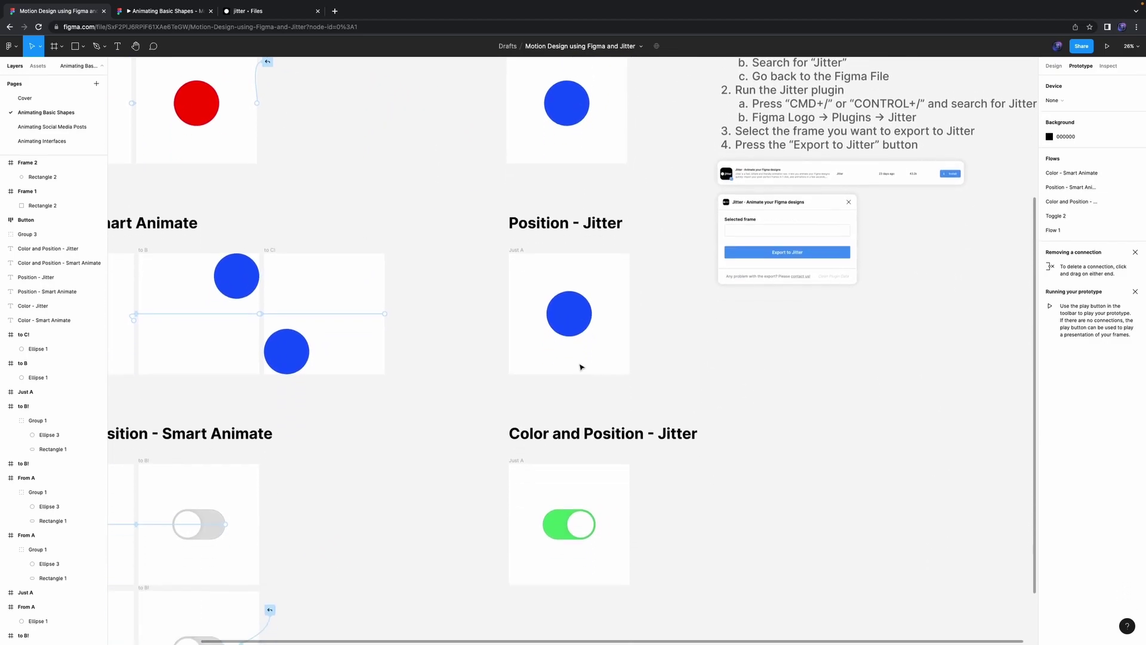
pyautogui.scroll(-3, 581, 366)
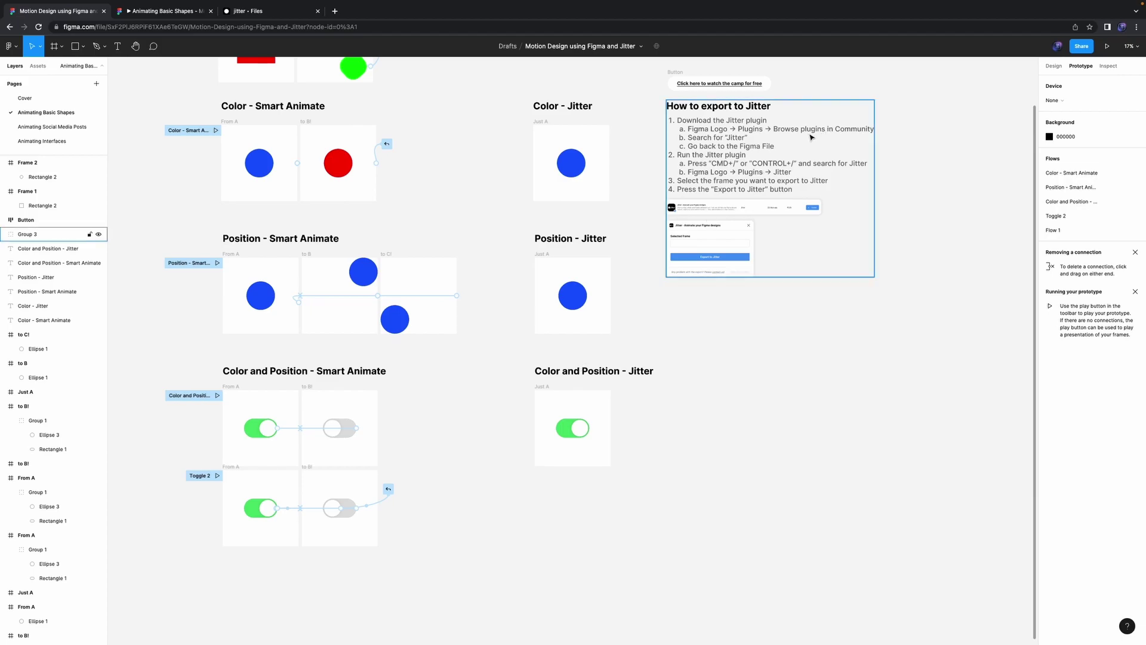
pyautogui.scroll(3, 814, 161)
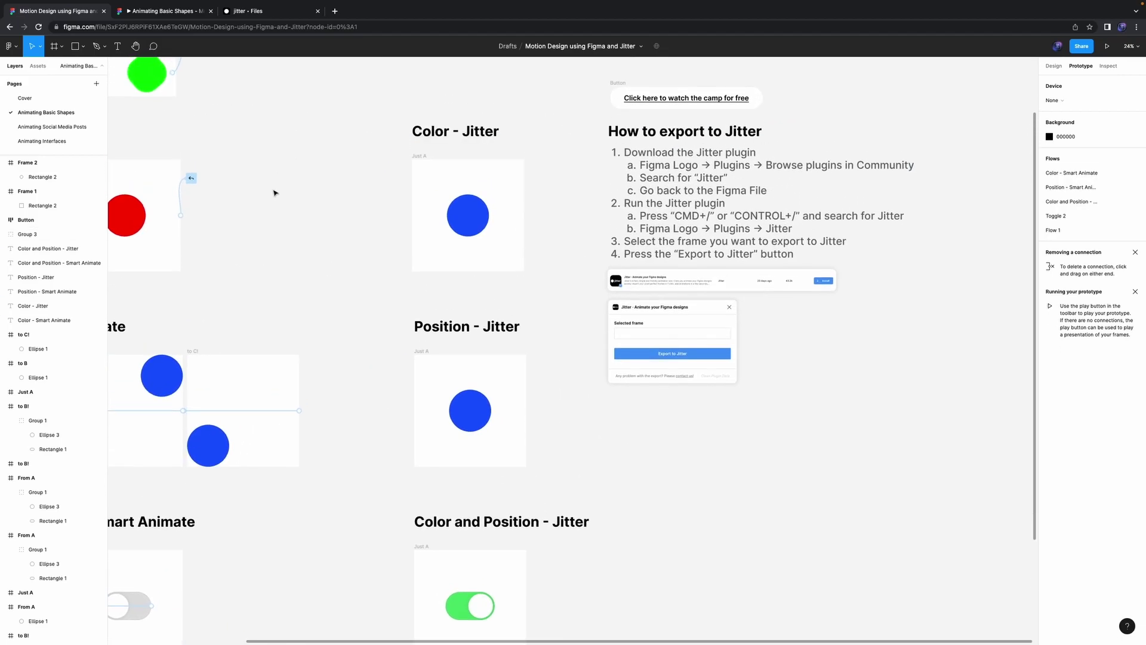
pyautogui.click(12, 47)
pyautogui.click(881, 215)
pyautogui.click(744, 210)
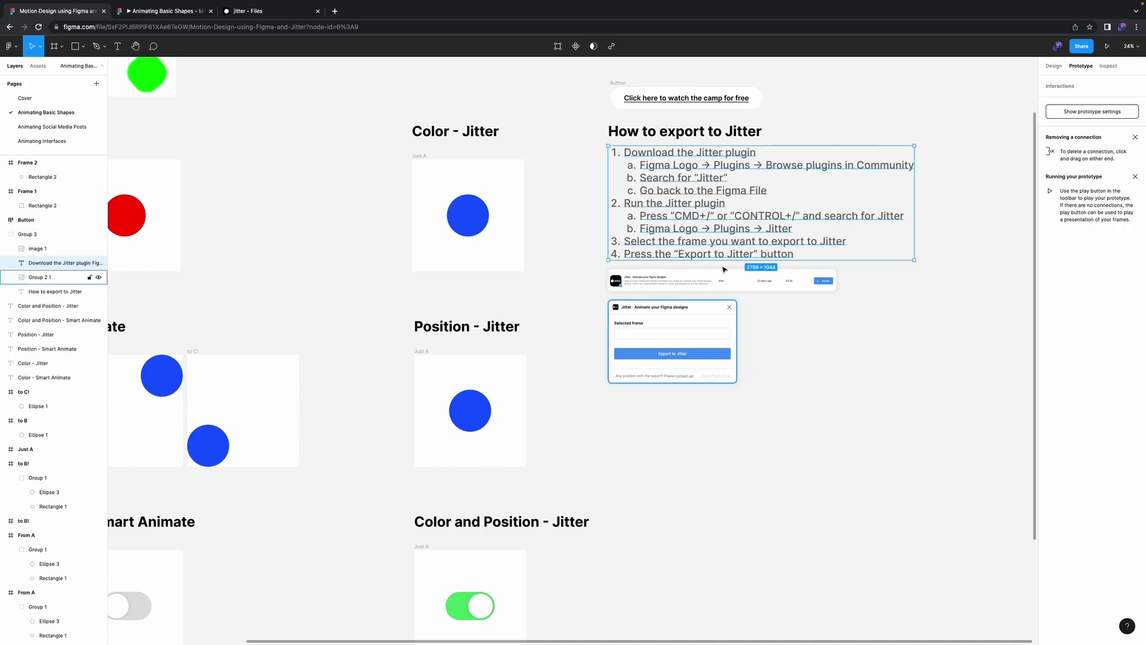
pyautogui.click(562, 183)
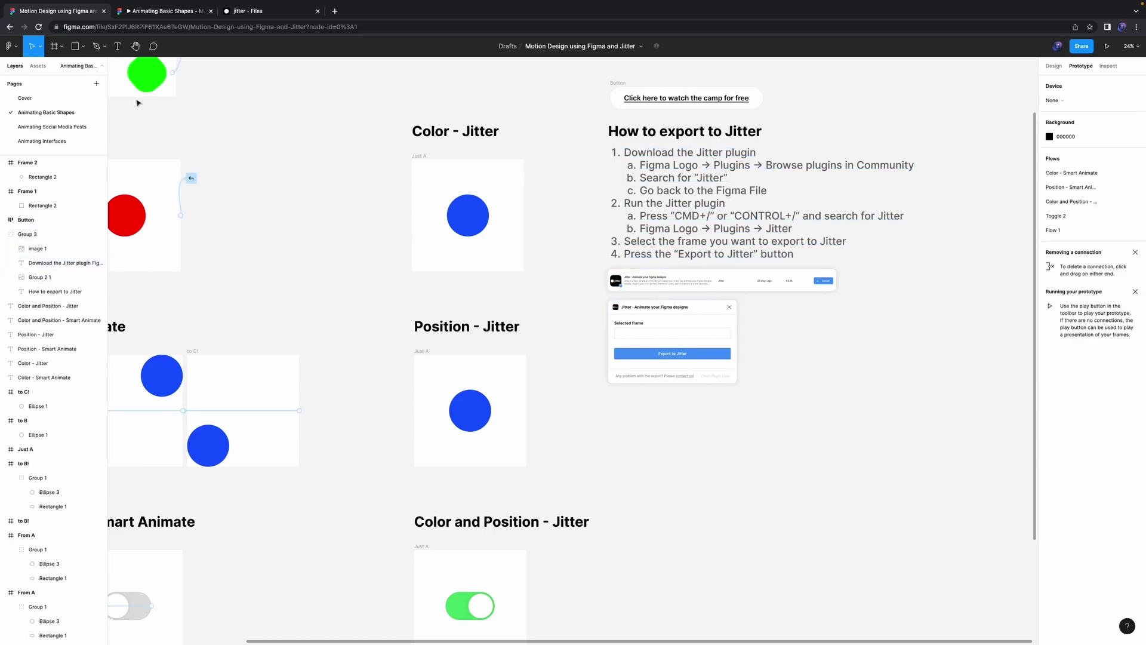
# Step: Browse the Community plugins and search for "jitter"
pyautogui.click(10, 47)
pyautogui.moveTo(52, 192)
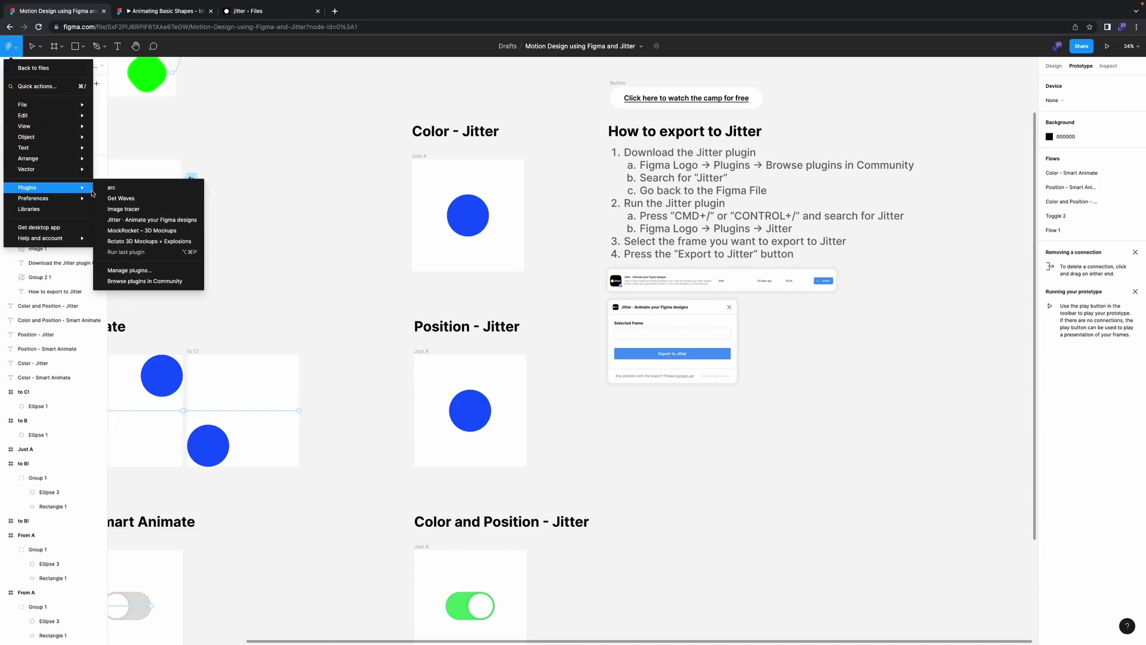
pyautogui.click(146, 284)
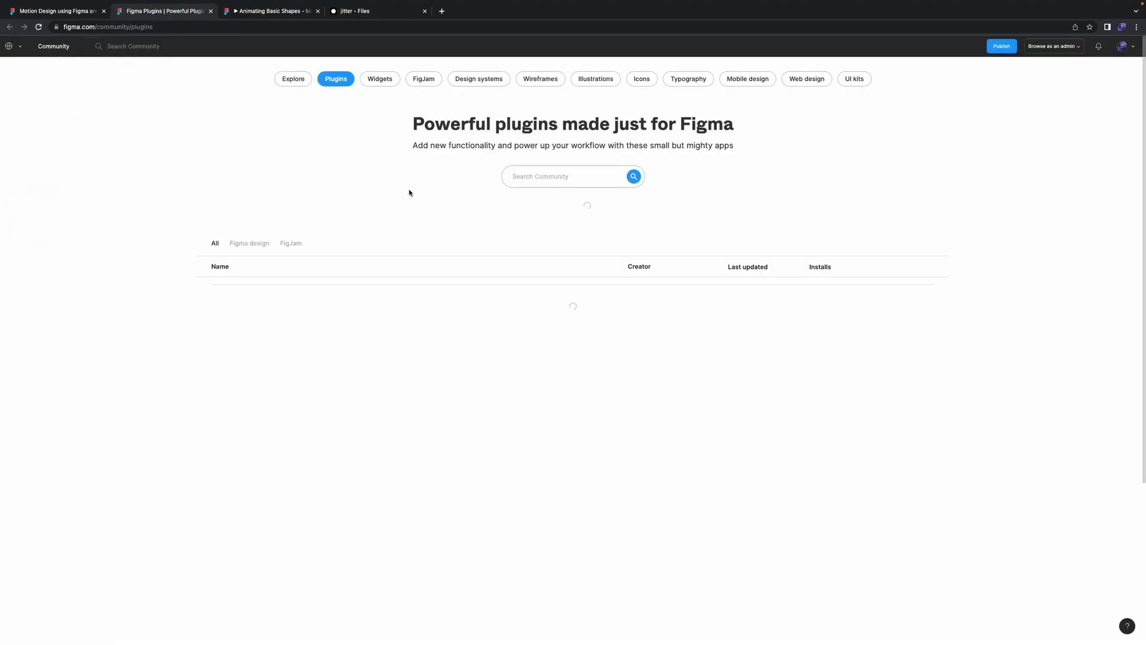
pyautogui.click(555, 176)
pyautogui.write('jitter')
pyautogui.click(633, 177)
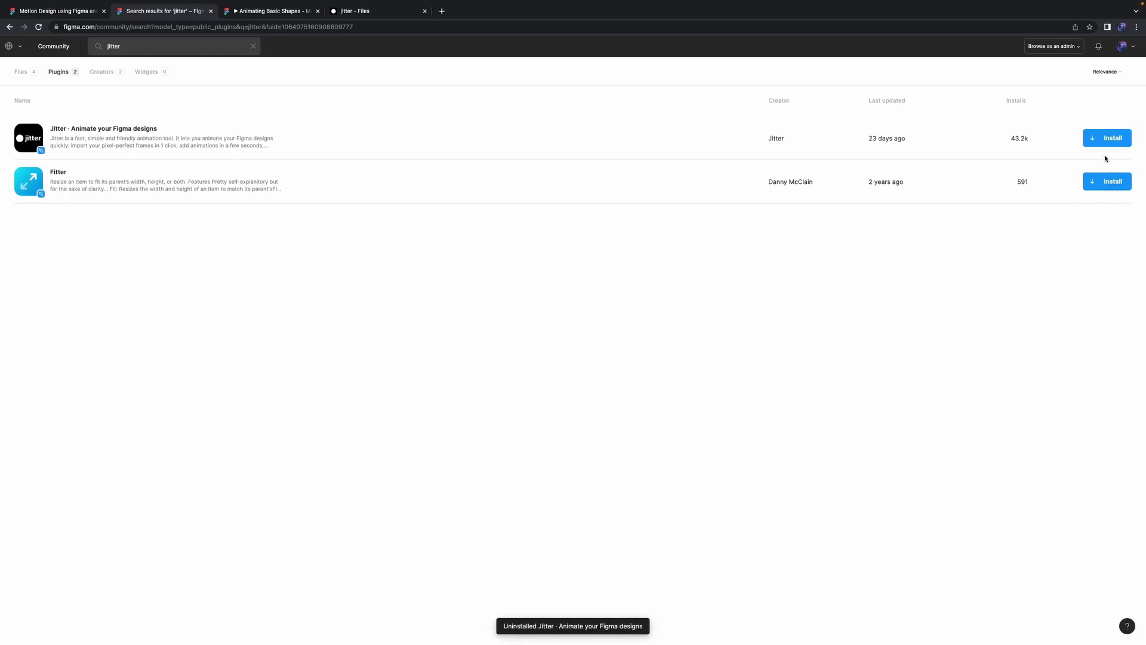
# Step: Install the "Jitter · Animate your Figma designs" plugin, close the Community page and return to the design file
pyautogui.click(1114, 138)
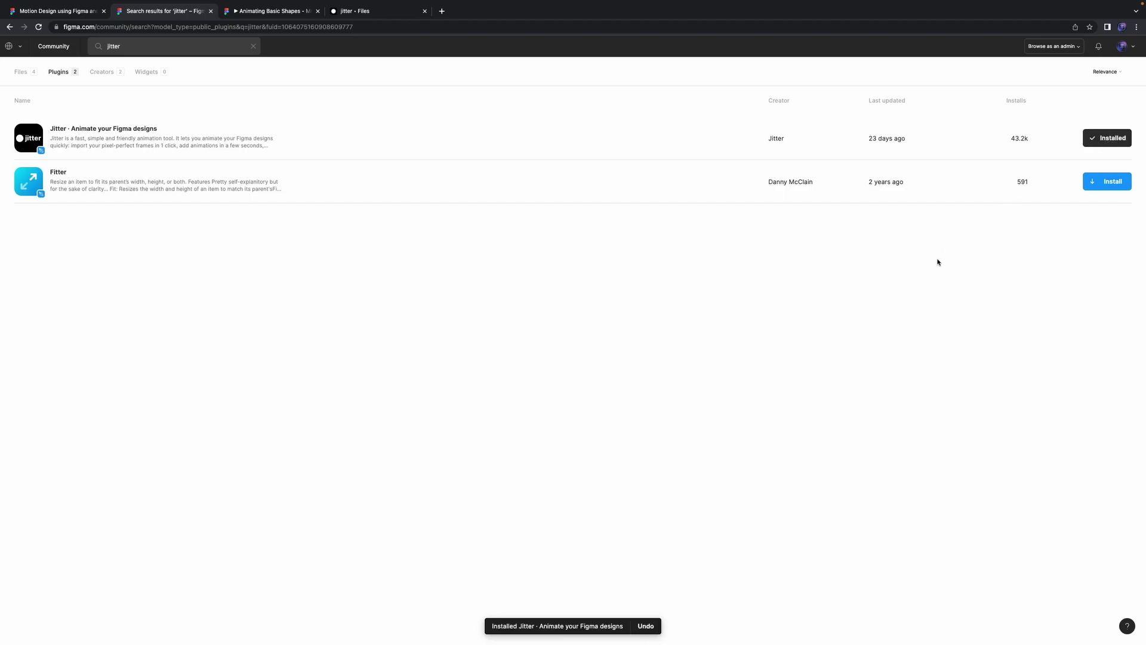
pyautogui.click(61, 15)
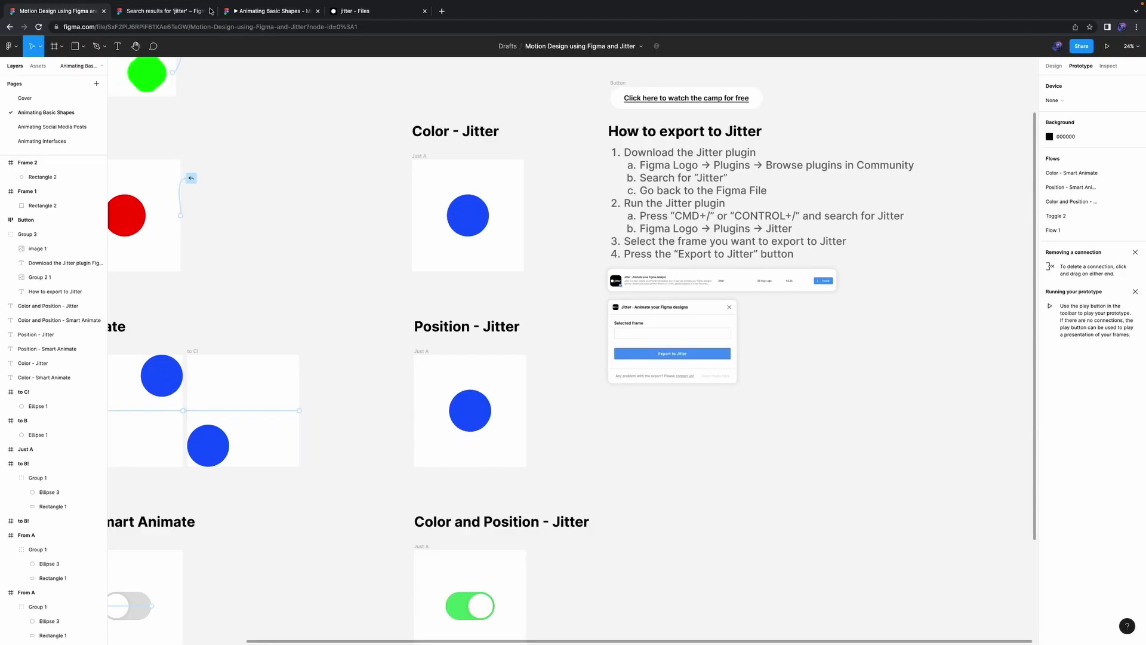
pyautogui.click(206, 12)
pyautogui.click(211, 11)
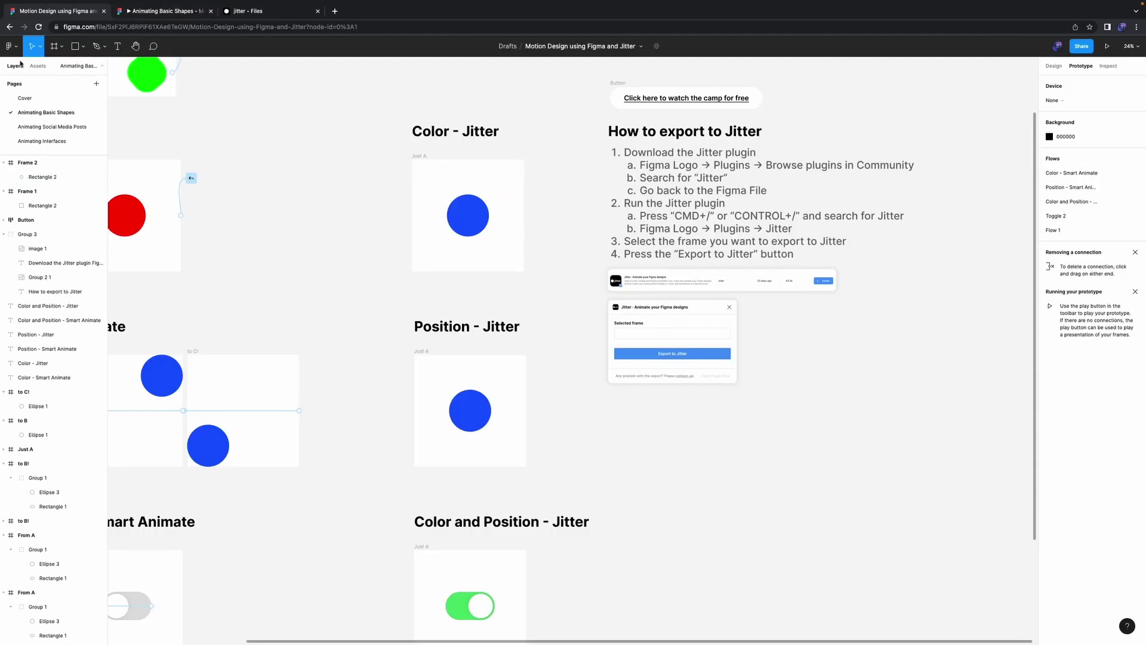
# Step: Locate the Jitter plugin among the installed plugins and by searching the quick actions for "jitt"
pyautogui.click(10, 46)
pyautogui.moveTo(51, 187)
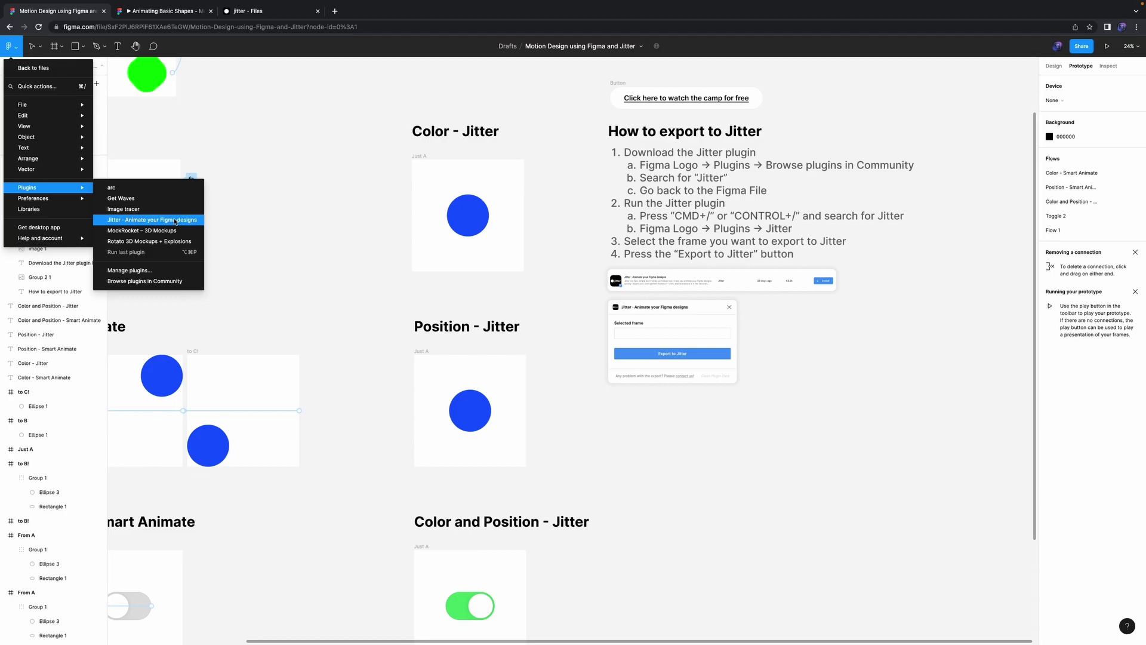
pyautogui.click(147, 220)
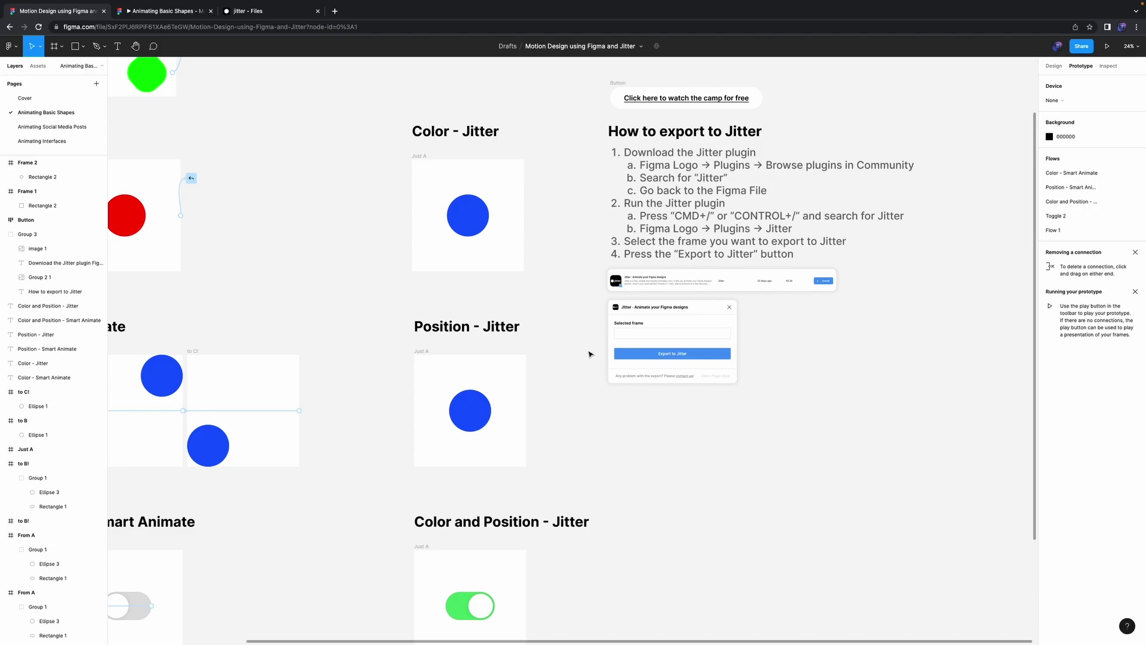
pyautogui.press('super+slash')
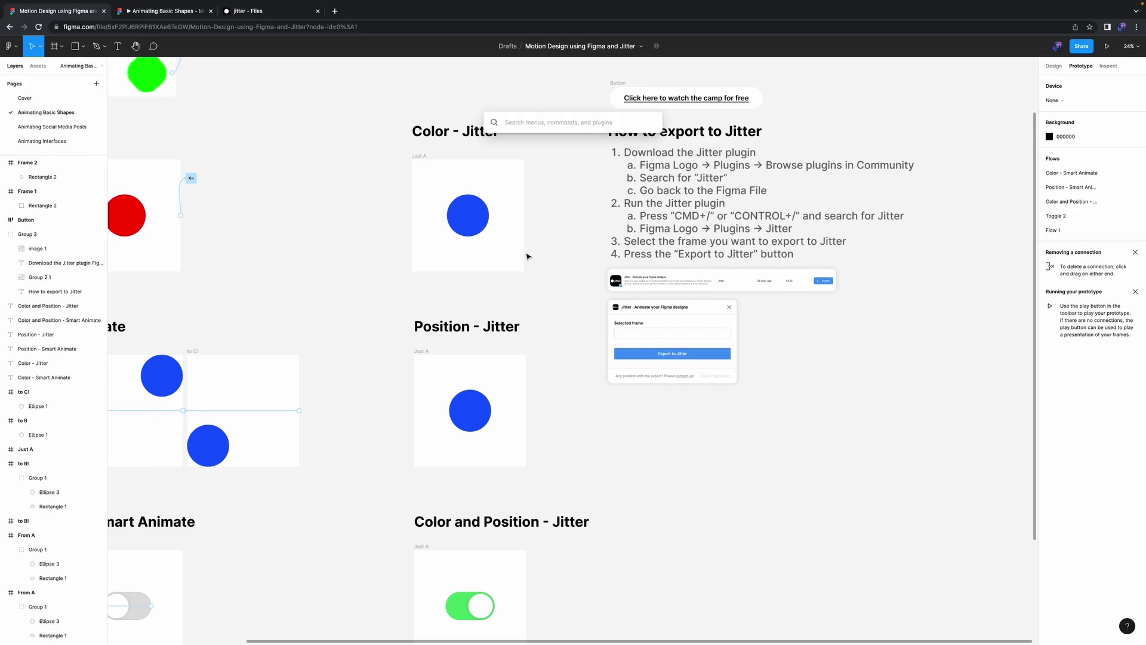
pyautogui.write('jitt')
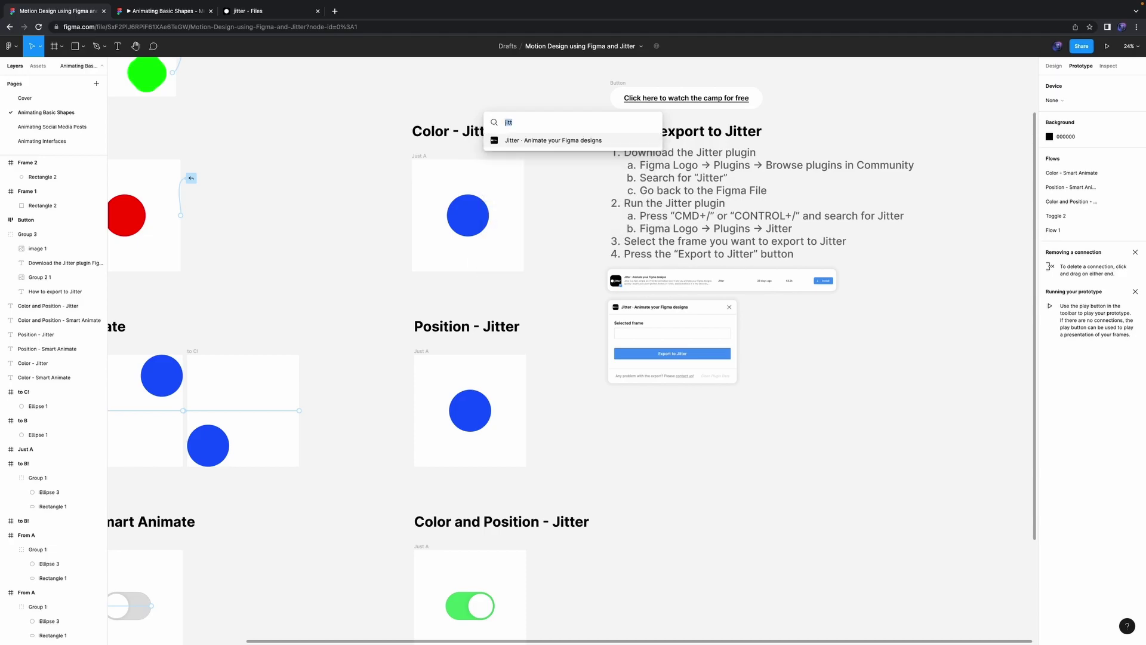
pyautogui.press('BackSpace')
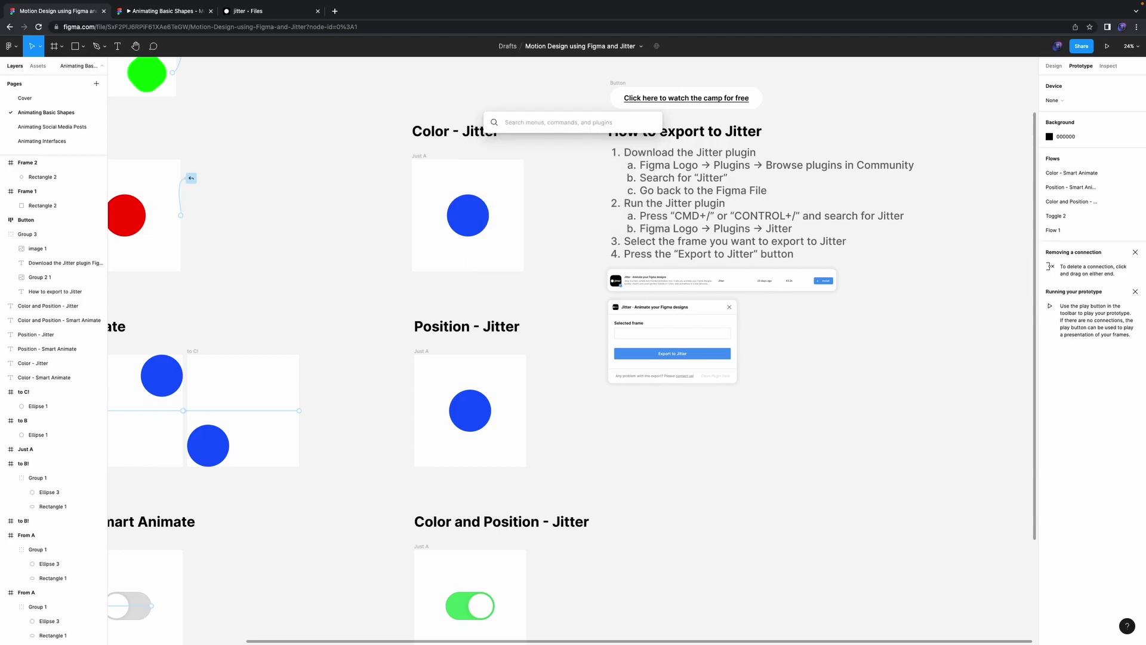
pyautogui.click(467, 225)
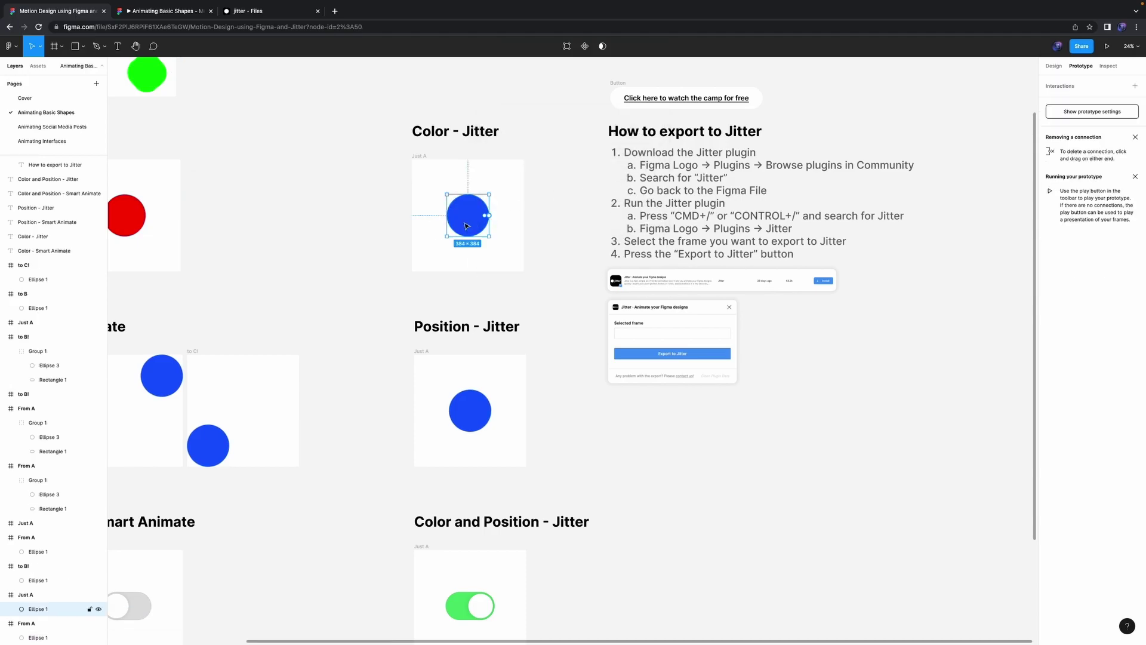
pyautogui.hotkey('ctrl', '/')
pyautogui.press('Down')
pyautogui.press('Escape')
pyautogui.doubleClick(736, 214)
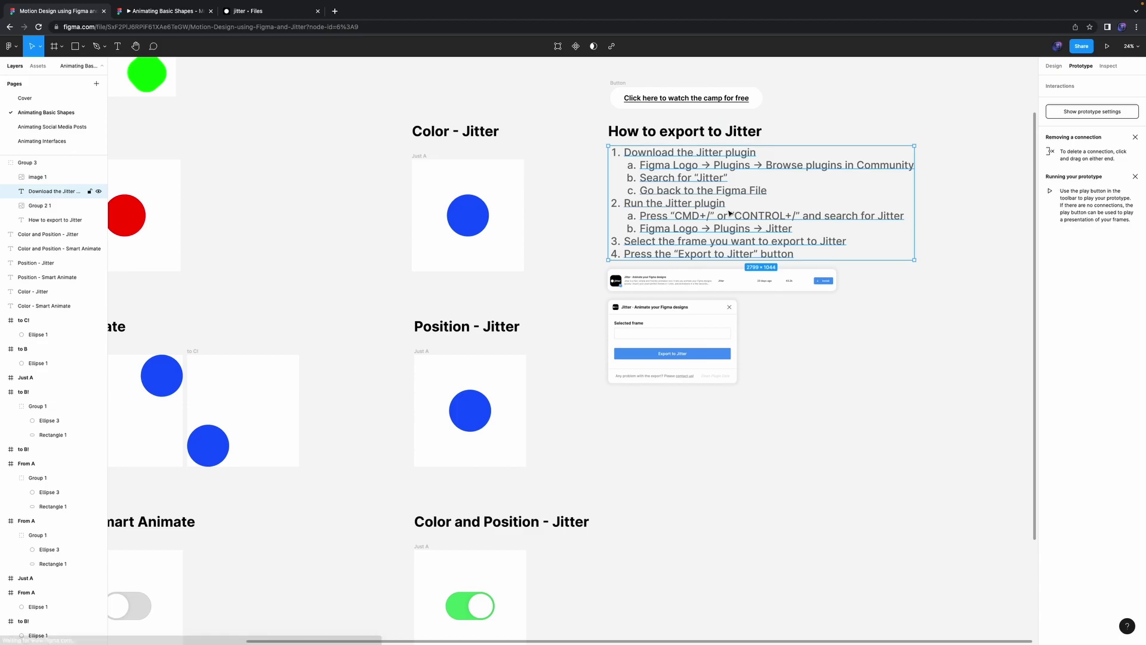
pyautogui.click(803, 362)
# Step: Rename the Just A frame under the Color - Jitter heading as "Color - Jitter"
pyautogui.hscroll(-8, 803, 362)
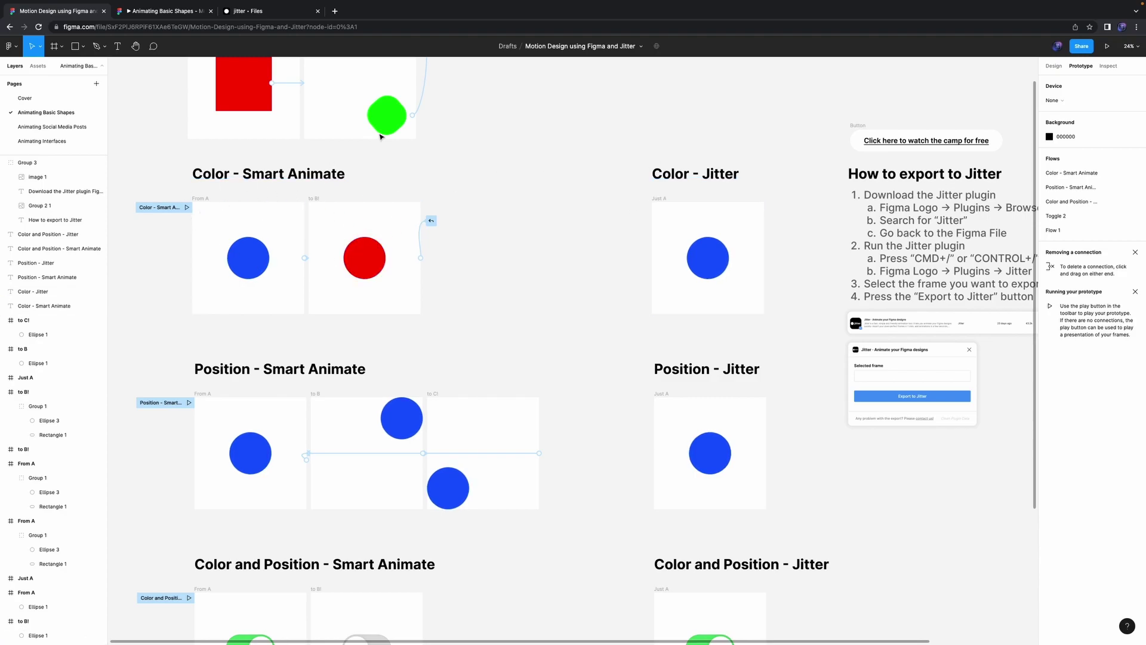
pyautogui.click(661, 175)
pyautogui.doubleClick(660, 199)
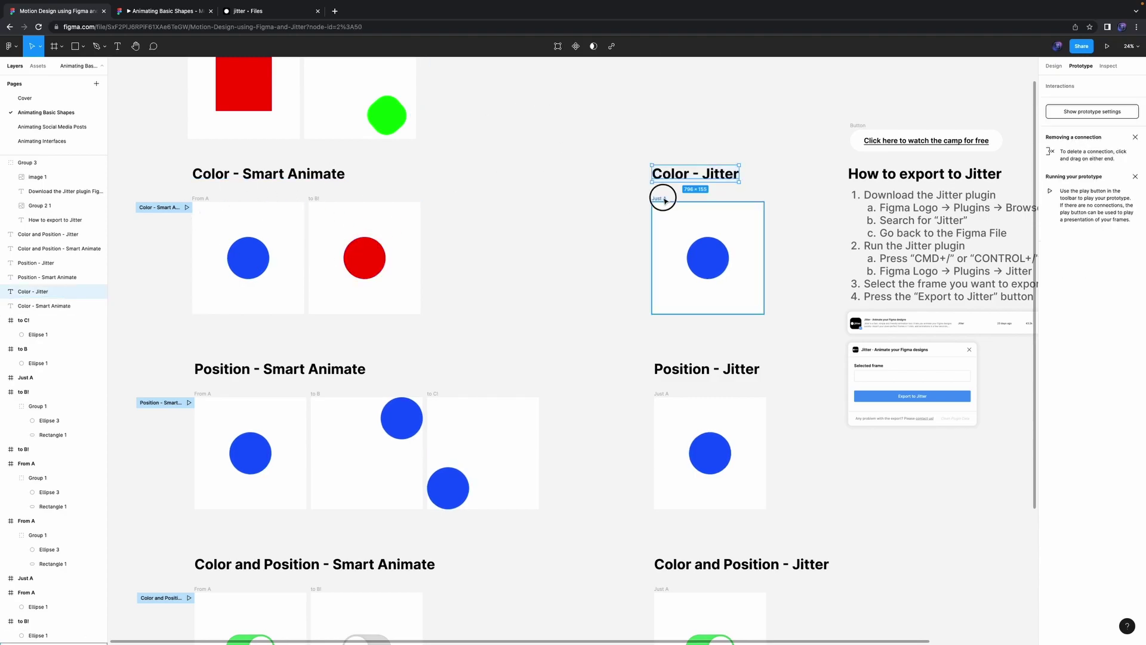
pyautogui.write('Color - Jitter')
pyautogui.click(607, 273)
# Step: Rename the Just A frame under the Position - Jitter heading as "Position - Jitter"
pyautogui.click(706, 368)
pyautogui.doubleClick(662, 393)
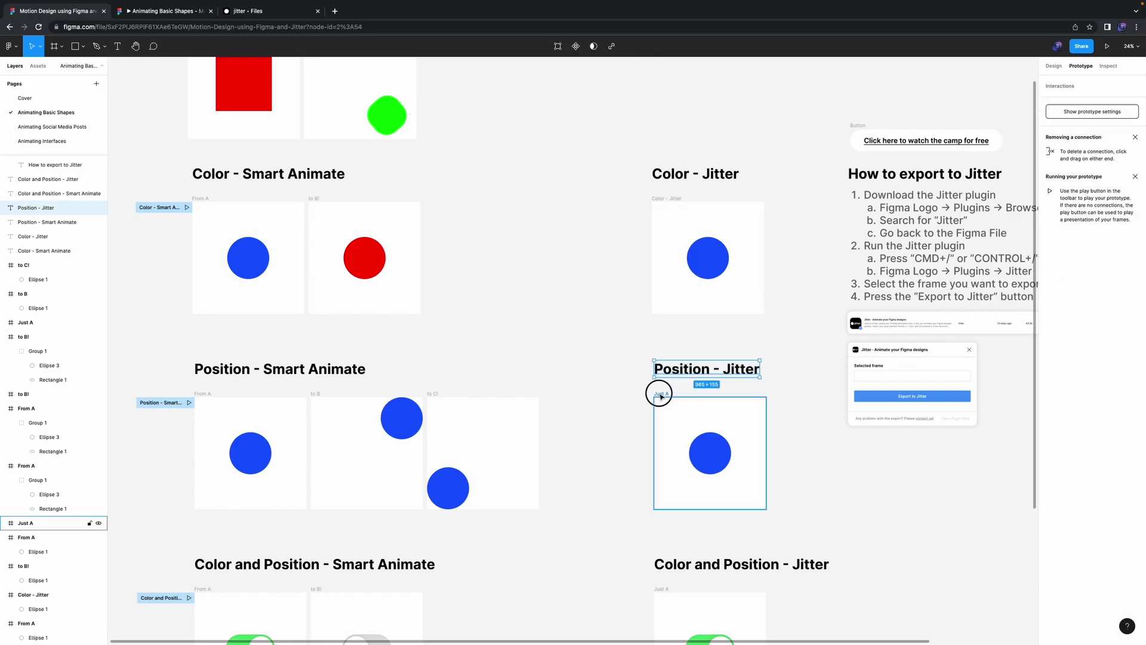
pyautogui.write('Position - Jitter')
pyautogui.click(623, 458)
# Step: Rename the Just A toggle frame with its heading text, "Color and Position - Jitter"
pyautogui.click(757, 559)
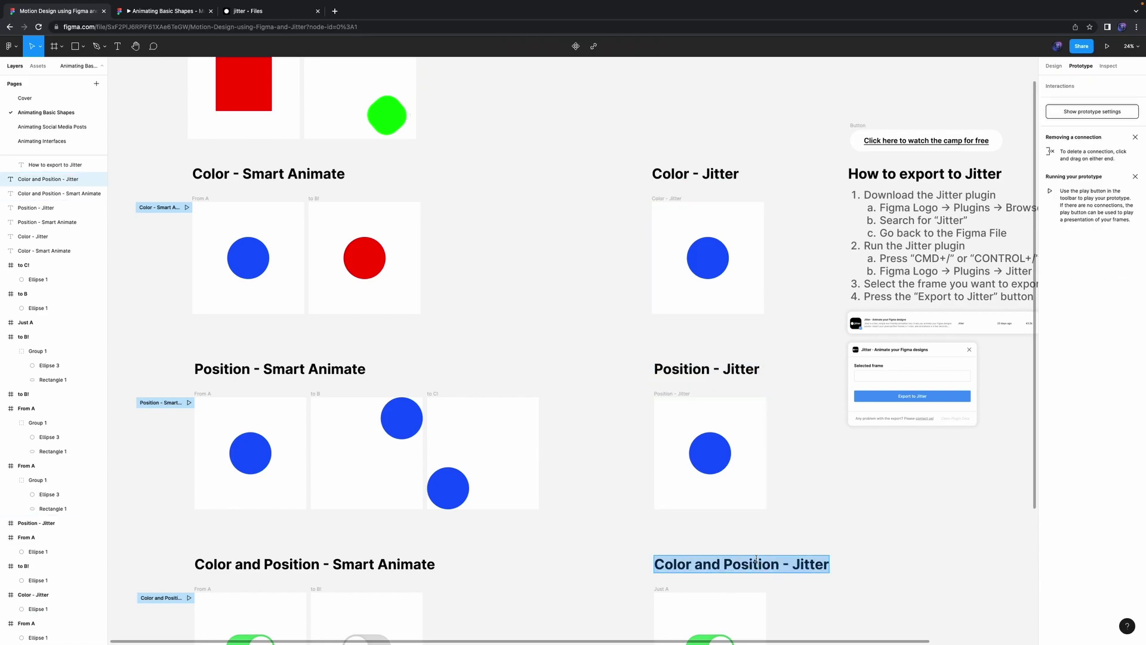
pyautogui.doubleClick(656, 590)
pyautogui.write('Color and Position - Jitter')
pyautogui.click(626, 580)
# Step: Rename the toggle frame under the Color and Position - Jitter heading as "Toggle - Jitter"
pyautogui.scroll(-3, 633, 561)
pyautogui.hscroll(2, 633, 561)
pyautogui.doubleClick(656, 527)
pyautogui.moveTo(672, 527); pyautogui.dragTo(634, 526)
pyautogui.press('BackSpace')
pyautogui.press('BackSpace')
pyautogui.press('BackSpace')
pyautogui.press('BackSpace')
pyautogui.press('BackSpace')
pyautogui.press('BackSpace')
pyautogui.write('Toogle')
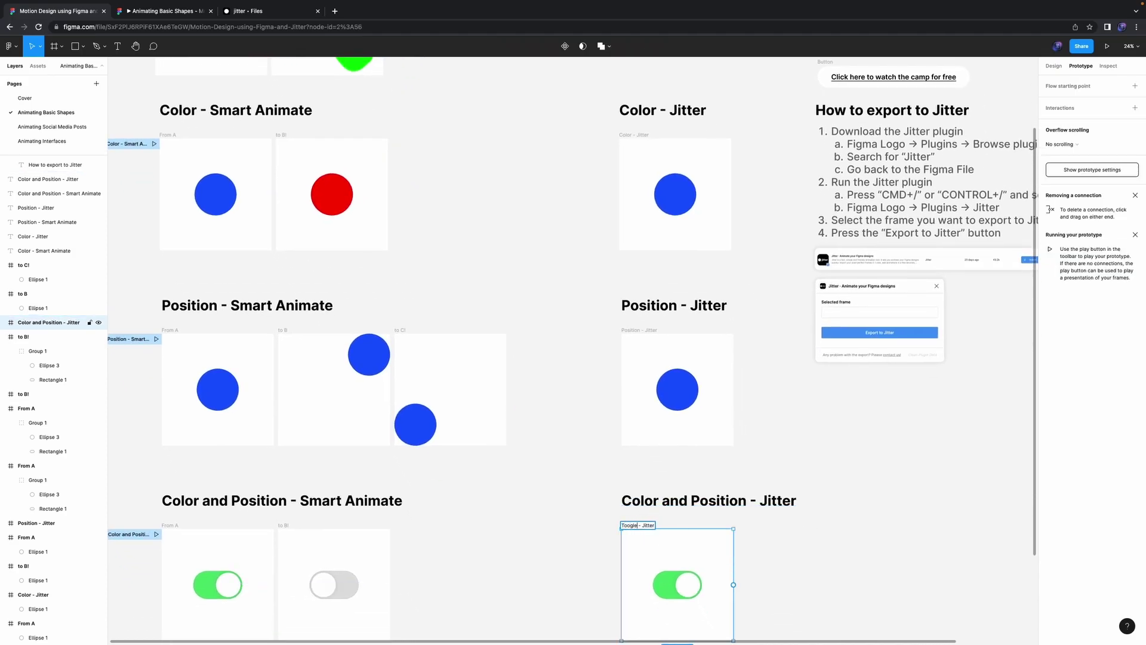
pyautogui.click(557, 461)
pyautogui.doubleClick(636, 526)
pyautogui.click(631, 526)
pyautogui.click(615, 573)
# Step: Run the Jitter plugin and select the Color - Jitter frame as the frame to export
pyautogui.scroll(2, 632, 546)
pyautogui.scroll(5, 617, 177)
pyautogui.click(617, 177)
pyautogui.scroll(-5, 618, 181)
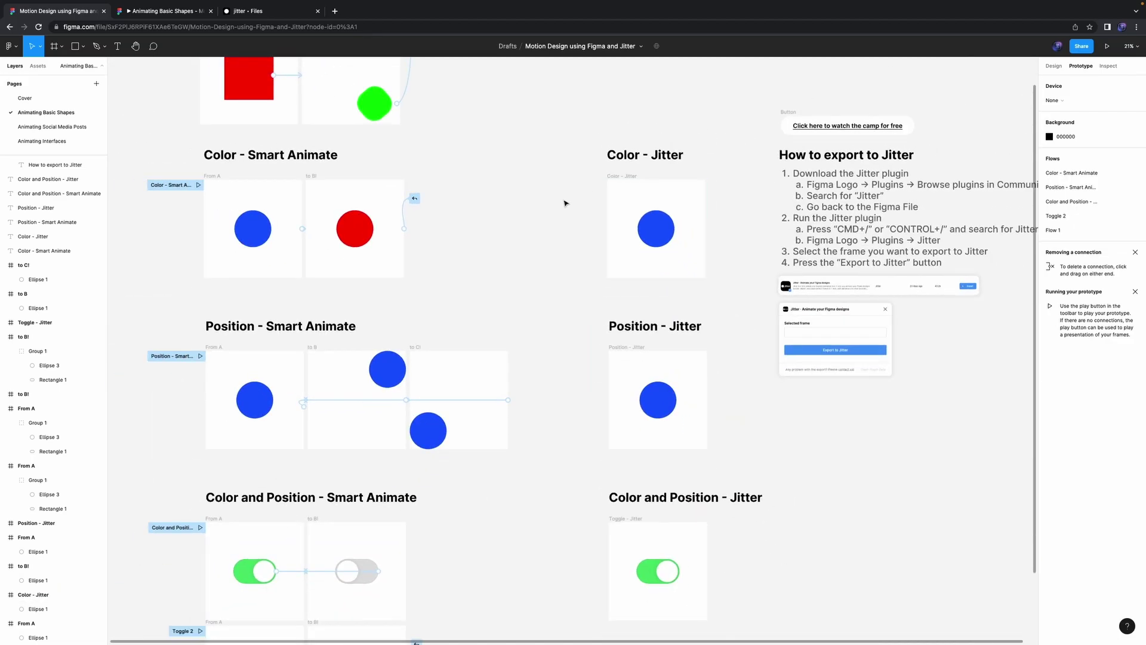
pyautogui.press('super+slash')
pyautogui.write('jitt')
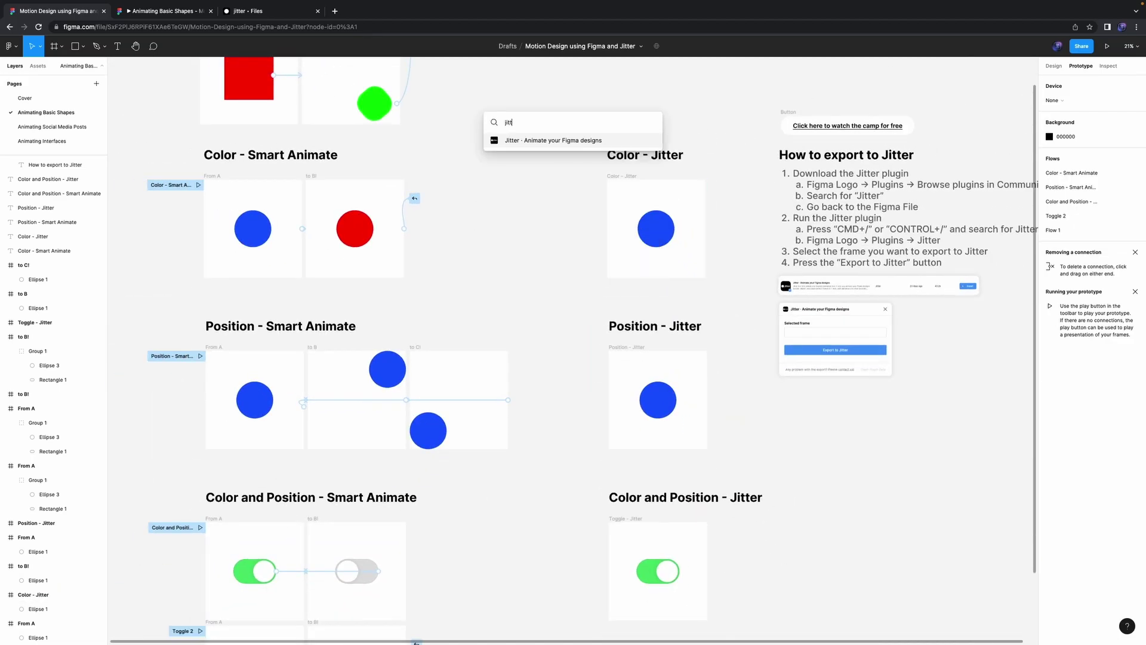
pyautogui.press('Return')
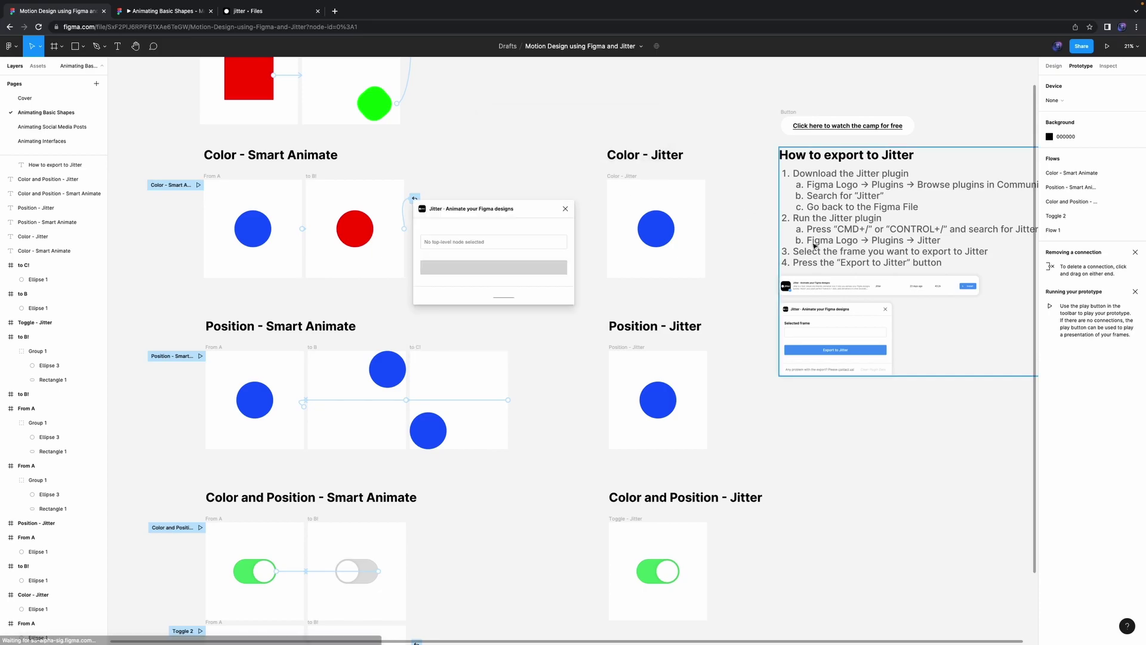
pyautogui.click(610, 177)
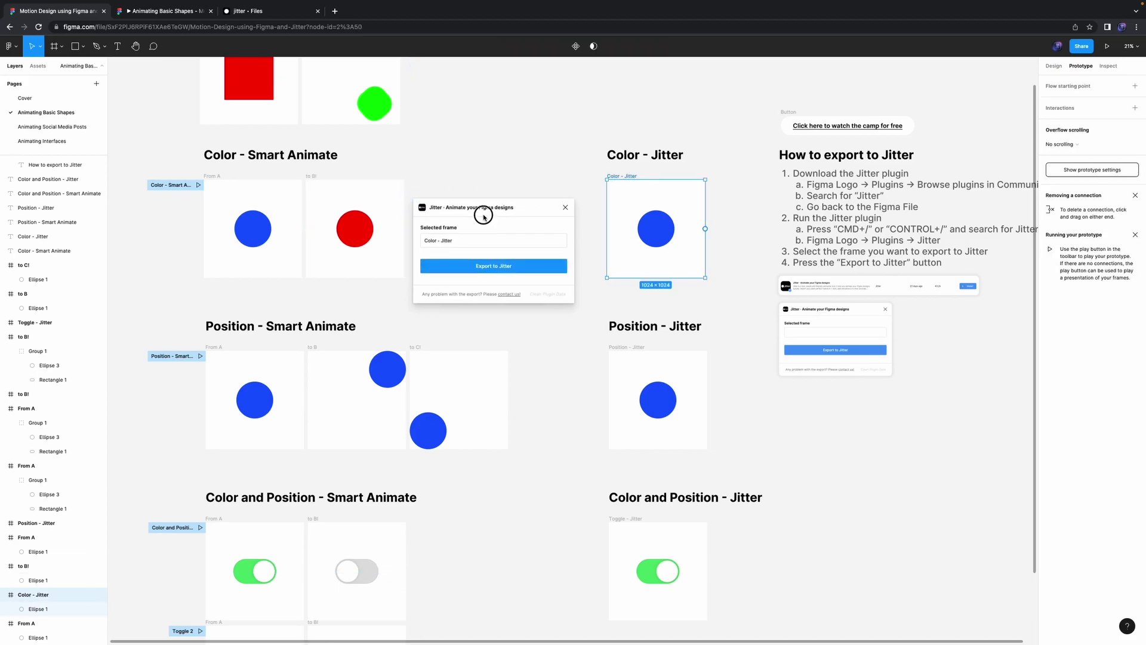
# Step: Export the Color - Jitter frame with the Jitter plugin and open the exported file in Jitter
pyautogui.moveTo(487, 216); pyautogui.dragTo(499, 188)
pyautogui.click(529, 242)
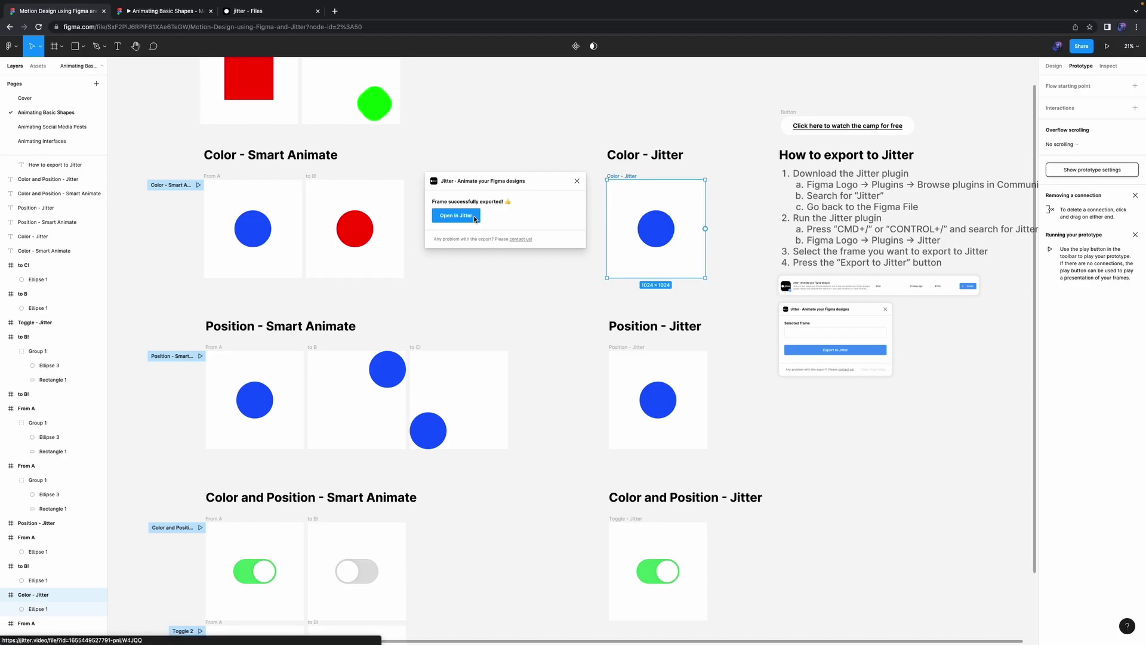
pyautogui.click(476, 218)
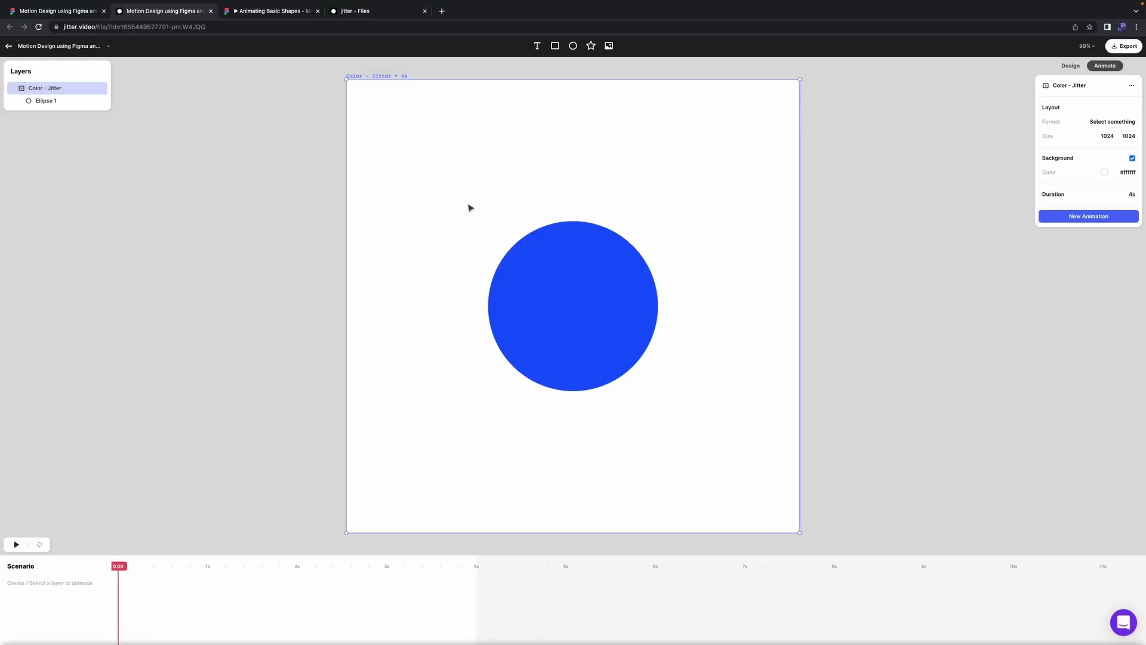
# Step: Refresh the Jitter files list to check for the exported file, and return to its editor in Design mode
pyautogui.click(367, 18)
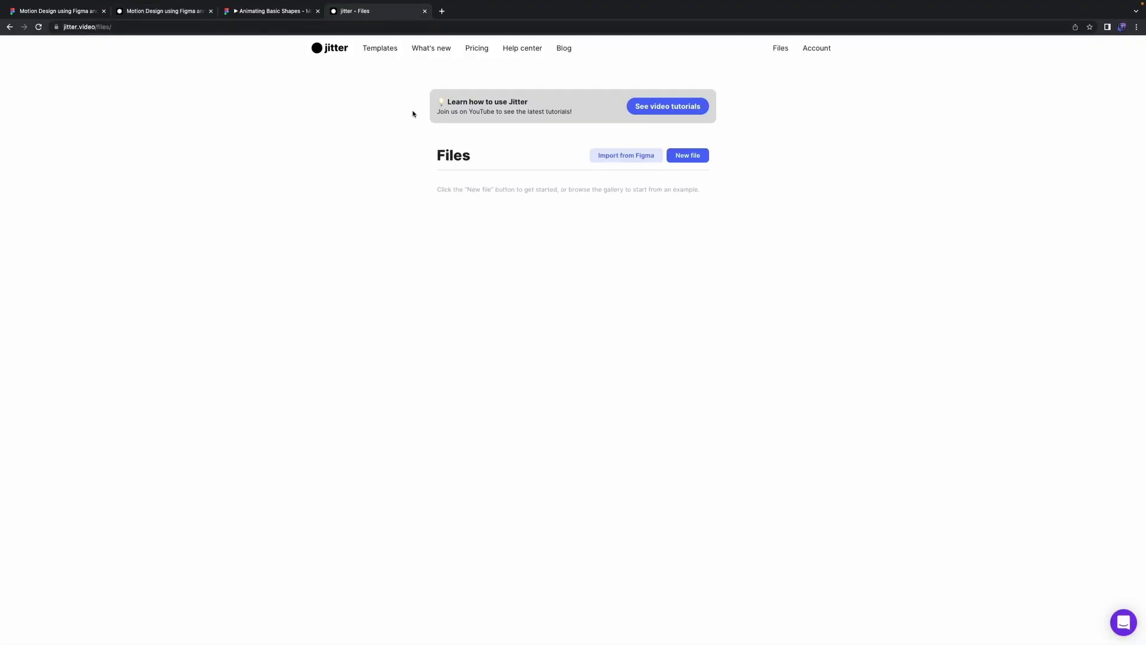
pyautogui.press('super+r')
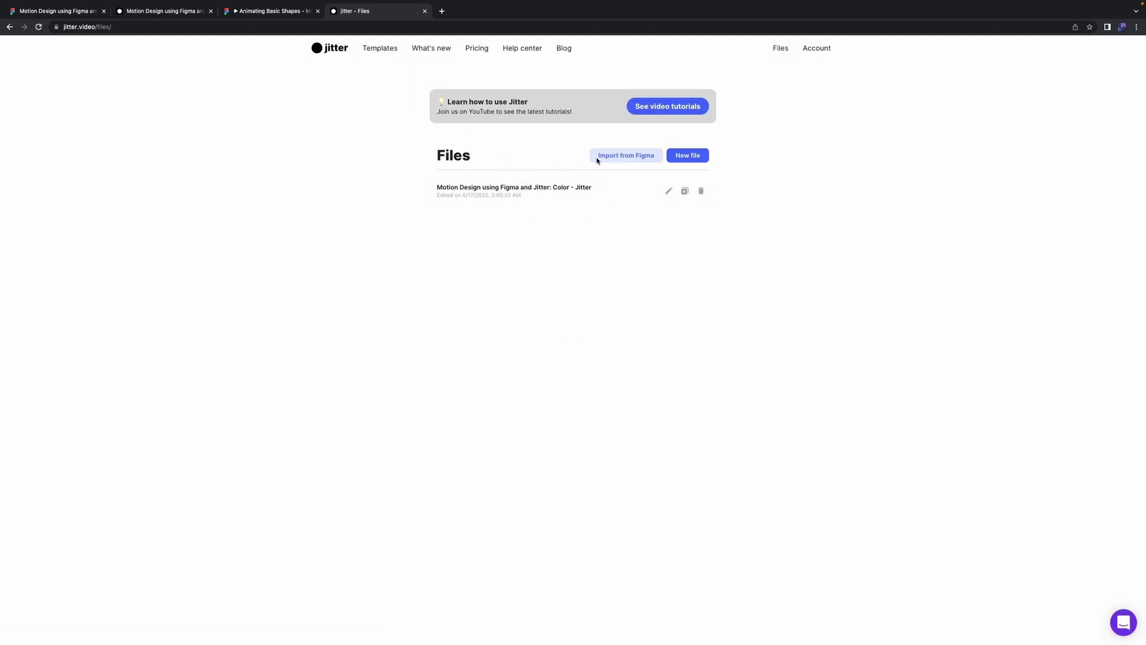
pyautogui.click(188, 11)
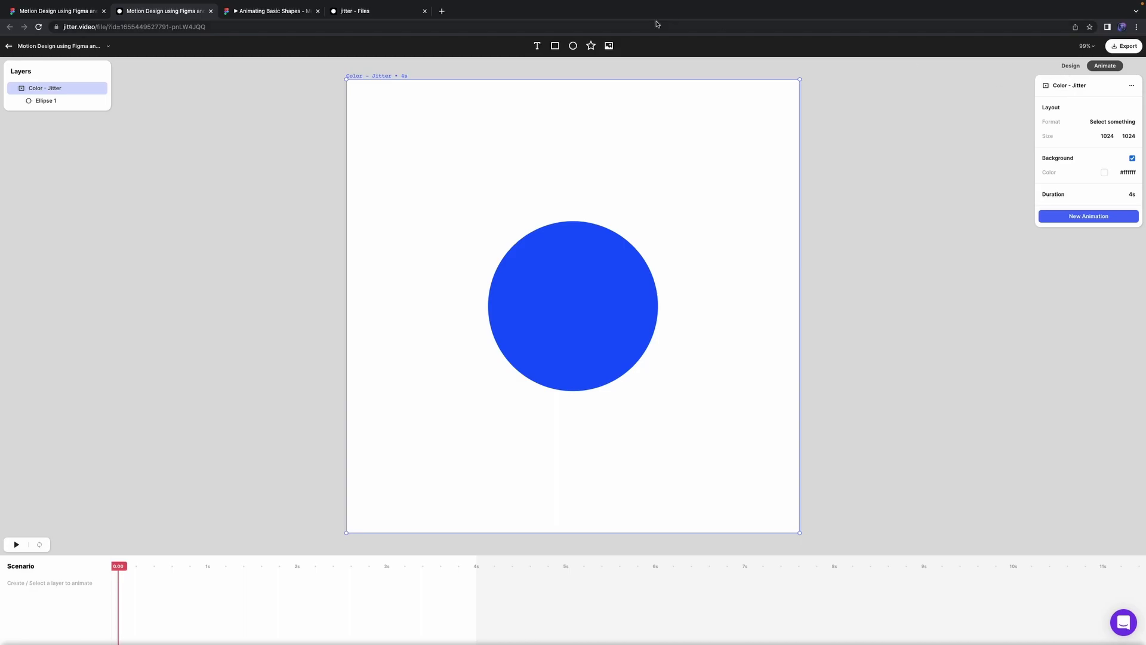
pyautogui.click(86, 12)
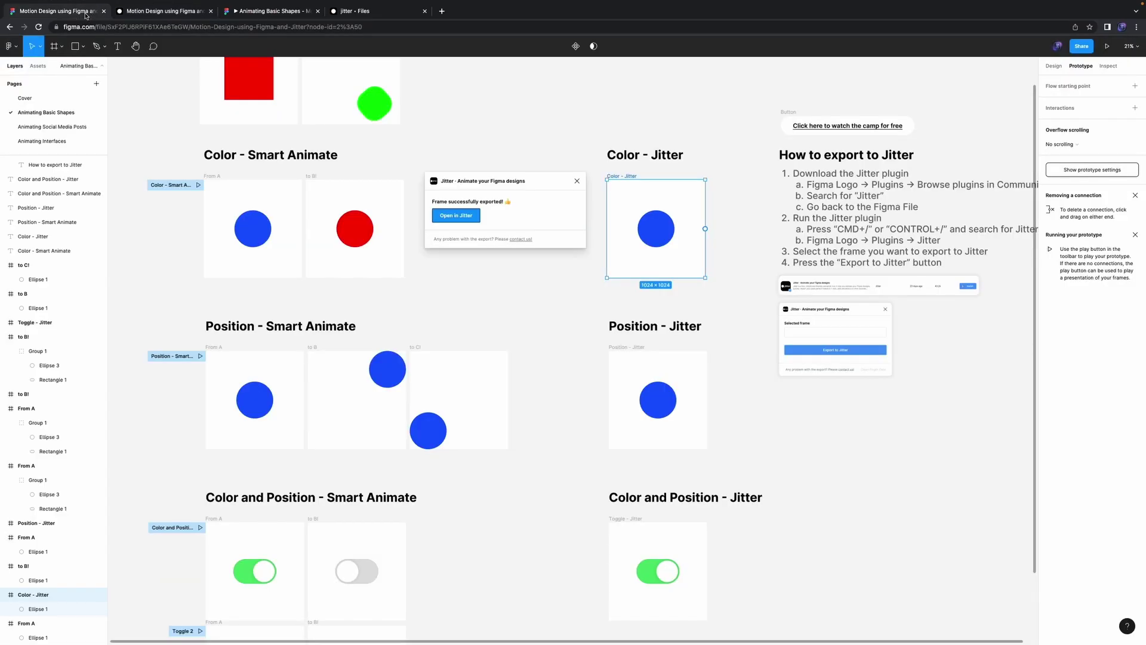
pyautogui.click(194, 20)
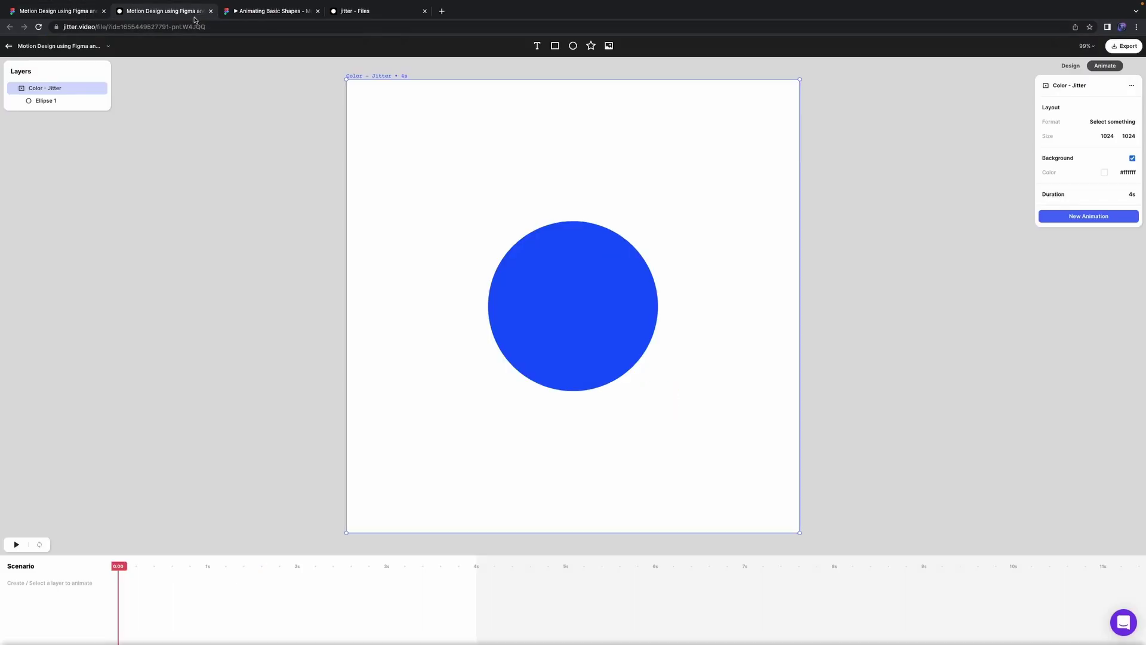
pyautogui.click(1071, 66)
# Step: Try adding a default text layer to the Color - Jitter artboard and delete it
pyautogui.click(537, 46)
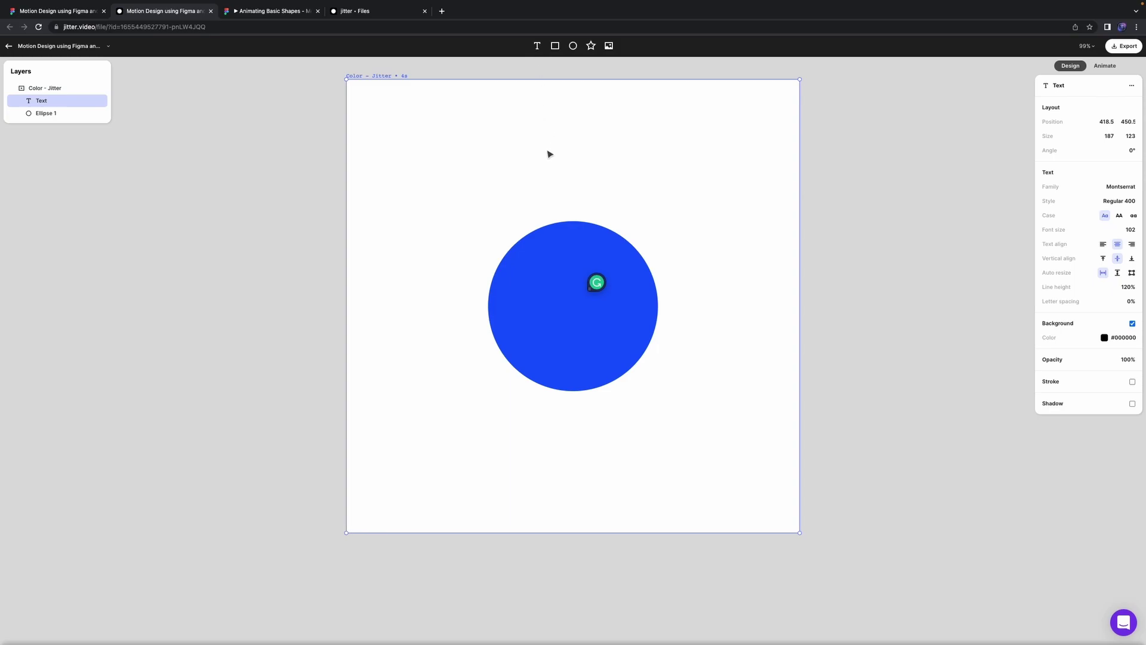
pyautogui.click(627, 207)
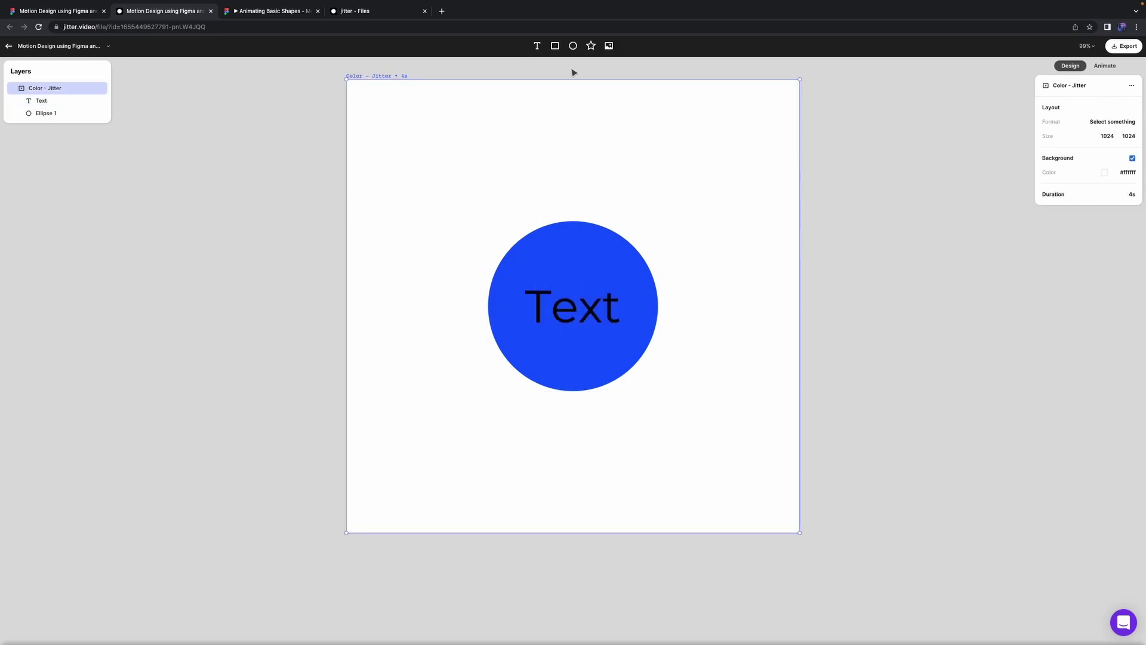
pyautogui.click(609, 309)
pyautogui.press('Delete')
# Step: Try adding a default rectangle and a star to the artboard, deleting each shape
pyautogui.click(556, 46)
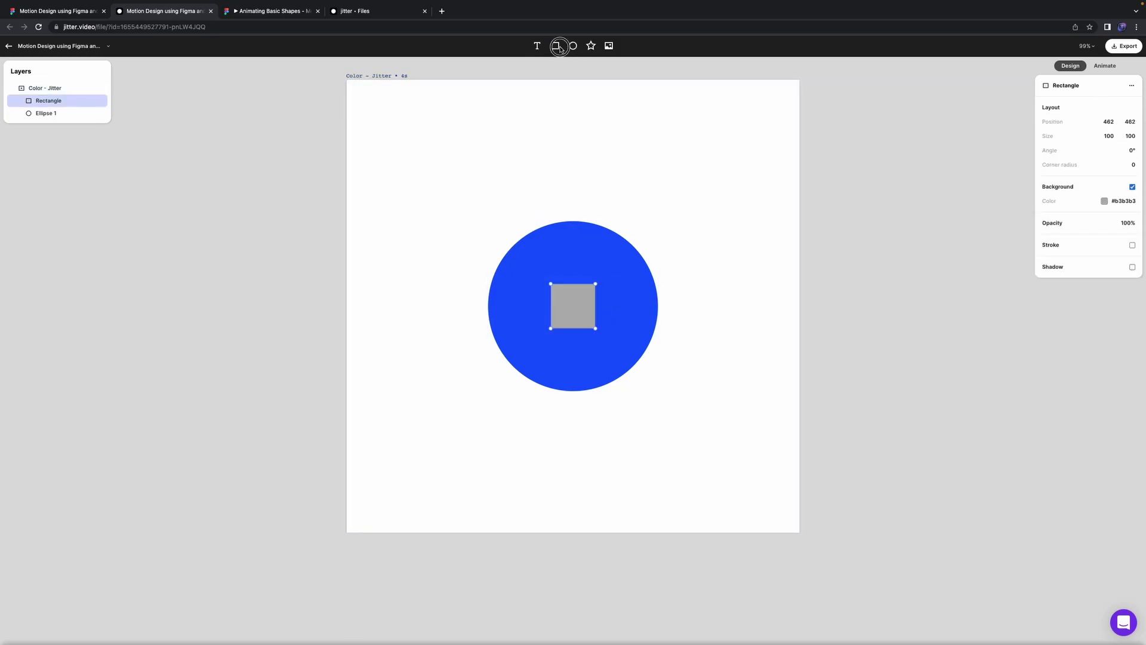
pyautogui.press('Delete')
pyautogui.click(591, 46)
pyautogui.press('Delete')
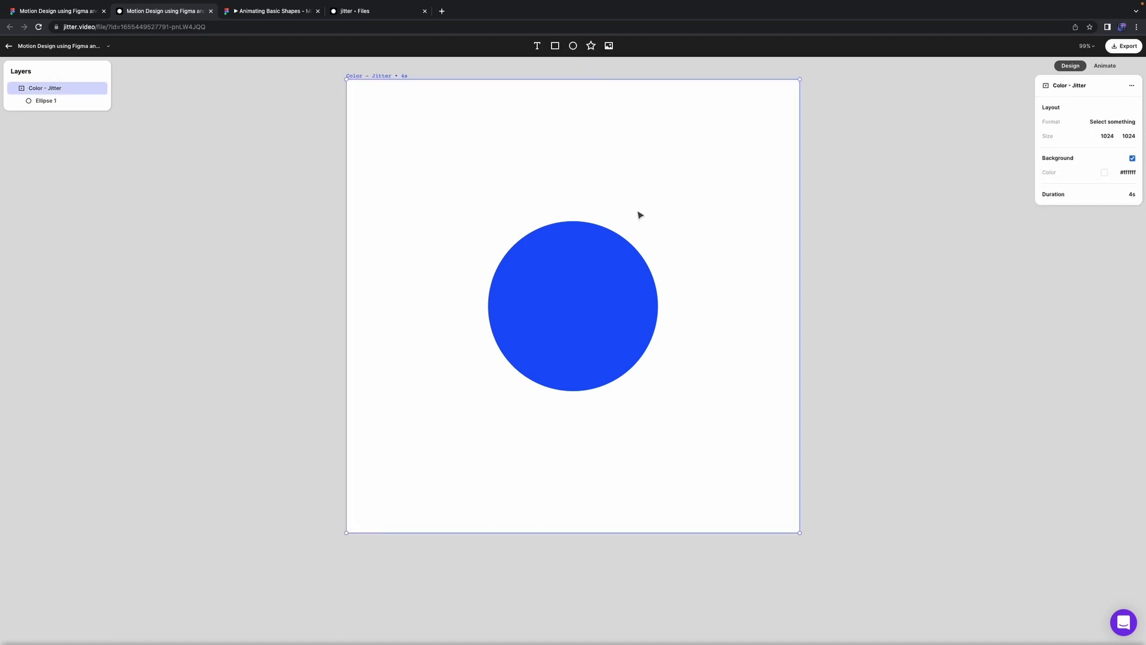
pyautogui.click(603, 317)
pyautogui.click(615, 113)
pyautogui.click(556, 46)
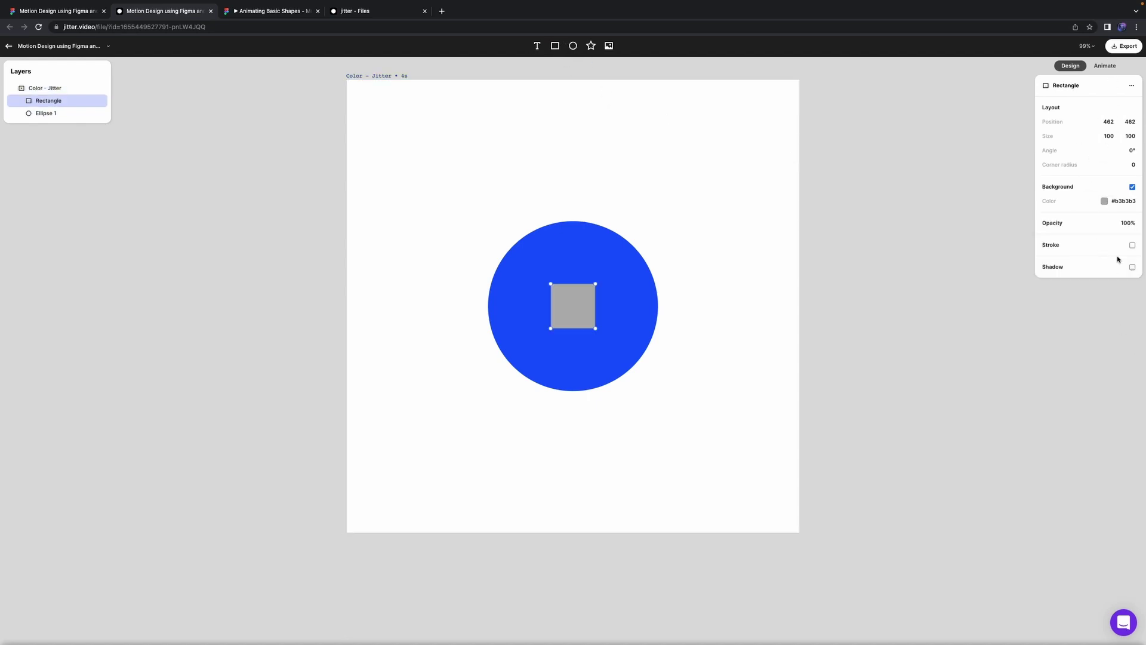
pyautogui.press('Delete')
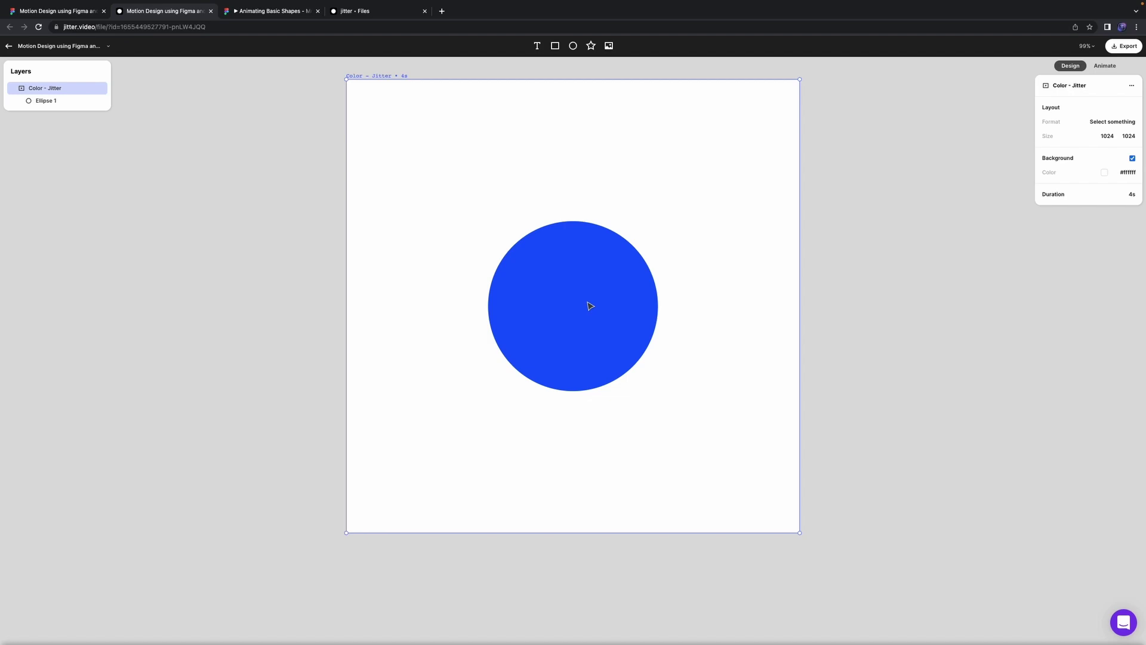
# Step: Compare the original Color - Jitter frame in Figma with its exported copy in Jitter
pyautogui.click(61, 11)
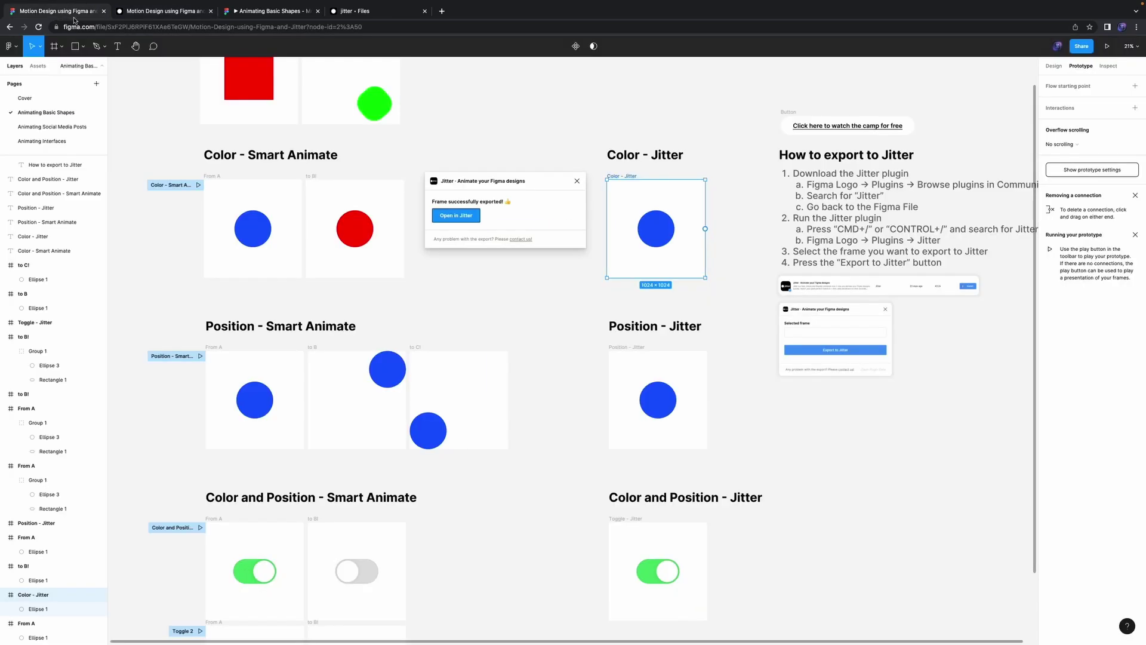
pyautogui.click(179, 11)
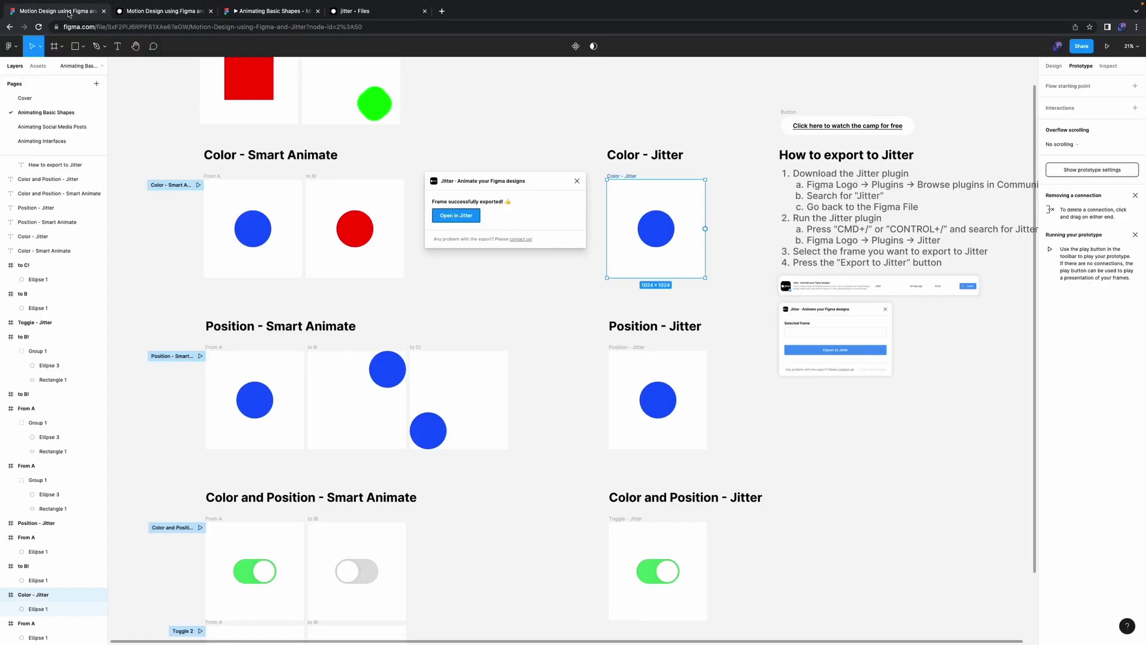
pyautogui.click(68, 12)
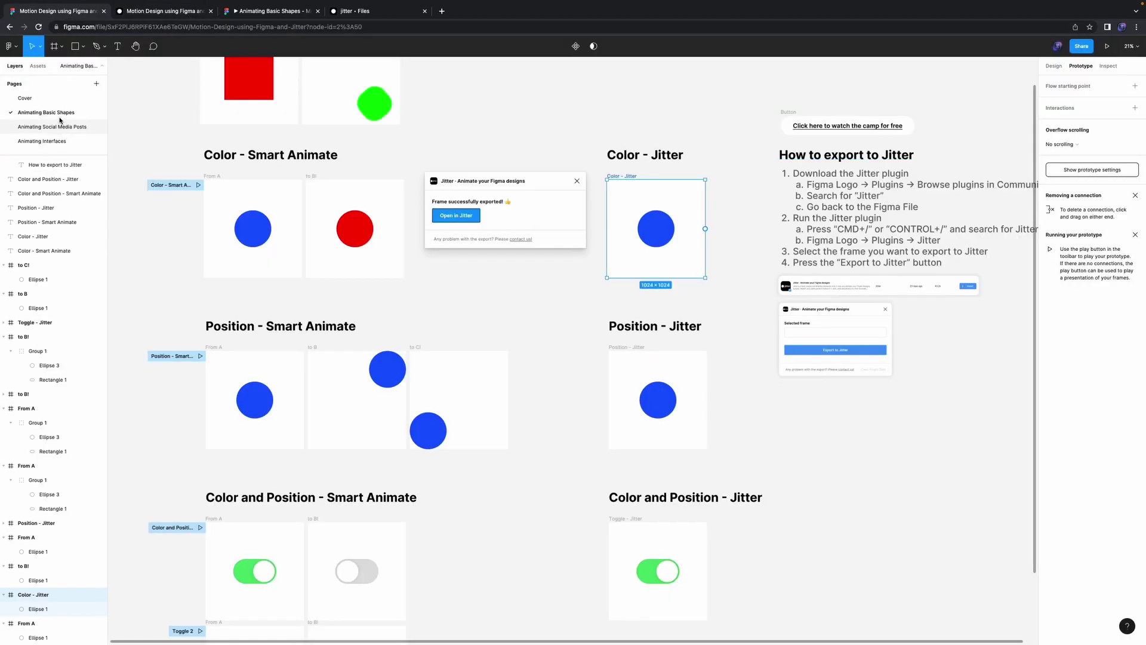
pyautogui.click(140, 14)
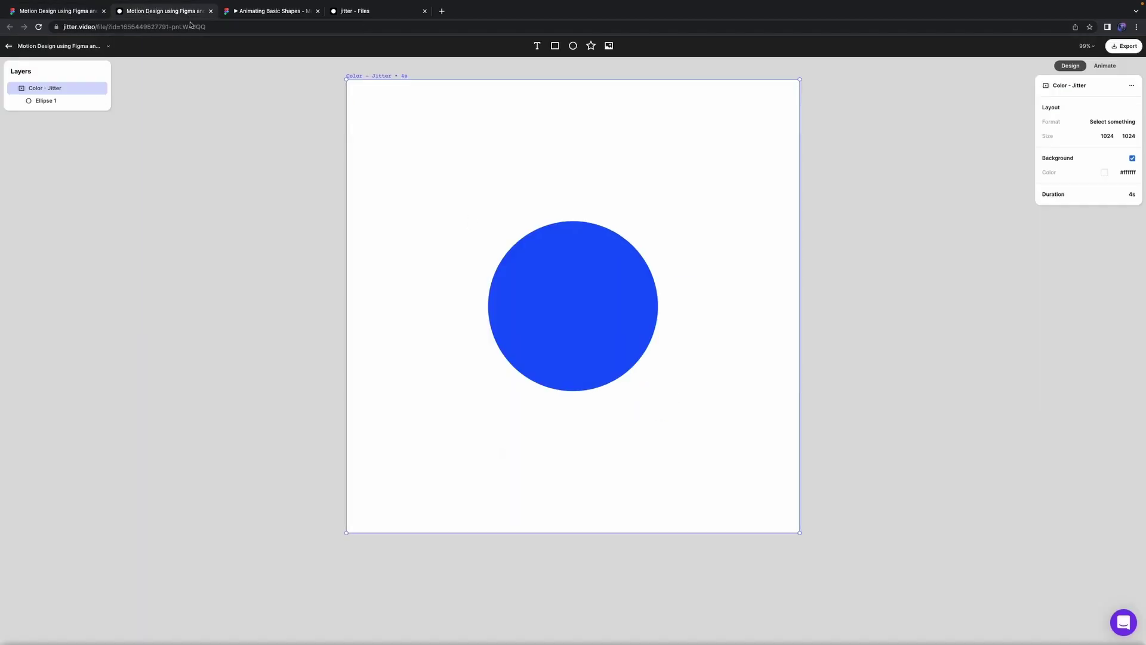
pyautogui.click(568, 313)
pyautogui.click(644, 150)
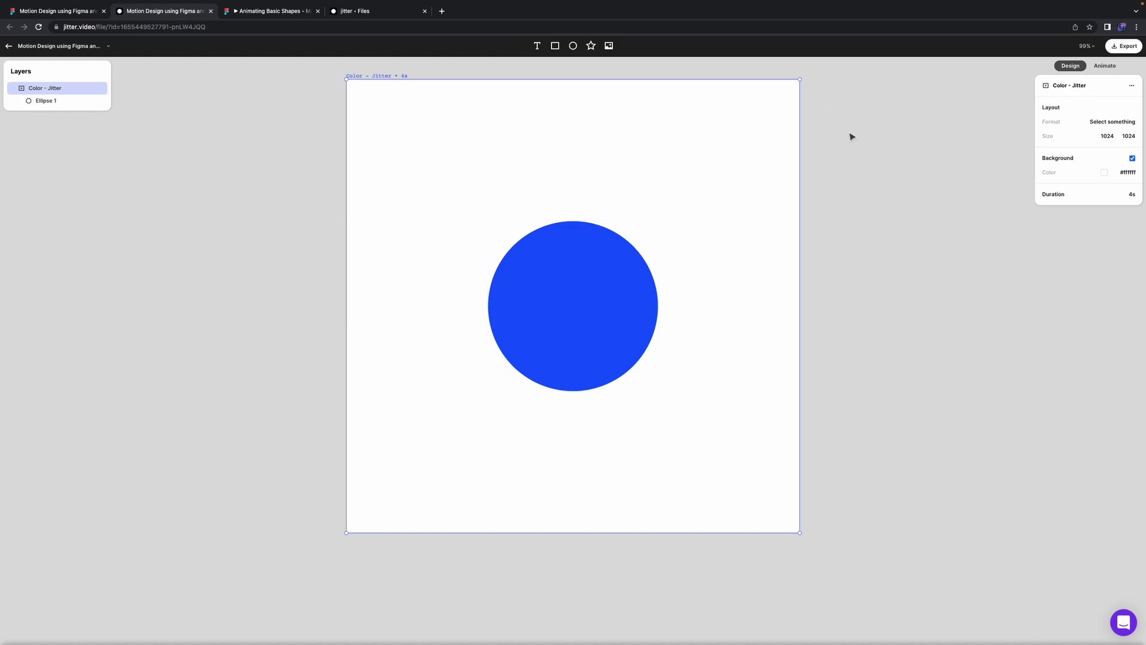
# Step: Enlarge the browser page to 150% so the Jitter editor's interface is easier to read
pyautogui.press('-')
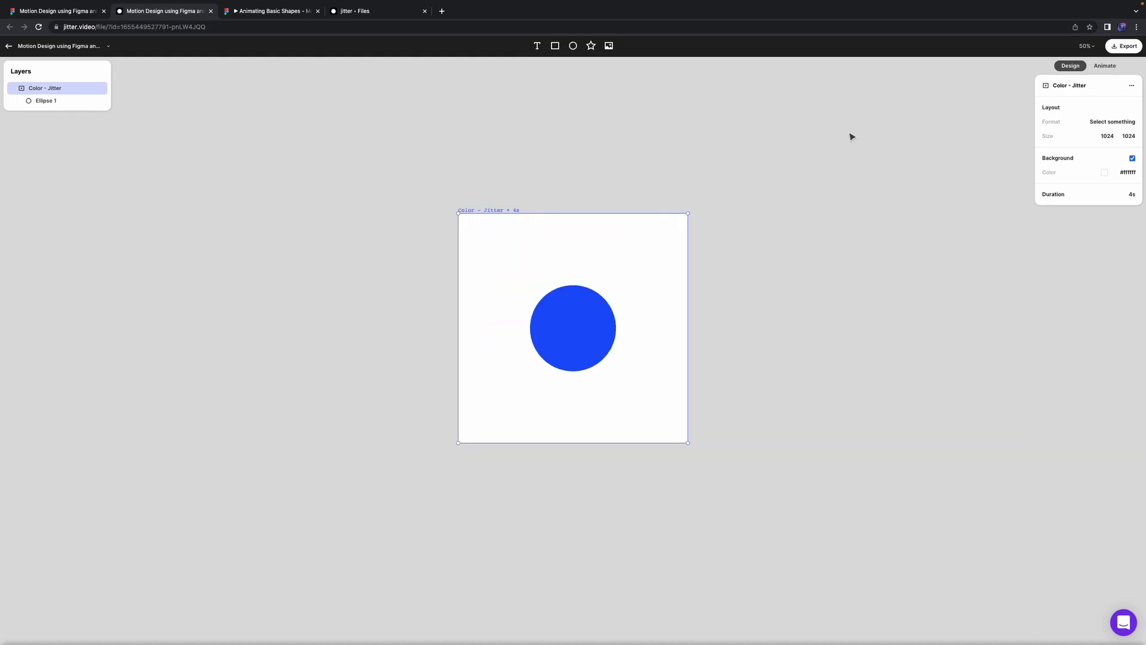
pyautogui.press('+')
pyautogui.click(1137, 28)
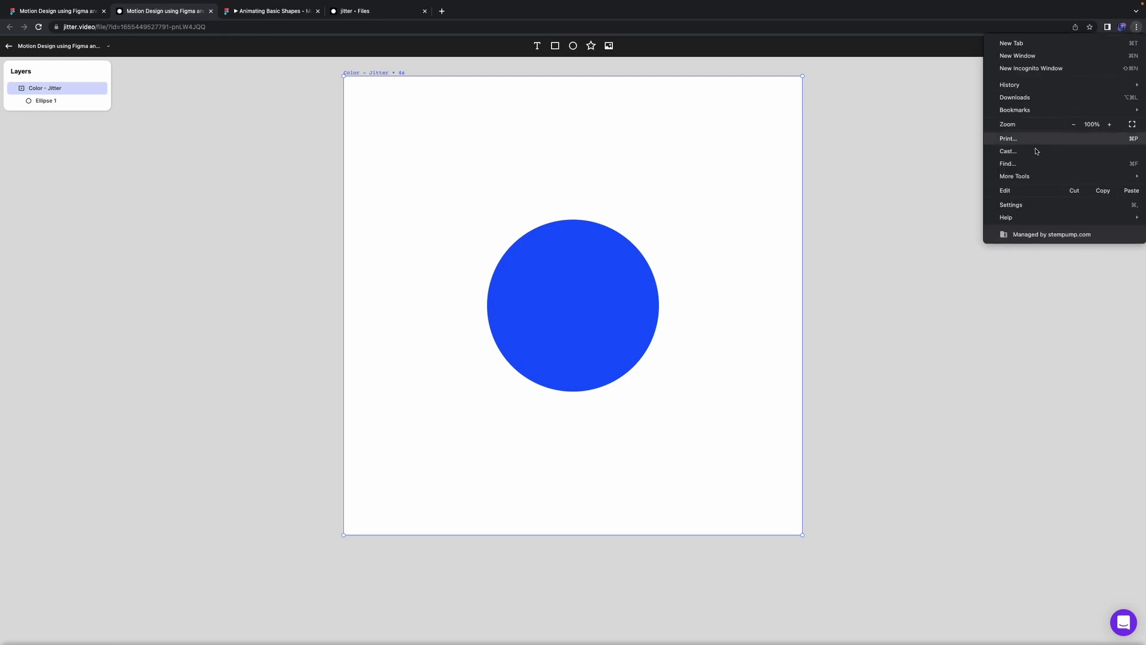
pyautogui.click(1111, 124)
pyautogui.click(1112, 124)
pyautogui.click(1112, 124)
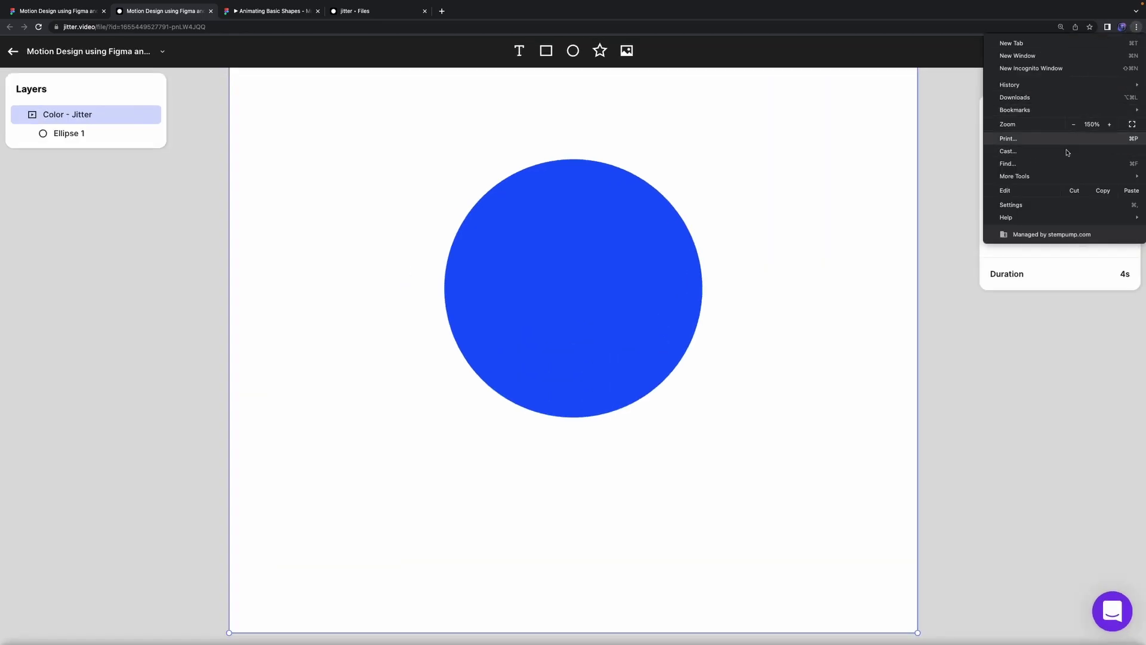
pyautogui.click(956, 330)
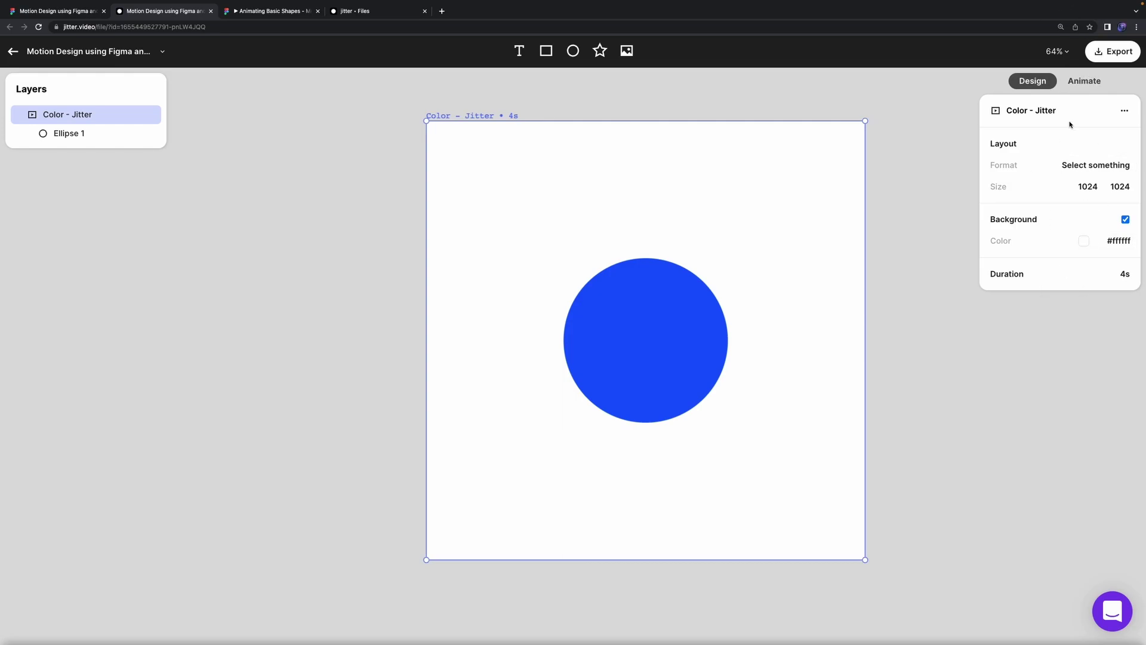
# Step: Review the canvas zoom options and the rename, duplicate and delete options for the Jitter file
pyautogui.click(1057, 52)
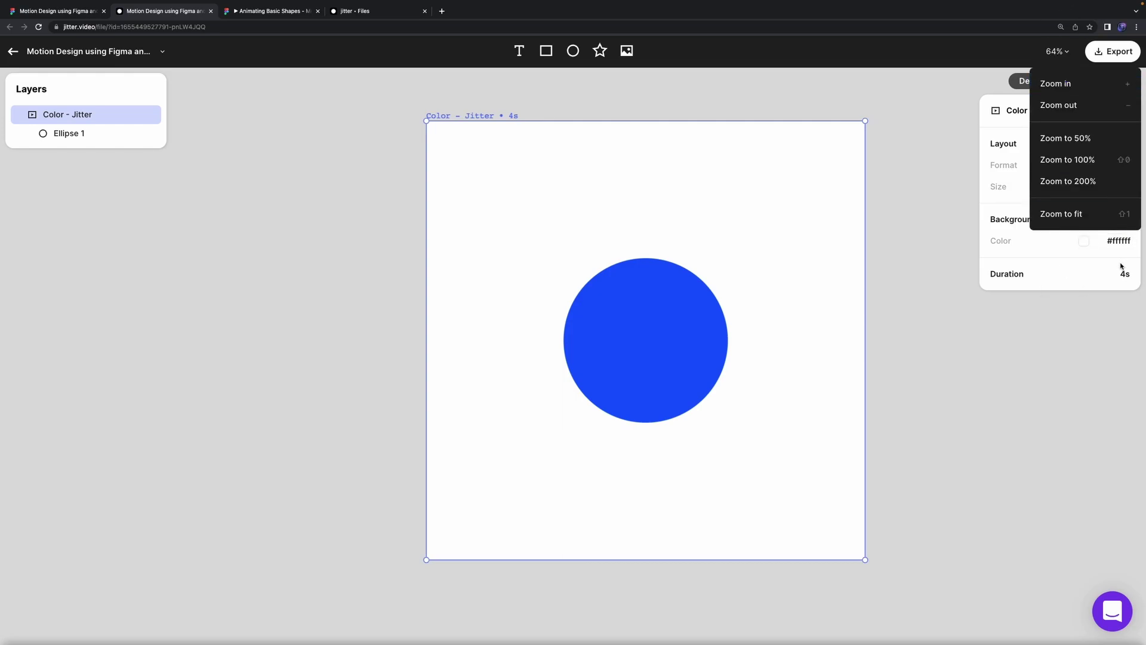
pyautogui.click(1106, 386)
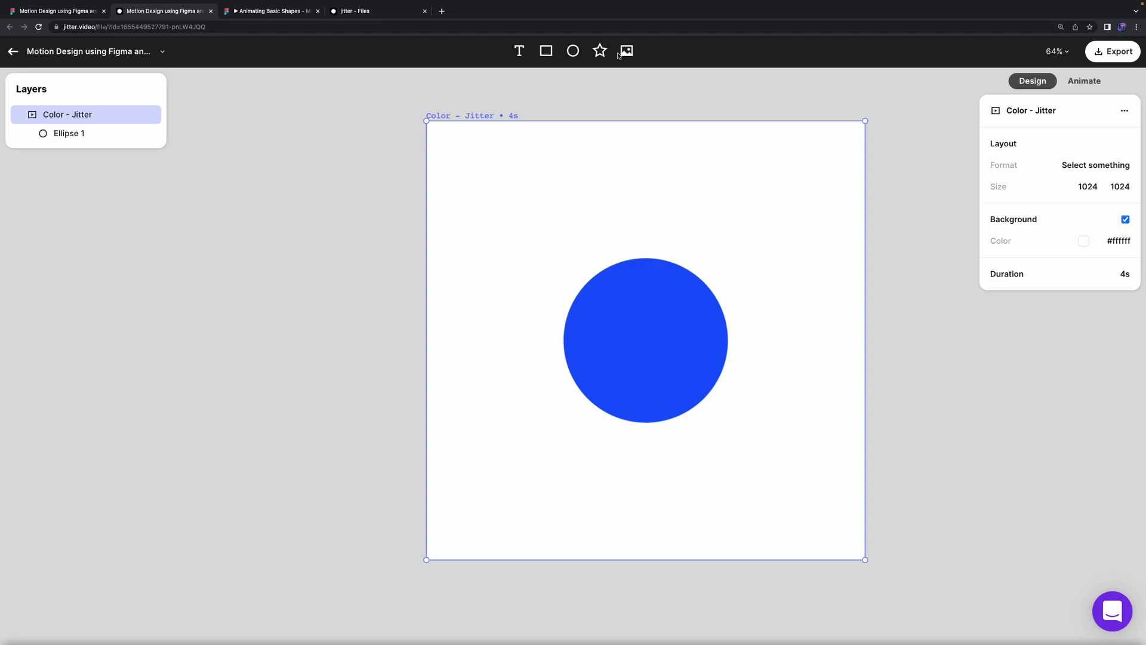
pyautogui.click(163, 51)
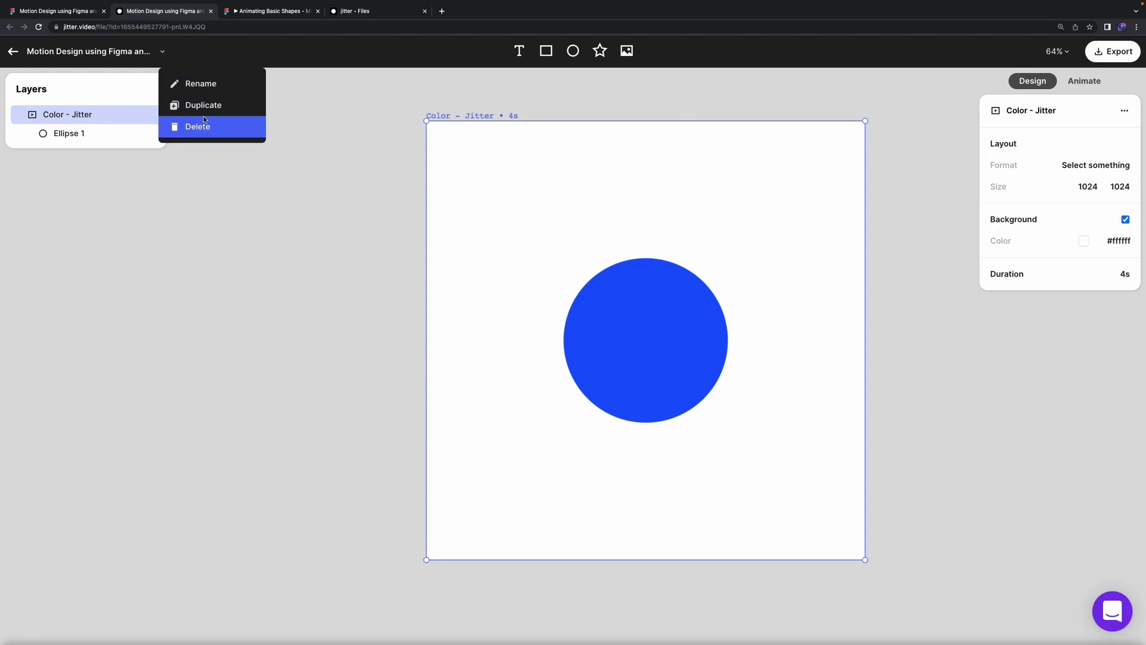
pyautogui.click(205, 189)
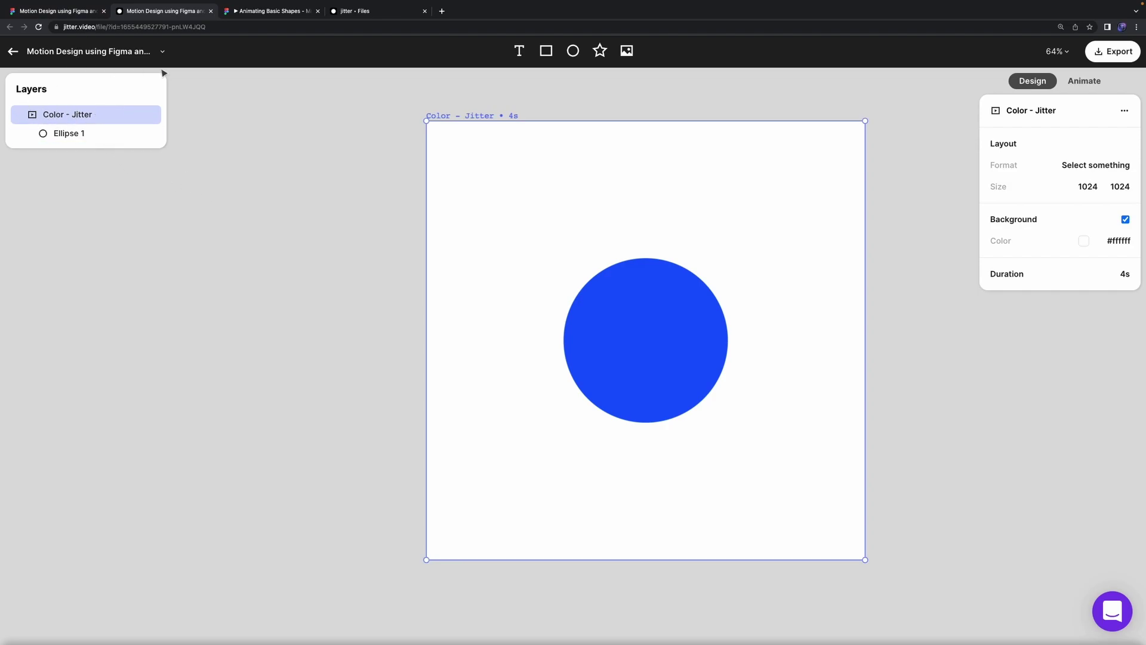
# Step: Select the Ellipse 1 layer and review its rename, delete and duplicate options
pyautogui.click(66, 136)
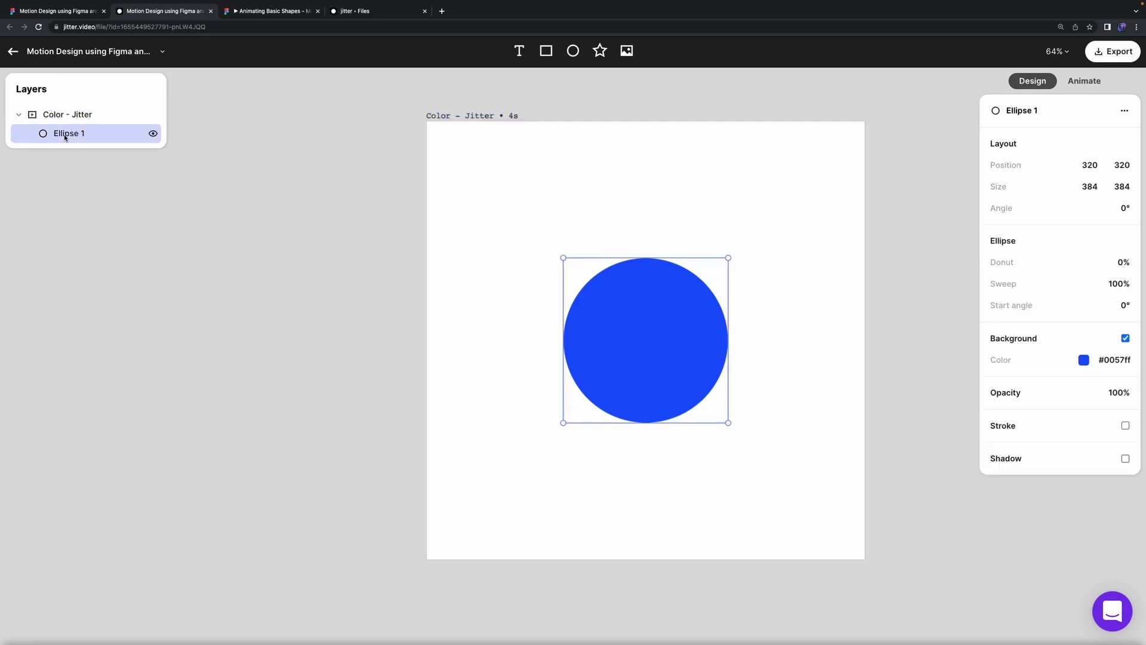
pyautogui.rightClick(66, 137)
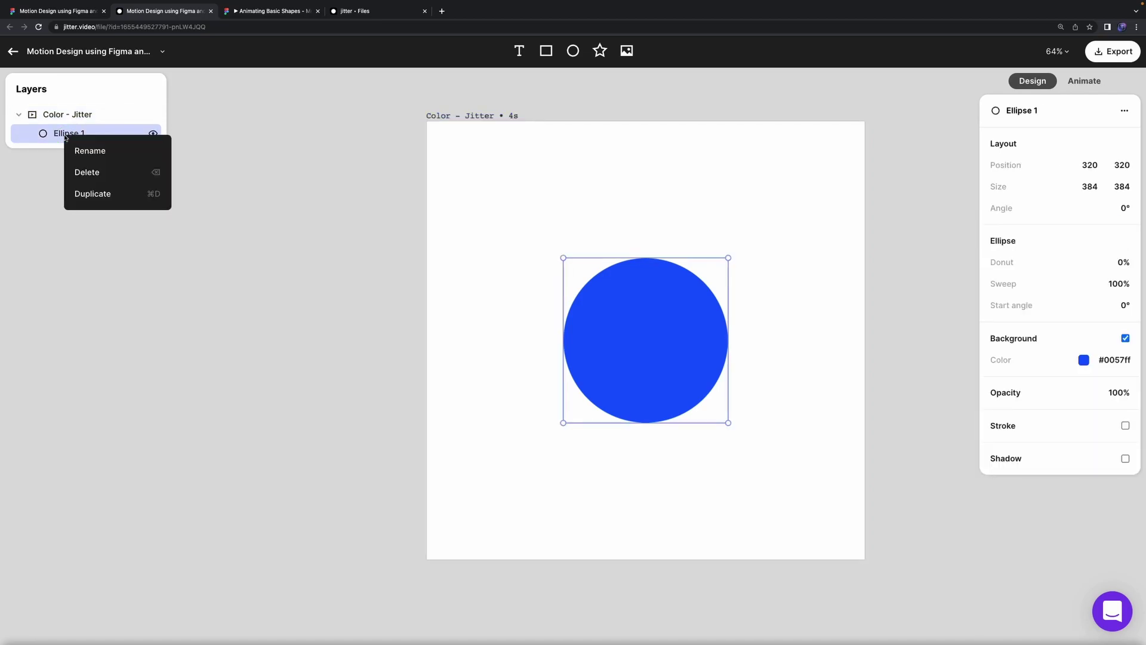
pyautogui.click(17, 192)
pyautogui.click(55, 142)
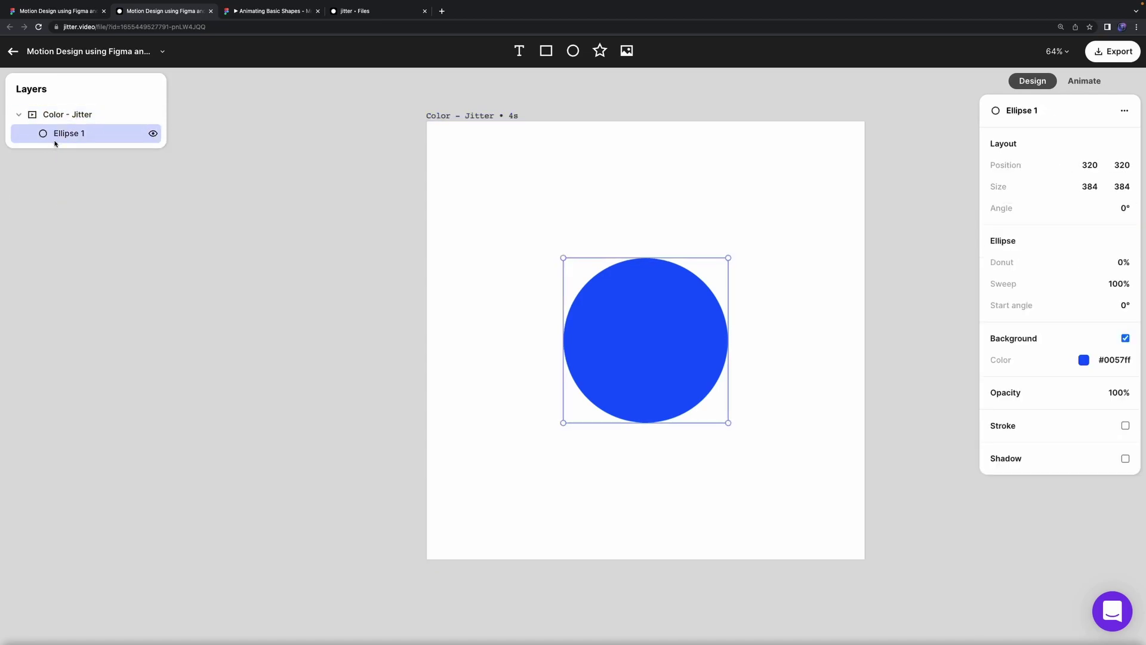
# Step: Select the blue circle in Jitter and in Figma's Color - Jitter frame, and close the Jitter plugin before returning to Jitter
pyautogui.click(517, 97)
pyautogui.click(663, 352)
pyautogui.click(63, 12)
pyautogui.click(661, 236)
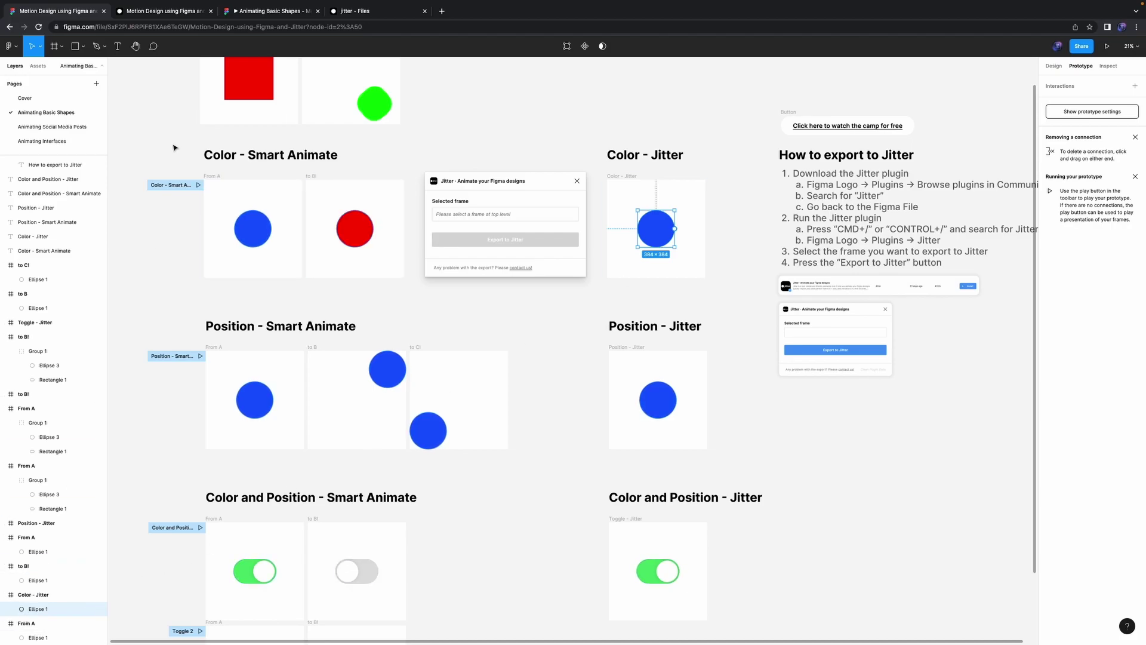
pyautogui.click(577, 181)
pyautogui.hotkey('ctrl', 'Tab')
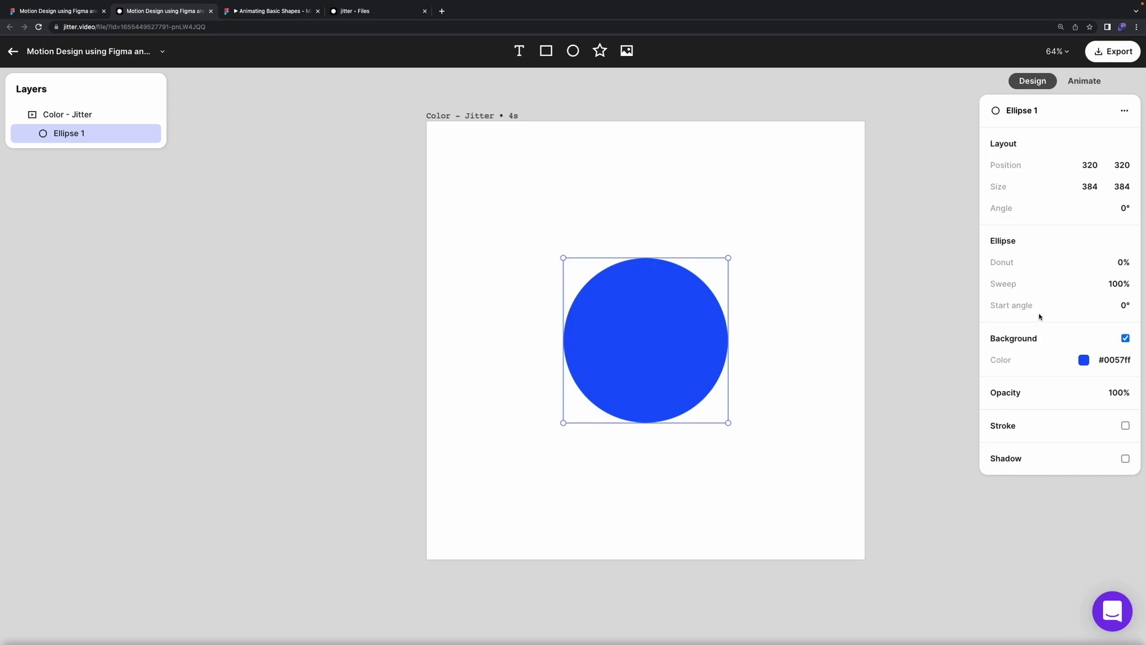
# Step: Try placing Ellipse 1 at position 0, 0 and undo both coordinate changes
pyautogui.click(1088, 173)
pyautogui.write('0')
pyautogui.press('Return')
pyautogui.click(1124, 172)
pyautogui.write('0')
pyautogui.press('Return')
pyautogui.hotkey('ctrl', 'z')
pyautogui.hotkey('ctrl', 'z')
pyautogui.press('Escape')
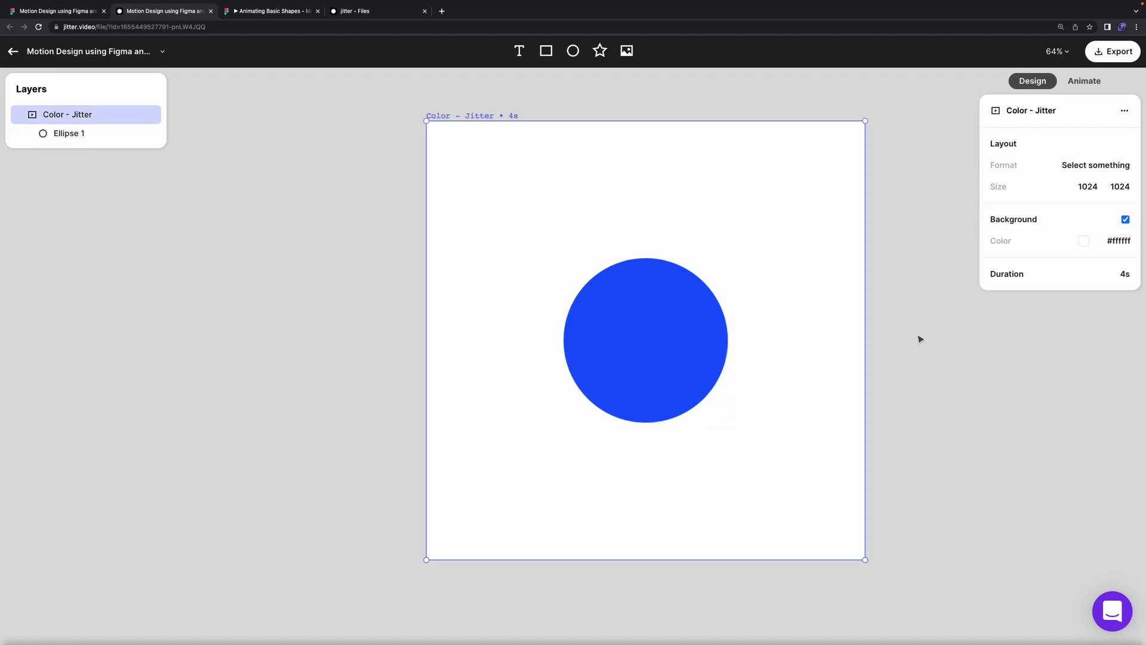
# Step: Try a 20% donut value on Ellipse 1 and reset it to 0%
pyautogui.click(695, 330)
pyautogui.click(1123, 263)
pyautogui.write('20')
pyautogui.write('0')
pyautogui.press('Tab')
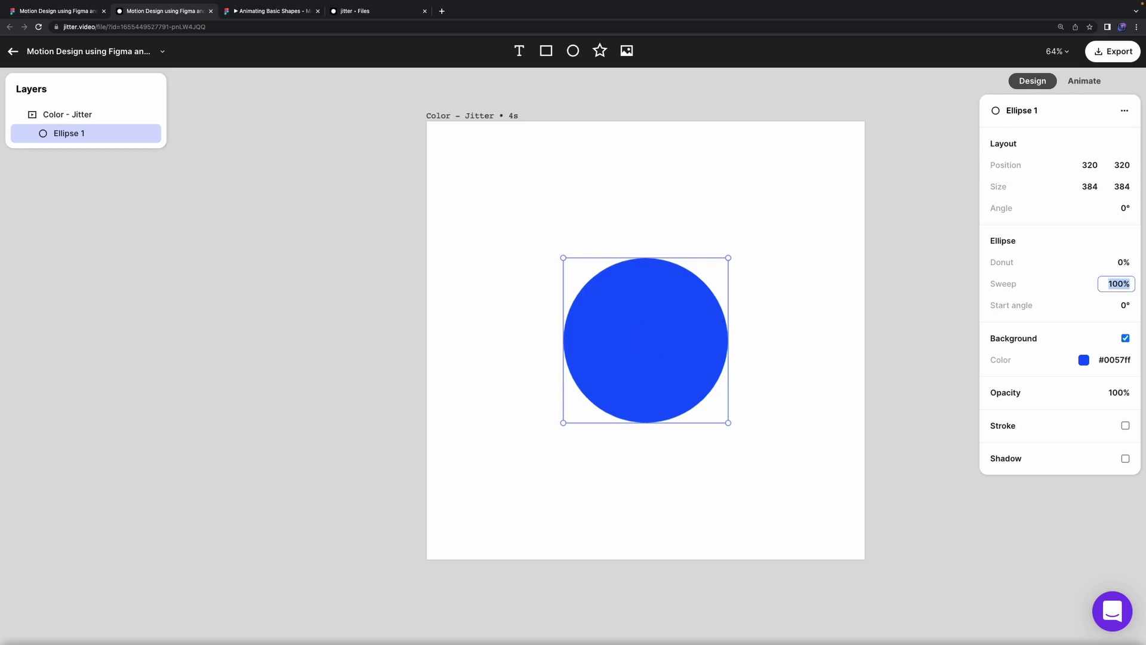
# Step: Give Ellipse 1 a 40% donut hole and an 80% sweep
pyautogui.click(1113, 261)
pyautogui.write('40')
pyautogui.press('Tab')
pyautogui.write('80')
pyautogui.press('Down')
pyautogui.press('Down')
pyautogui.press('Up')
pyautogui.press('Up')
pyautogui.press('Up')
pyautogui.press('Up')
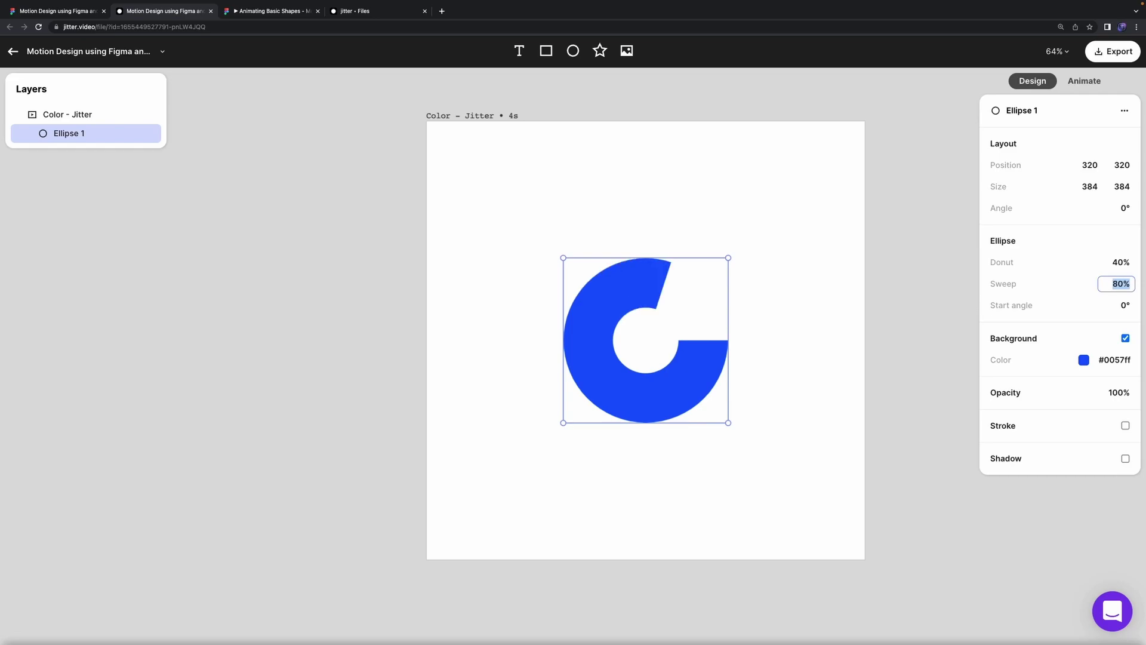
# Step: Lower Ellipse 1's donut percentage in increments, and bring it back to 40%
pyautogui.click(1120, 261)
pyautogui.press('Down')
pyautogui.press('Down')
pyautogui.press('Down')
pyautogui.press('Down')
pyautogui.press('Up')
pyautogui.press('Up')
pyautogui.press('Up')
pyautogui.press('Up')
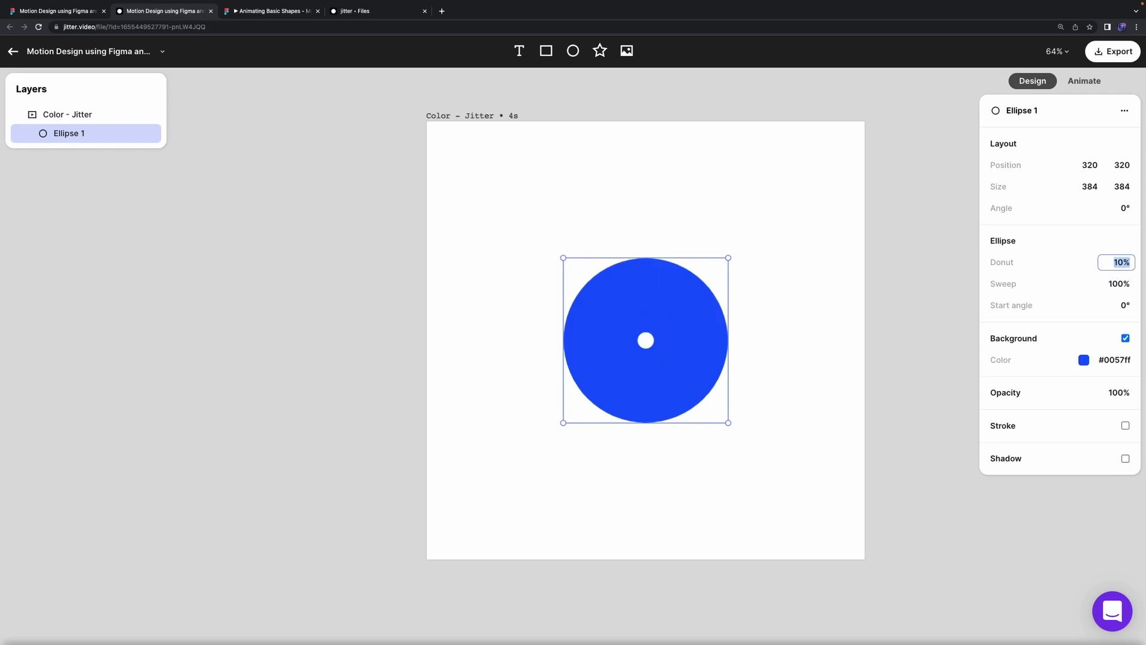
# Step: Try a 70% sweep on Ellipse 1
pyautogui.click(1113, 286)
pyautogui.press('Down')
pyautogui.press('Down')
pyautogui.press('Down')
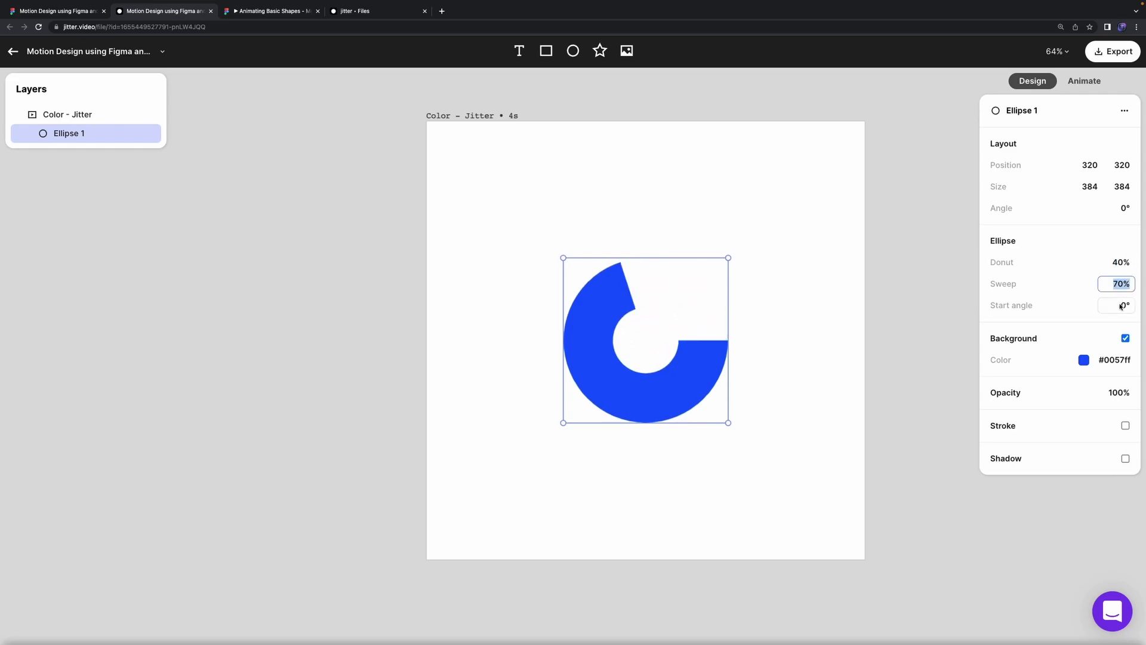
# Step: Try a 90° start angle on Ellipse 1 and deselect the shape
pyautogui.press('Tab')
pyautogui.press('Up')
pyautogui.press('Up')
pyautogui.press('Up')
pyautogui.press('Up')
pyautogui.press('Up')
pyautogui.press('Up')
pyautogui.press('Up')
pyautogui.press('Up')
pyautogui.press('Up')
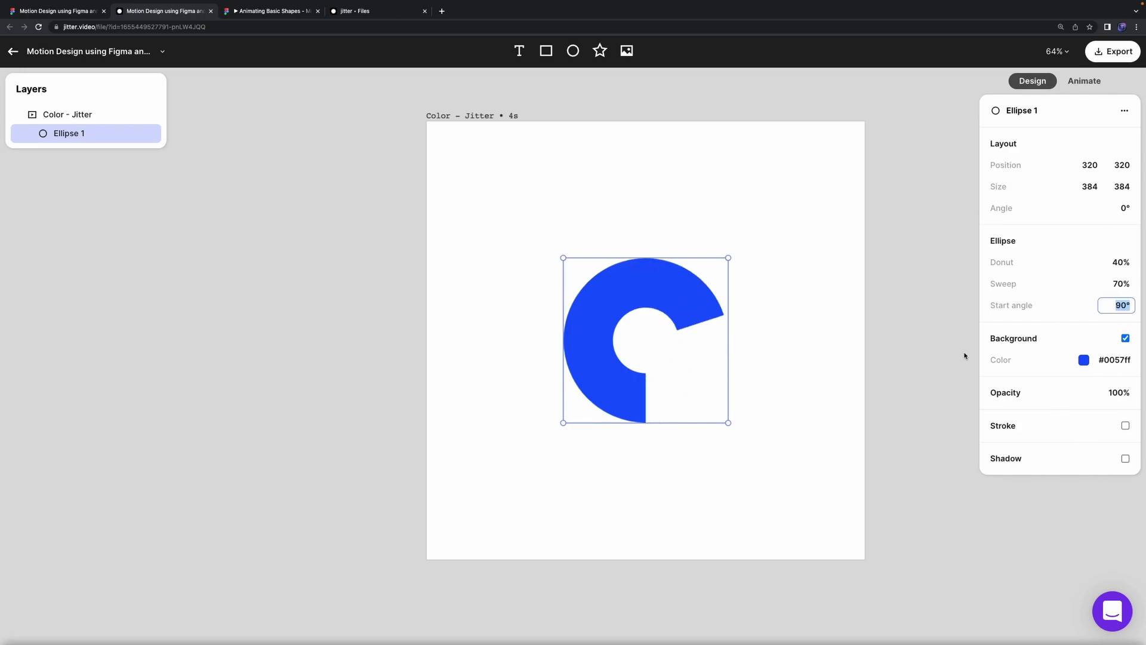
pyautogui.click(887, 383)
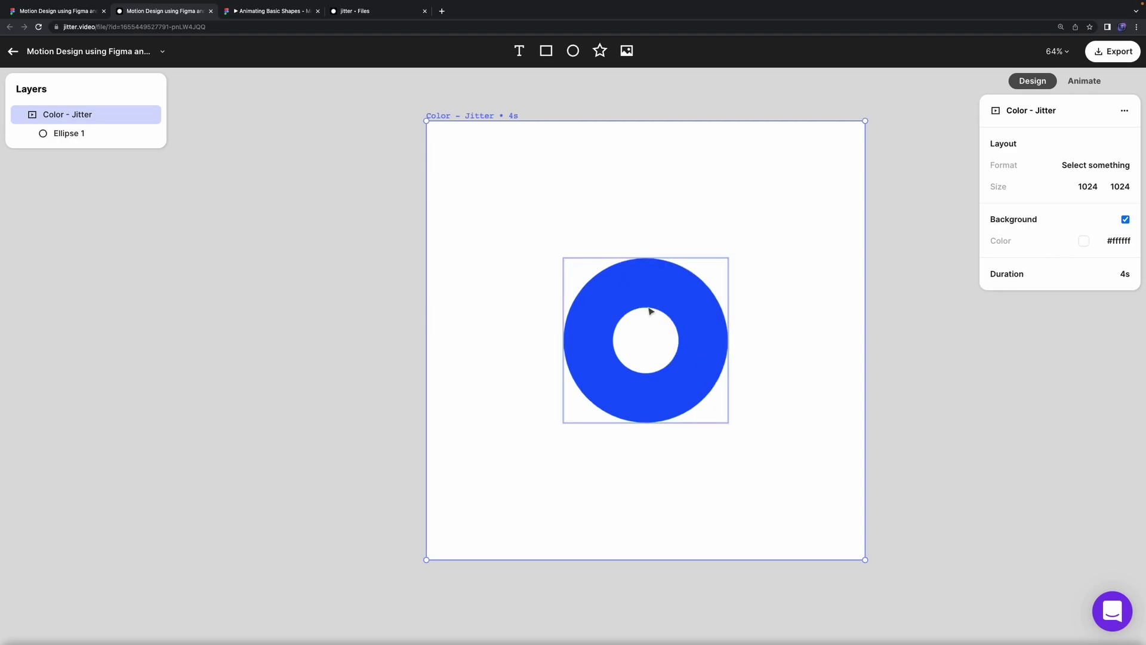
# Step: Select Ellipse 1 and try setting both its donut and sweep values to 0%
pyautogui.click(686, 314)
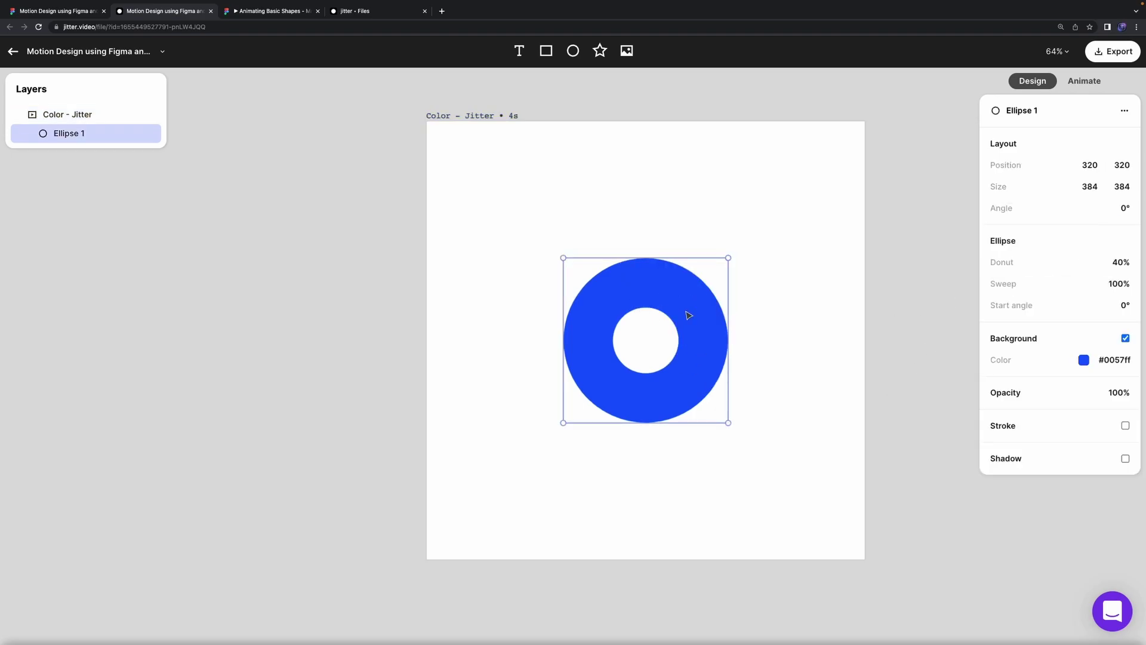
pyautogui.click(1121, 262)
pyautogui.write('0')
pyautogui.click(1119, 284)
pyautogui.write('0')
pyautogui.press('Return')
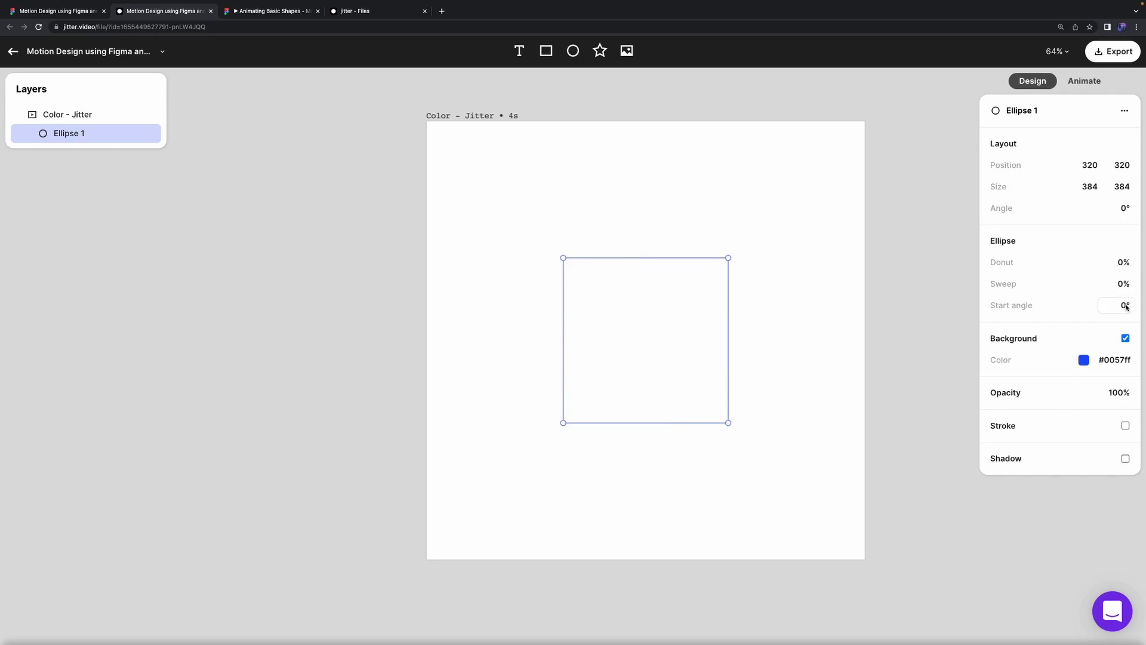
# Step: Try a 100% donut value on Ellipse 1
pyautogui.click(1117, 263)
pyautogui.write('100')
pyautogui.press('Return')
# Step: Restore Ellipse 1 to a full solid circle with a 0% donut and a 100% sweep
pyautogui.click(1114, 265)
pyautogui.write('0')
pyautogui.click(1120, 283)
pyautogui.write('100')
pyautogui.press('Return')
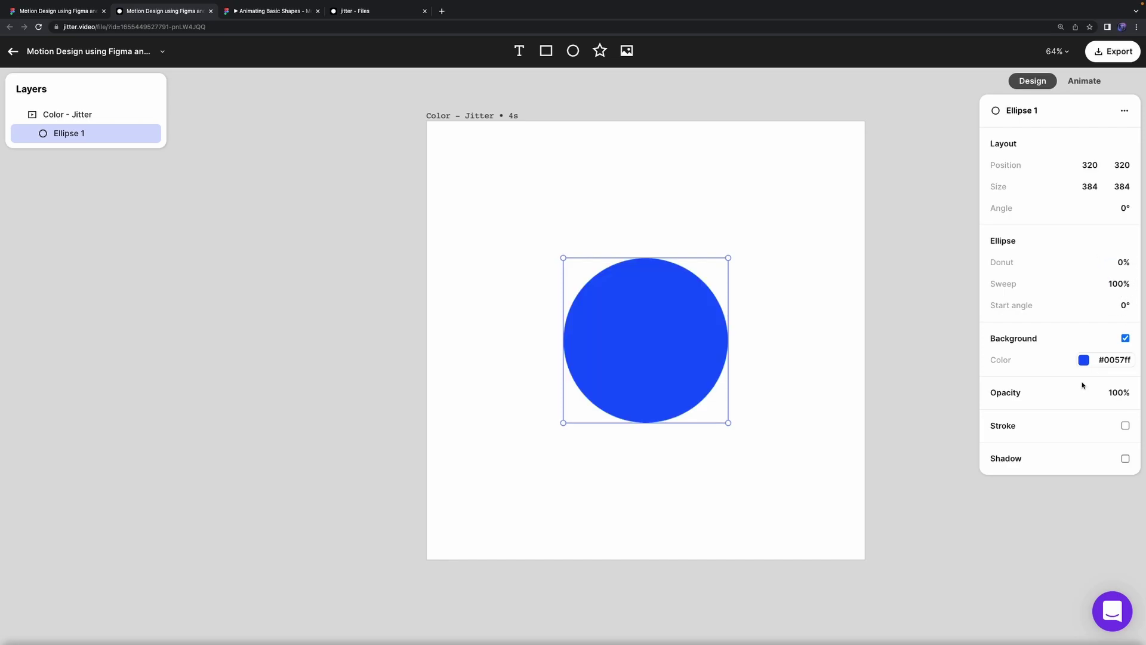
# Step: Examine Ellipse 1's background color picker, switching its values from RGB to HEX, and close it
pyautogui.click(1084, 360)
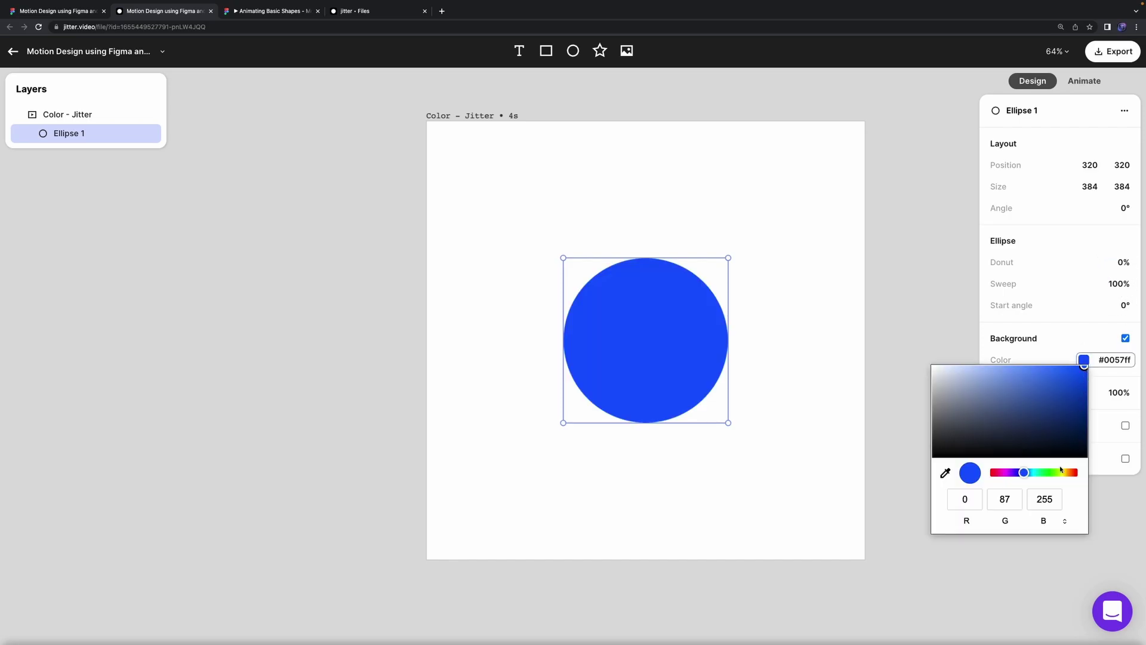
pyautogui.click(1064, 520)
pyautogui.click(1064, 521)
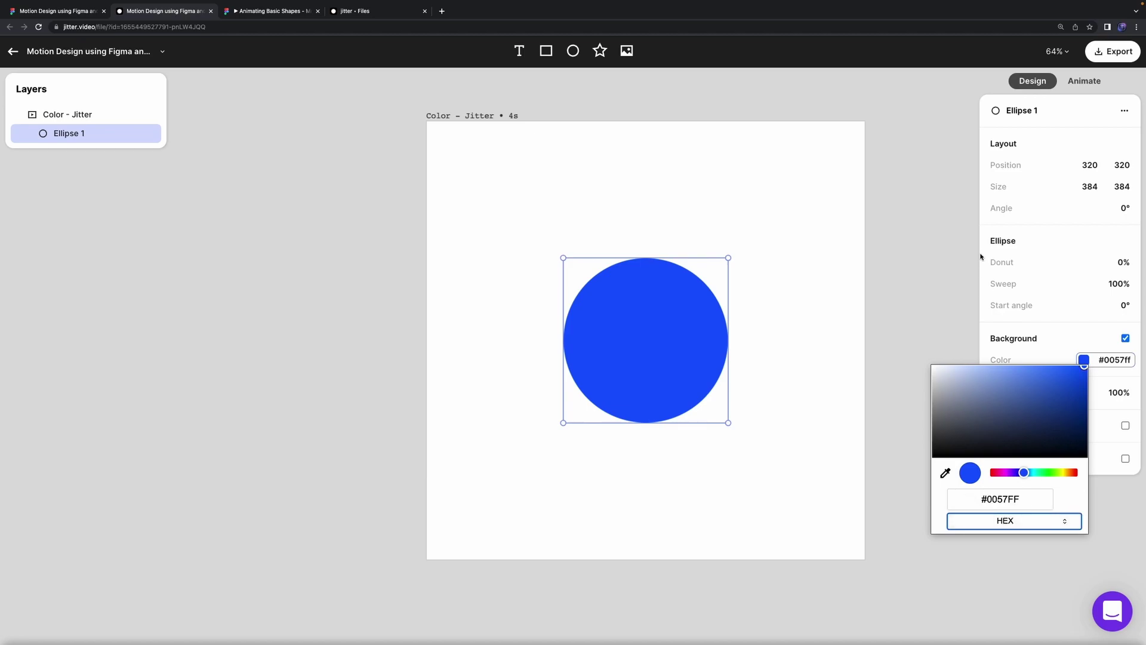
pyautogui.click(996, 345)
# Step: Try the stroke and shadow options on Ellipse 1, turning each one on and off again
pyautogui.click(1125, 426)
pyautogui.click(1125, 425)
pyautogui.click(1126, 459)
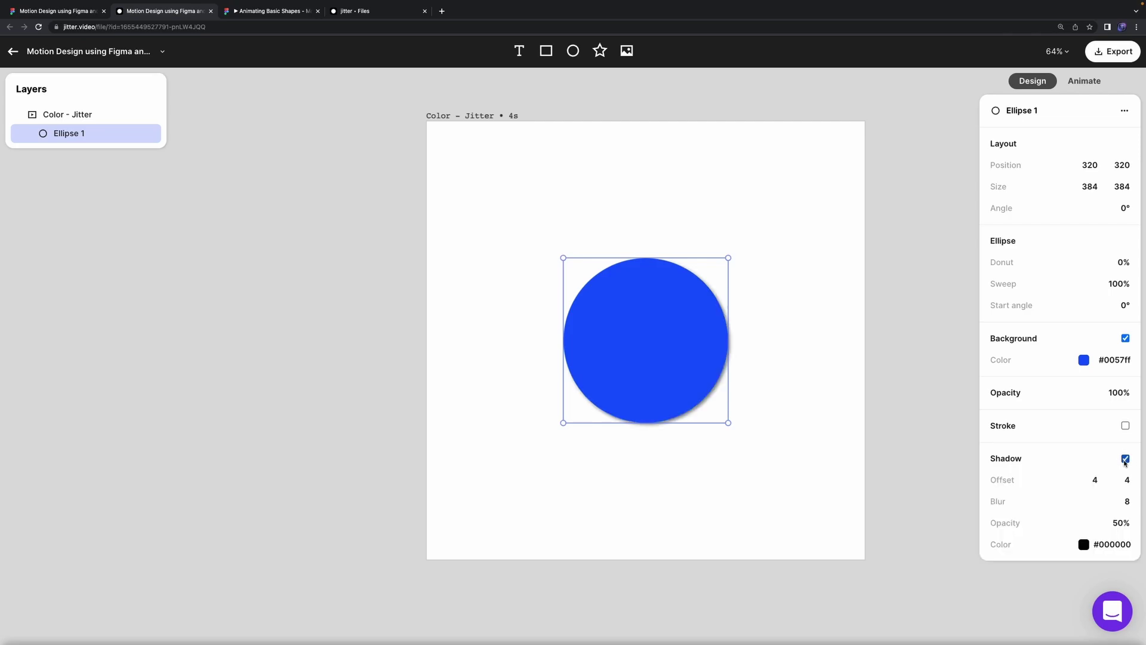
pyautogui.click(1125, 459)
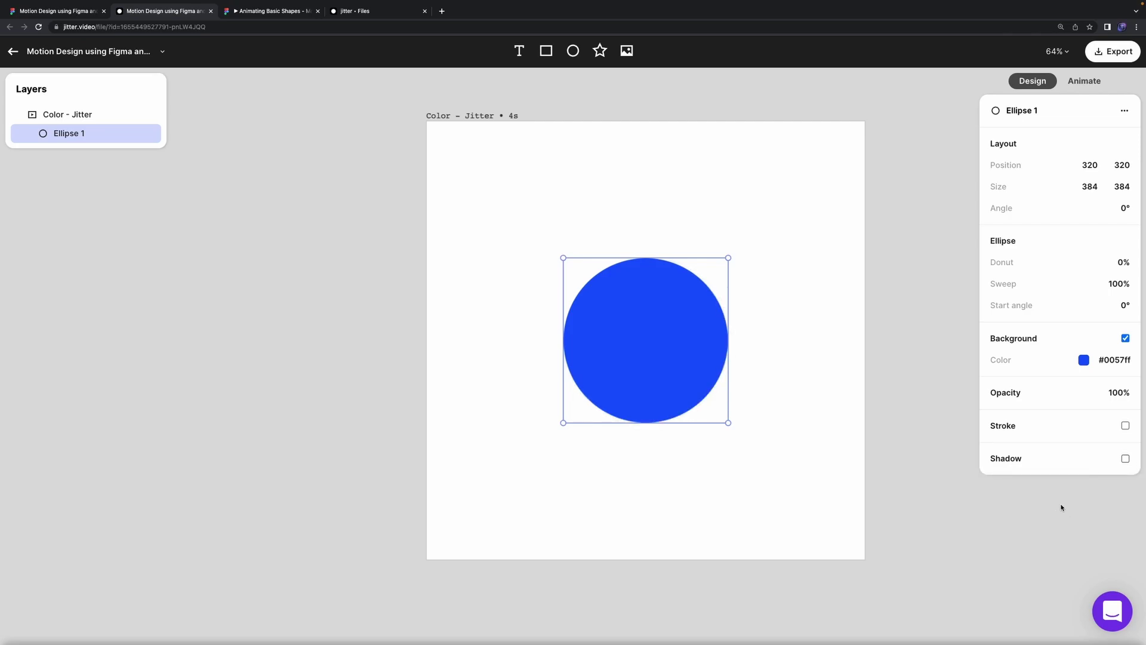
# Step: Compare the Design and Animate modes for the Color - Jitter frame and Ellipse 1, finishing in Animate mode
pyautogui.click(1046, 502)
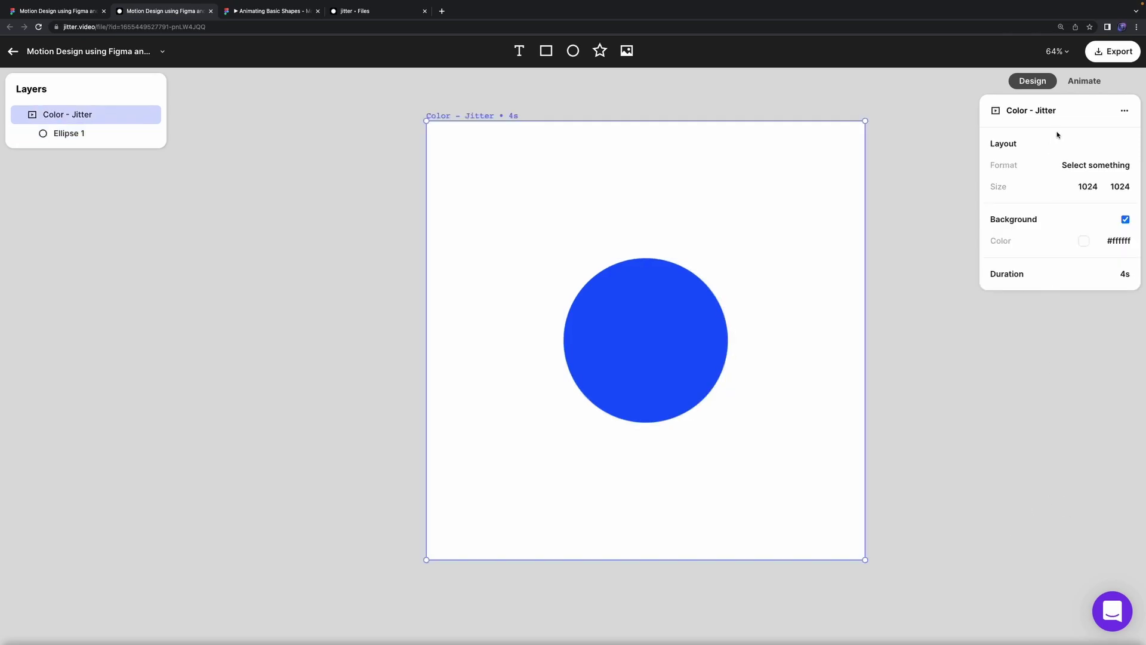
pyautogui.click(1089, 83)
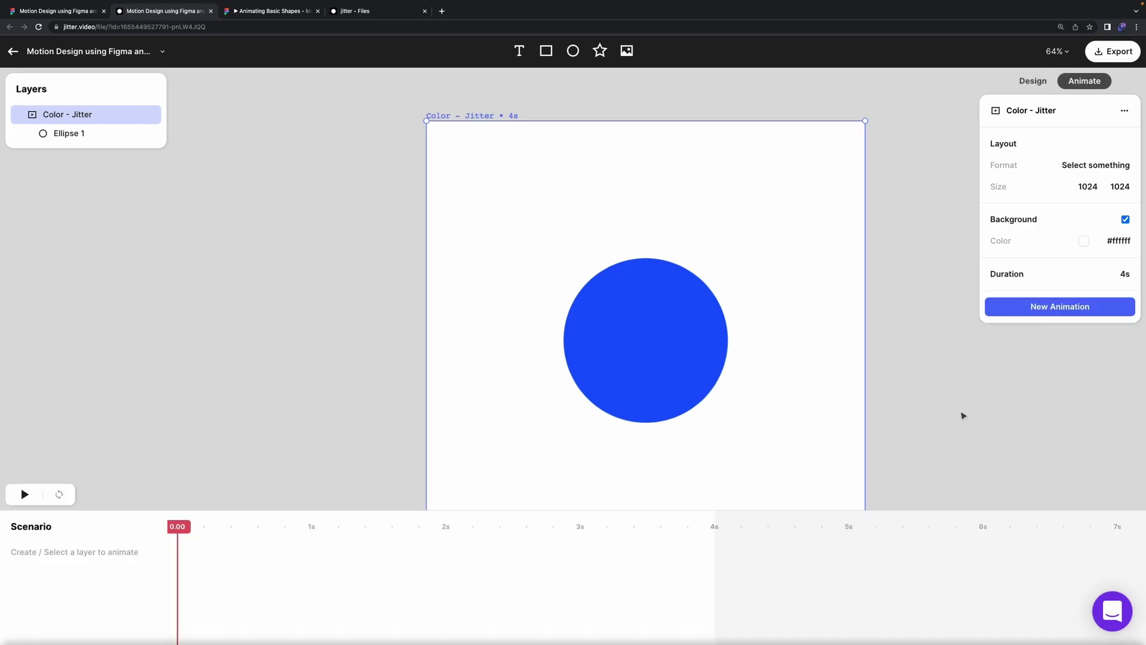
pyautogui.scroll(-3, 932, 300)
pyautogui.scroll(-2, 929, 304)
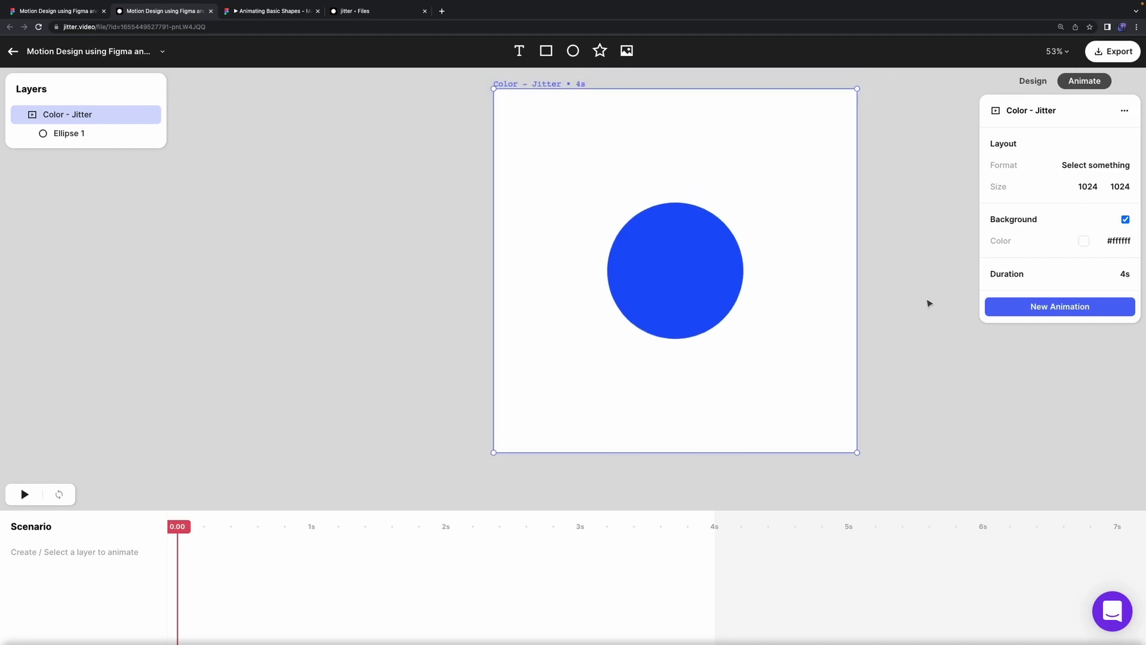
pyautogui.click(1042, 83)
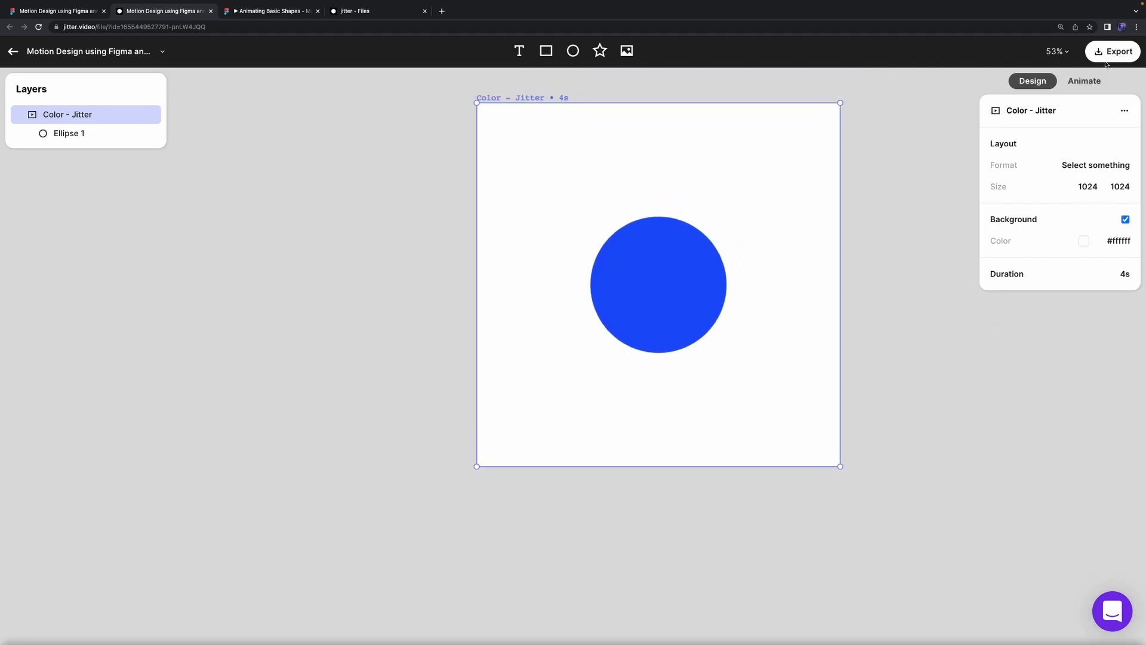
pyautogui.click(1091, 81)
pyautogui.click(103, 134)
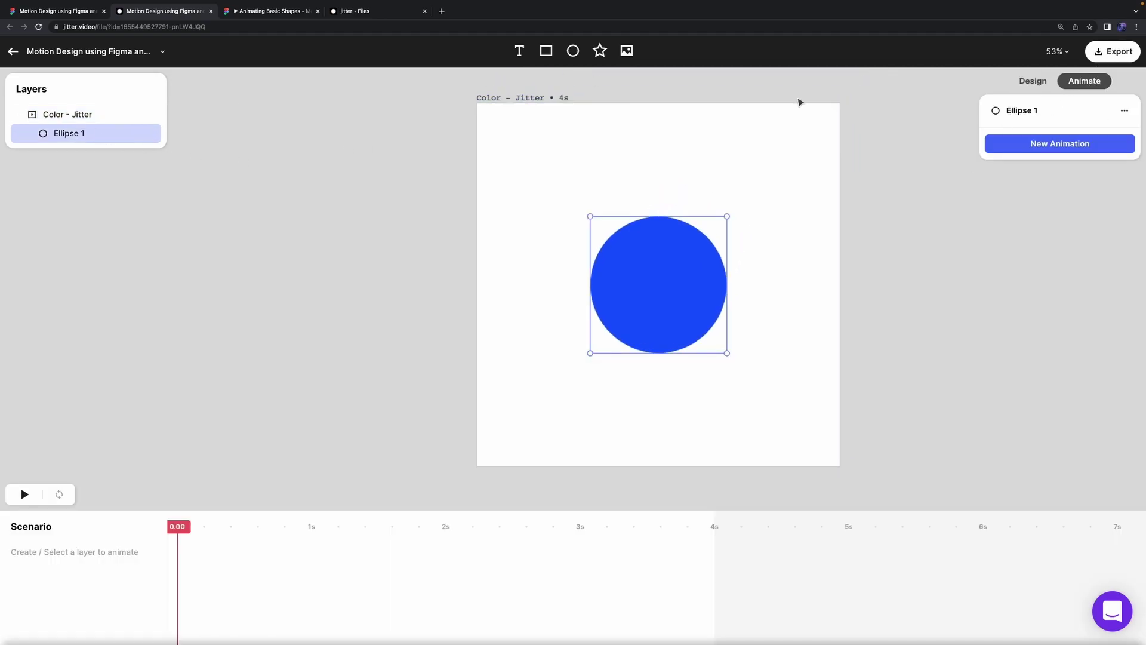
pyautogui.click(1030, 84)
pyautogui.click(1084, 81)
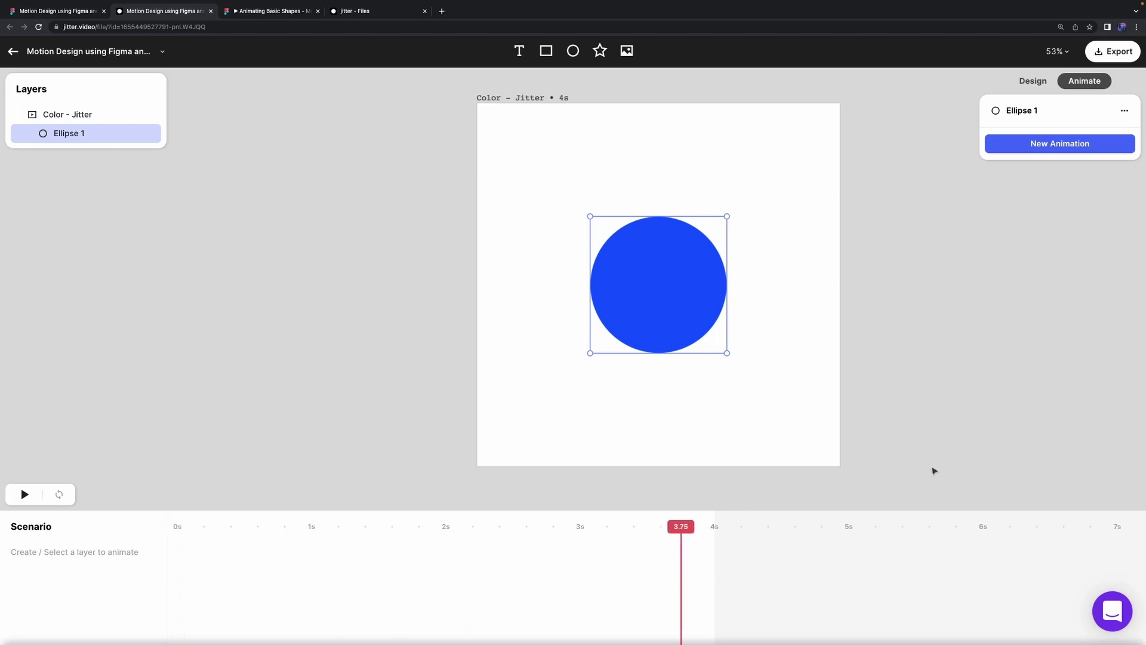
# Step: Add a Grow in animation to Ellipse 1 and scrub the timeline back to its start
pyautogui.click(837, 493)
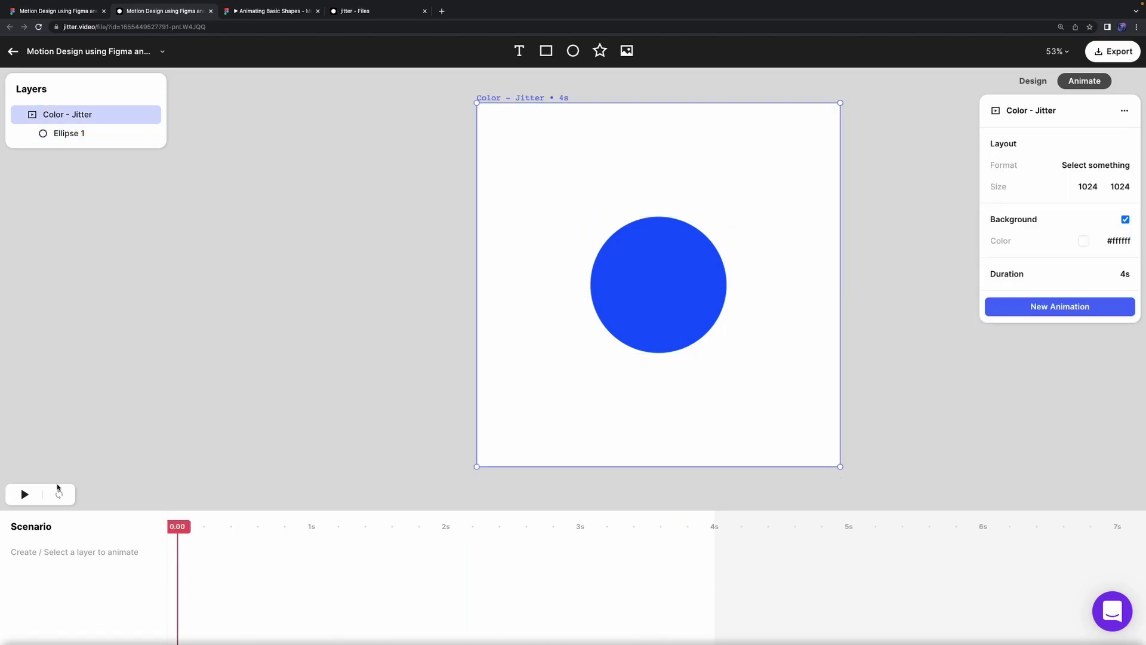
pyautogui.click(288, 459)
pyautogui.click(623, 260)
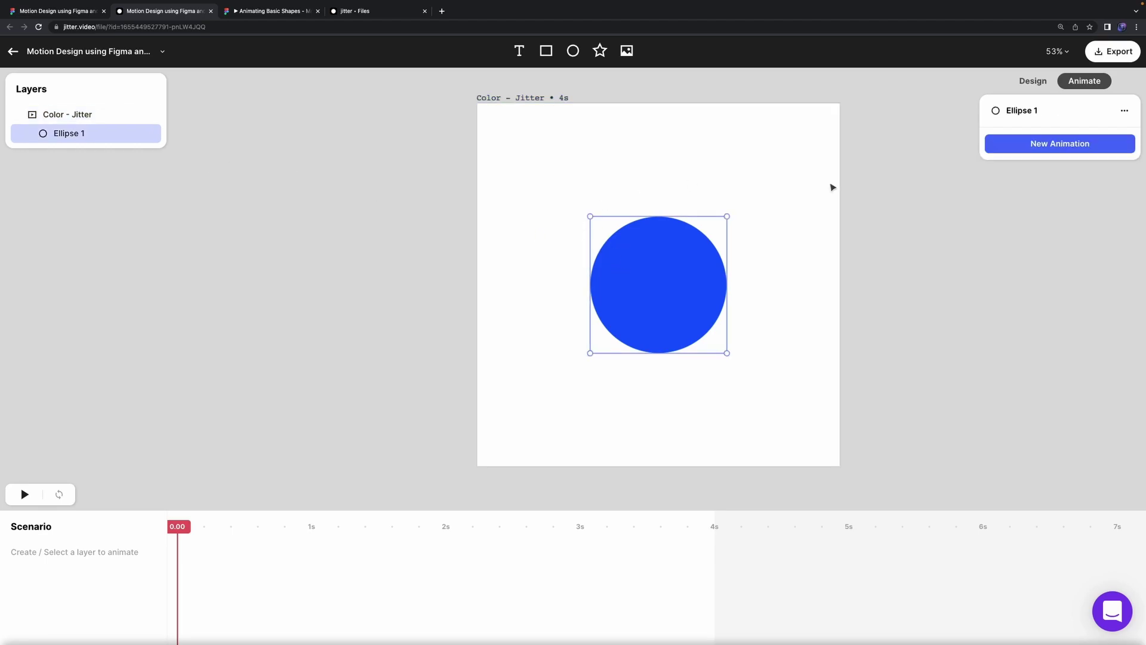
pyautogui.click(1065, 150)
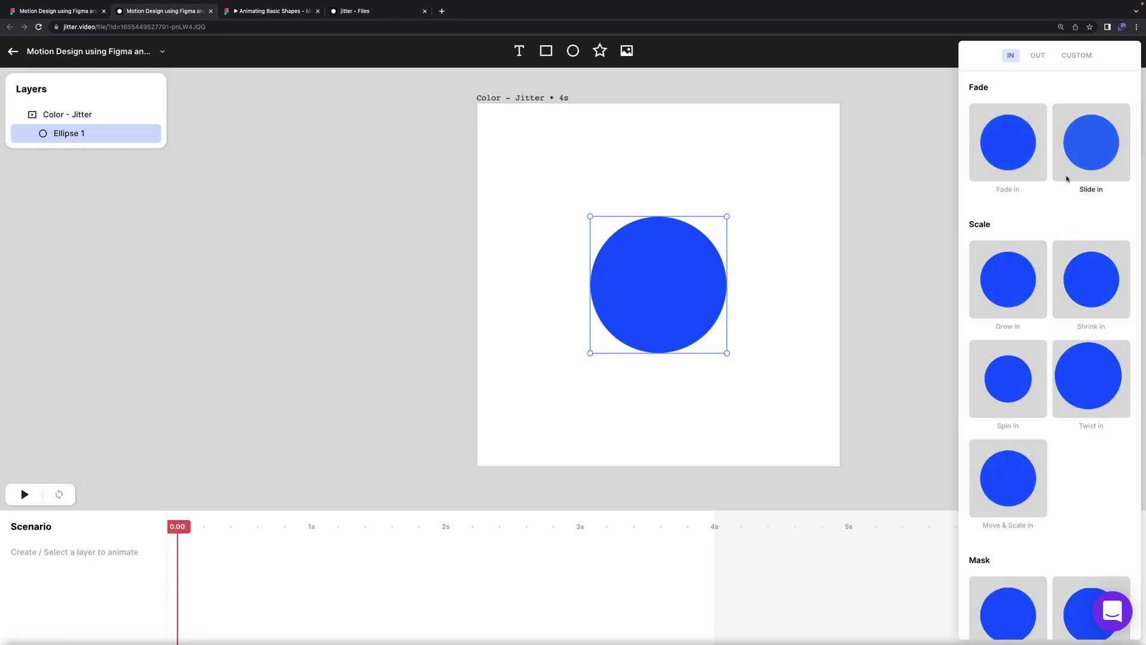
pyautogui.click(1028, 305)
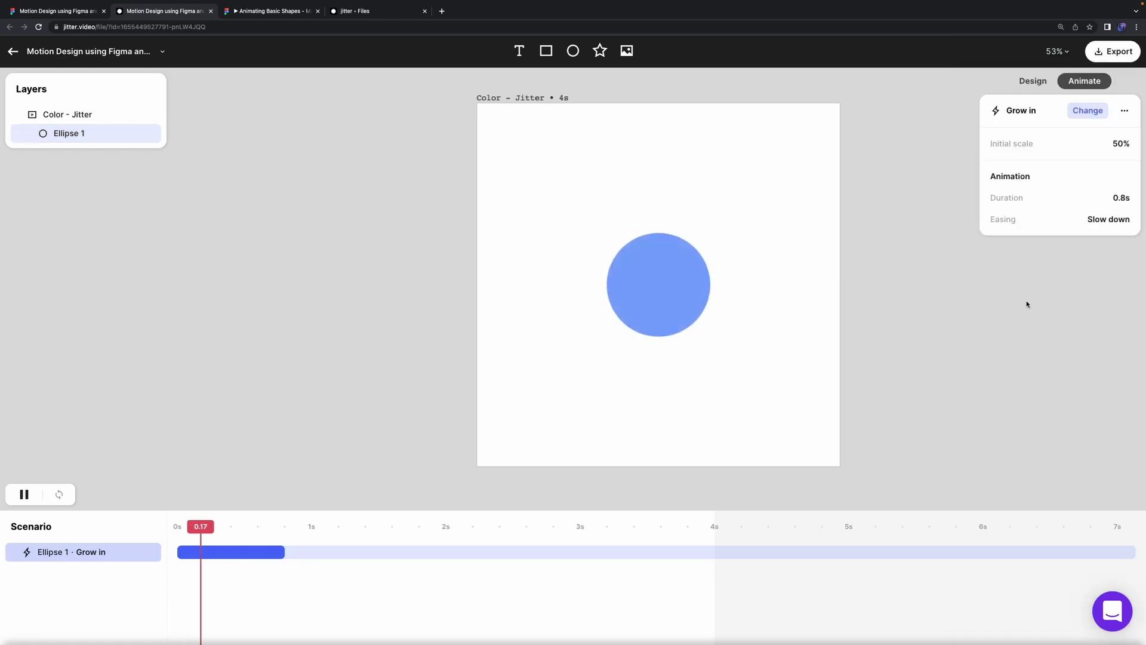
pyautogui.moveTo(289, 536); pyautogui.dragTo(174, 535)
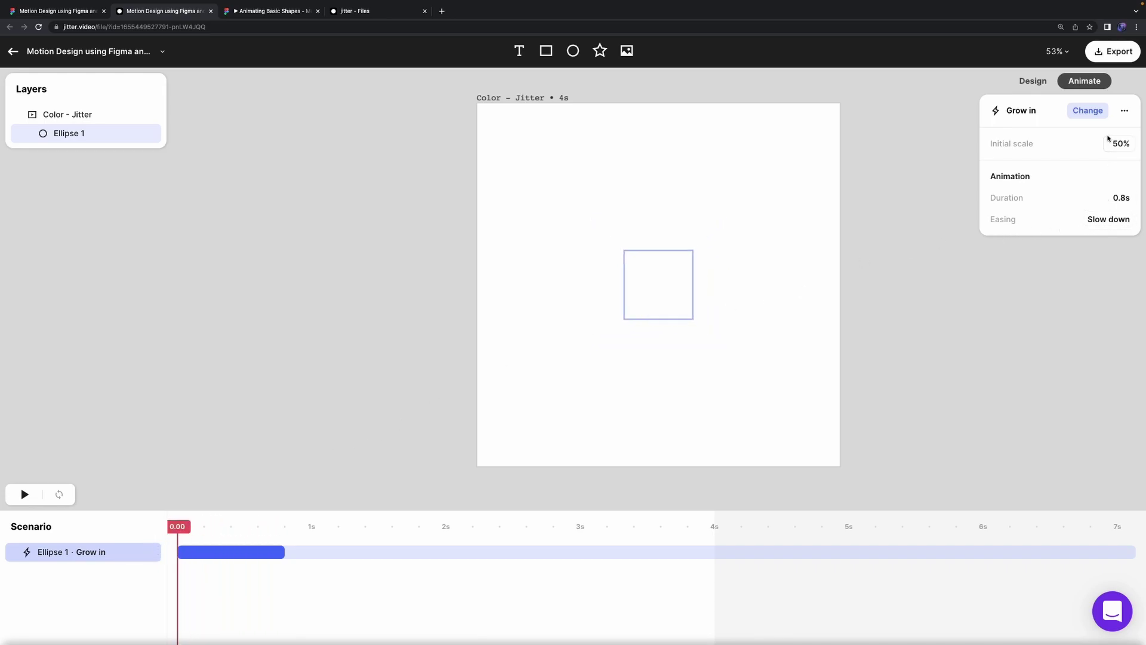
pyautogui.moveTo(188, 526); pyautogui.dragTo(160, 548)
# Step: Set the Grow in animation's initial scale to 0%
pyautogui.click(1122, 150)
pyautogui.write('0')
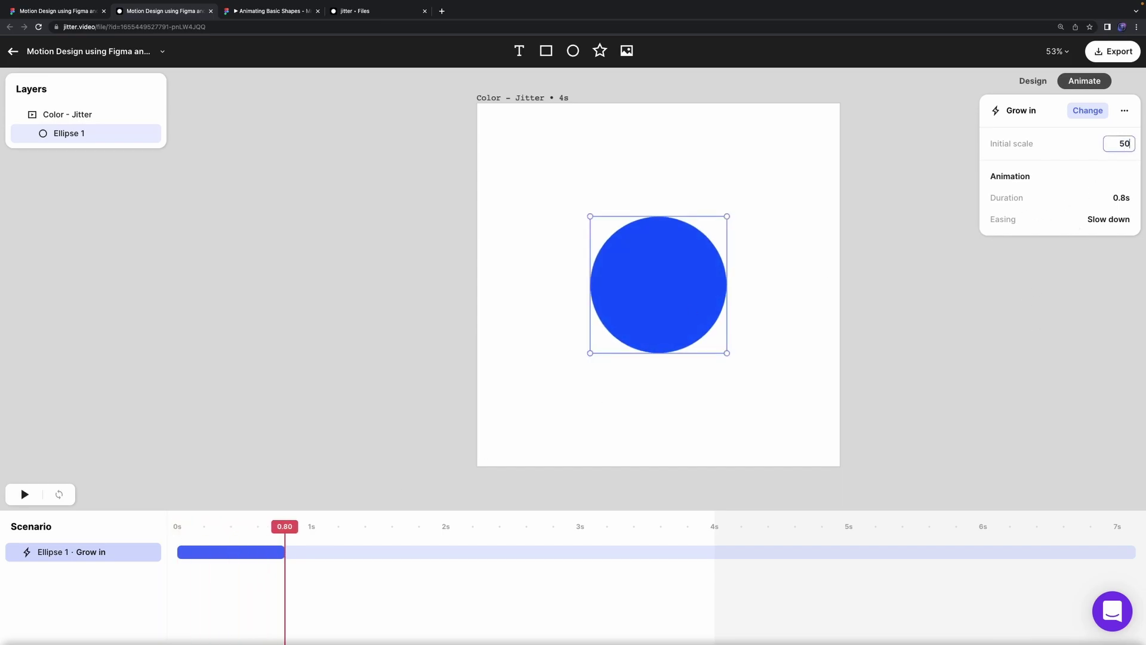
pyautogui.press('Return')
pyautogui.click(1118, 144)
pyautogui.press('BackSpace')
pyautogui.write('0')
pyautogui.press('Return')
pyautogui.write('4')
pyautogui.press('Return')
# Step: Try a 0.2 s duration for the Grow in animation, followed by 1 s
pyautogui.click(1110, 198)
pyautogui.write('0.2')
pyautogui.press('Return')
pyautogui.click(1111, 198)
pyautogui.write('1')
pyautogui.press('Return')
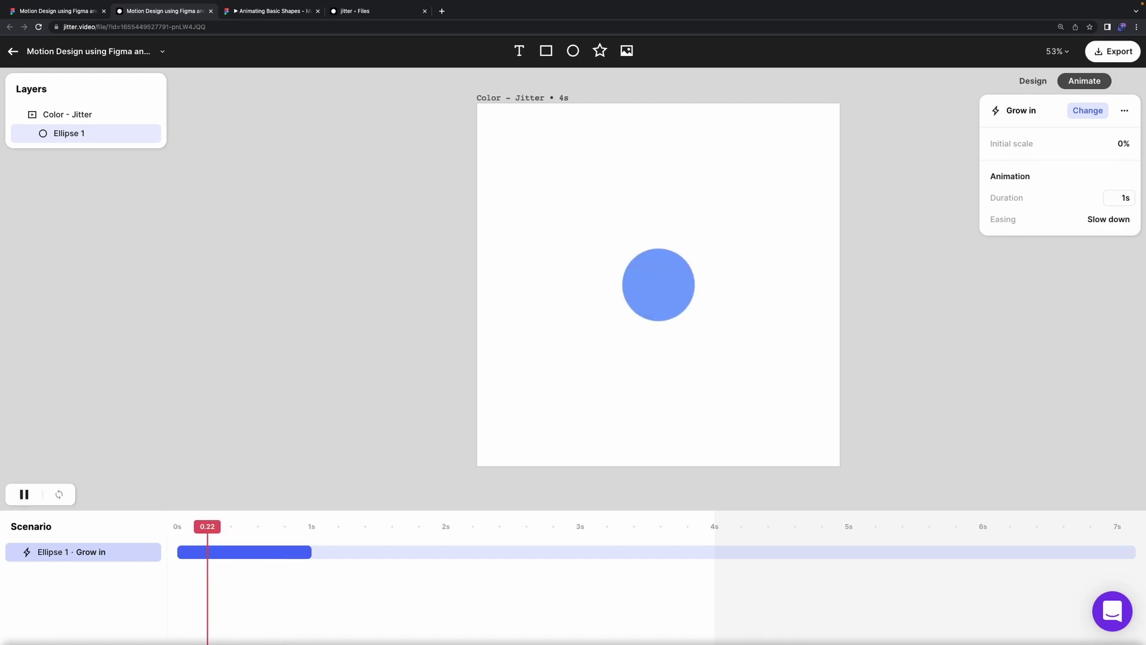
# Step: Try a 2 s duration for the Grow in animation
pyautogui.click(1110, 199)
pyautogui.write('2')
pyautogui.press('Return')
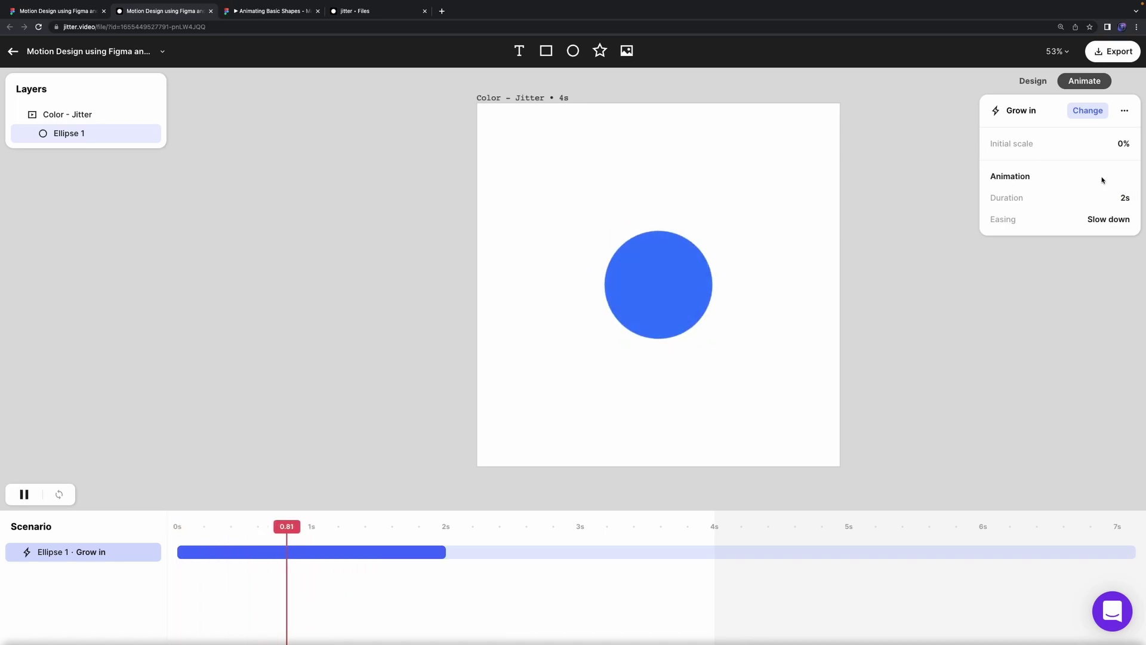
# Step: Try initial scales of 50% and 99% for Grow in, and restore the initial scale to 0%
pyautogui.write('50')
pyautogui.press('Return')
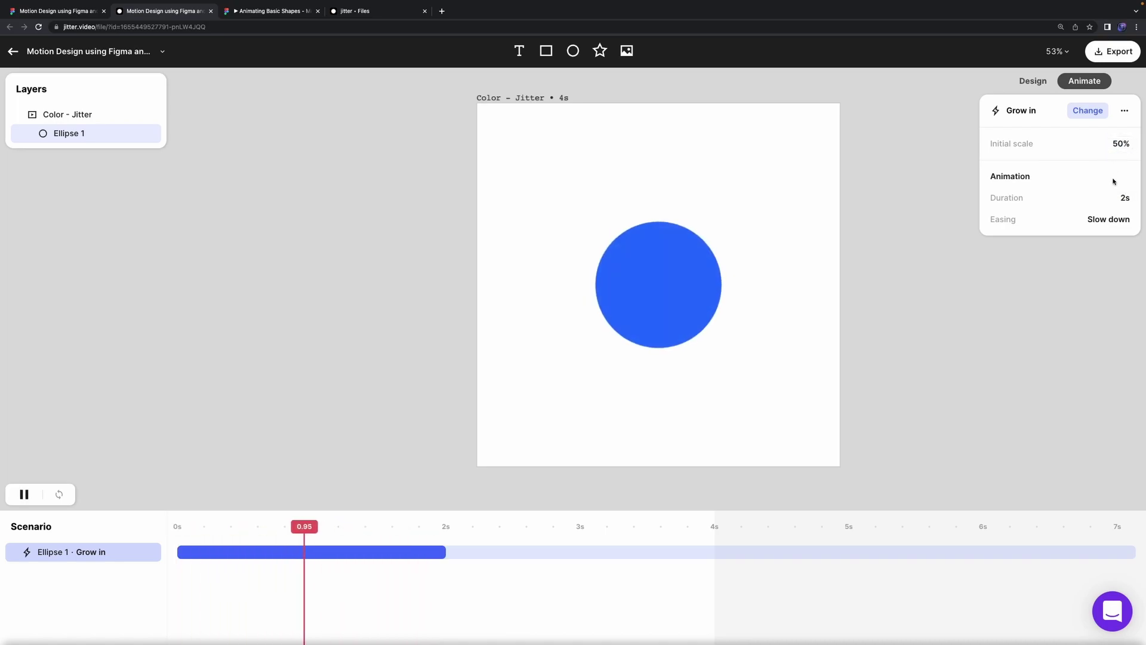
pyautogui.click(1121, 144)
pyautogui.write('99')
pyautogui.press('Return')
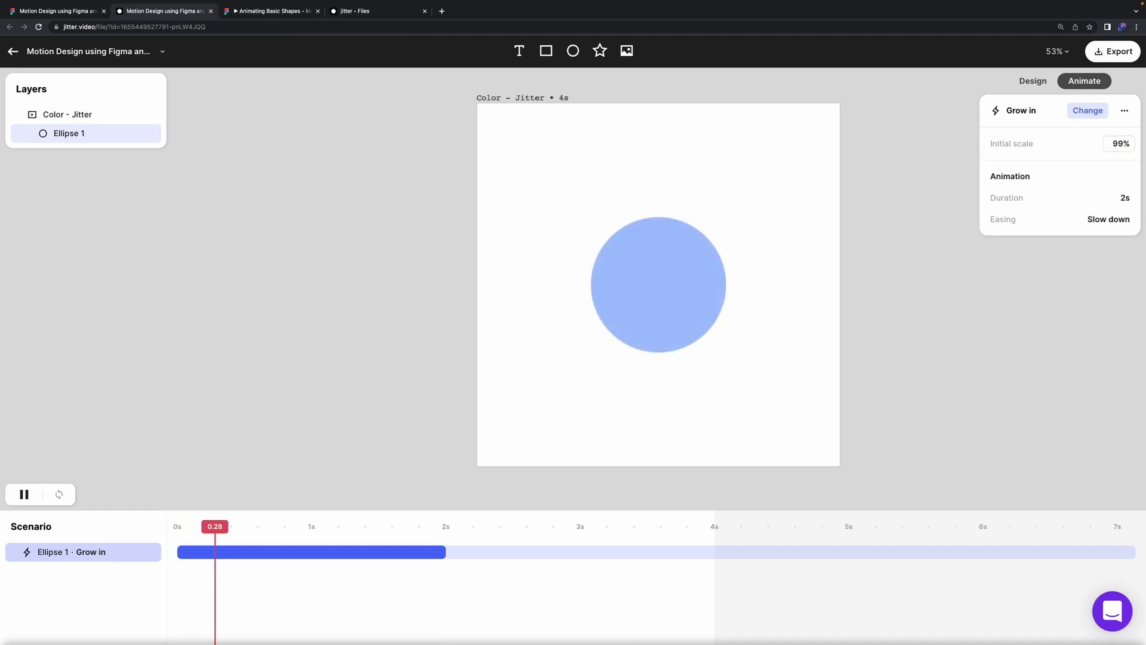
pyautogui.click(1122, 150)
pyautogui.press('Return')
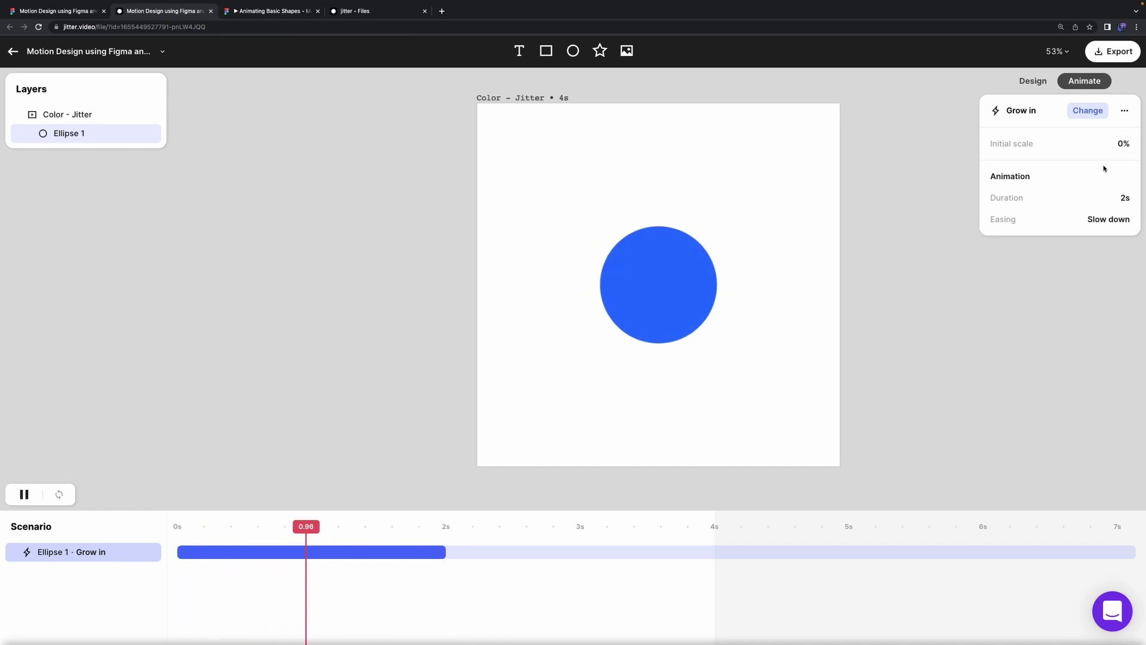
# Step: Set the Grow in animation's duration to 1 s
pyautogui.click(1115, 202)
pyautogui.write('1')
pyautogui.press('Return')
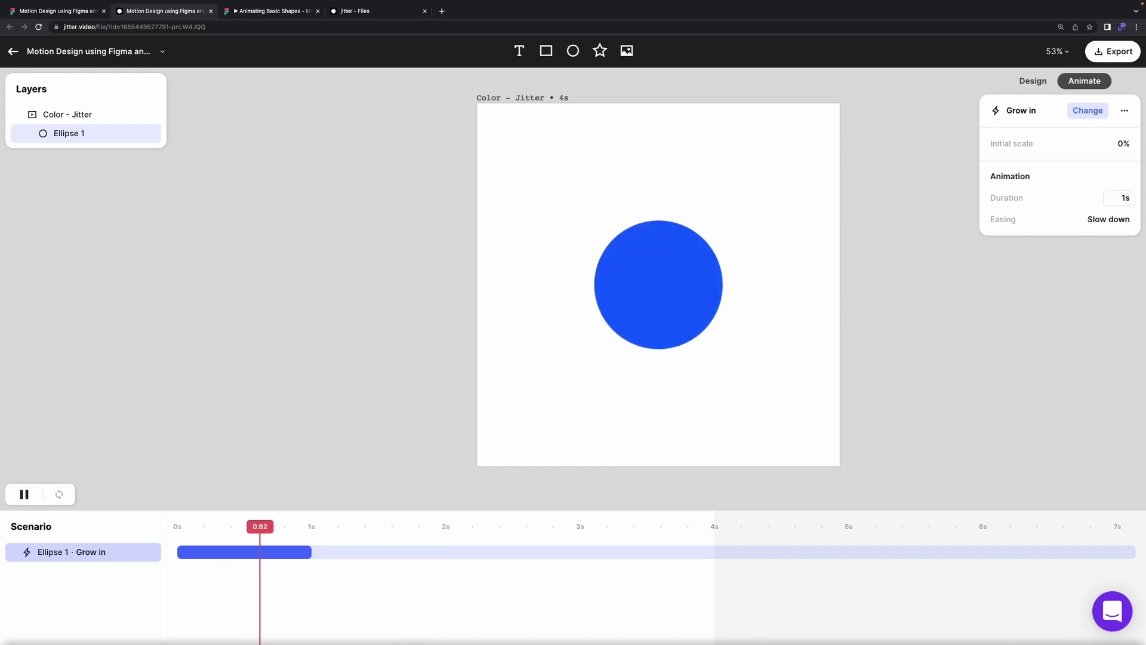
# Step: Try the Grow in animation with its easing set to None
pyautogui.click(1114, 223)
pyautogui.click(1114, 200)
pyautogui.click(1108, 223)
pyautogui.click(1108, 225)
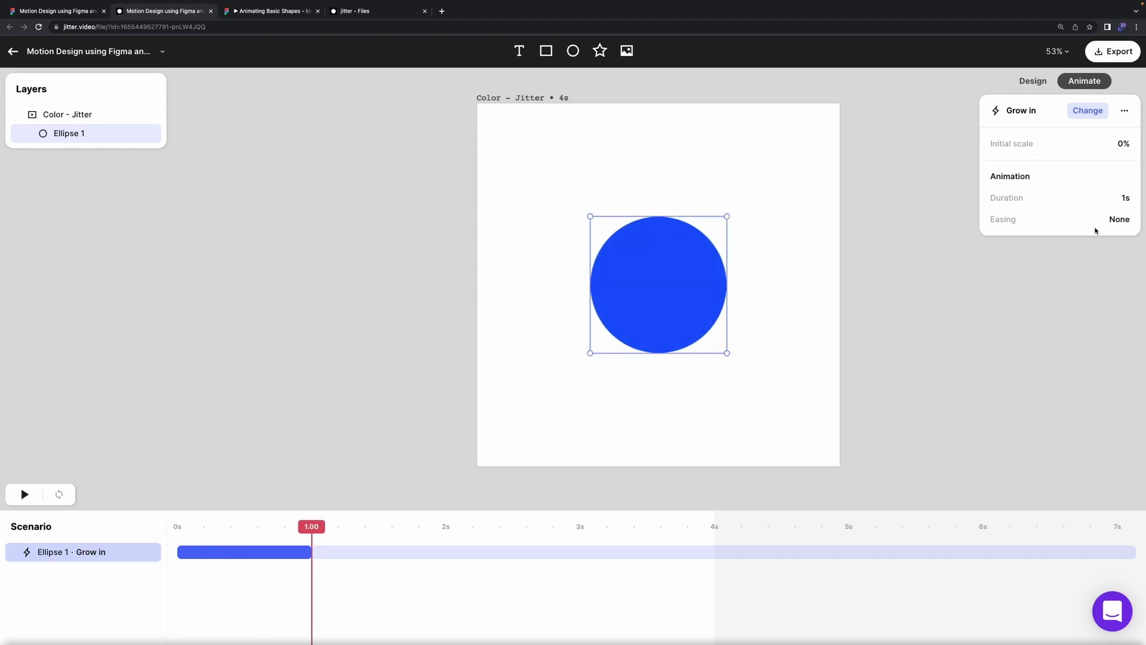
pyautogui.click(1108, 222)
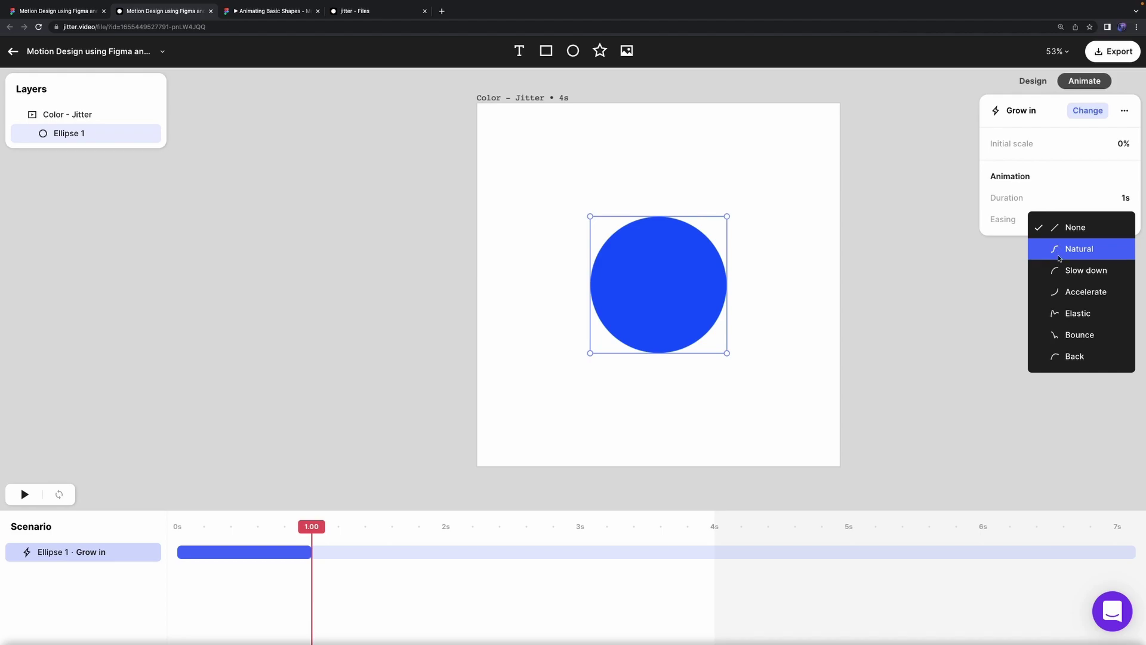
pyautogui.click(1081, 237)
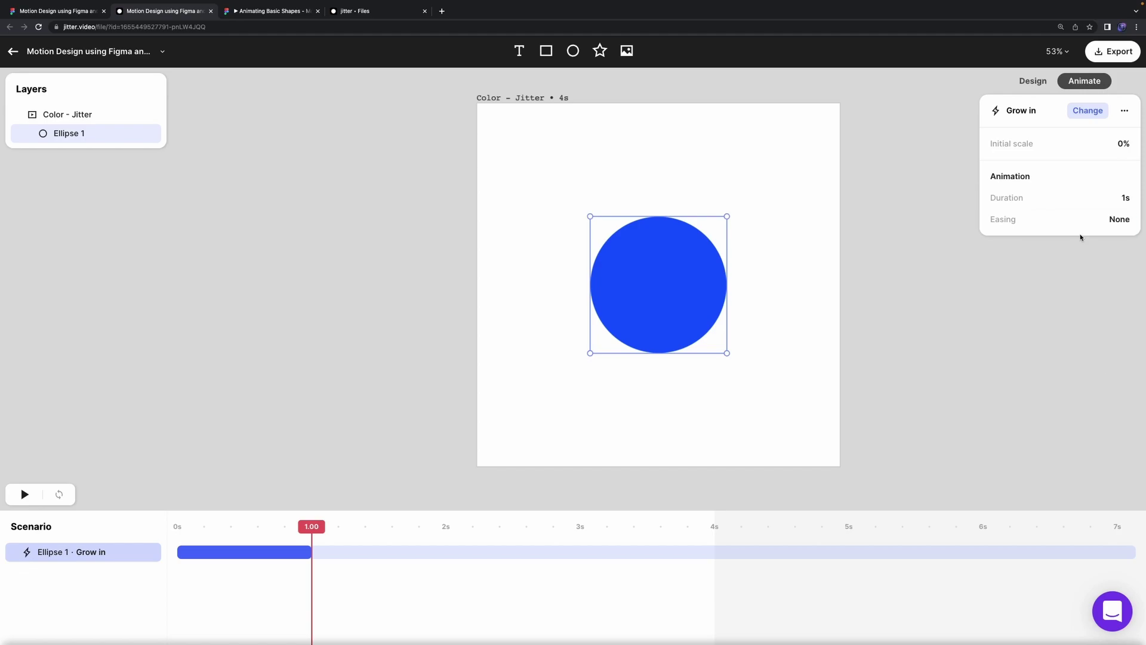
# Step: Scrub the timeline back to 0 s and set the Grow in animation's easing to Natural
pyautogui.moveTo(317, 527); pyautogui.dragTo(165, 540)
pyautogui.click(1107, 220)
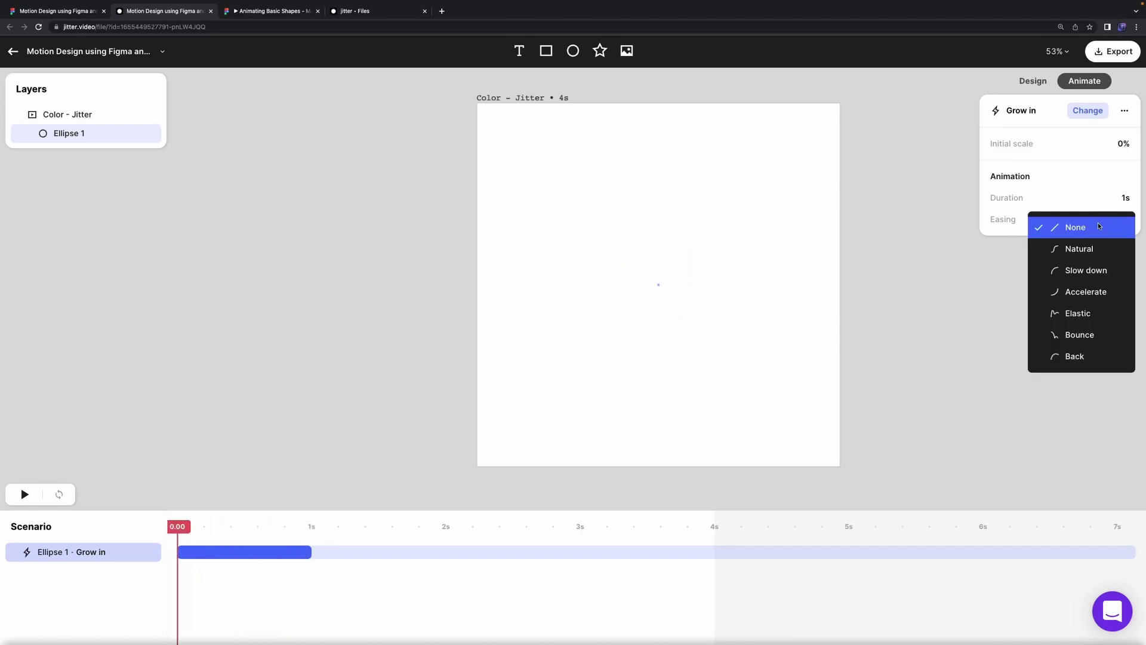
pyautogui.click(1090, 244)
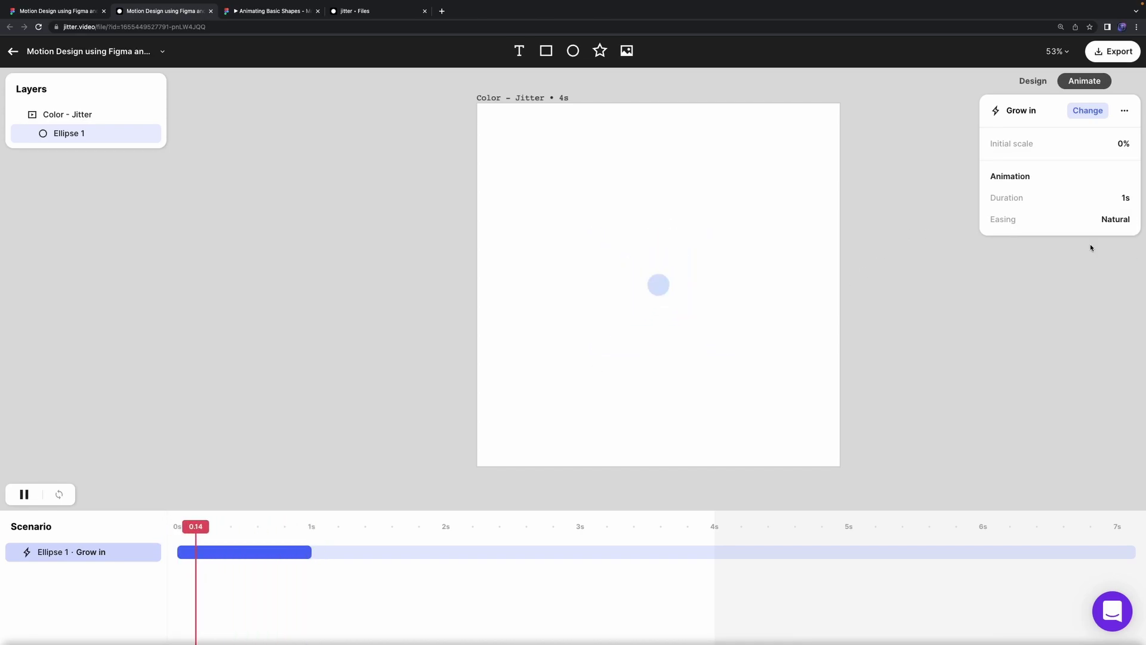
# Step: Try the Slow down and Accelerate easings on the Grow in animation of Ellipse 1
pyautogui.click(1115, 219)
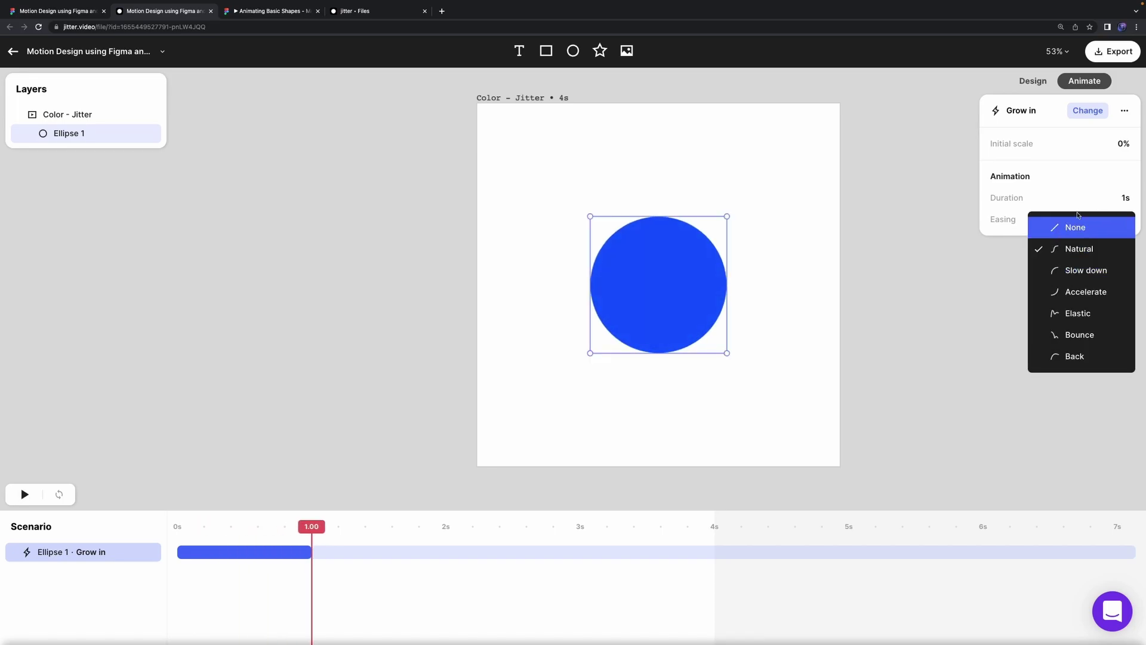
pyautogui.click(1104, 272)
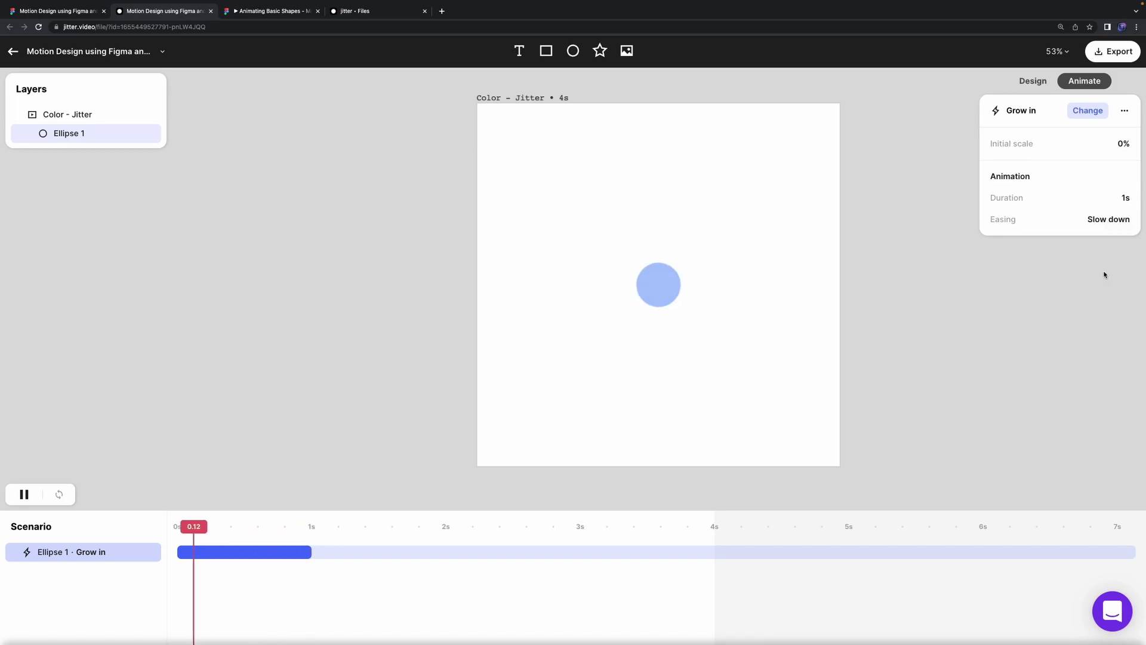
pyautogui.click(1118, 216)
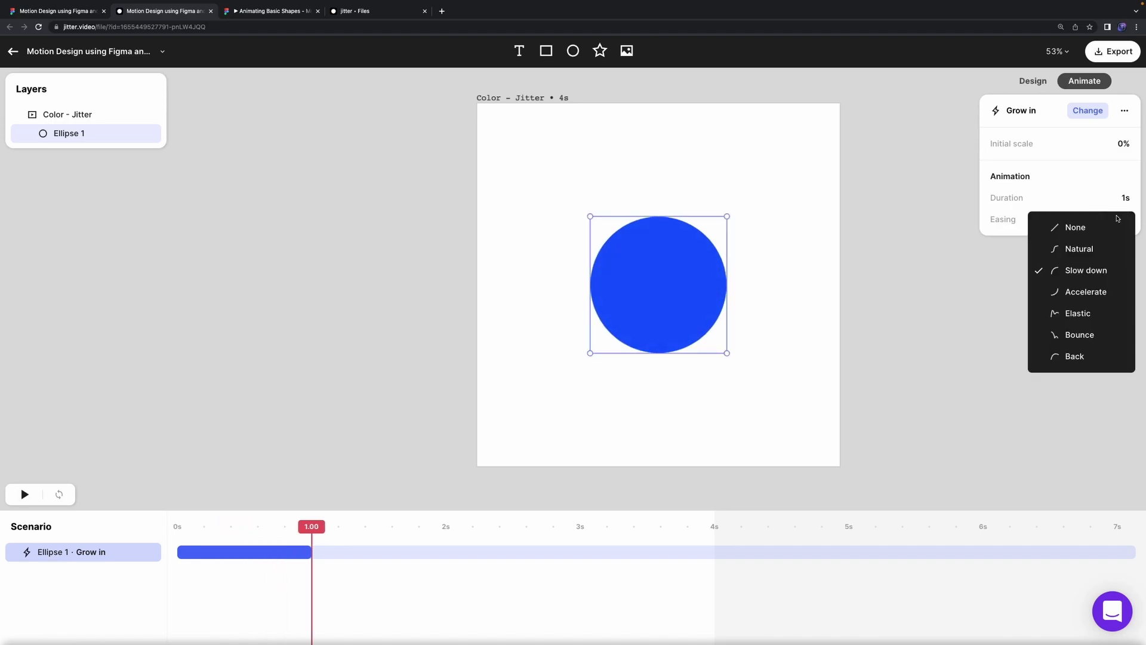
pyautogui.click(1060, 294)
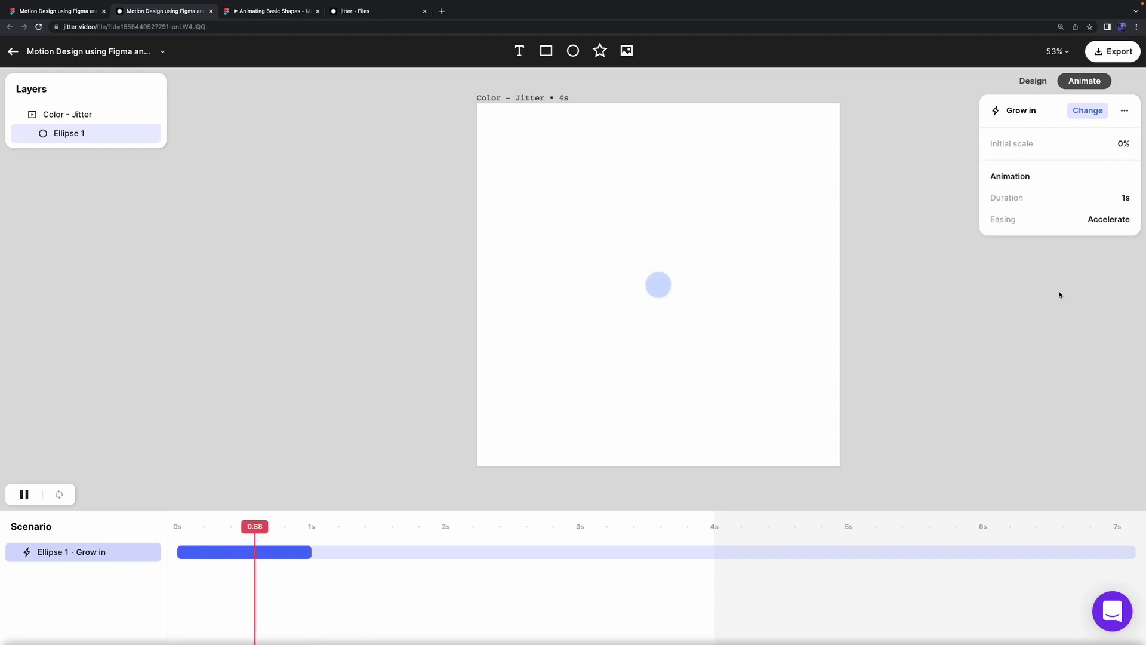
pyautogui.click(1108, 219)
pyautogui.click(1100, 296)
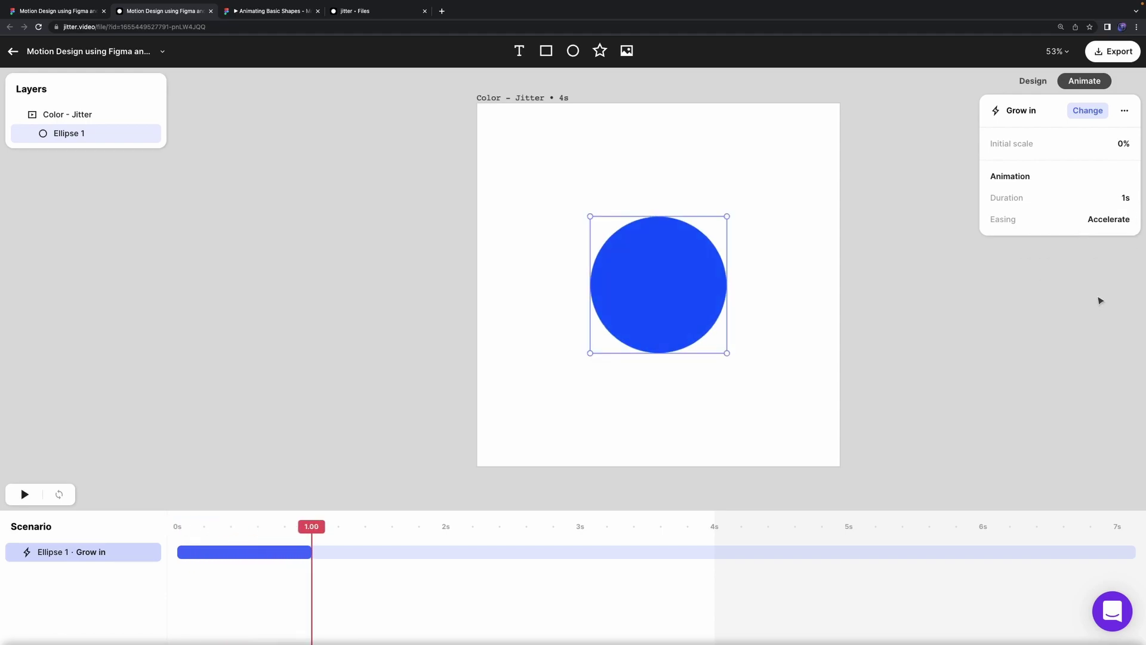
# Step: Try the Elastic, Bounce and Back easings on the Grow in animation, and restore its easing to Natural
pyautogui.click(1092, 221)
pyautogui.click(1051, 310)
pyautogui.click(1119, 229)
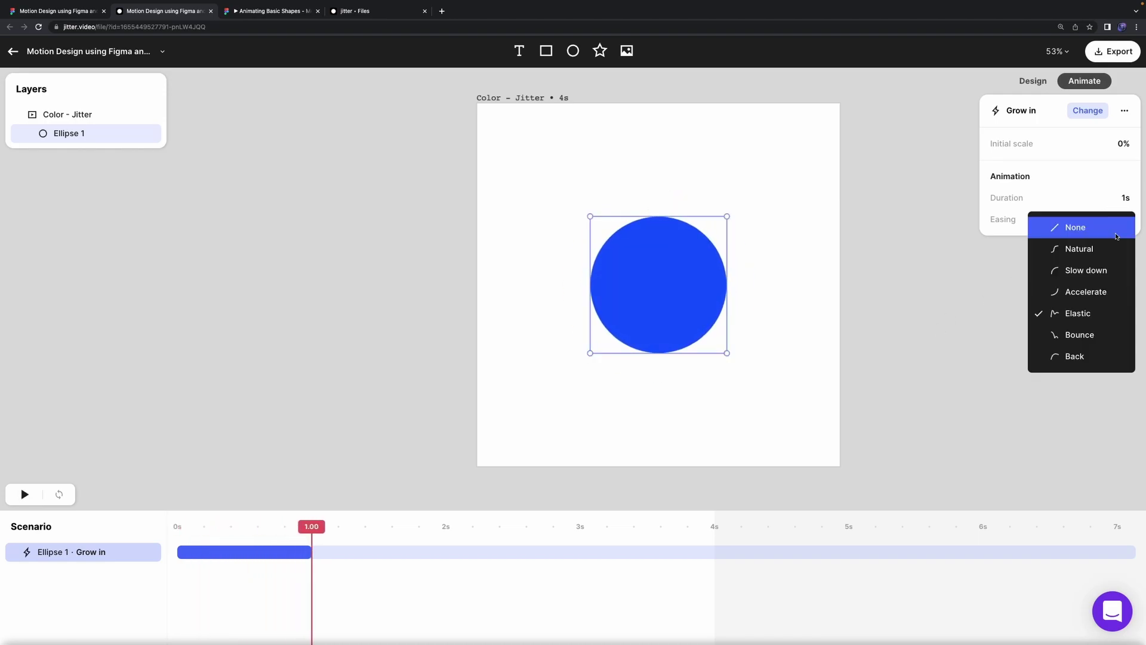
pyautogui.click(1101, 333)
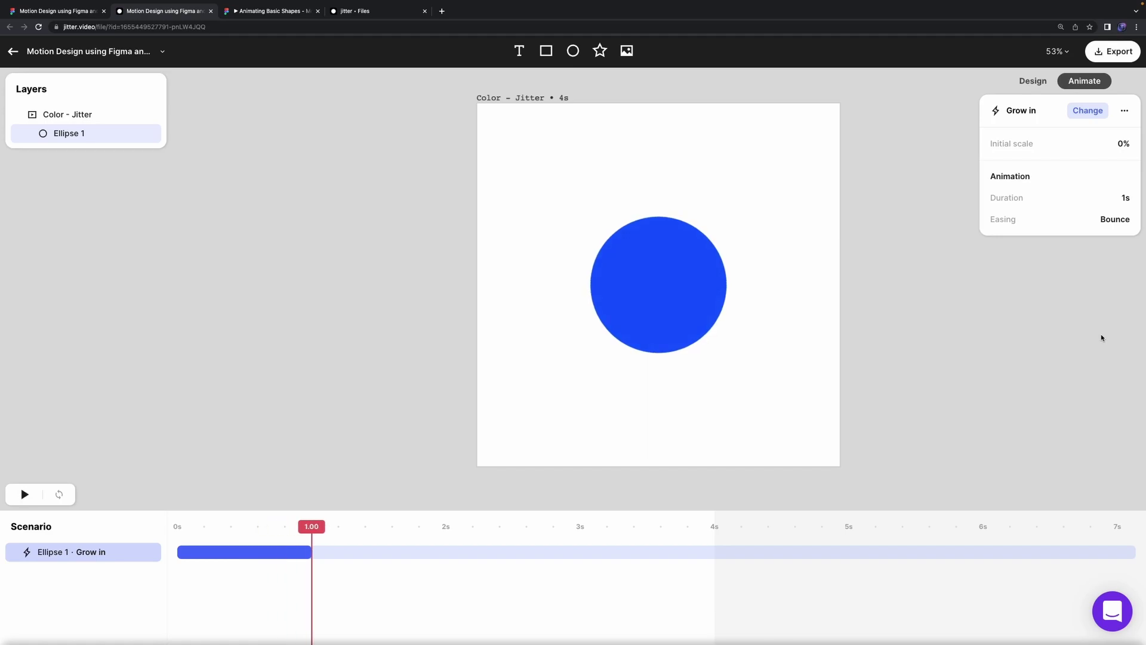
pyautogui.click(1122, 219)
pyautogui.click(1120, 359)
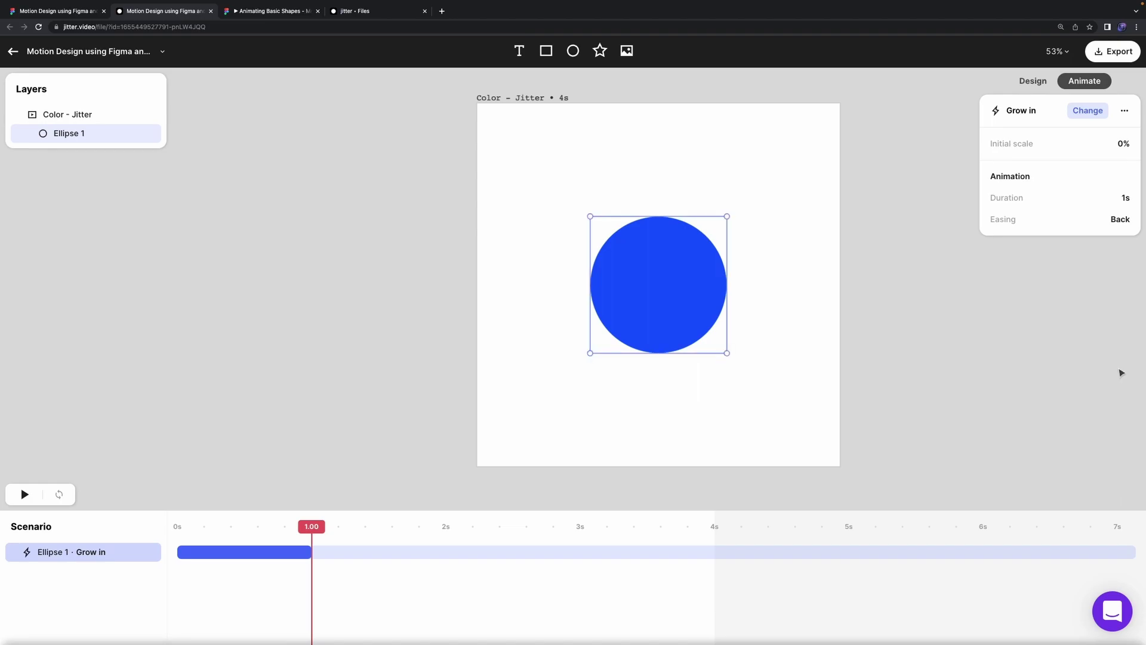
pyautogui.click(1121, 220)
pyautogui.click(1089, 363)
pyautogui.click(1115, 219)
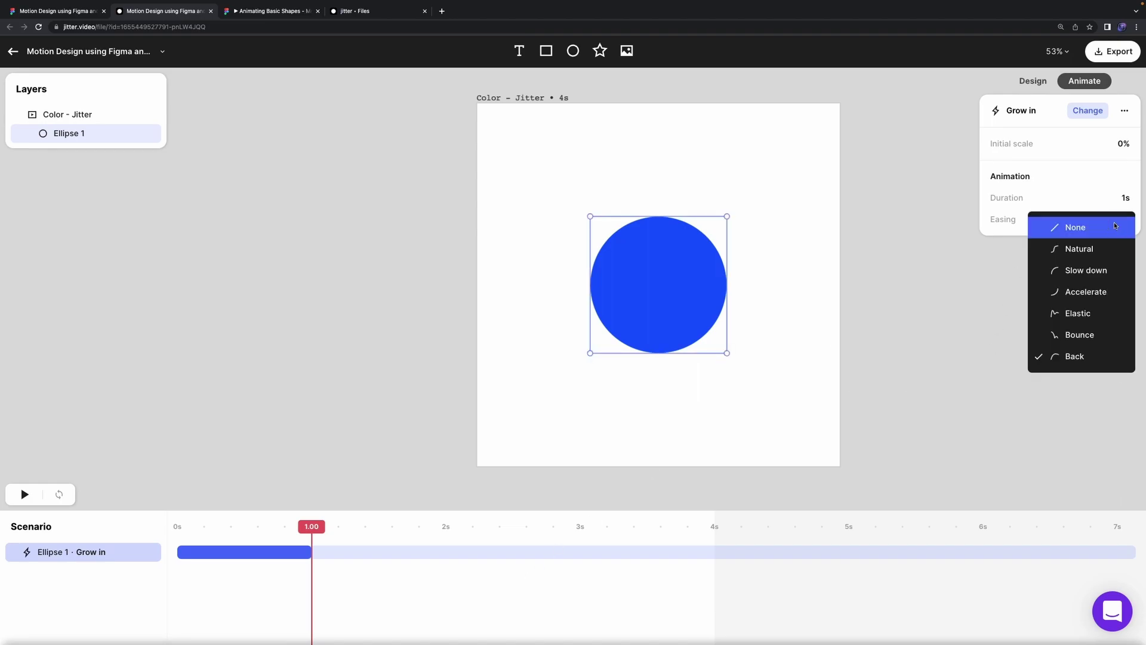
pyautogui.click(1095, 249)
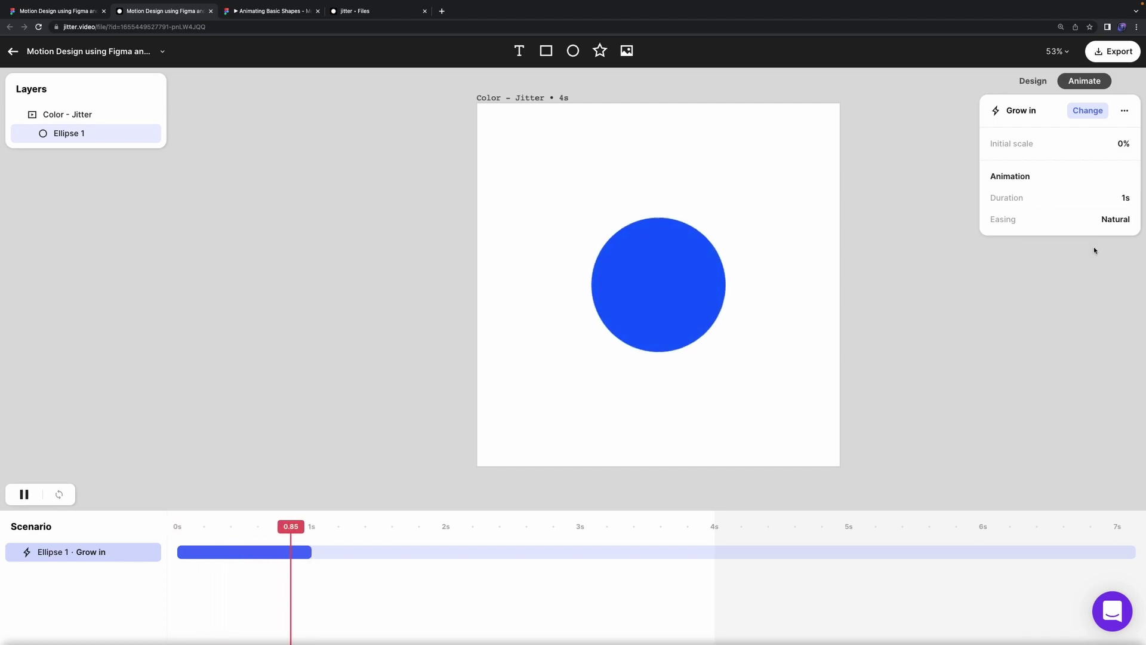
pyautogui.click(925, 484)
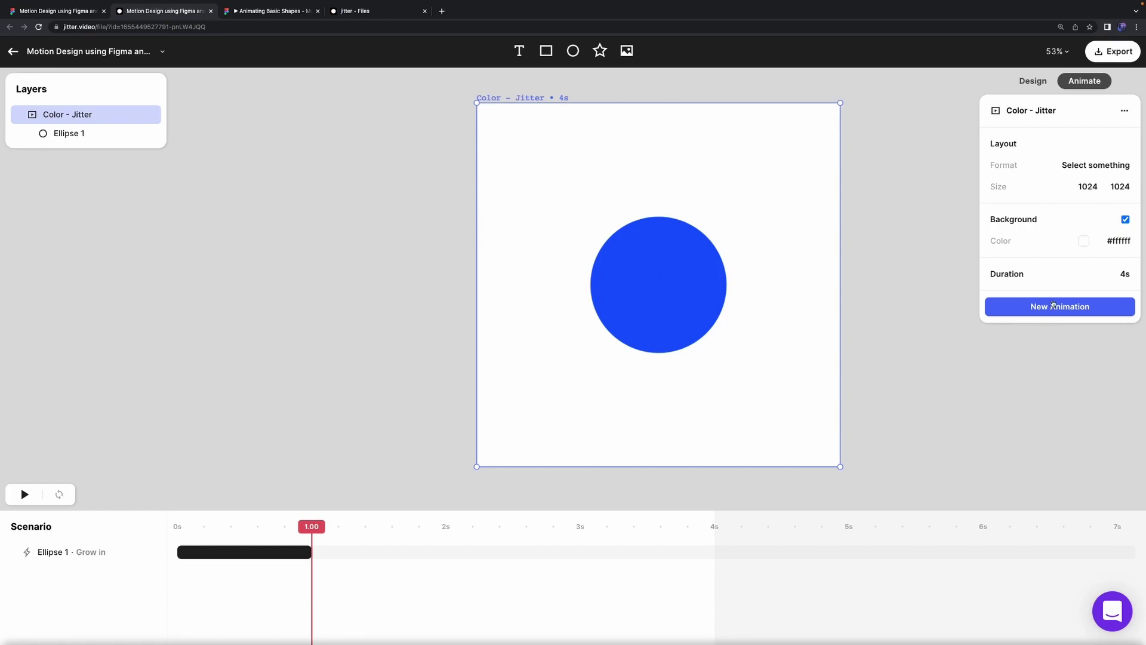
pyautogui.click(1091, 307)
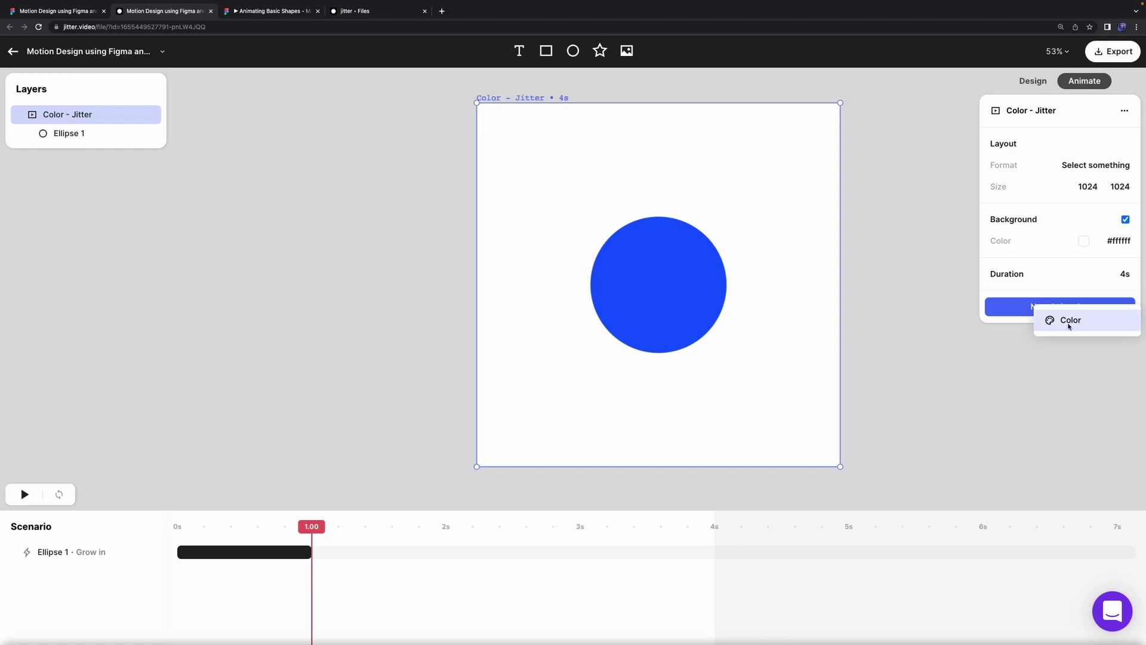
pyautogui.click(1068, 322)
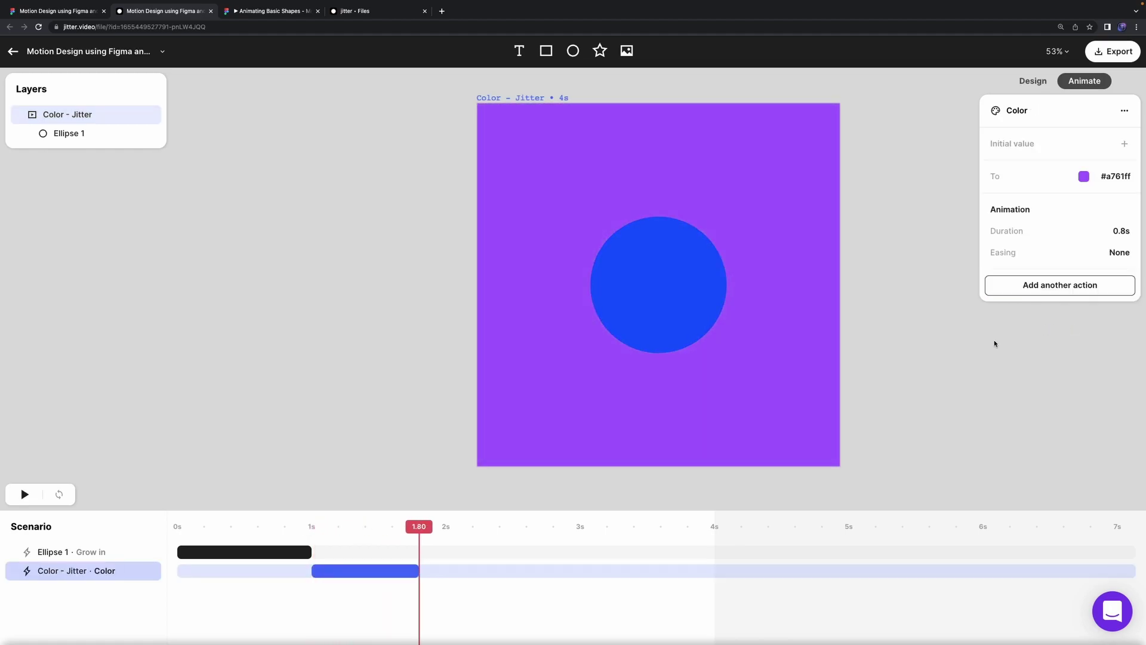
pyautogui.press('Delete')
# Step: Add a Slide out animation to Ellipse 1 at 1.8 s on the timeline
pyautogui.click(690, 314)
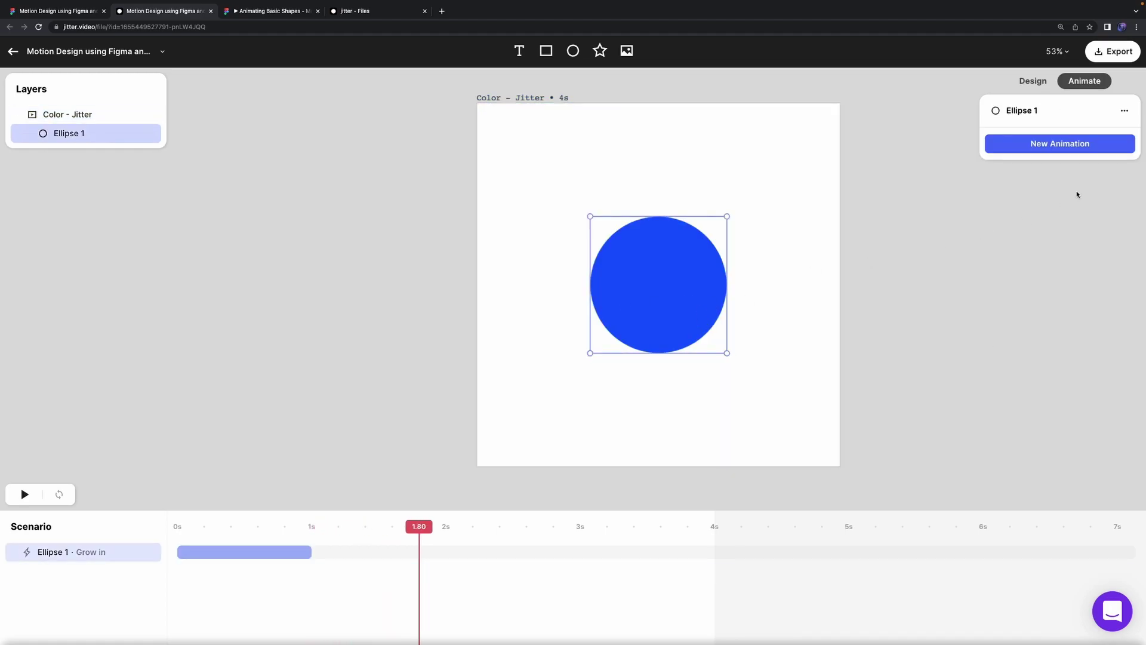
pyautogui.click(1073, 147)
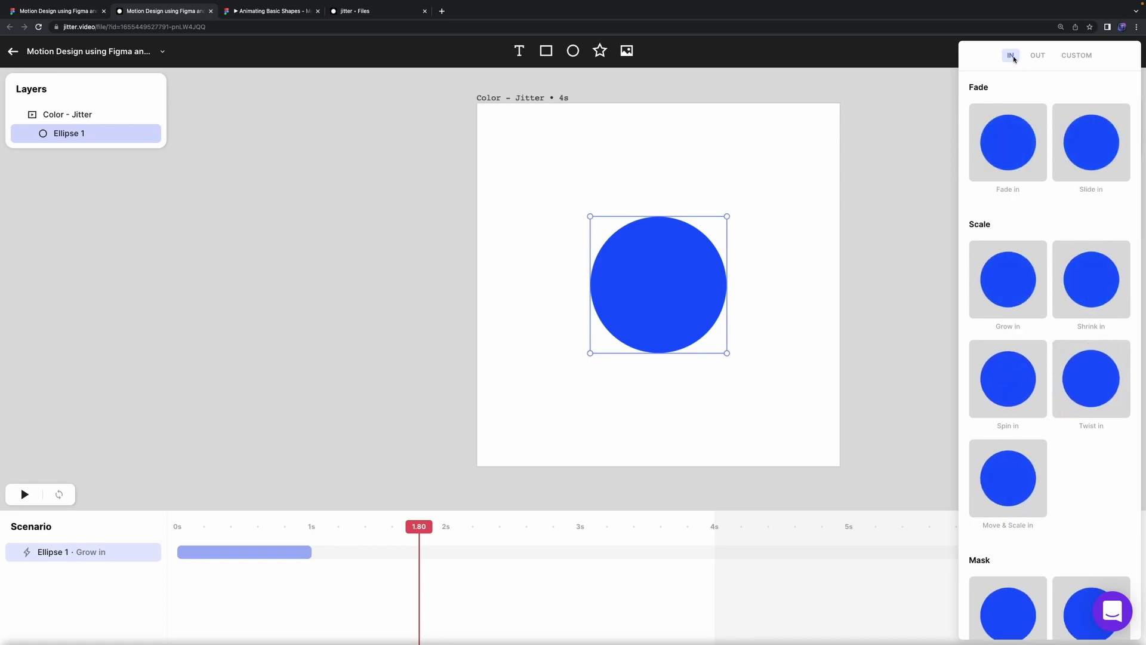
pyautogui.click(1036, 56)
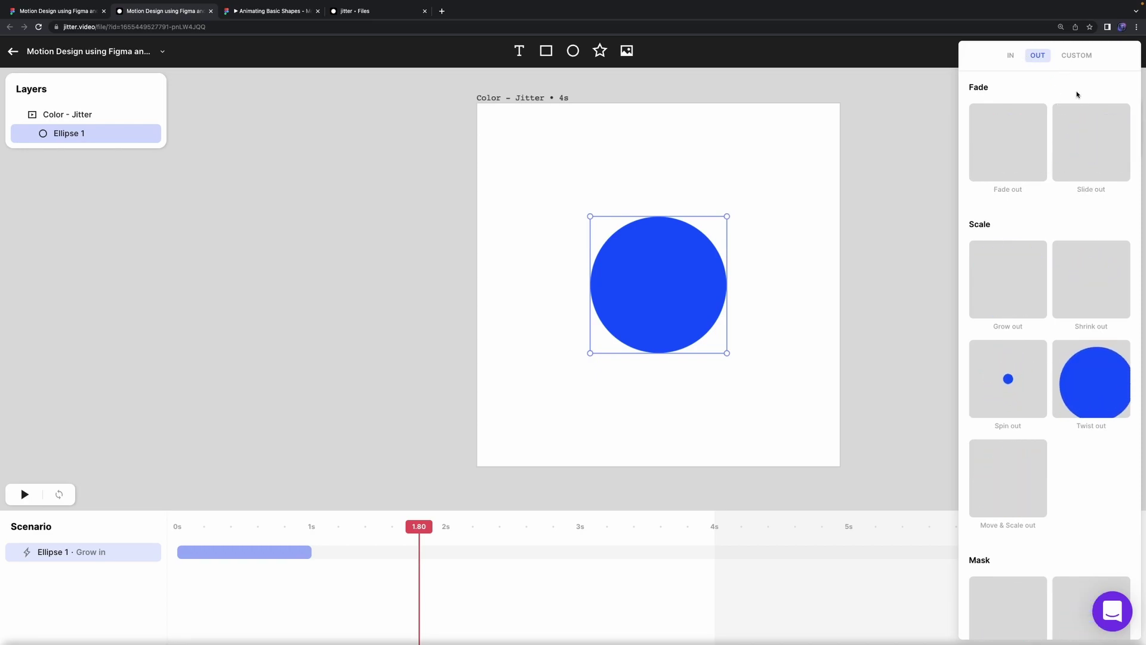
pyautogui.click(1080, 163)
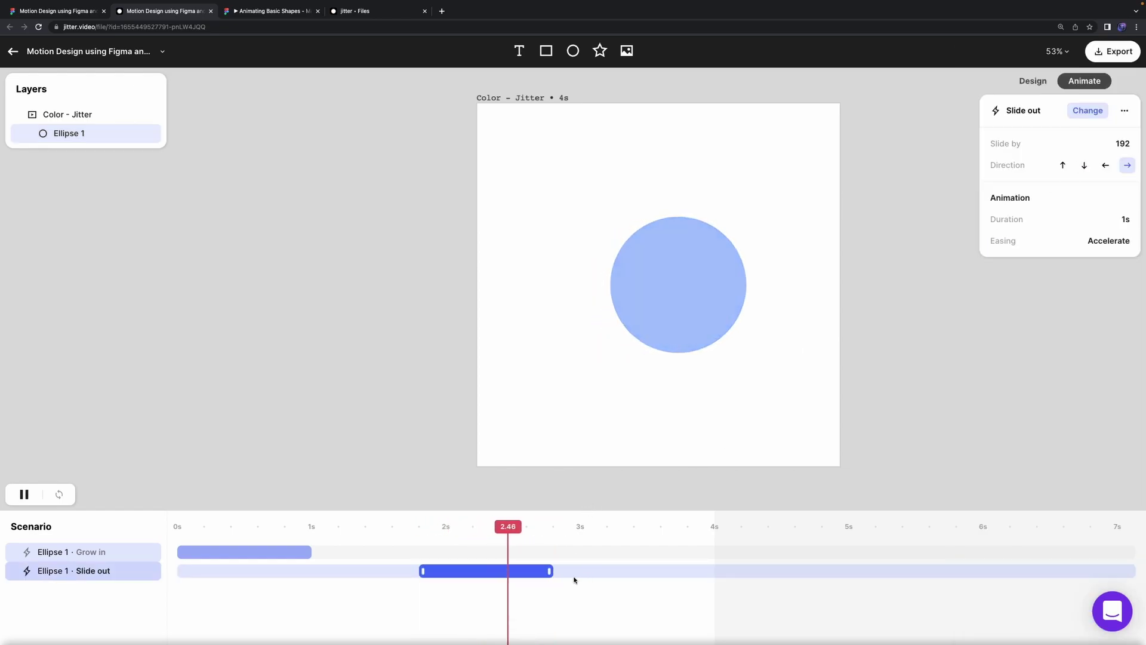
# Step: Play the Grow in and Slide out sequence from 0 s, and delete the Slide out animation
pyautogui.click(419, 468)
pyautogui.moveTo(550, 537); pyautogui.dragTo(163, 521)
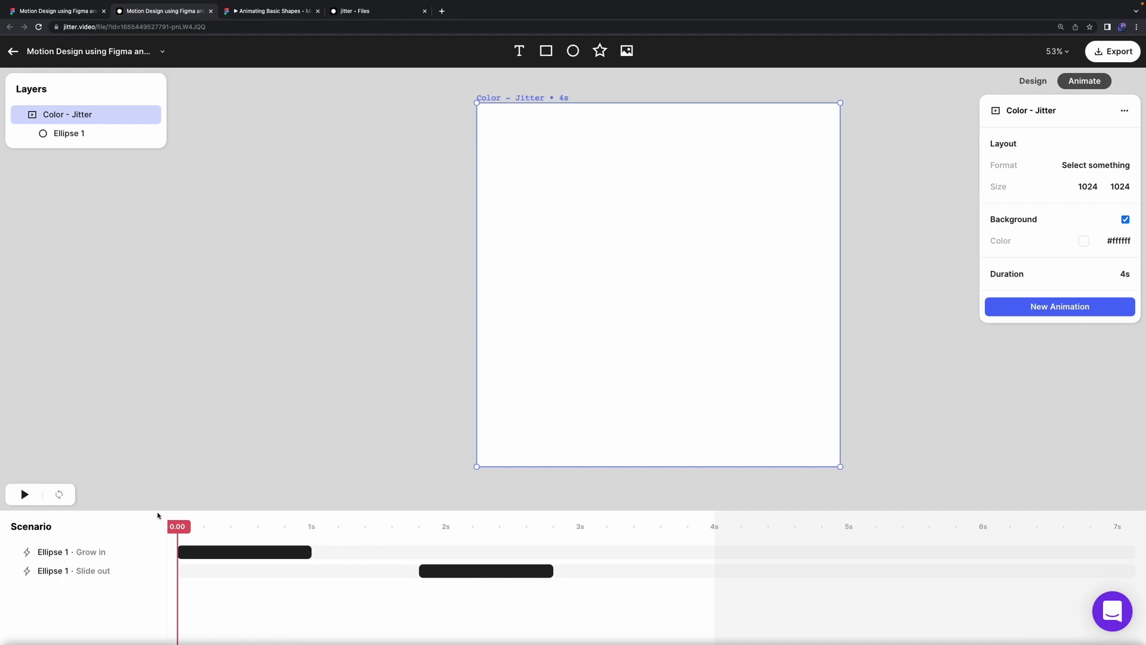
pyautogui.press('space')
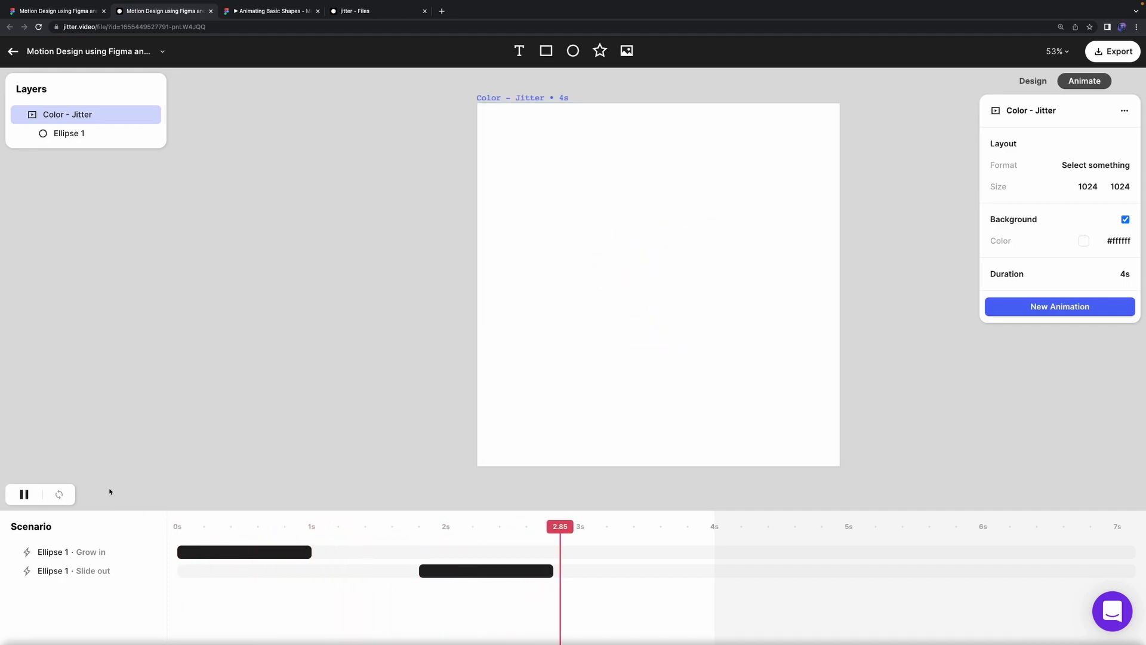
pyautogui.press('space')
pyautogui.click(442, 570)
pyautogui.press('Delete')
# Step: Add a custom Color animation to Ellipse 1 starting at 1 s, where Grow in ends
pyautogui.click(257, 430)
pyautogui.click(710, 287)
pyautogui.moveTo(566, 524); pyautogui.dragTo(312, 531)
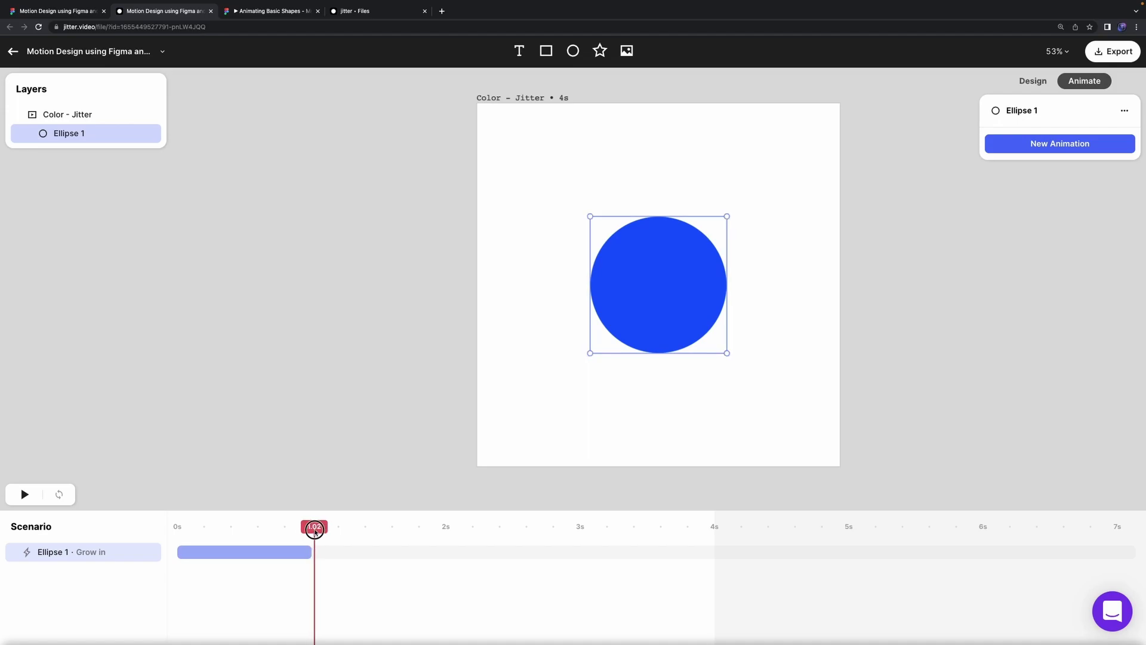
pyautogui.click(1093, 143)
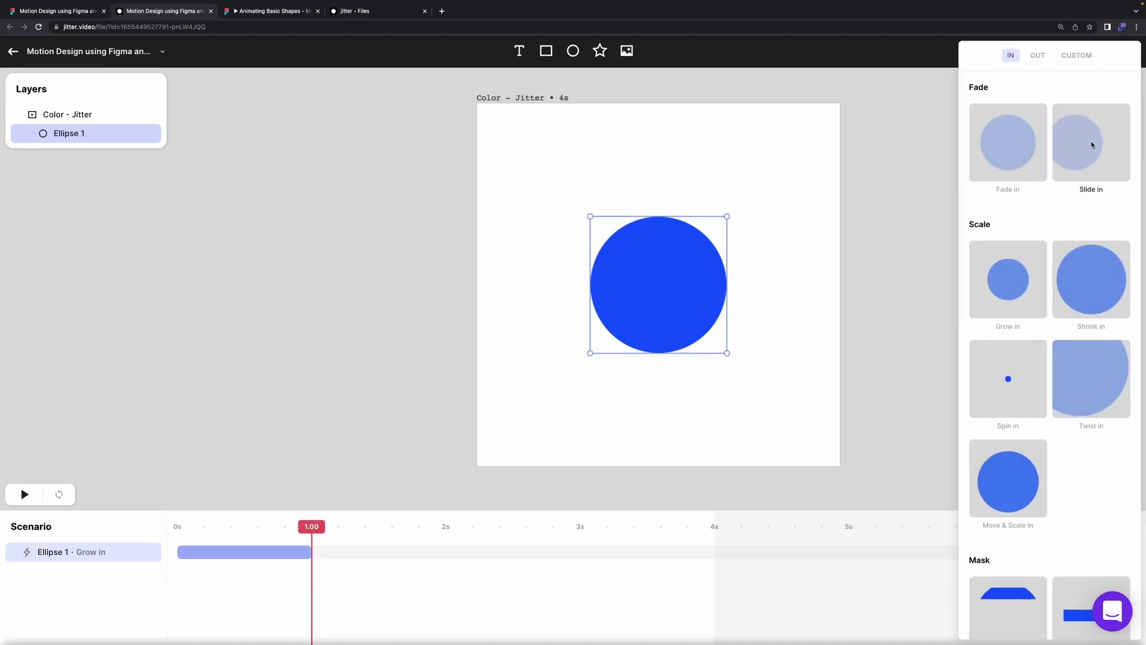
pyautogui.click(1089, 57)
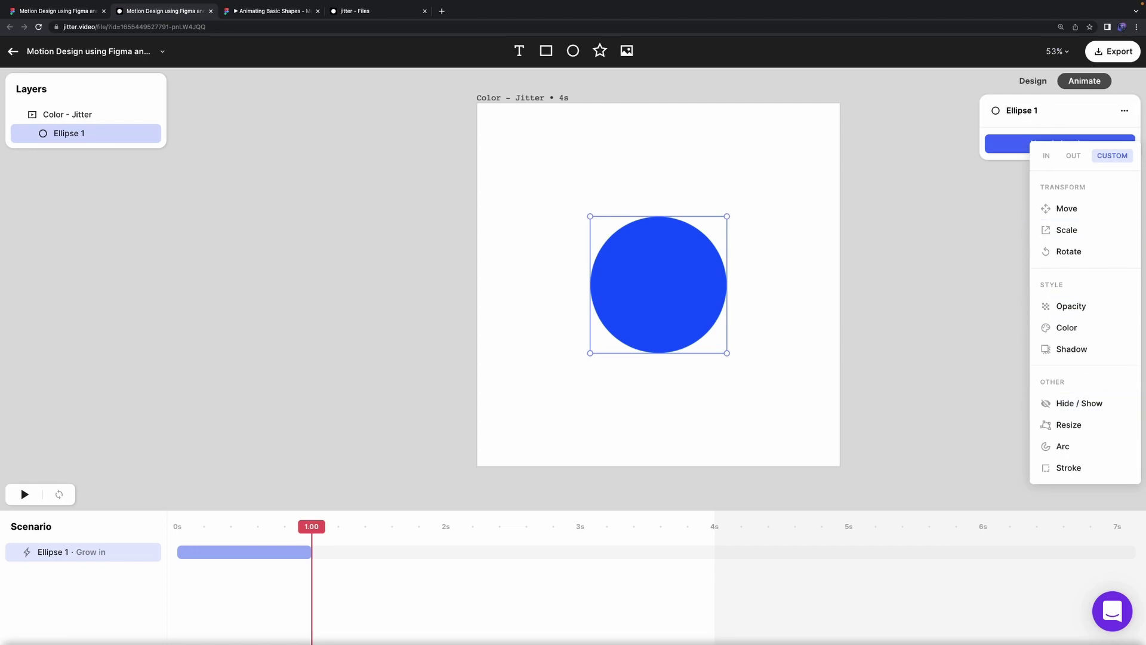
pyautogui.click(1071, 327)
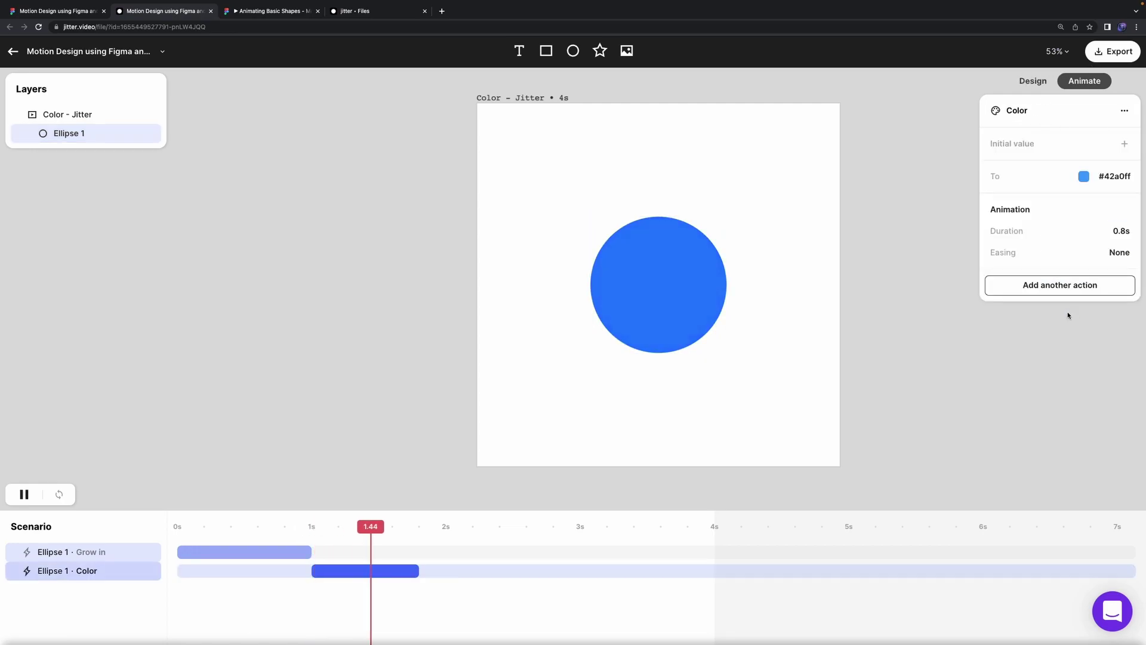
# Step: Set the Color animation's target colour to pure red, #ff0000, with green and blue at 0
pyautogui.click(1085, 178)
pyautogui.moveTo(1026, 290); pyautogui.dragTo(990, 290)
pyautogui.click(1006, 318)
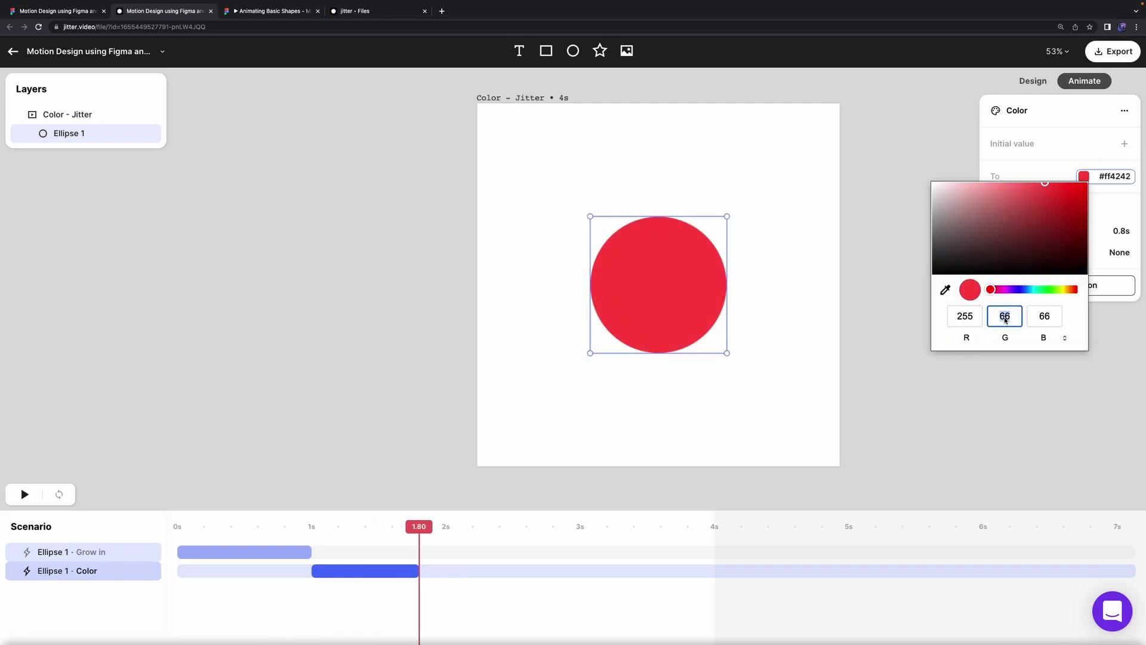
pyautogui.write('0')
pyautogui.press('Tab')
pyautogui.write('0')
pyautogui.press('Escape')
# Step: Rewind to 0 s and play the Grow in and Color animations in sequence
pyautogui.moveTo(423, 527); pyautogui.dragTo(87, 522)
pyautogui.click(154, 453)
pyautogui.press('space')
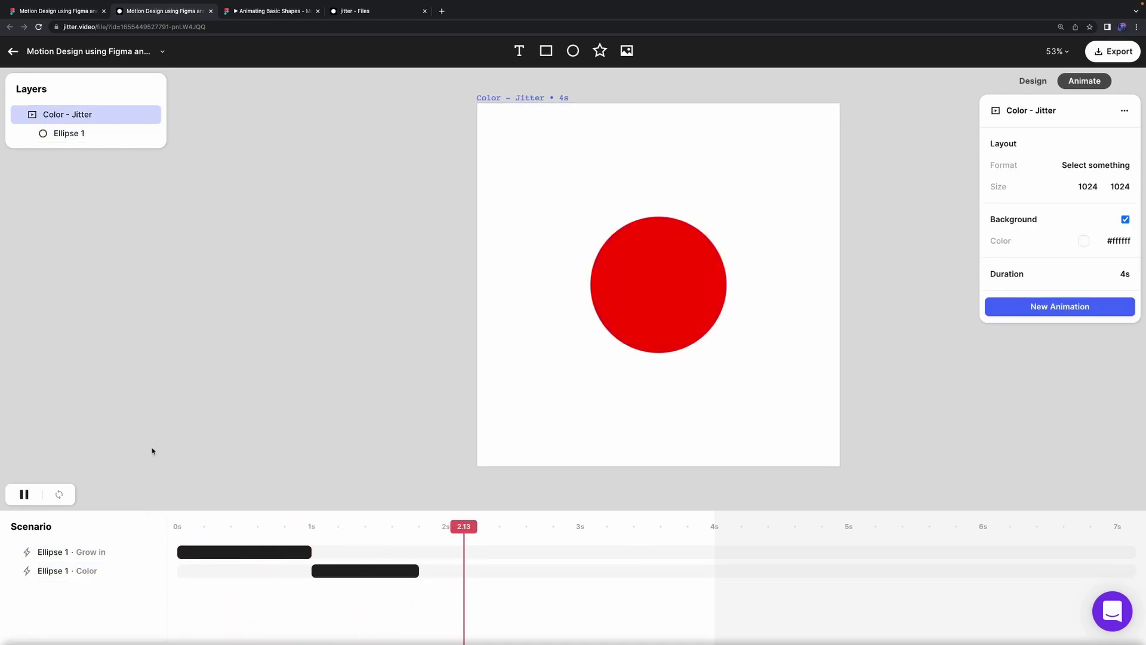
pyautogui.press('space')
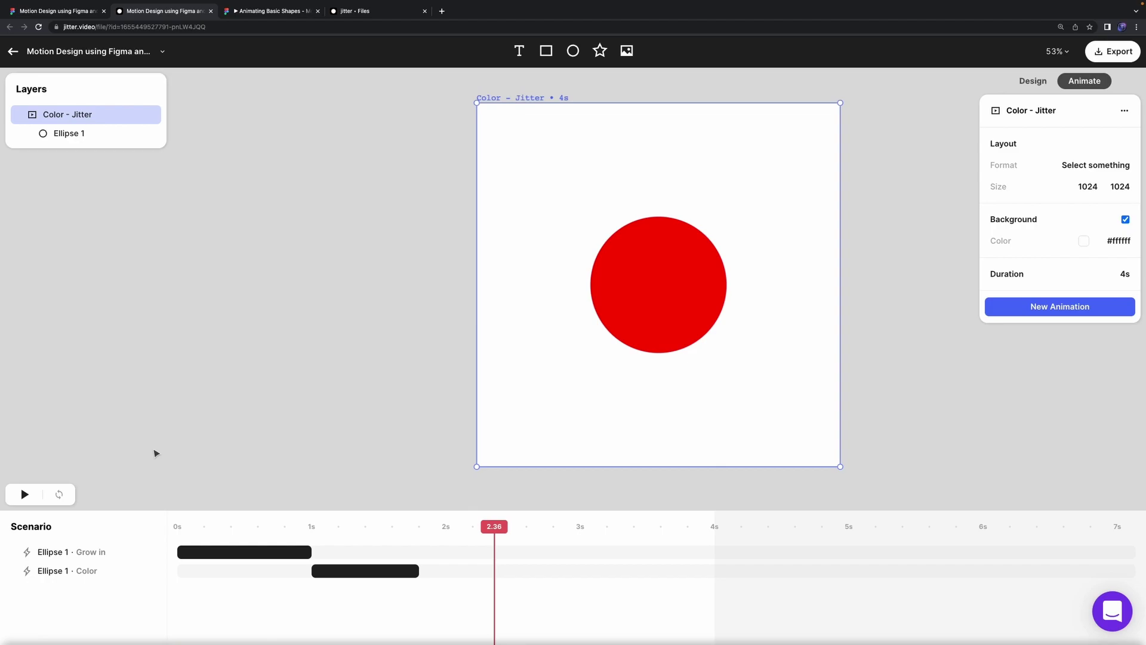
# Step: Try the Bounce and Back easings on Ellipse 1's Color animation
pyautogui.click(399, 570)
pyautogui.click(1106, 253)
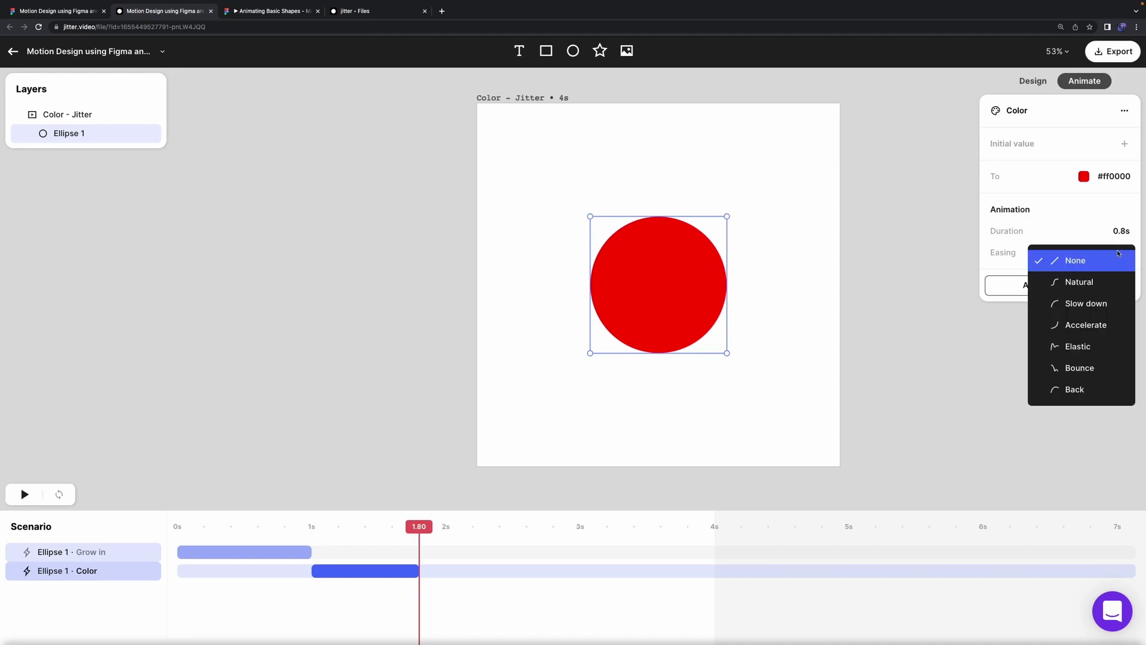
pyautogui.click(1106, 365)
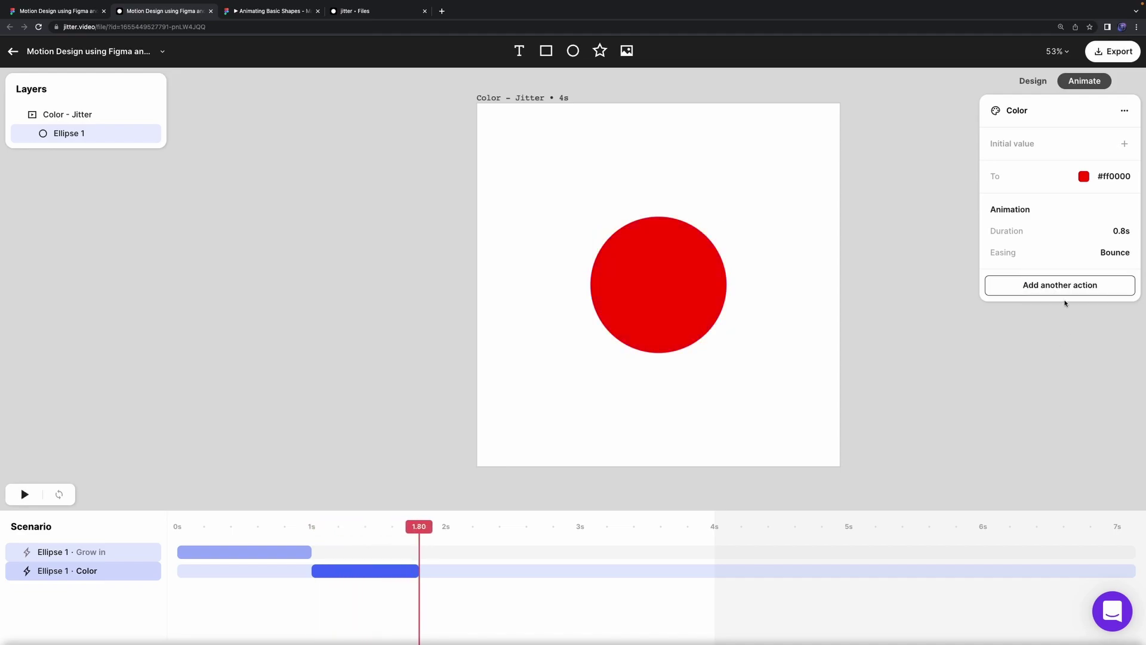
pyautogui.click(1115, 253)
pyautogui.click(1100, 388)
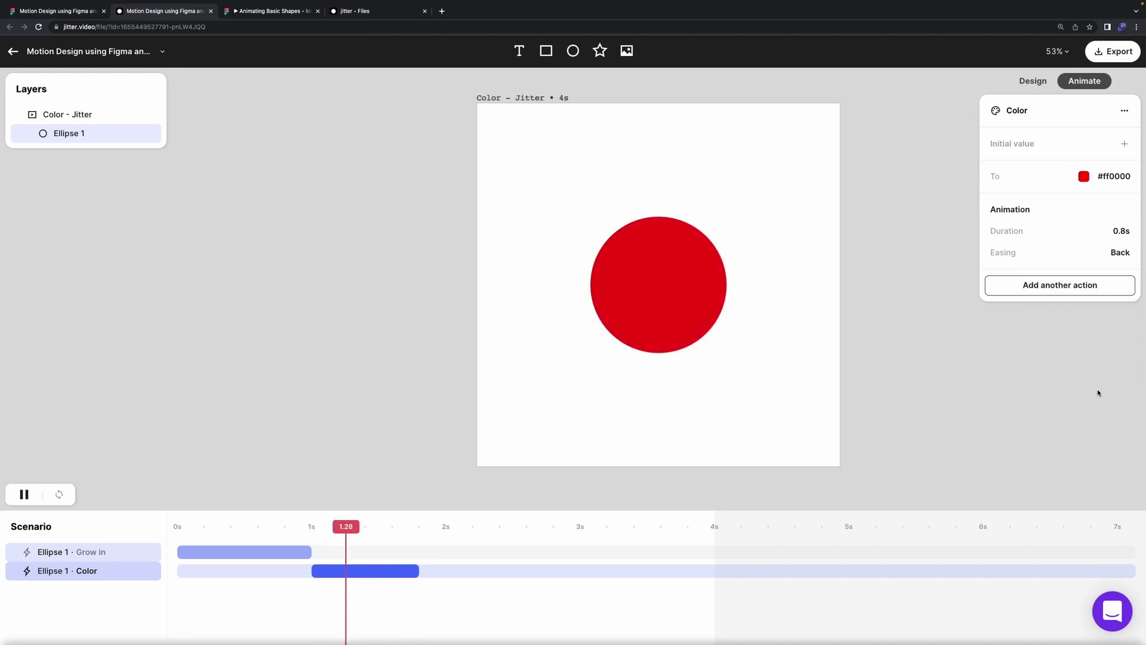
# Step: Try the Accelerate and Elastic easings on Ellipse 1's Color animation
pyautogui.click(1119, 254)
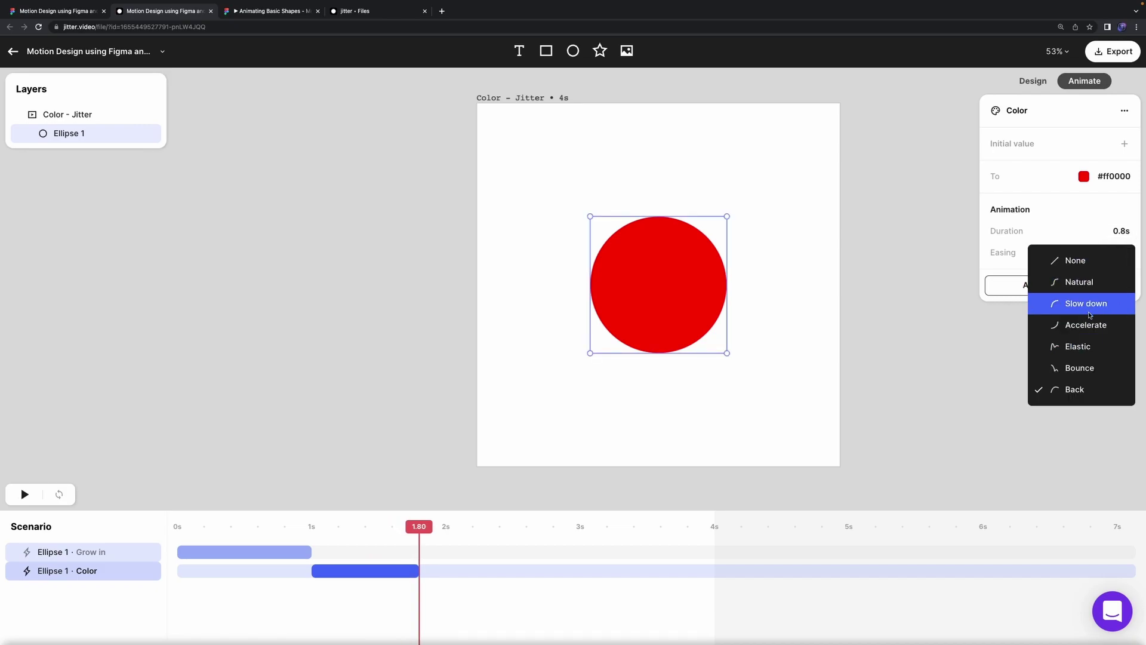
pyautogui.click(1096, 324)
pyautogui.click(1117, 252)
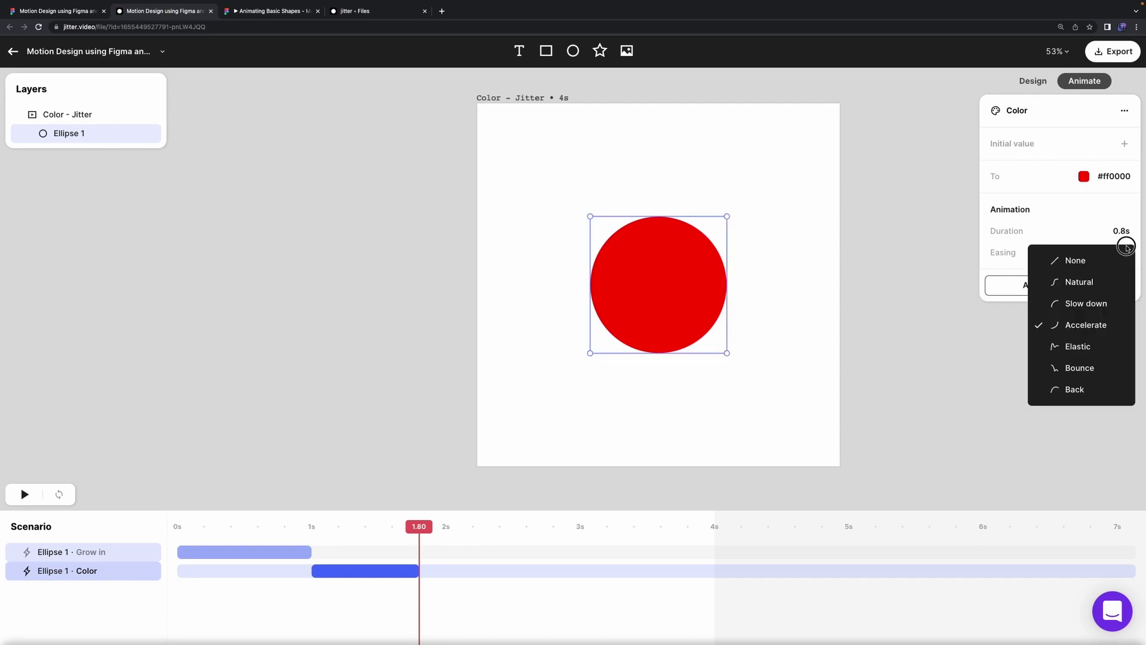
pyautogui.click(1103, 347)
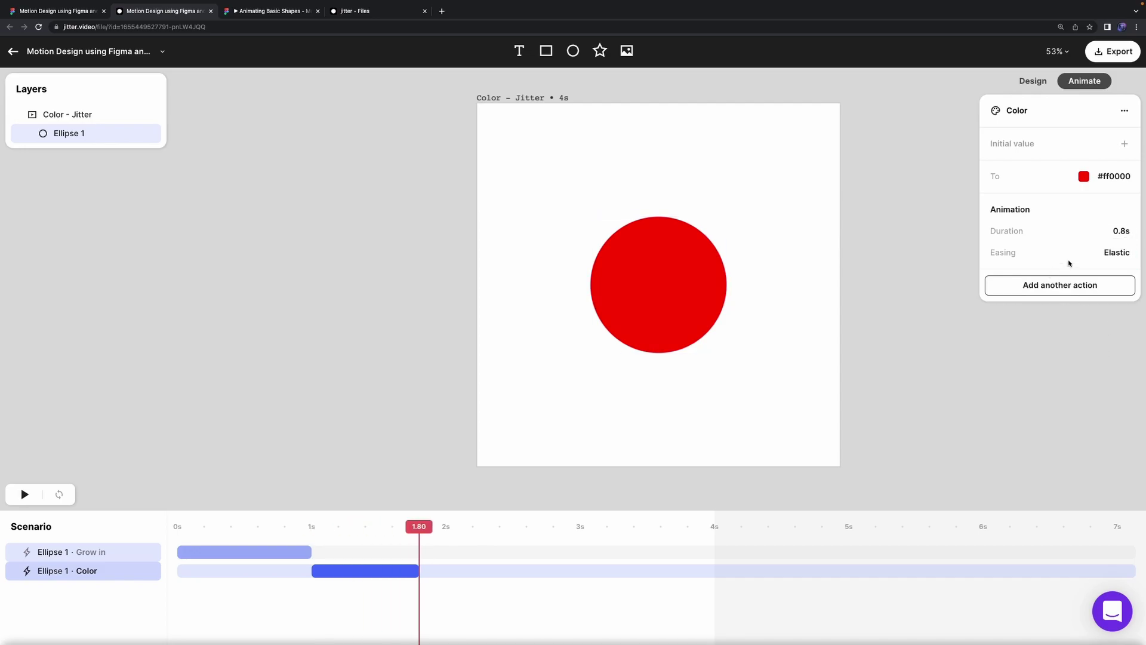
# Step: Replay the Color animation with Elastic easing, and set its easing to Natural
pyautogui.click(1114, 253)
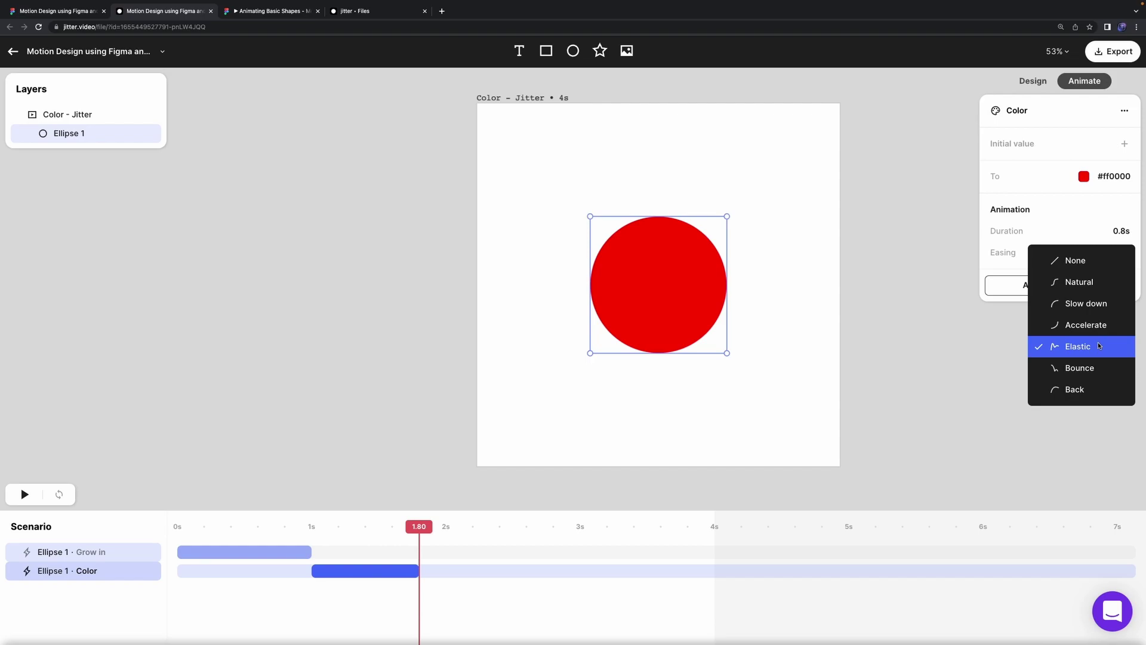
pyautogui.press('Escape')
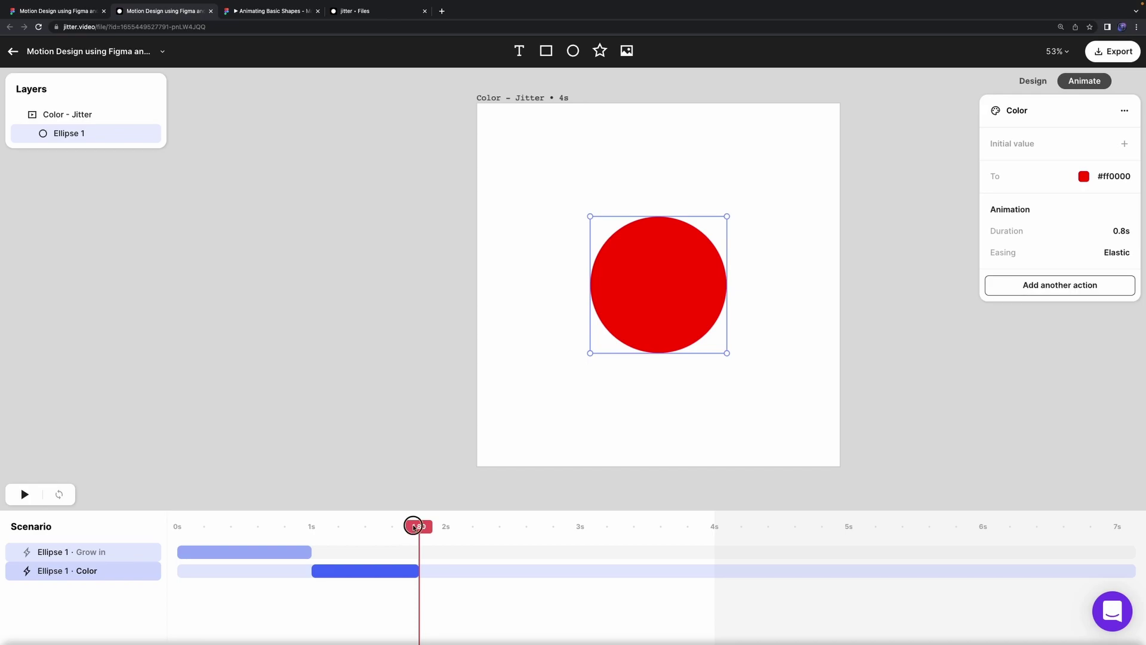
pyautogui.press('space')
pyautogui.click(1078, 253)
pyautogui.click(1075, 282)
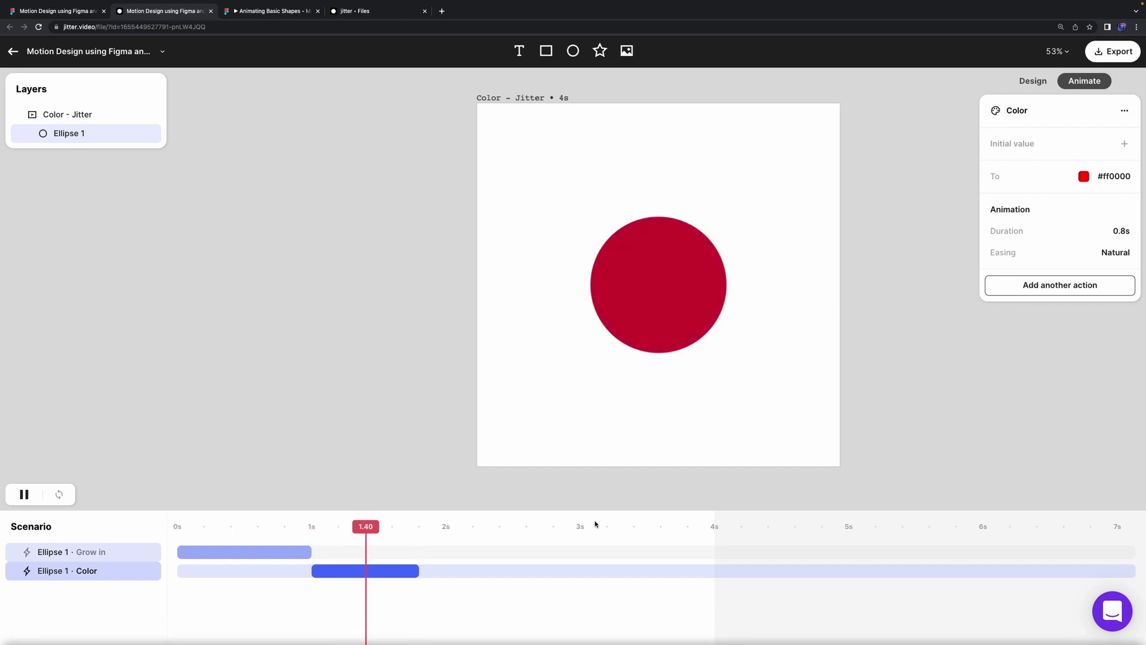
# Step: Play the Grow in and Color animations from 0 s, selecting the Color clip between runs, and pause after the second playback
pyautogui.click(169, 472)
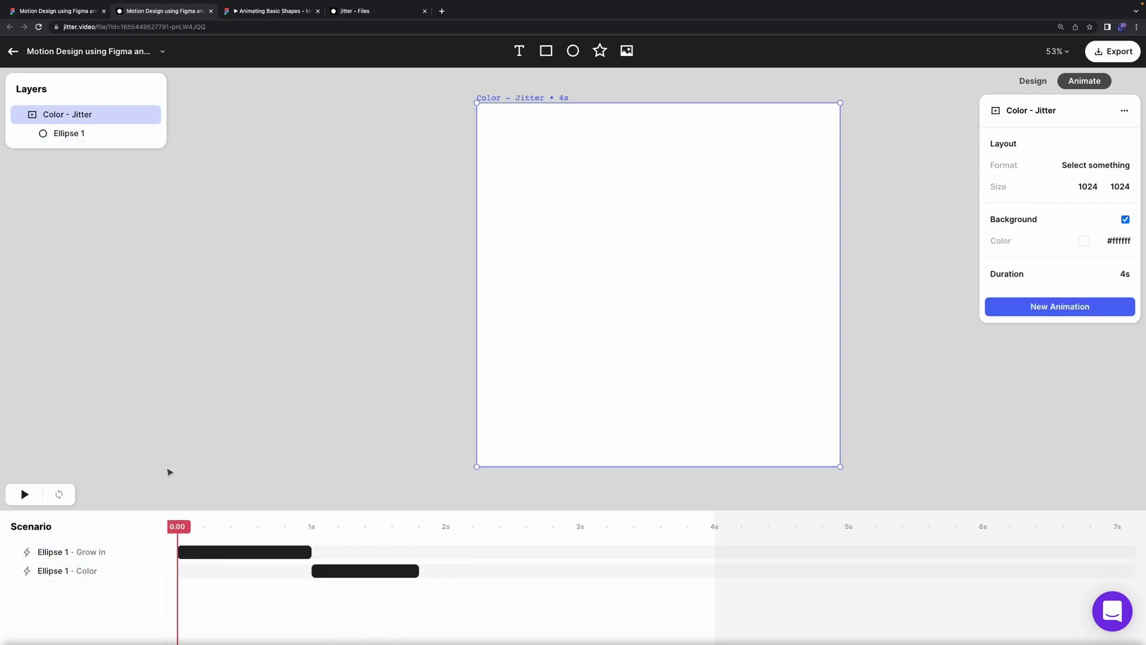
pyautogui.press('space')
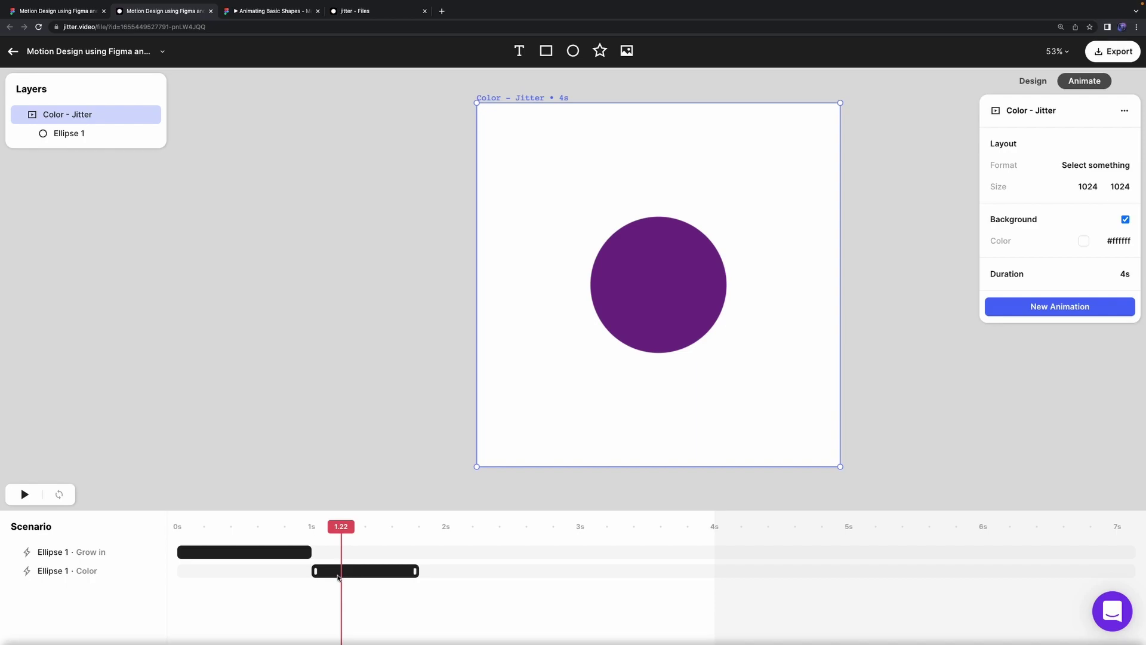
pyautogui.click(336, 573)
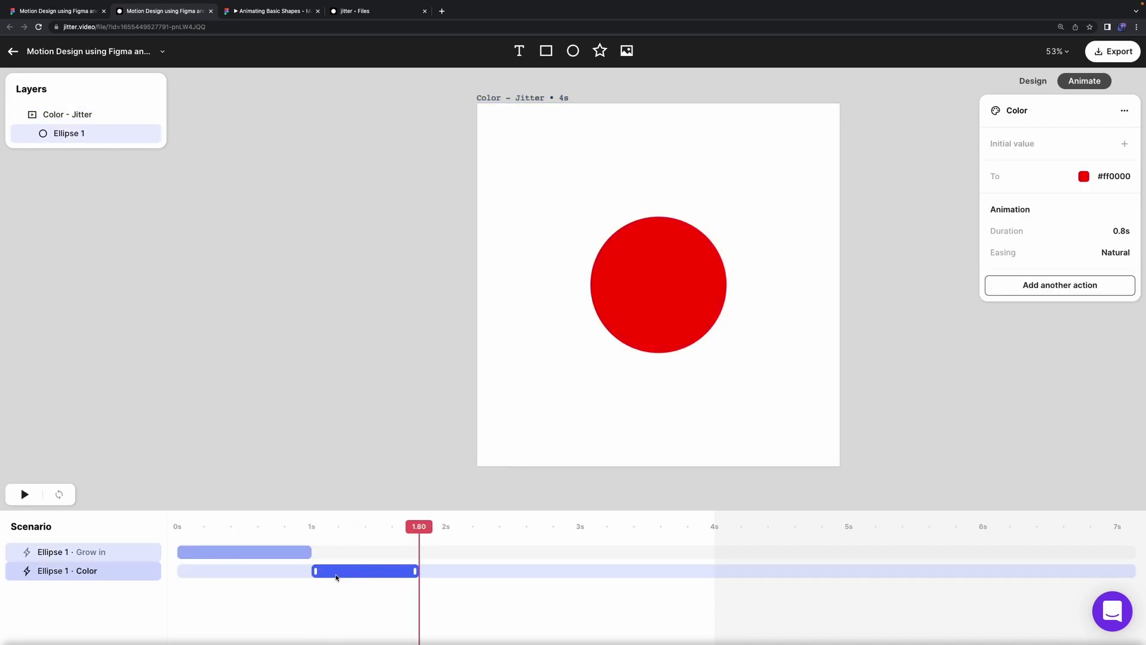
pyautogui.click(327, 489)
pyautogui.click(328, 489)
pyautogui.moveTo(417, 526); pyautogui.dragTo(179, 529)
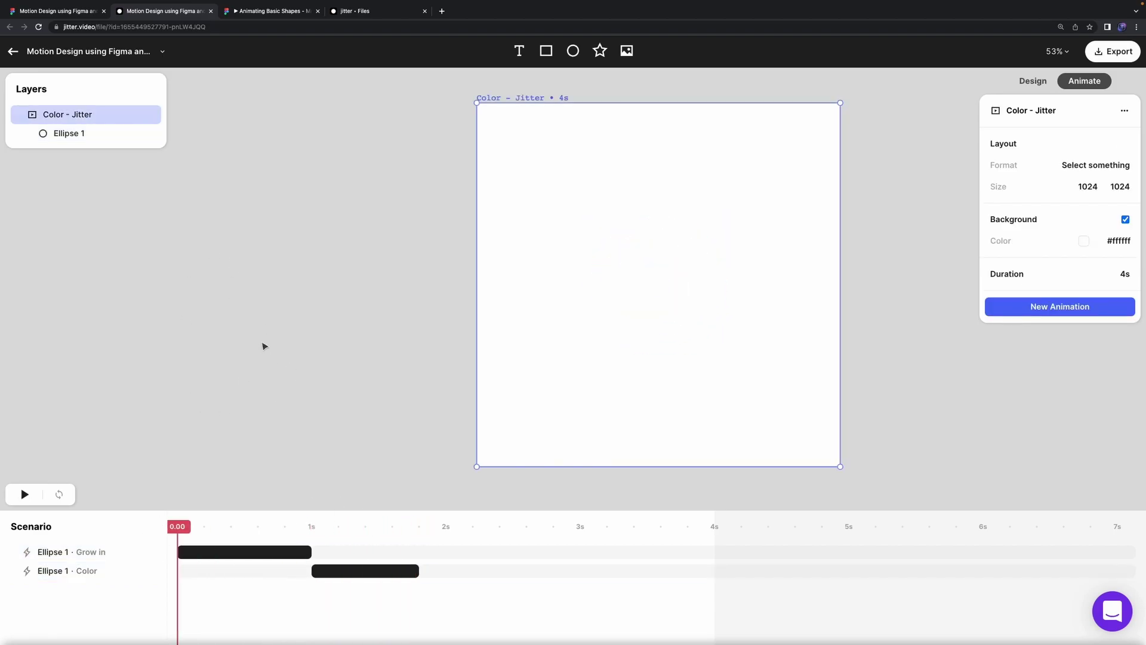
pyautogui.press('space')
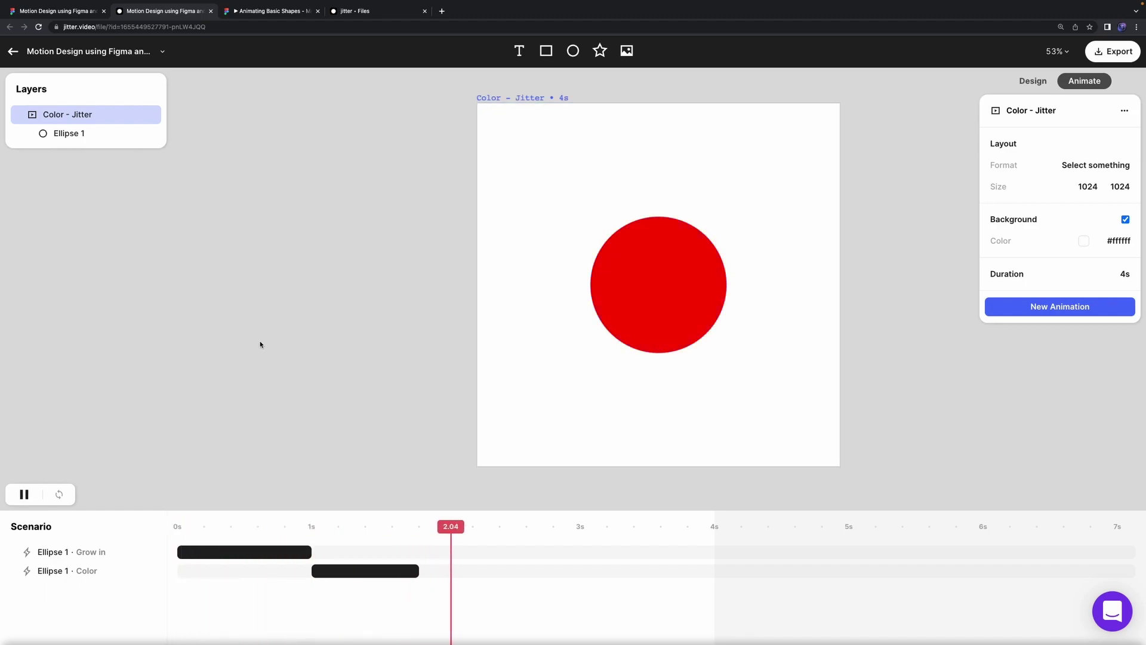
pyautogui.press('space')
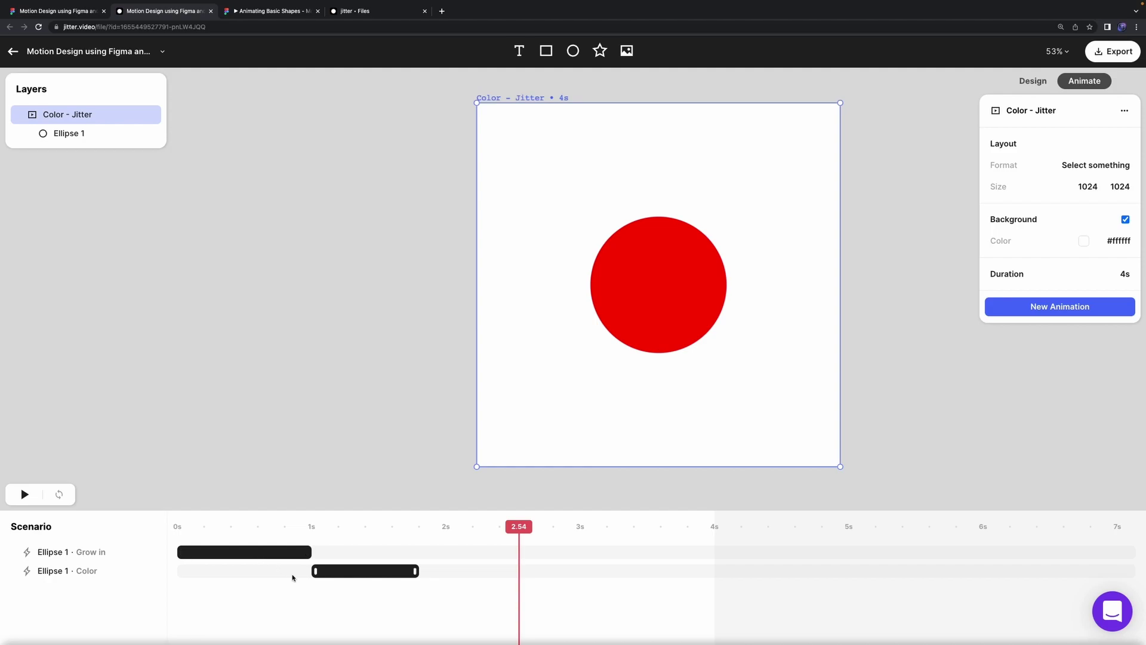
# Step: Move Ellipse 1's Color animation to start at 0 s, extend its duration to 1 s, and play it together with Grow in
pyautogui.moveTo(341, 574); pyautogui.dragTo(197, 578)
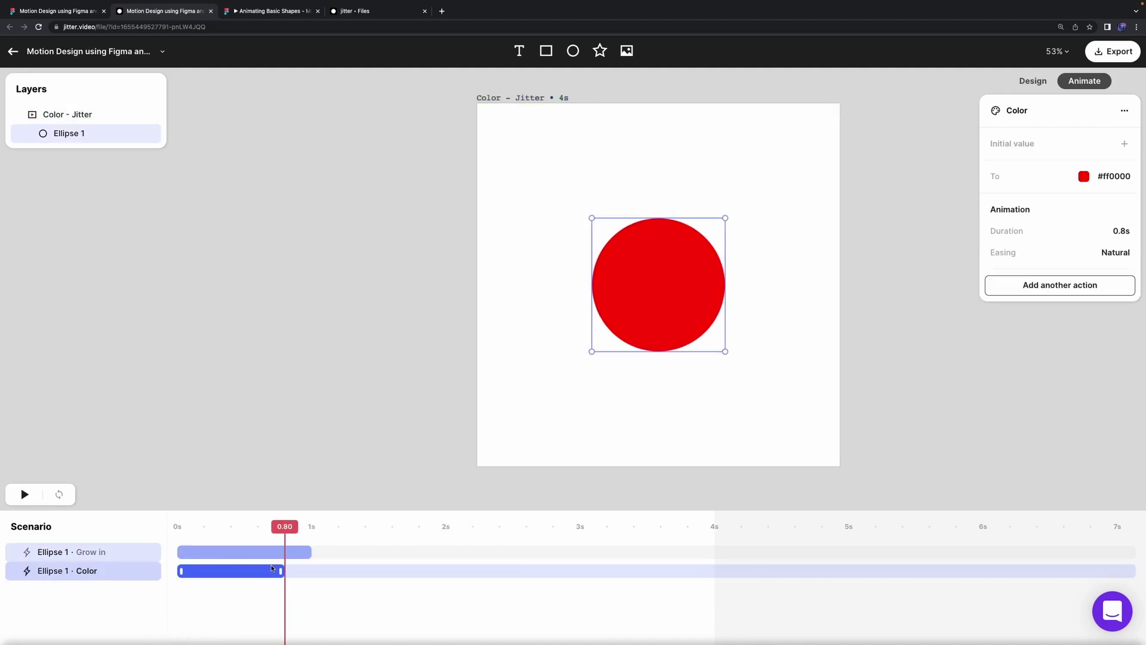
pyautogui.moveTo(286, 571); pyautogui.dragTo(311, 573)
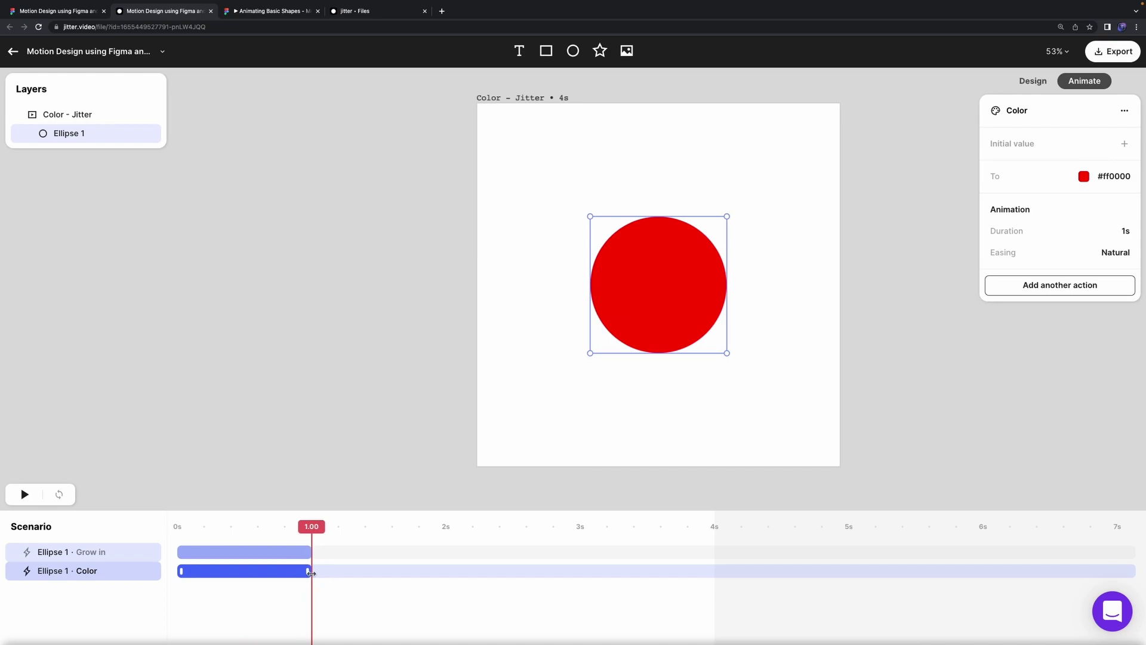
pyautogui.click(233, 554)
pyautogui.moveTo(313, 529); pyautogui.dragTo(176, 529)
pyautogui.press('space')
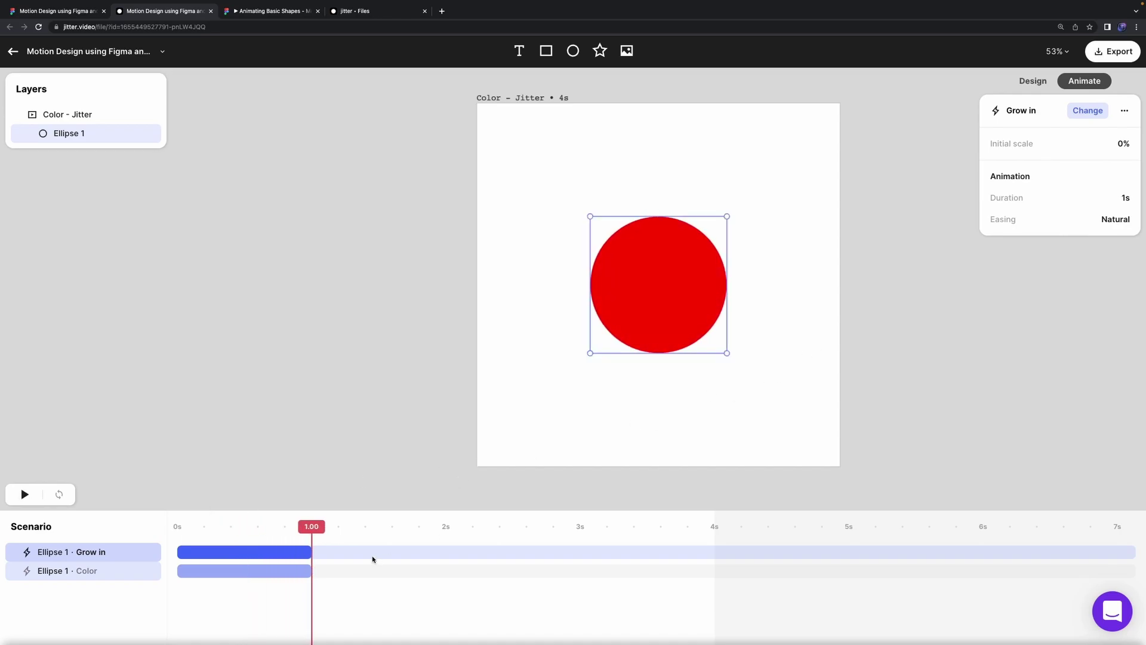
# Step: Set the easing of Ellipse 1's Color animation to None
pyautogui.click(282, 571)
pyautogui.click(1096, 261)
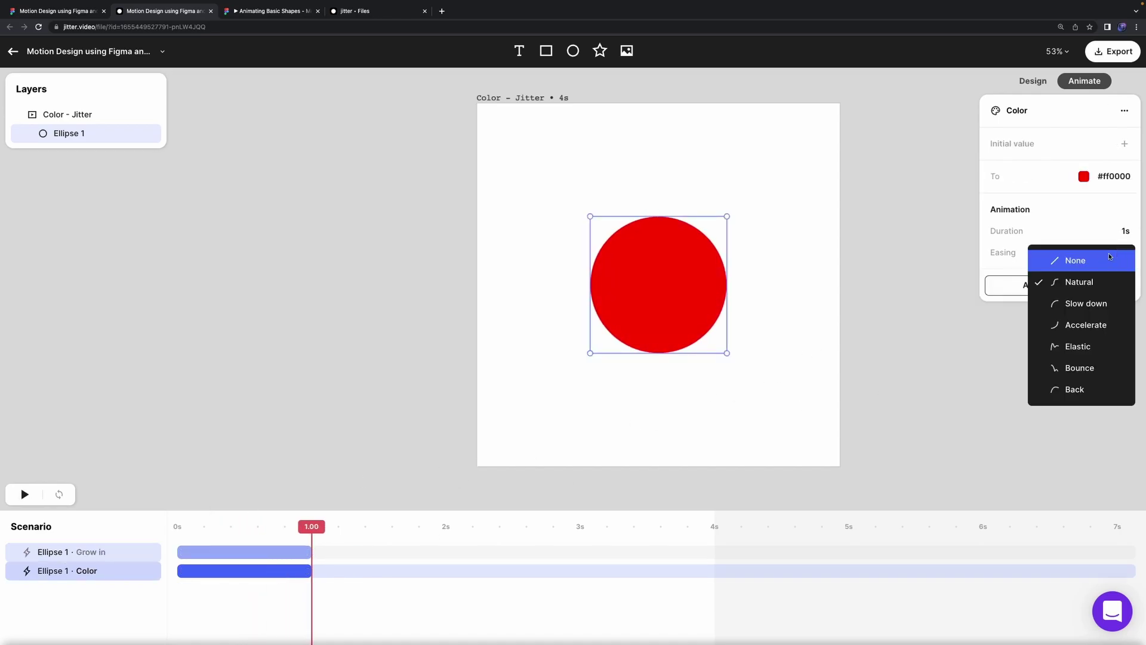
pyautogui.click(1091, 271)
pyautogui.click(1098, 263)
pyautogui.click(1102, 260)
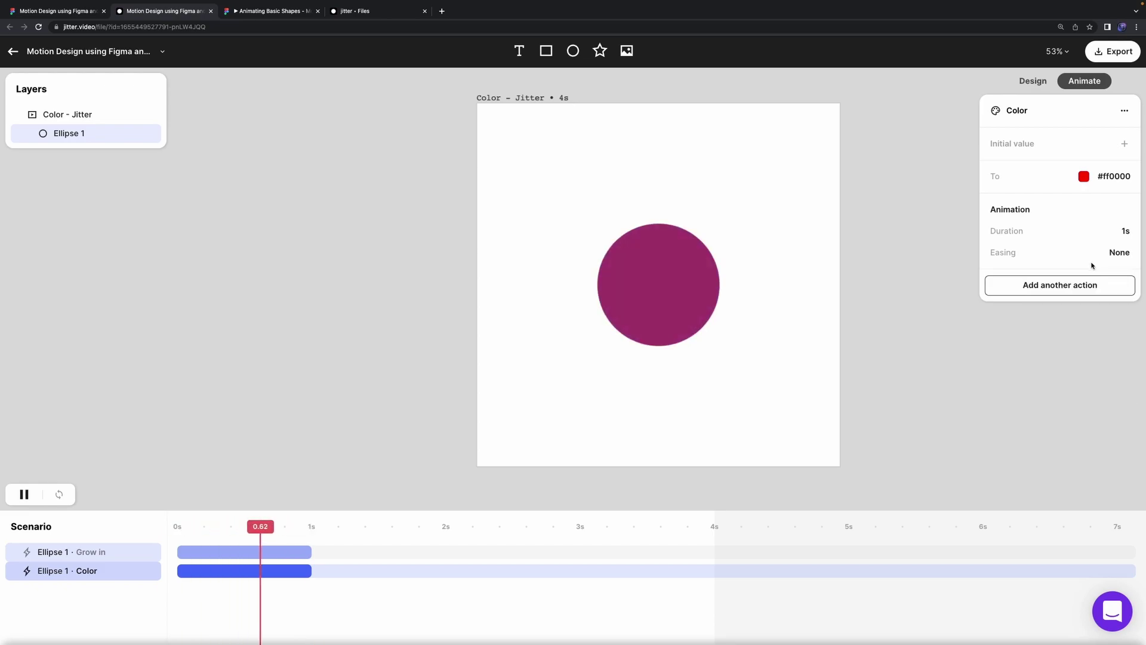
# Step: Trim the Color animation to run from 0.5 s to 1 s, and scrub the playhead back to about 1 s
pyautogui.moveTo(180, 572); pyautogui.dragTo(246, 575)
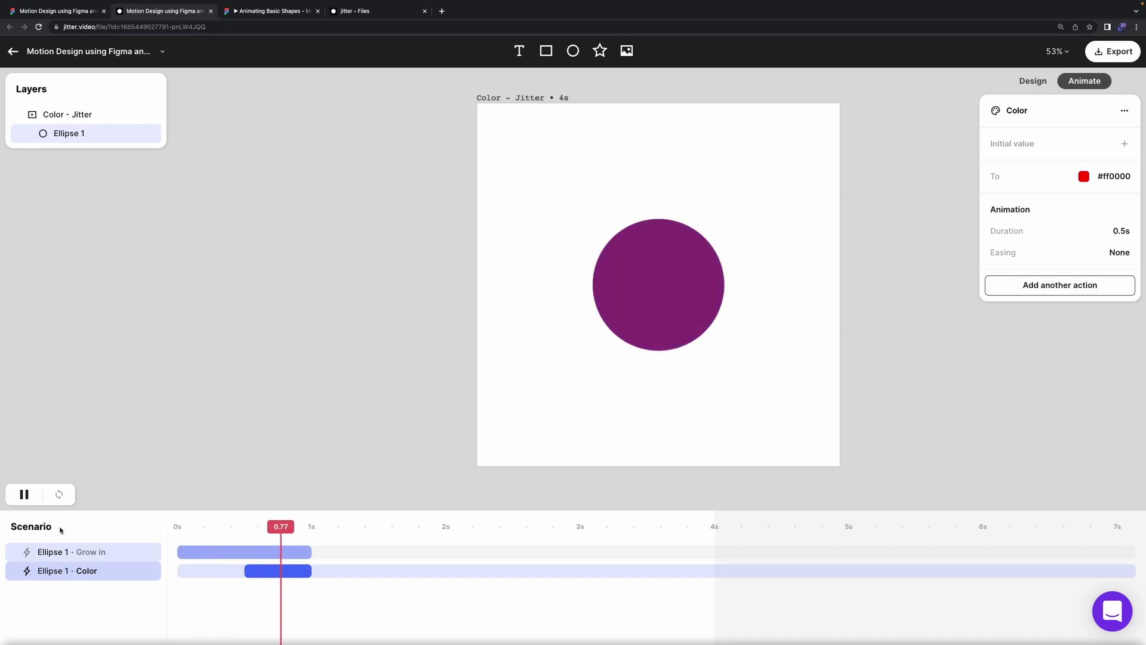
pyautogui.click(619, 553)
pyautogui.moveTo(699, 532); pyautogui.dragTo(308, 520)
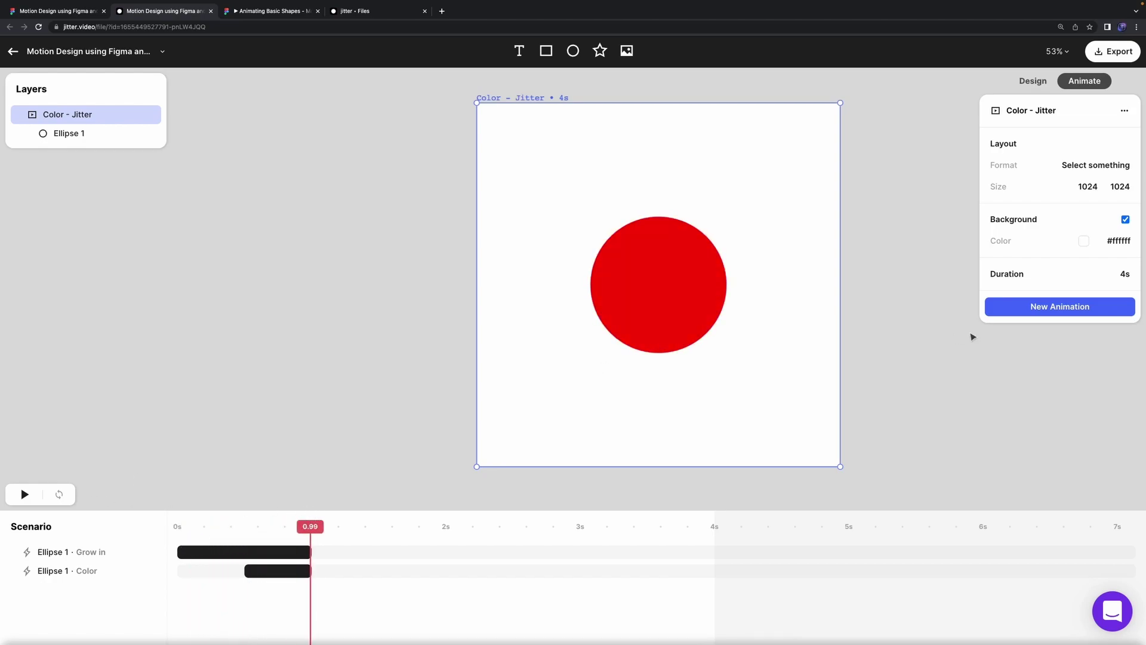
# Step: Add a Spin out exit animation to Ellipse 1 and change it to Shrink out
pyautogui.click(153, 134)
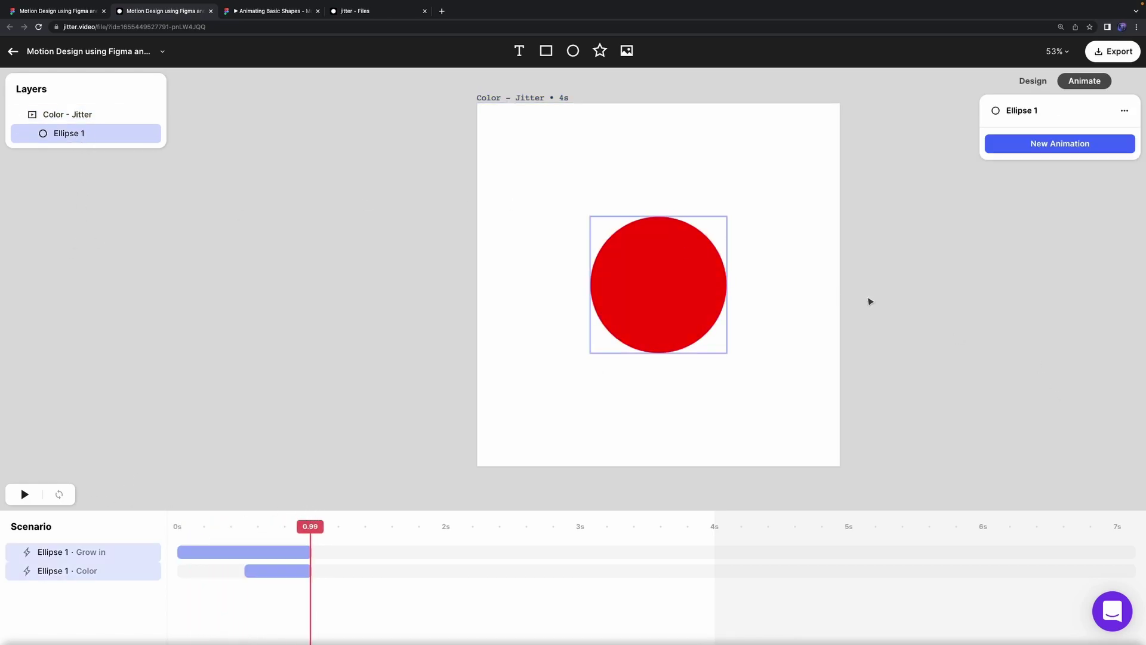
pyautogui.click(1044, 151)
pyautogui.click(1037, 55)
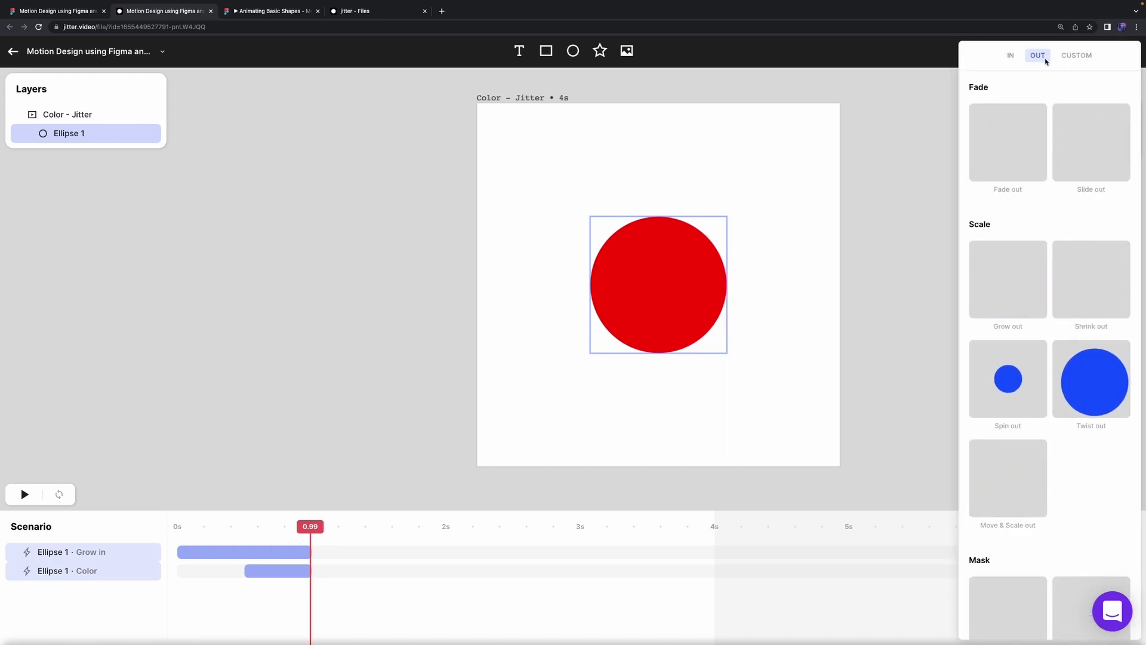
pyautogui.scroll(-4, 1041, 325)
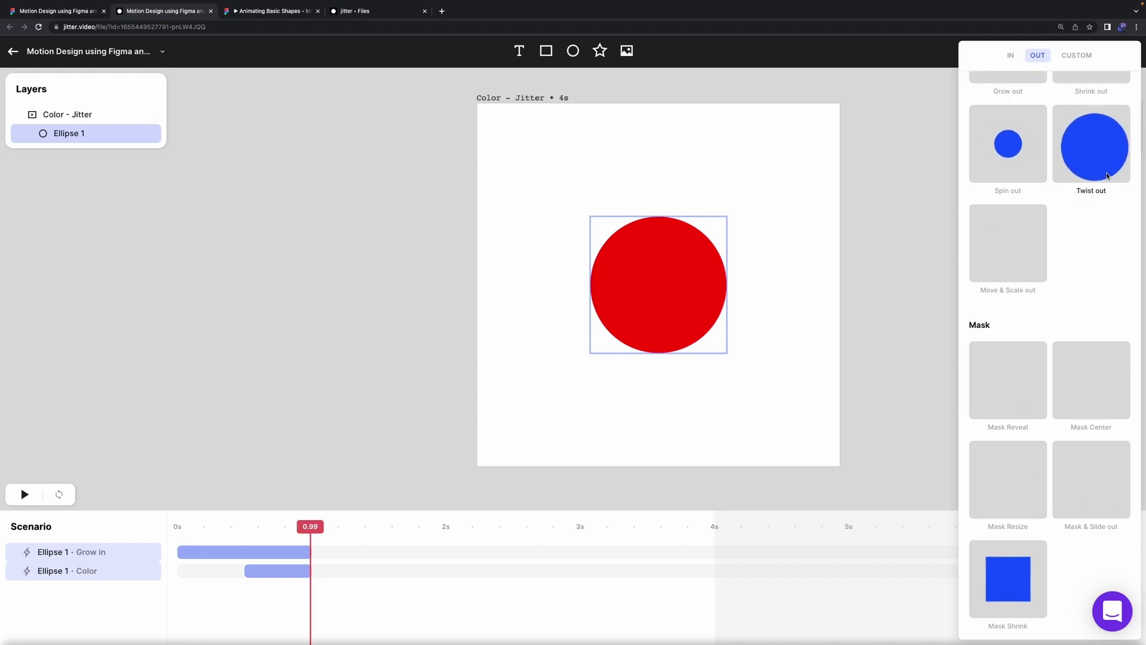
pyautogui.click(1026, 173)
pyautogui.click(1084, 110)
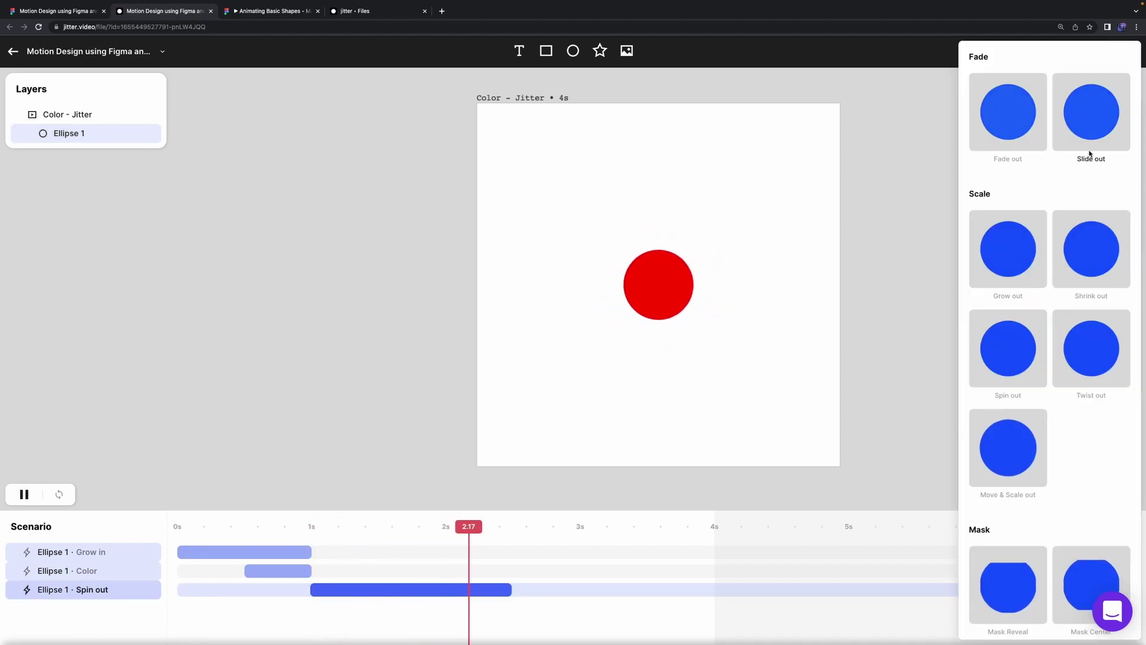
pyautogui.click(1097, 262)
# Step: Move the Shrink out animation to start at 2.5 s and set its duration to 0.5 s
pyautogui.moveTo(450, 589); pyautogui.dragTo(653, 588)
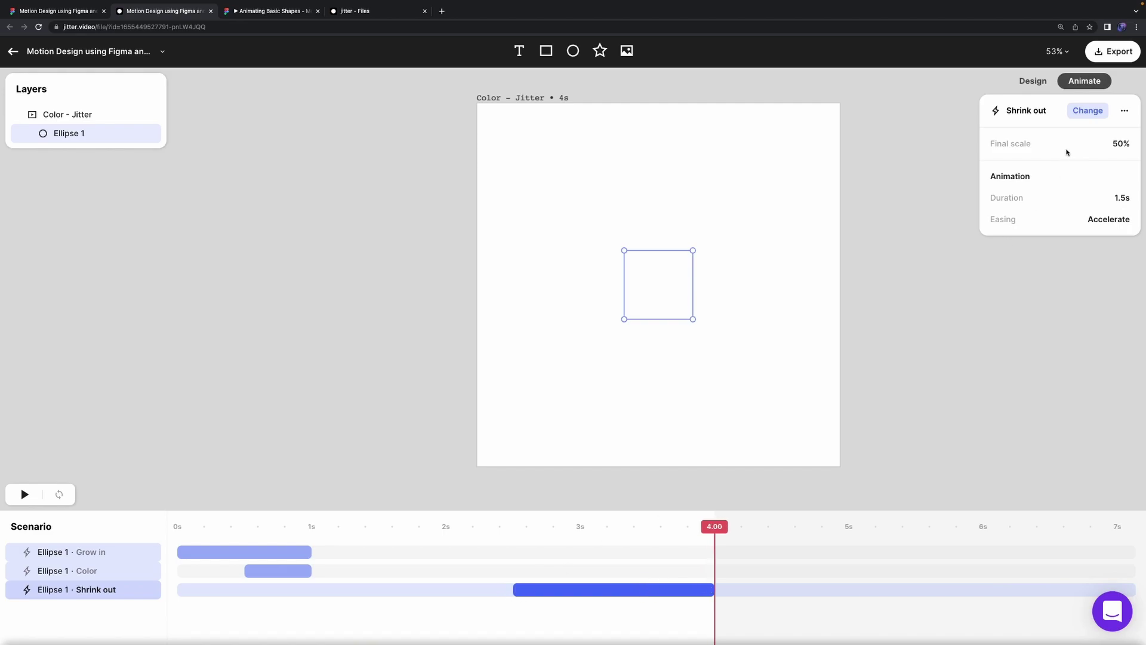
pyautogui.press('space')
pyautogui.write('5')
pyautogui.press('Return')
pyautogui.click(541, 581)
pyautogui.click(541, 585)
# Step: Try a 1 s duration for the Color - Jitter artboard, and set it to 2 s
pyautogui.click(1067, 340)
pyautogui.click(1125, 273)
pyautogui.write('1')
pyautogui.press('Return')
pyautogui.click(1128, 274)
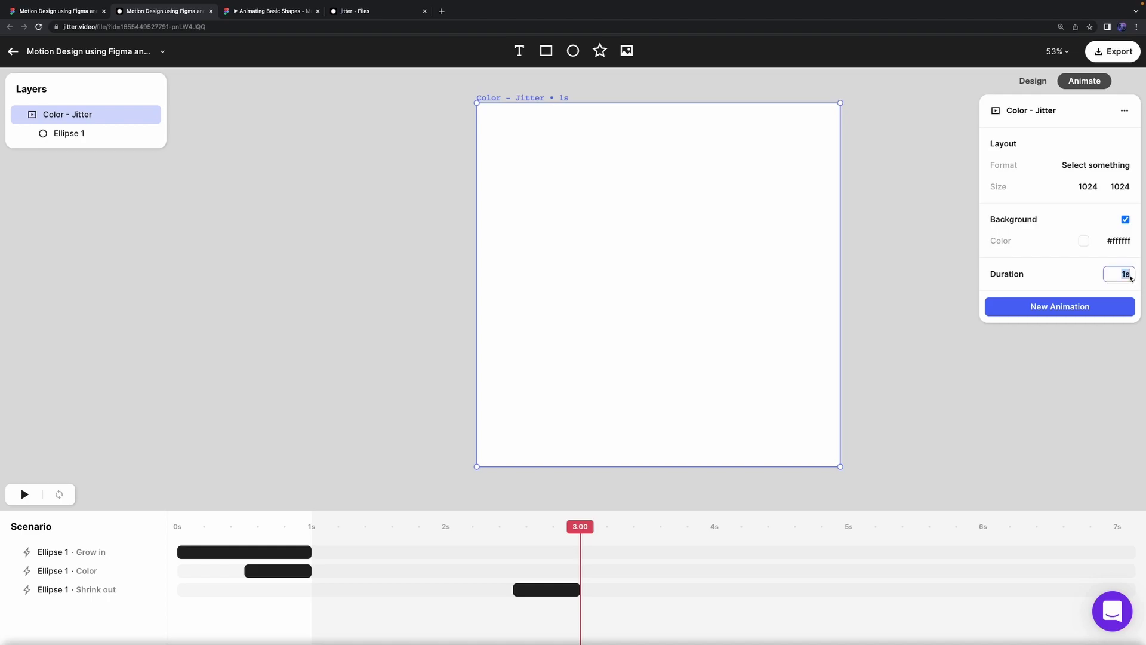
pyautogui.click(1121, 279)
pyautogui.press('Return')
# Step: Move the Shrink out animation to run from 1.5 s to 2 s, and select the Color - Jitter artboard
pyautogui.moveTo(585, 581); pyautogui.dragTo(424, 590)
pyautogui.click(611, 580)
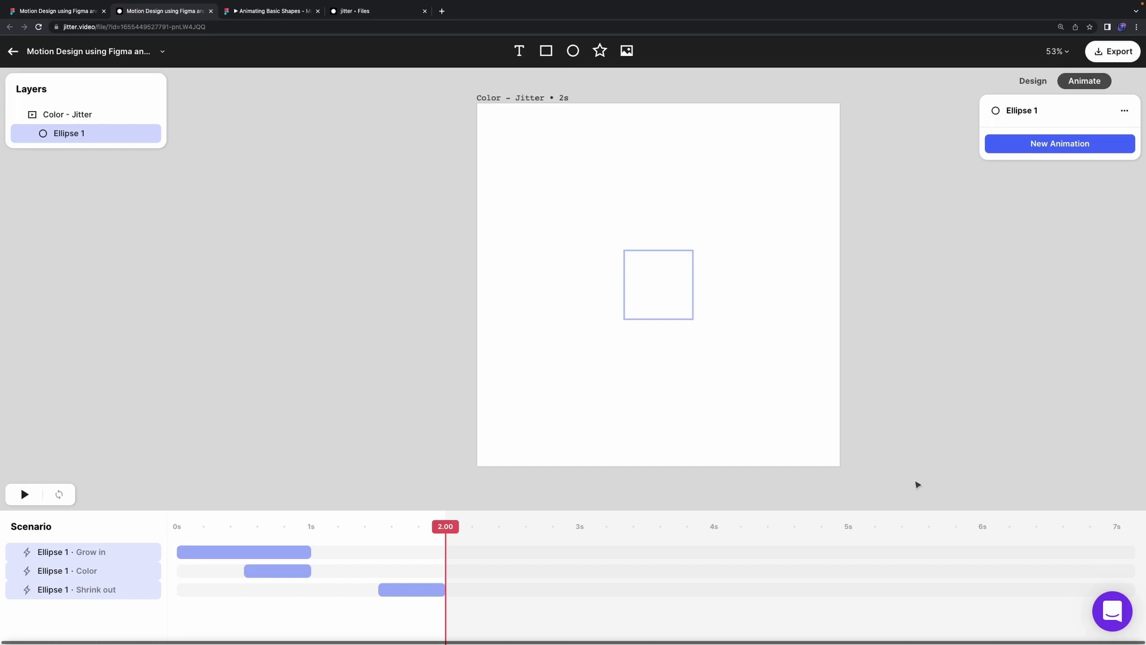
pyautogui.click(931, 394)
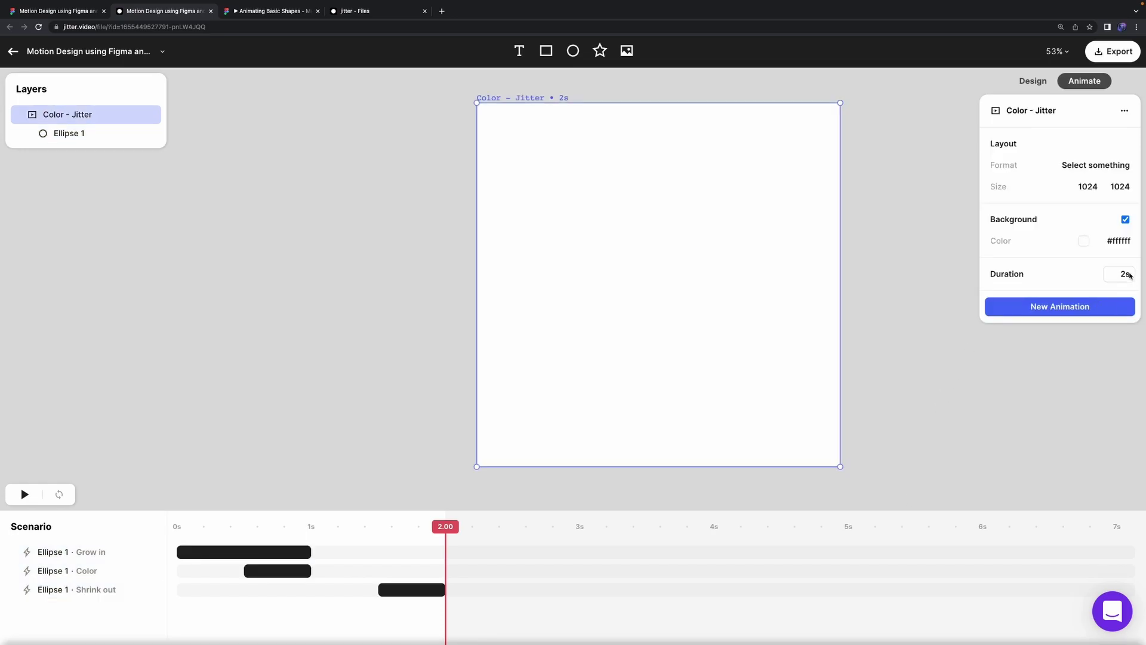
# Step: Try the Desktop and 1080p formats on the Color - Jitter artboard, and restore its 1024 × 1024 size
pyautogui.click(1100, 163)
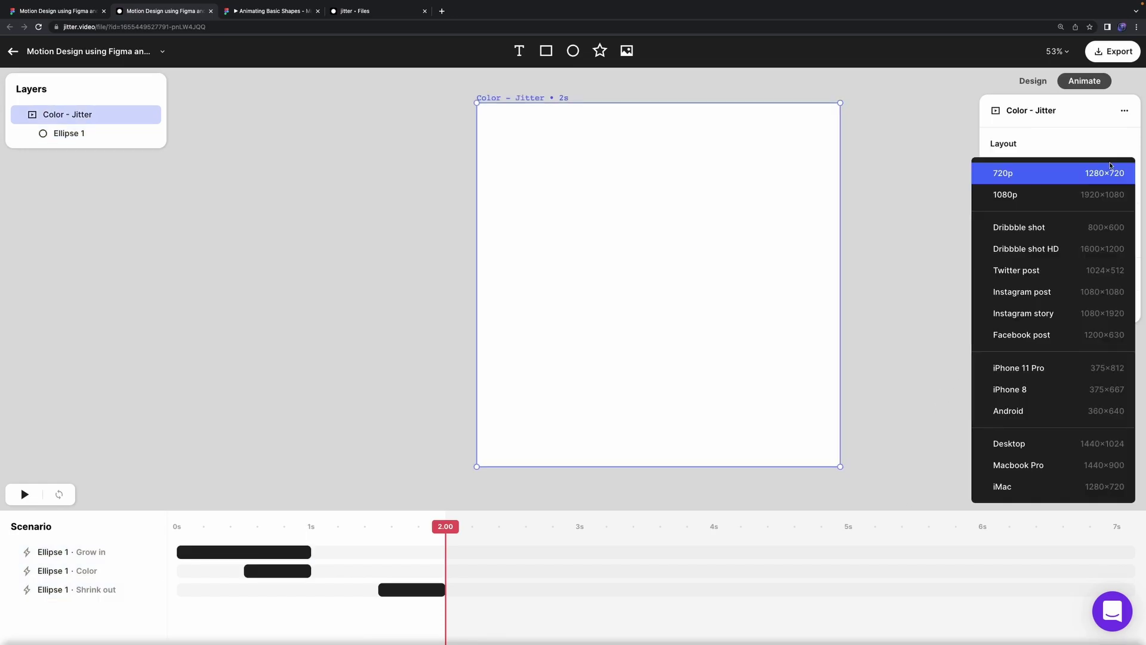
pyautogui.click(1100, 148)
pyautogui.click(1105, 163)
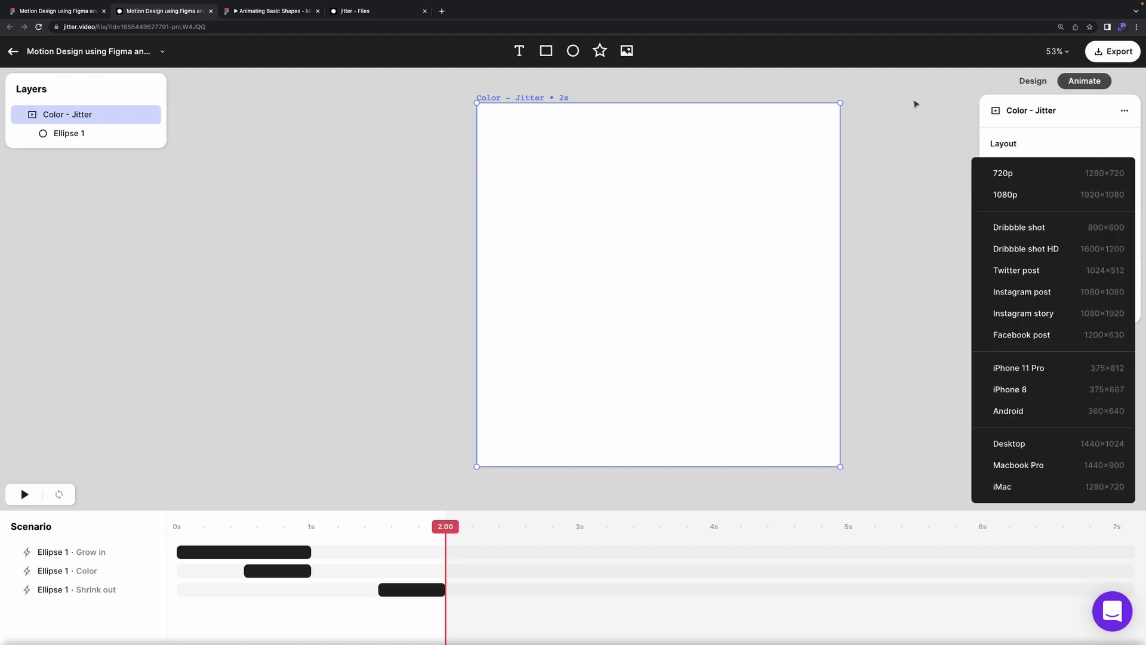
pyautogui.click(1023, 444)
pyautogui.click(1109, 166)
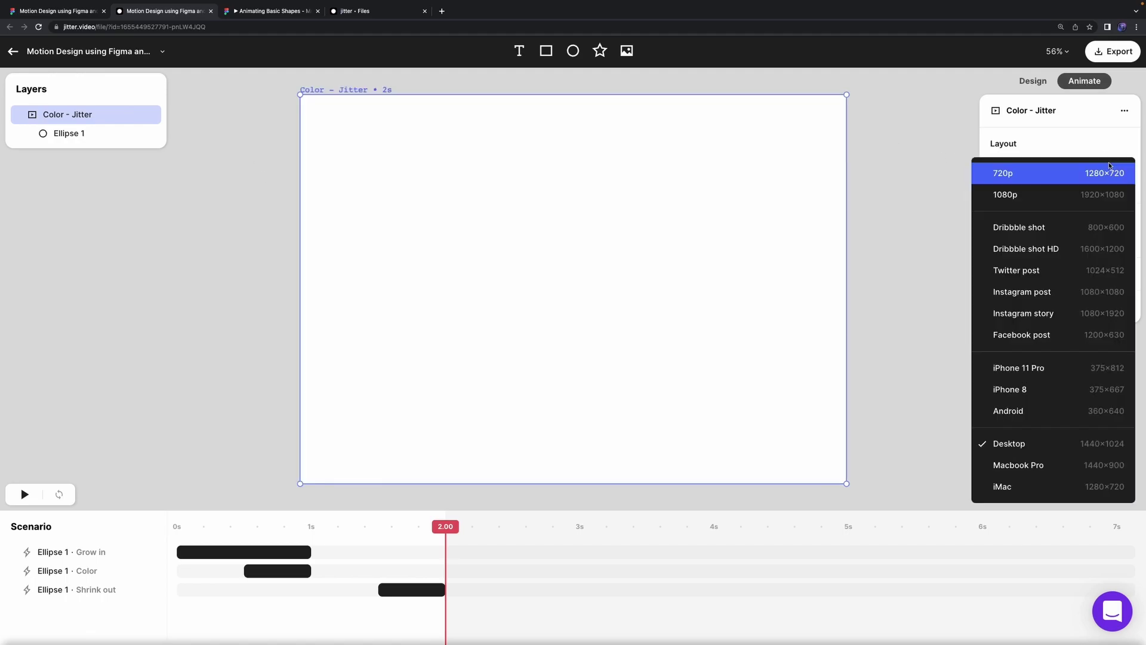
pyautogui.click(1068, 194)
pyautogui.moveTo(450, 526); pyautogui.dragTo(173, 564)
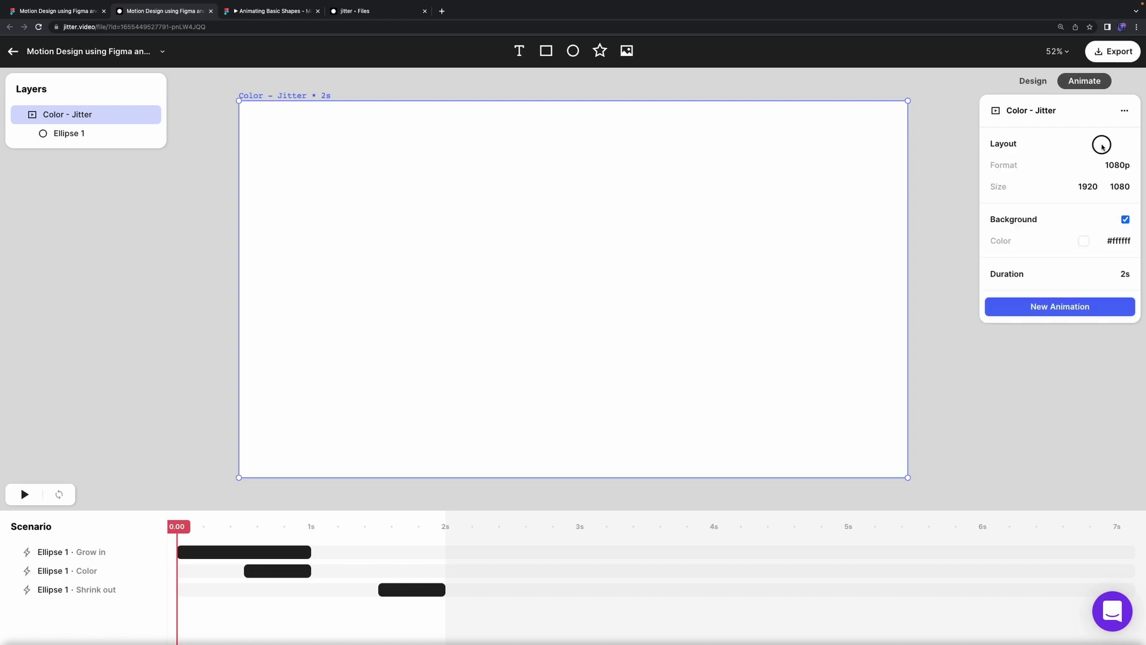
pyautogui.click(1086, 165)
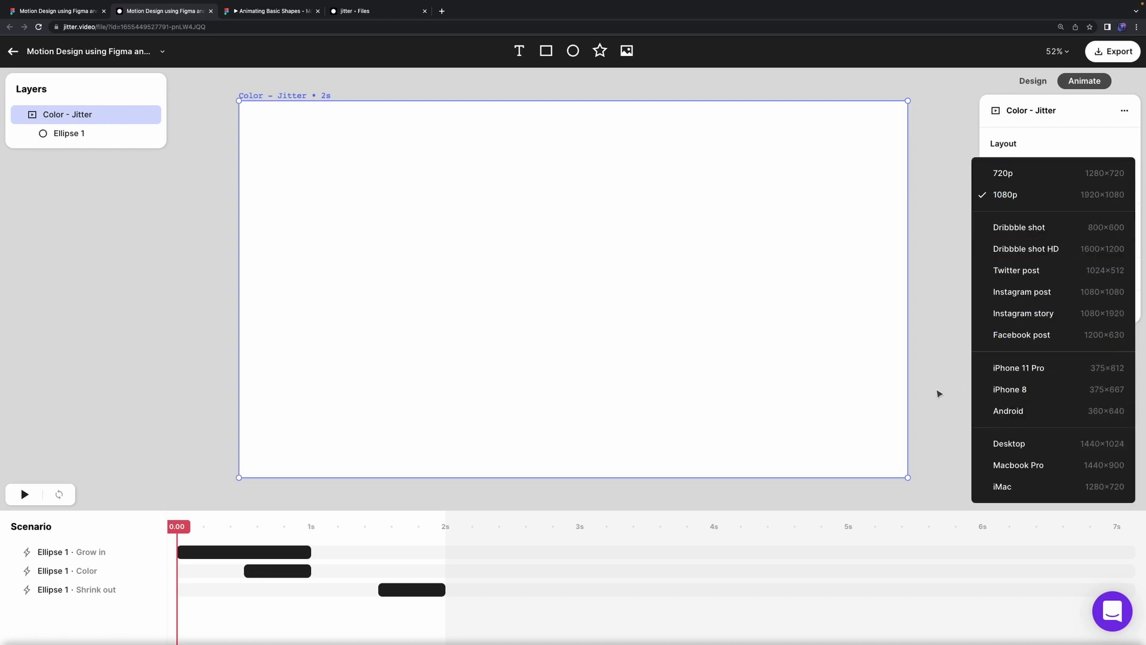
pyautogui.click(910, 394)
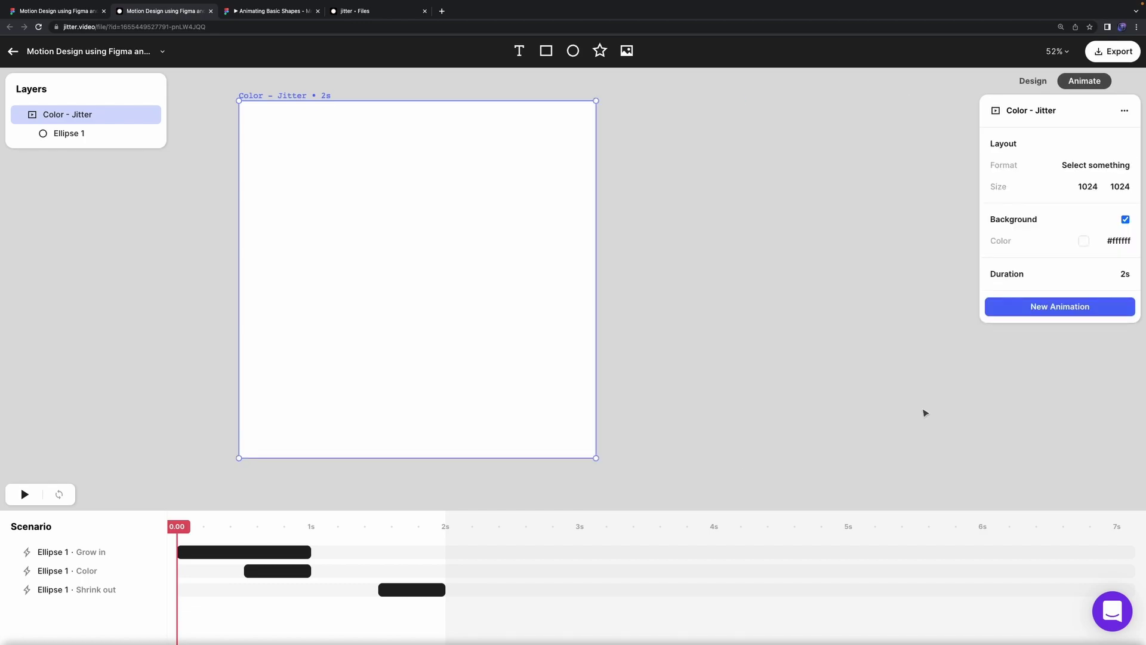
# Step: Preview the full 2 s animation from the start and export it as a 720p video
pyautogui.press('space')
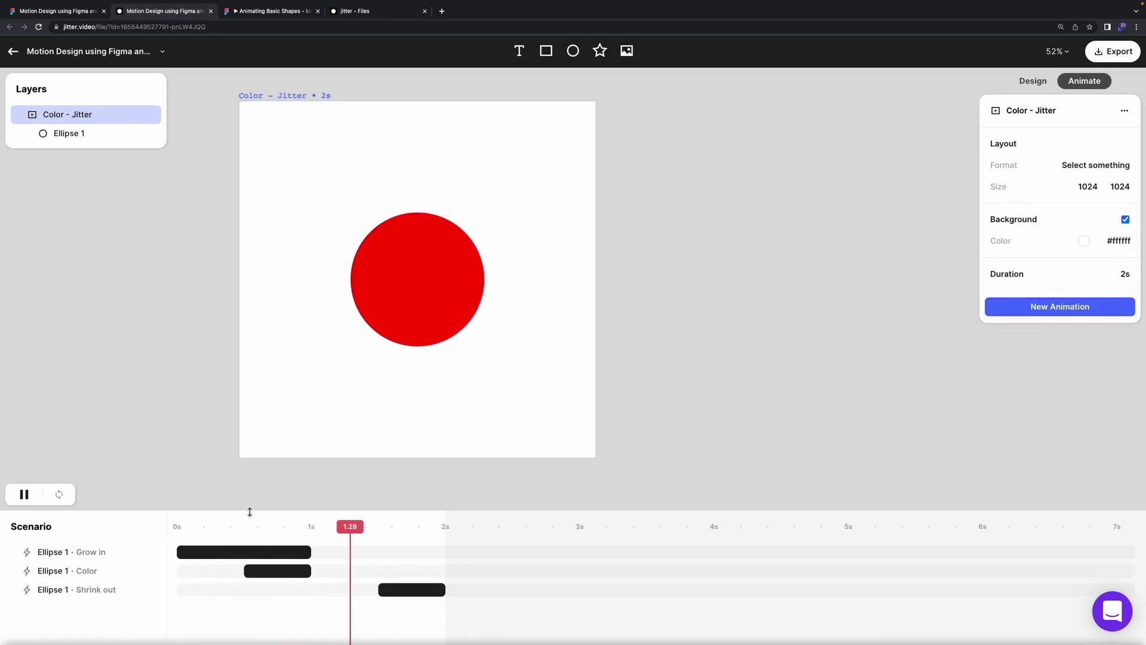
pyautogui.moveTo(445, 526); pyautogui.dragTo(174, 527)
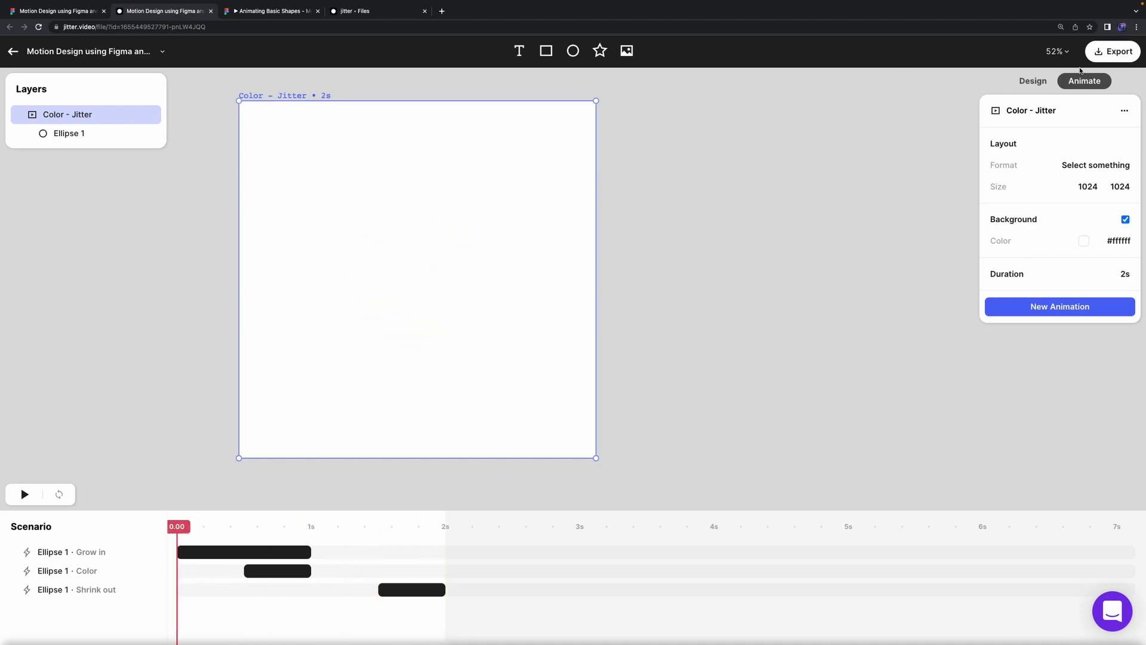
pyautogui.click(1104, 54)
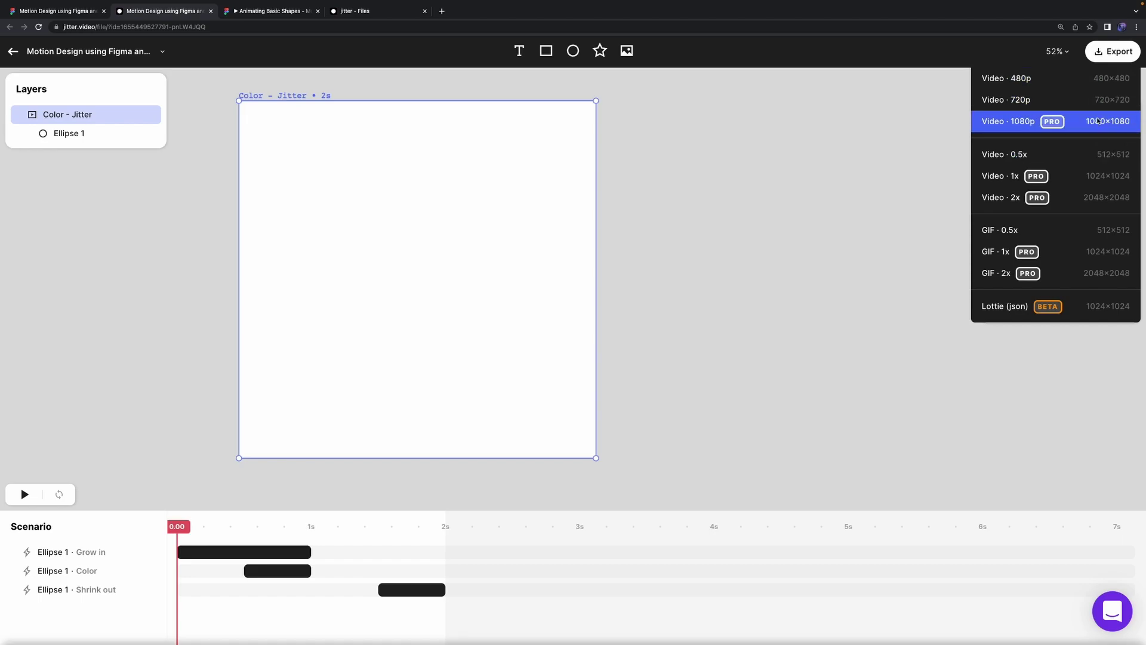
pyautogui.click(1101, 99)
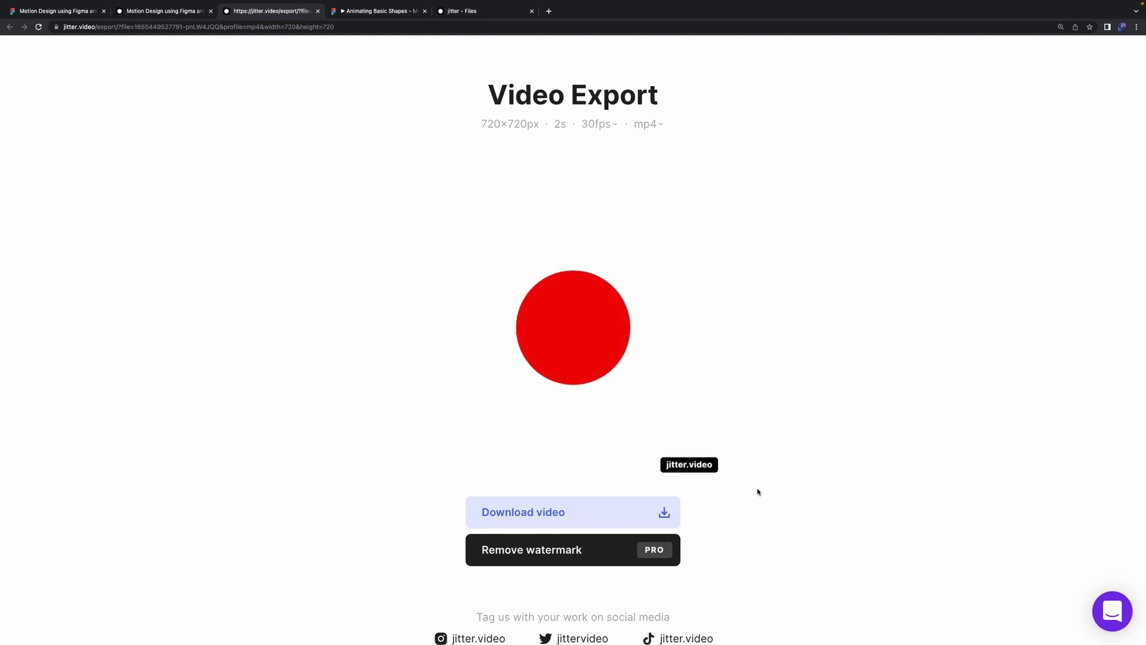
# Step: Review the exported video and its download options, and try to set its frame rate to 120 fps
pyautogui.moveTo(666, 453)
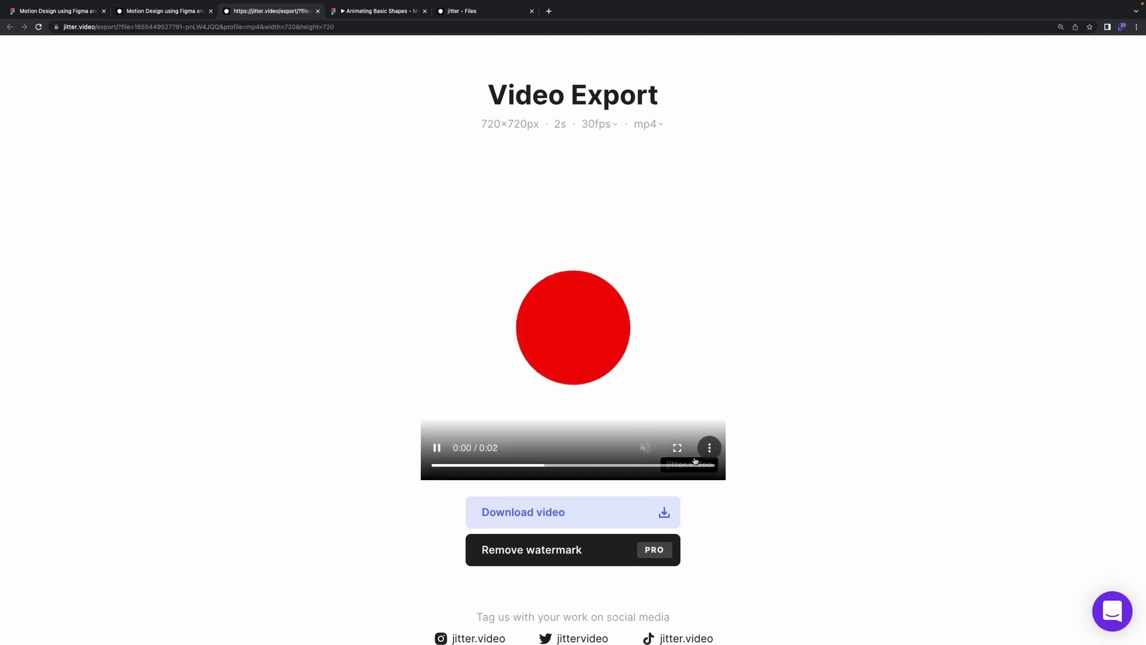
pyautogui.click(612, 129)
pyautogui.click(612, 121)
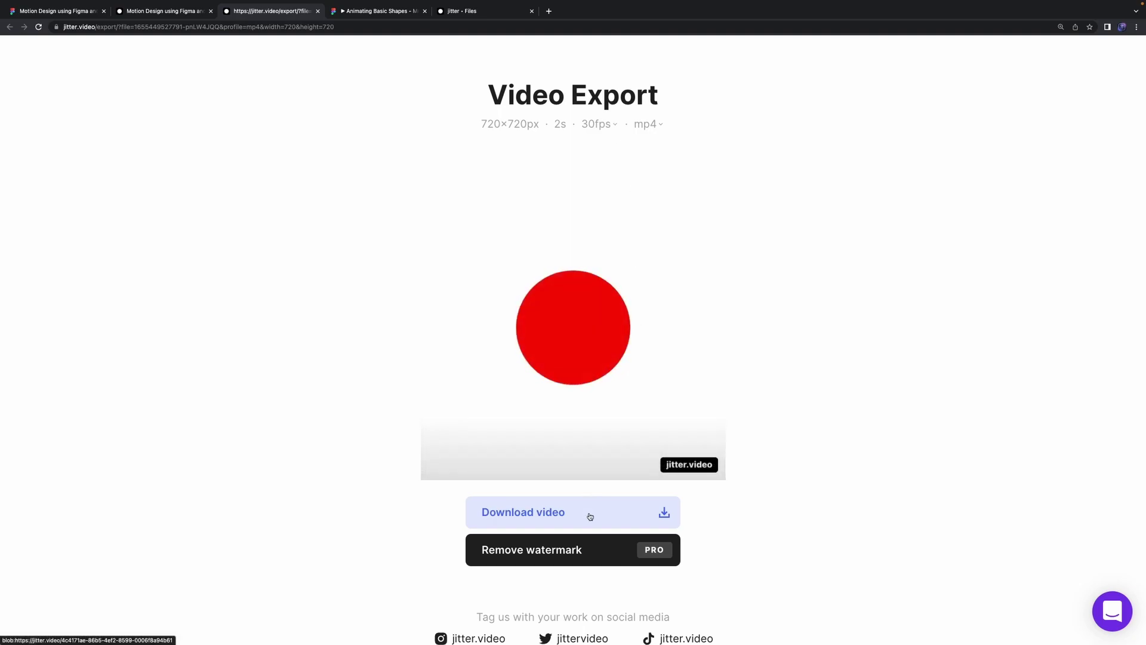
pyautogui.scroll(-3, 589, 517)
pyautogui.scroll(3, 584, 392)
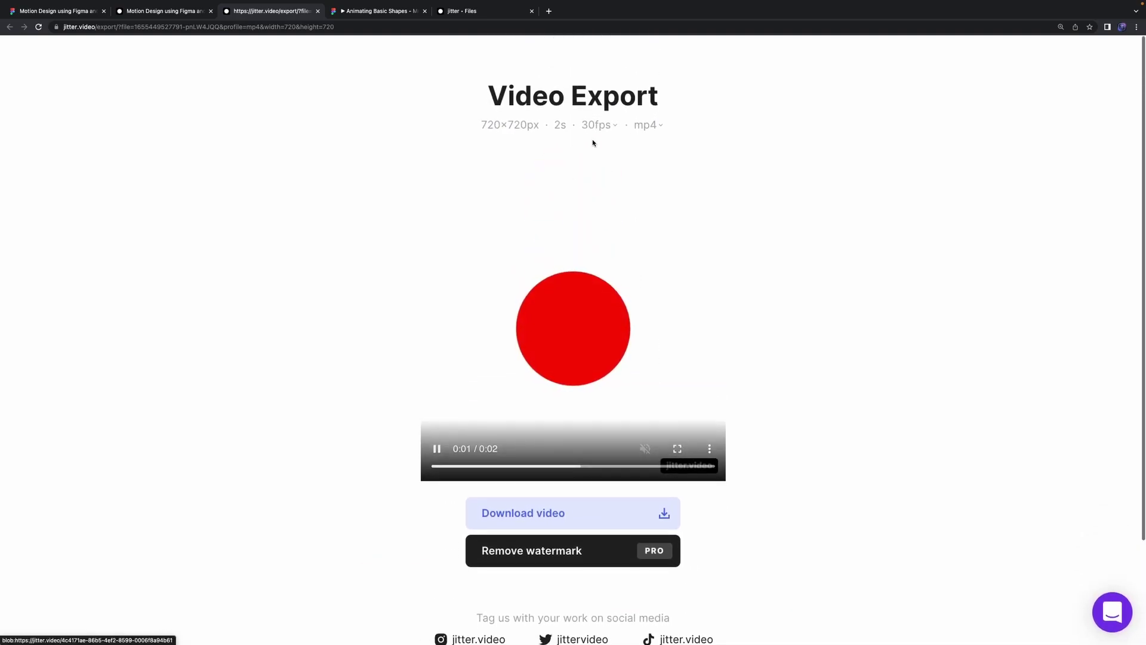
pyautogui.click(615, 127)
pyautogui.click(663, 227)
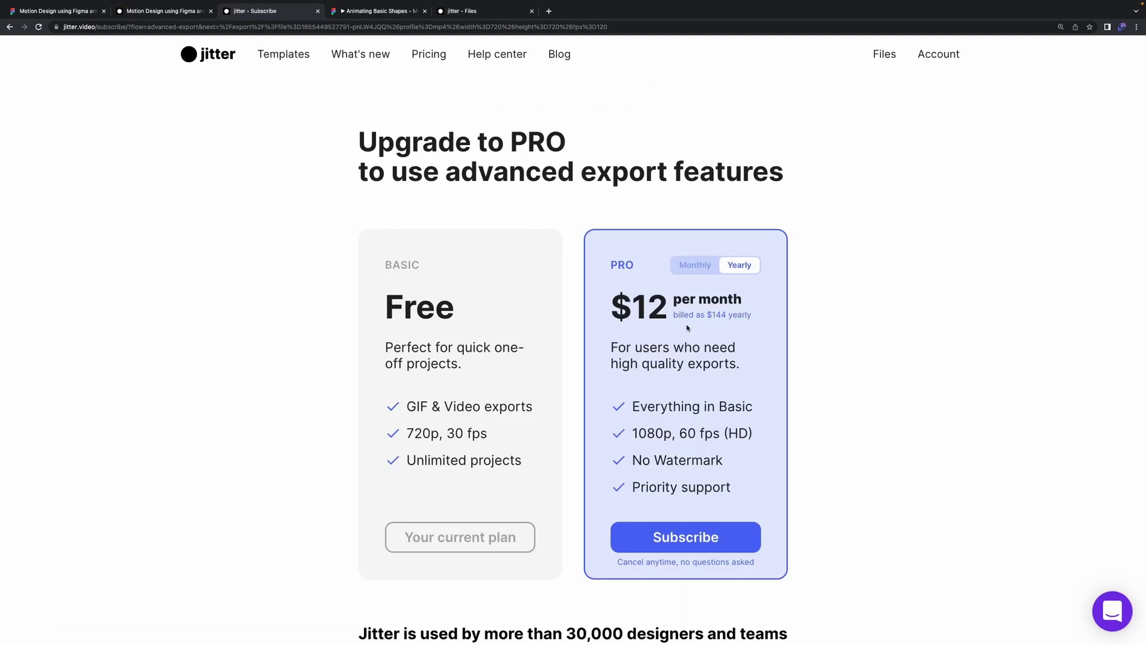
# Step: Return to the video export page, review the available file formats, and close the export page
pyautogui.press('super+Left')
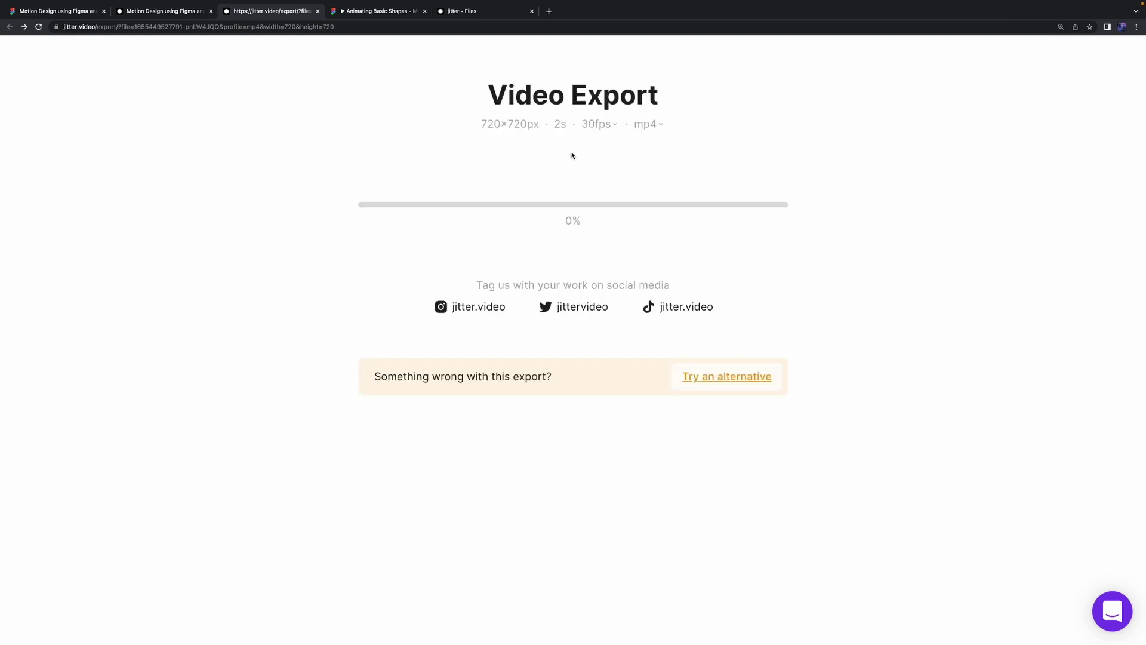
pyautogui.click(653, 124)
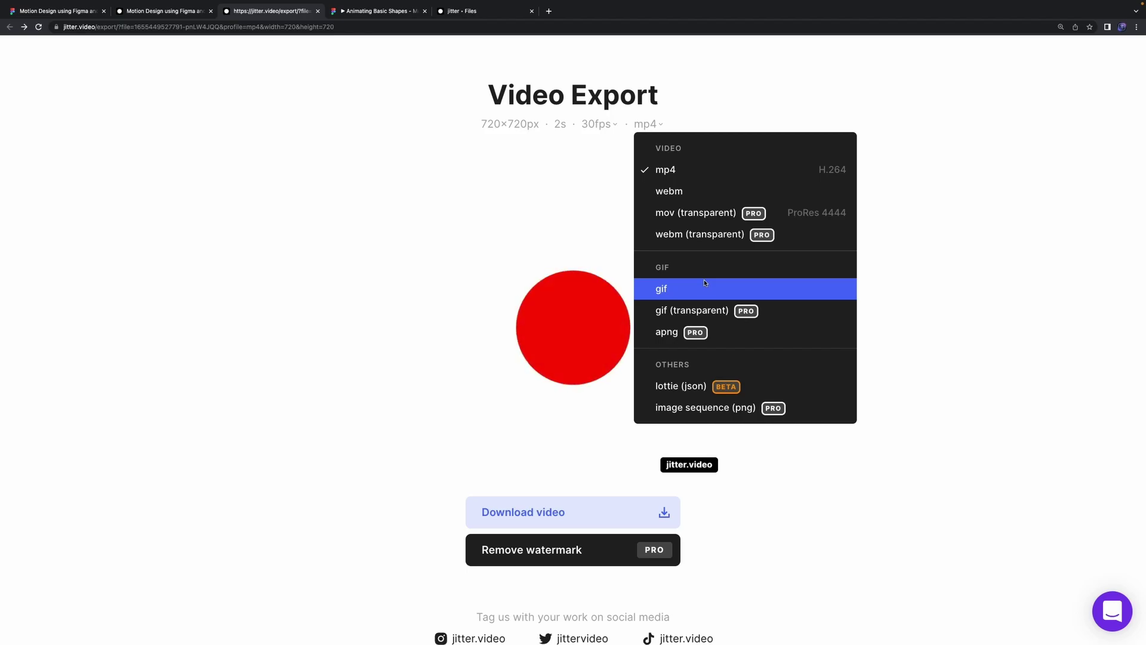
pyautogui.click(472, 87)
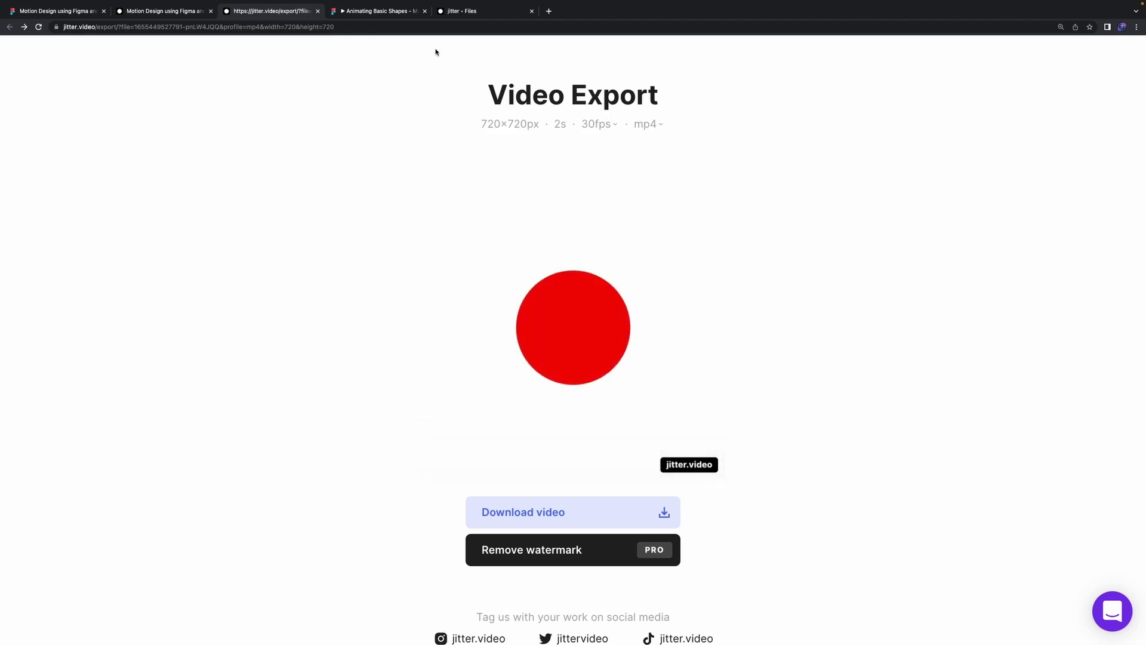
pyautogui.click(318, 10)
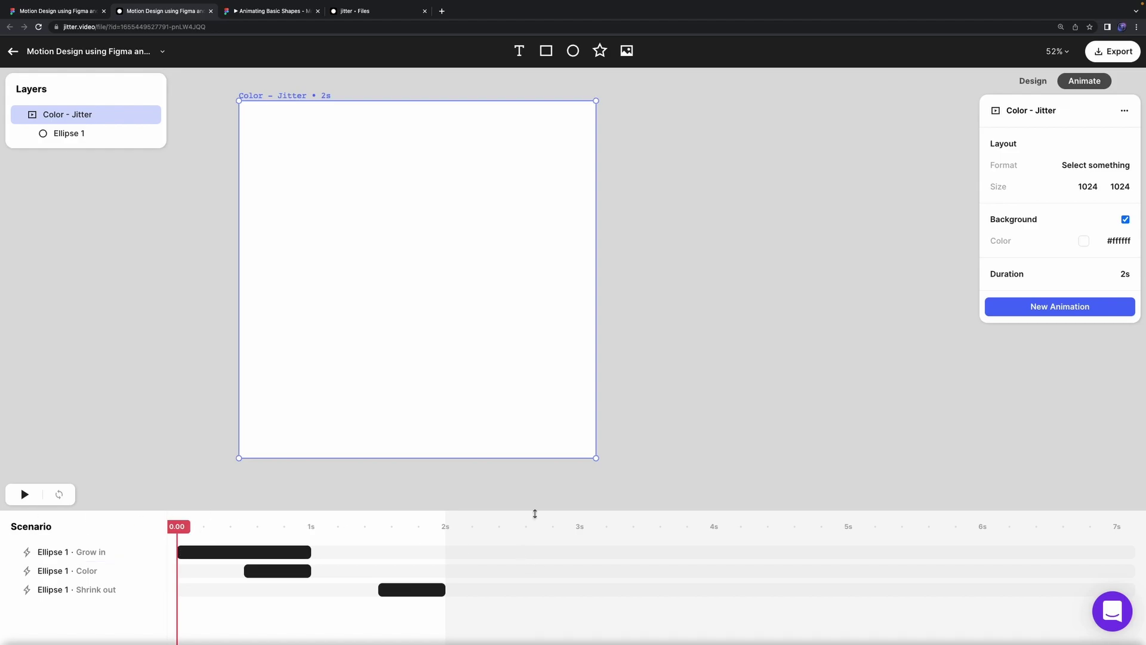
# Step: Set the Color - Jitter artboard's duration to 4 s and move Shrink out to run from 3.5 s to 4 s
pyautogui.click(1125, 274)
pyautogui.press('Return')
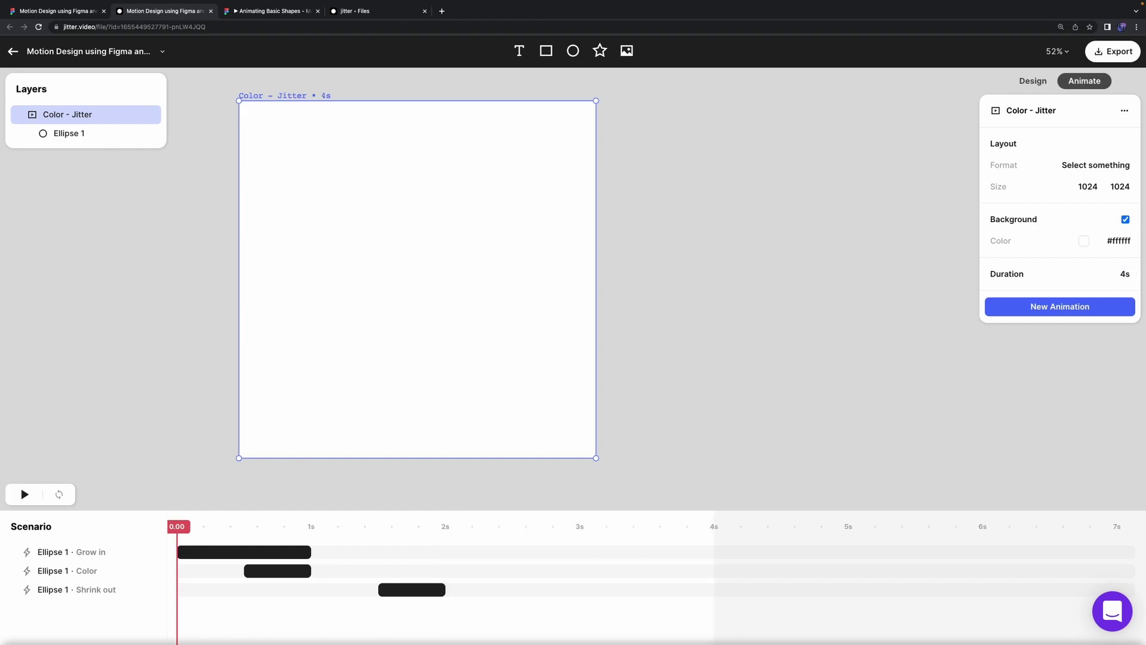
pyautogui.moveTo(421, 592); pyautogui.dragTo(689, 590)
pyautogui.click(258, 500)
# Step: Add a custom Move animation to Ellipse 1 with X 320 and Y -320, running from 1 s to 1.8 s
pyautogui.click(67, 133)
pyautogui.click(201, 470)
pyautogui.moveTo(246, 525); pyautogui.dragTo(378, 529)
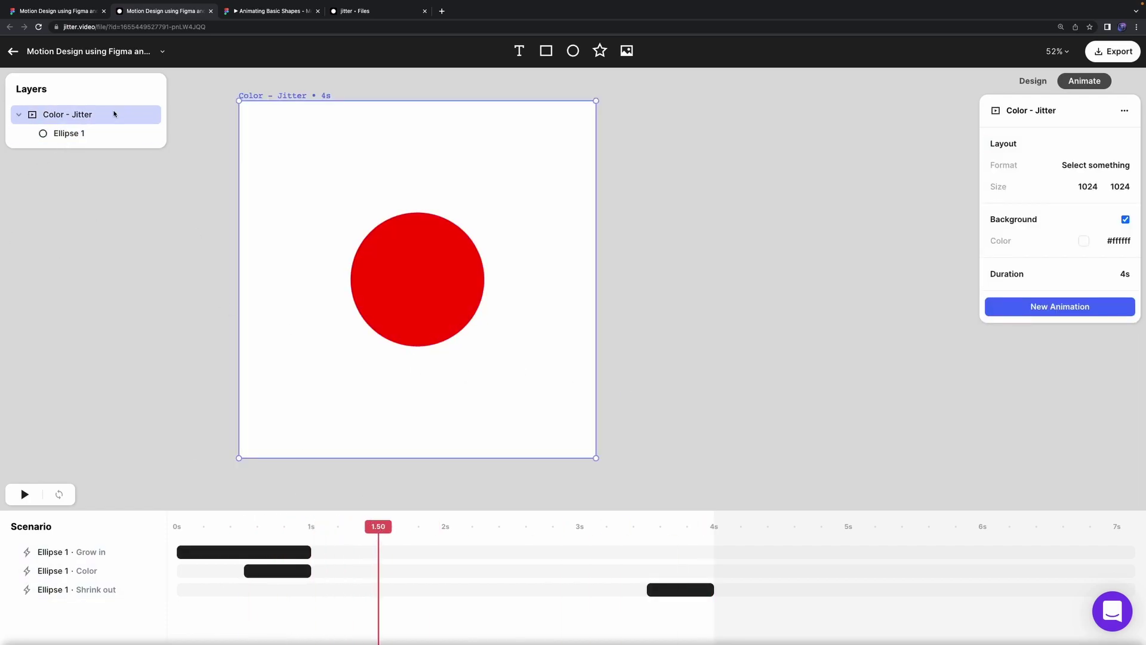
pyautogui.click(99, 136)
pyautogui.click(1056, 142)
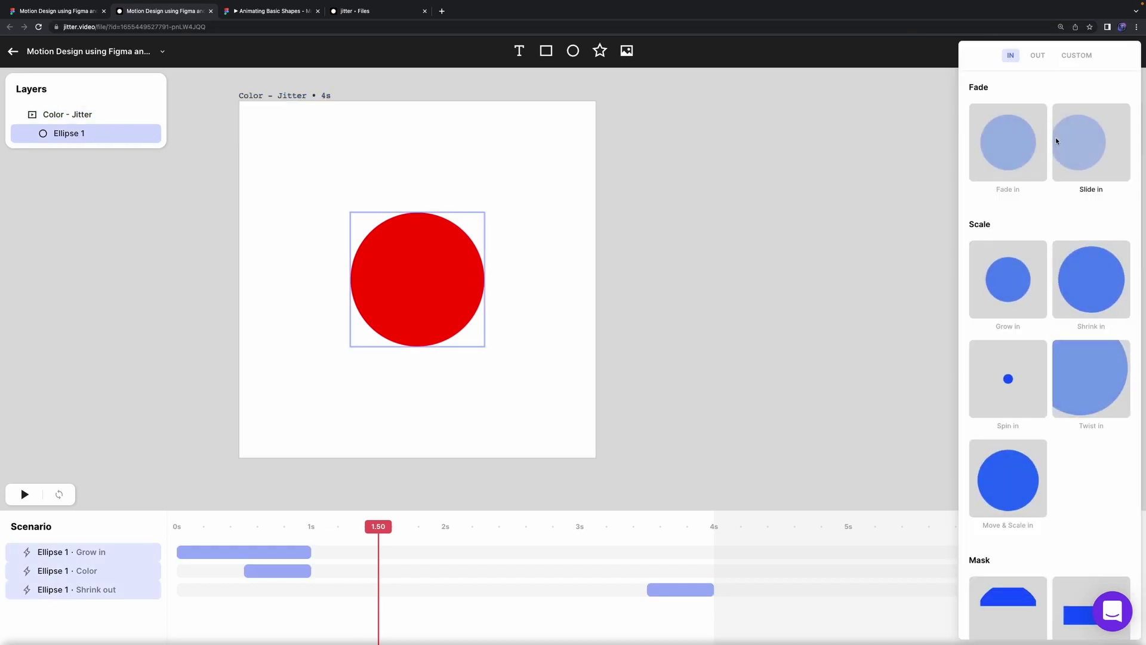
pyautogui.click(1073, 58)
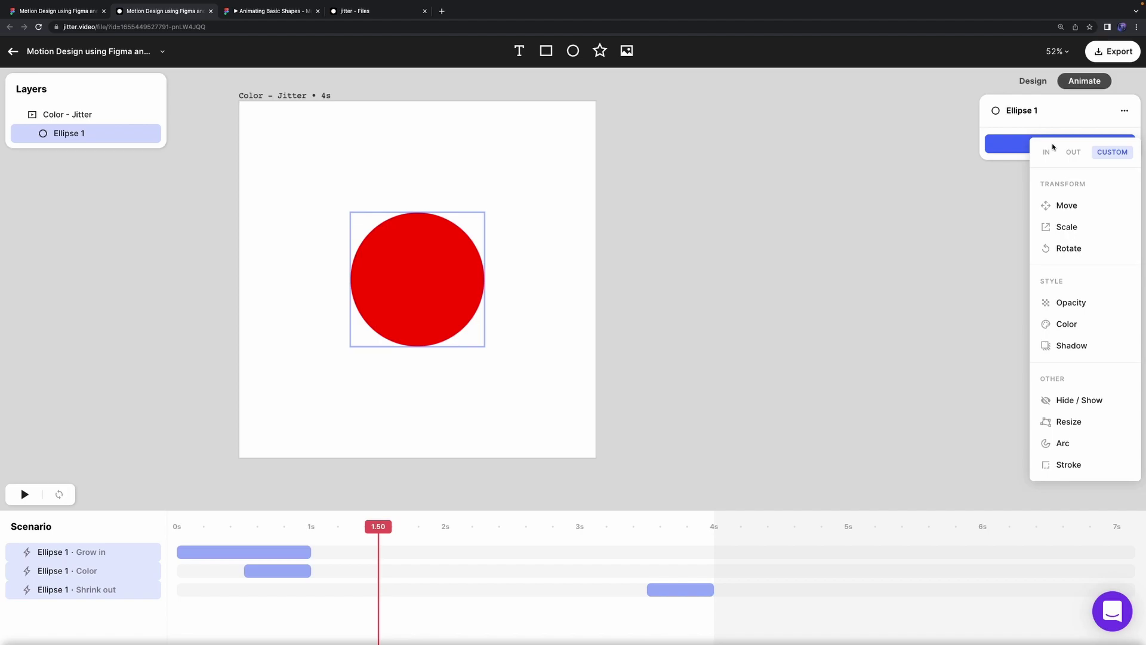
pyautogui.click(1067, 205)
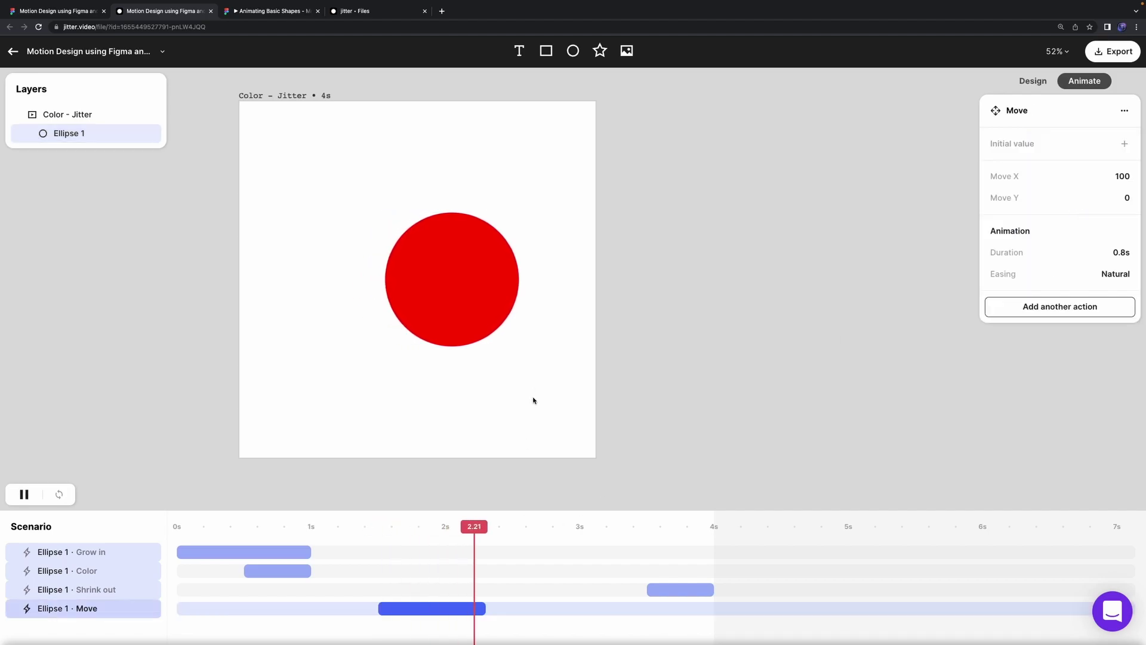
pyautogui.moveTo(454, 280); pyautogui.dragTo(528, 169)
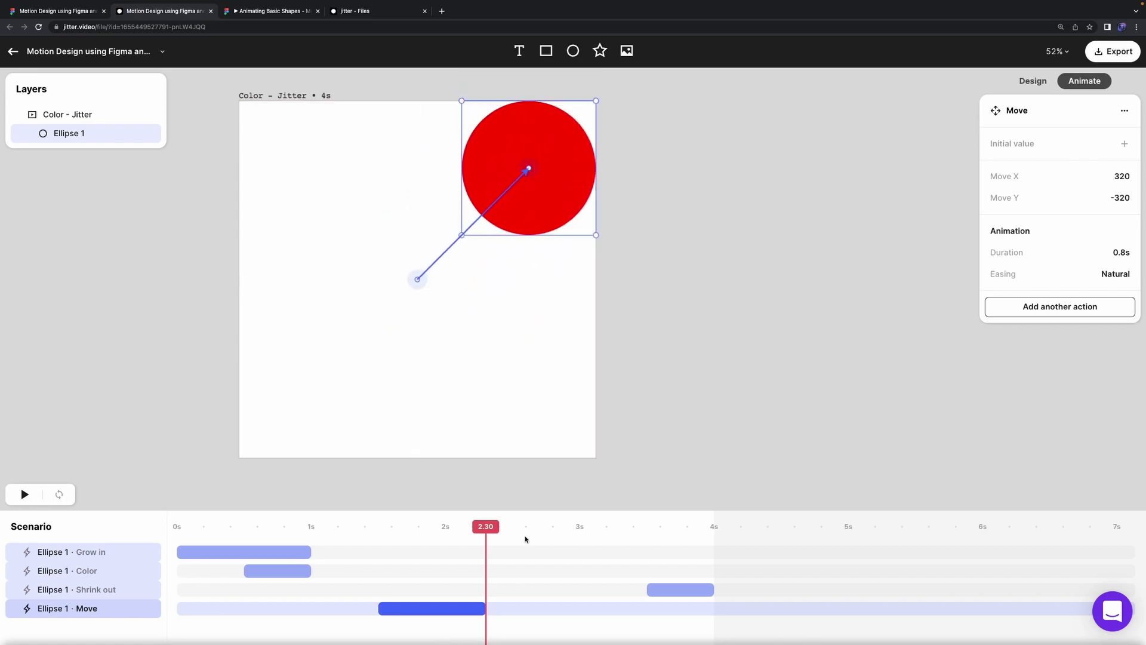
pyautogui.moveTo(426, 607); pyautogui.dragTo(358, 605)
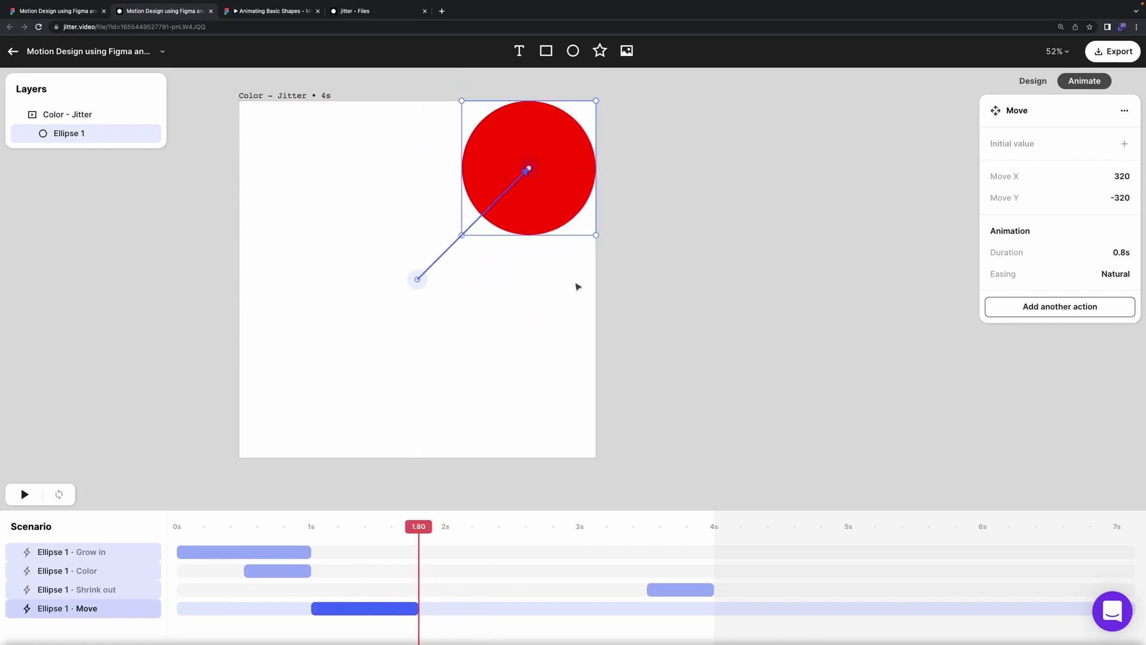
# Step: Duplicate the Move animation and direct the copy to the artboard's bottom-left corner, with X -640 and Y 640
pyautogui.press('super+d')
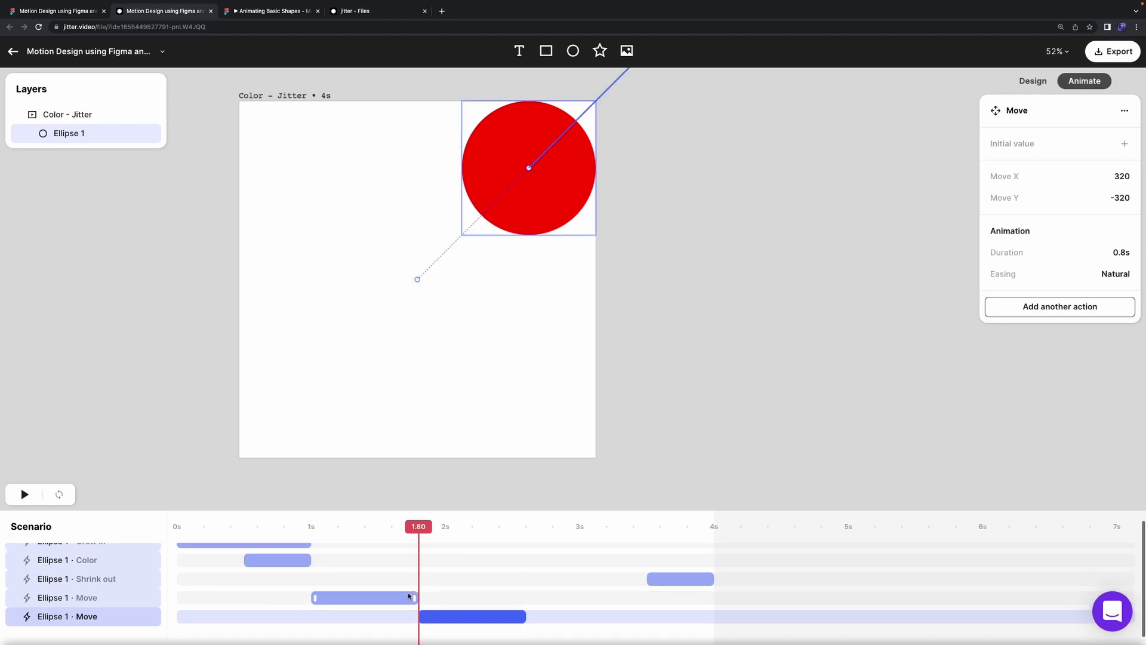
pyautogui.scroll(2, 551, 185)
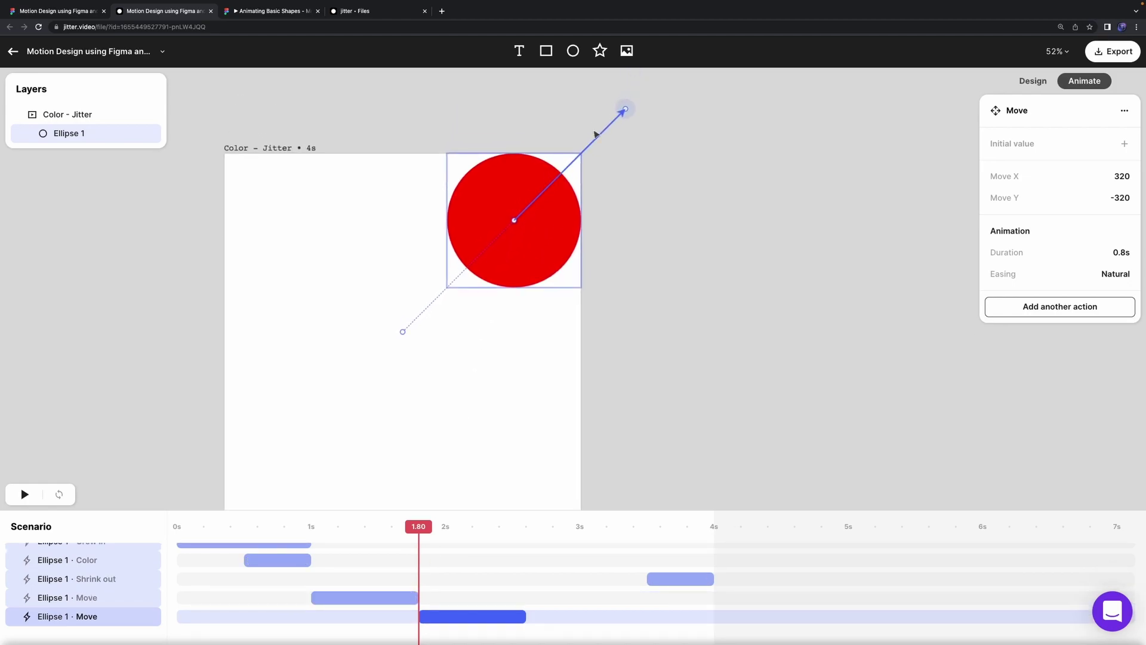
pyautogui.moveTo(619, 108); pyautogui.dragTo(362, 430)
pyautogui.scroll(-3, 362, 430)
pyautogui.scroll(-2, 362, 430)
pyautogui.moveTo(471, 315); pyautogui.dragTo(398, 332)
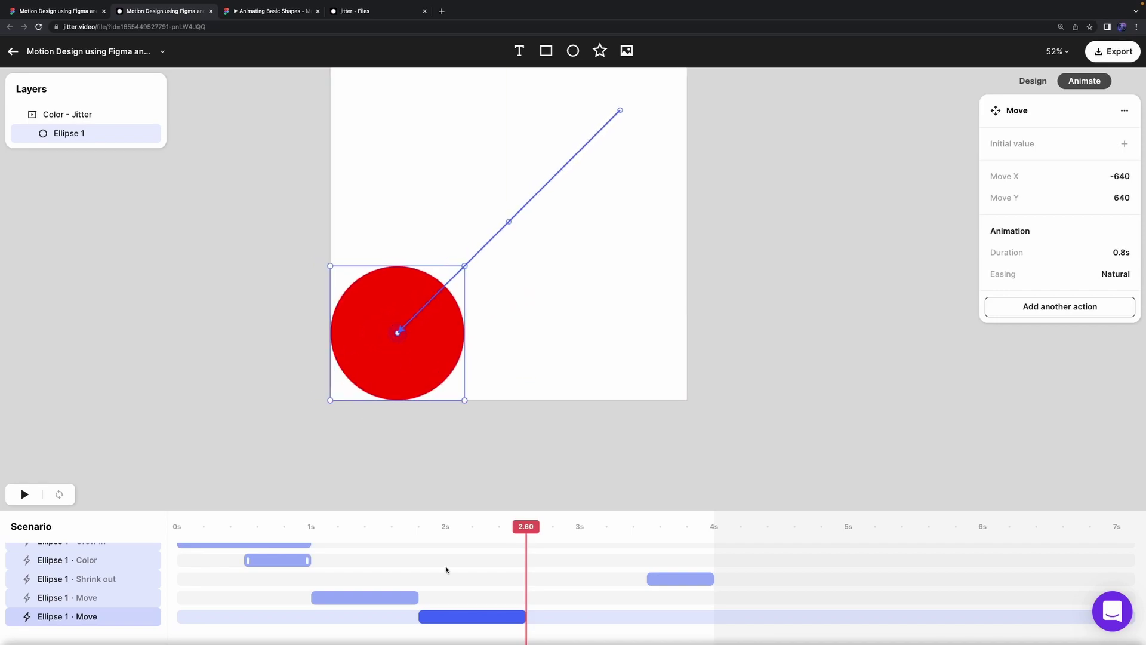
# Step: Duplicate the Color animation, extend the copy to end at 2.6 s, and set its target color to #00ff00
pyautogui.click(271, 564)
pyautogui.hotkey('ctrl', 'd')
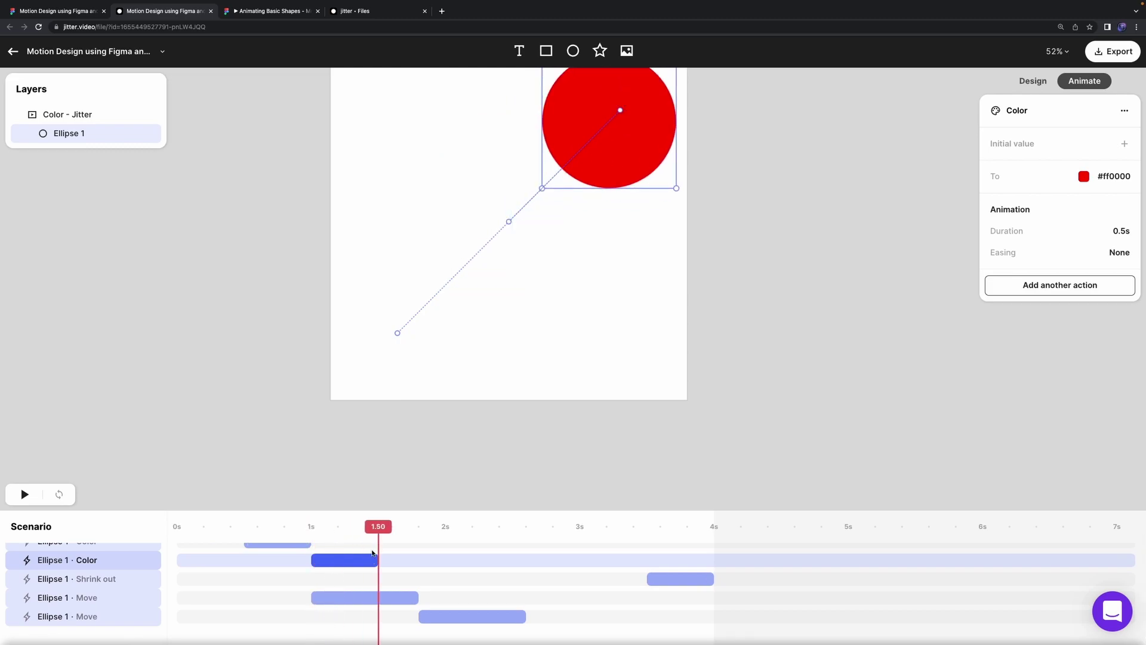
pyautogui.moveTo(377, 560); pyautogui.dragTo(524, 560)
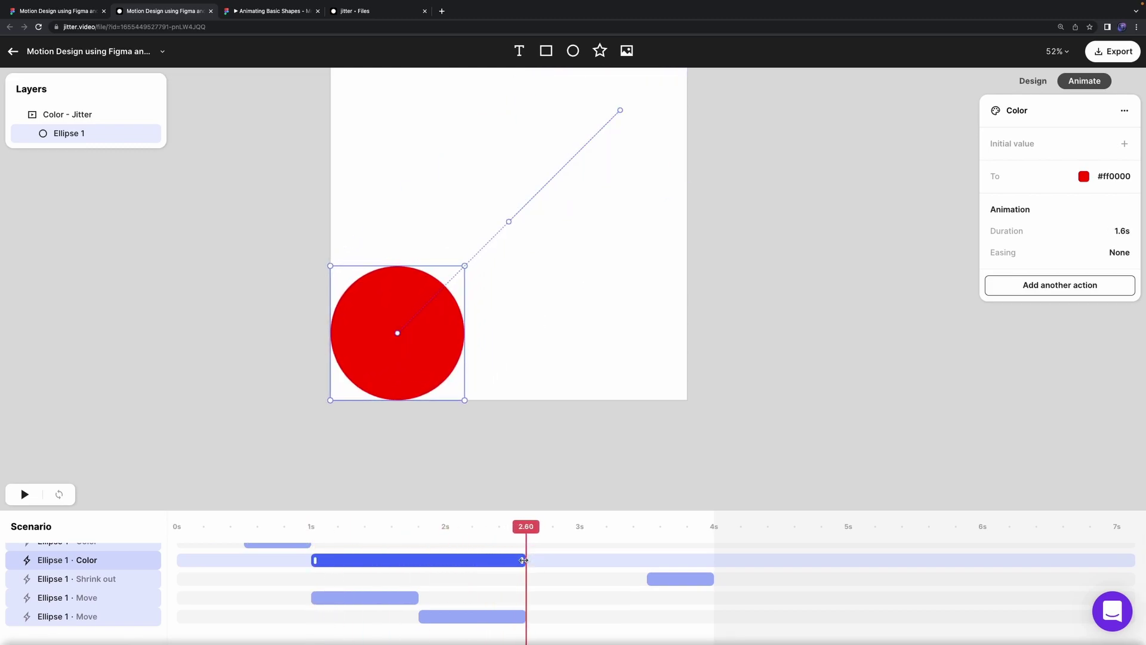
pyautogui.click(1123, 181)
pyautogui.write('00')
pyautogui.click(600, 437)
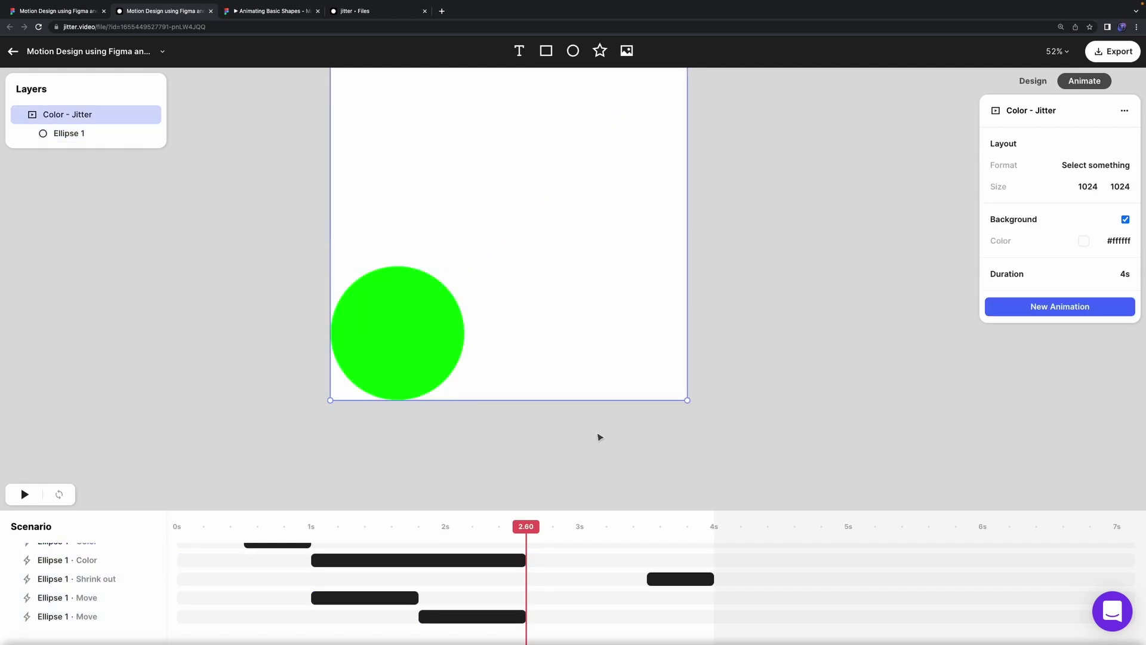
pyautogui.moveTo(534, 528); pyautogui.dragTo(320, 621)
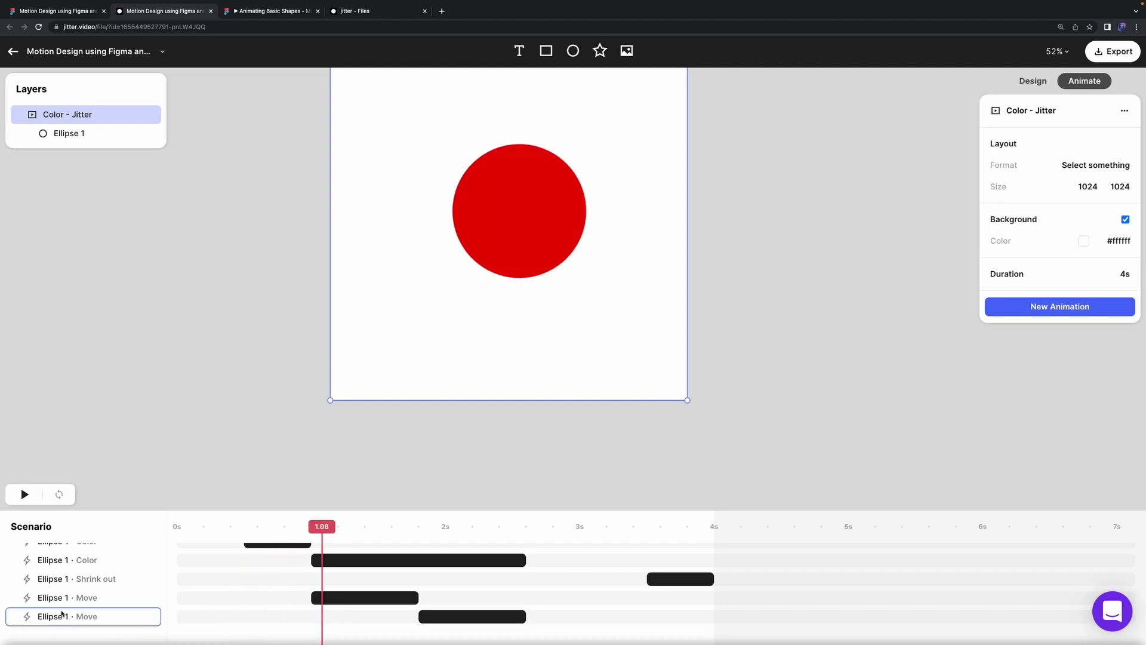
# Step: Group the second Color, Shrink out and both Move animations into one composed animation, and Grow in with the first Color into another
pyautogui.click(77, 616)
pyautogui.keyDown('shift'); pyautogui.click(77, 580); pyautogui.keyUp('shift')
pyautogui.keyDown('shift'); pyautogui.click(82, 557); pyautogui.keyUp('shift')
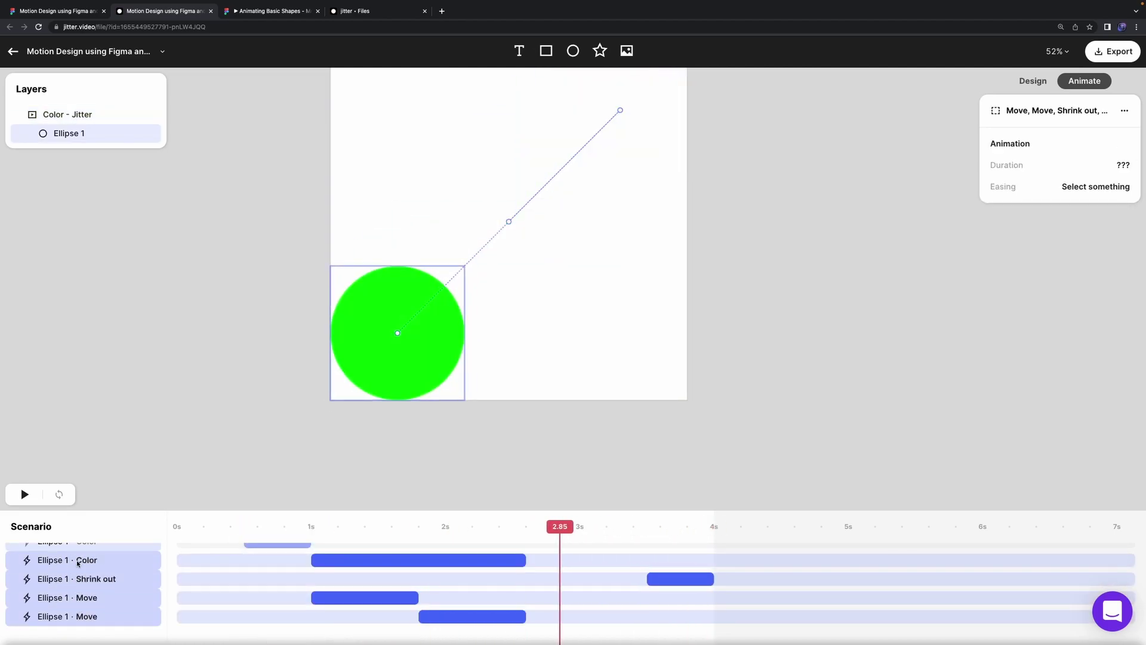
pyautogui.scroll(1, 77, 564)
pyautogui.press('super+g')
pyautogui.click(90, 568)
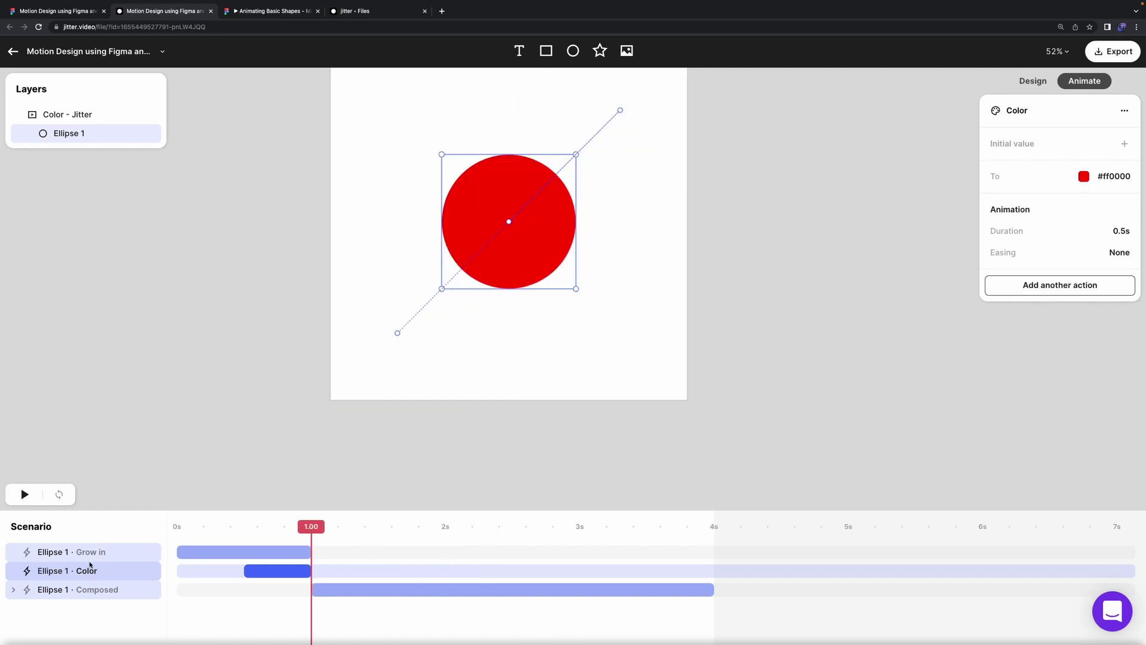
pyautogui.keyDown('shift'); pyautogui.click(90, 563); pyautogui.keyUp('shift')
pyautogui.press('super+g')
pyautogui.click(179, 488)
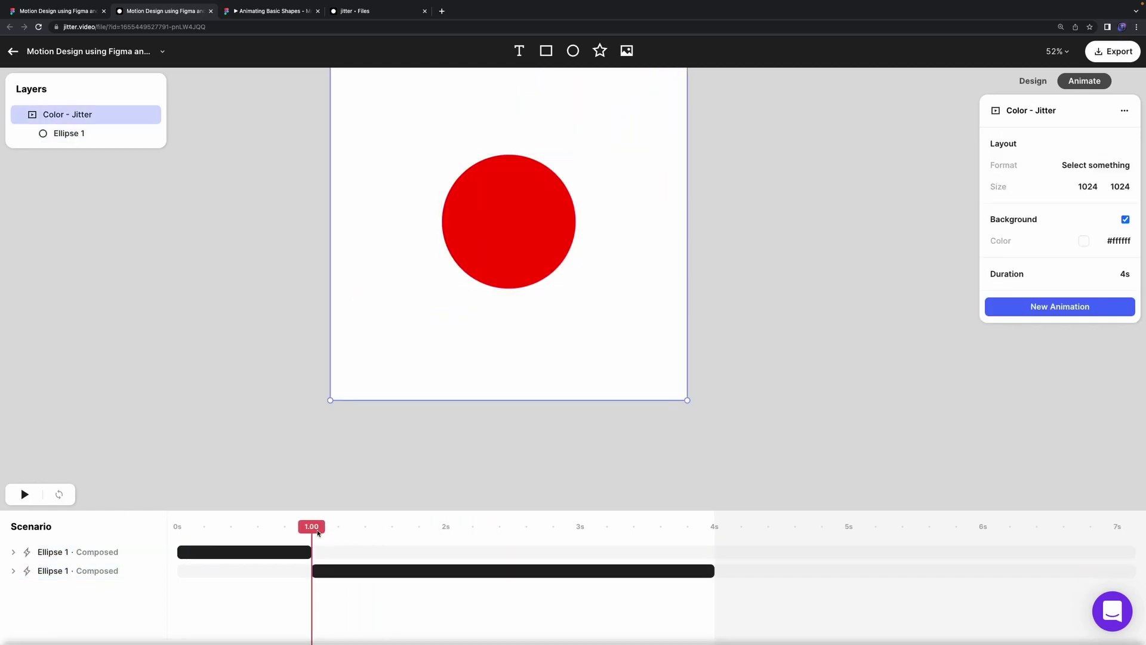
# Step: Try ending the second composed animation at 2 s with a preview, and extend it to end at 3.4 s
pyautogui.moveTo(319, 533); pyautogui.dragTo(328, 533)
pyautogui.moveTo(717, 571); pyautogui.dragTo(425, 578)
pyautogui.click(425, 571)
pyautogui.moveTo(706, 573); pyautogui.dragTo(444, 574)
pyautogui.moveTo(442, 523); pyautogui.dragTo(307, 523)
pyautogui.press('space')
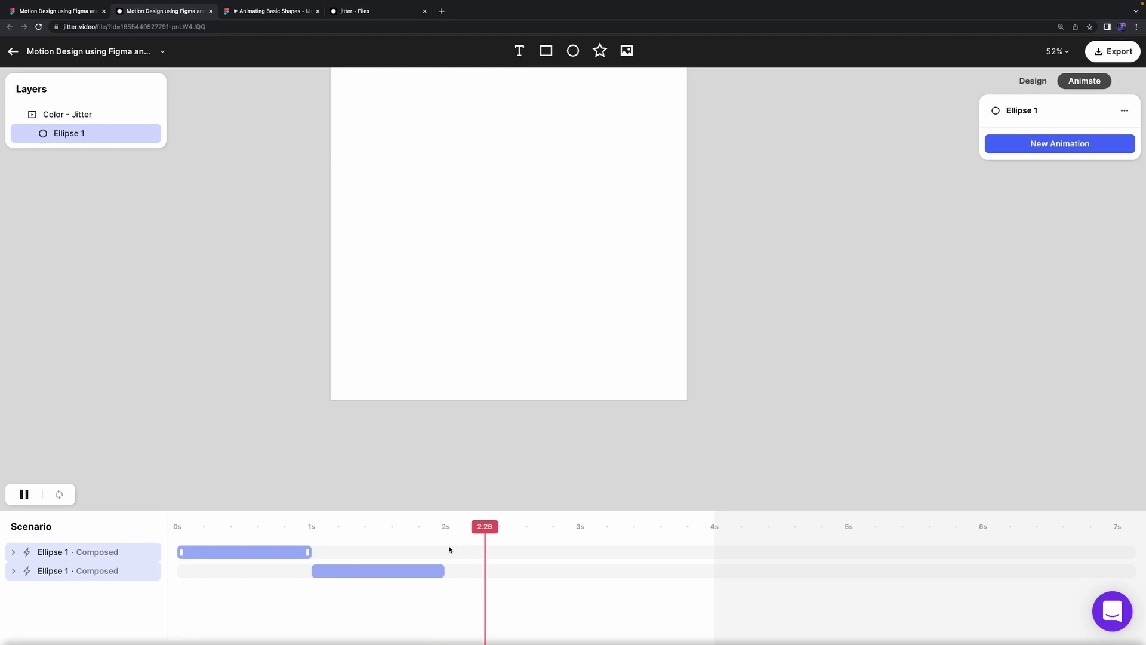
pyautogui.moveTo(443, 571); pyautogui.dragTo(631, 570)
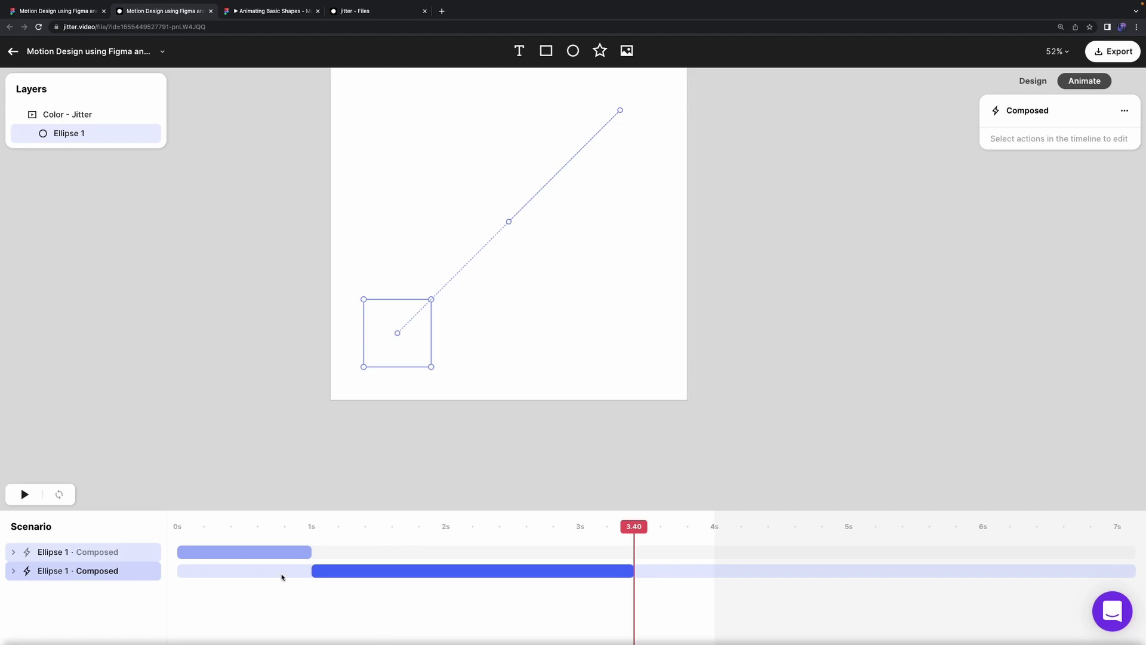
# Step: Expand both composed animations and move Shrink out above Color within the second one
pyautogui.click(13, 571)
pyautogui.click(13, 551)
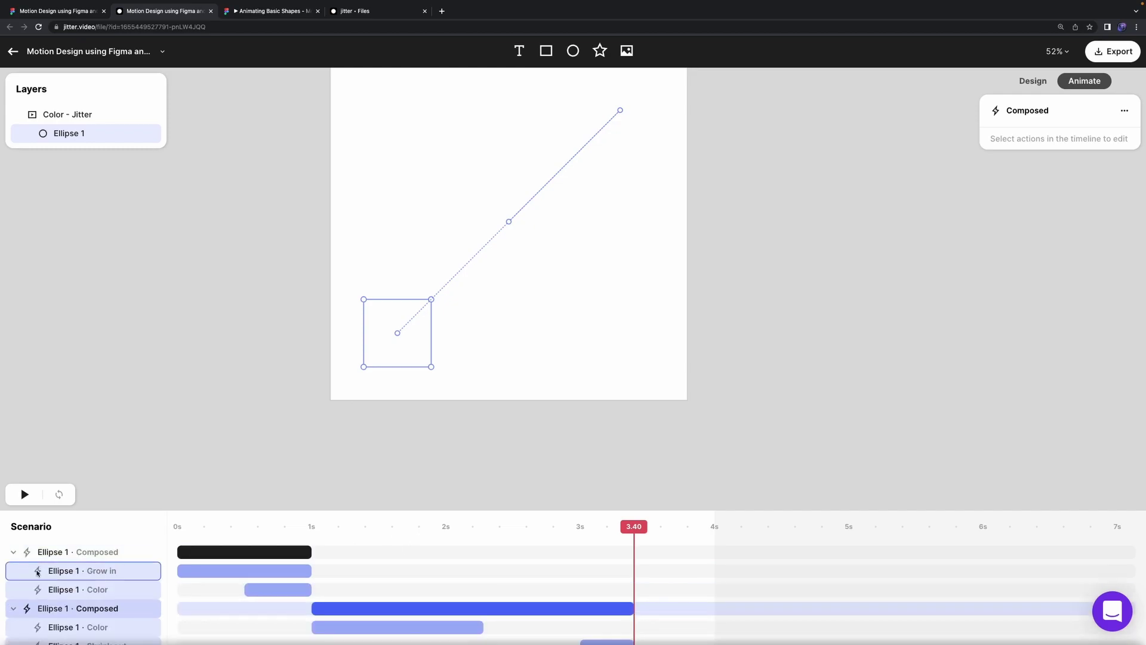
pyautogui.click(78, 552)
pyautogui.scroll(-2, 81, 600)
pyautogui.click(90, 578)
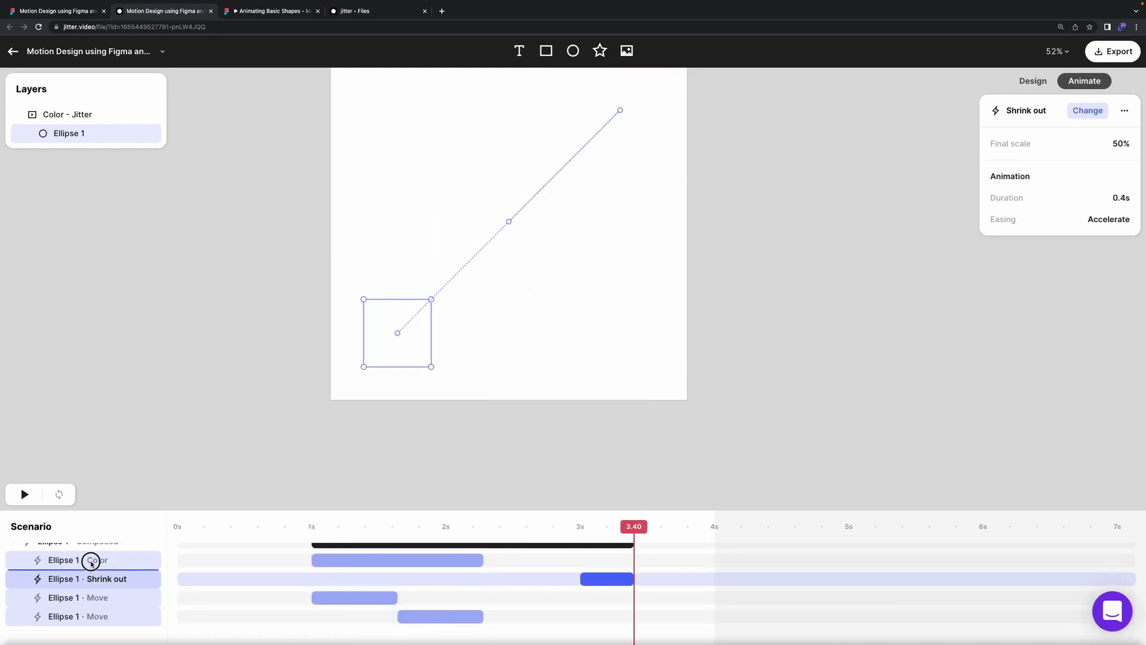
pyautogui.click(92, 562)
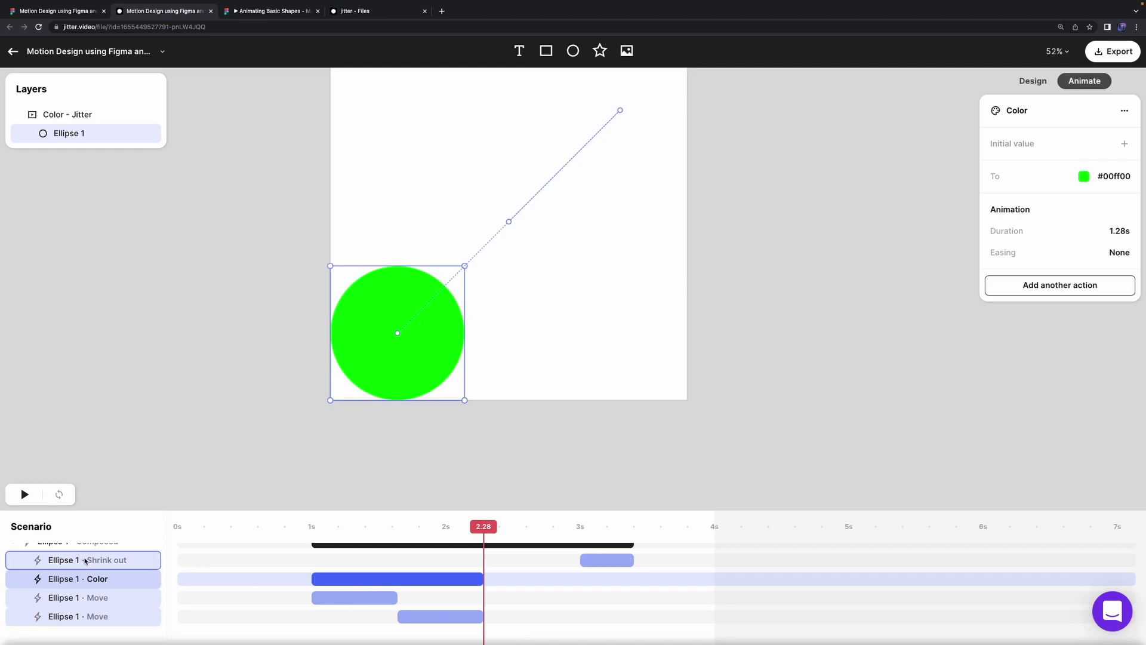
pyautogui.scroll(3, 86, 562)
pyautogui.scroll(-3, 90, 621)
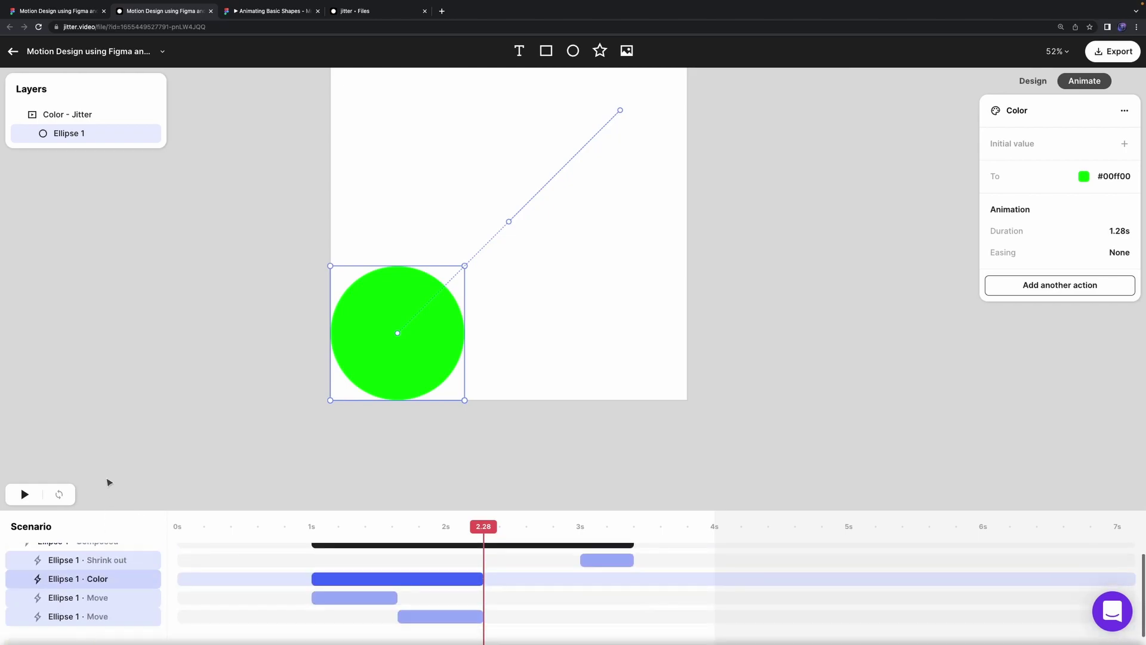
pyautogui.moveTo(512, 638)
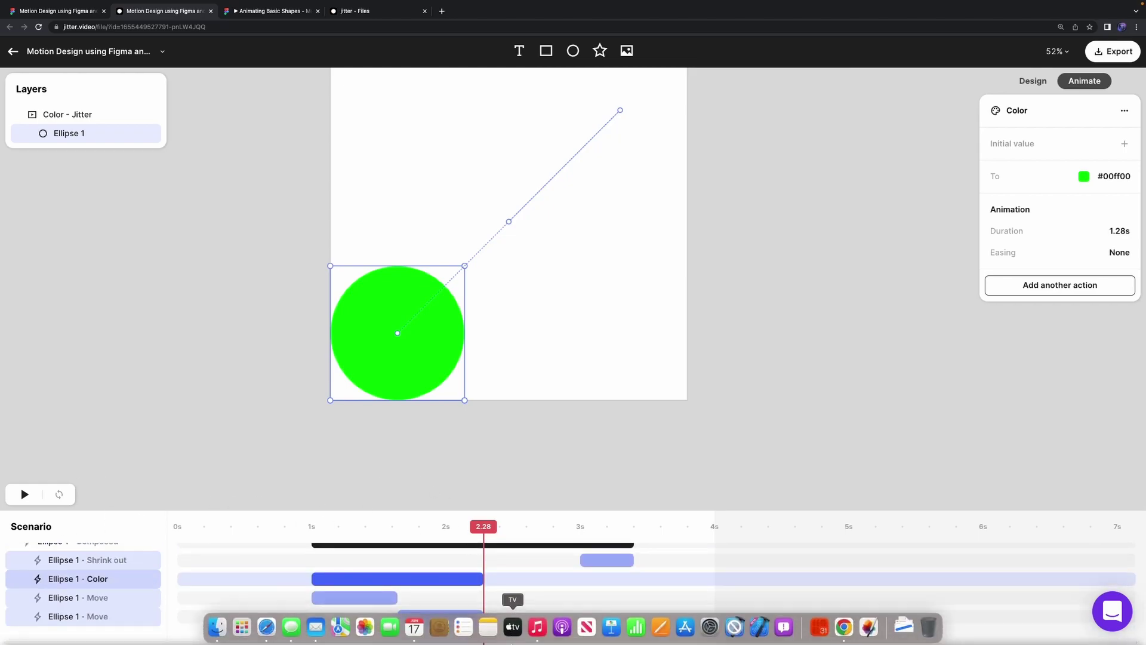
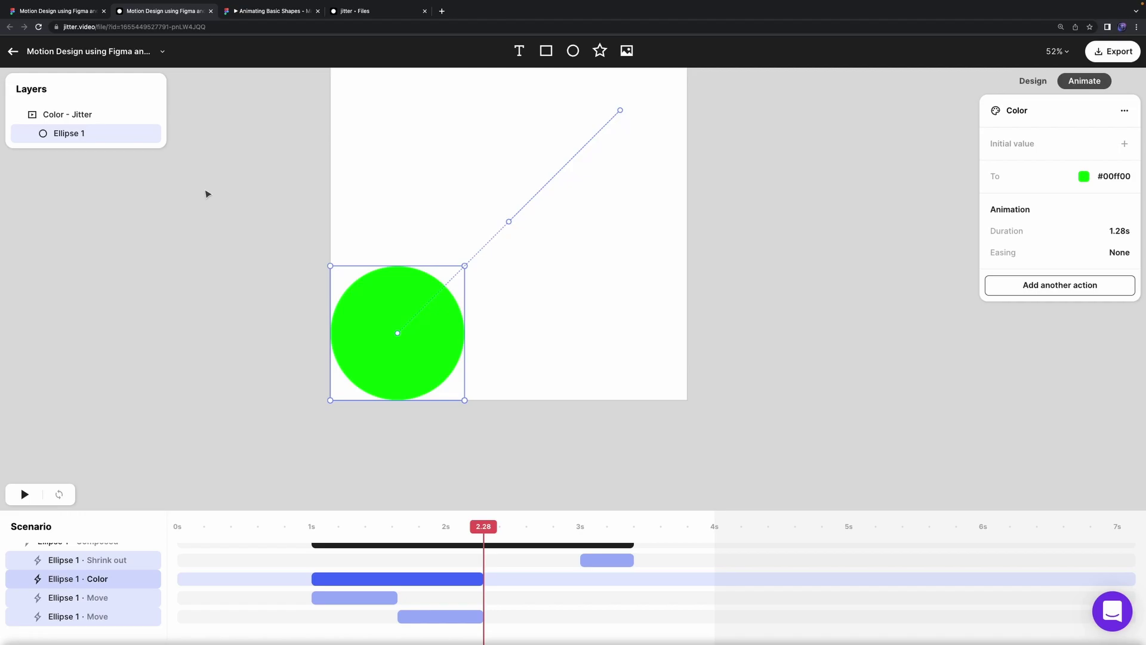
# Step: Switch to the Figma file, export the Toggle - Jitter frame with the Jitter plugin, and open it in Jitter
pyautogui.click(30, 11)
pyautogui.click(655, 326)
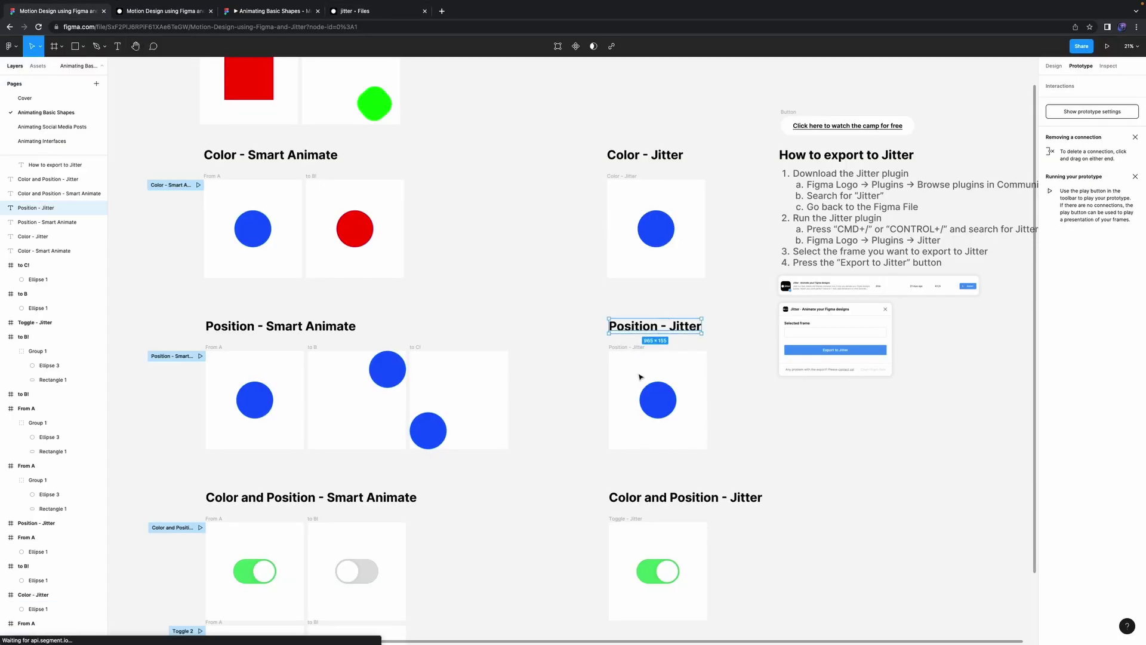
pyautogui.scroll(-5, 597, 377)
pyautogui.hscroll(5, 597, 377)
pyautogui.click(466, 379)
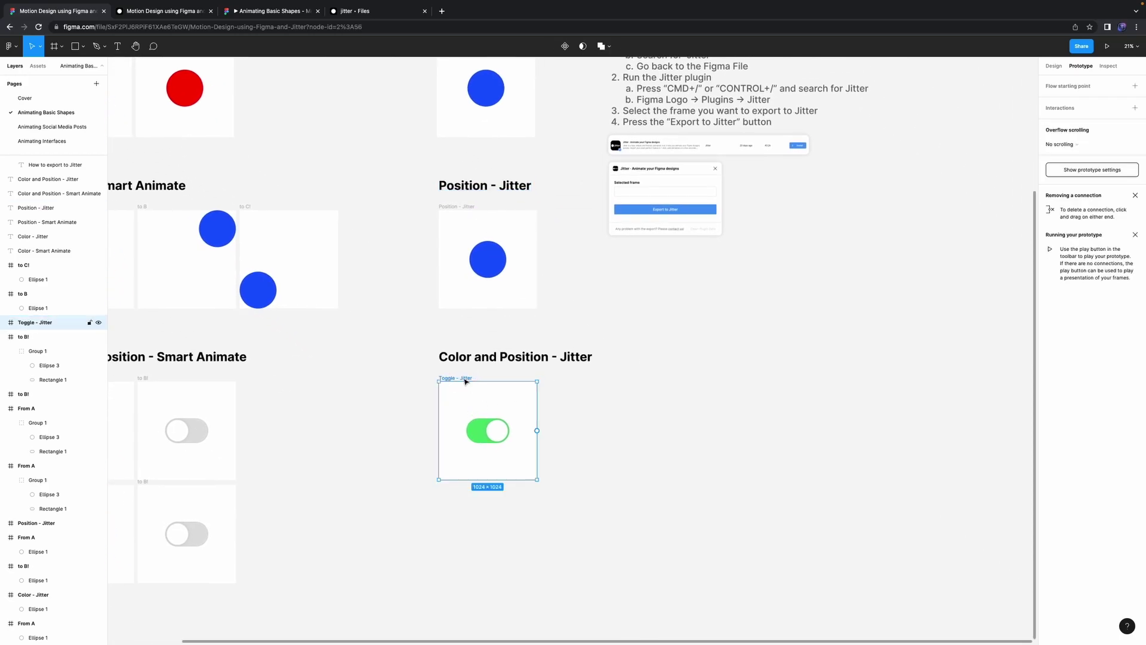
pyautogui.hotkey('ctrl', '/')
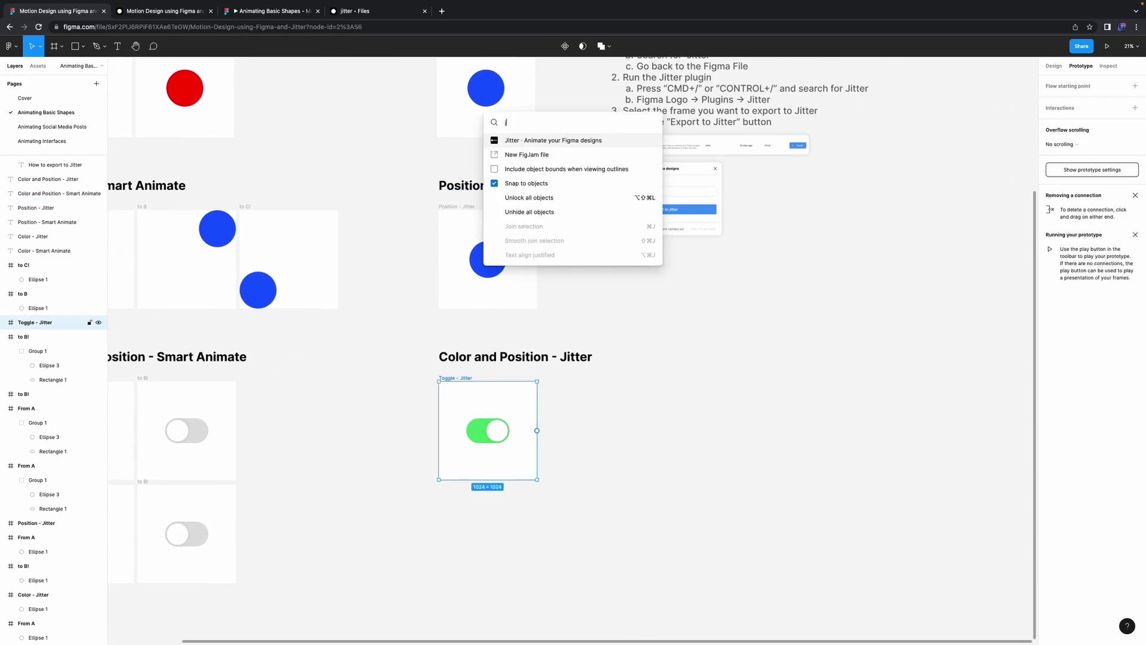
pyautogui.press('Return')
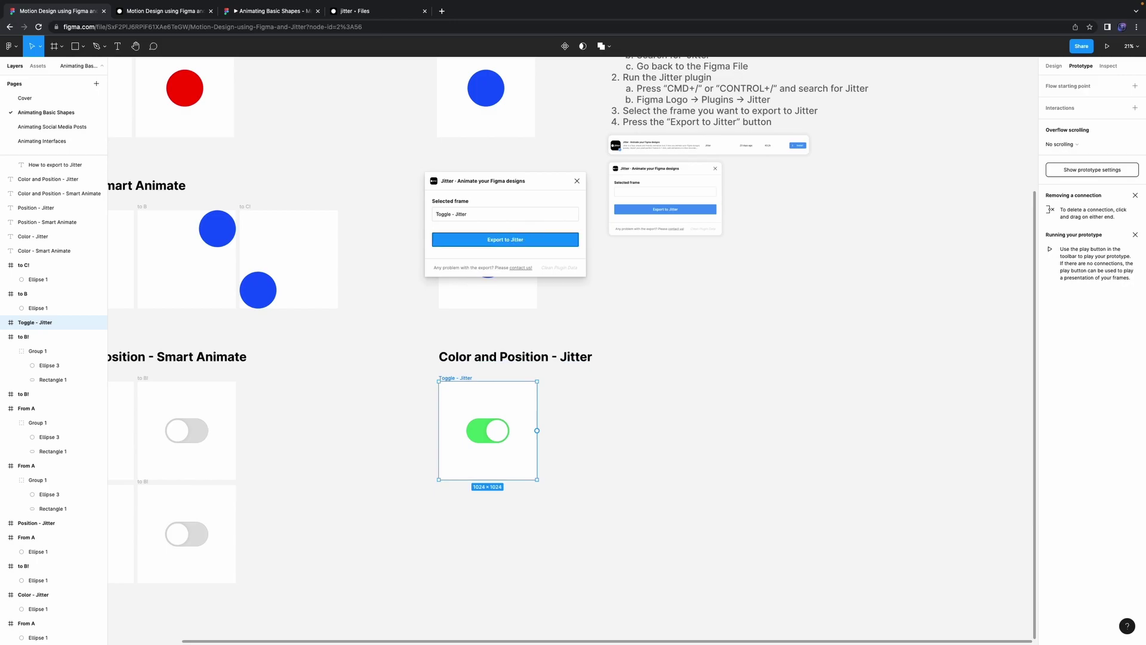
pyautogui.click(524, 236)
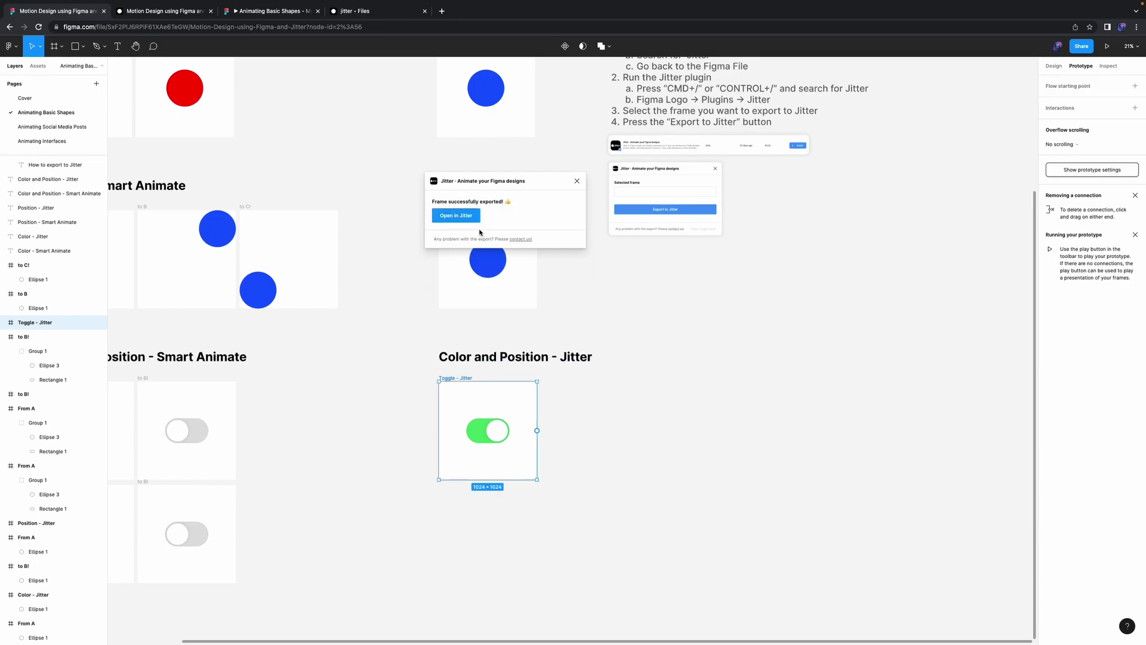
pyautogui.click(471, 218)
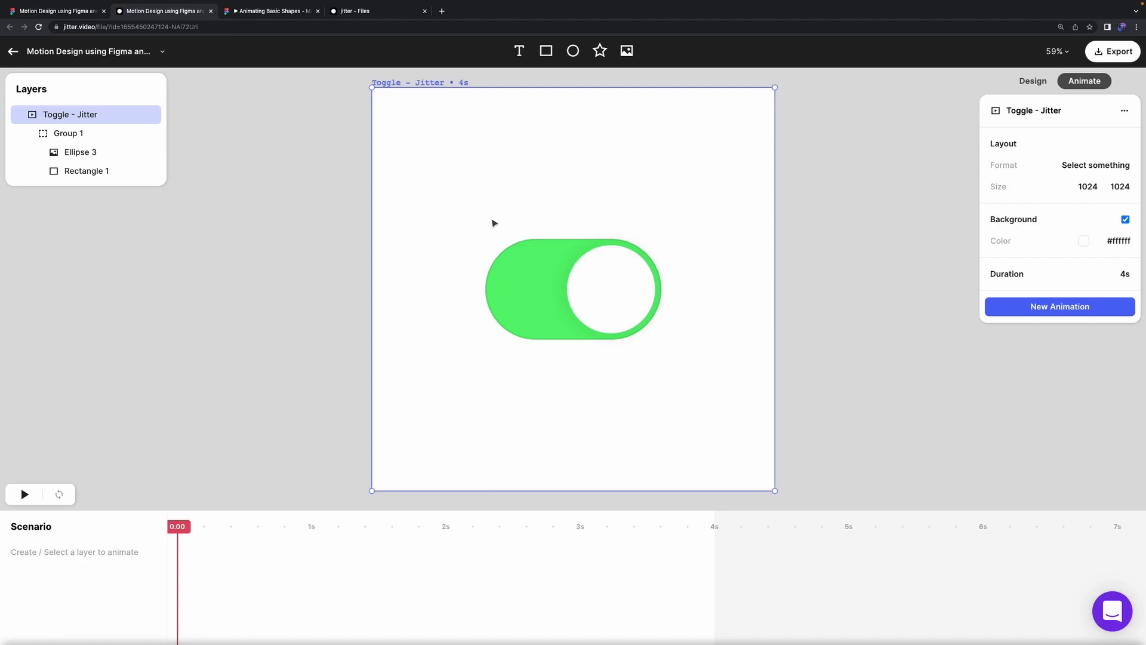
# Step: Add a Twist in animation to the toggle group and set its rotation to 360°
pyautogui.click(606, 325)
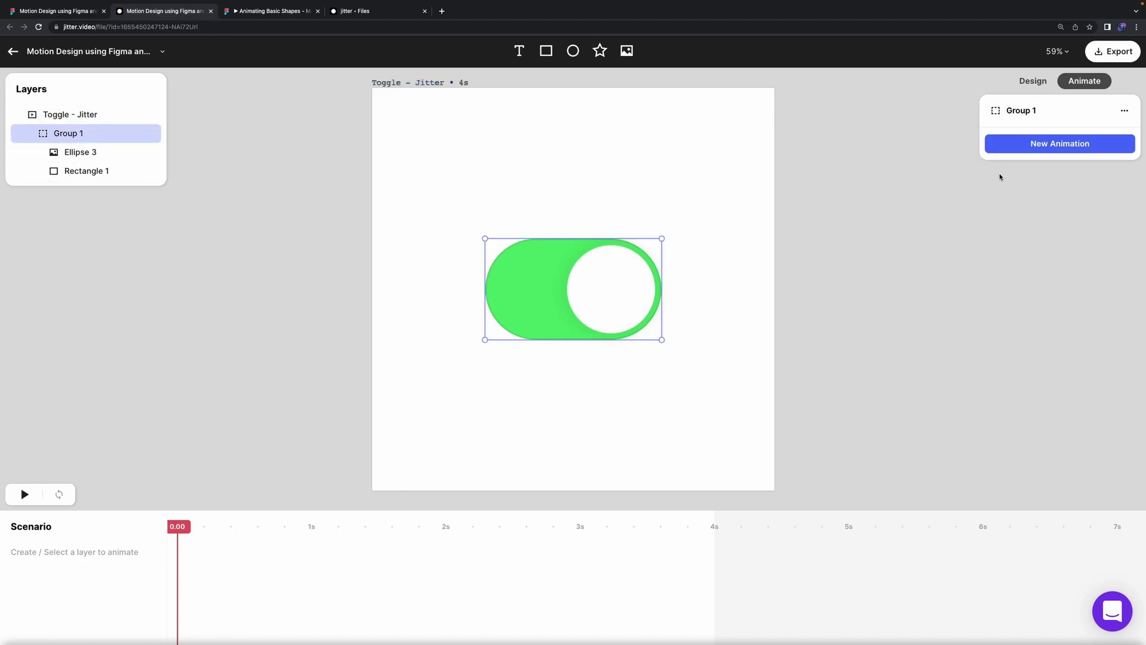
pyautogui.click(1042, 143)
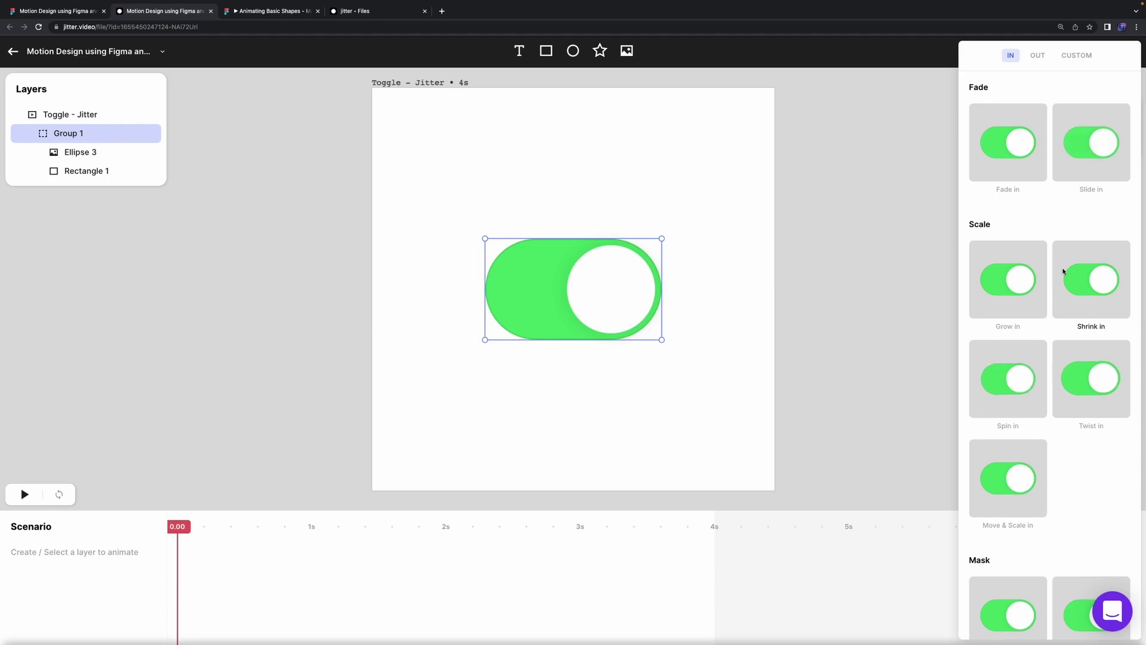
pyautogui.click(1101, 411)
pyautogui.click(1121, 146)
pyautogui.write('3')
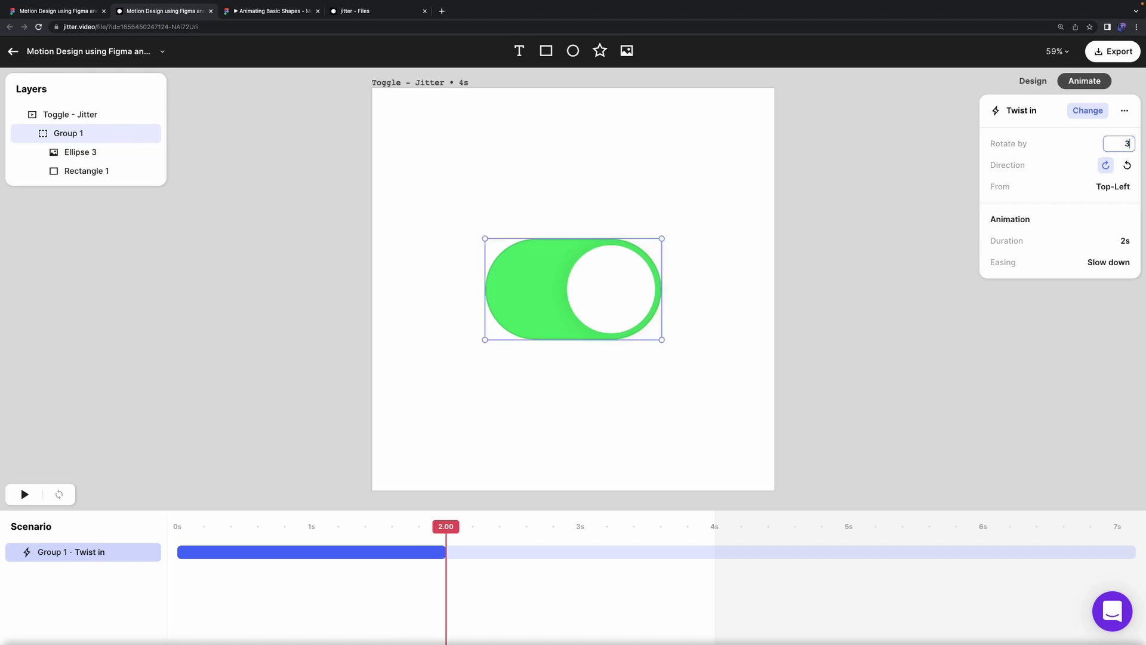
pyautogui.write('60')
pyautogui.press('Return')
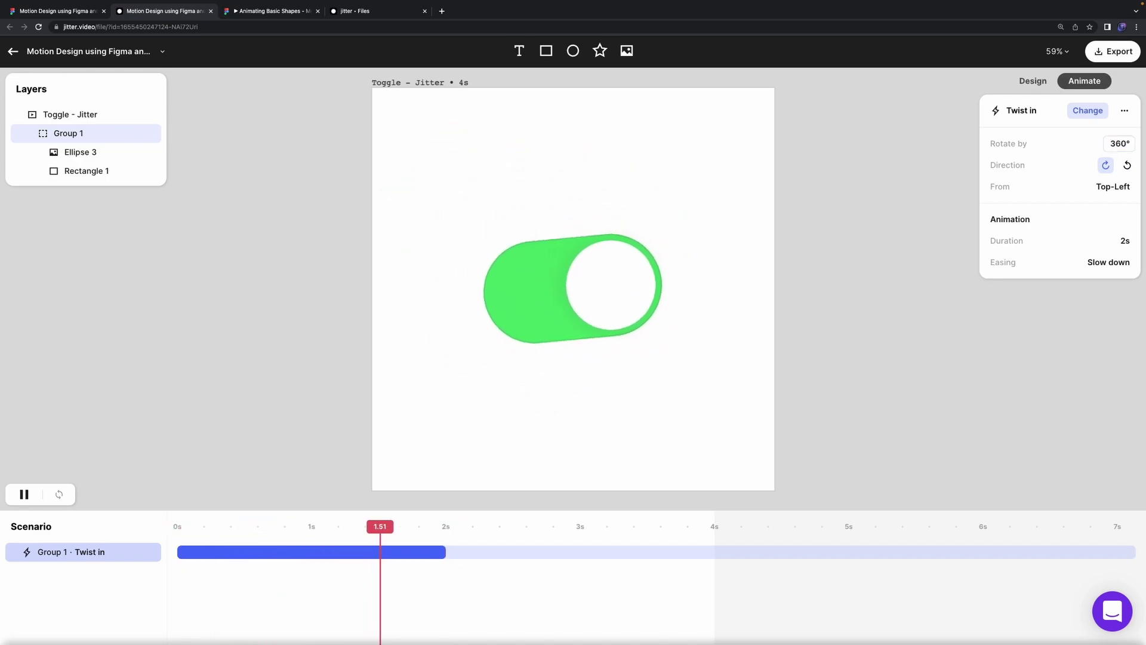
# Step: Try Mask & Slide in as the toggle group's animation instead of Twist in
pyautogui.click(1087, 111)
pyautogui.scroll(-5, 1081, 318)
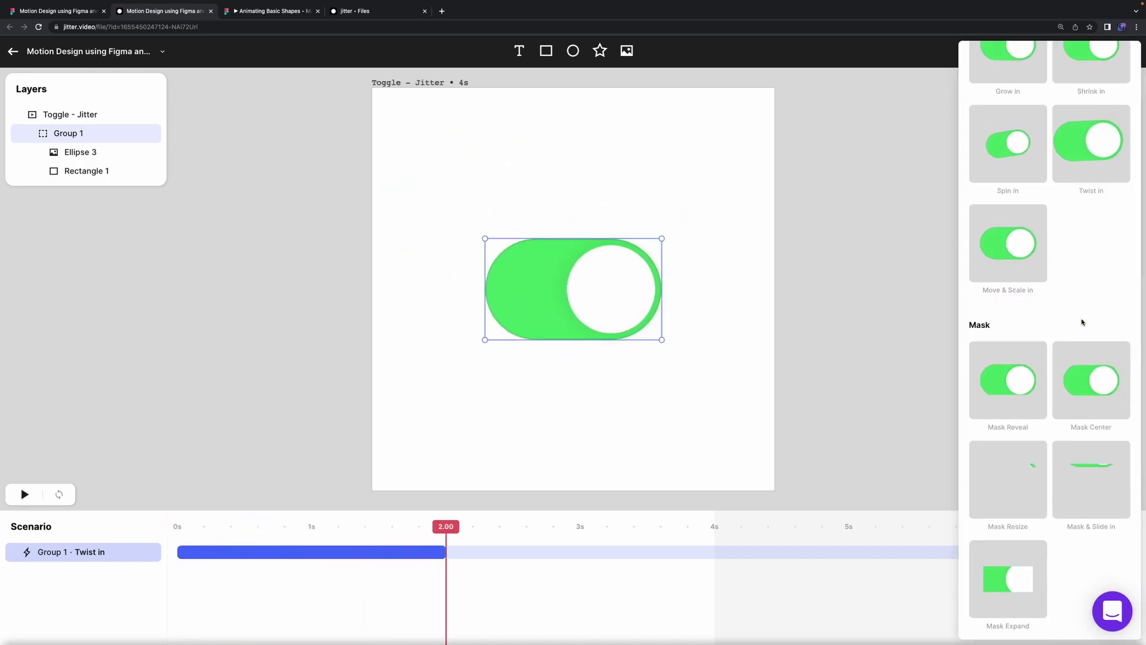
pyautogui.click(1118, 467)
# Step: Change the toggle group's animation to Move & Scale in with an initial scale of 500%
pyautogui.click(1086, 110)
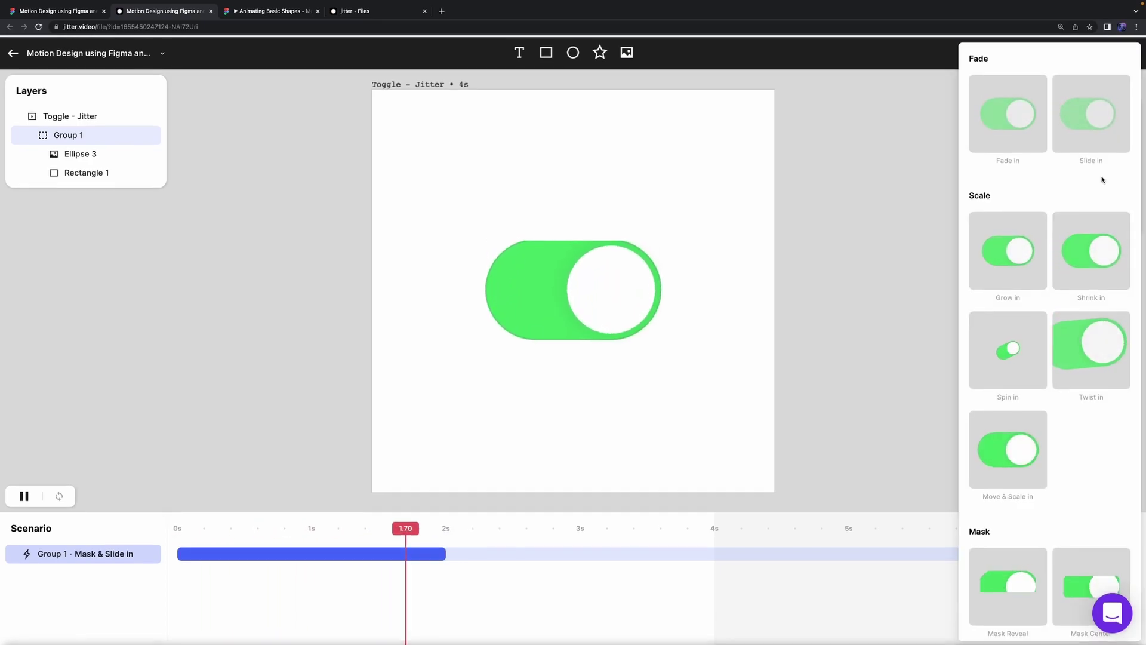
pyautogui.click(1008, 454)
pyautogui.doubleClick(1124, 167)
pyautogui.write('500')
pyautogui.press('Return')
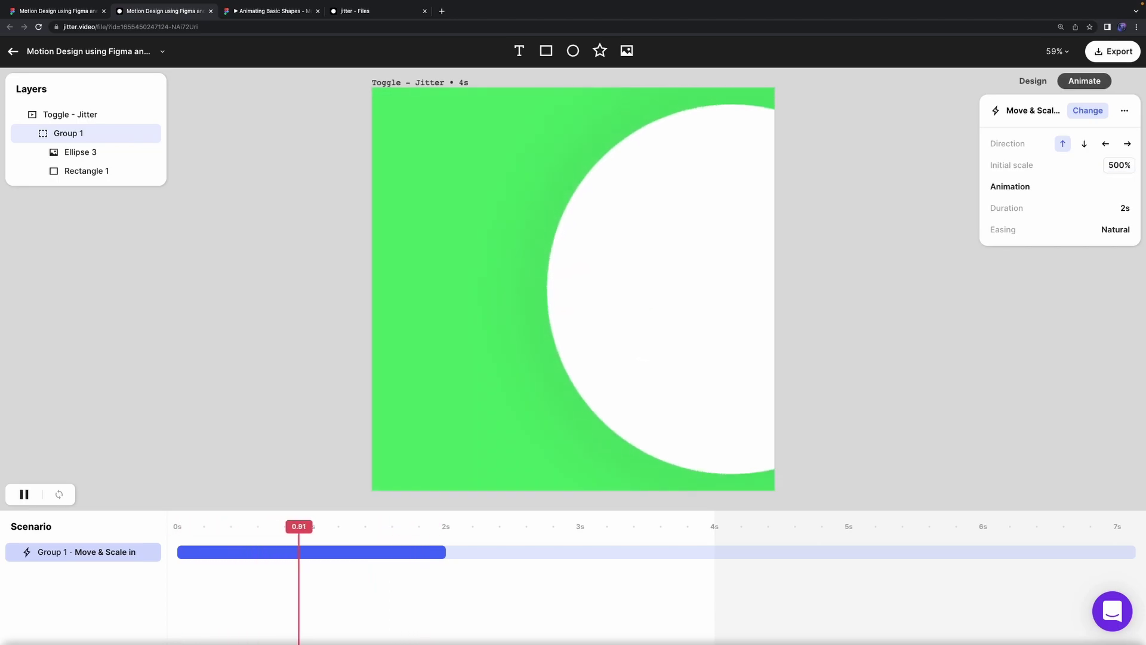
# Step: Set the Move & Scale in direction to downward and its initial scale to 300%
pyautogui.doubleClick(1124, 168)
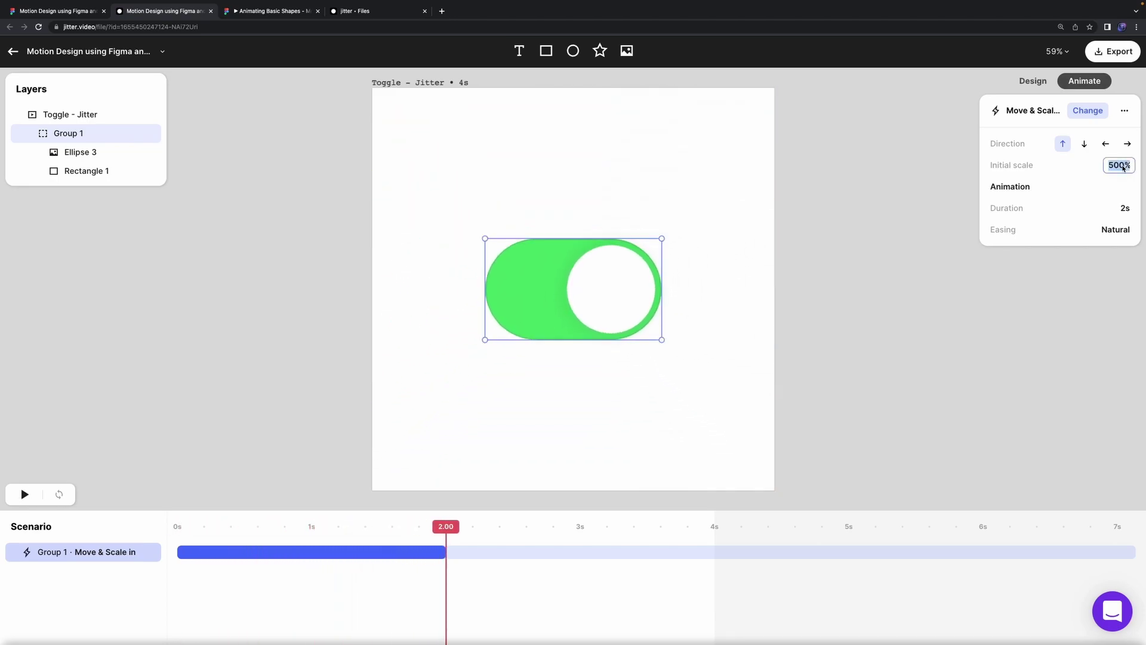
pyautogui.click(1085, 144)
pyautogui.doubleClick(1120, 165)
pyautogui.write('300')
pyautogui.press('Return')
# Step: Try initial scales of 200% and 10% for the Move & Scale in animation
pyautogui.doubleClick(1121, 165)
pyautogui.write('200')
pyautogui.press('Return')
pyautogui.doubleClick(1125, 165)
pyautogui.write('10')
pyautogui.press('Return')
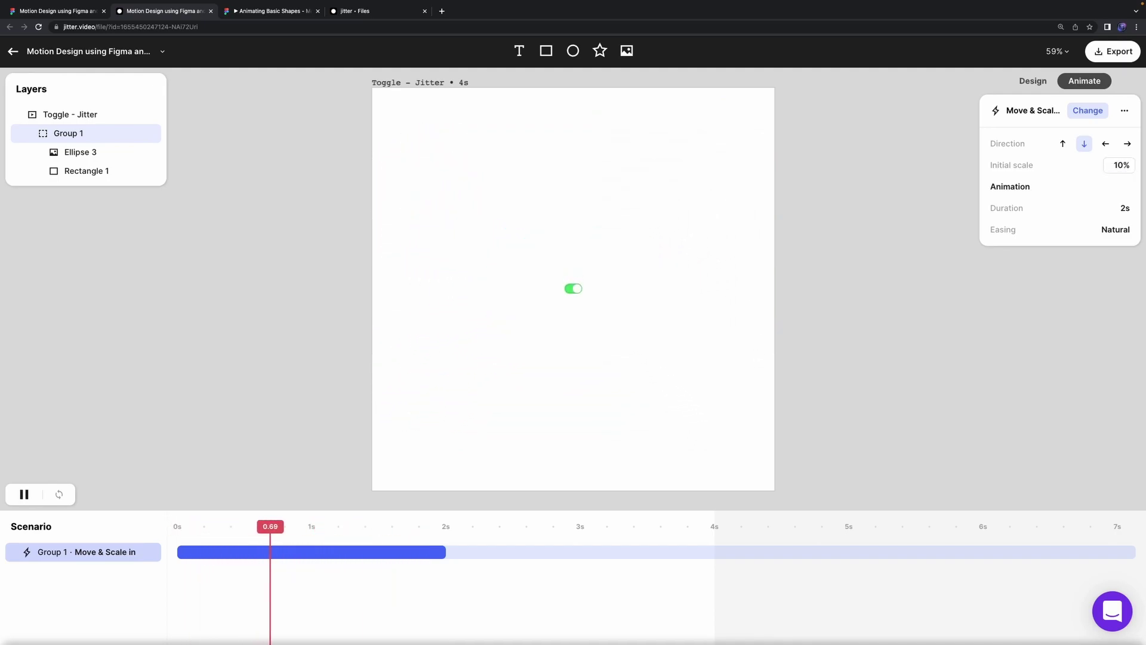
# Step: Compare initial scales of 150% and 110% for Move & Scale in, and settle on 150%
pyautogui.doubleClick(1124, 165)
pyautogui.write('150')
pyautogui.press('Return')
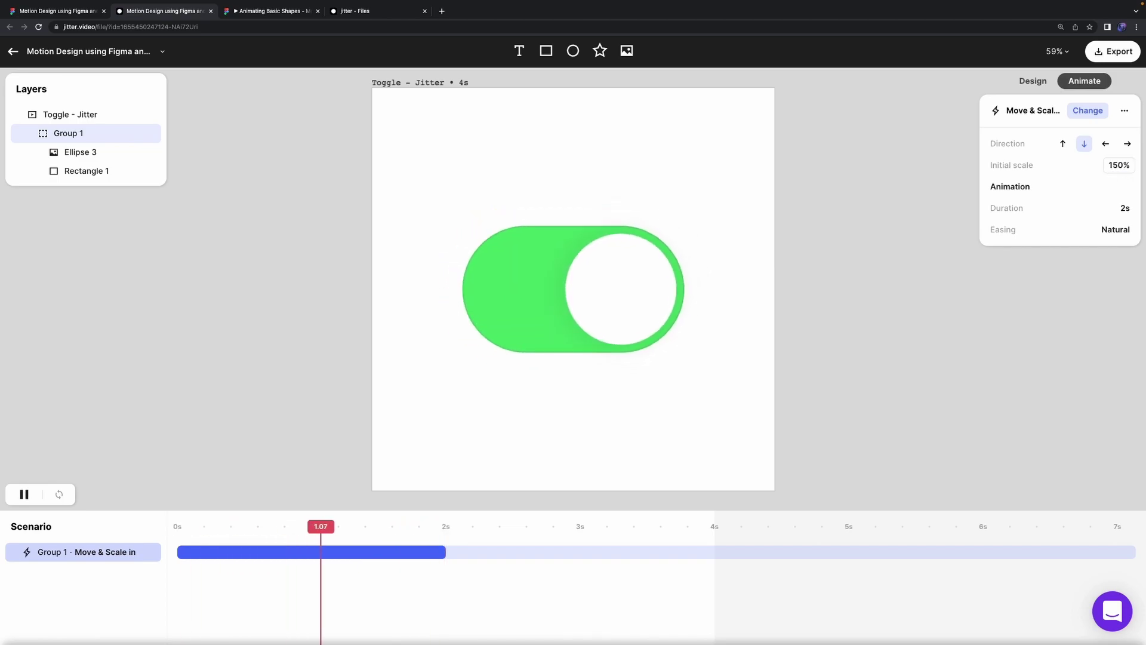
pyautogui.doubleClick(1124, 166)
pyautogui.press('Return')
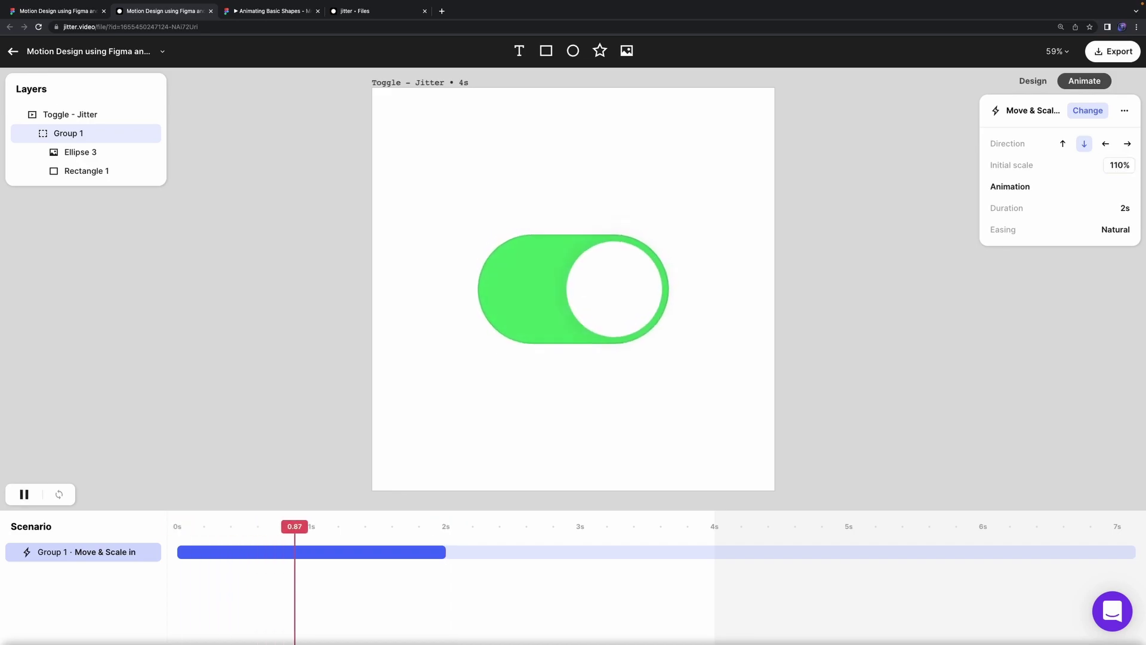
pyautogui.write('150')
pyautogui.press('Return')
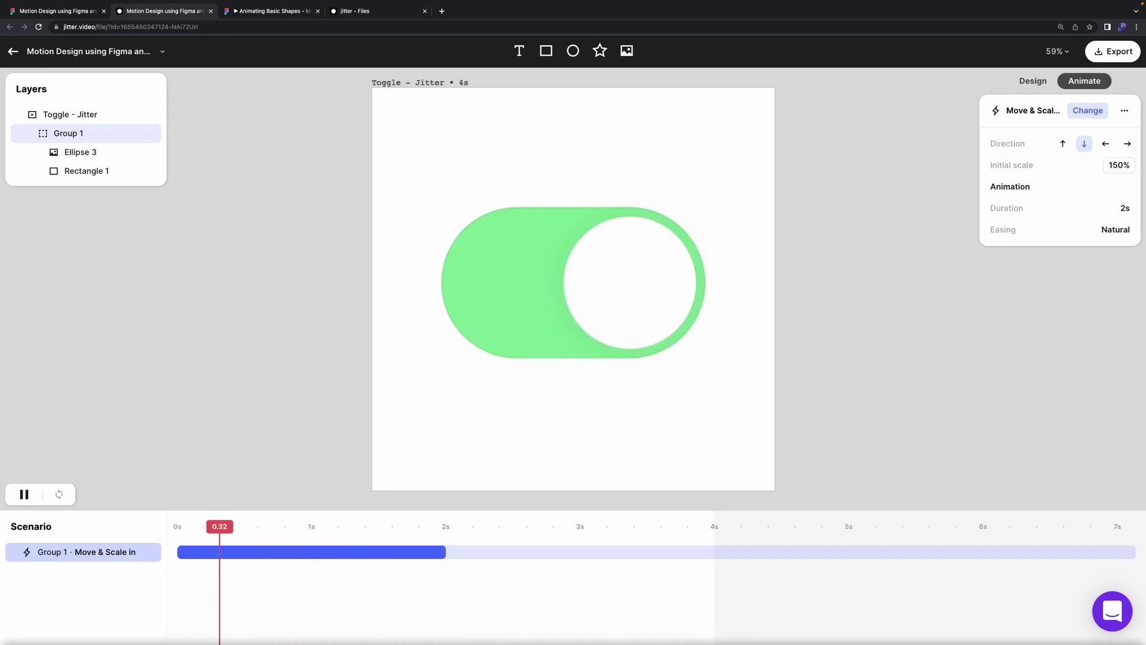
# Step: Set the Move & Scale in easing to Bounce and its duration to 1 s
pyautogui.click(1116, 230)
pyautogui.click(1097, 352)
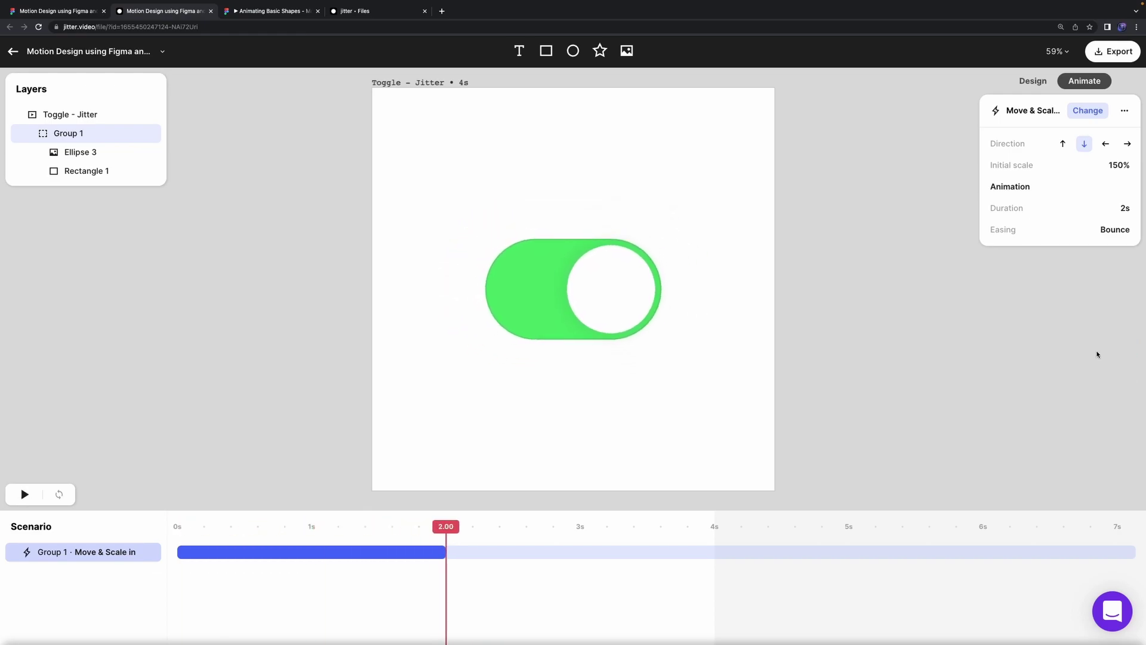
pyautogui.click(1124, 208)
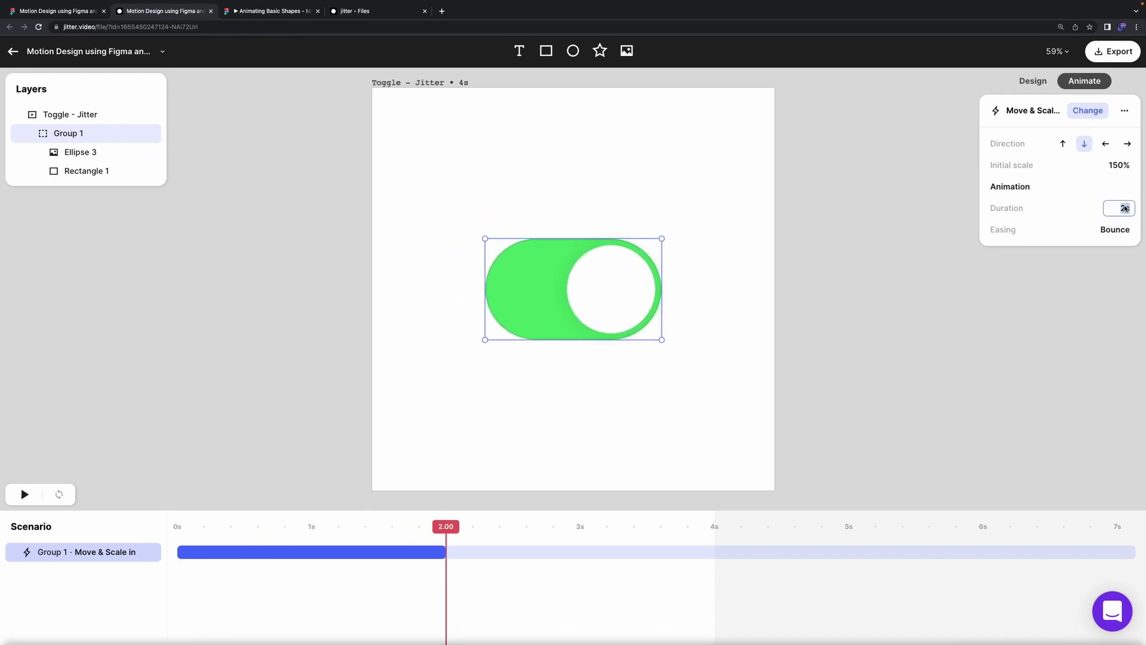
pyautogui.write('1')
pyautogui.press('Return')
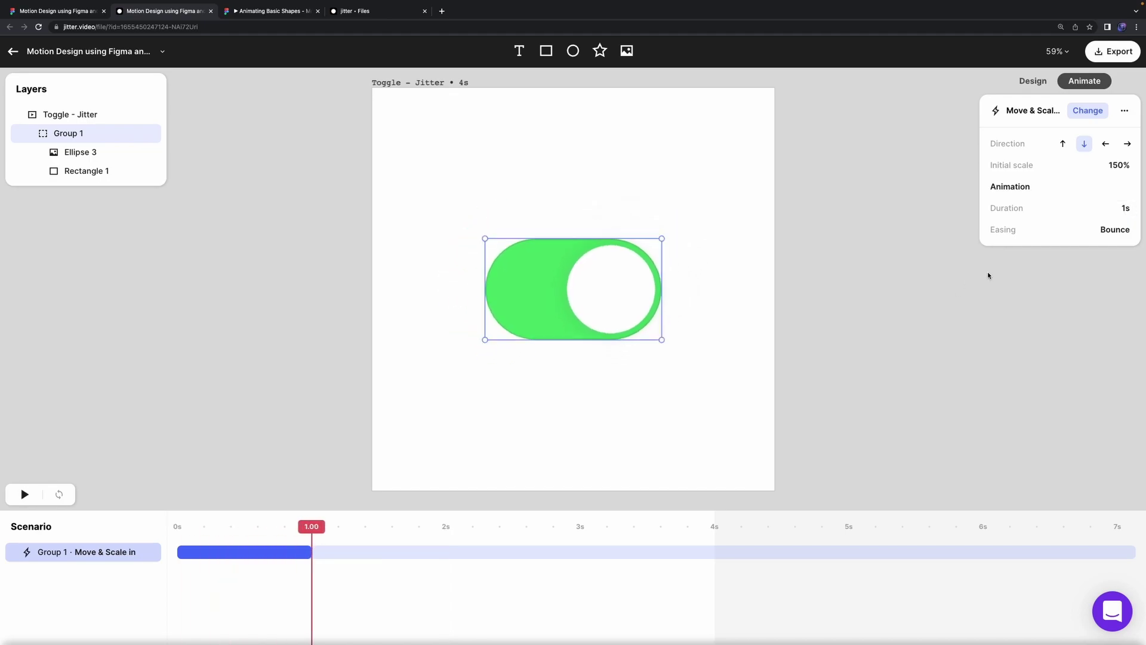
# Step: Try a 0.5 s duration for Move & Scale in, and set it back to 1 s
pyautogui.write('0.5')
pyautogui.press('Return')
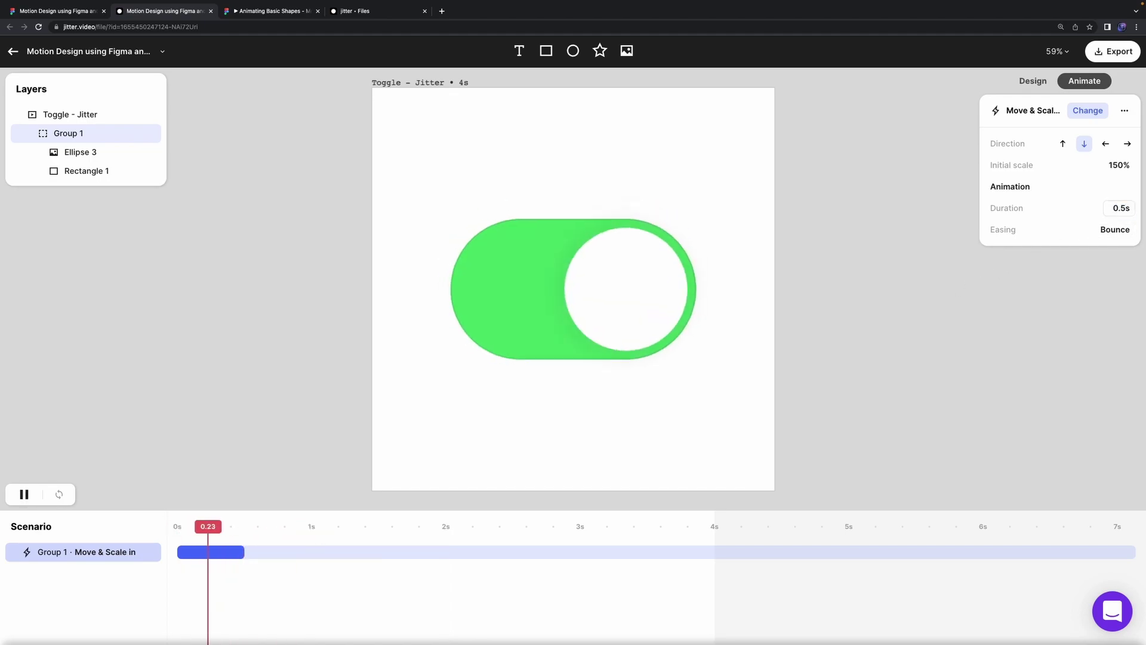
pyautogui.click(1128, 210)
pyautogui.write('1')
pyautogui.press('Return')
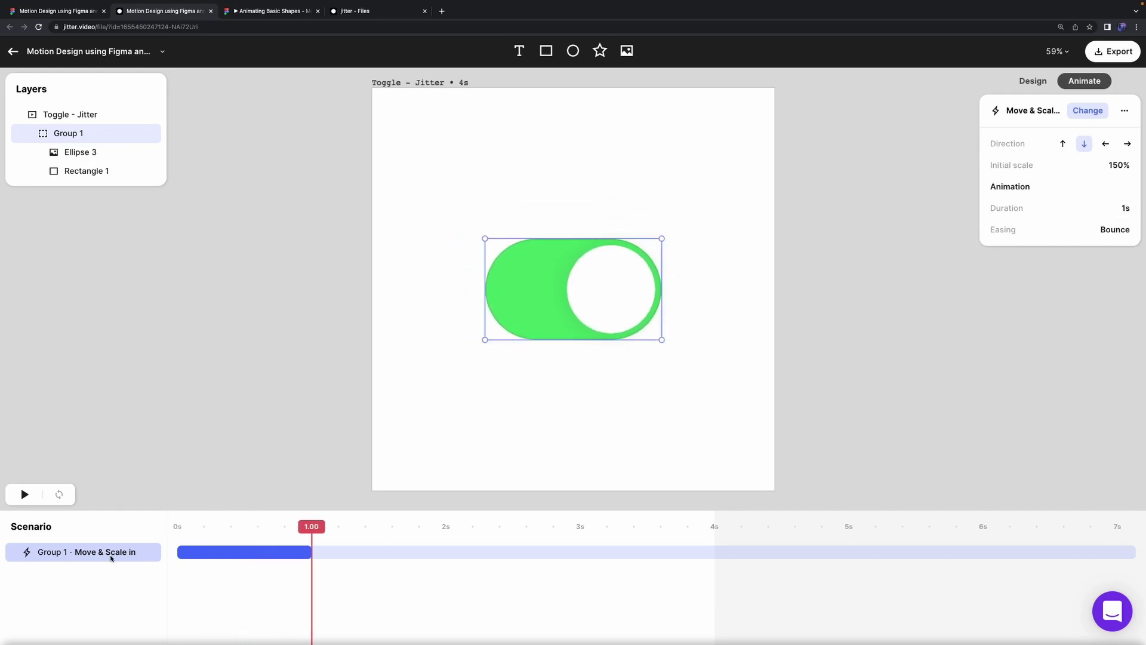
pyautogui.click(623, 357)
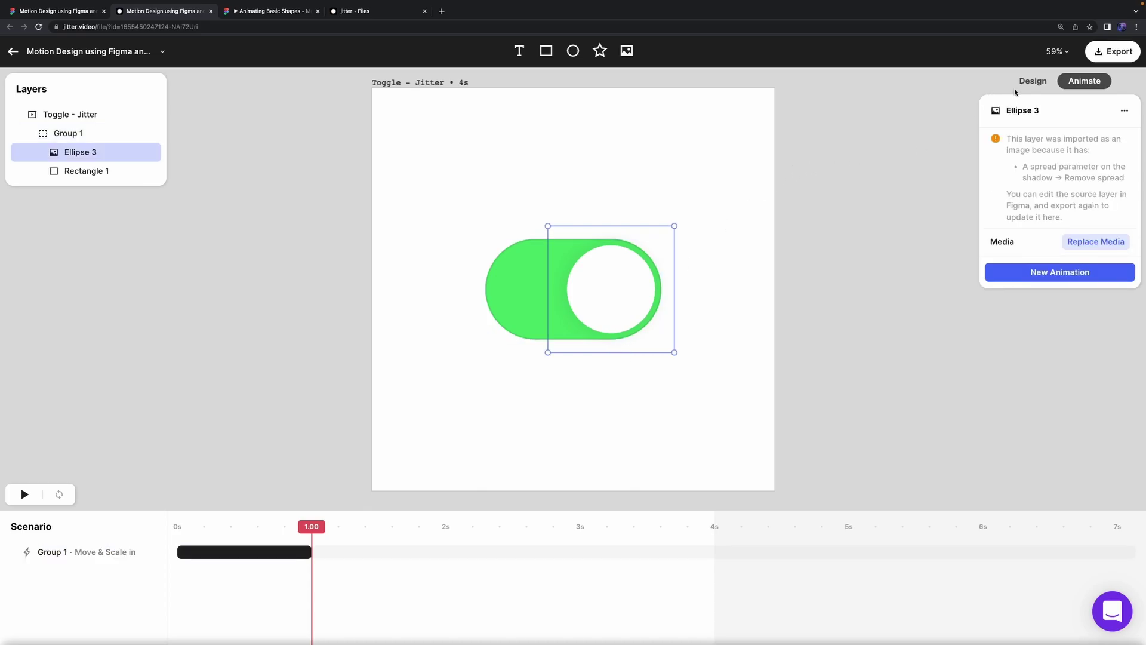
pyautogui.moveTo(591, 284); pyautogui.dragTo(601, 314)
pyautogui.hotkey('ctrl', 'z')
# Step: Duplicate the toggle's Ellipse 3 knob in Design mode and move the copy to the left end of the toggle
pyautogui.click(591, 217)
pyautogui.click(619, 297)
pyautogui.click(621, 294)
pyautogui.click(1043, 82)
pyautogui.hotkey('ctrl', 'd')
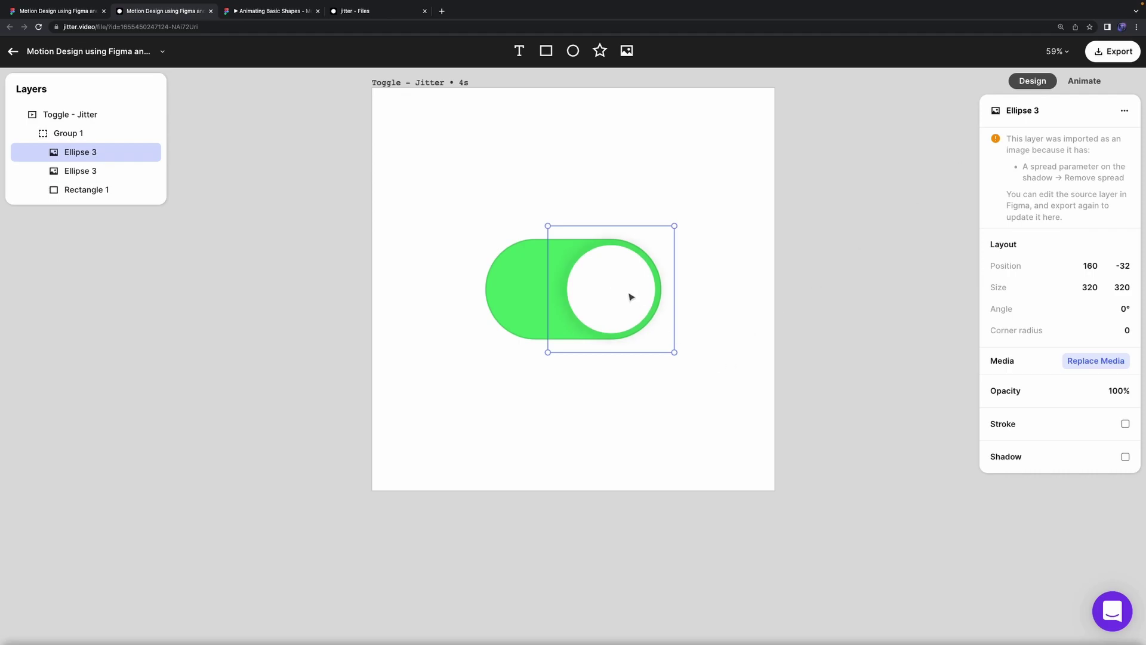
pyautogui.moveTo(631, 297); pyautogui.dragTo(544, 296)
# Step: Align the duplicated knob inside the toggle's left end by setting its X position to -32
pyautogui.scroll(10, 518, 299)
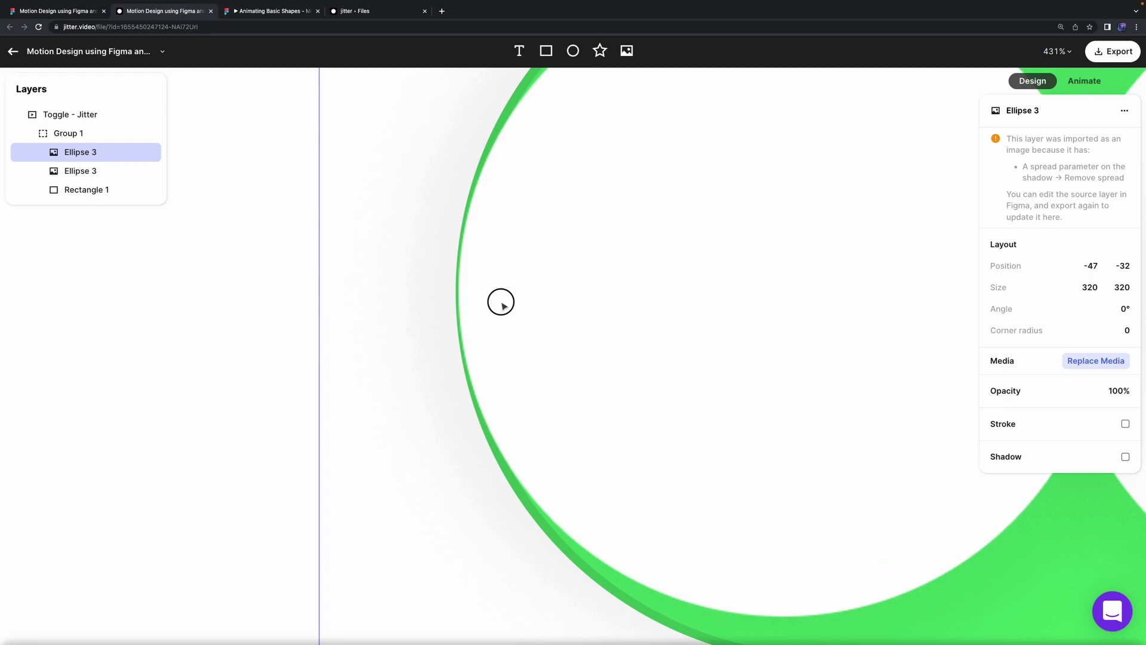
pyautogui.scroll(4, 479, 297)
pyautogui.moveTo(474, 289); pyautogui.dragTo(475, 297)
pyautogui.scroll(-8, 475, 298)
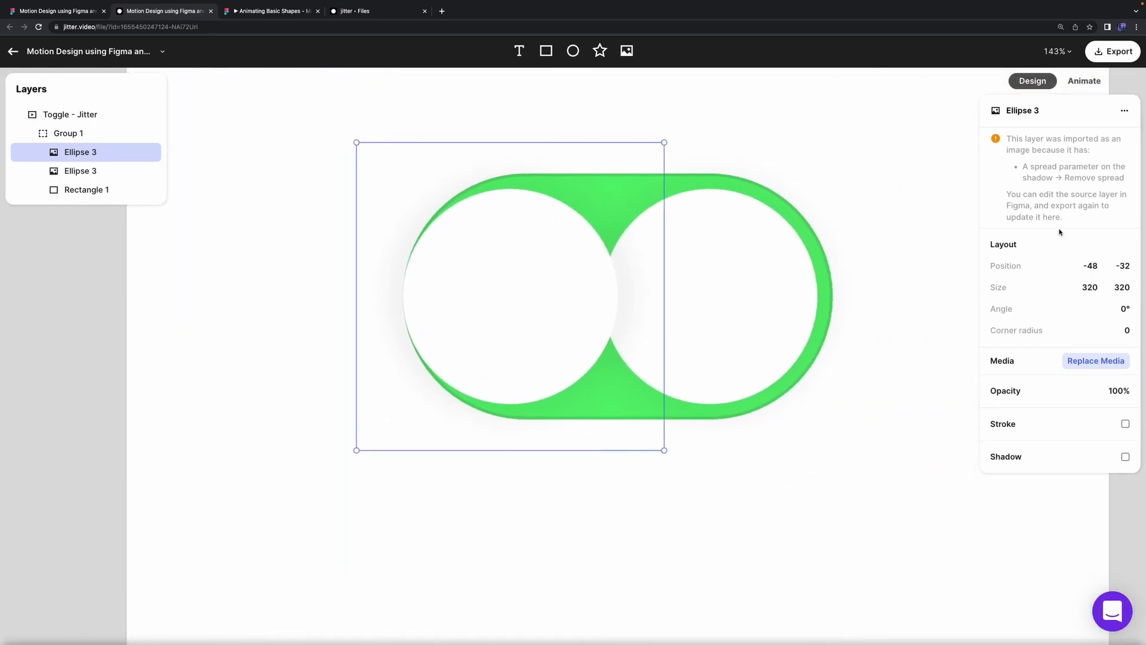
pyautogui.click(1101, 269)
pyautogui.click(1094, 270)
pyautogui.write('-32')
pyautogui.press('Return')
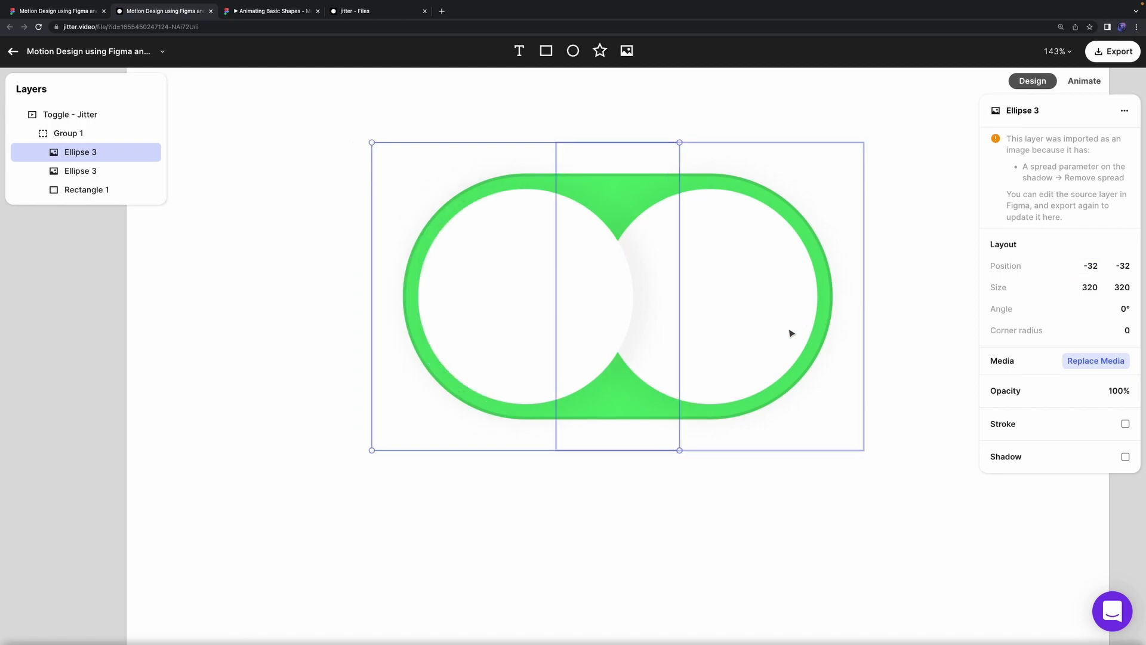
pyautogui.click(849, 476)
pyautogui.scroll(-6, 847, 474)
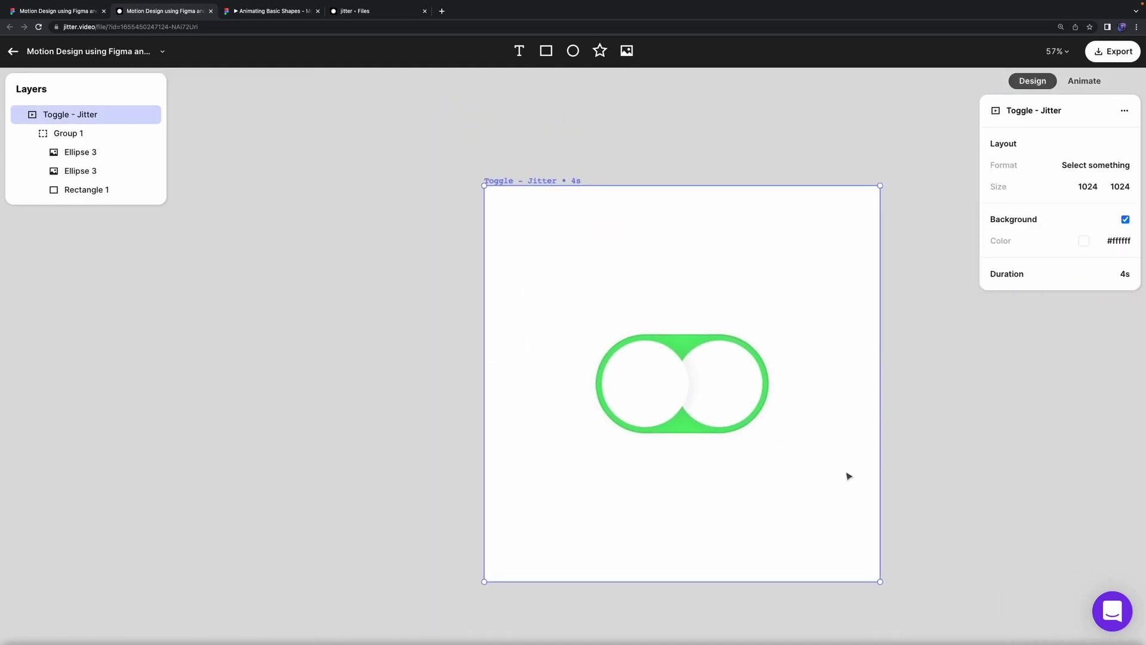
# Step: Add a custom Move animation to the original Ellipse 3 knob on the right, starting at 1.5 s
pyautogui.click(1078, 83)
pyautogui.scroll(-3, 711, 399)
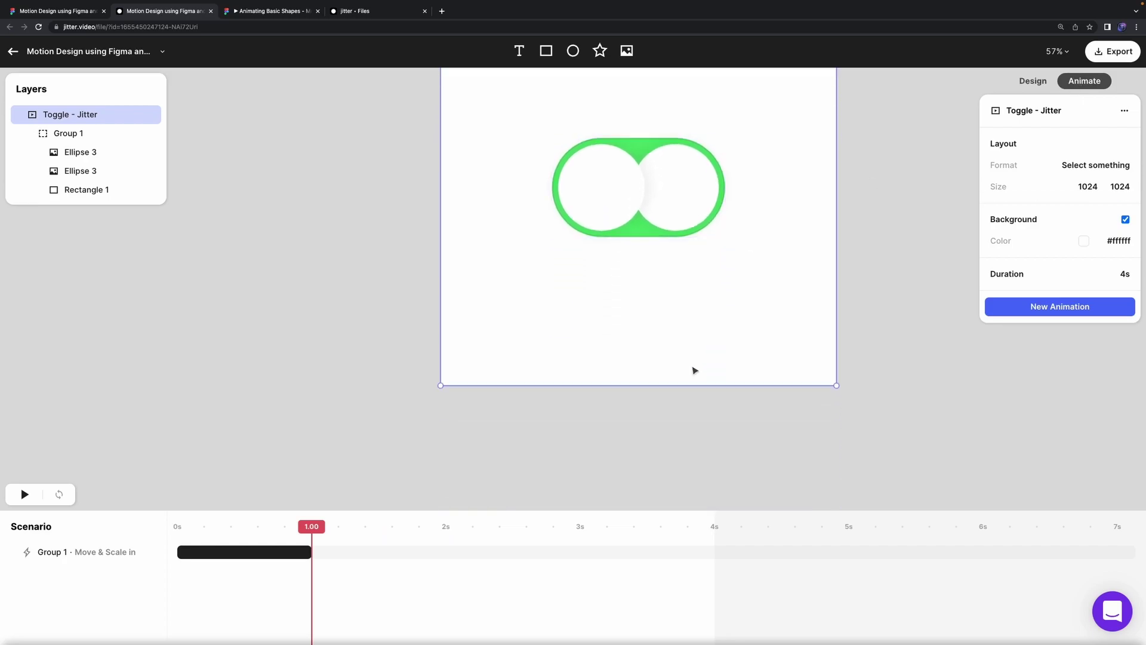
pyautogui.click(629, 299)
pyautogui.doubleClick(629, 300)
pyautogui.click(717, 265)
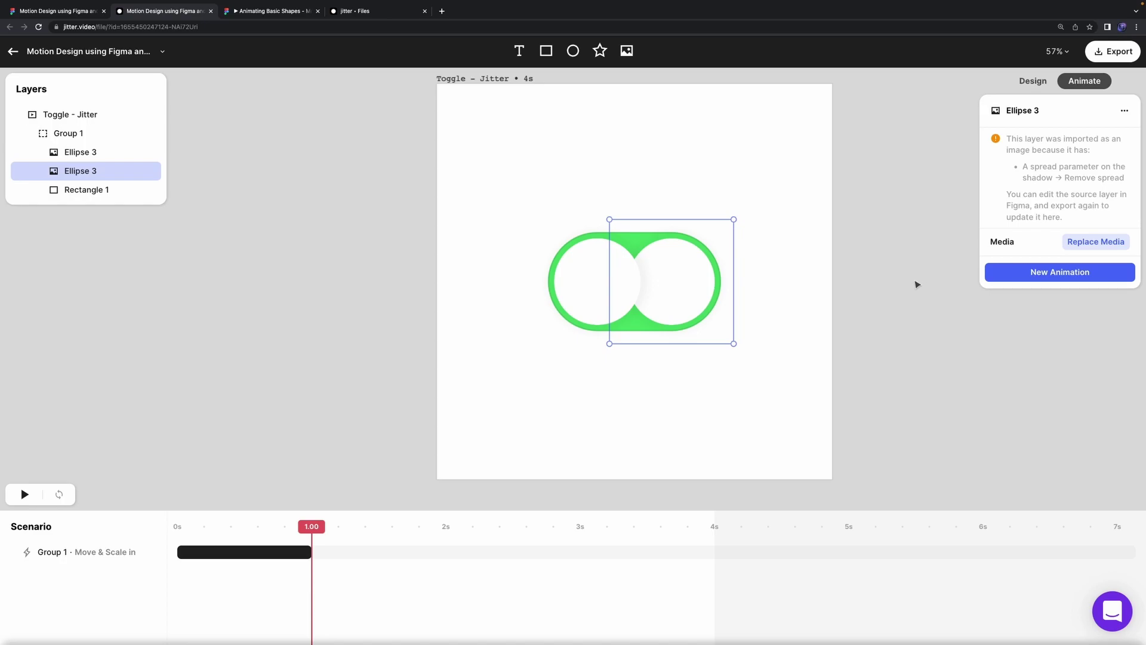
pyautogui.moveTo(316, 530); pyautogui.dragTo(382, 540)
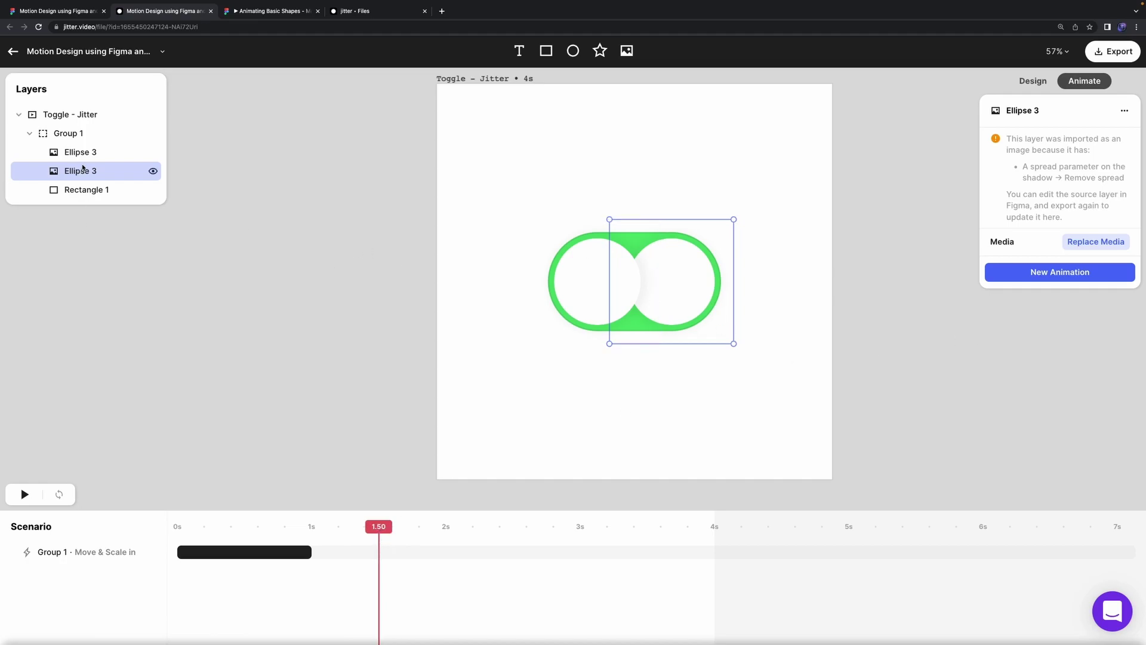
pyautogui.click(988, 270)
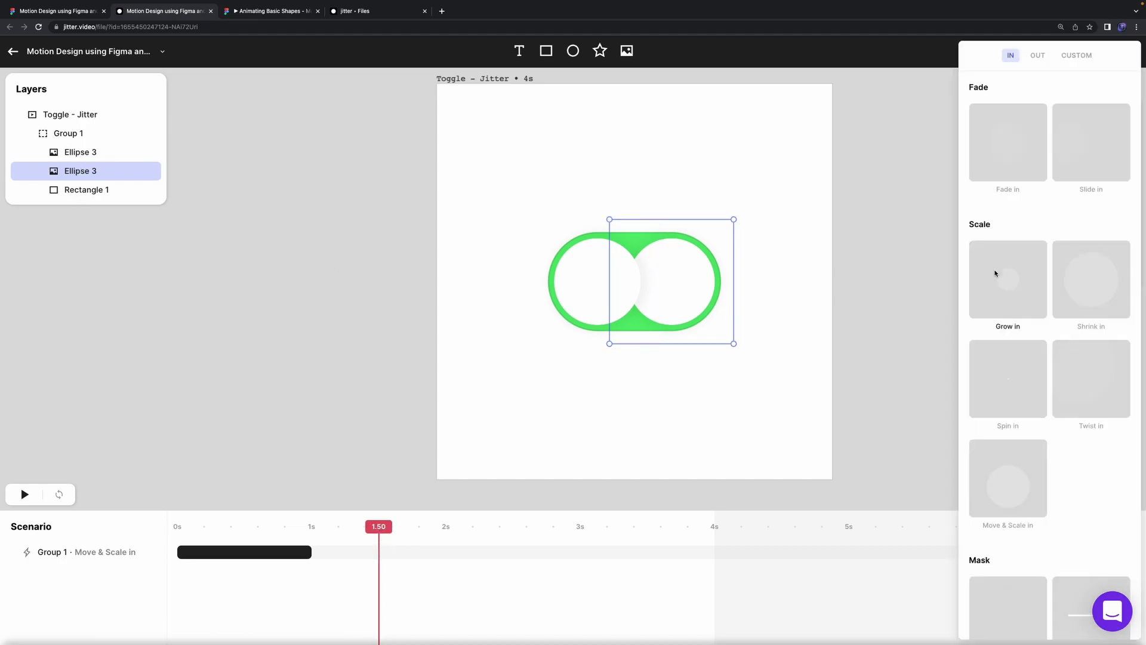
pyautogui.click(1078, 55)
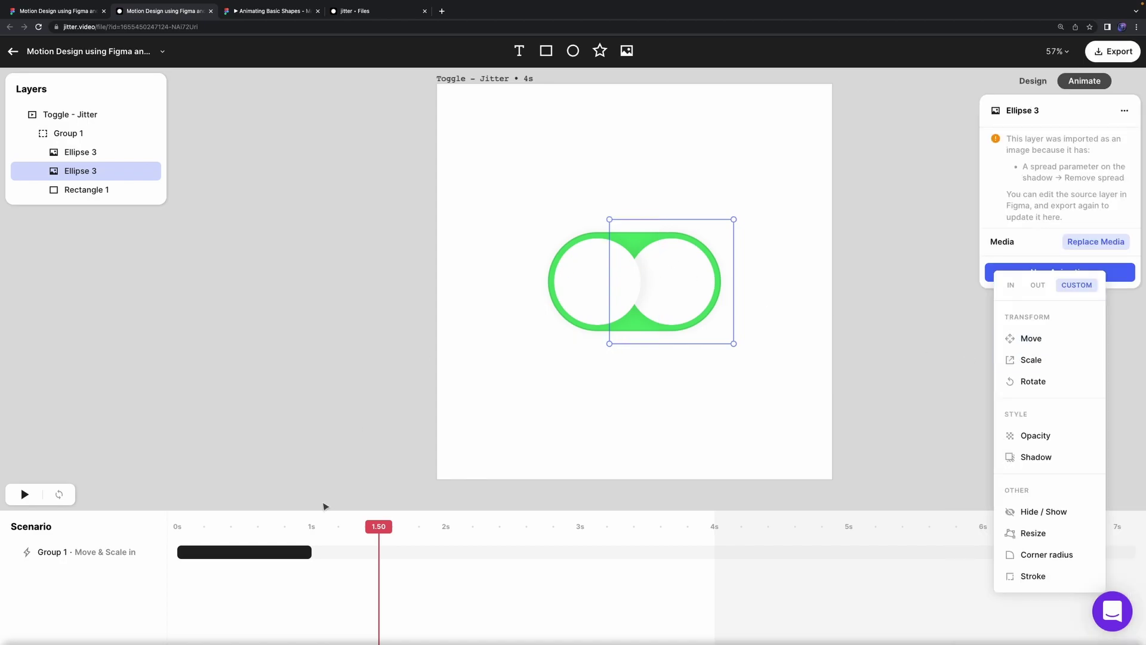
pyautogui.click(1066, 339)
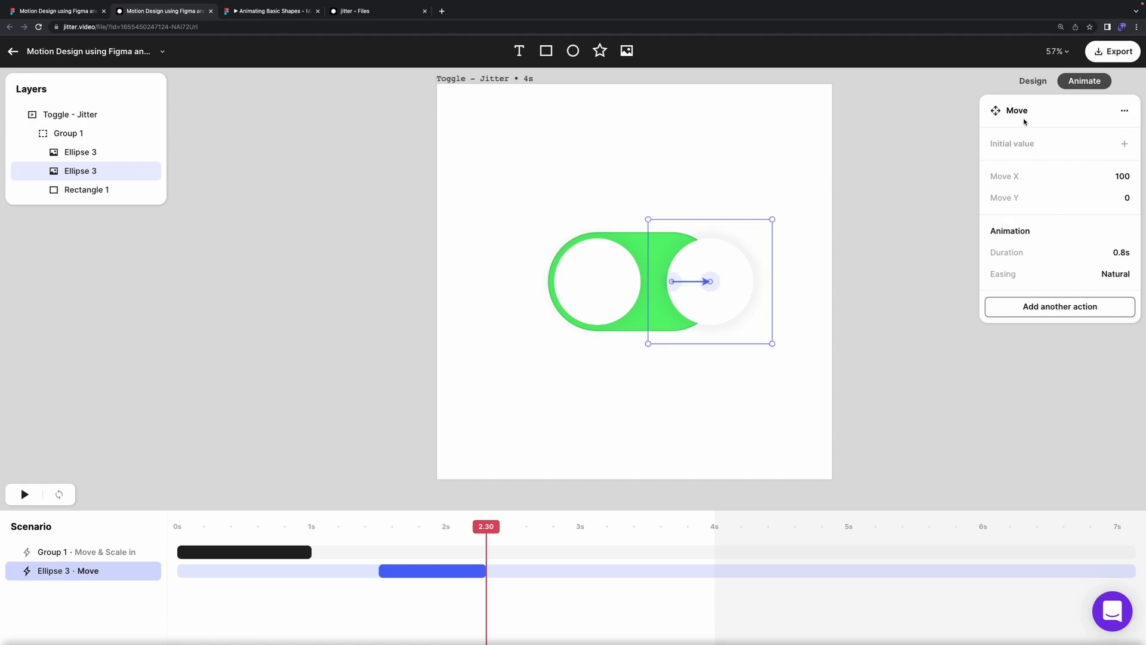
# Step: Give Ellipse 3's Move an initial value of X 160 and Y -32 from its layout position, and reopen its design properties
pyautogui.click(1041, 84)
pyautogui.click(1091, 266)
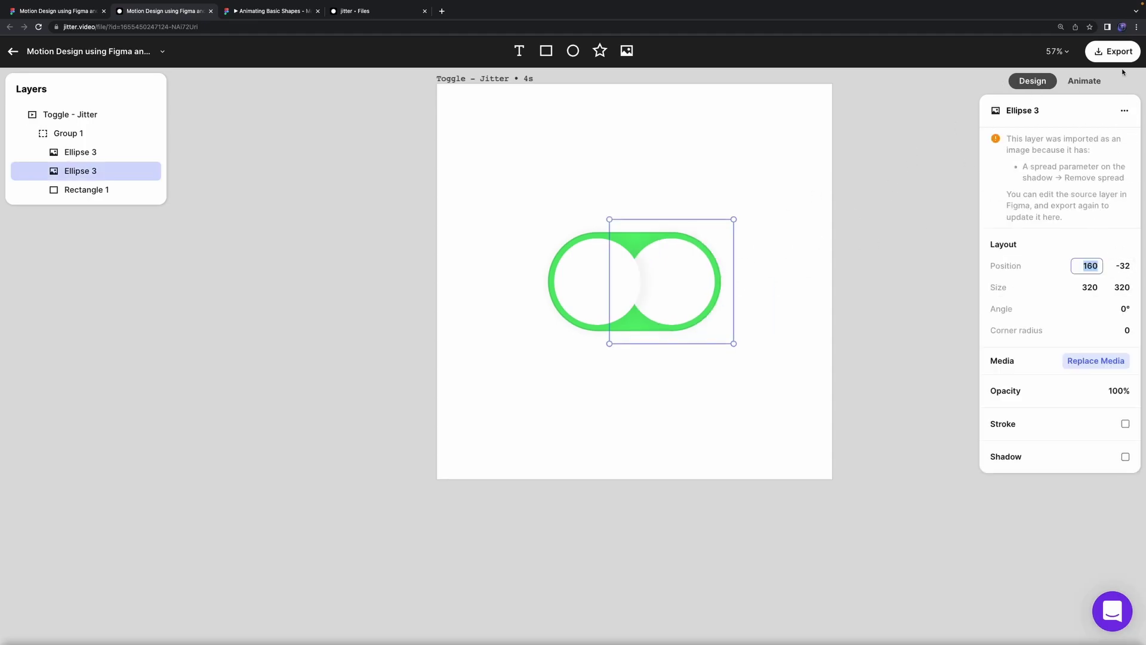
pyautogui.click(1076, 82)
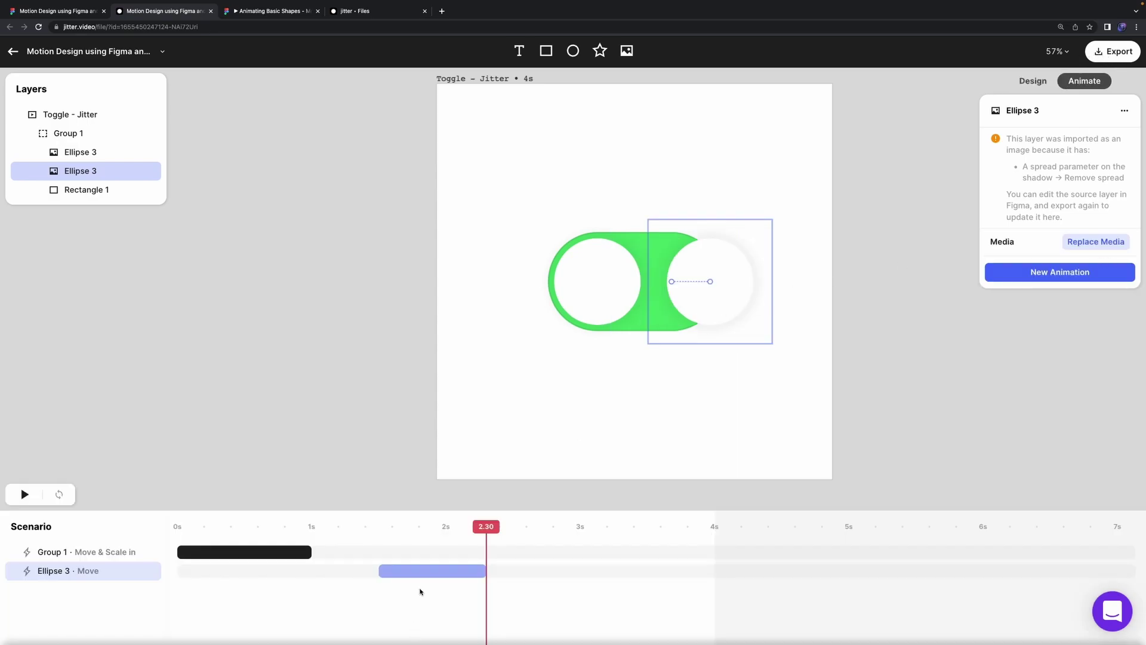
pyautogui.click(431, 571)
pyautogui.click(1124, 143)
pyautogui.click(1121, 164)
pyautogui.write('1')
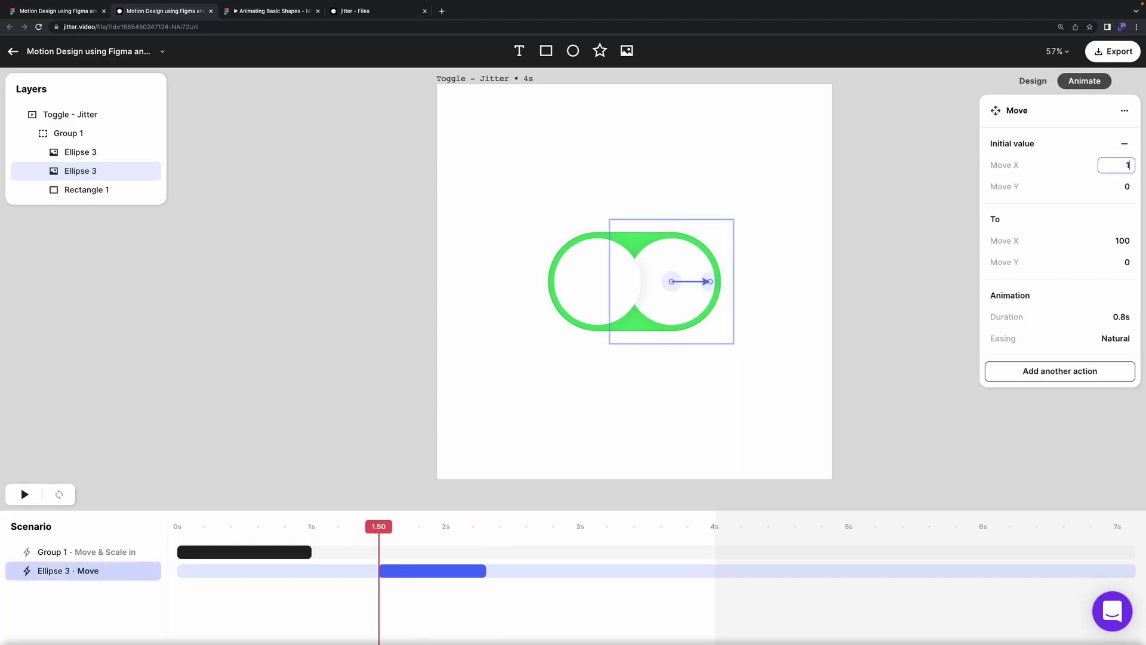
pyautogui.write('60')
pyautogui.press('Tab')
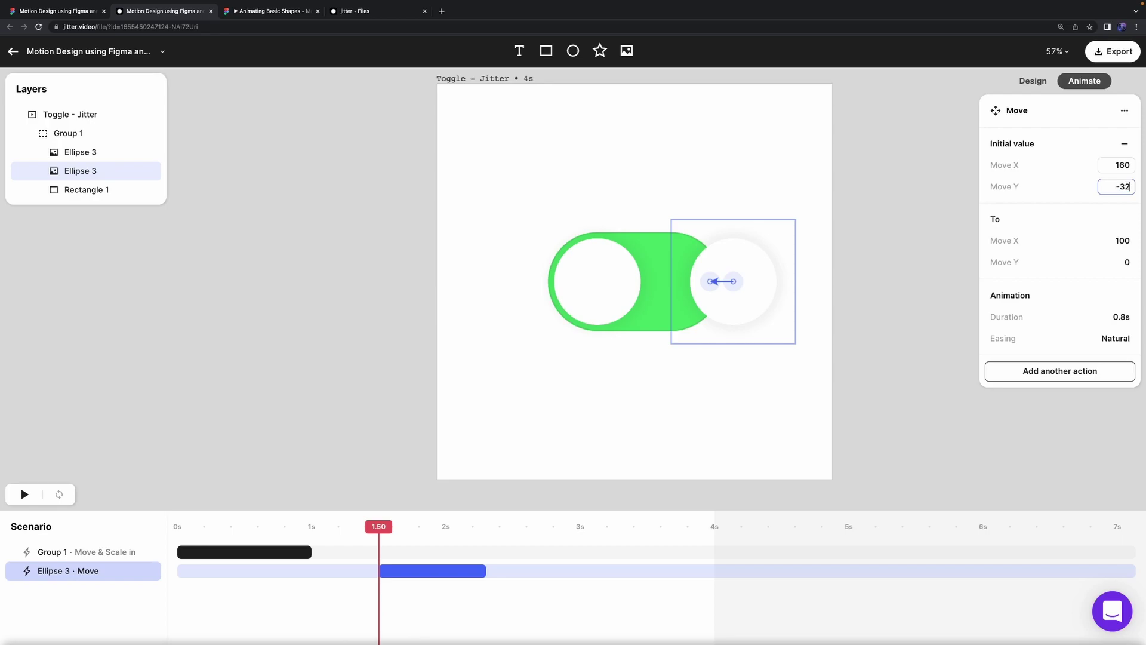
pyautogui.press('Return')
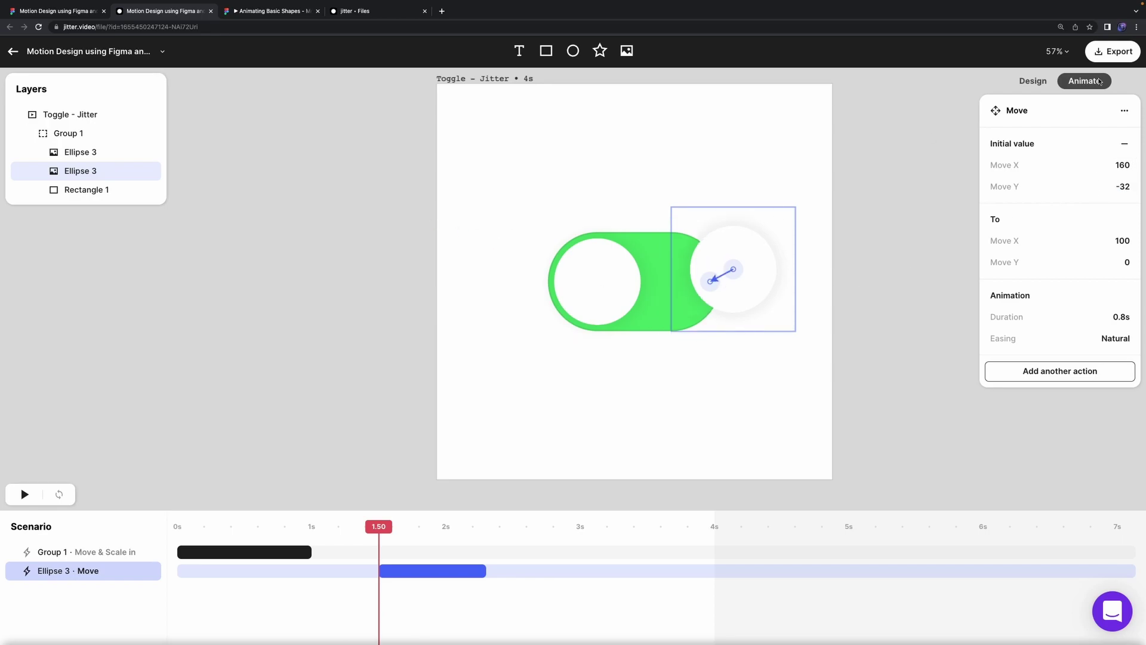
pyautogui.click(1033, 81)
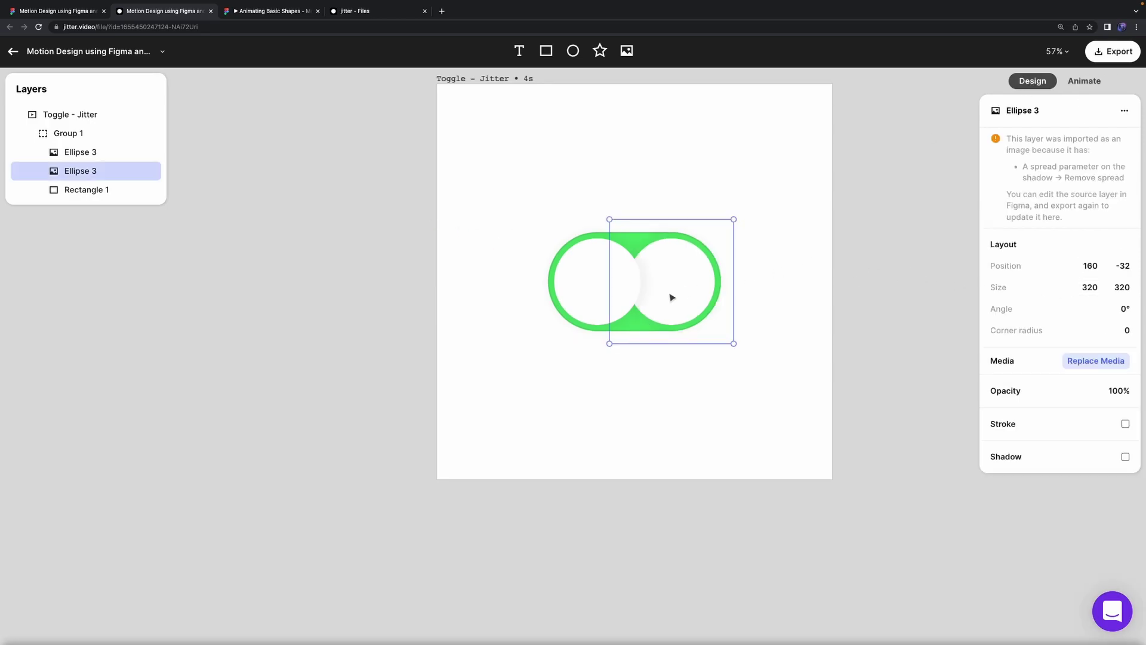
# Step: Set Ellipse 3's Move animation to start at X 0, Y 0 and end over the duplicate knob at X -192, Y 0
pyautogui.click(1081, 83)
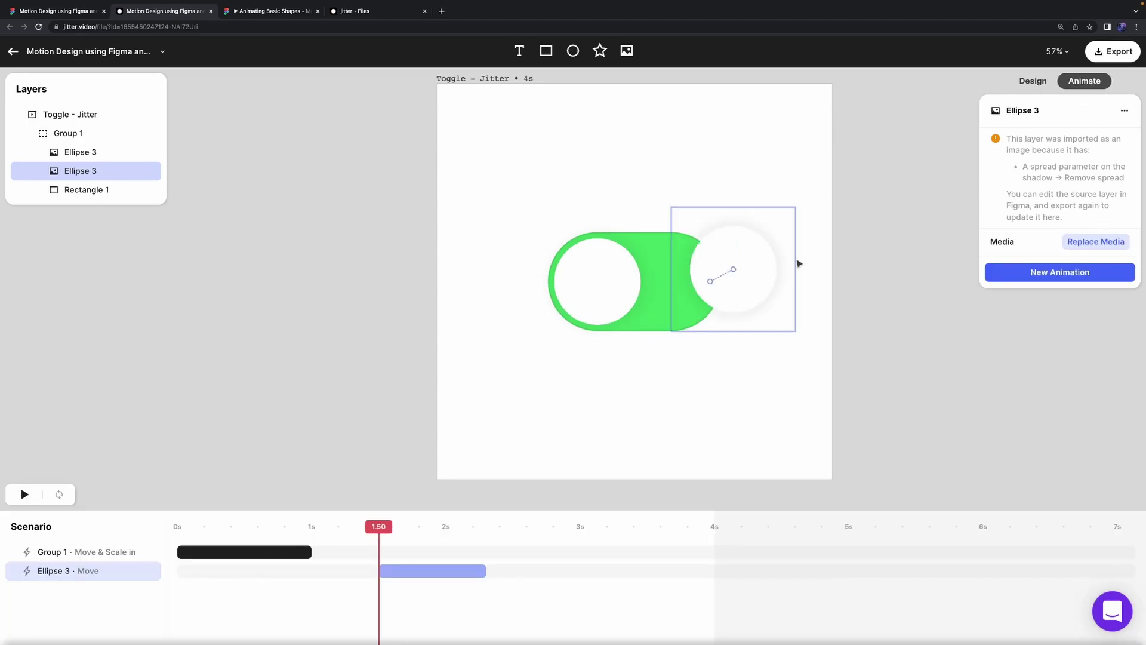
pyautogui.moveTo(736, 272); pyautogui.dragTo(782, 276)
pyautogui.moveTo(735, 270); pyautogui.dragTo(600, 279)
pyautogui.moveTo(735, 278); pyautogui.dragTo(687, 281)
pyautogui.press('Return')
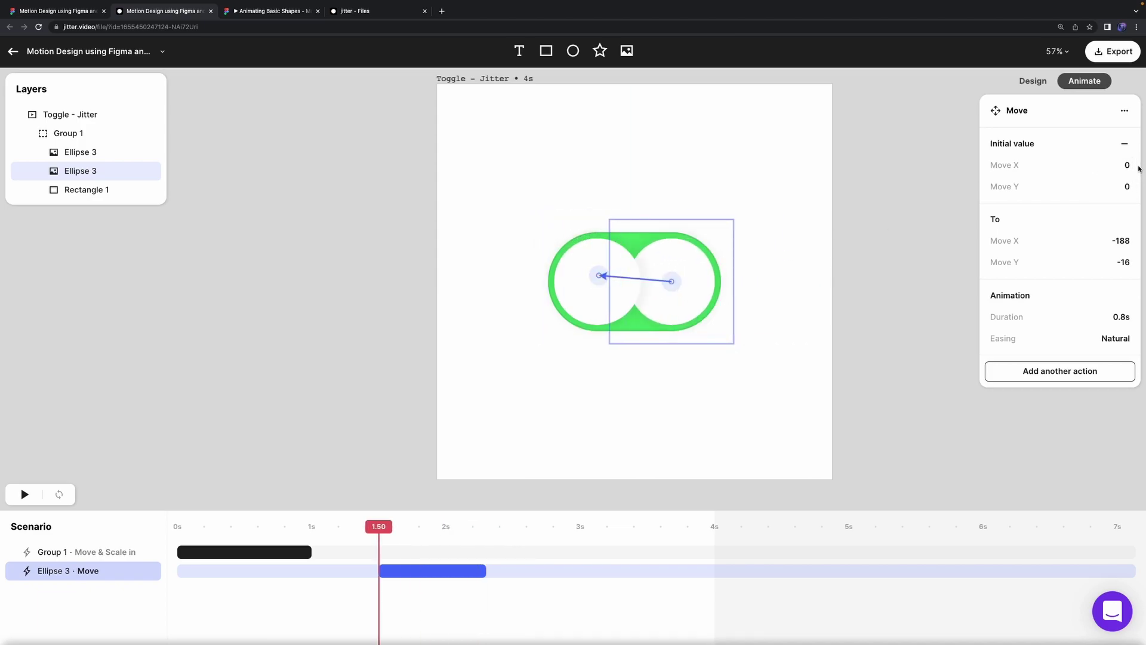
pyautogui.moveTo(599, 276)
pyautogui.mouseDown()
pyautogui.moveTo(601, 294)
pyautogui.moveTo(589, 284)
pyautogui.moveTo(600, 289)
pyautogui.mouseUp()
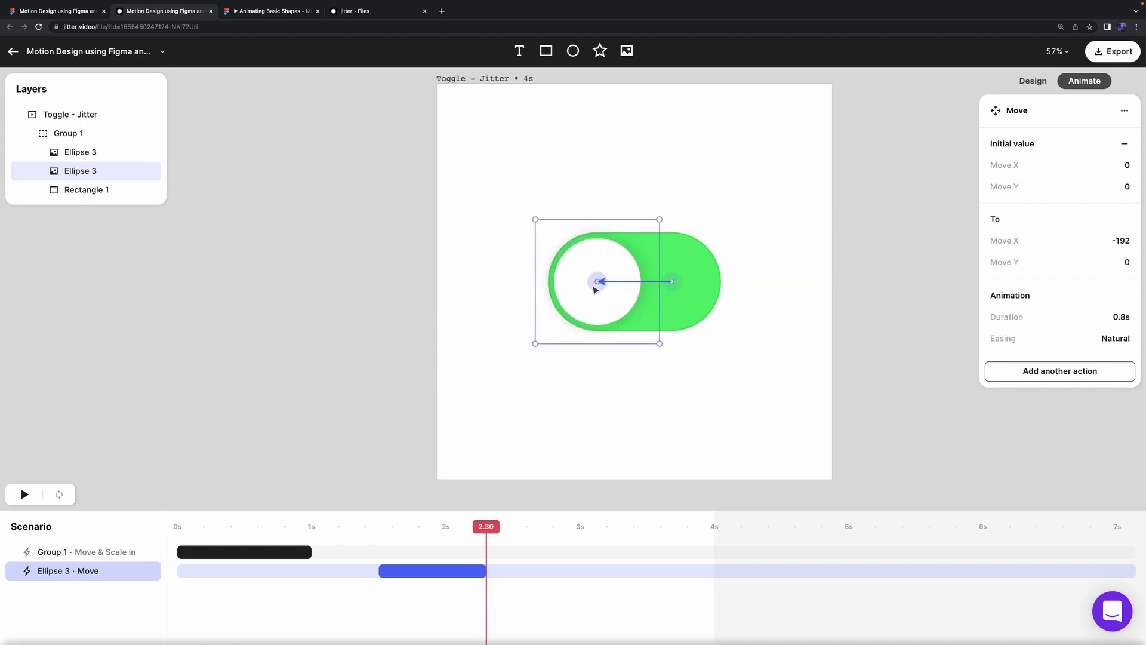
# Step: Compare the moved knob's end position with the duplicate knob in Design and Animate modes, and scrub back before the move
pyautogui.click(1032, 81)
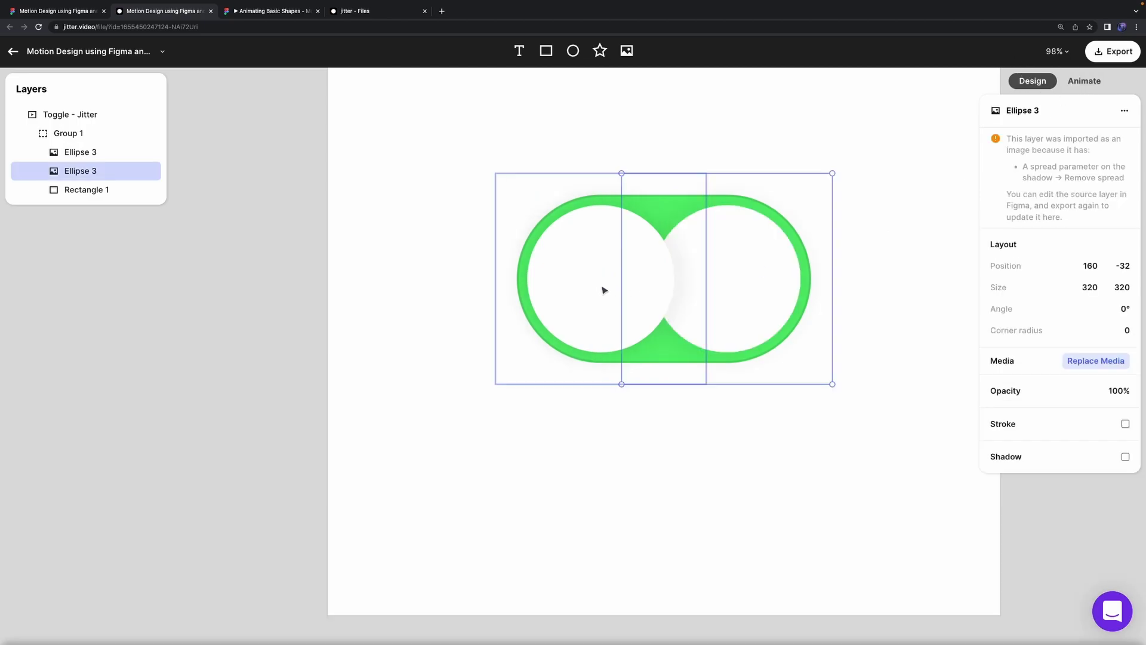
pyautogui.scroll(2, 647, 281)
pyautogui.scroll(2, 658, 273)
pyautogui.click(577, 276)
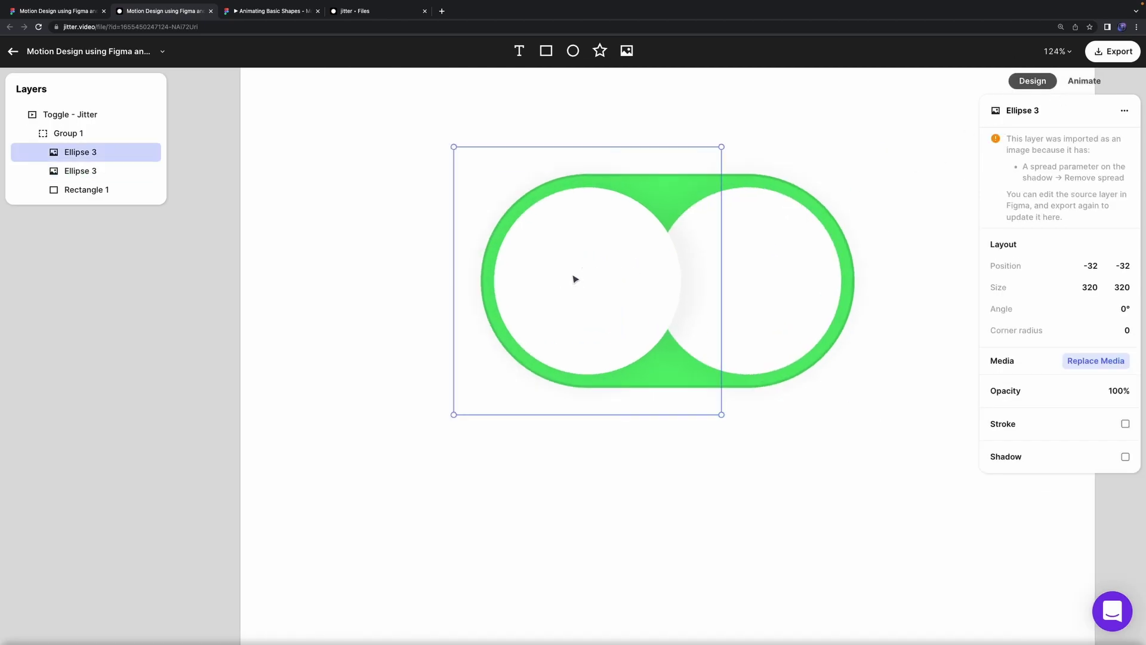
pyautogui.scroll(-4, 575, 276)
pyautogui.click(1079, 82)
pyautogui.scroll(5, 597, 308)
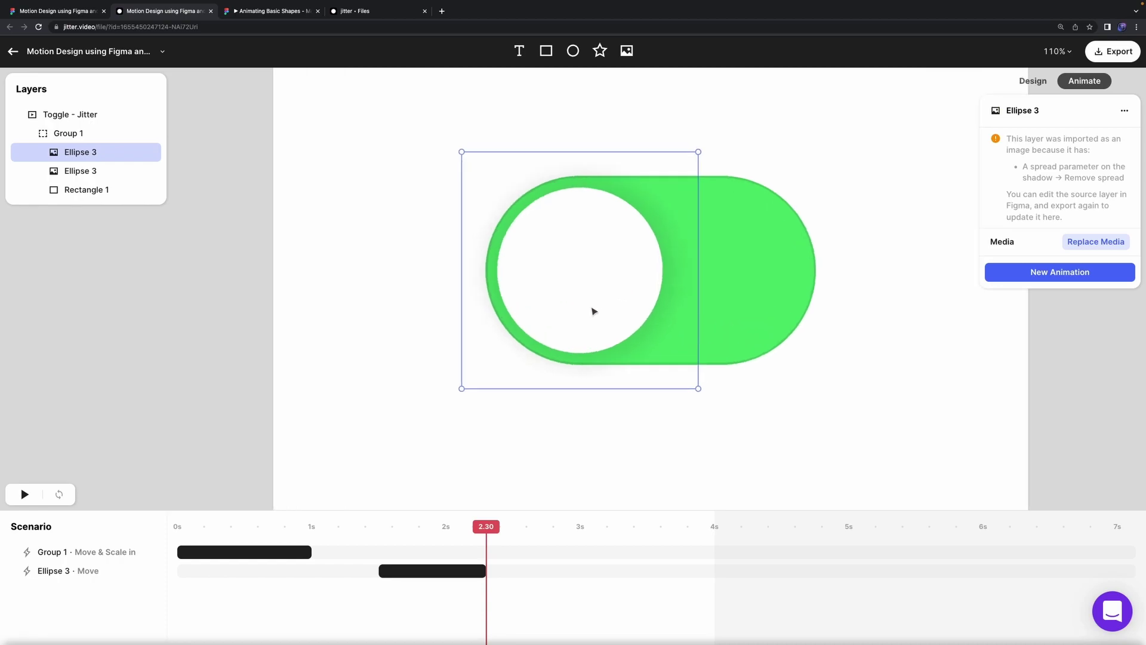
pyautogui.moveTo(526, 286)
pyautogui.mouseDown()
pyautogui.moveTo(597, 281)
pyautogui.moveTo(520, 282)
pyautogui.mouseUp()
pyautogui.click(841, 324)
pyautogui.scroll(-4, 840, 324)
pyautogui.moveTo(485, 534); pyautogui.dragTo(342, 545)
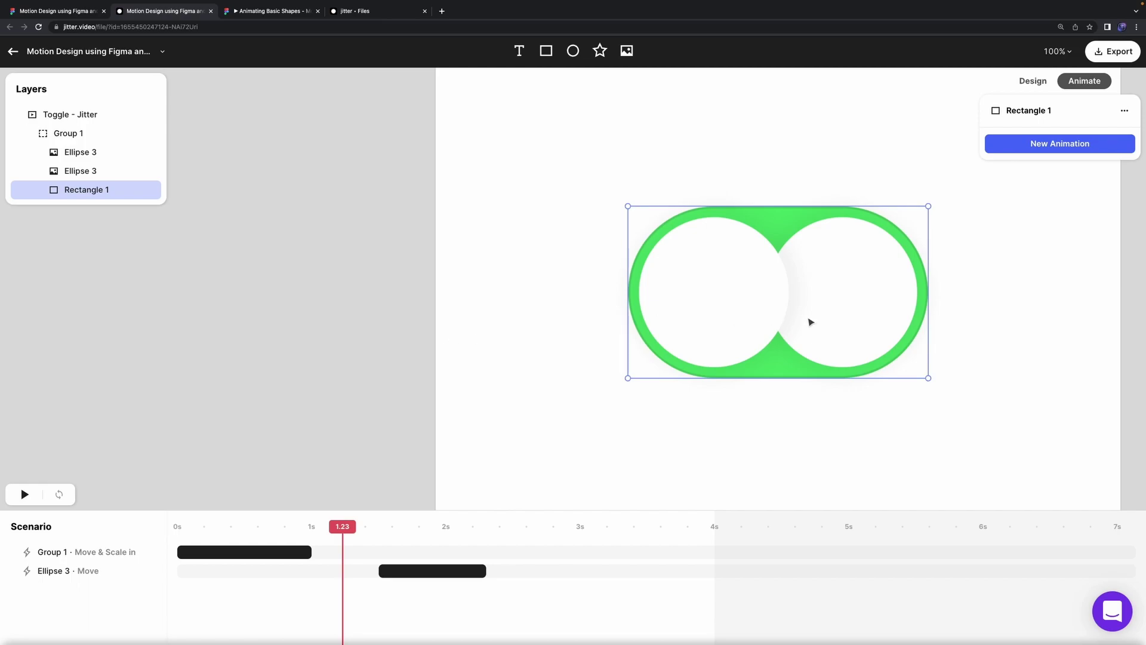
# Step: Delete the duplicate Ellipse 3 and scrub the timeline through the remaining knob's move
pyautogui.click(113, 151)
pyautogui.press('Delete')
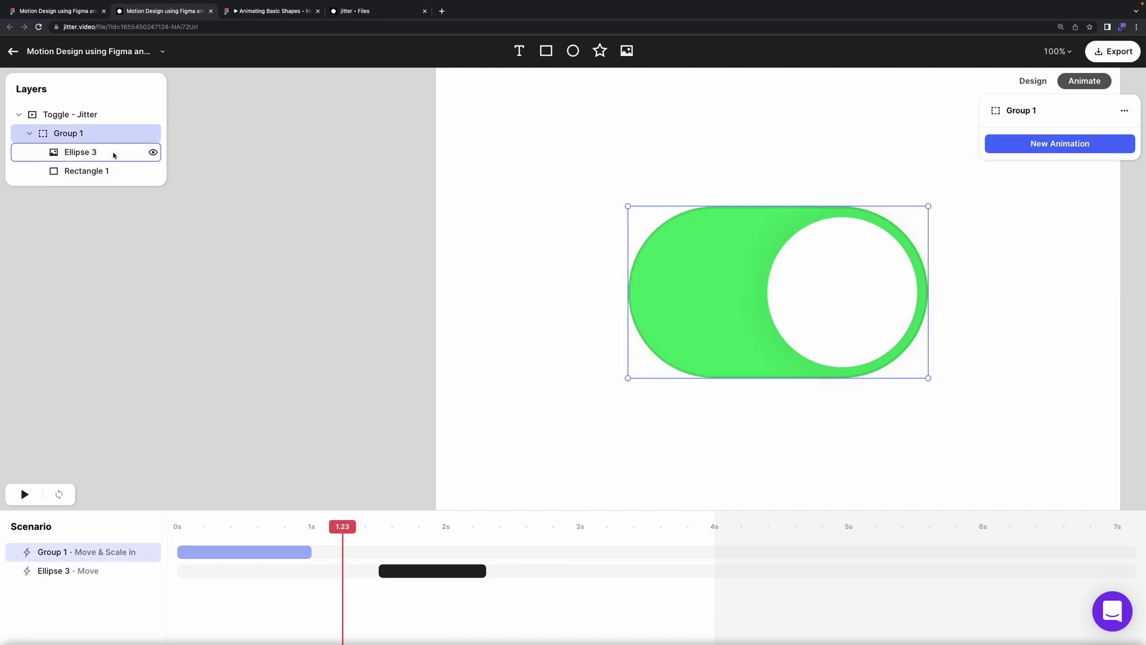
pyautogui.moveTo(344, 526)
pyautogui.mouseDown()
pyautogui.moveTo(499, 533)
pyautogui.moveTo(344, 530)
pyautogui.mouseUp()
pyautogui.scroll(-3, 349, 434)
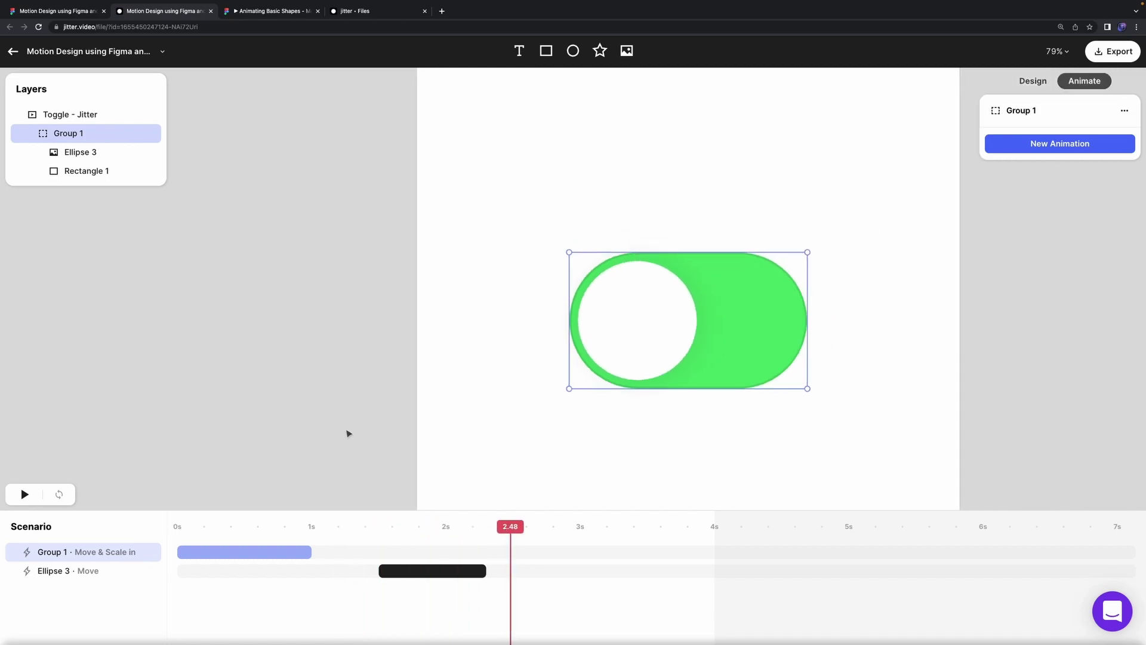
pyautogui.hscroll(-3, 351, 434)
# Step: Add a custom Color animation to Rectangle 1 starting at 1.5 s, together with the knob's move
pyautogui.moveTo(512, 536); pyautogui.dragTo(387, 542)
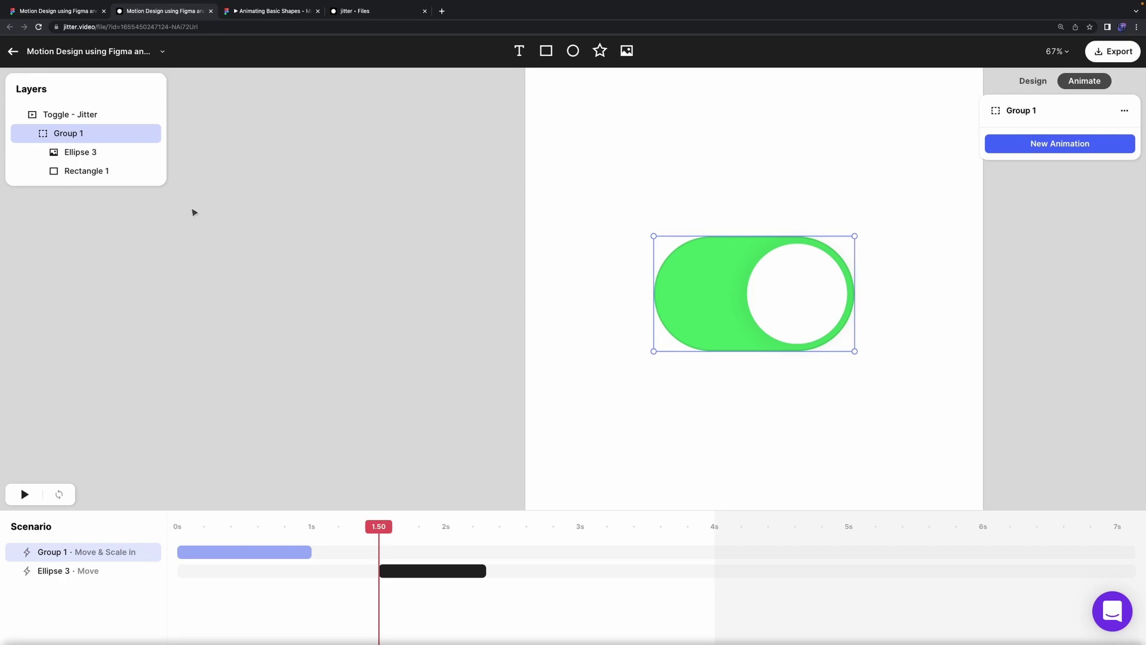
pyautogui.click(135, 172)
pyautogui.click(1050, 153)
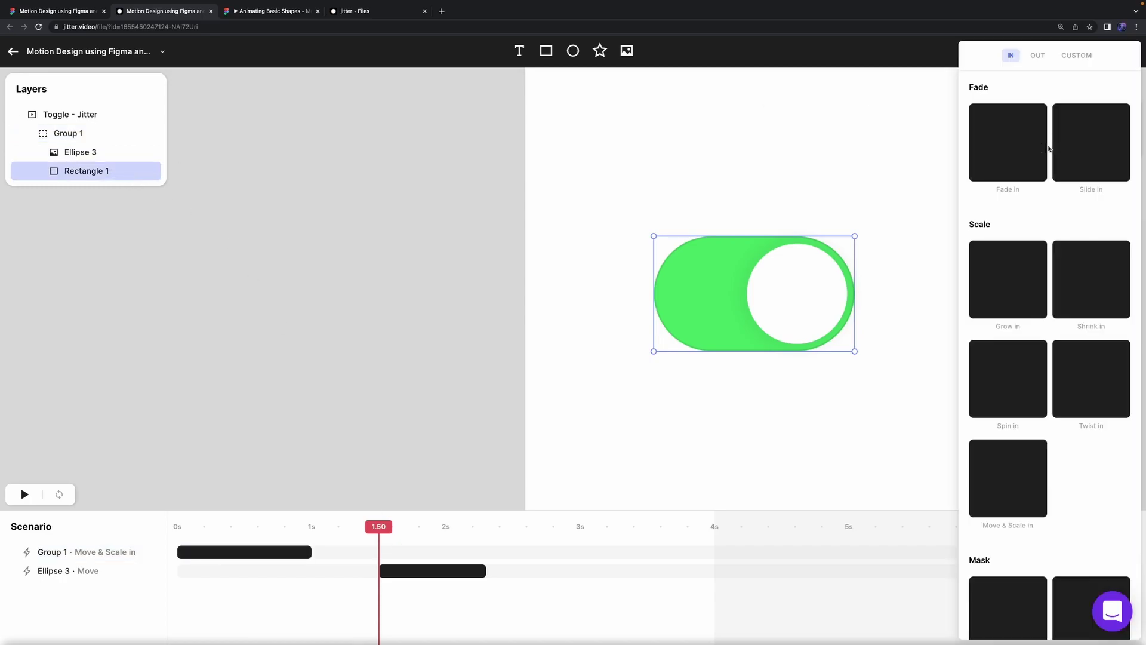
pyautogui.click(1083, 54)
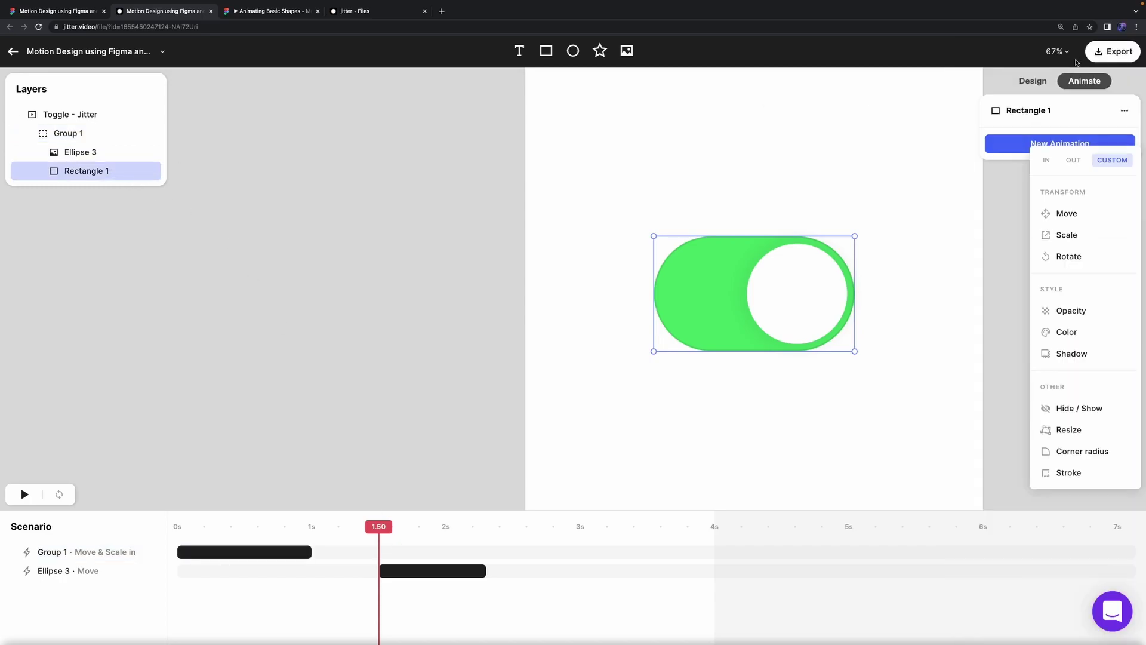
pyautogui.click(1092, 332)
# Step: Try near-white and light grey end colours for Rectangle 1's Color animation, finishing with #e1e1e1
pyautogui.click(1109, 178)
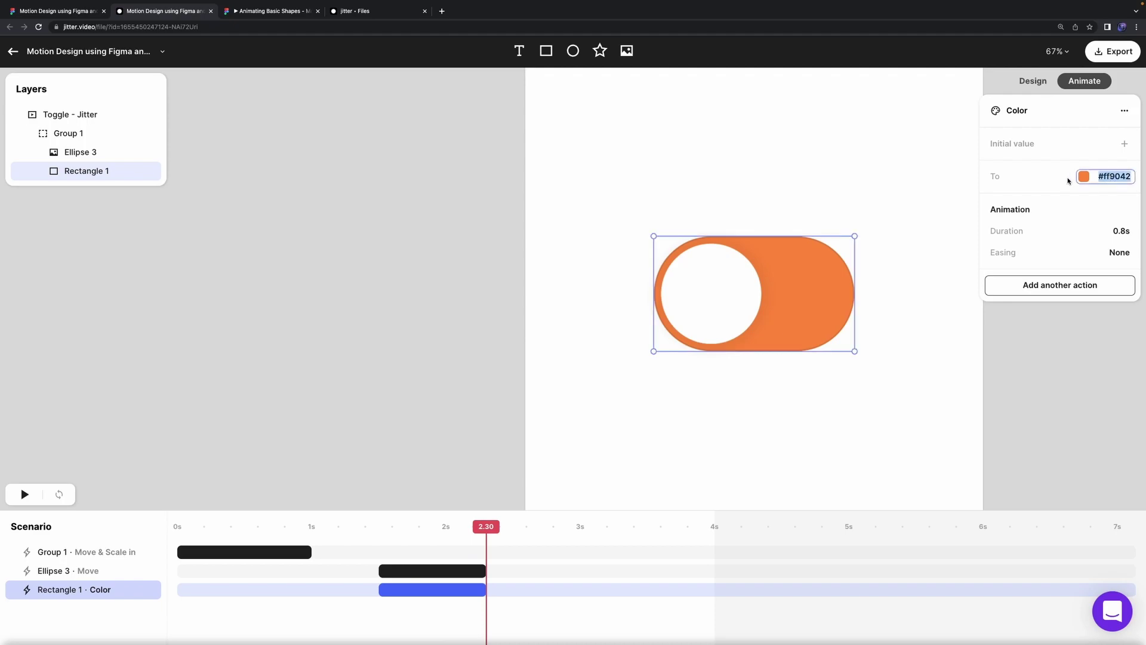
pyautogui.write('fefefe')
pyautogui.press('Return')
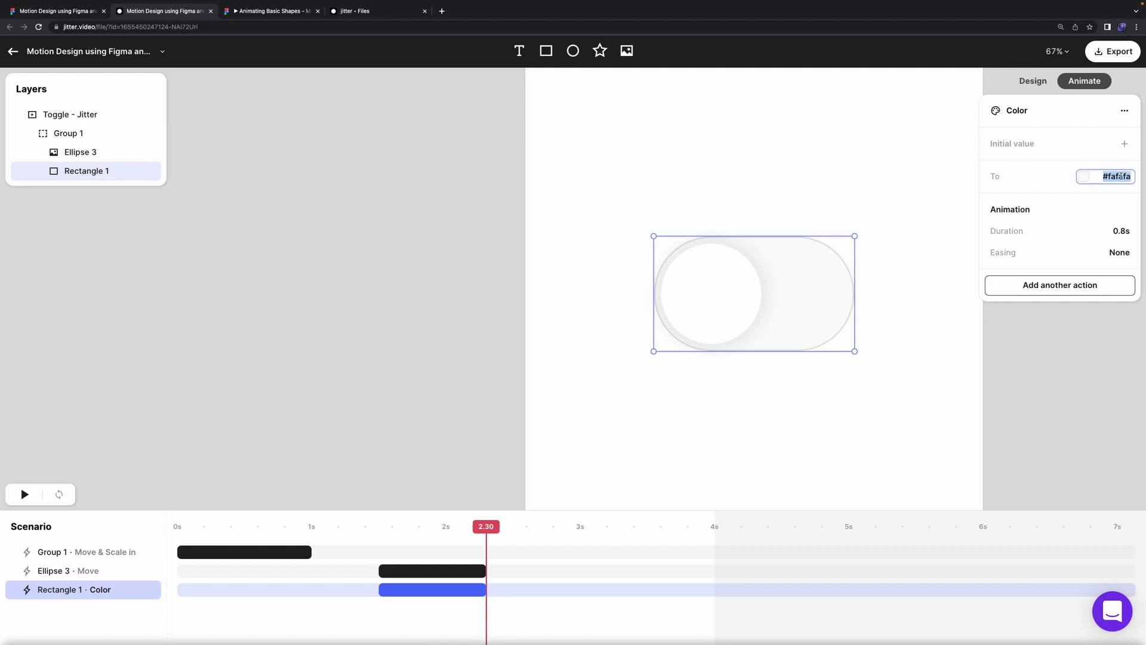
pyautogui.write('e1e1e1')
pyautogui.press('Return')
pyautogui.click(1084, 177)
pyautogui.click(1019, 426)
# Step: Switch to Figma, copy the grey toggle colour E0E0E0 from the upper "to B!" frame, and return to Jitter
pyautogui.click(60, 12)
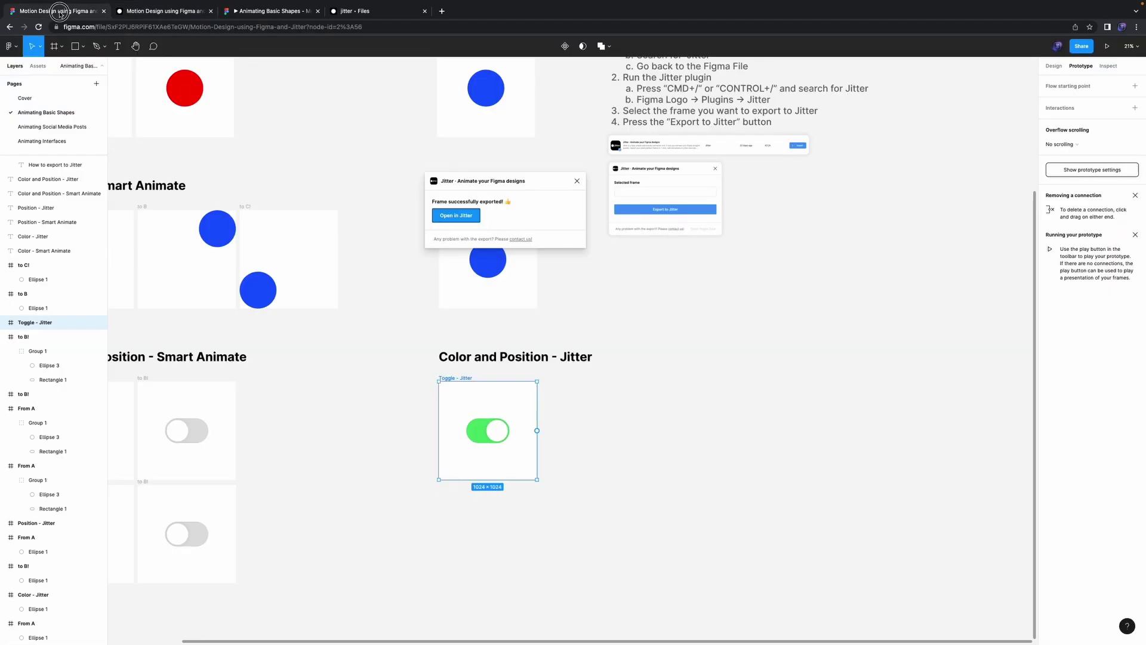
pyautogui.hscroll(-5, 313, 422)
pyautogui.click(205, 376)
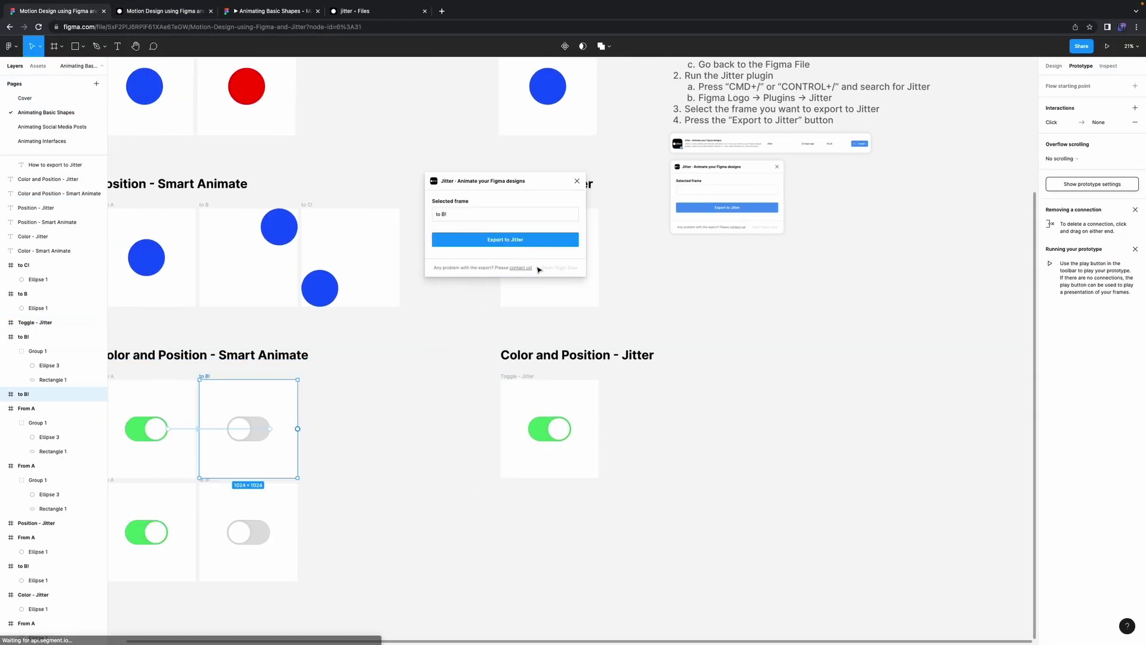
pyautogui.click(1054, 67)
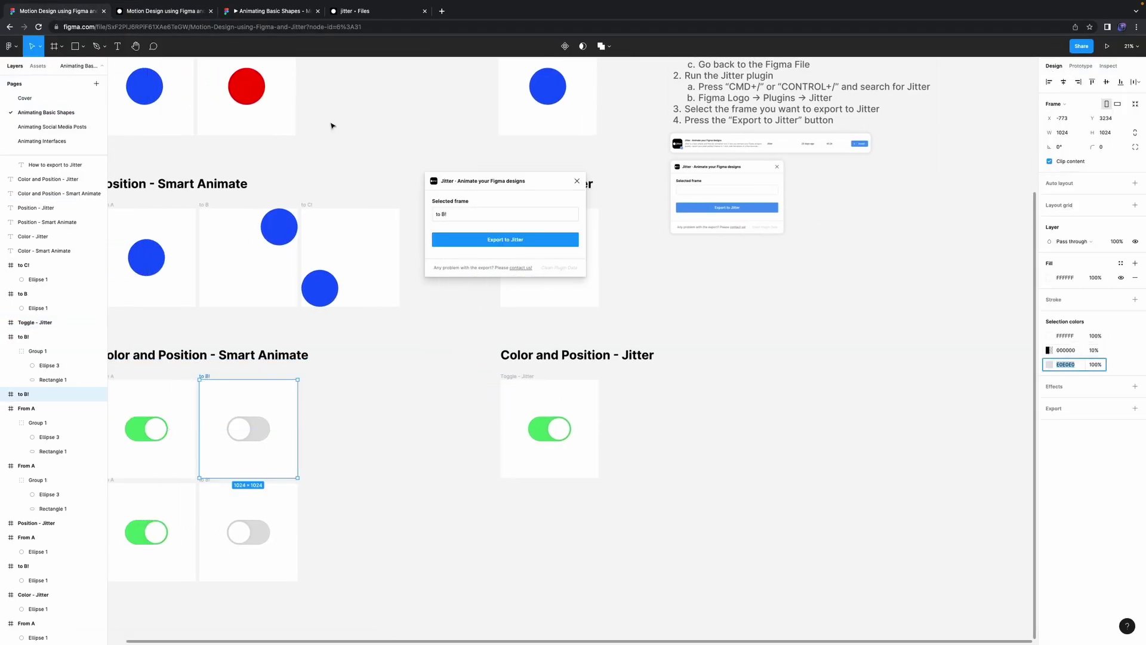
pyautogui.click(156, 34)
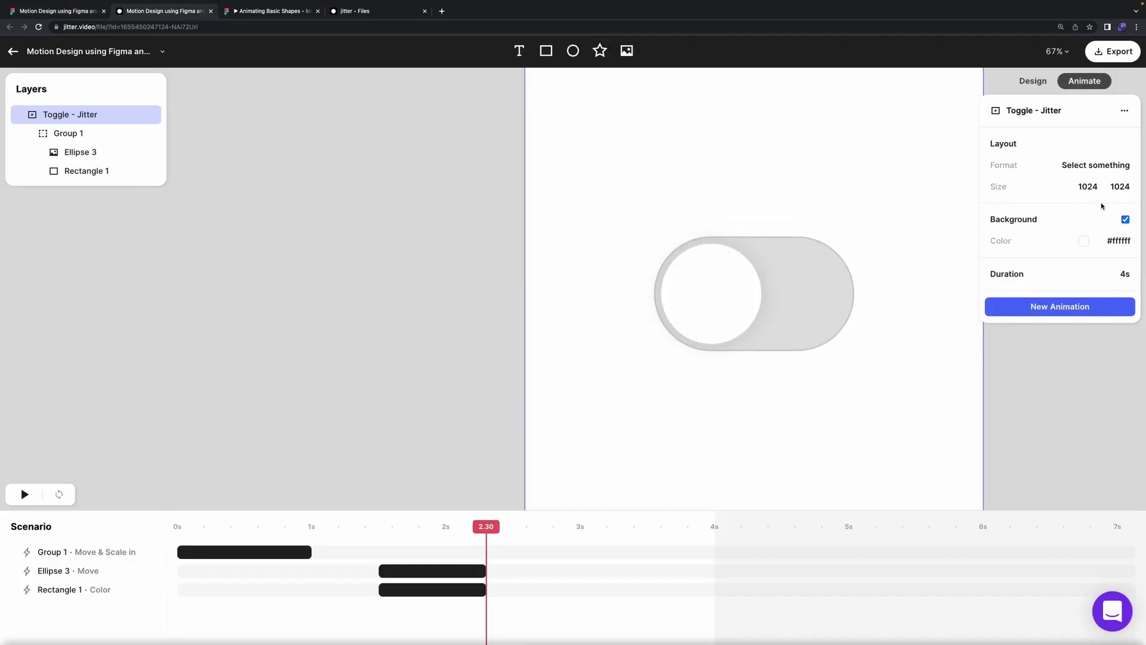
# Step: Set the end colour of Rectangle 1's Color animation to #E0E0E0 and give it an initial value of #ff7700
pyautogui.click(435, 591)
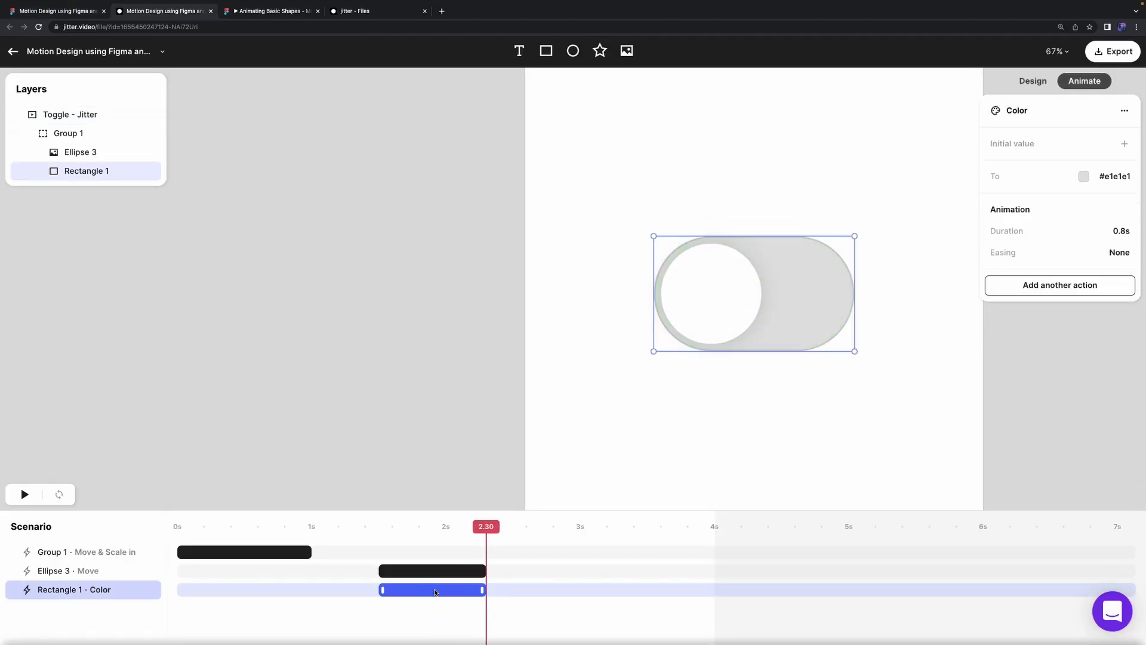
pyautogui.click(1122, 142)
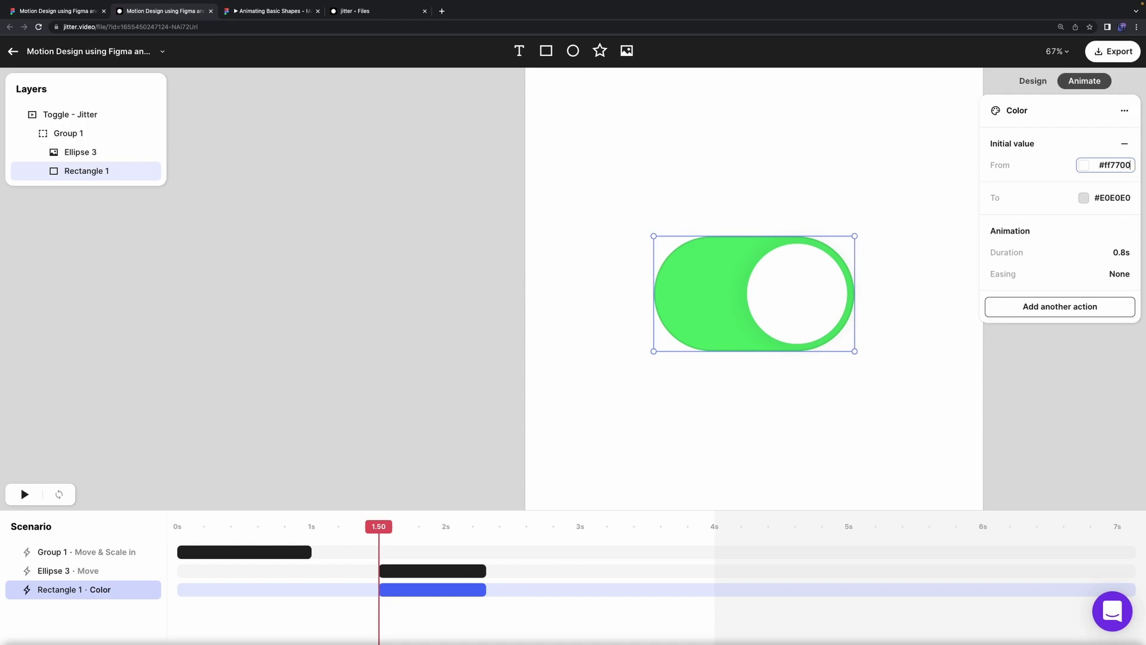
pyautogui.write('#ff7700')
pyautogui.press('Return')
# Step: Play the toggle animation from the start to check the colour change together with the knob's movement
pyautogui.moveTo(385, 518); pyautogui.dragTo(266, 520)
pyautogui.click(268, 468)
pyautogui.press('space')
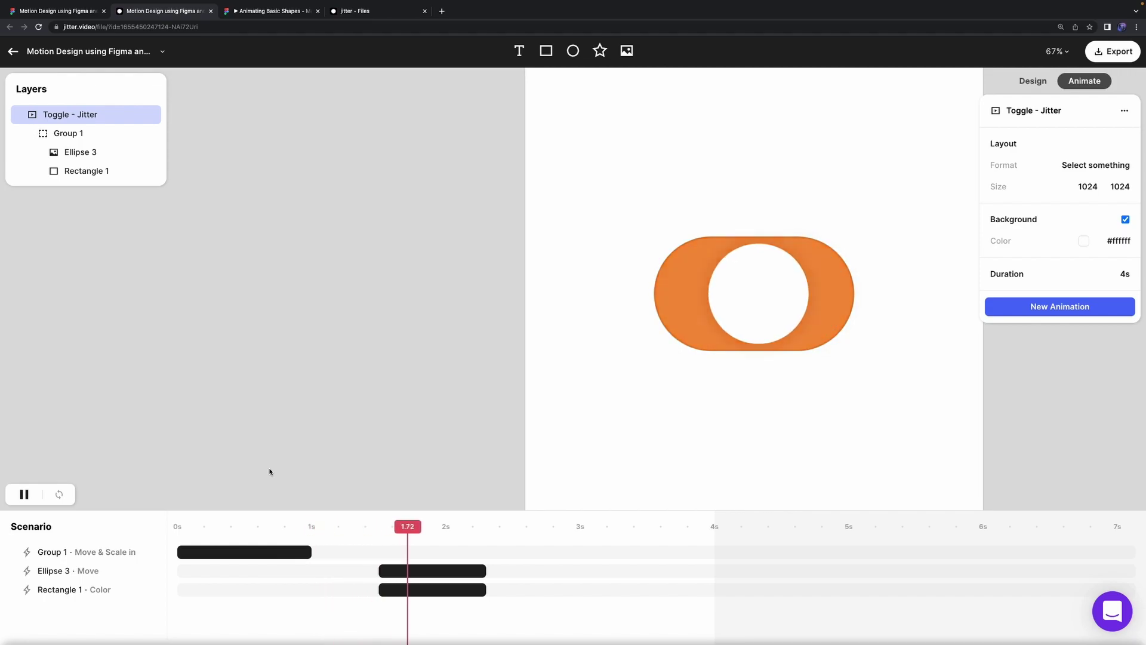
pyautogui.click(507, 525)
pyautogui.moveTo(275, 524); pyautogui.dragTo(177, 526)
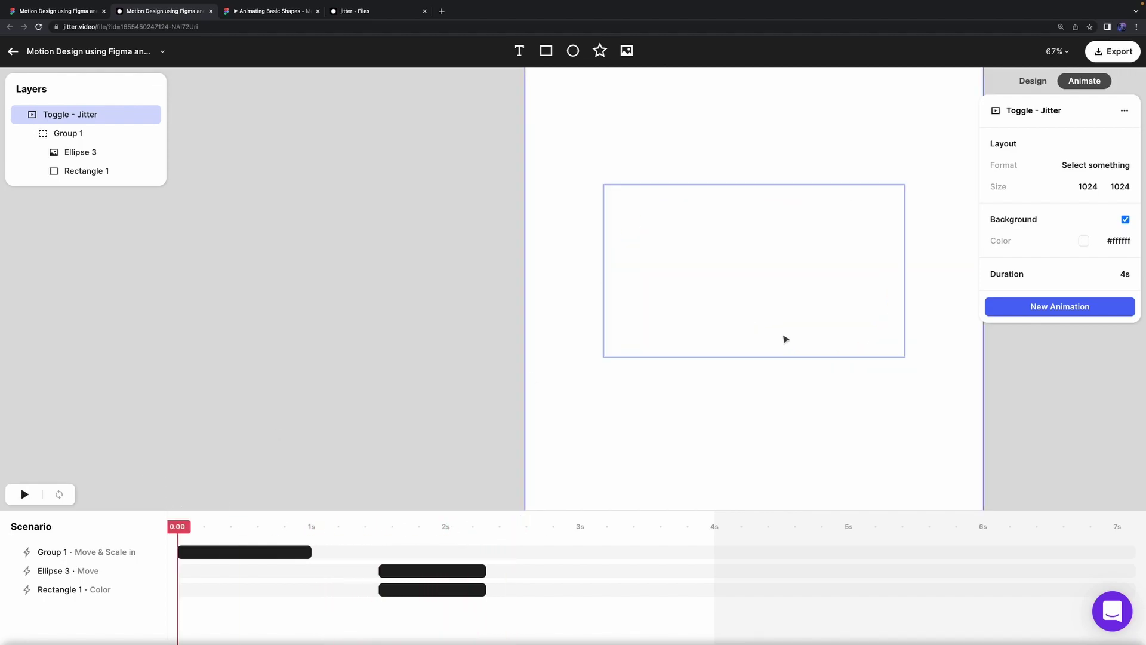
pyautogui.click(1033, 82)
pyautogui.click(1084, 82)
pyautogui.press('space')
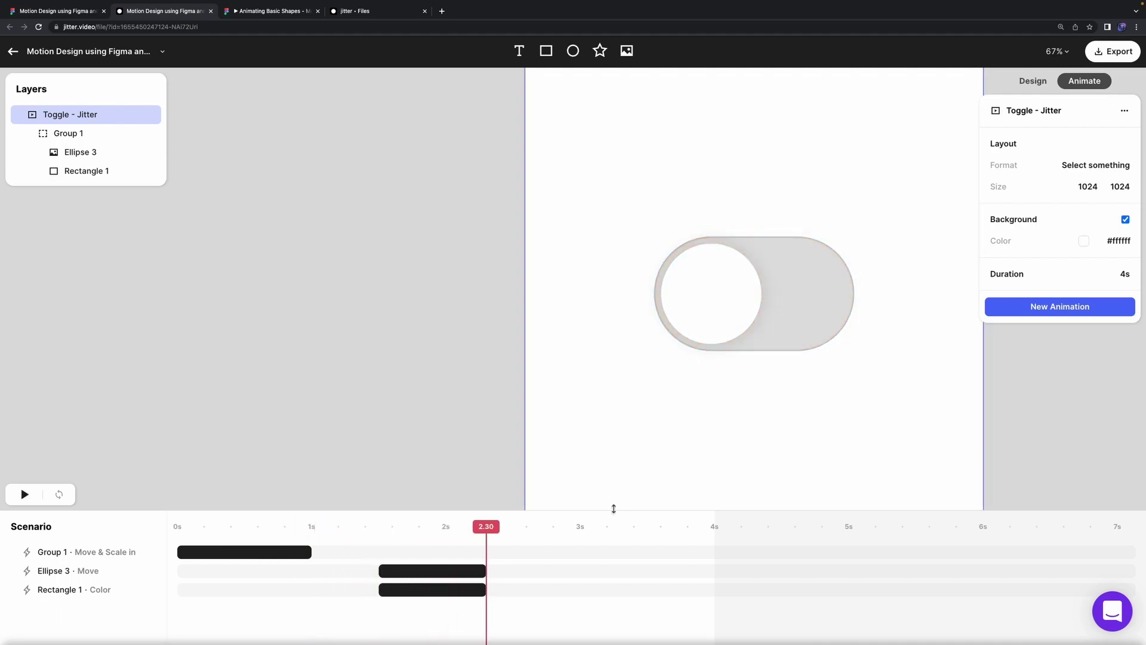
# Step: Remove the initial value from Rectangle 1's Color animation and replay the toggle animation from the start
pyautogui.click(456, 571)
pyautogui.click(453, 592)
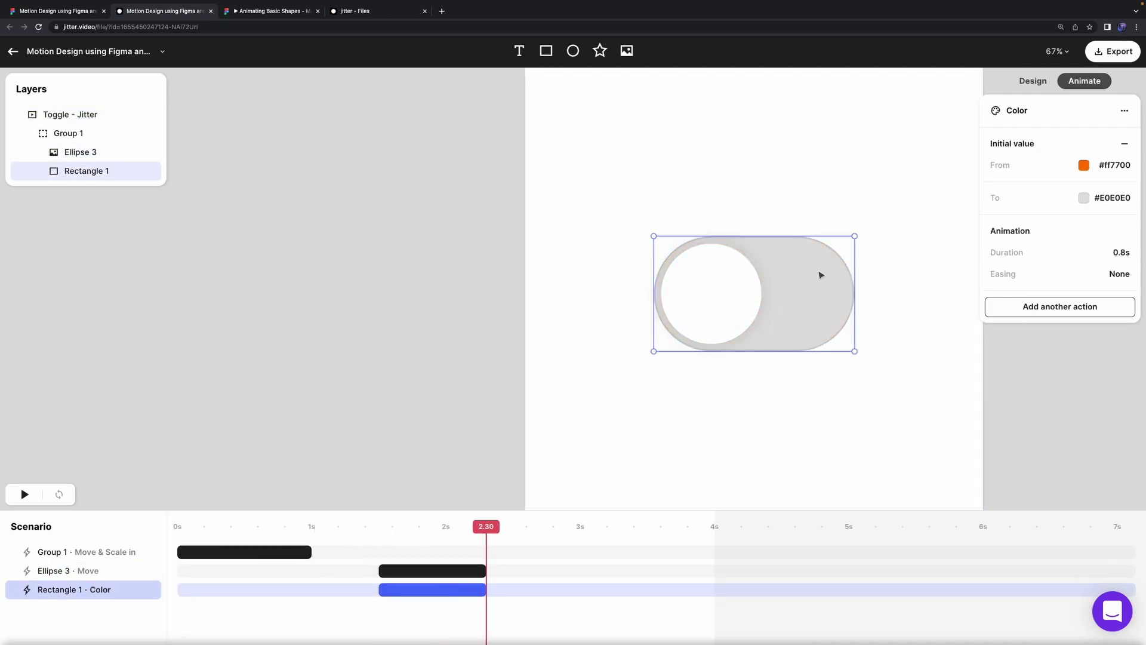
pyautogui.click(1124, 144)
pyautogui.moveTo(481, 527); pyautogui.dragTo(176, 521)
pyautogui.click(220, 449)
pyautogui.press('space')
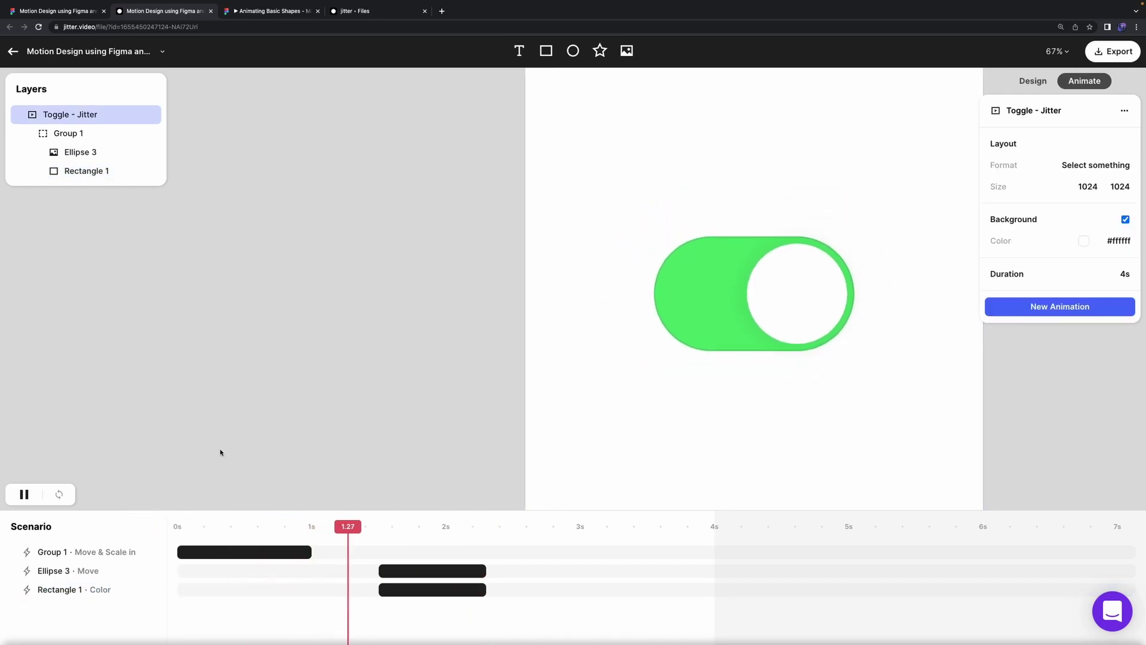
pyautogui.press('space')
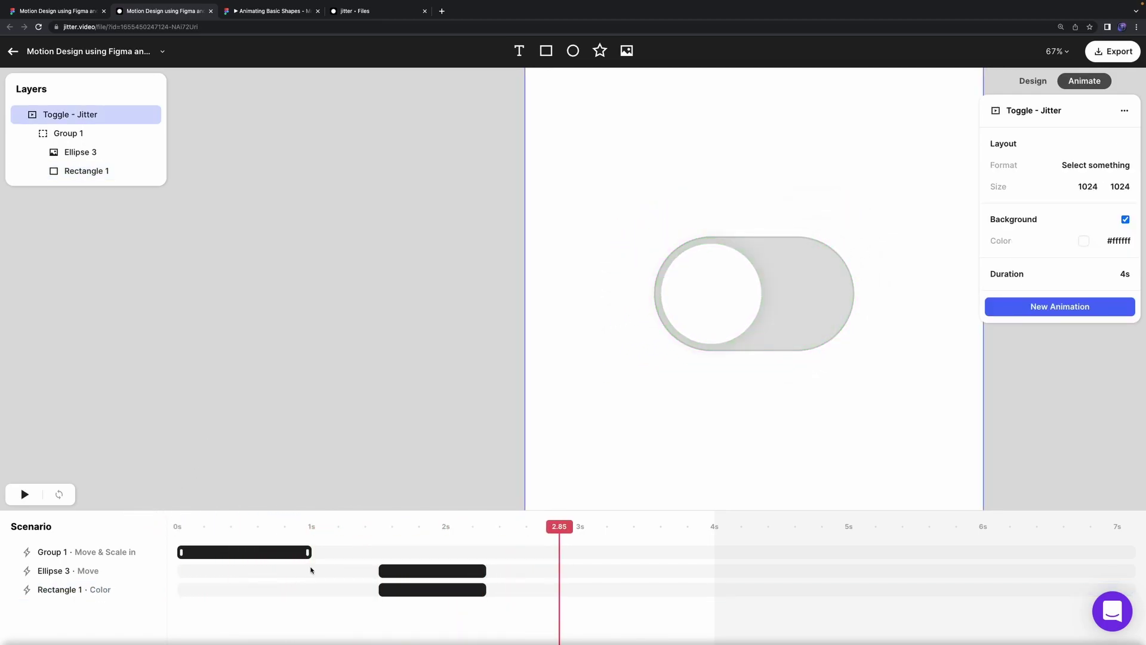
# Step: Group the Ellipse 3 Move and Rectangle 1 Color animations into one sequence
pyautogui.click(466, 590)
pyautogui.moveTo(488, 528); pyautogui.dragTo(542, 555)
pyautogui.click(458, 568)
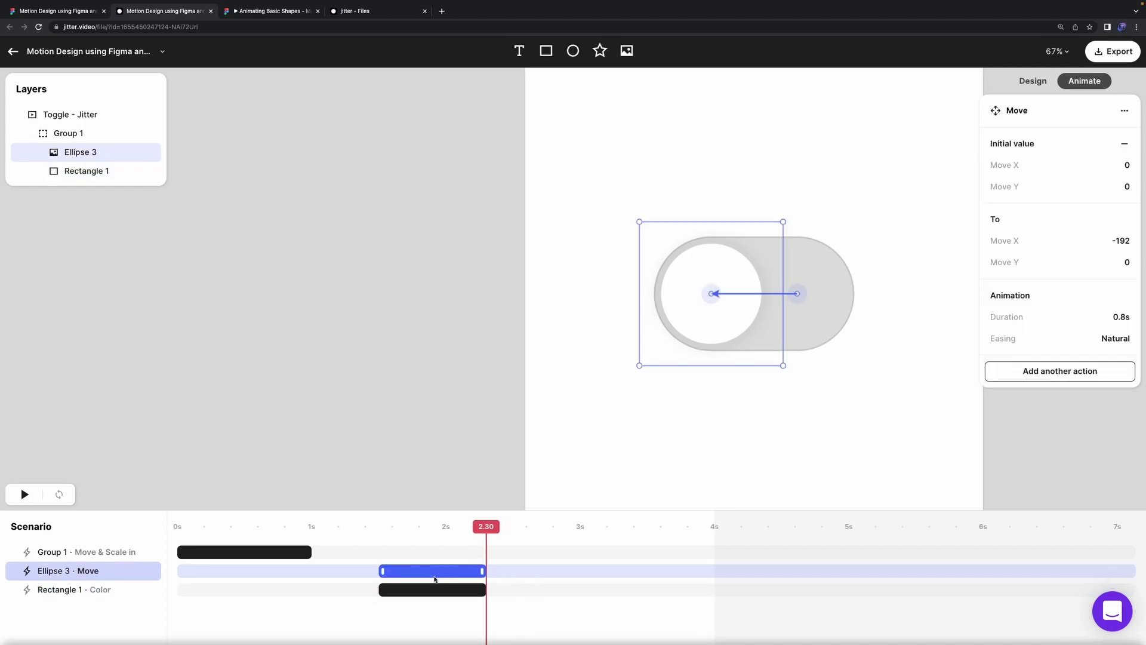
pyautogui.keyDown('shift'); pyautogui.click(431, 591); pyautogui.keyUp('shift')
pyautogui.press('super+g')
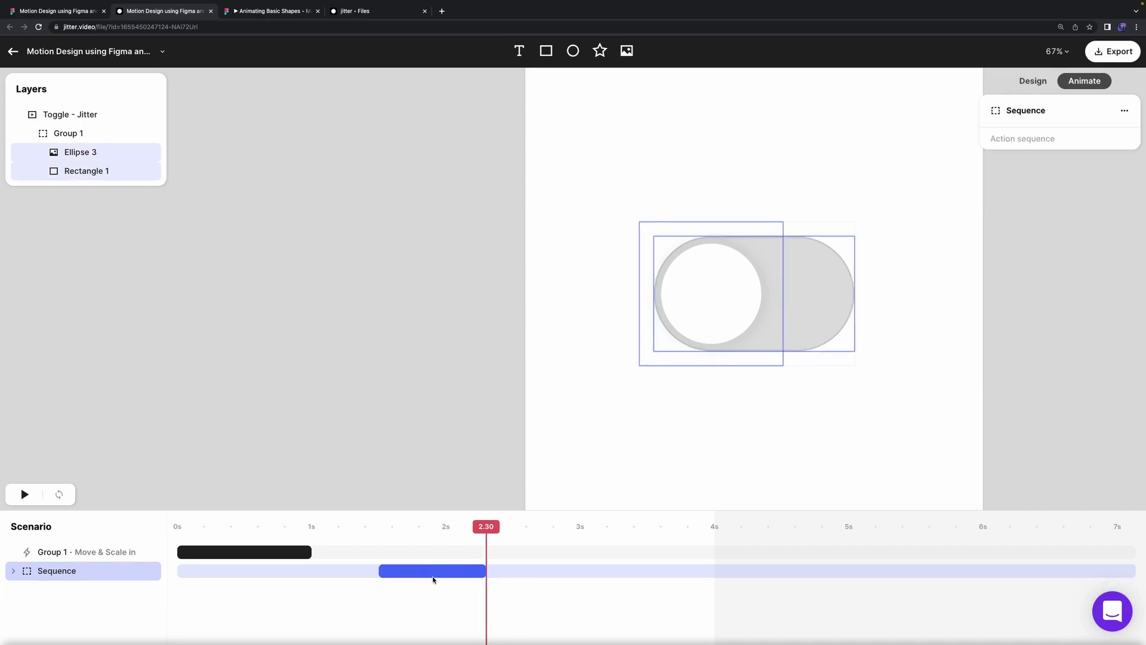
# Step: Expand the sequence, duplicate its Ellipse 3 Move action, and place one of the two above the sequence
pyautogui.click(10, 573)
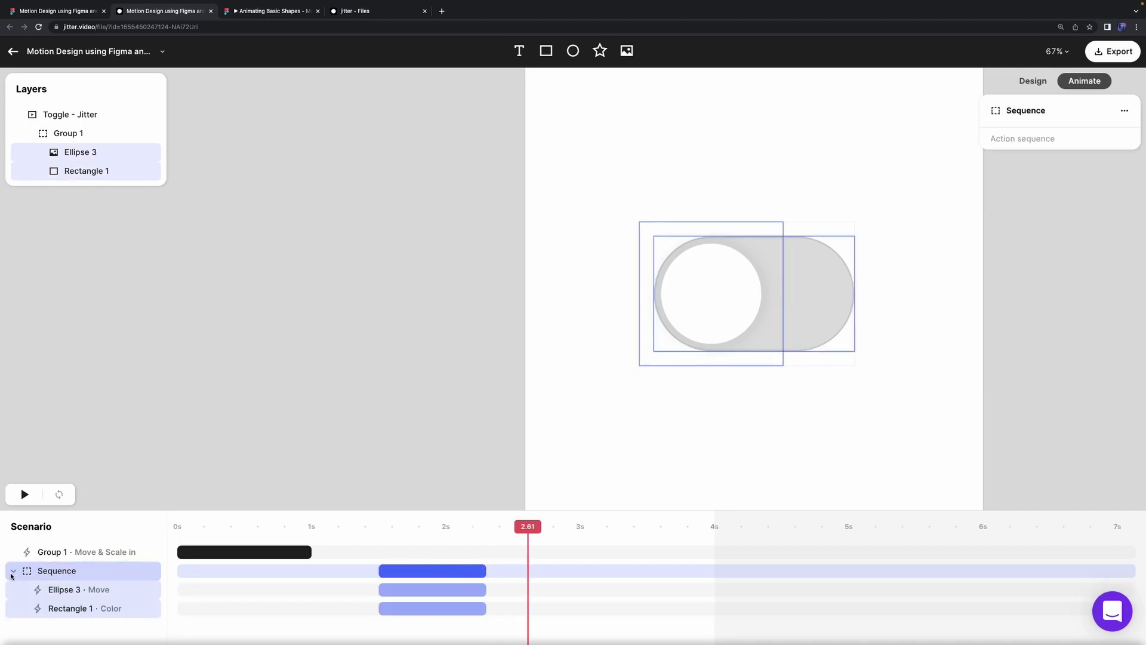
pyautogui.click(36, 590)
pyautogui.keyDown('shift'); pyautogui.click(53, 609); pyautogui.keyUp('shift')
pyautogui.rightClick(85, 596)
pyautogui.click(71, 590)
pyautogui.click(59, 571)
pyautogui.click(74, 594)
pyautogui.press('super+d')
pyautogui.moveTo(76, 599); pyautogui.dragTo(34, 556)
# Step: Duplicate the sequence's Rectangle 1 Color action and place one of the two outside, above the sequence
pyautogui.click(84, 621)
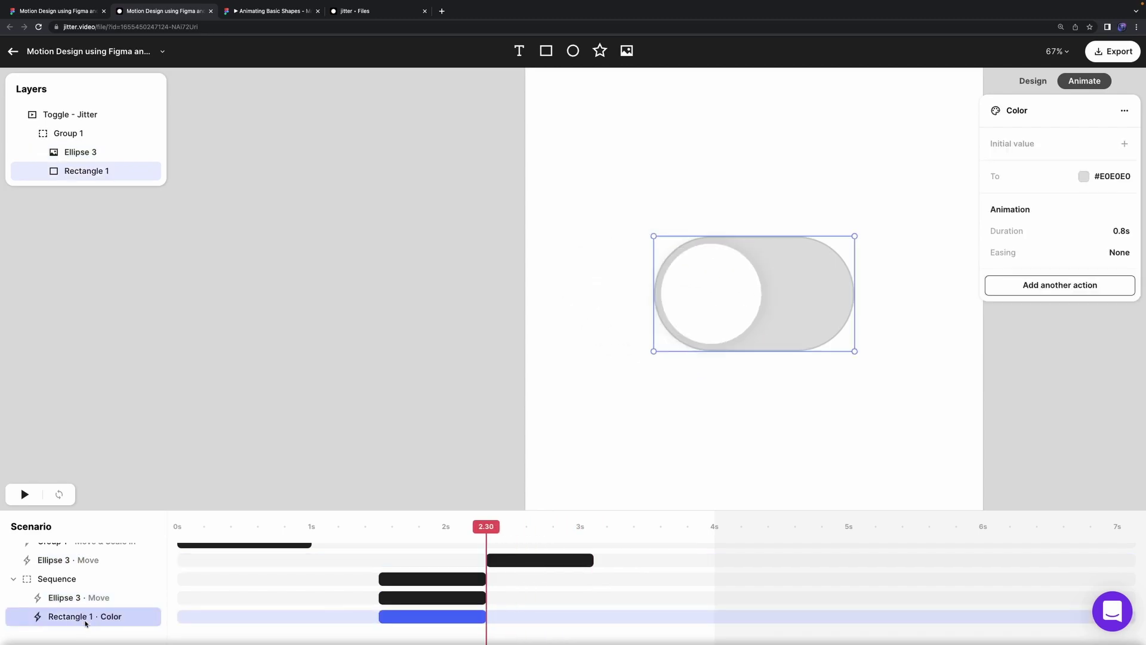
pyautogui.press('super+d')
pyautogui.moveTo(97, 616); pyautogui.dragTo(50, 569)
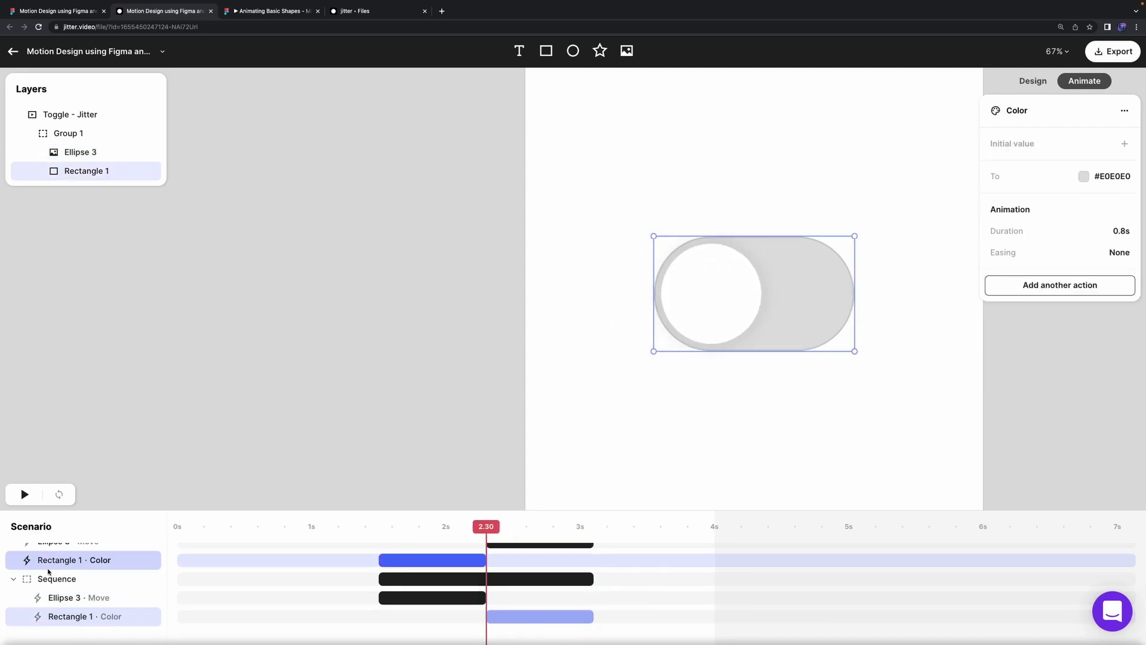
# Step: Collapse the sequence and group the loose Ellipse 3 Move and Rectangle 1 Color actions into a second sequence
pyautogui.click(13, 579)
pyautogui.click(29, 573)
pyautogui.click(30, 590)
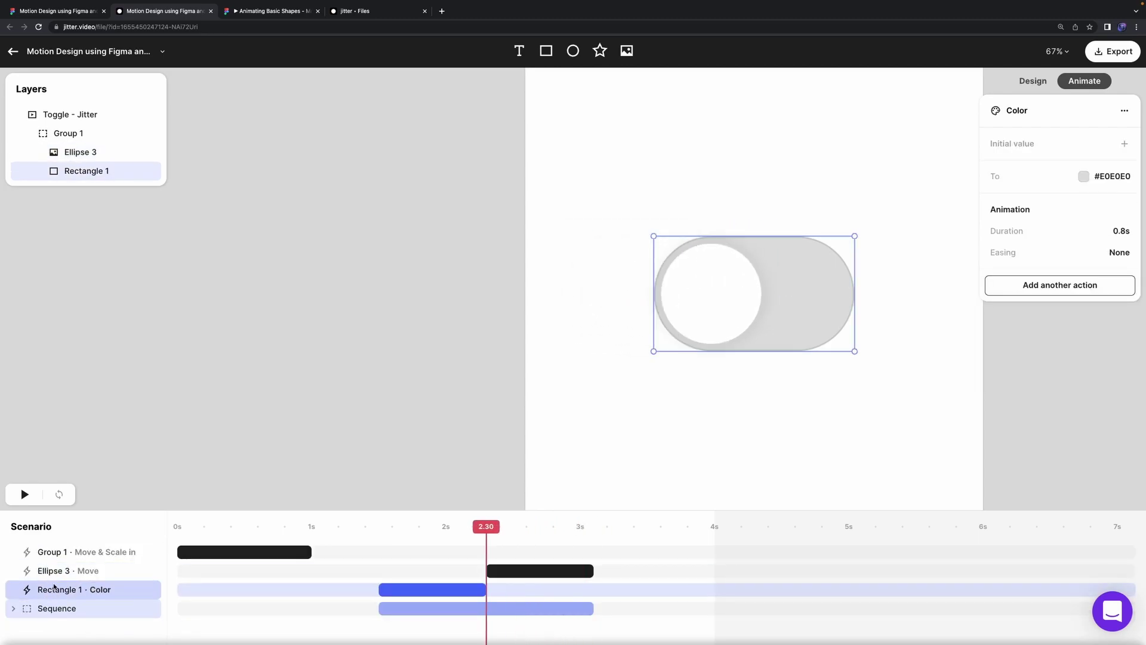
pyautogui.keyDown('shift'); pyautogui.click(28, 572); pyautogui.keyUp('shift')
pyautogui.press('super+g')
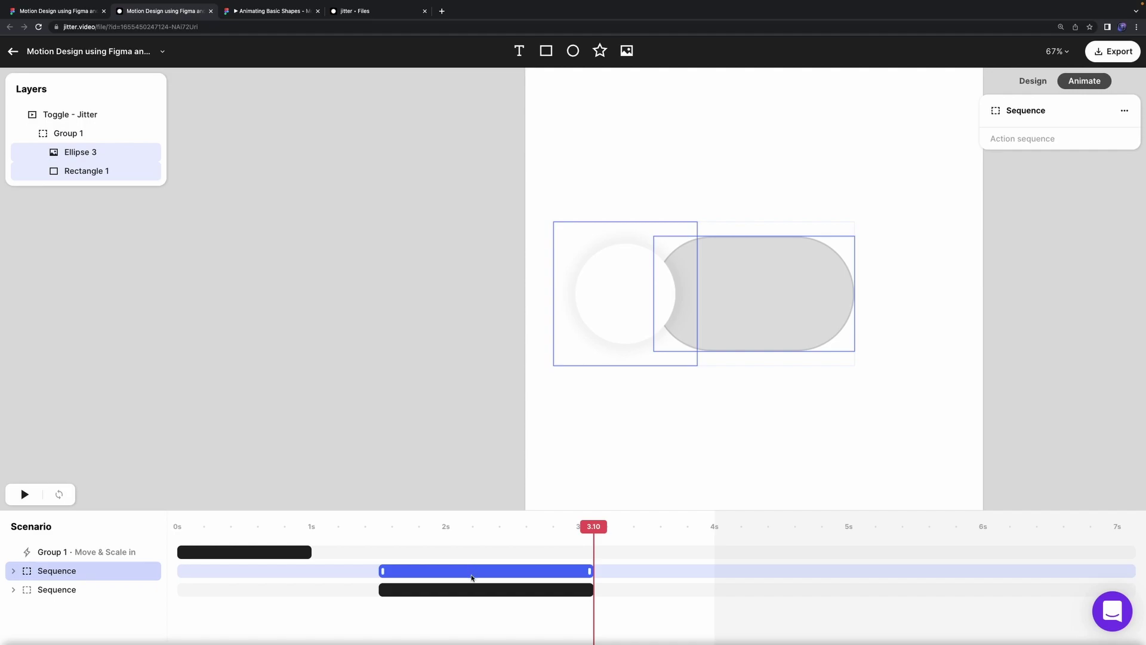
# Step: Shorten the lower sequence to end at about 2.25 s and set the upper one to run from about 2.45 to 3.2 s
pyautogui.click(465, 596)
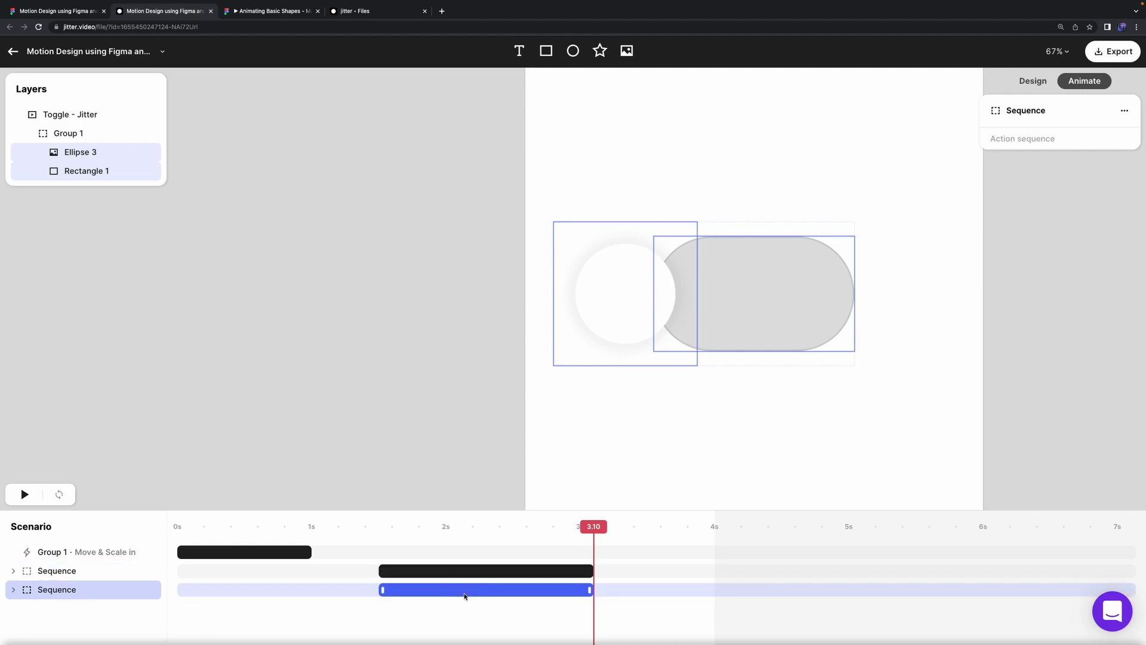
pyautogui.click(13, 590)
pyautogui.click(13, 590)
pyautogui.moveTo(599, 587); pyautogui.dragTo(478, 591)
pyautogui.moveTo(382, 572); pyautogui.dragTo(577, 576)
pyautogui.click(510, 456)
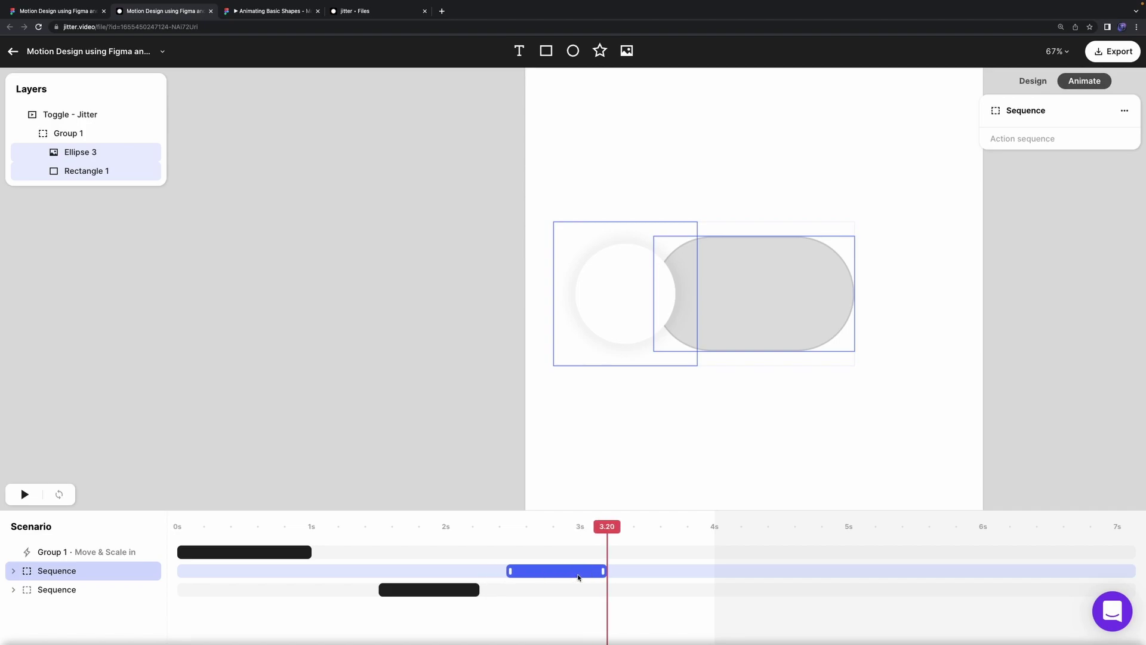
# Step: Expand the upper sequence and reverse its Ellipse 3 Move action so the knob travels to Move X 192
pyautogui.moveTo(603, 526); pyautogui.dragTo(553, 566)
pyautogui.click(14, 572)
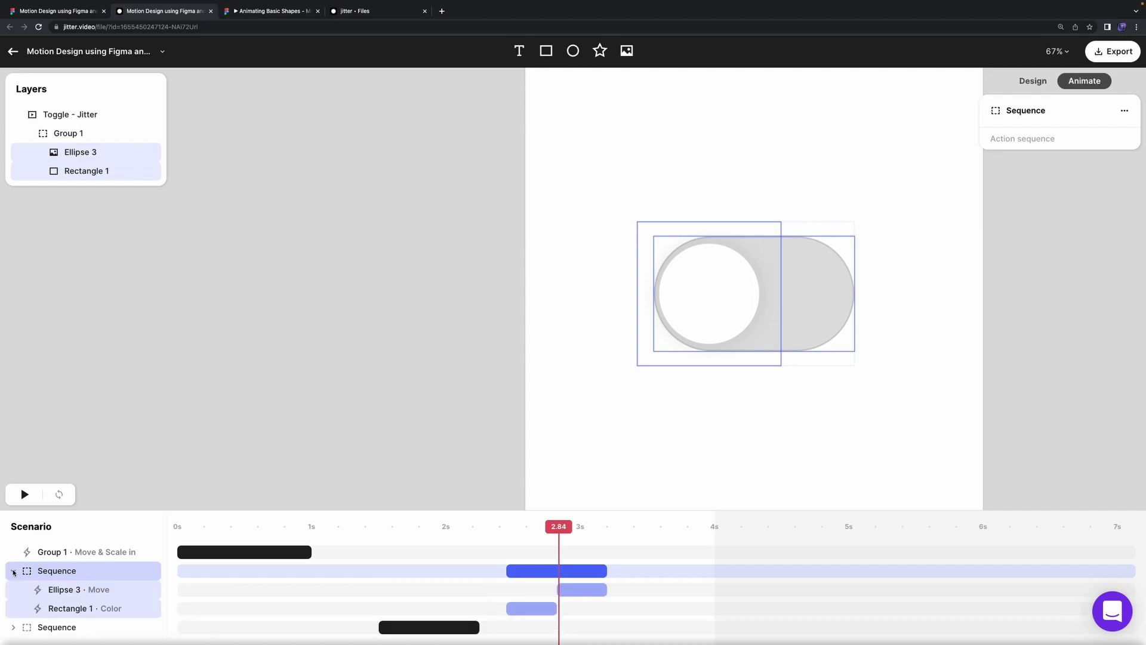
pyautogui.click(45, 591)
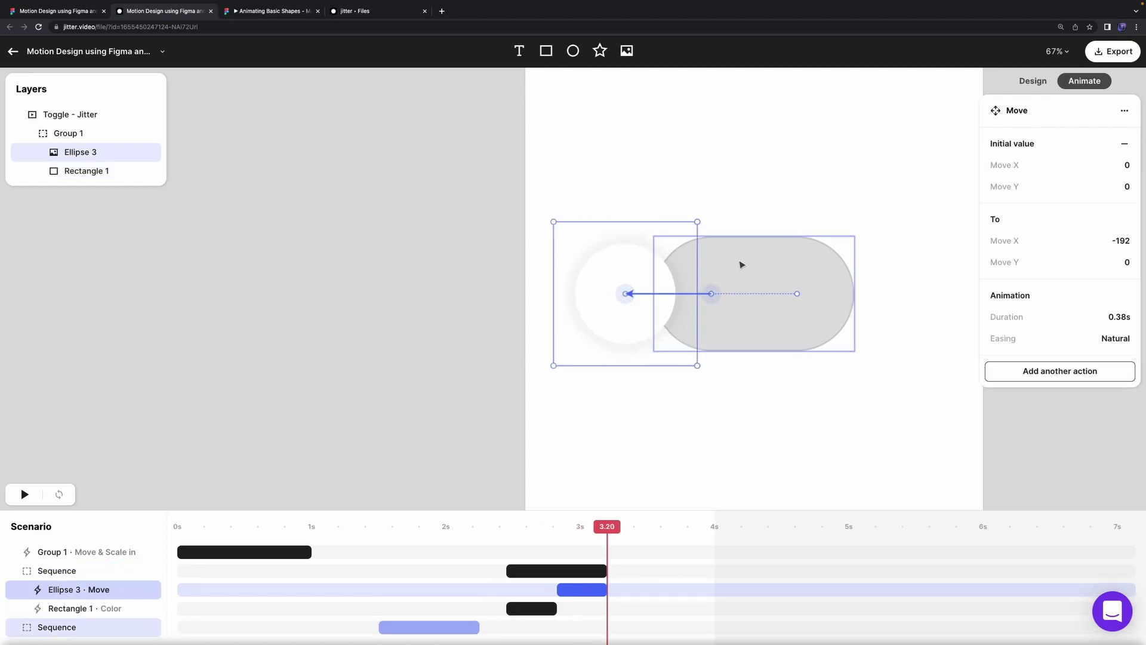
pyautogui.moveTo(626, 294); pyautogui.dragTo(799, 294)
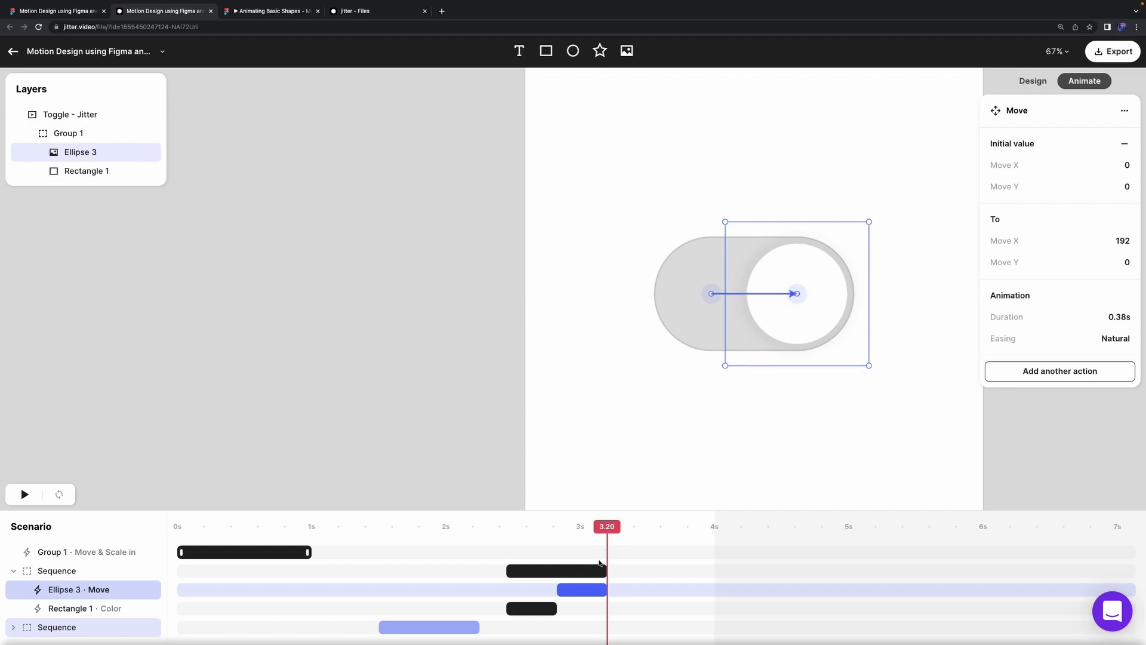
# Step: Copy Rectangle 1's green background #4de06d into the target colour of the upper sequence's Color action
pyautogui.click(538, 614)
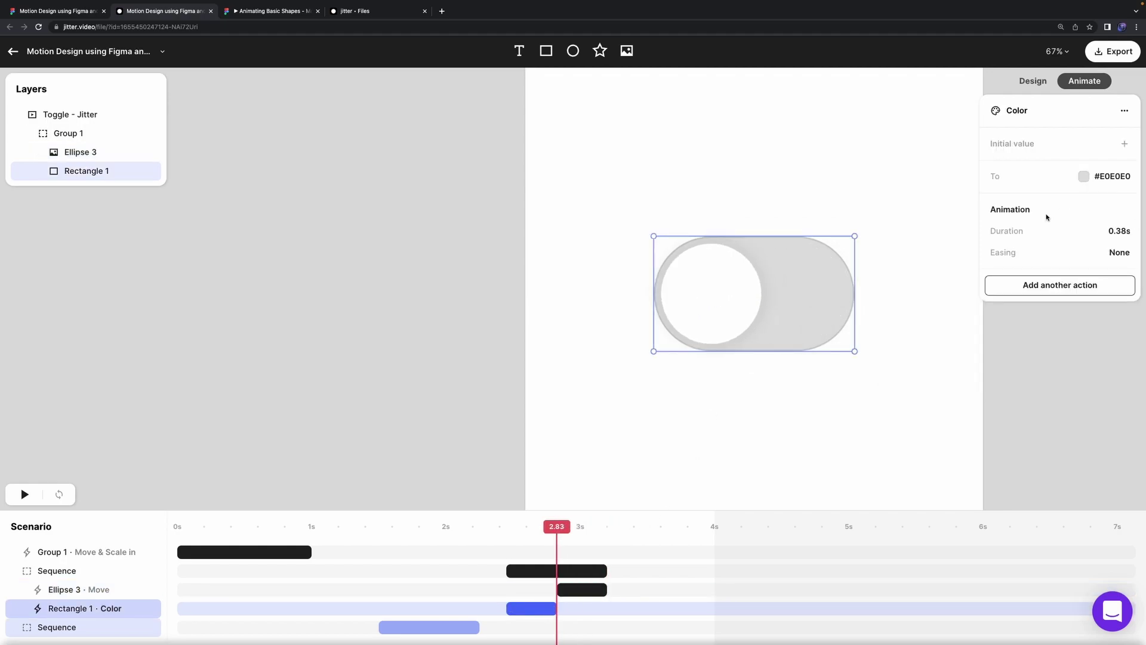
pyautogui.click(1033, 81)
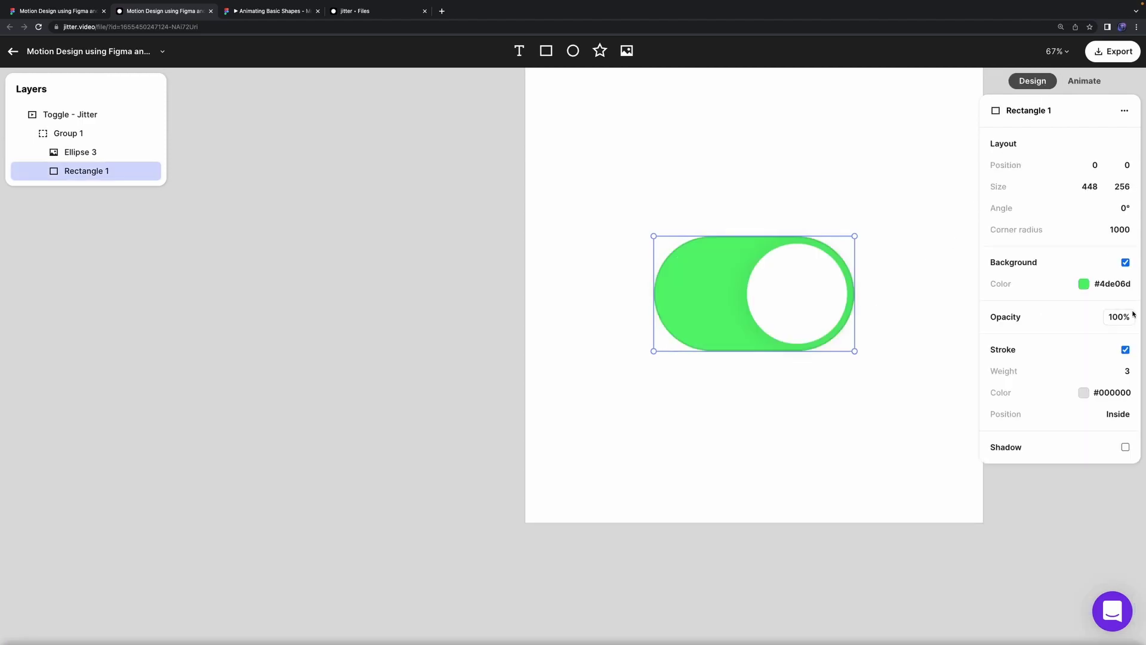
pyautogui.click(1120, 283)
pyautogui.hotkey('ctrl', 'c')
pyautogui.click(1085, 81)
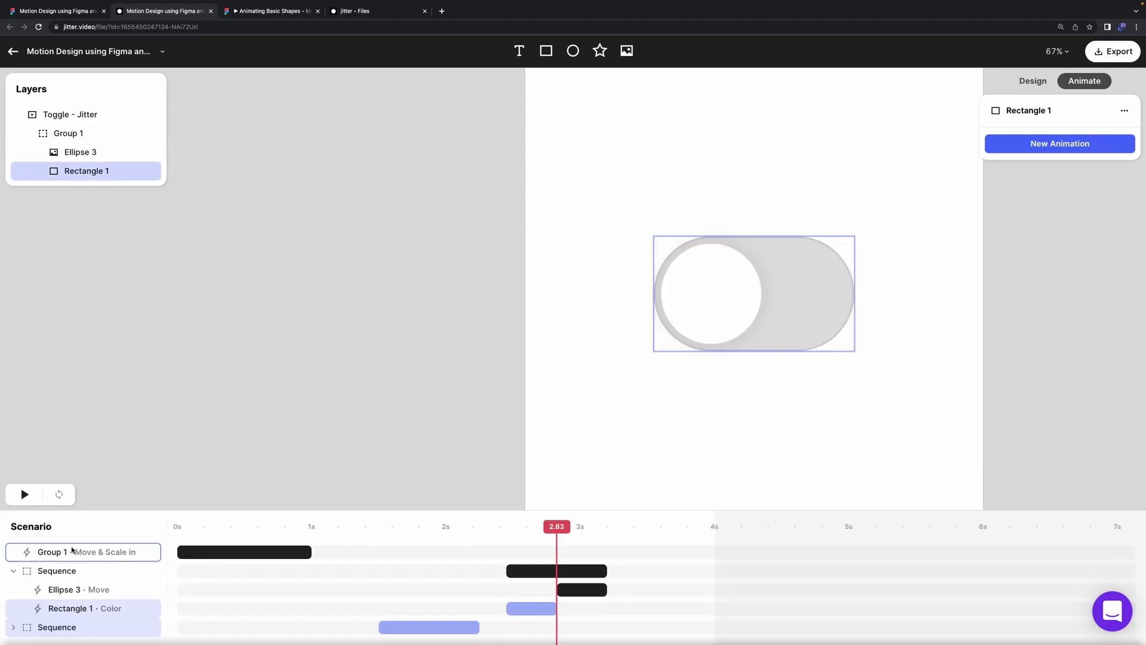
pyautogui.click(70, 590)
pyautogui.click(89, 606)
pyautogui.click(1112, 176)
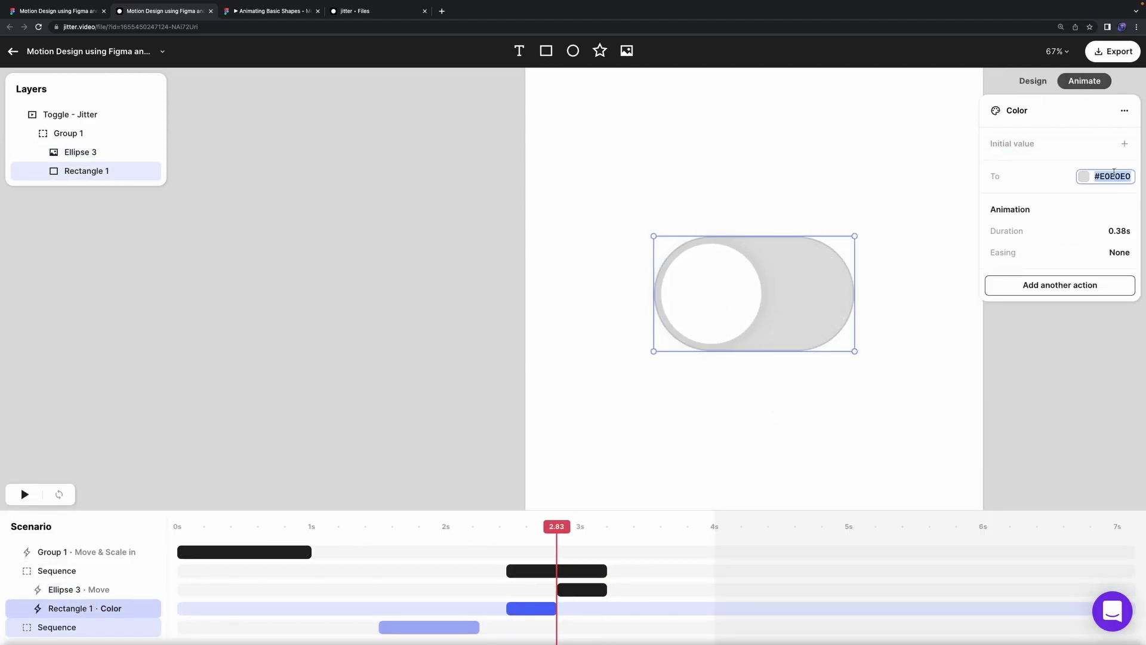
pyautogui.hotkey('ctrl', 'v')
# Step: Stretch the Move and Color actions in both sequences so each pair runs simultaneously across its sequence's full 0.75 s
pyautogui.moveTo(569, 530); pyautogui.dragTo(454, 553)
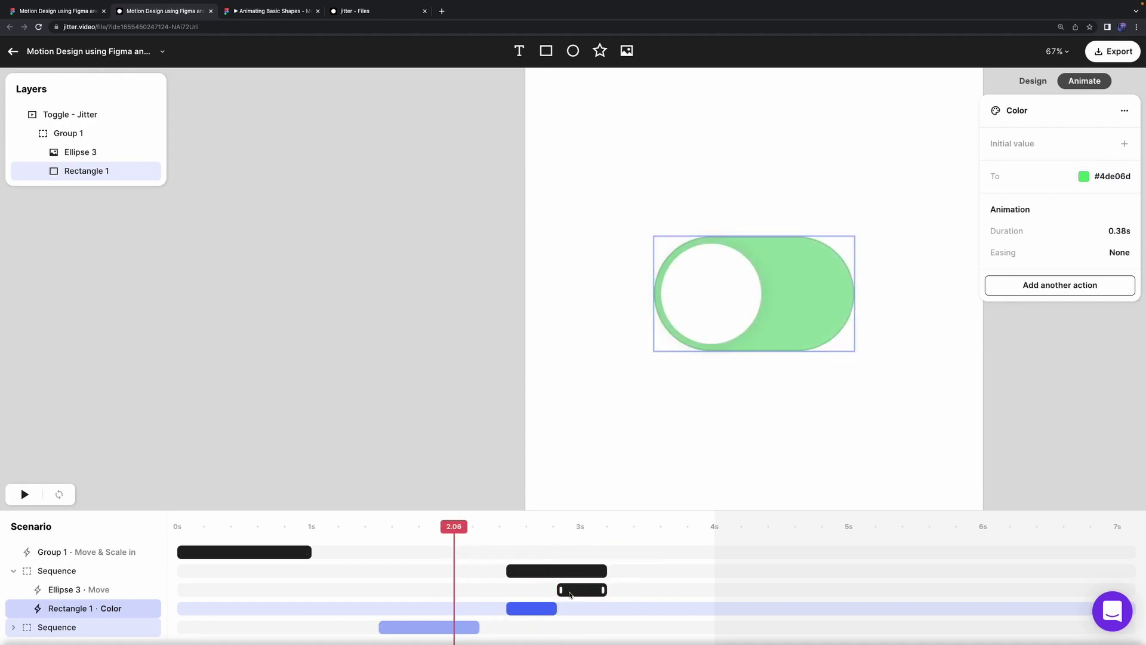
pyautogui.moveTo(561, 591); pyautogui.dragTo(607, 610)
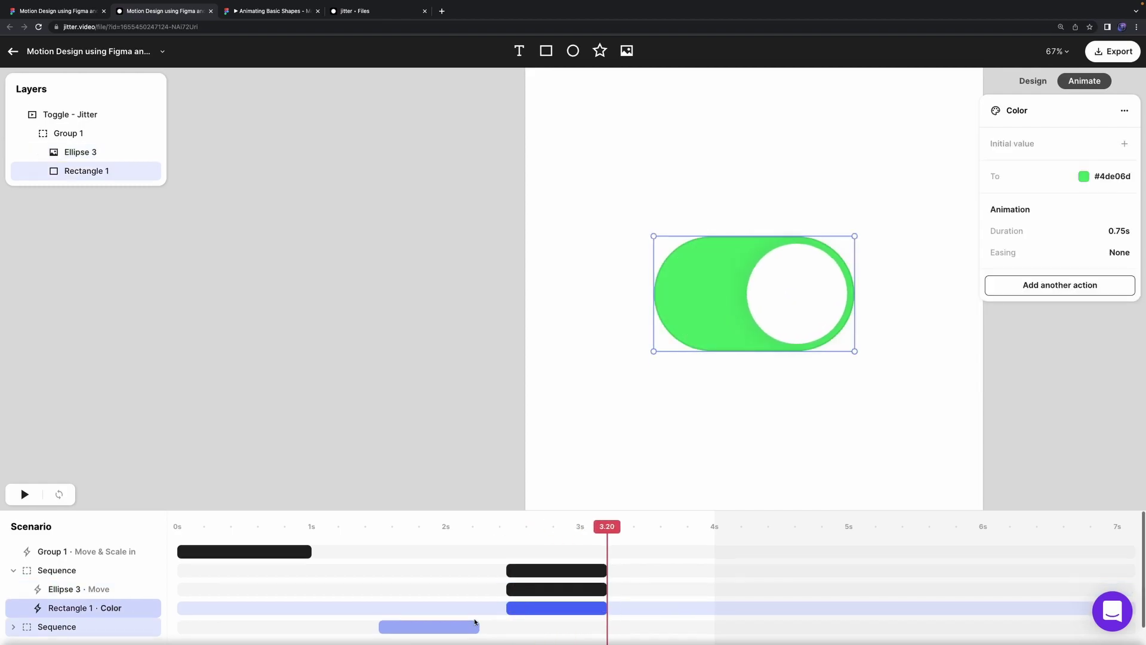
pyautogui.scroll(-1, 476, 622)
pyautogui.click(409, 618)
pyautogui.click(13, 616)
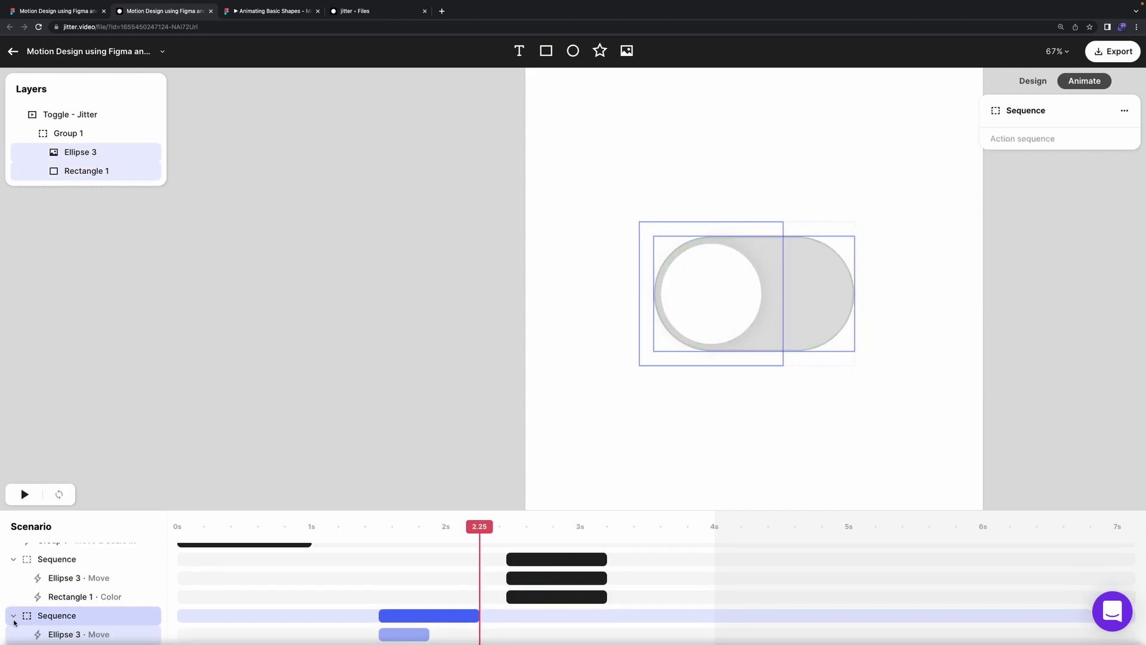
pyautogui.scroll(-2, 402, 596)
pyautogui.click(426, 597)
pyautogui.moveTo(425, 598); pyautogui.dragTo(382, 617)
pyautogui.click(434, 616)
# Step: Preview the toggle, collapse both sequences, and shift them earlier to start at about 1.25 s and 2.3 s
pyautogui.moveTo(380, 525); pyautogui.dragTo(610, 539)
pyautogui.scroll(2, 90, 574)
pyautogui.click(13, 571)
pyautogui.click(14, 590)
pyautogui.moveTo(440, 595); pyautogui.dragTo(517, 570)
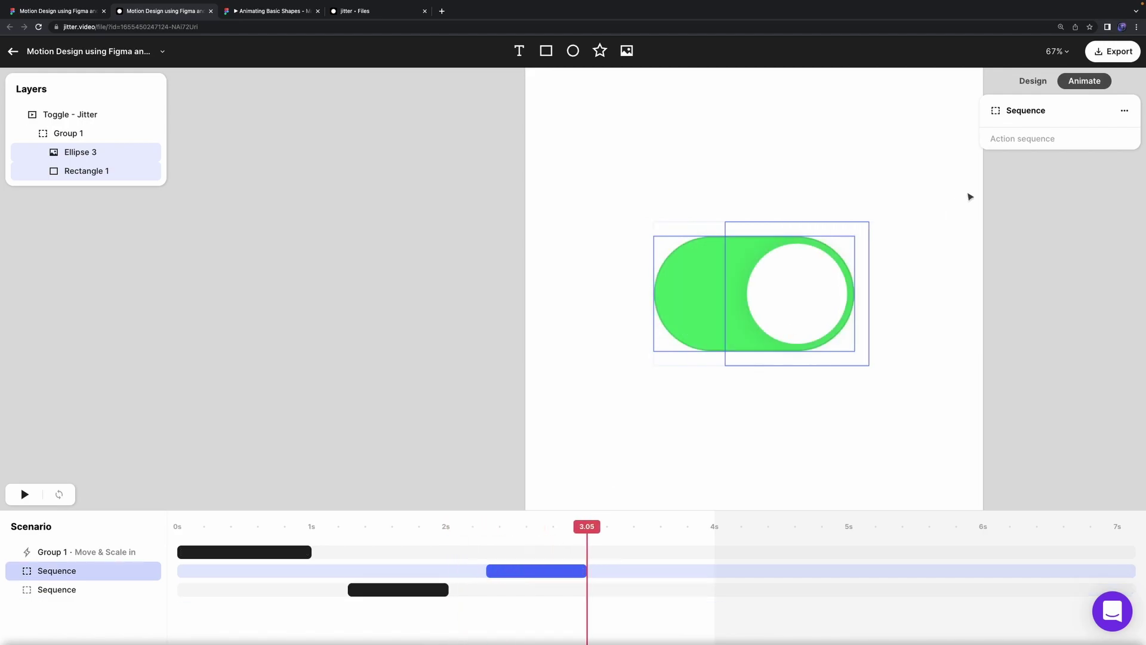
# Step: Add a Spin out animation to Group 1 at 3.35 s and shorten its duration to 0.65 s
pyautogui.moveTo(590, 524); pyautogui.dragTo(626, 526)
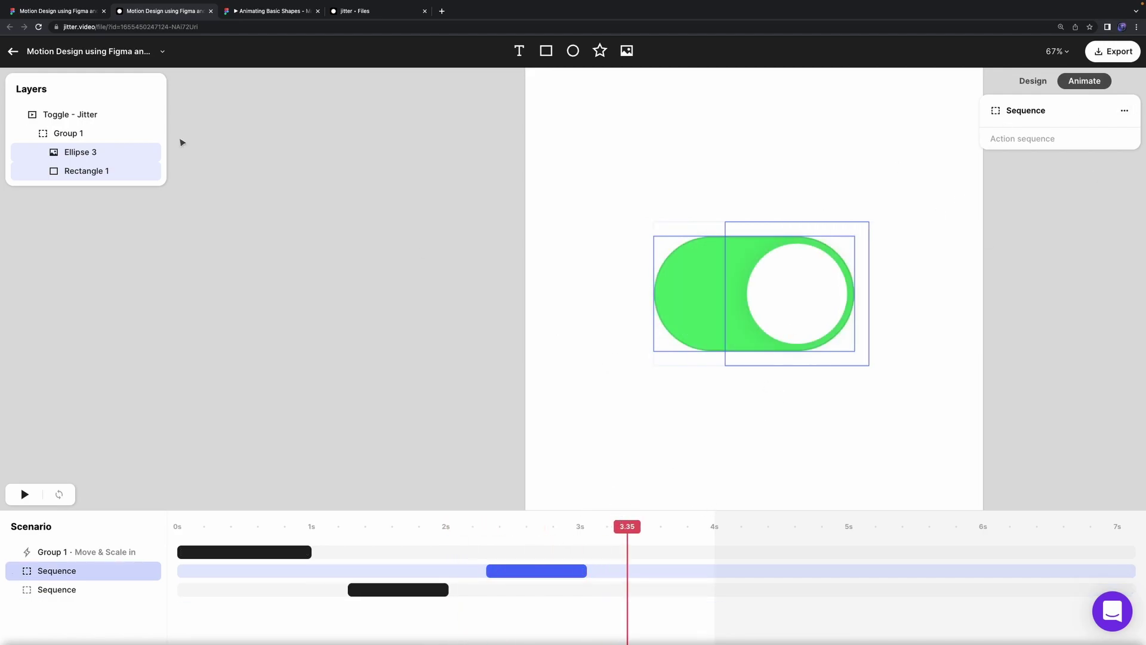
pyautogui.click(96, 134)
pyautogui.click(1018, 142)
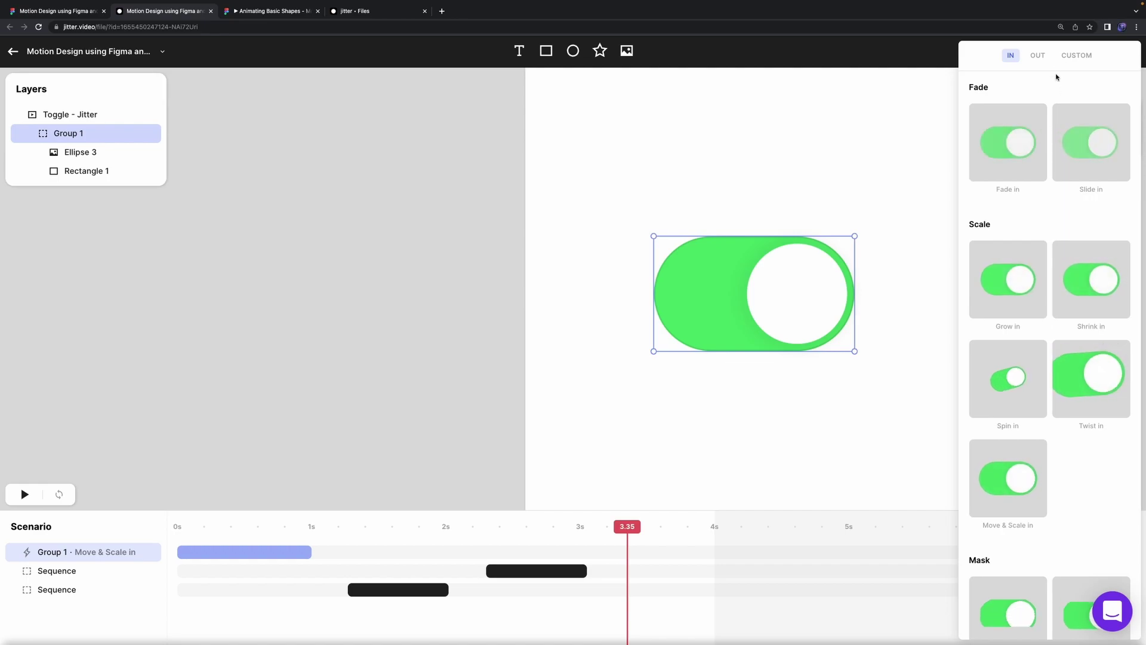
pyautogui.click(1046, 56)
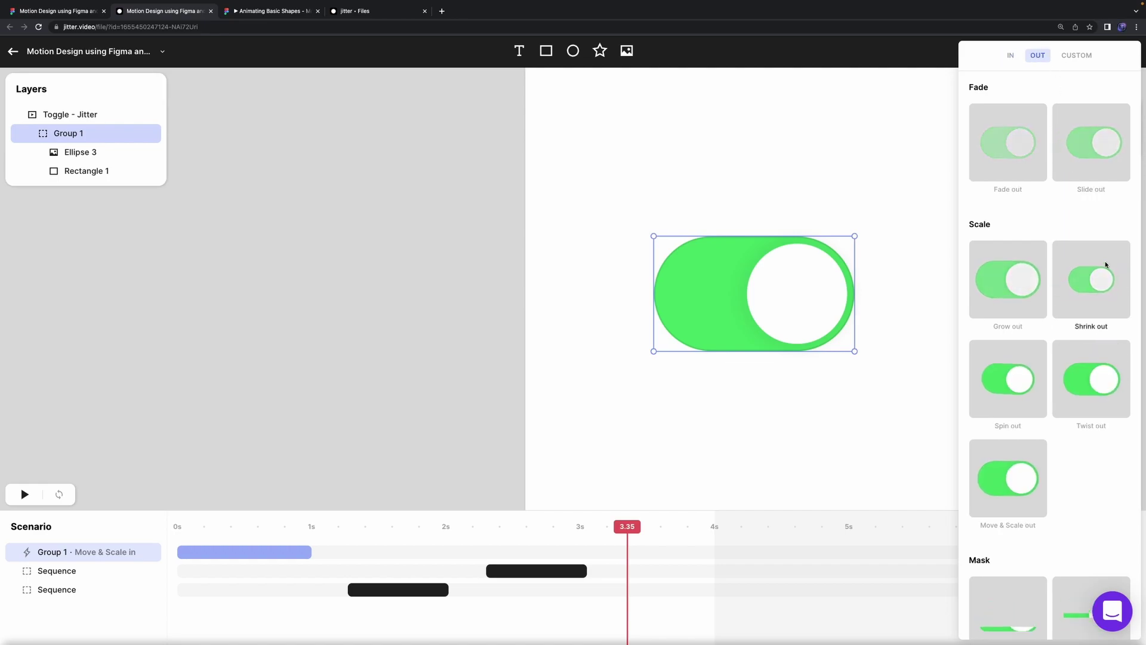
pyautogui.click(1039, 366)
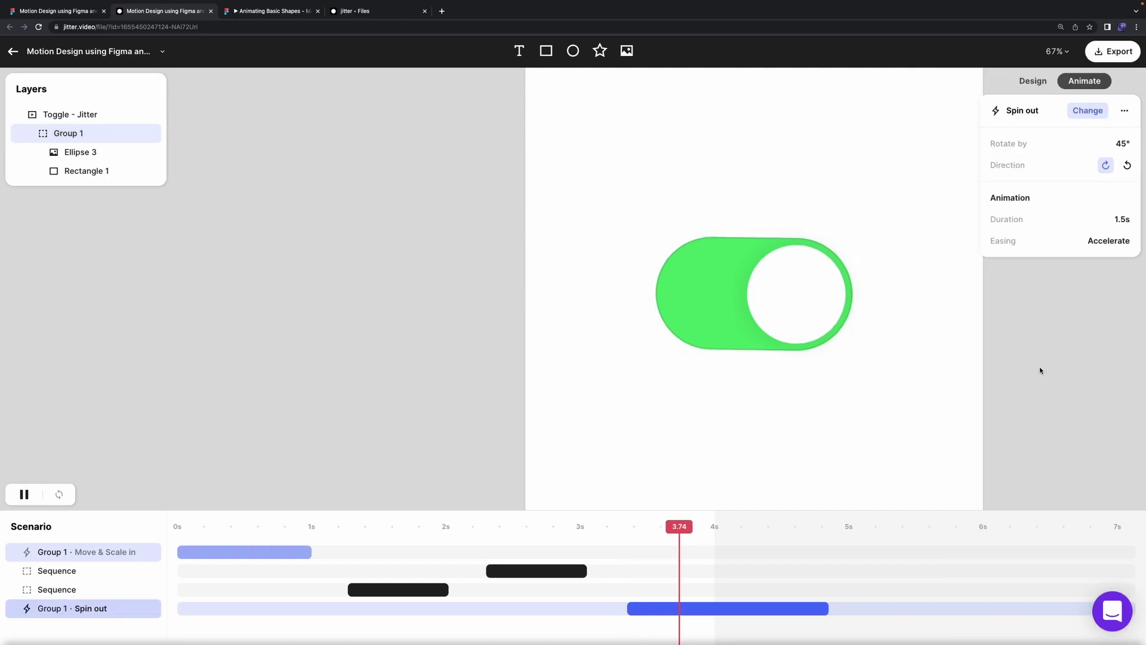
pyautogui.moveTo(825, 607); pyautogui.dragTo(709, 604)
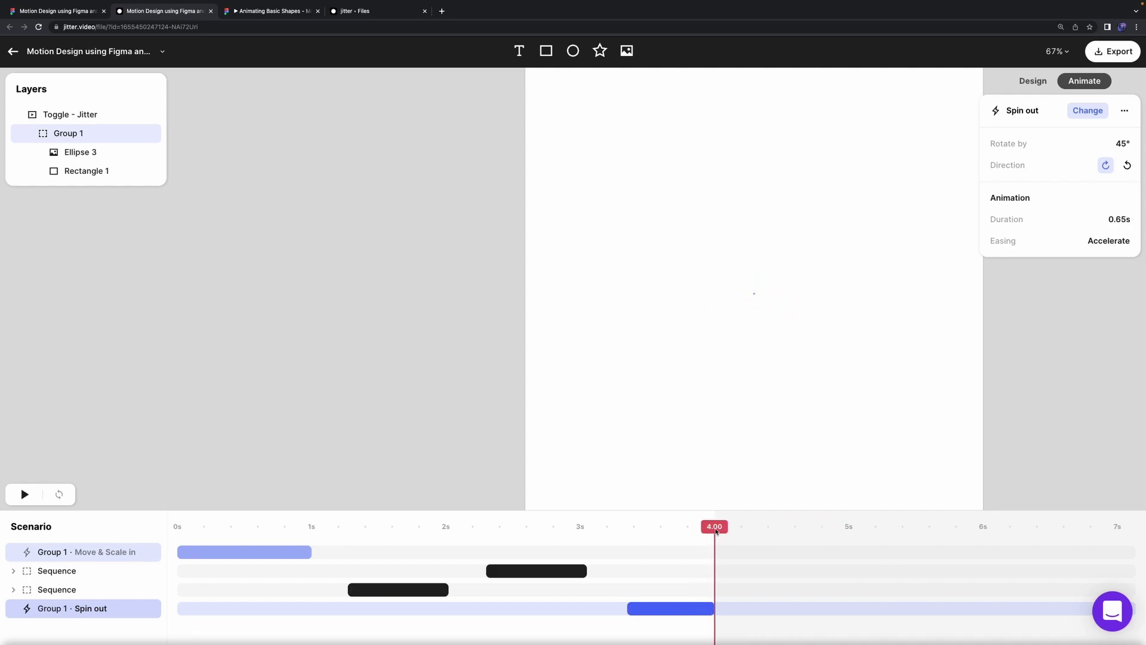
# Step: Play the toggle animation from the start with the whole artboard fitted in view
pyautogui.moveTo(717, 531); pyautogui.dragTo(227, 539)
pyautogui.click(204, 476)
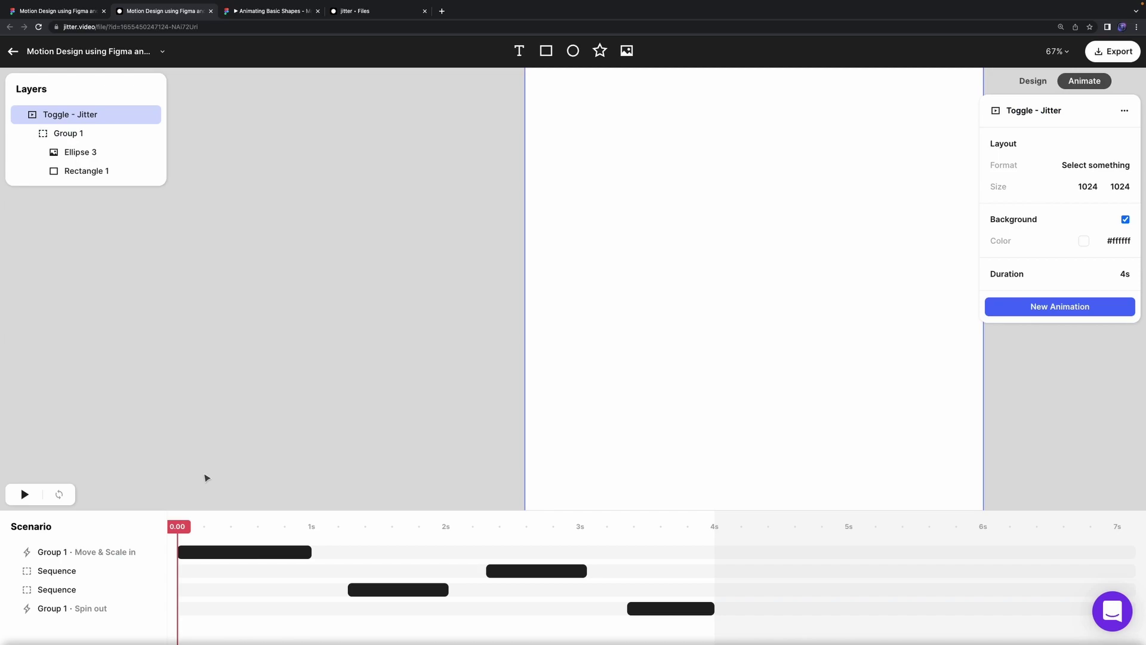
pyautogui.press('space')
pyautogui.hotkey('shift', '1')
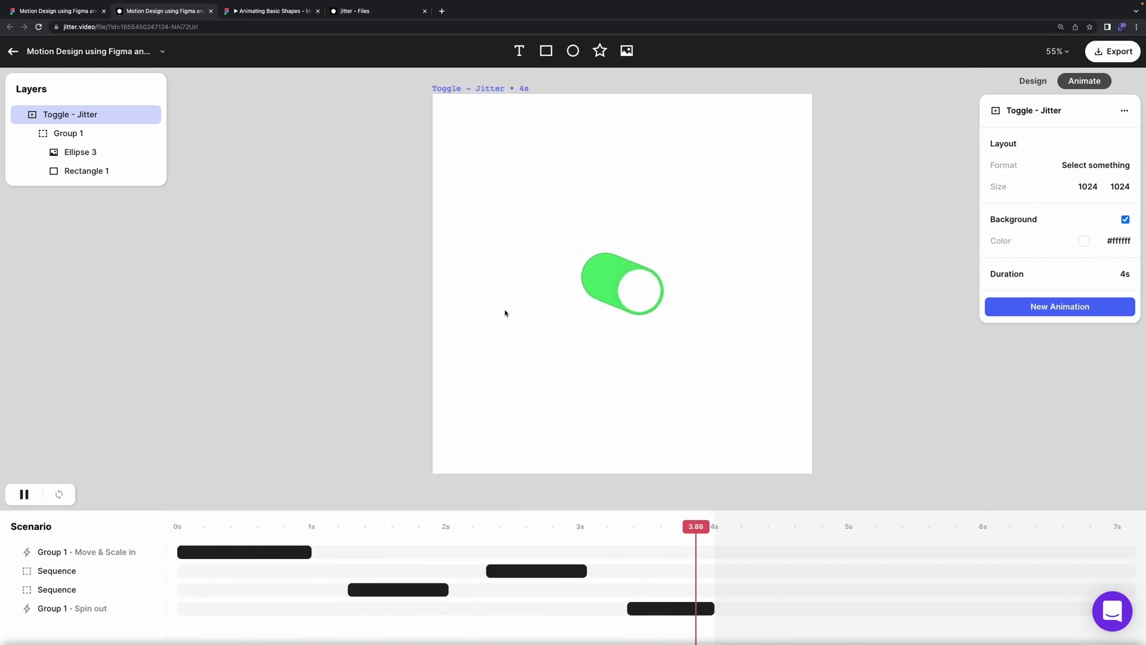
# Step: Export the toggle animation as a 512×512 px GIF, then return to the project with the playhead at 0 s
pyautogui.click(1116, 51)
pyautogui.click(1036, 227)
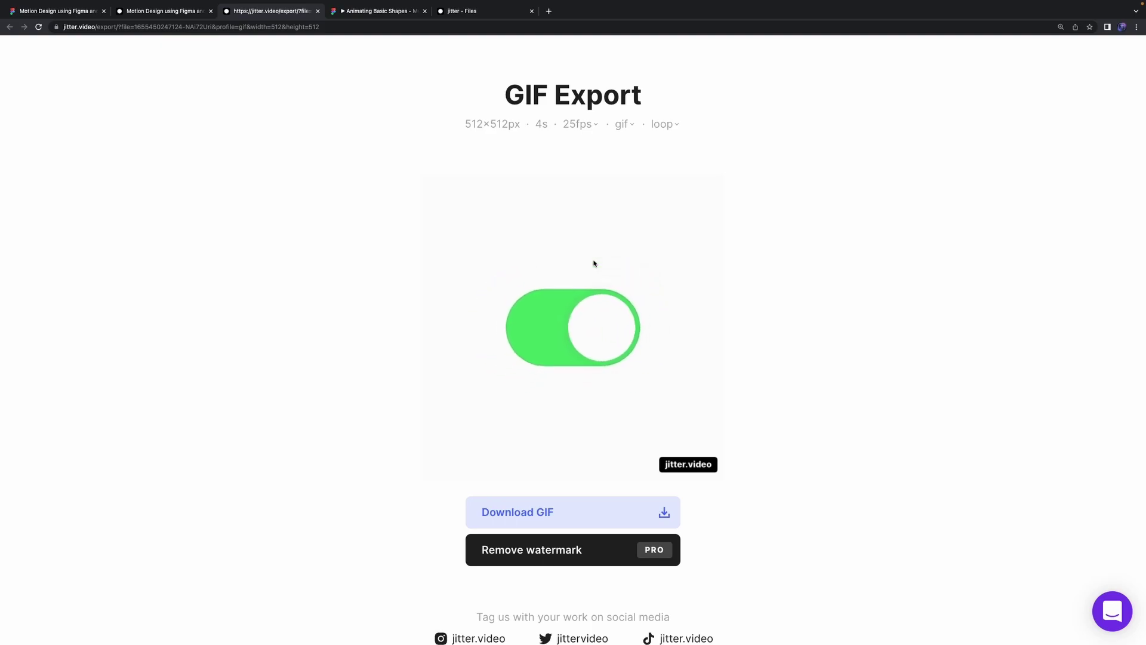
pyautogui.click(317, 12)
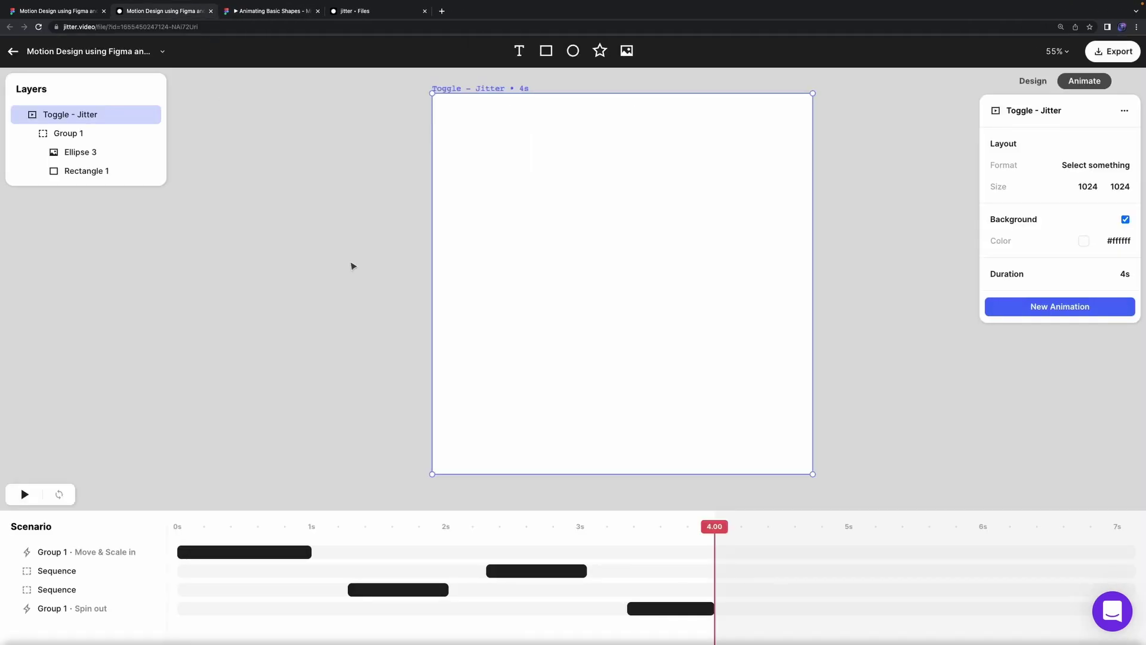
pyautogui.moveTo(723, 524); pyautogui.dragTo(166, 552)
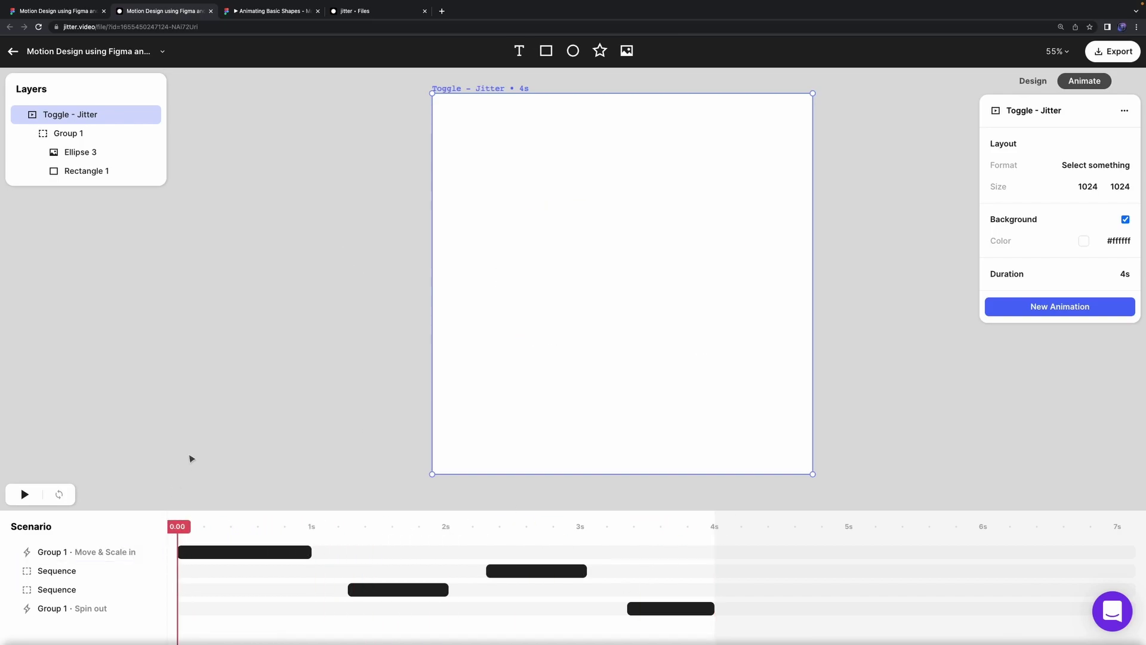
# Step: Switch to the Figma file, open the Animating Social Media Posts page, and close the Jitter plugin window
pyautogui.click(57, 11)
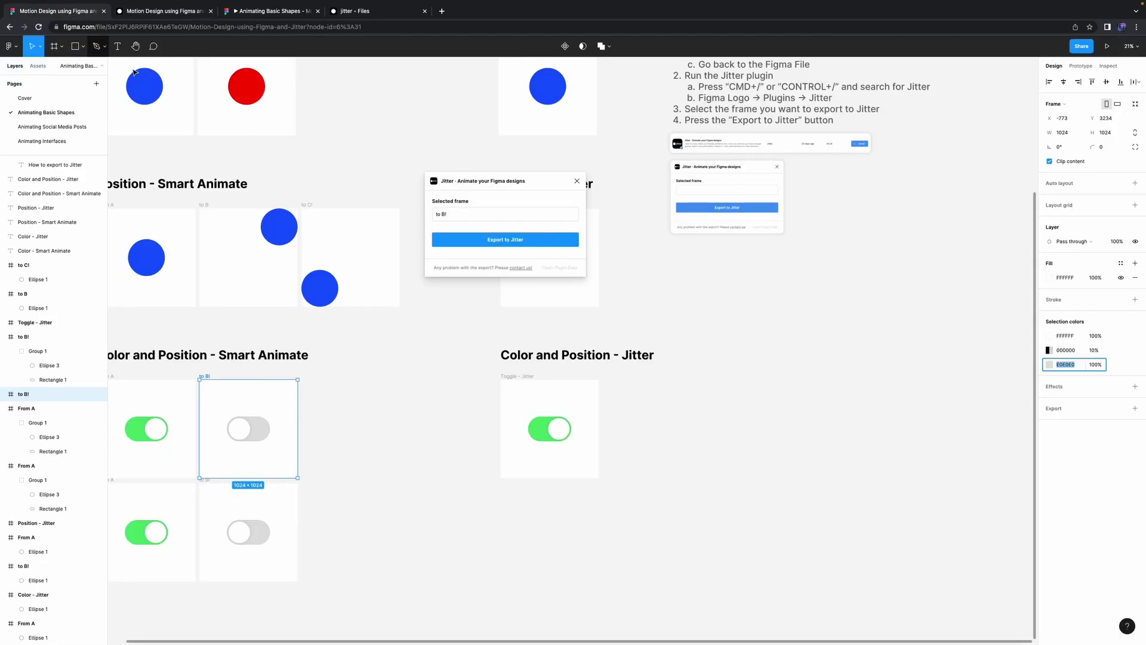
pyautogui.click(79, 127)
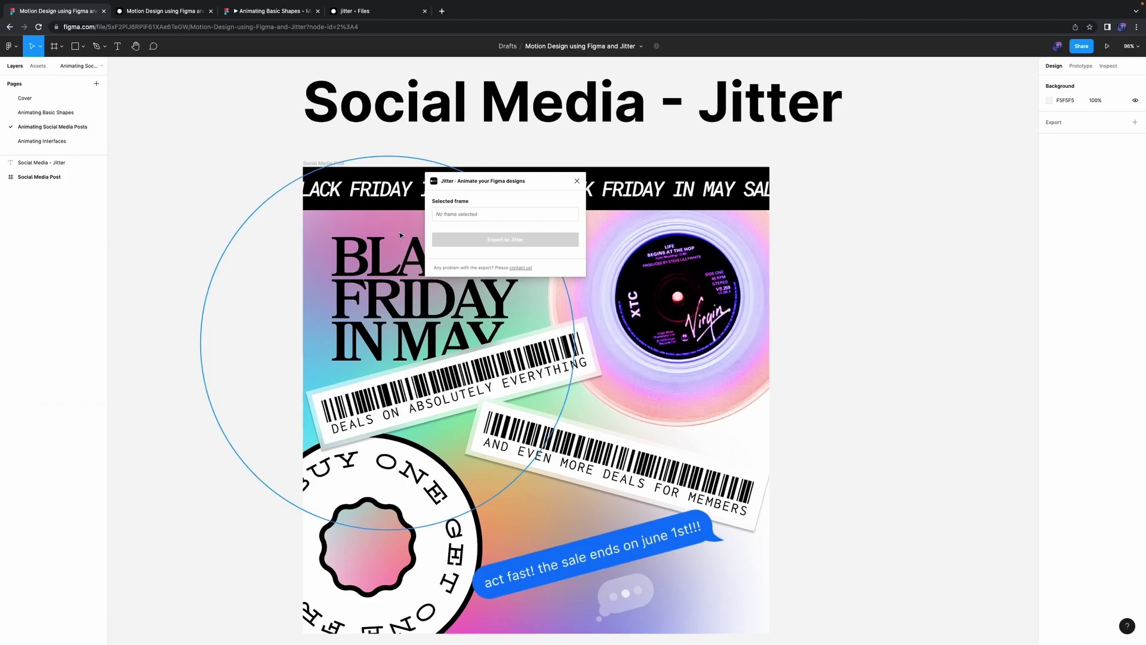
pyautogui.click(576, 180)
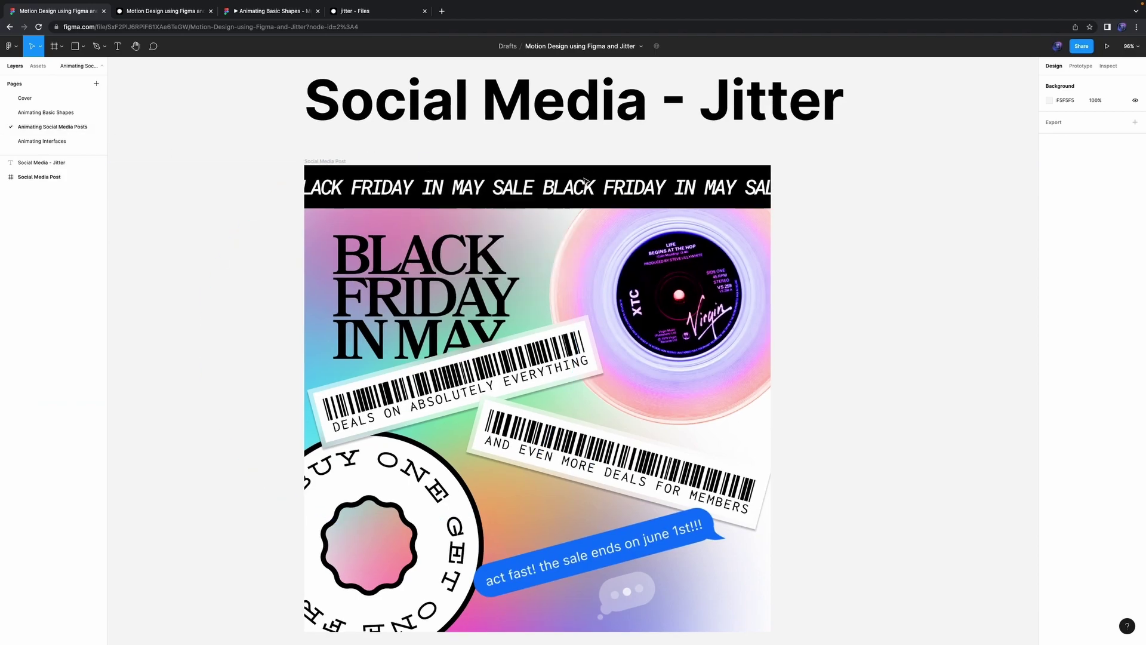
# Step: Examine the Social Media Post design, including its title, barcodes, vinyl, round badge and message bubbles
pyautogui.scroll(-3, 830, 307)
pyautogui.scroll(-3, 829, 308)
pyautogui.scroll(1, 848, 323)
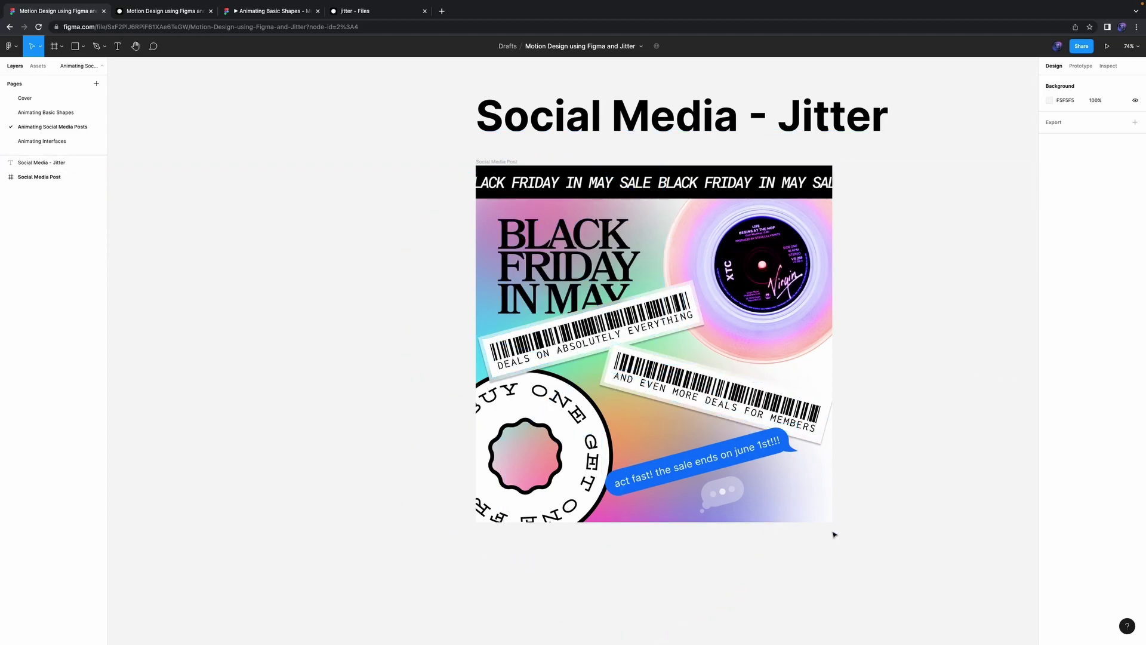
pyautogui.hscroll(3, 794, 406)
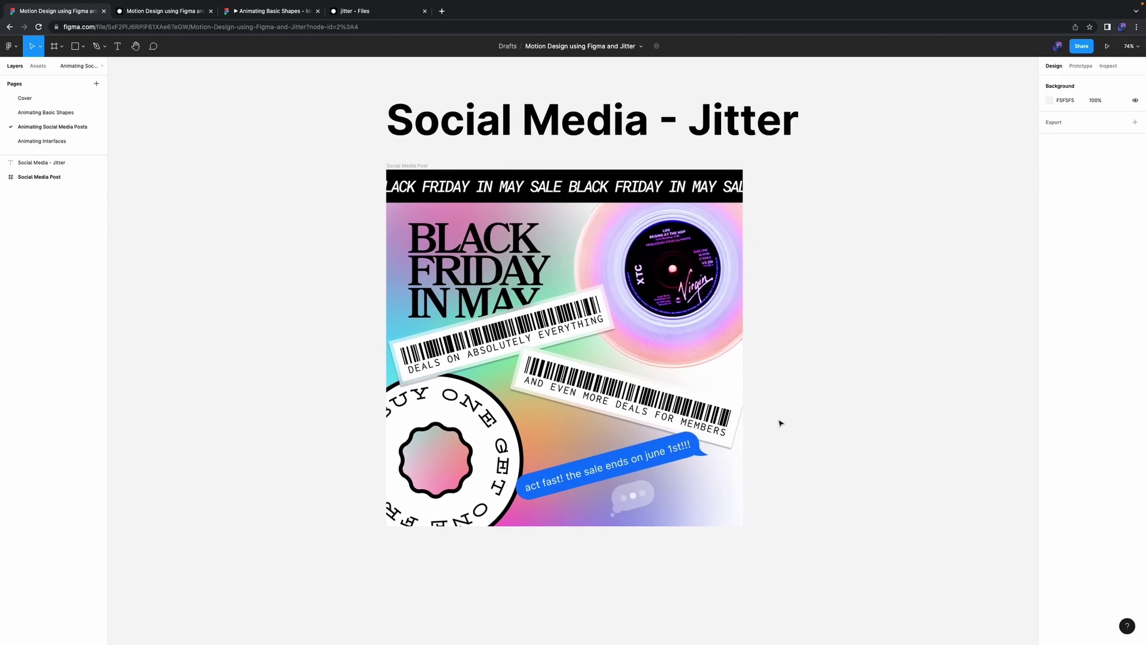
pyautogui.scroll(5, 687, 421)
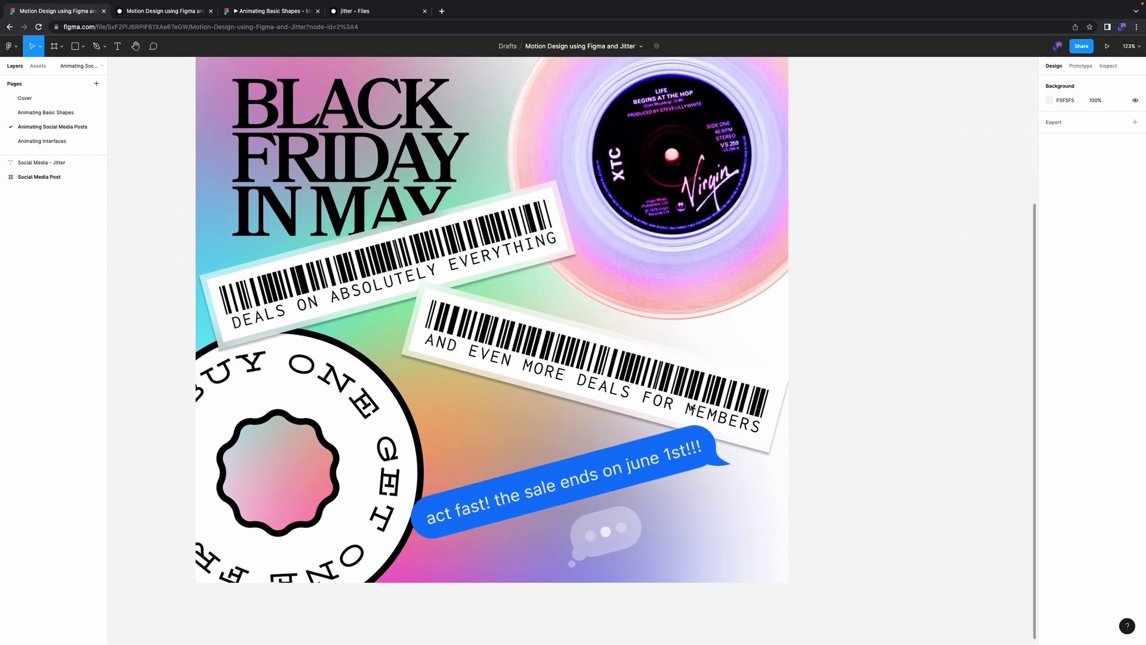
pyautogui.hscroll(-2, 691, 407)
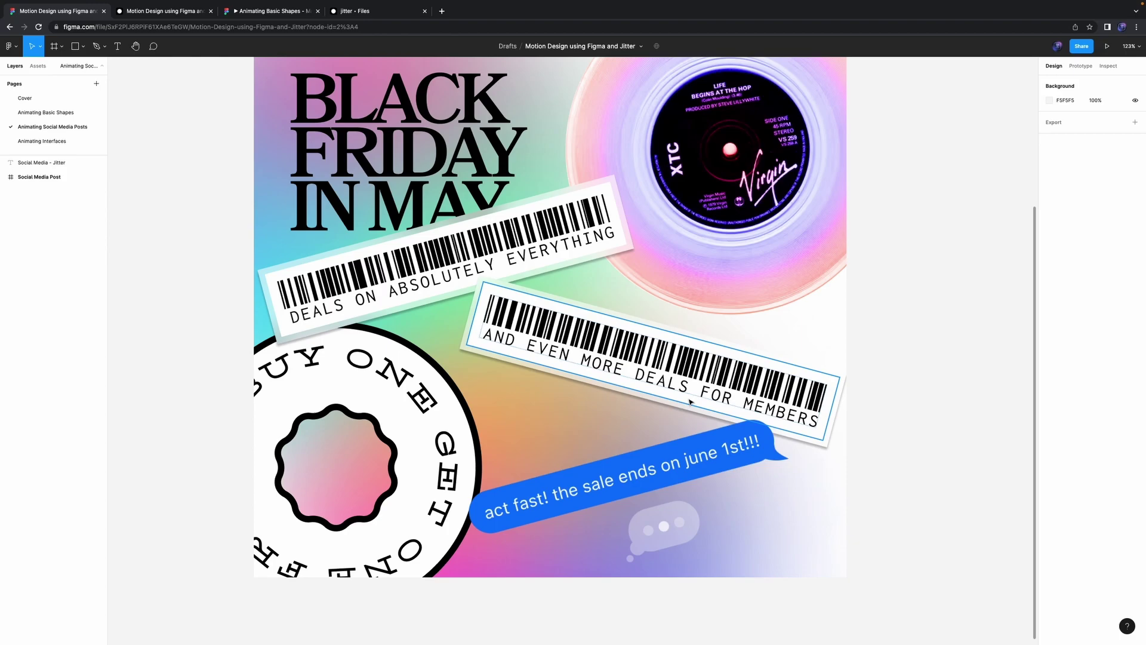
pyautogui.hotkey('shift', '1')
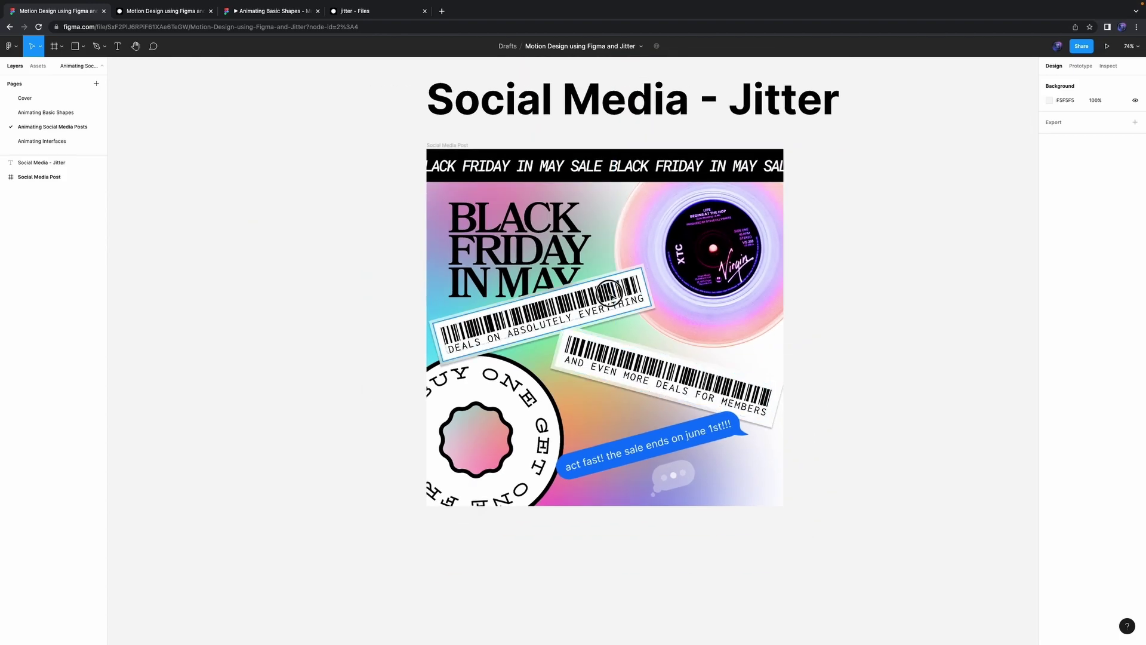
pyautogui.click(588, 344)
pyautogui.scroll(1, 588, 335)
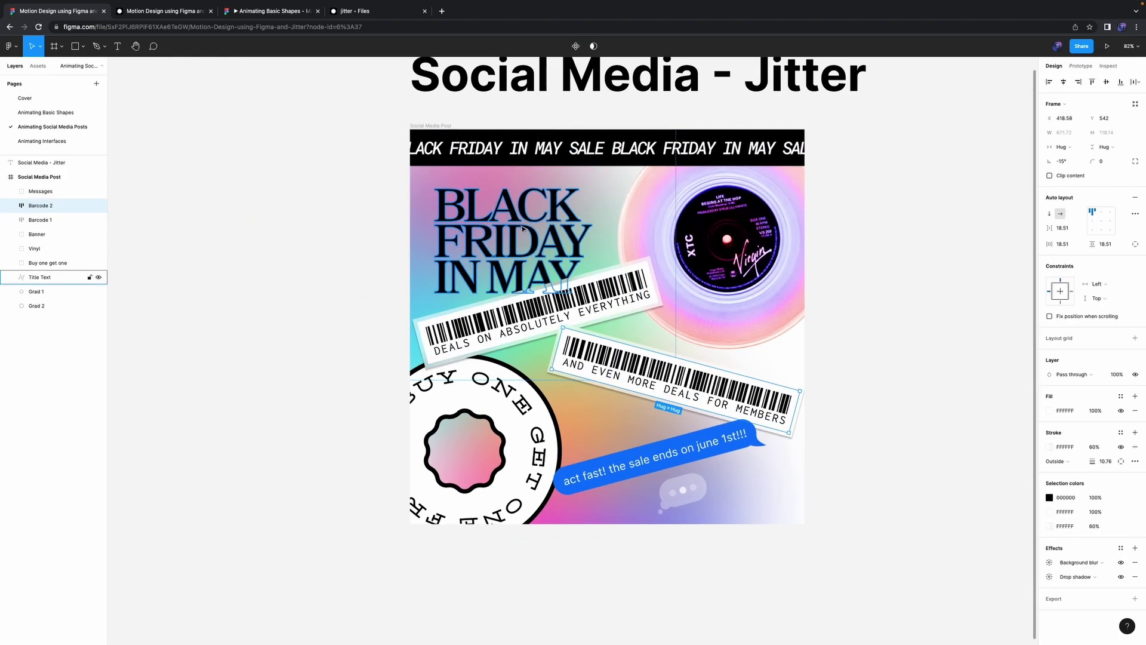
# Step: Export the Social Media Post frame with the Jitter plugin and open the imported project in Jitter
pyautogui.click(416, 126)
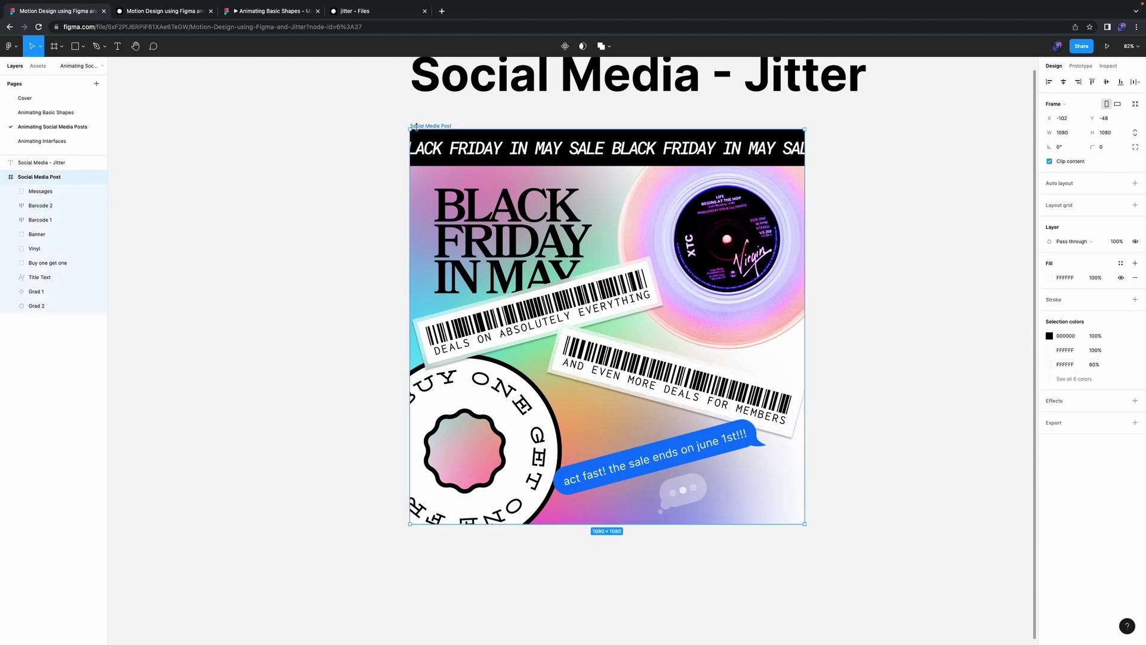
pyautogui.hotkey('ctrl', '/')
pyautogui.write('jitter')
pyautogui.press('Return')
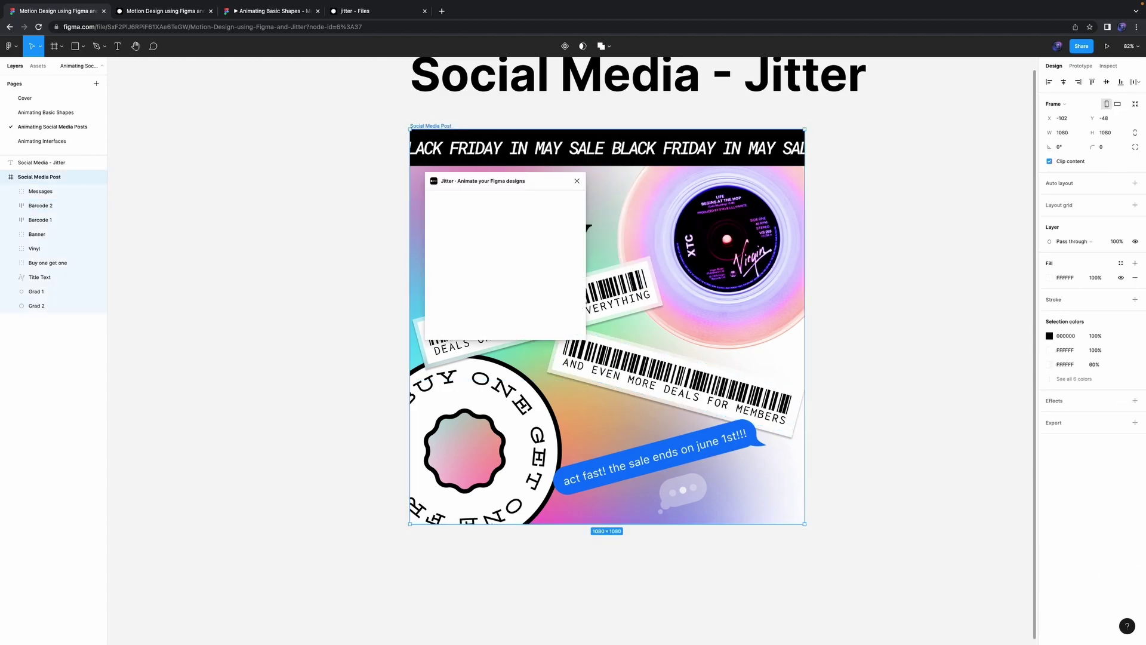
pyautogui.click(555, 240)
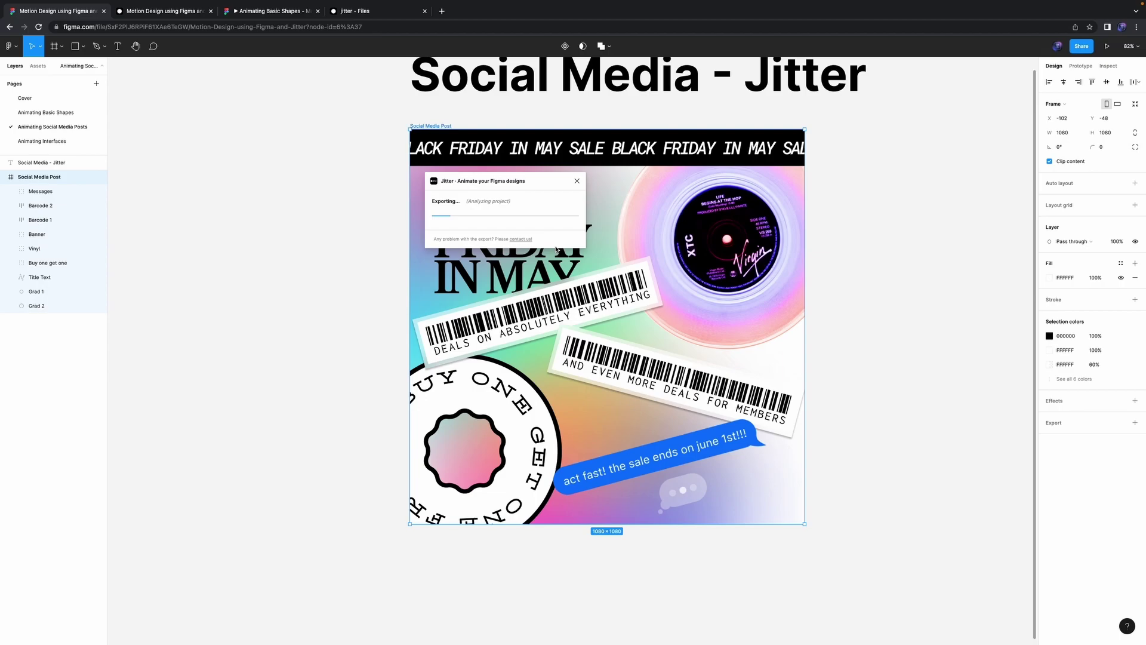
pyautogui.click(468, 217)
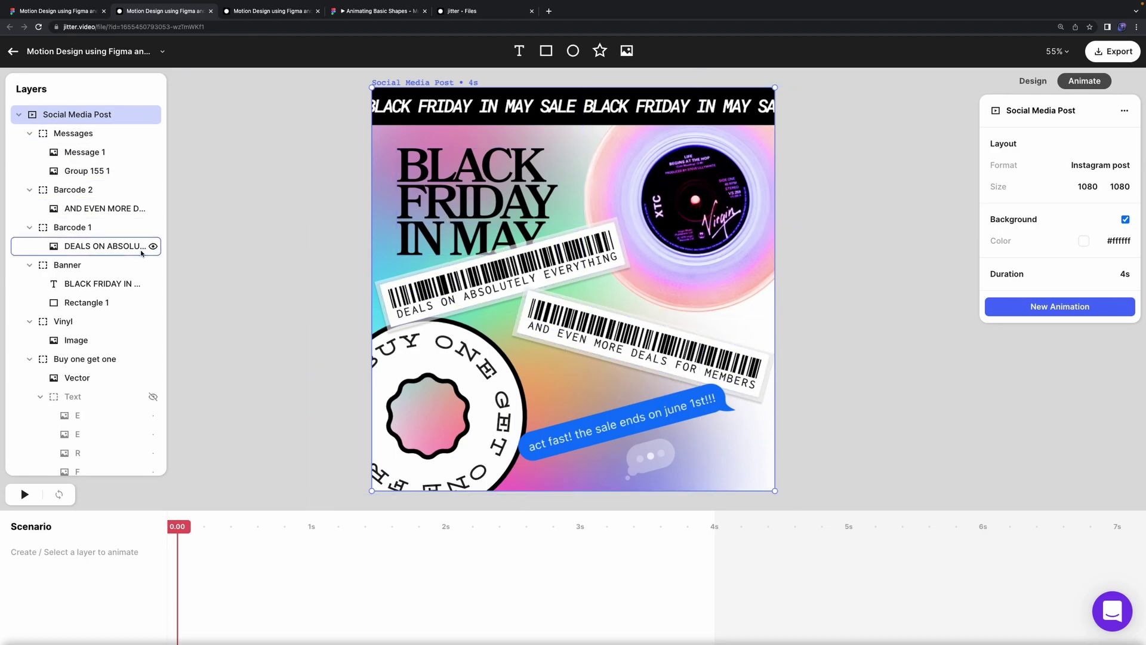
# Step: Delete the hidden Text group, with its separate letter layers, from the Buy one get one group
pyautogui.scroll(-2, 109, 358)
pyautogui.click(108, 352)
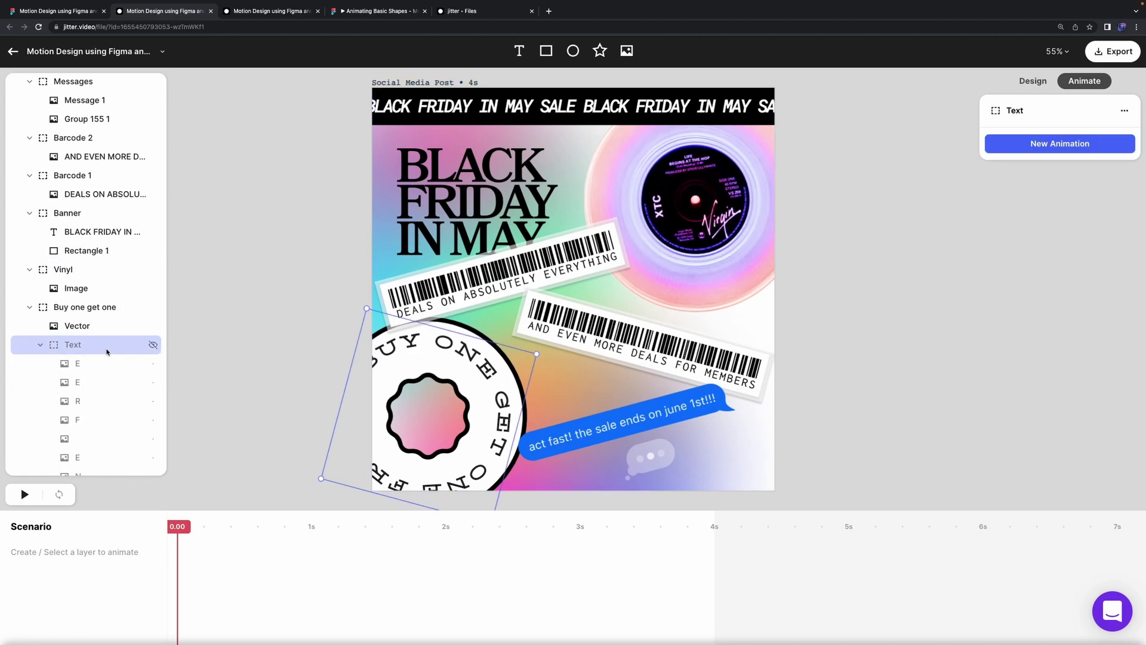
pyautogui.press('Delete')
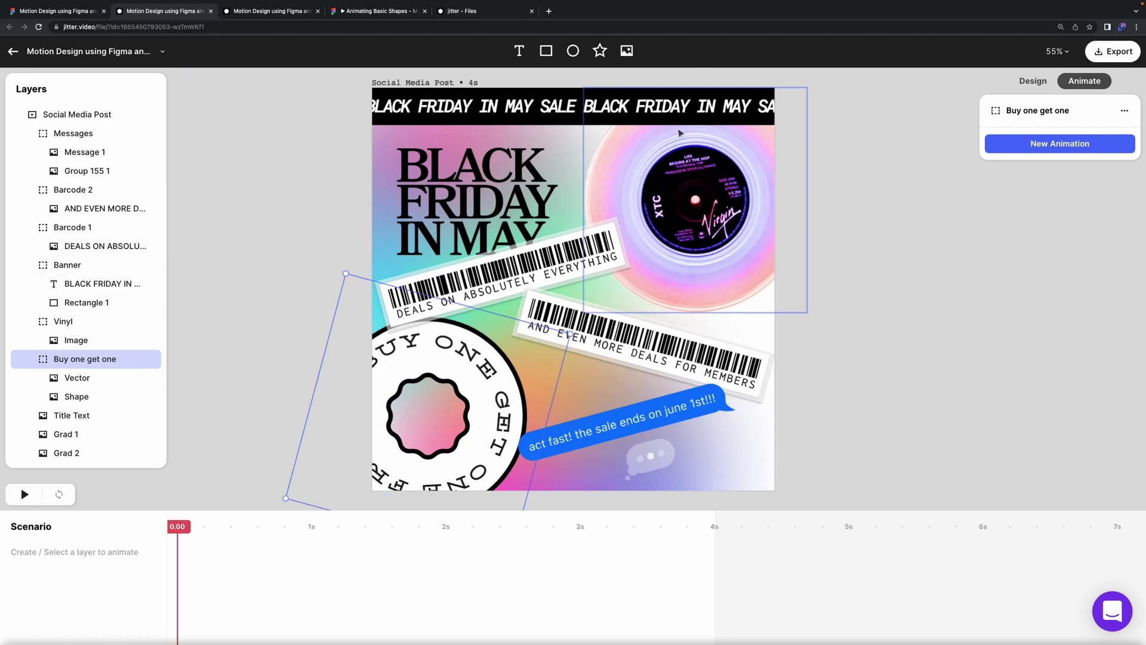
# Step: Inspect the design and animation settings of the banner's BLACK FRIDAY IN MAY SALE text, then deselect it
pyautogui.click(593, 109)
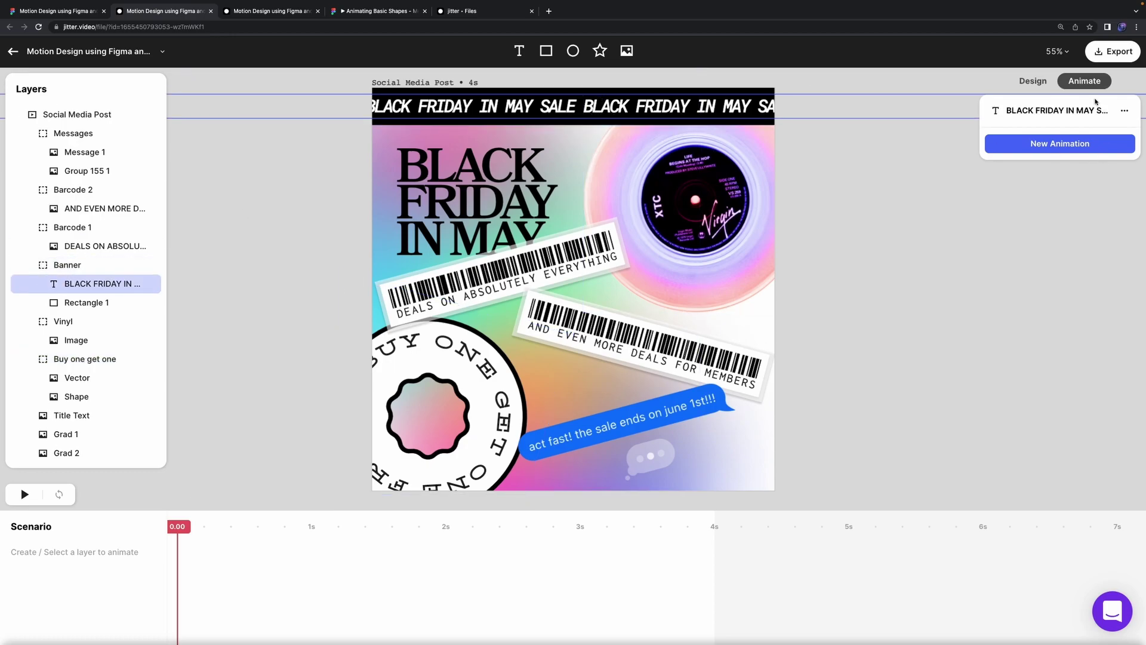
pyautogui.click(1033, 80)
pyautogui.click(1084, 83)
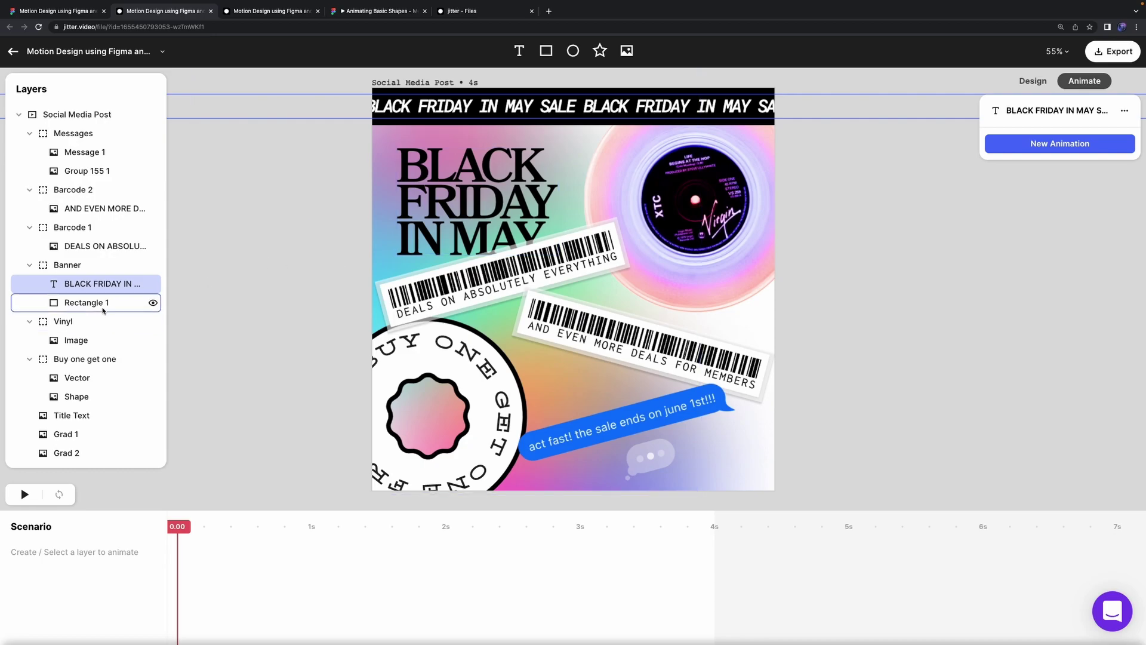
pyautogui.click(297, 290)
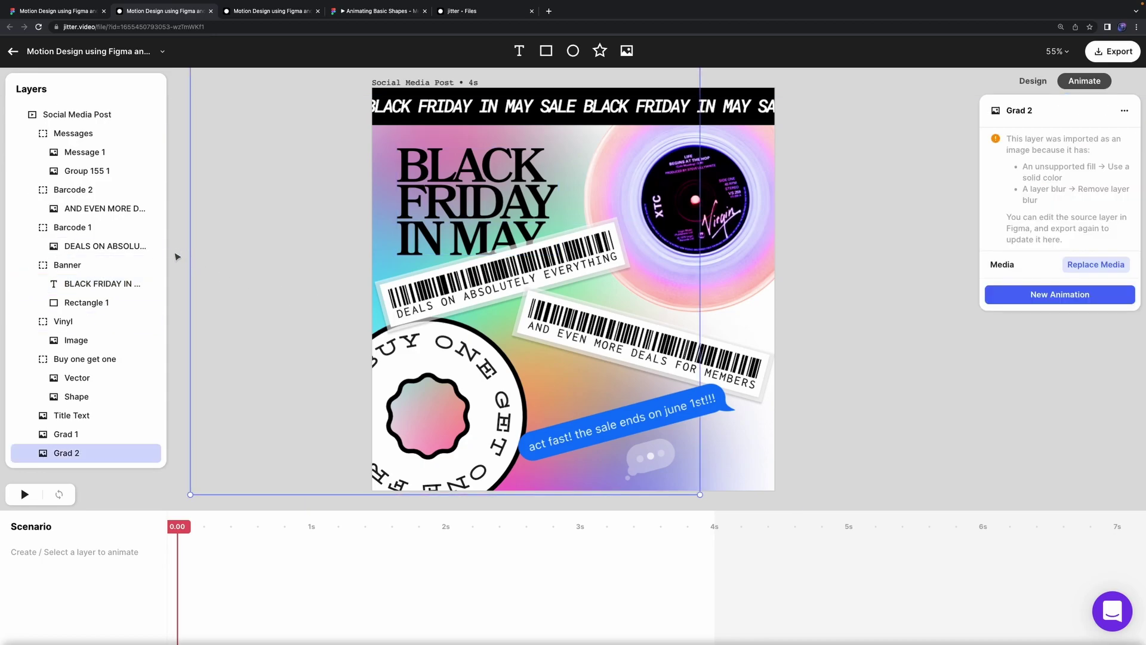
pyautogui.click(178, 257)
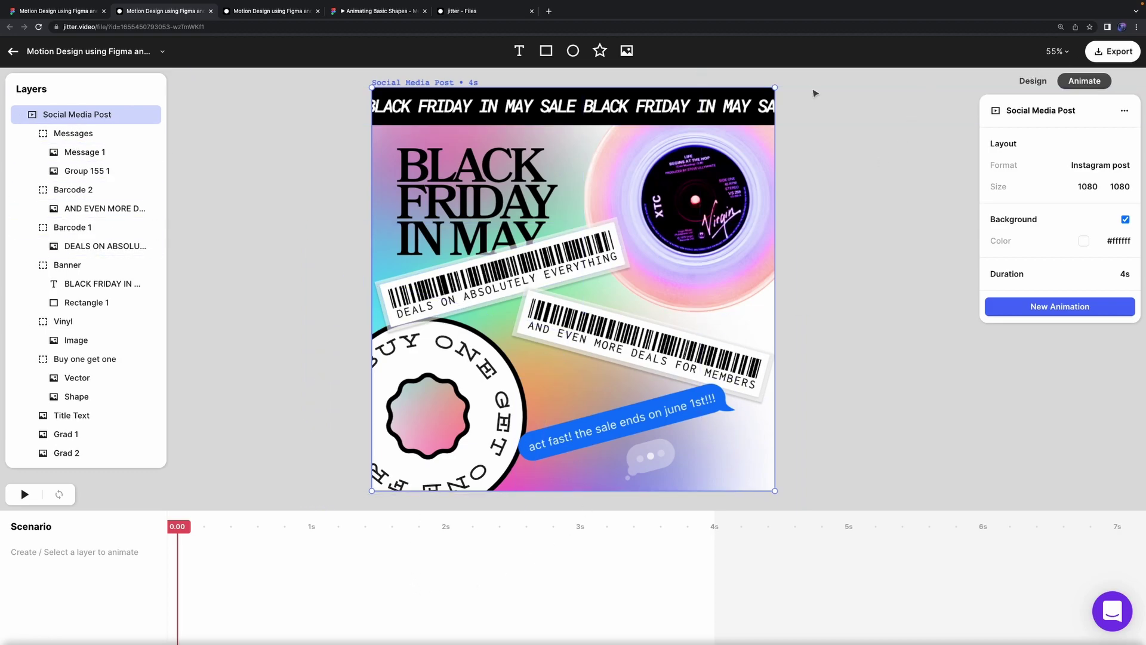
# Step: Collapse the Messages, Barcode 2 and Barcode 1 groups in the layer list
pyautogui.click(29, 134)
pyautogui.click(28, 152)
pyautogui.click(29, 171)
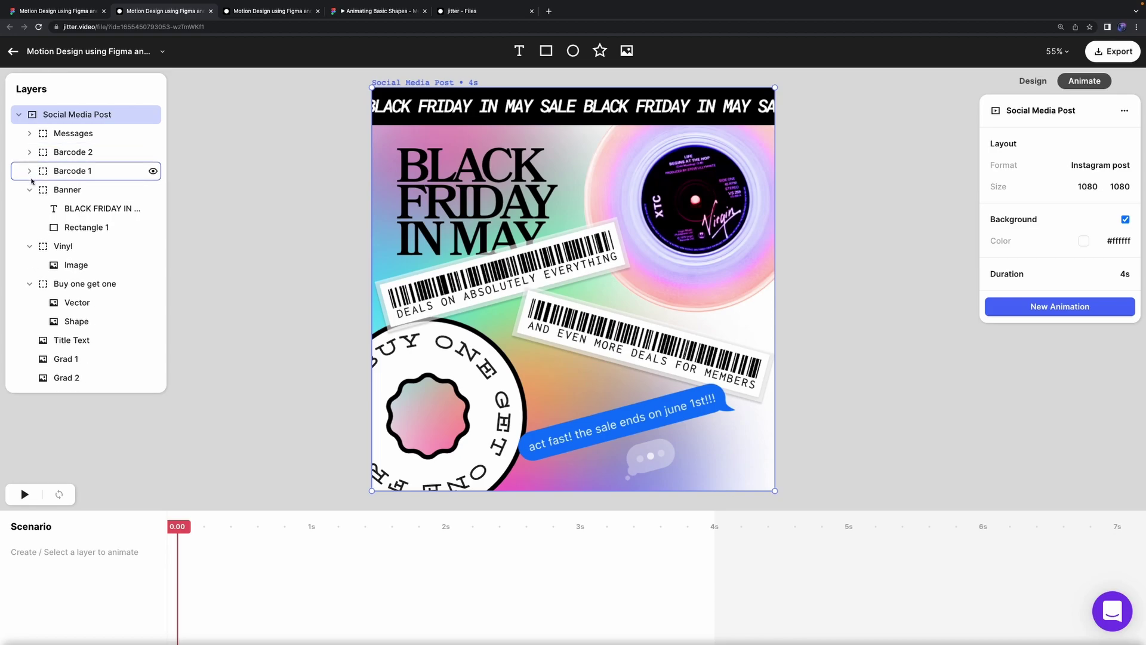
# Step: Collapse the Banner, Vinyl and Buy one get one groups in the layer list
pyautogui.click(28, 190)
pyautogui.click(29, 209)
pyautogui.click(30, 228)
# Step: Hide every layer of the Social Media Post, from Title Text and the gradients up to Messages
pyautogui.click(119, 246)
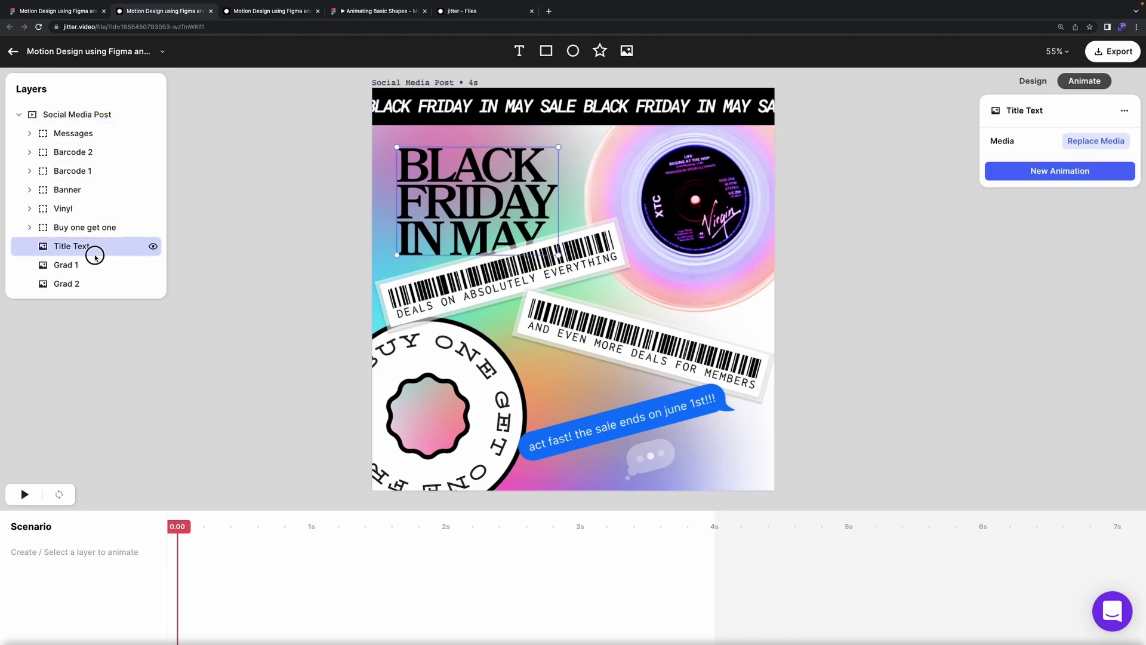
pyautogui.click(153, 246)
pyautogui.click(153, 265)
pyautogui.click(154, 283)
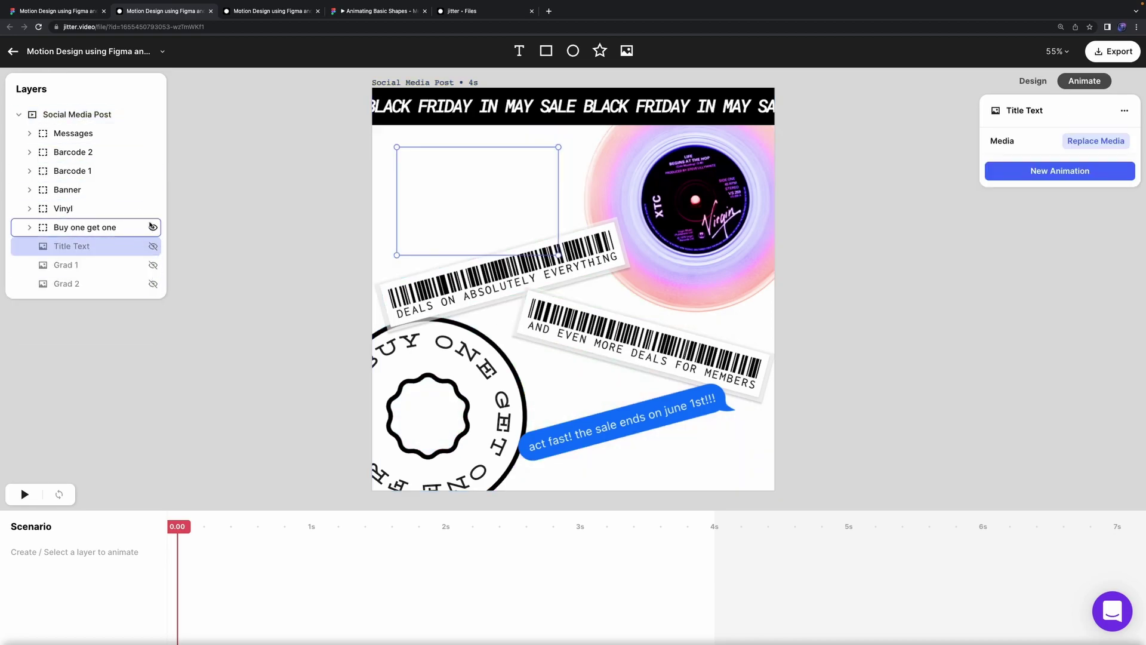
pyautogui.click(153, 227)
pyautogui.click(154, 208)
pyautogui.click(154, 186)
pyautogui.click(154, 171)
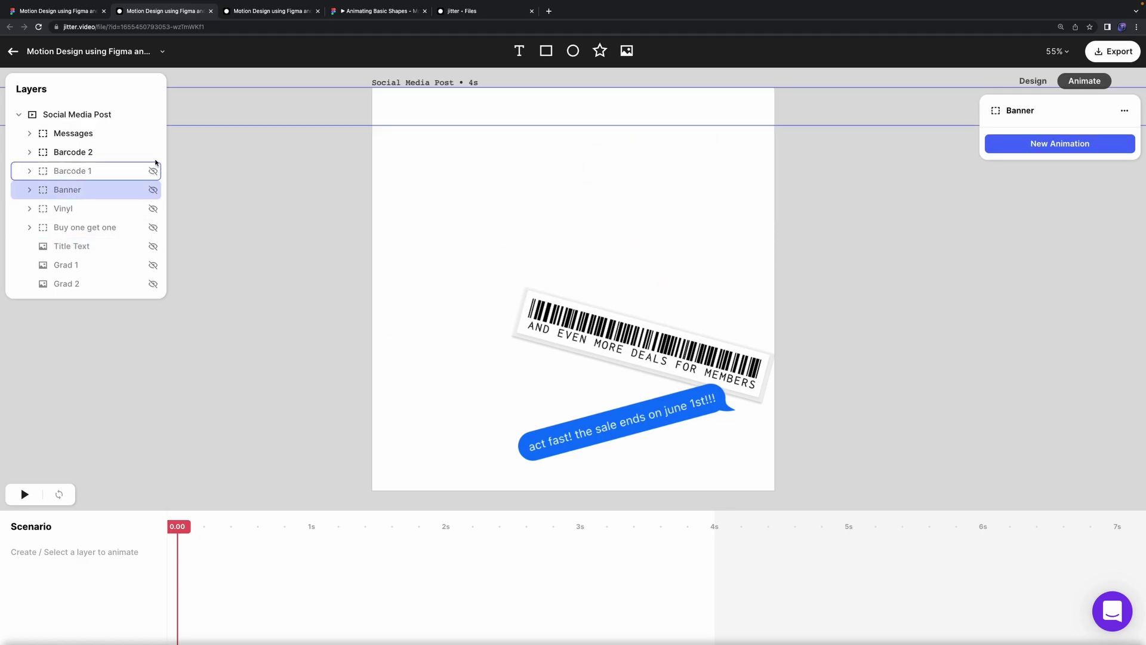
pyautogui.click(153, 153)
pyautogui.click(153, 133)
pyautogui.click(169, 138)
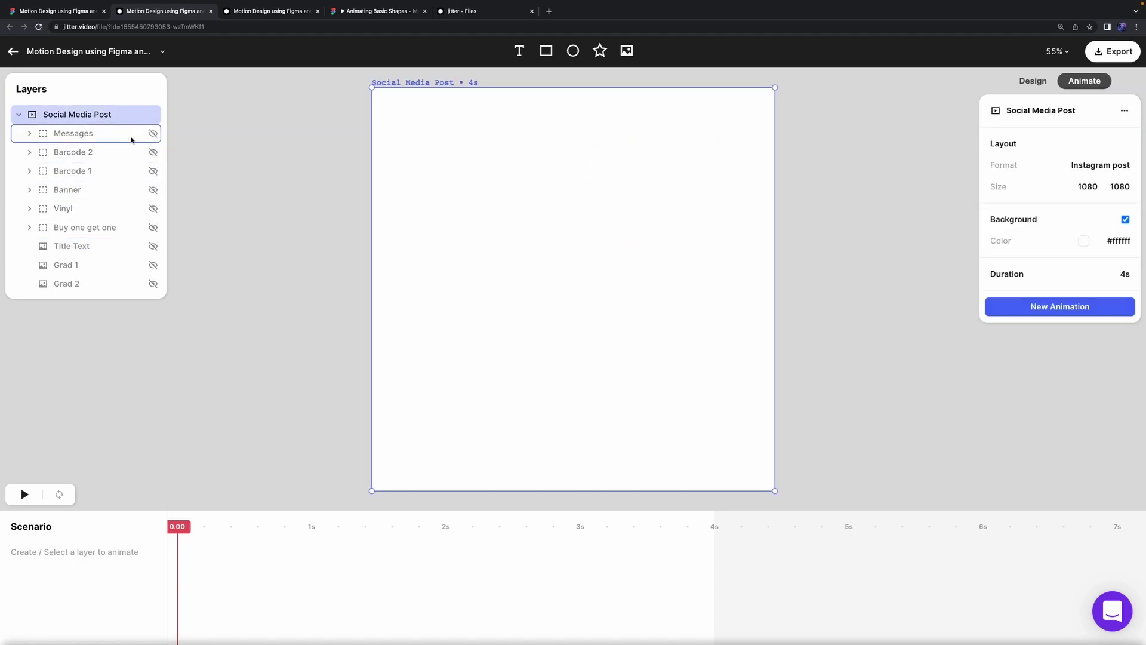
# Step: Show the Figma file side by side with Jitter, hiding the Figma interface and framing the Social Media Post design
pyautogui.click(41, 12)
pyautogui.click(576, 181)
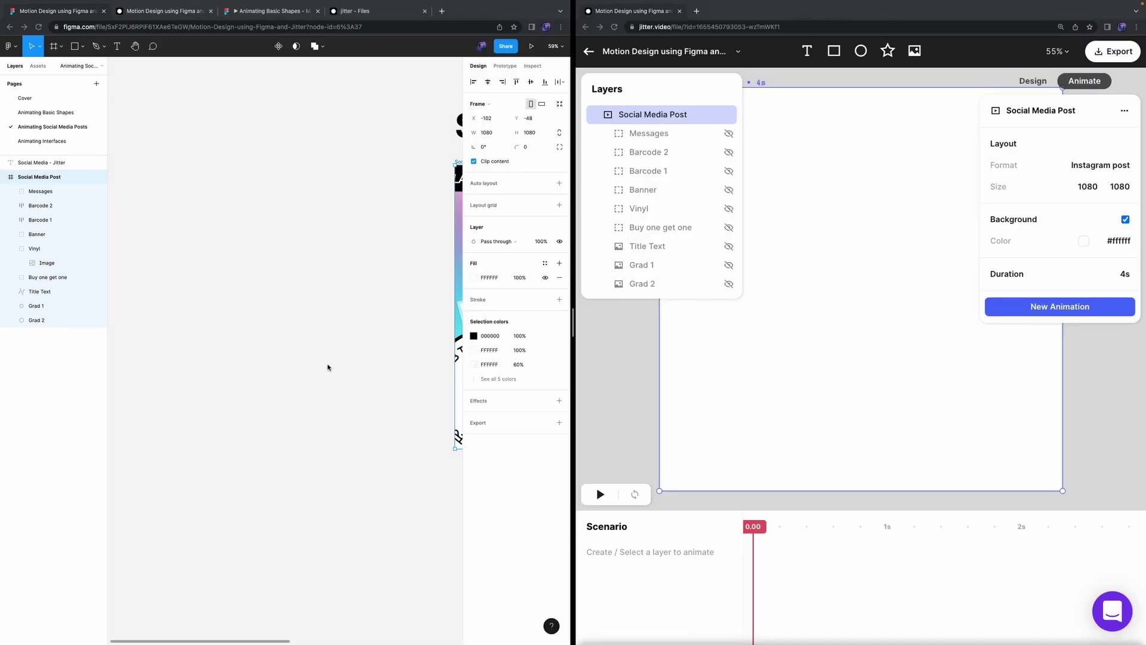
pyautogui.hscroll(4, 328, 368)
pyautogui.press('super+backslash')
pyautogui.hscroll(4, 255, 401)
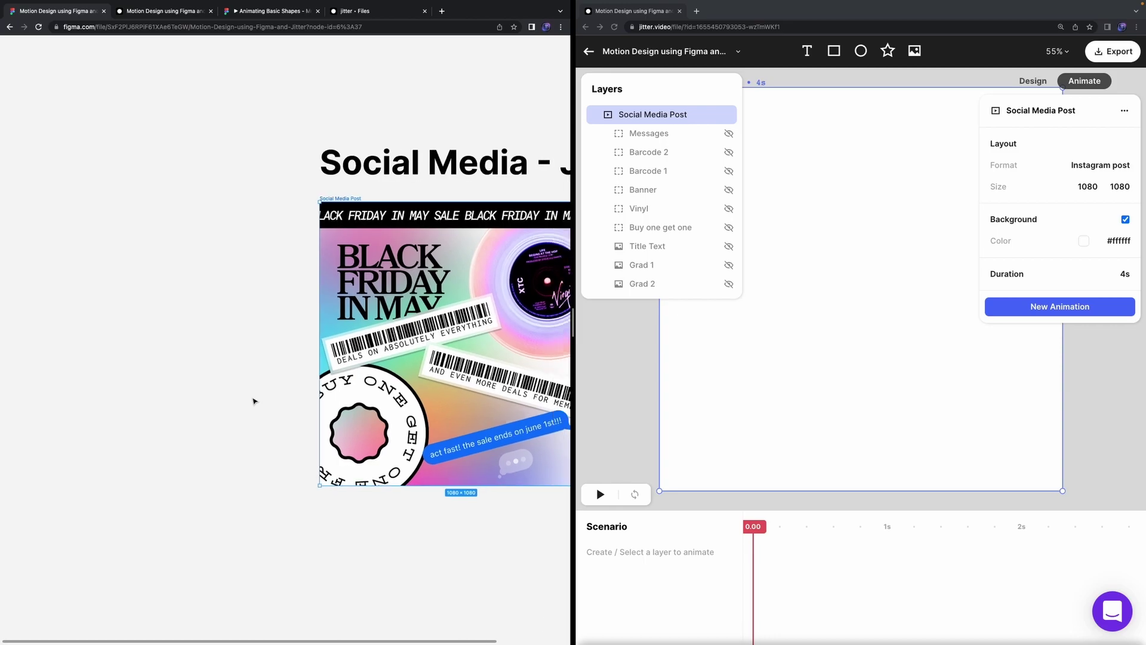
pyautogui.scroll(4, 248, 400)
pyautogui.hscroll(2, 222, 410)
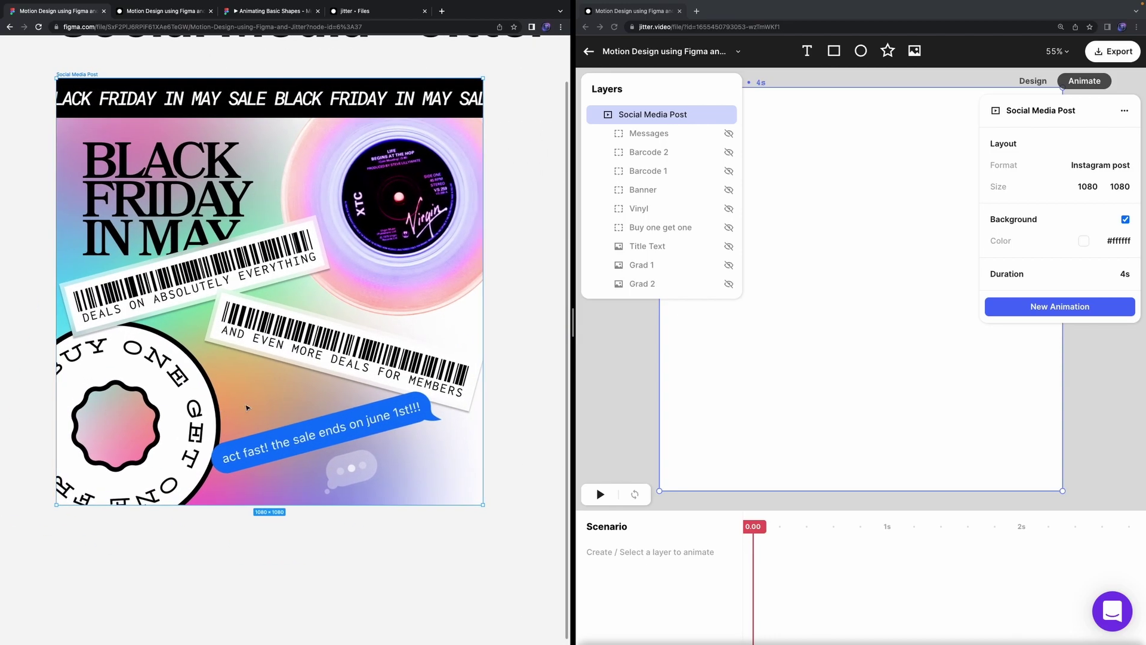
# Step: Widen the Jitter half of the split view and set its browser zoom to 125%
pyautogui.moveTo(572, 358); pyautogui.dragTo(505, 332)
pyautogui.hscroll(1, 449, 356)
pyautogui.click(686, 385)
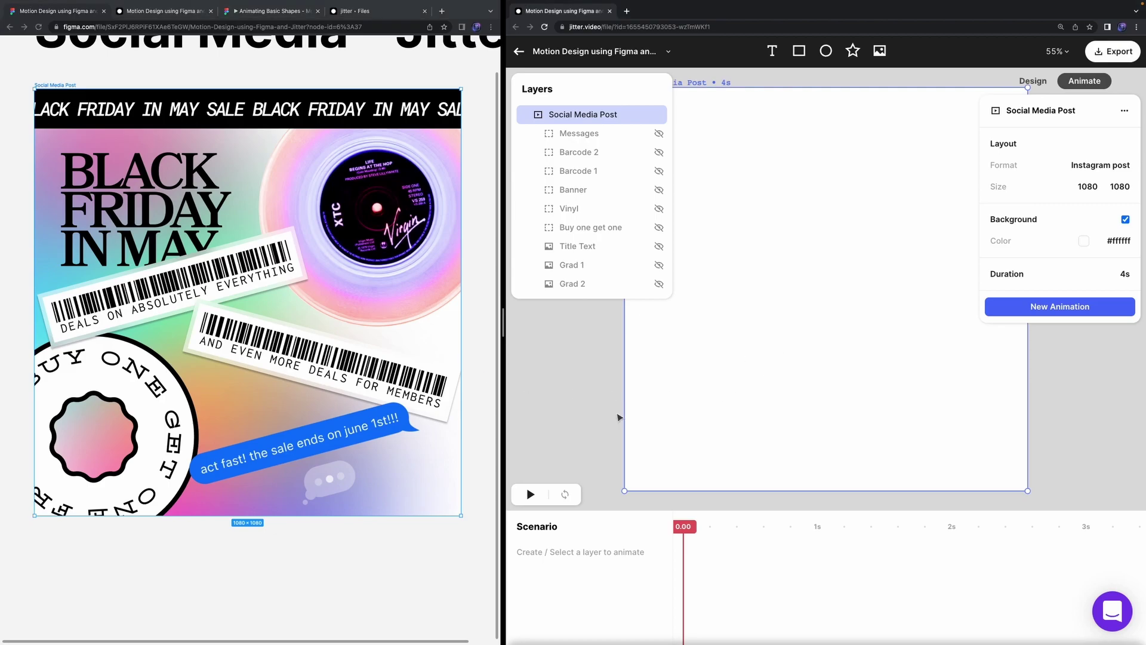
pyautogui.scroll(-2, 687, 384)
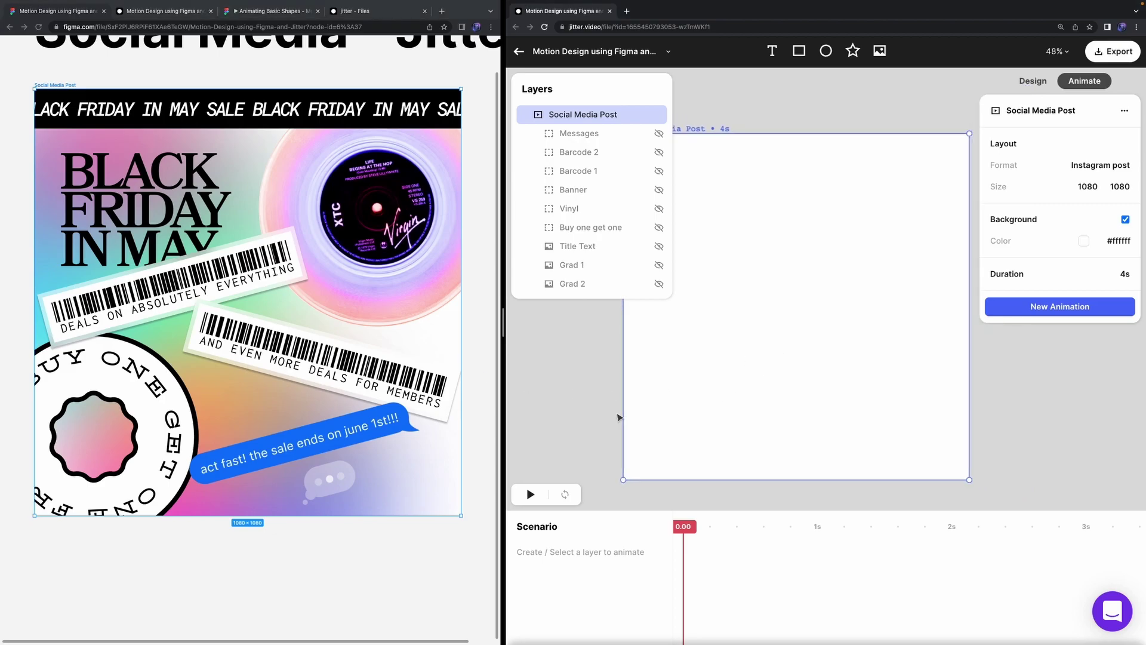
pyautogui.click(1136, 26)
pyautogui.click(1074, 127)
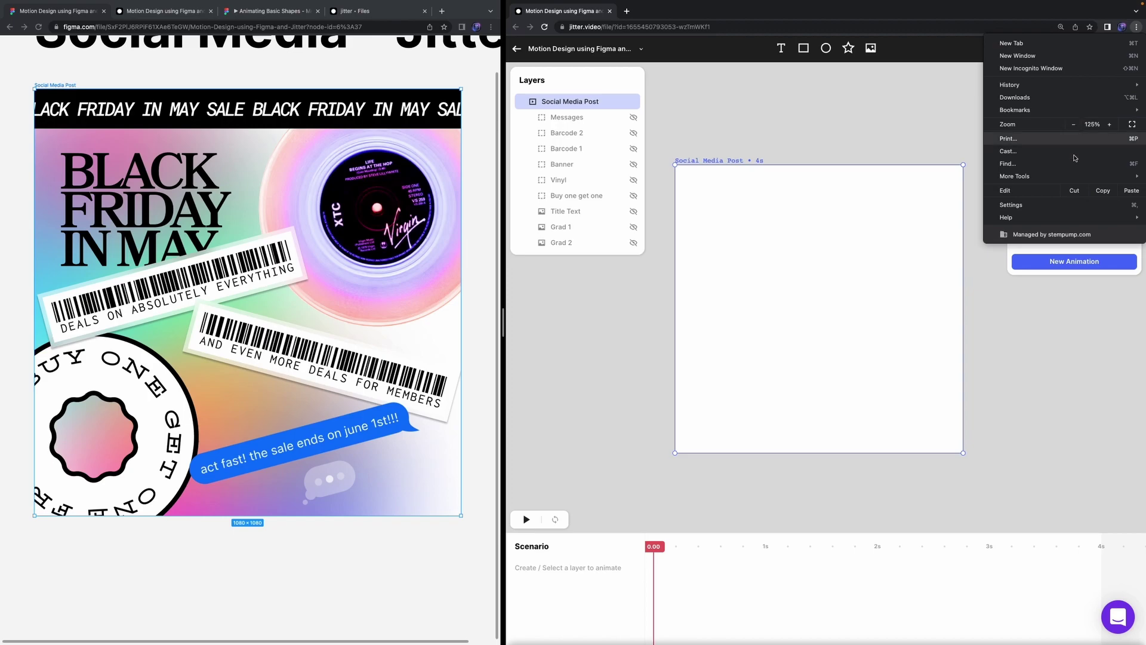
pyautogui.click(1069, 370)
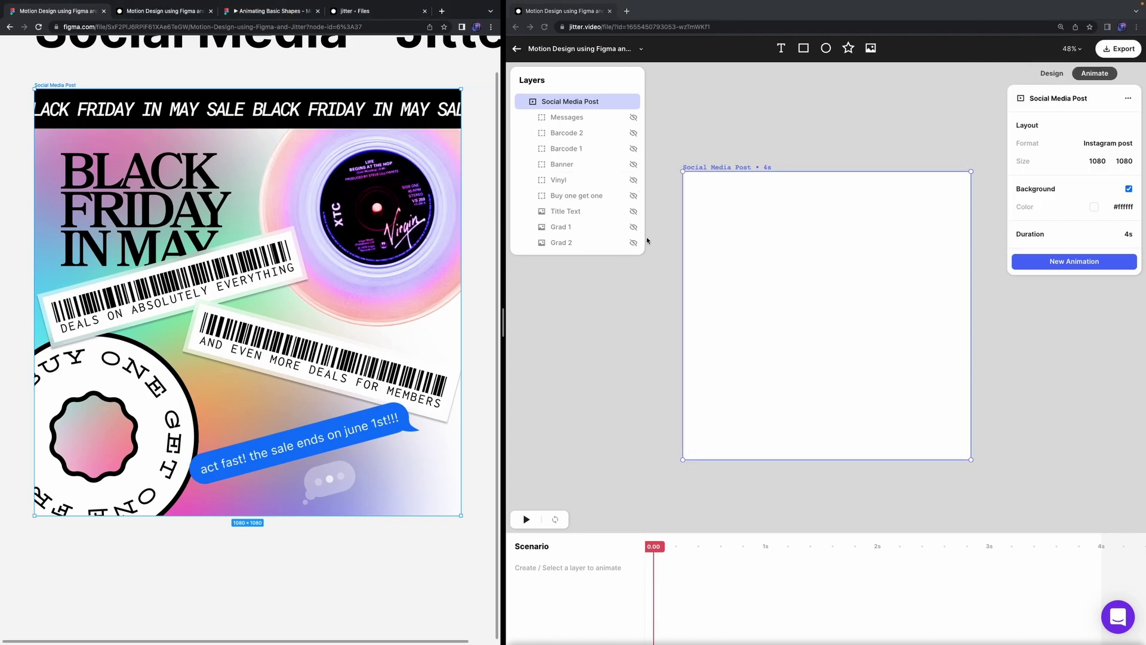
# Step: Make the Banner group visible and give it a Slide in animation with a downward direction
pyautogui.click(634, 166)
pyautogui.click(593, 165)
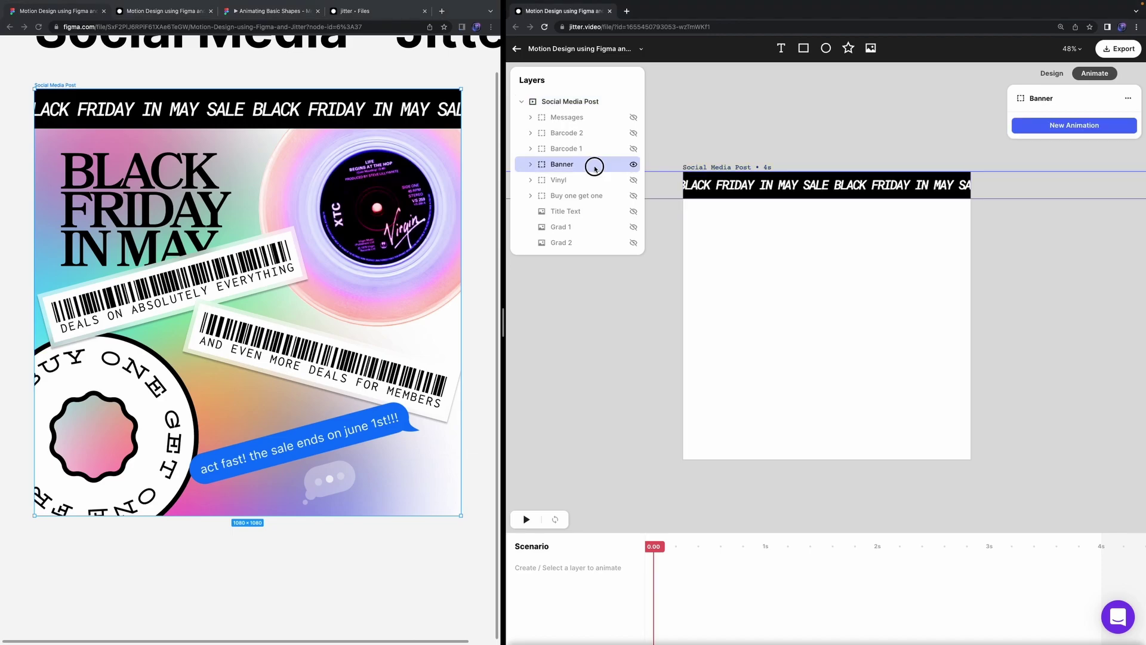
pyautogui.click(1058, 126)
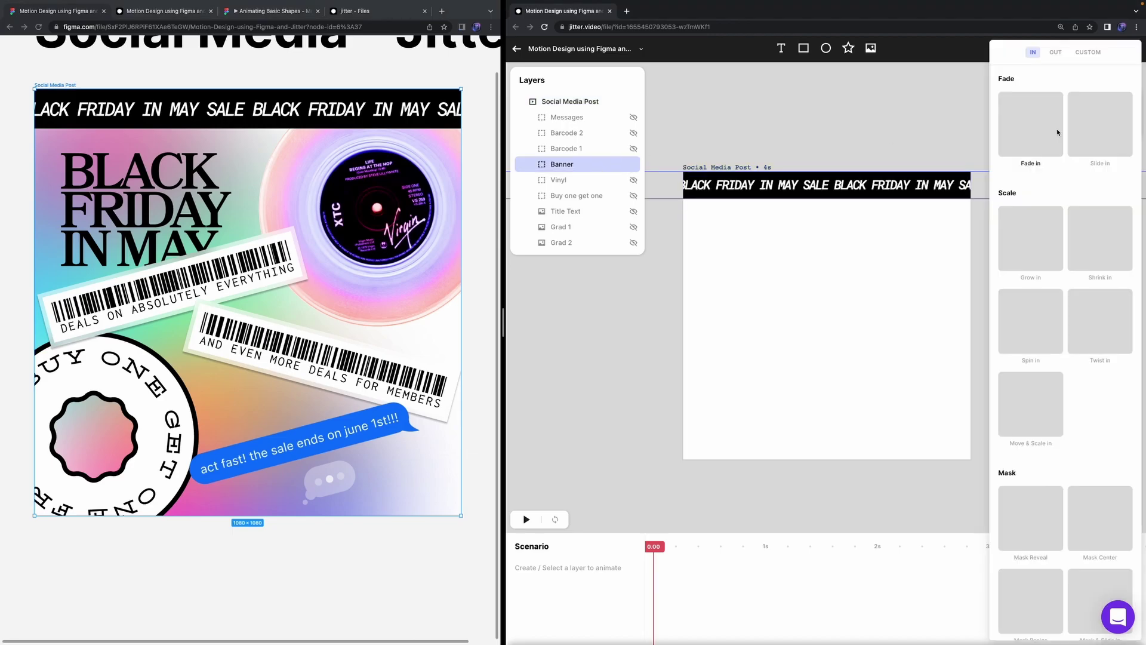
pyautogui.click(1118, 146)
pyautogui.click(1096, 146)
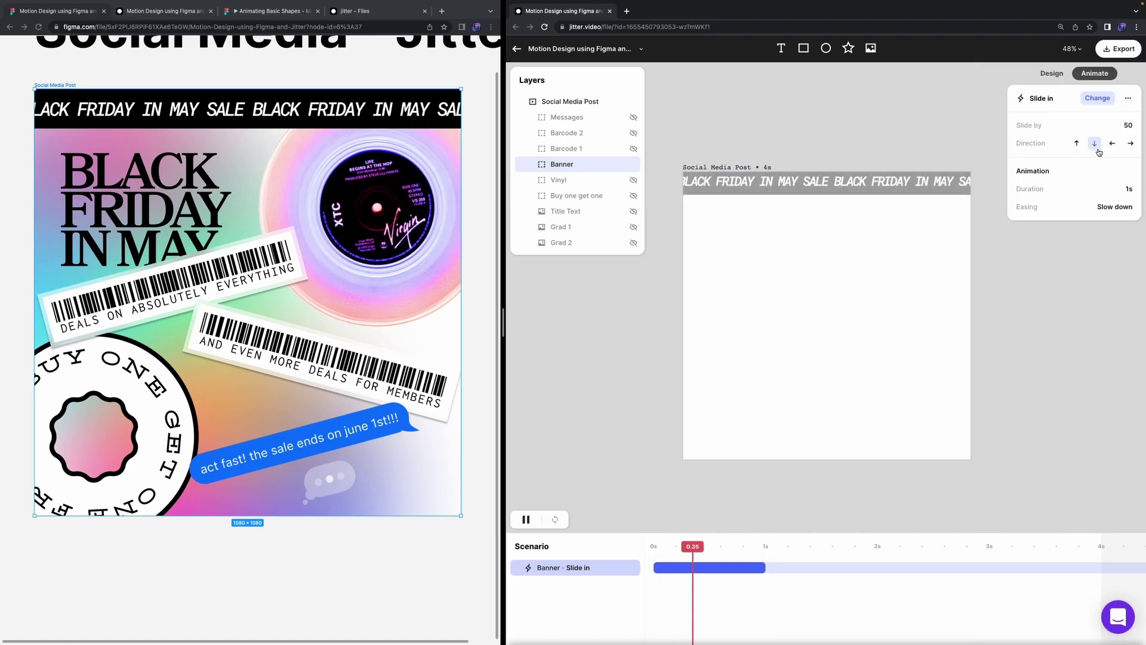
# Step: Set the horizontal position of the BLACK FRIDAY text inside the Banner group to 1770 in its design layout
pyautogui.click(534, 166)
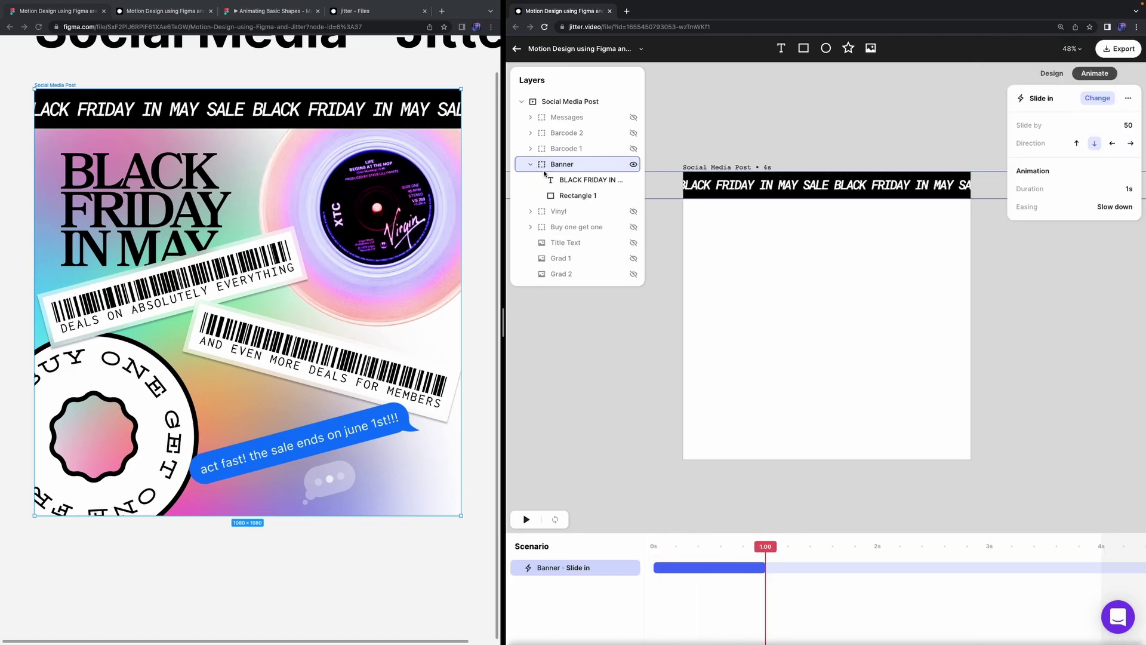
pyautogui.click(568, 179)
pyautogui.scroll(-5, 968, 210)
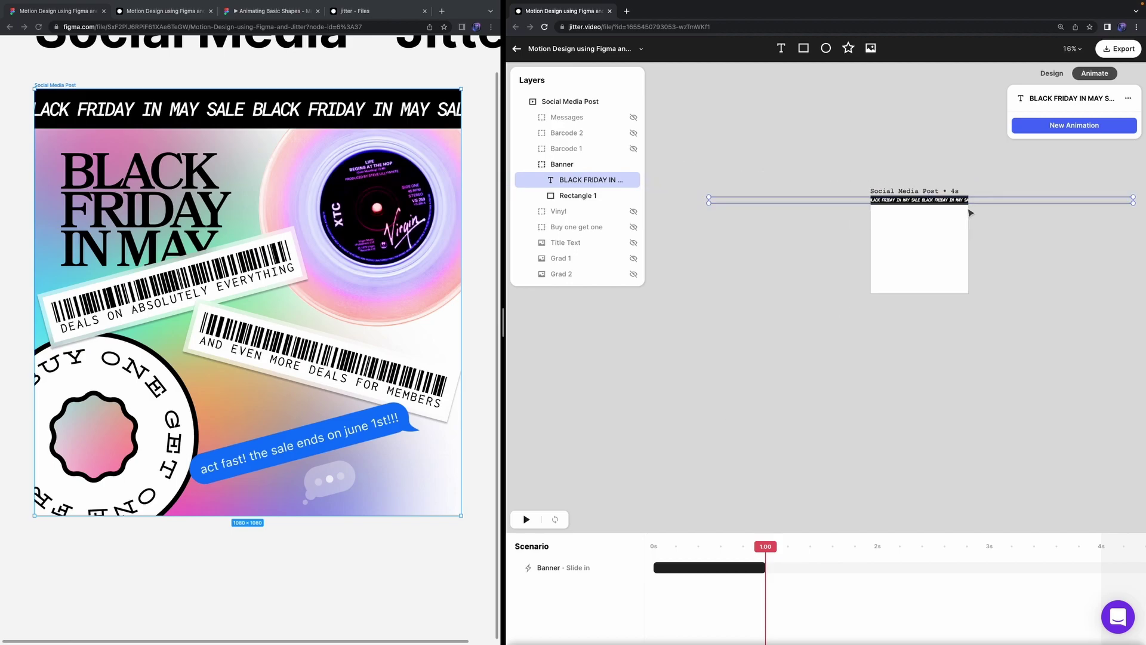
pyautogui.click(1054, 73)
pyautogui.click(1126, 143)
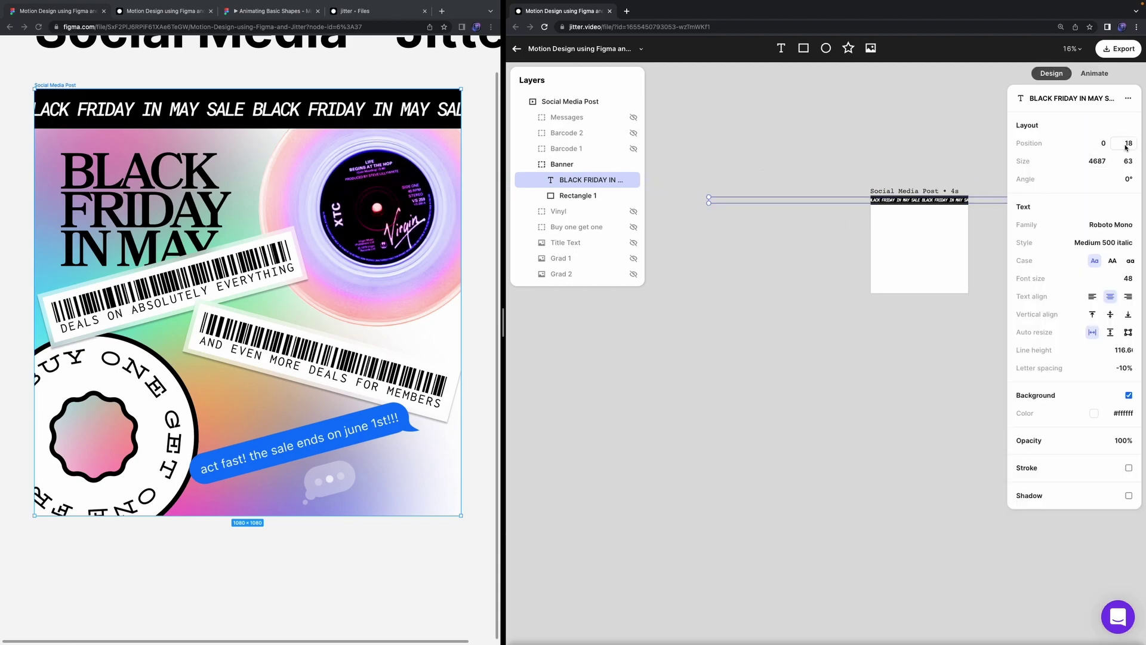
pyautogui.click(1103, 144)
pyautogui.hotkey('shift', 'Up')
pyautogui.hotkey('shift', 'Up')
pyautogui.hotkey('shift', 'Up')
pyautogui.hotkey('shift', 'Up')
pyautogui.hotkey('shift', 'Up')
pyautogui.hotkey('shift', 'Up')
pyautogui.hotkey('shift', 'Up')
pyautogui.hotkey('shift', 'Up')
pyautogui.hotkey('shift', 'Up')
pyautogui.hotkey('shift', 'Up')
pyautogui.hotkey('shift', 'Up')
pyautogui.hotkey('shift', 'Up')
pyautogui.hotkey('shift', 'Up')
pyautogui.hotkey('shift', 'Up')
pyautogui.hotkey('shift', 'Up')
pyautogui.hotkey('shift', 'Up')
pyautogui.hotkey('shift', 'Up')
pyautogui.hotkey('shift', 'Up')
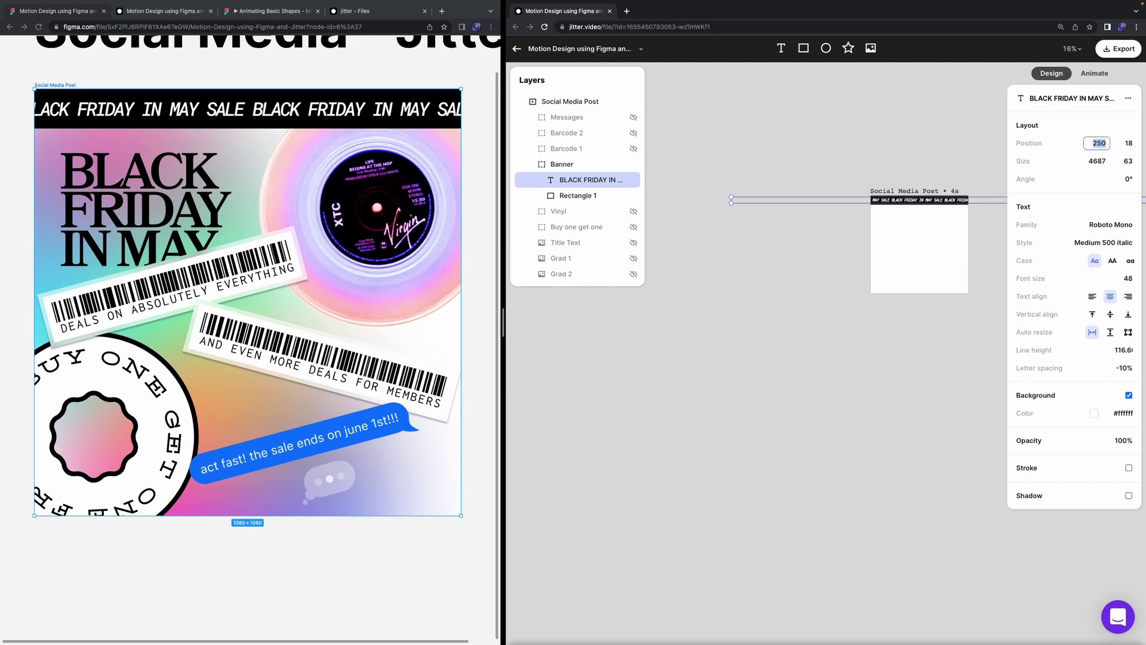
pyautogui.hotkey('shift', 'Up')
pyautogui.hotkey('shift', 'Up')
pyautogui.hotkey('shift', 'Up')
pyautogui.hotkey('shift', 'Up')
pyautogui.hotkey('shift', 'Up')
pyautogui.hotkey('shift', 'Up')
pyautogui.hotkey('shift', 'Up')
pyautogui.hotkey('shift', 'Up')
pyautogui.hotkey('shift', 'Up')
pyautogui.hotkey('shift', 'Up')
pyautogui.hotkey('shift', 'Up')
pyautogui.hotkey('shift', 'Up')
pyautogui.hotkey('shift', 'Up')
pyautogui.hotkey('shift', 'Up')
pyautogui.hotkey('shift', 'Up')
pyautogui.hotkey('shift', 'Up')
pyautogui.hotkey('shift', 'Up')
pyautogui.hotkey('shift', 'Up')
pyautogui.hotkey('shift', 'Up')
pyautogui.hotkey('shift', 'Up')
pyautogui.hotkey('shift', 'Up')
pyautogui.hotkey('shift', 'Up')
pyautogui.hotkey('shift', 'Up')
pyautogui.hotkey('shift', 'Up')
pyautogui.hotkey('shift', 'Up')
pyautogui.hotkey('shift', 'Up')
pyautogui.hotkey('shift', 'Up')
pyautogui.hotkey('shift', 'Up')
pyautogui.hotkey('shift', 'Up')
pyautogui.hotkey('shift', 'Up')
pyautogui.hotkey('shift', 'Up')
pyautogui.hotkey('shift', 'Up')
pyautogui.hotkey('shift', 'Up')
pyautogui.hotkey('shift', 'Up')
pyautogui.hotkey('shift', 'Up')
pyautogui.hotkey('shift', 'Up')
pyautogui.hotkey('shift', 'Up')
pyautogui.hotkey('shift', 'Up')
pyautogui.hotkey('shift', 'Up')
pyautogui.hotkey('shift', 'Up')
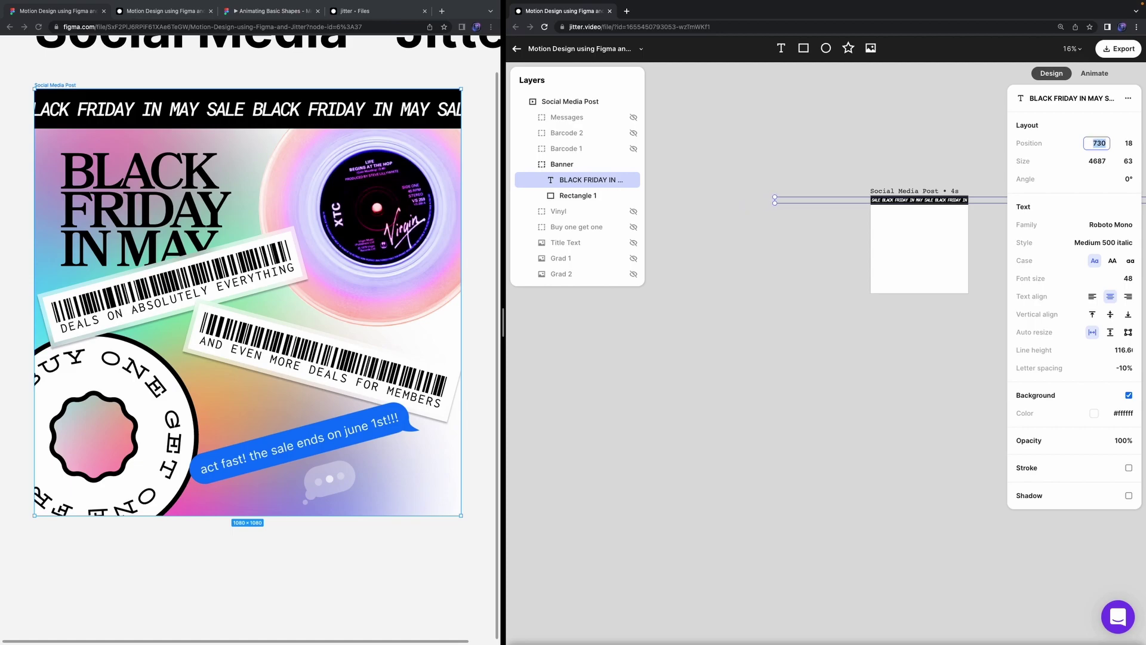
pyautogui.hotkey('shift', 'Up')
pyautogui.hotkey('shift', 'Up')
pyautogui.hotkey('shift', 'Up')
pyautogui.hotkey('shift', 'Up')
pyautogui.hotkey('shift', 'Up')
pyautogui.hotkey('shift', 'Up')
pyautogui.hotkey('shift', 'Up')
pyautogui.hotkey('shift', 'Up')
pyautogui.hotkey('shift', 'Up')
pyautogui.hotkey('shift', 'Up')
pyautogui.hotkey('shift', 'Up')
pyautogui.hotkey('shift', 'Up')
pyautogui.hotkey('shift', 'Up')
pyautogui.hotkey('shift', 'Up')
pyautogui.hotkey('shift', 'Up')
pyautogui.hotkey('shift', 'Up')
pyautogui.hotkey('shift', 'Up')
pyautogui.hotkey('shift', 'Up')
pyautogui.hotkey('shift', 'Up')
pyautogui.hotkey('shift', 'Up')
pyautogui.hotkey('shift', 'Up')
pyautogui.hotkey('shift', 'Up')
pyautogui.hotkey('shift', 'Up')
pyautogui.scroll(3, 929, 216)
pyautogui.hotkey('shift', 'Up')
pyautogui.hotkey('shift', 'Up')
pyautogui.hotkey('shift', 'Up')
pyautogui.hotkey('shift', 'Up')
pyautogui.hotkey('shift', 'Up')
pyautogui.hotkey('shift', 'Up')
pyautogui.hotkey('shift', 'Up')
pyautogui.hotkey('shift', 'Up')
pyautogui.hotkey('shift', 'Up')
pyautogui.hotkey('shift', 'Up')
pyautogui.hotkey('shift', 'Up')
pyautogui.hotkey('shift', 'Up')
pyautogui.hotkey('shift', 'Up')
pyautogui.hotkey('shift', 'Up')
pyautogui.hotkey('shift', 'Up')
pyautogui.hotkey('shift', 'Up')
pyautogui.hotkey('shift', 'Up')
pyautogui.hotkey('shift', 'Up')
pyautogui.hotkey('shift', 'Up')
pyautogui.hotkey('shift', 'Up')
pyautogui.hotkey('shift', 'Up')
pyautogui.hotkey('shift', 'Up')
pyautogui.hotkey('shift', 'Up')
pyautogui.hotkey('shift', 'Up')
pyautogui.hotkey('shift', 'Up')
pyautogui.hotkey('shift', 'Up')
pyautogui.hotkey('shift', 'Up')
pyautogui.hotkey('shift', 'Up')
pyautogui.hotkey('shift', 'Up')
pyautogui.hotkey('shift', 'Up')
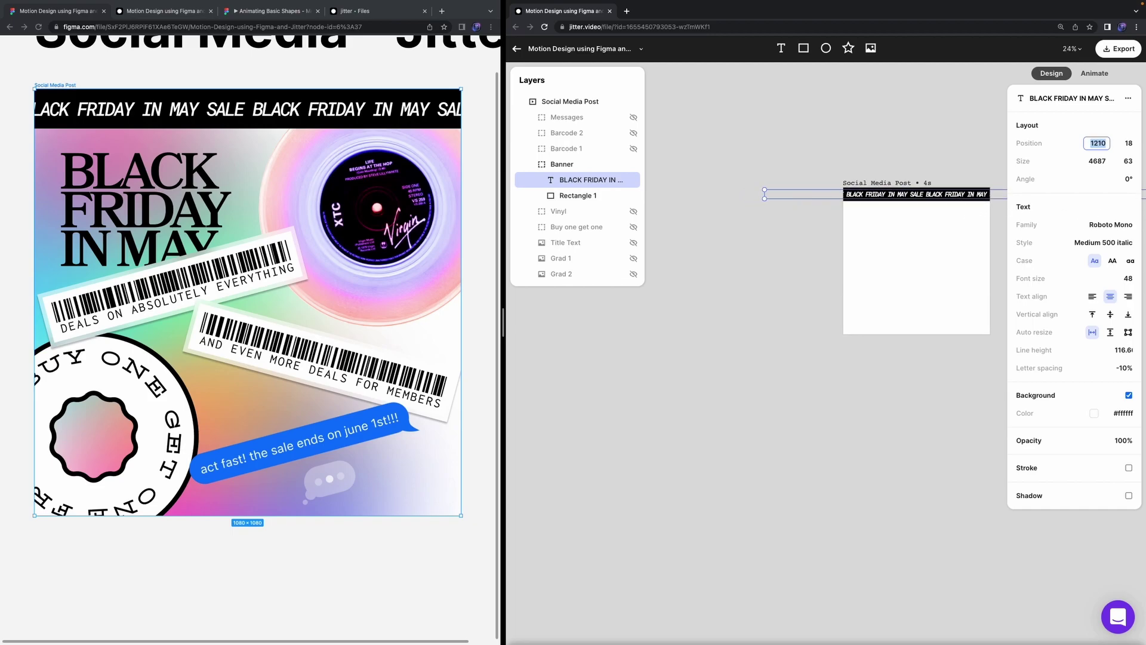
pyautogui.hotkey('shift', 'Up')
pyautogui.hotkey('shift', 'Up')
pyautogui.hotkey('shift', 'Up')
pyautogui.hotkey('shift', 'Up')
pyautogui.hotkey('shift', 'Up')
pyautogui.hotkey('shift', 'Up')
pyautogui.hotkey('shift', 'Up')
pyautogui.hotkey('shift', 'Up')
pyautogui.hotkey('shift', 'Up')
pyautogui.hotkey('shift', 'Up')
pyautogui.hotkey('shift', 'Up')
pyautogui.hotkey('shift', 'Up')
pyautogui.hotkey('shift', 'Up')
pyautogui.hotkey('shift', 'Up')
pyautogui.hotkey('shift', 'Up')
pyautogui.hotkey('shift', 'Up')
pyautogui.hotkey('shift', 'Up')
pyautogui.hotkey('shift', 'Up')
pyautogui.hotkey('shift', 'Up')
pyautogui.hotkey('shift', 'Up')
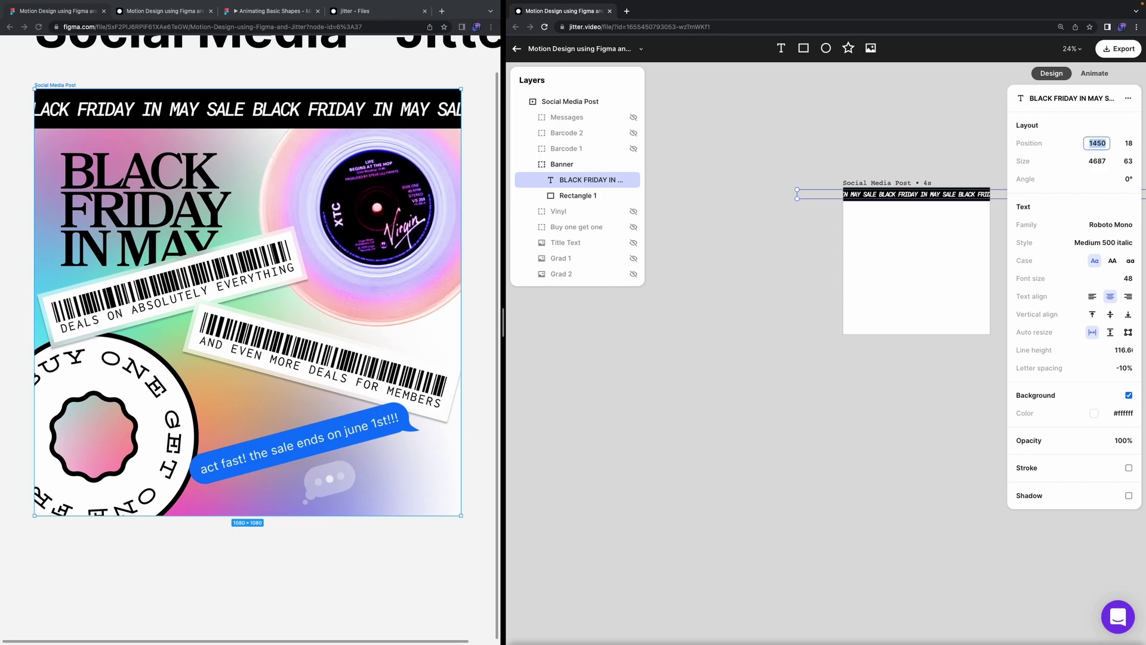
pyautogui.hotkey('shift', 'Up')
pyautogui.hotkey('shift', 'Up')
pyautogui.hotkey('shift', 'Up')
pyautogui.hotkey('shift', 'Up')
pyautogui.hotkey('shift', 'Up')
pyautogui.hotkey('shift', 'Up')
pyautogui.hotkey('shift', 'Up')
pyautogui.hotkey('shift', 'Up')
pyautogui.hotkey('shift', 'Up')
pyautogui.hotkey('shift', 'Up')
pyautogui.hotkey('shift', 'Up')
pyautogui.hotkey('shift', 'Up')
pyautogui.hotkey('shift', 'Up')
pyautogui.hotkey('shift', 'Up')
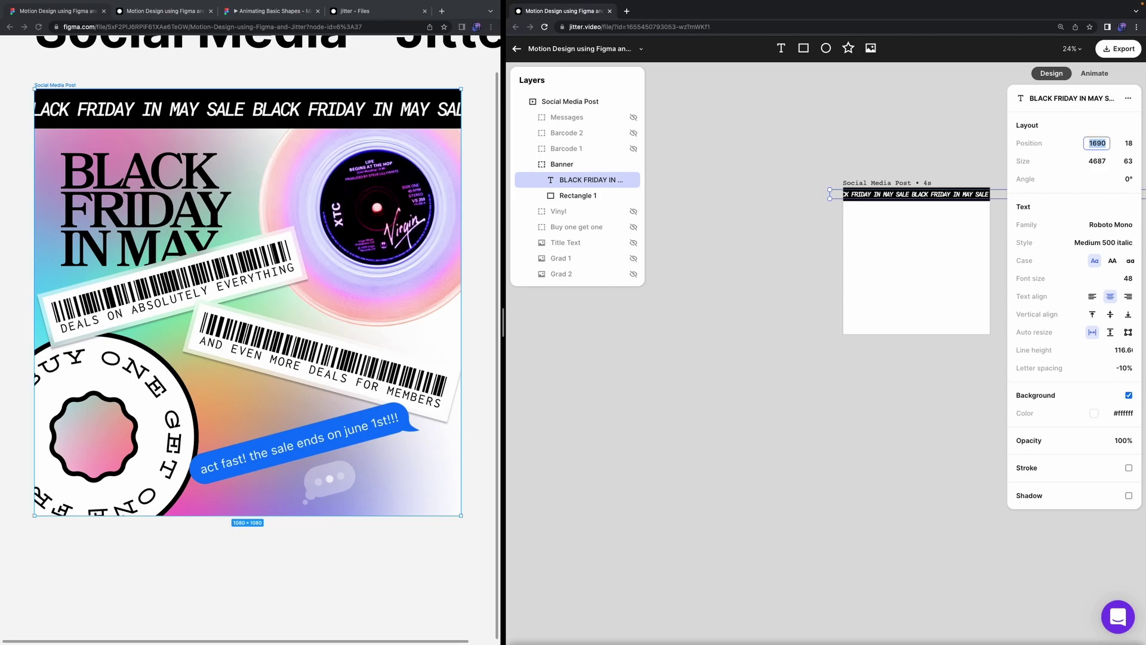
# Step: Fine-tune the banner text's placement to about 1786, 18.5 so its first word starts just inside the post's edge
pyautogui.scroll(5, 805, 193)
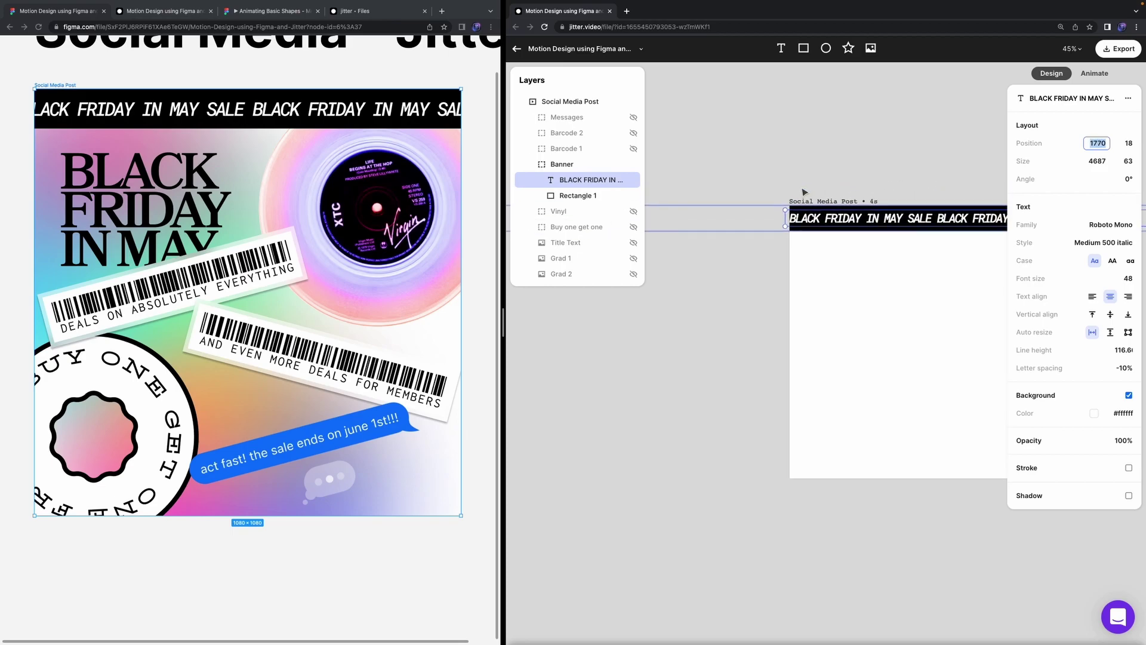
pyautogui.moveTo(745, 233); pyautogui.dragTo(764, 233)
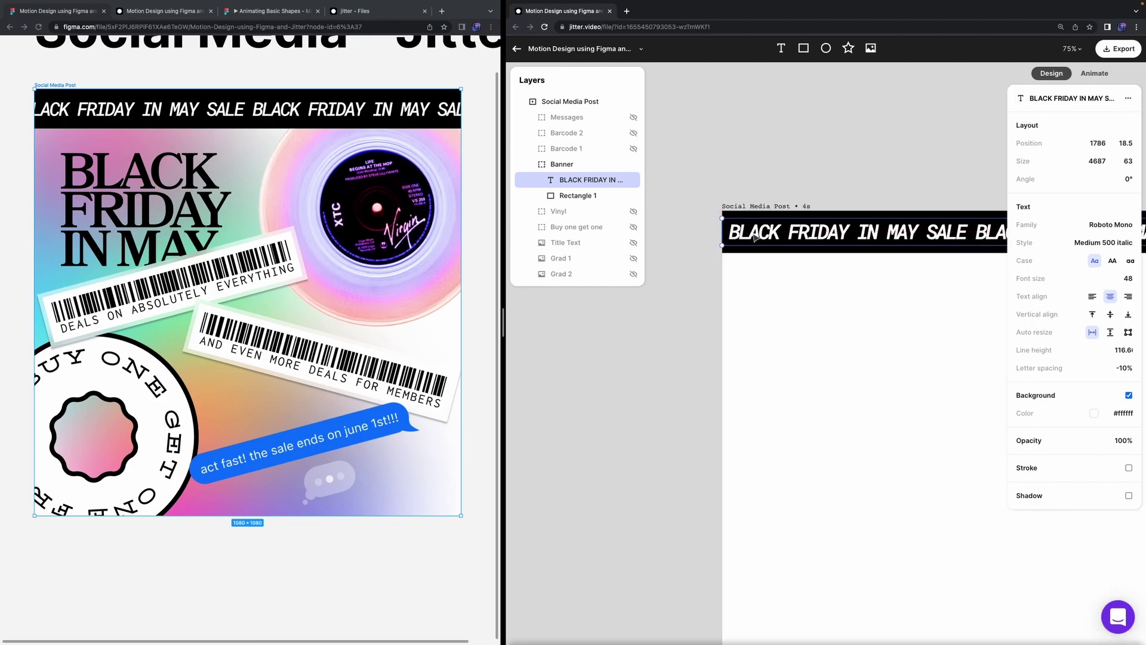
pyautogui.click(683, 304)
pyautogui.scroll(-5, 685, 305)
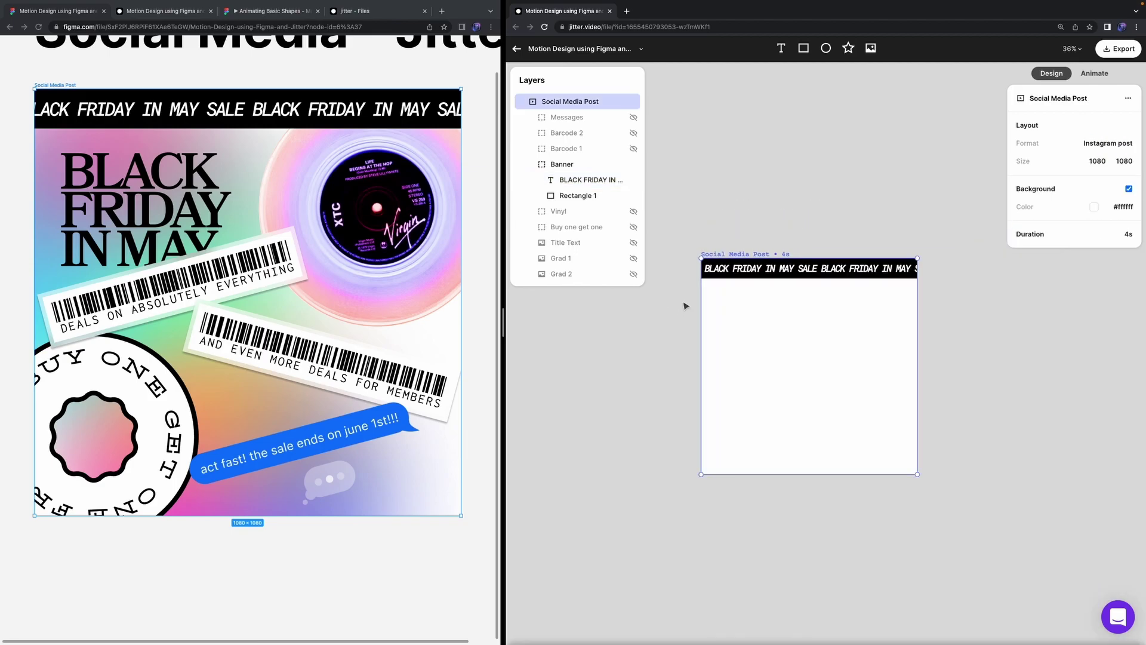
# Step: Give the BLACK FRIDAY text in the Banner group an Appear animation applied to Letters
pyautogui.click(849, 263)
pyautogui.doubleClick(848, 264)
pyautogui.click(1104, 72)
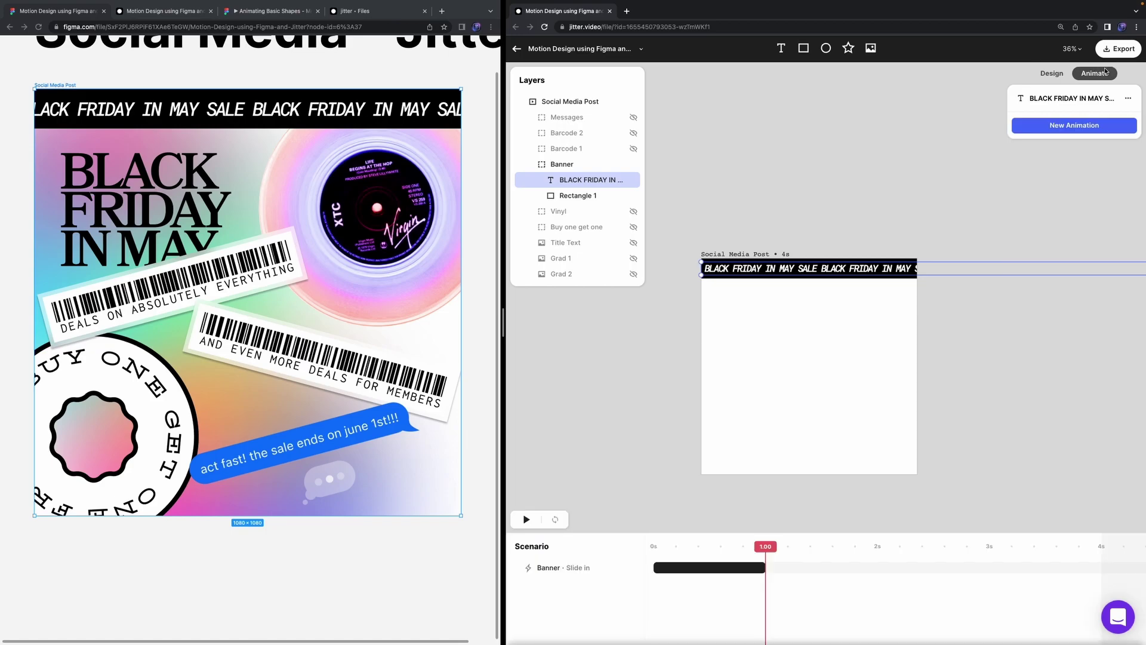
pyautogui.moveTo(755, 554)
pyautogui.mouseDown()
pyautogui.moveTo(663, 561)
pyautogui.moveTo(760, 564)
pyautogui.moveTo(732, 572)
pyautogui.moveTo(762, 574)
pyautogui.mouseUp()
pyautogui.click(1040, 126)
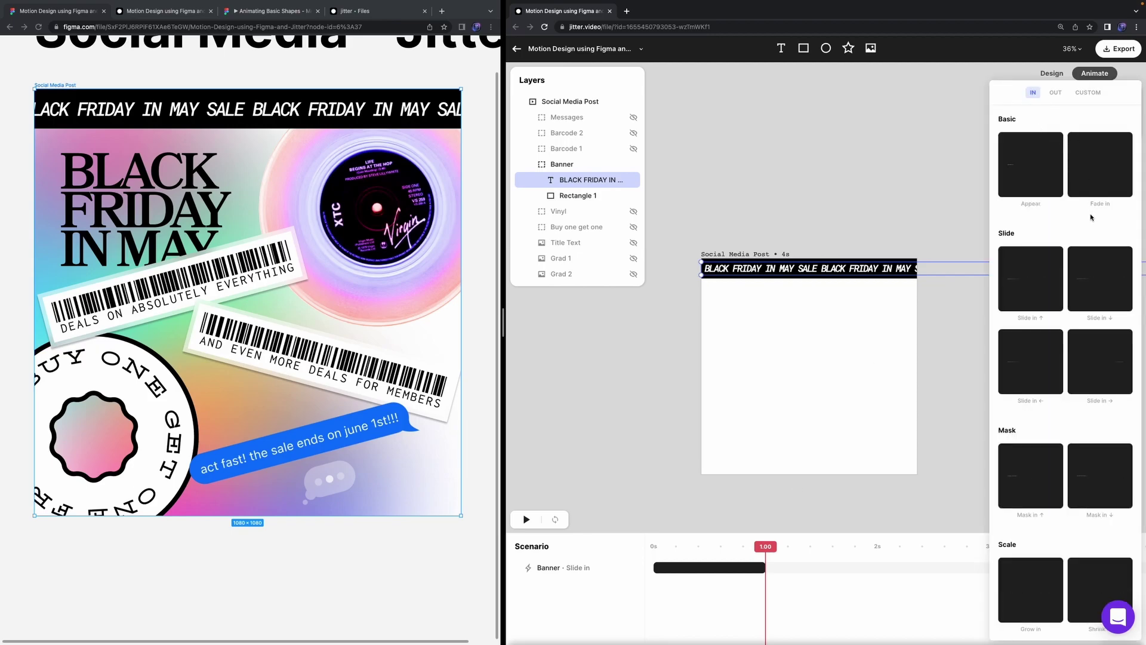
pyautogui.click(1045, 170)
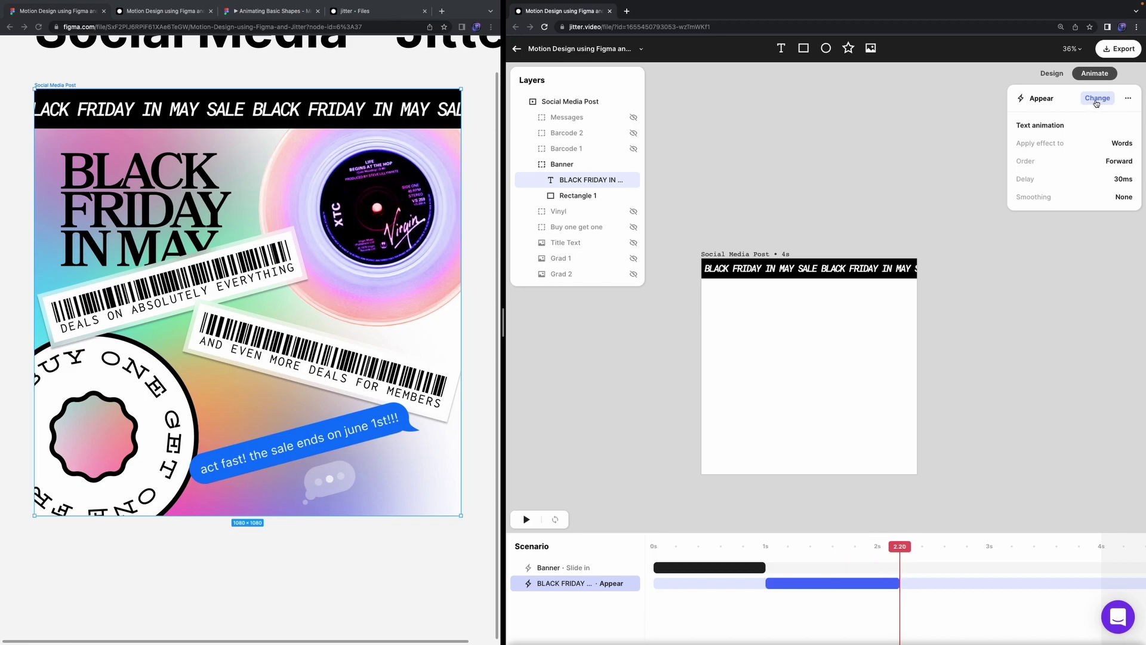
pyautogui.click(1115, 143)
pyautogui.click(1103, 150)
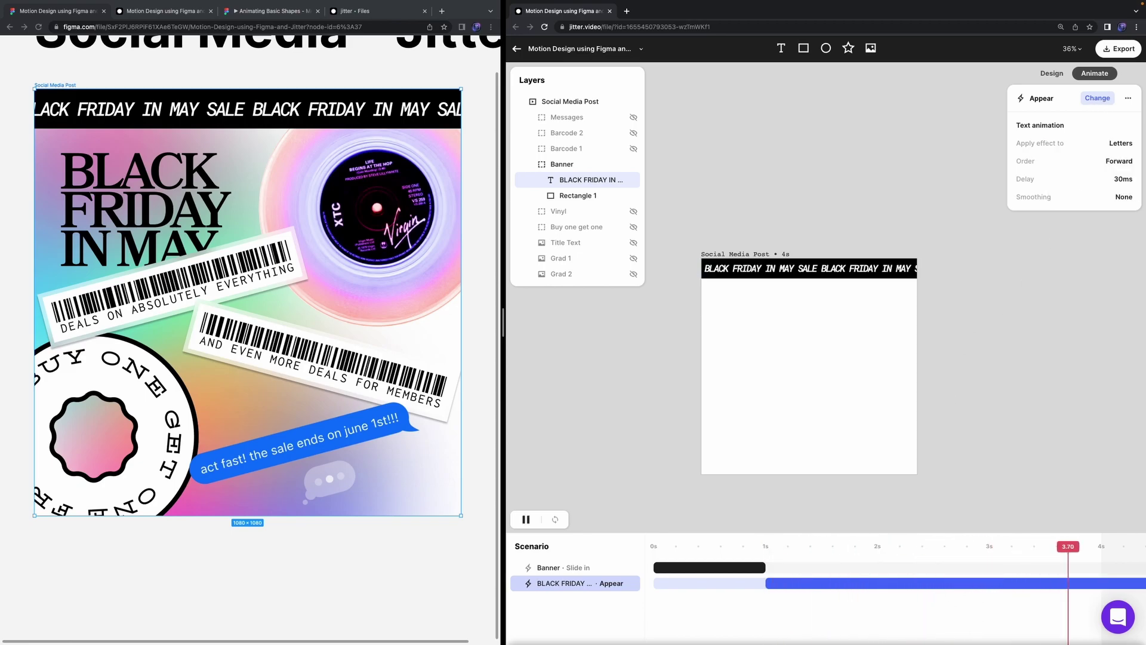
pyautogui.click(1005, 353)
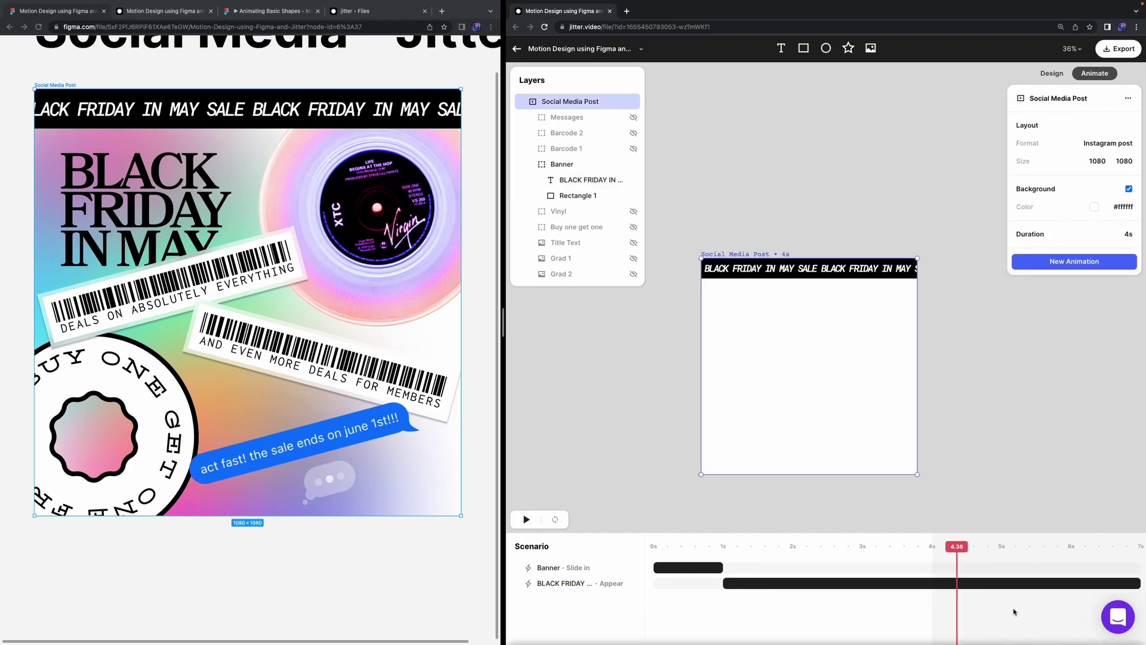
# Step: Shorten the text's Appear animation to run from 0s to 1s together with the Banner's Slide in, and preview it
pyautogui.moveTo(1037, 585); pyautogui.dragTo(707, 583)
pyautogui.press('space')
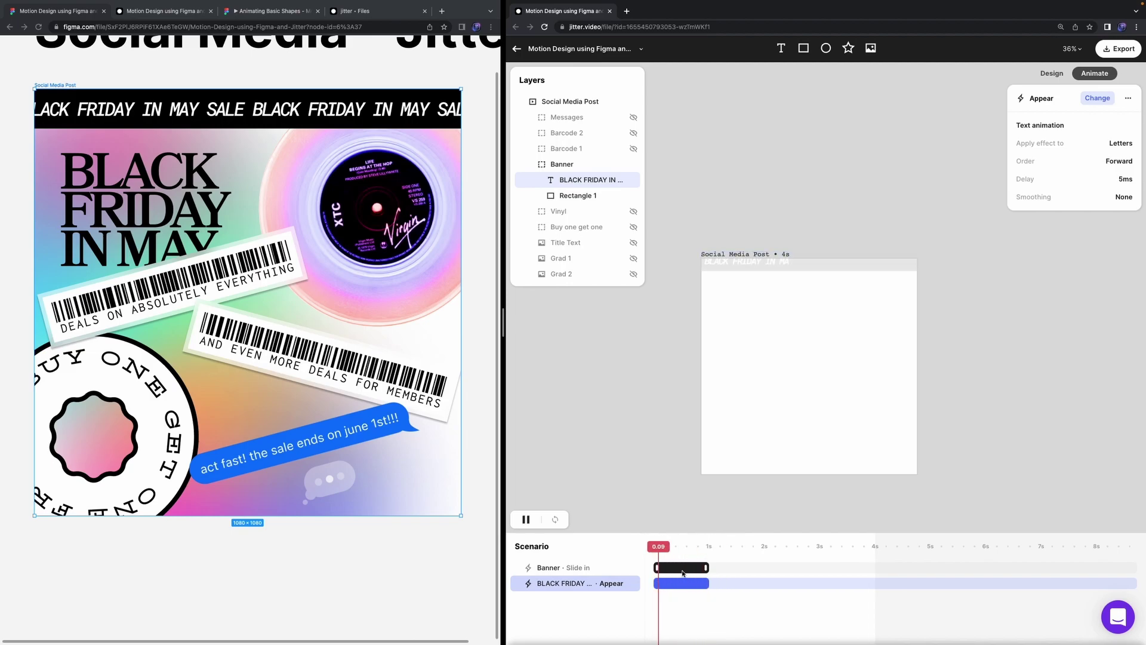
pyautogui.press('space')
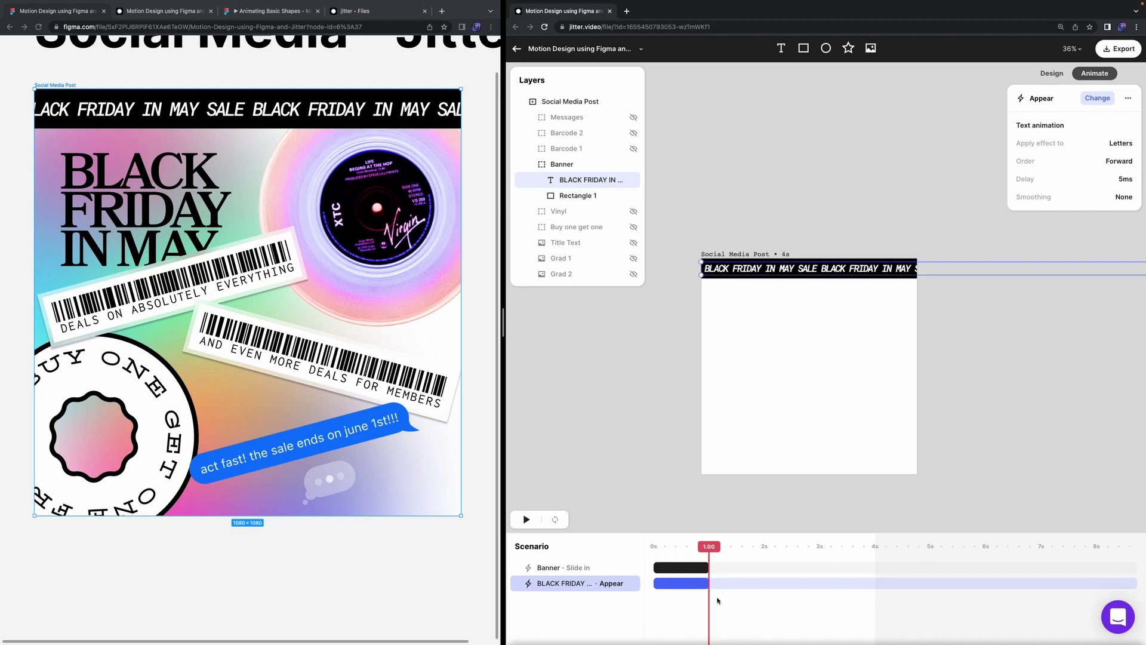
# Step: Add a custom Move animation to the BLACK FRIDAY text with a Move X of -1000
pyautogui.click(1097, 97)
pyautogui.click(1075, 97)
pyautogui.click(819, 231)
pyautogui.click(836, 271)
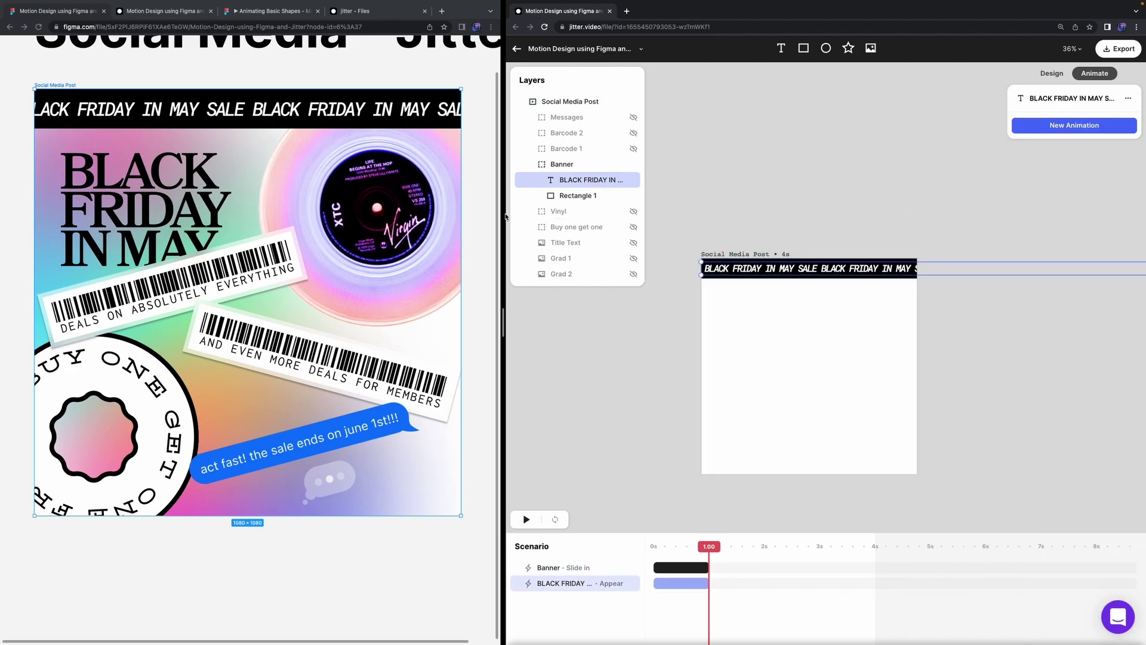
pyautogui.click(1098, 125)
pyautogui.click(1088, 91)
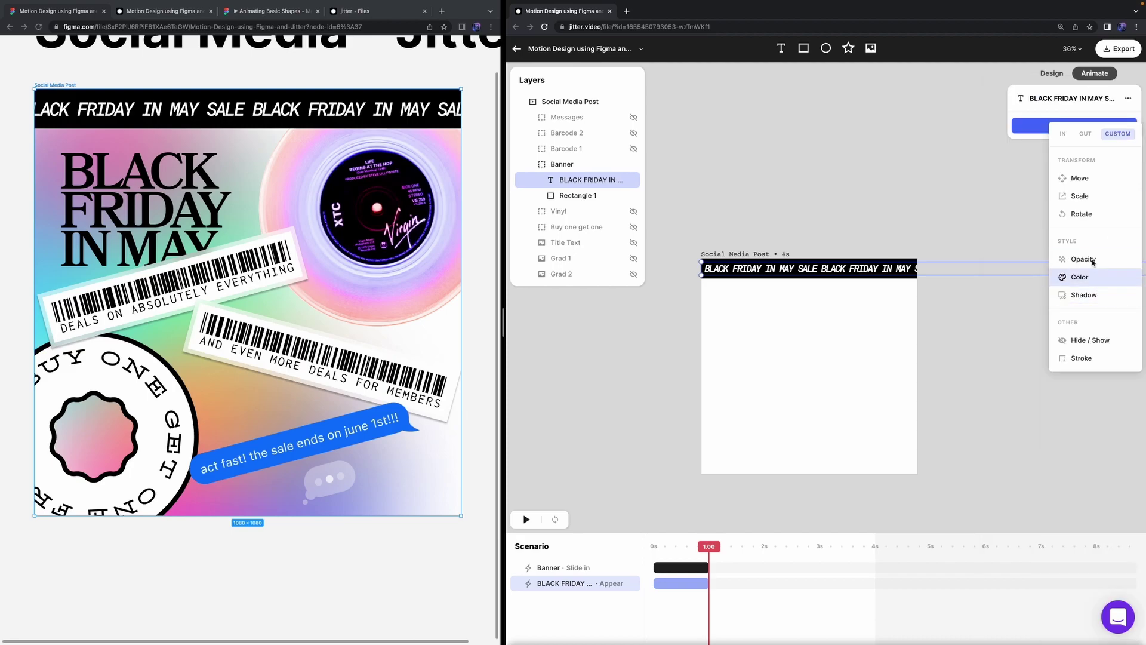
pyautogui.click(1080, 179)
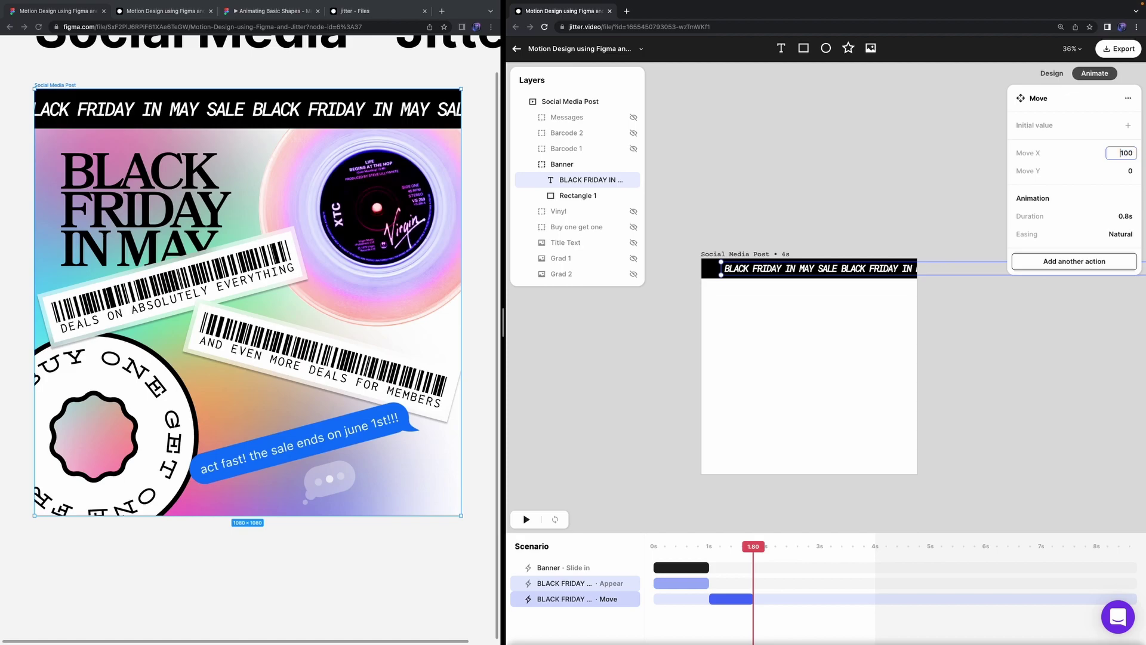
pyautogui.press('Return')
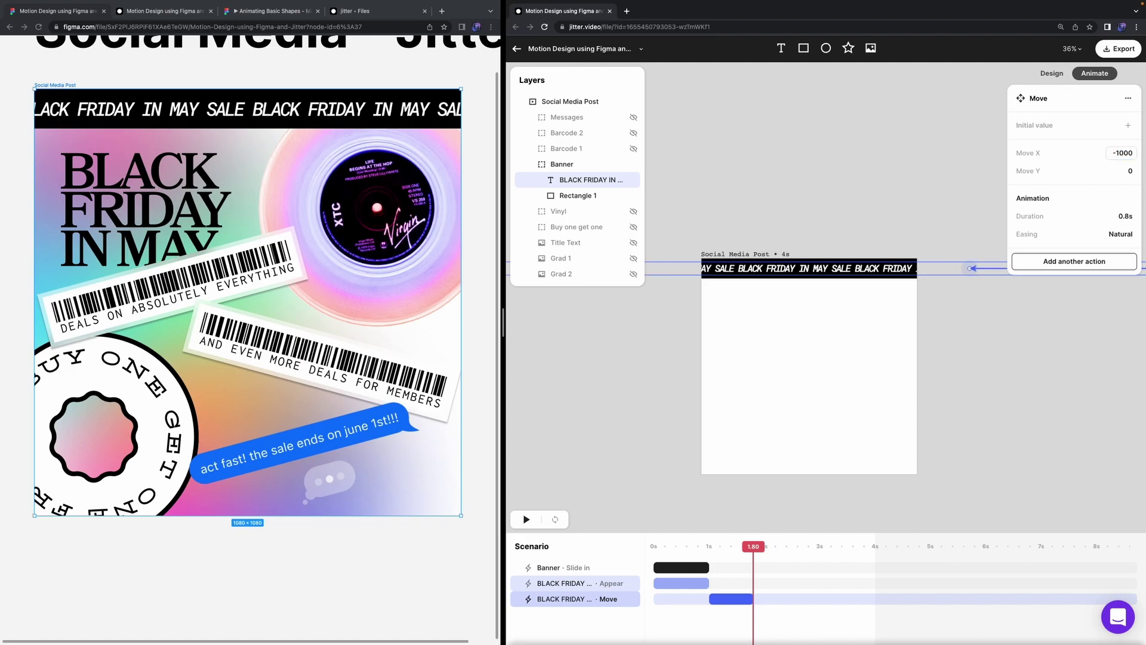
# Step: Check the banner text's design position and set its Move animation's Move X to 1786
pyautogui.hotkey('ctrl', '-')
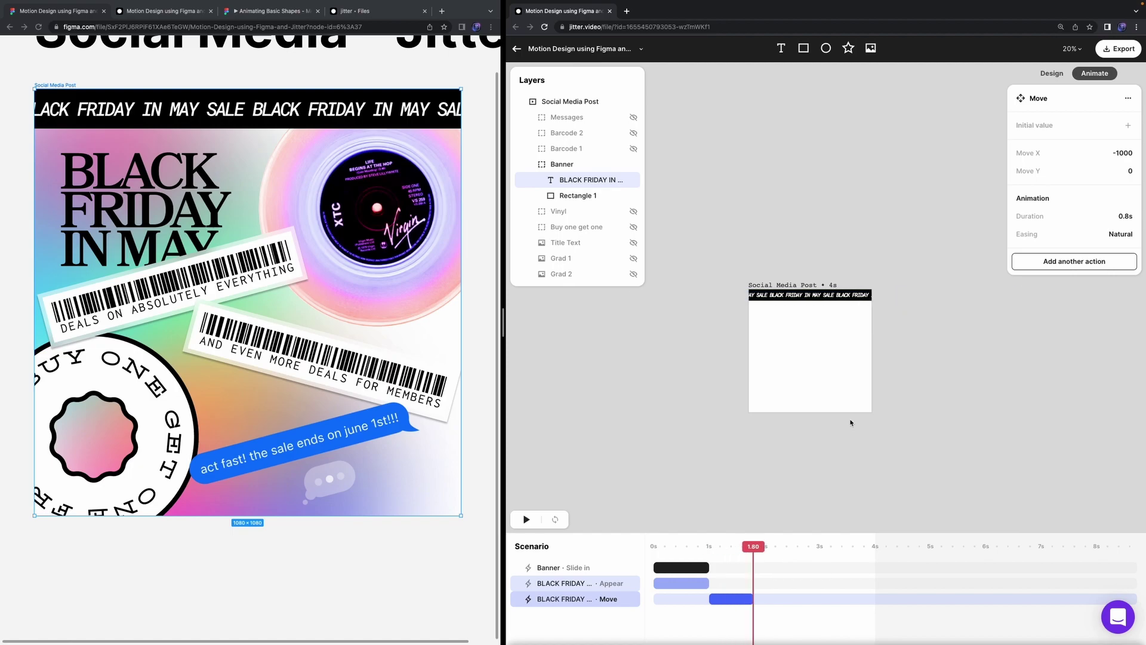
pyautogui.click(1053, 74)
pyautogui.click(1104, 74)
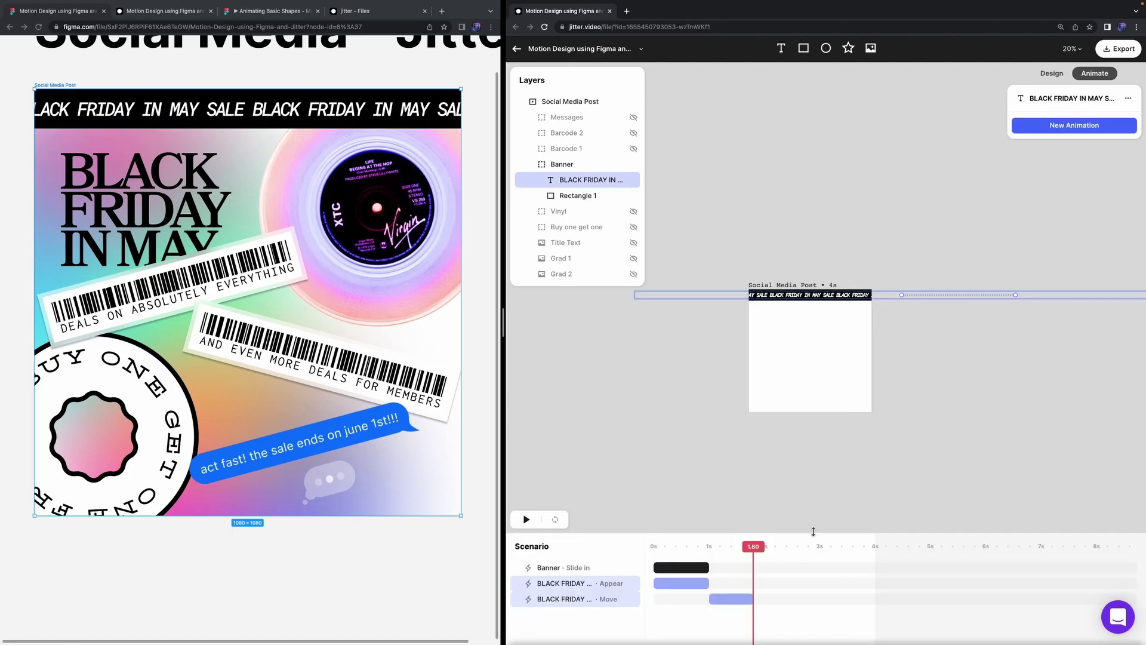
pyautogui.click(736, 596)
pyautogui.write('1786')
pyautogui.press('Return')
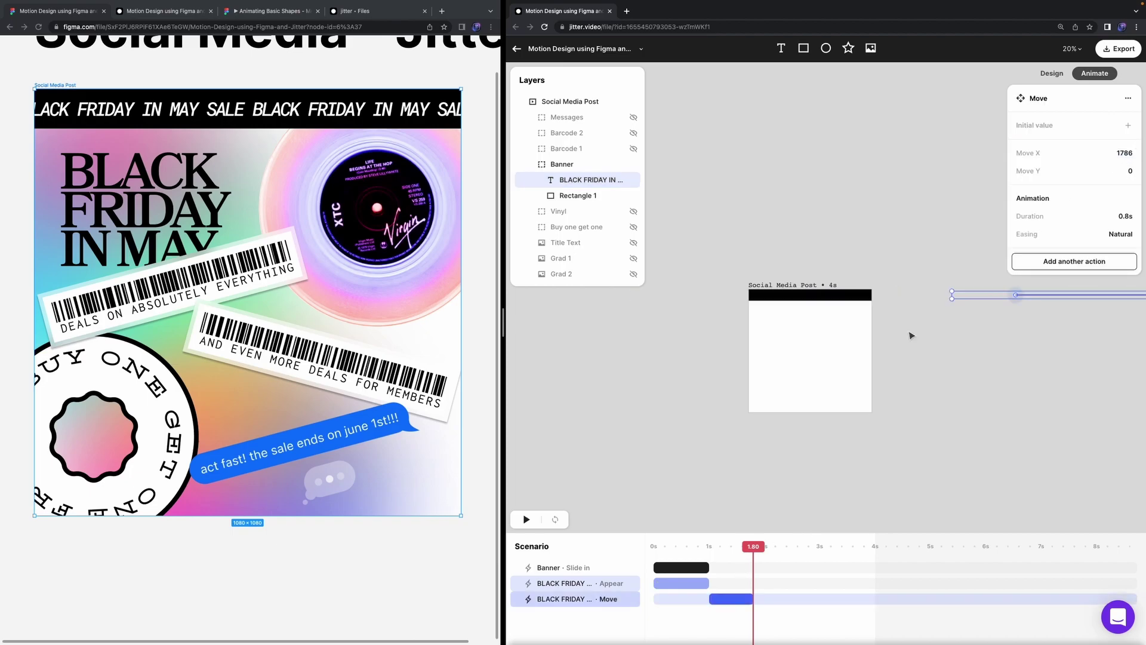
# Step: Stretch the text's Move animation to run from 1s to 4s and play the result
pyautogui.moveTo(729, 600); pyautogui.dragTo(867, 591)
pyautogui.moveTo(655, 599); pyautogui.dragTo(709, 599)
pyautogui.click(720, 524)
pyautogui.press('space')
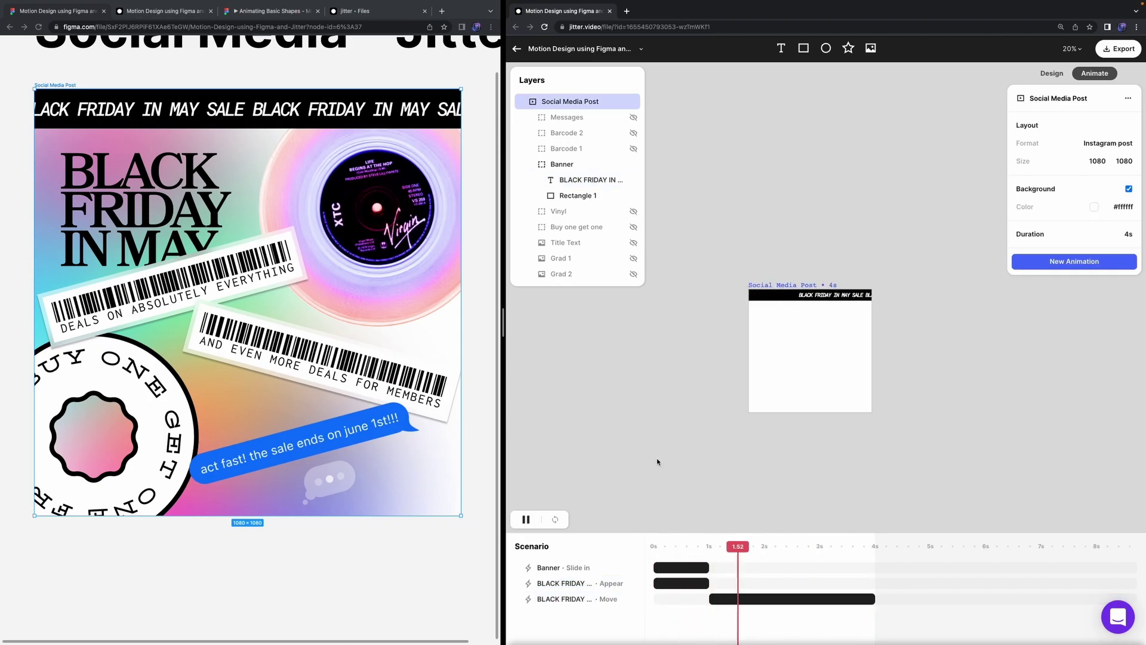
# Step: Set the Move animation's Move X to -1786 and preview the text's scrolling direction
pyautogui.click(804, 602)
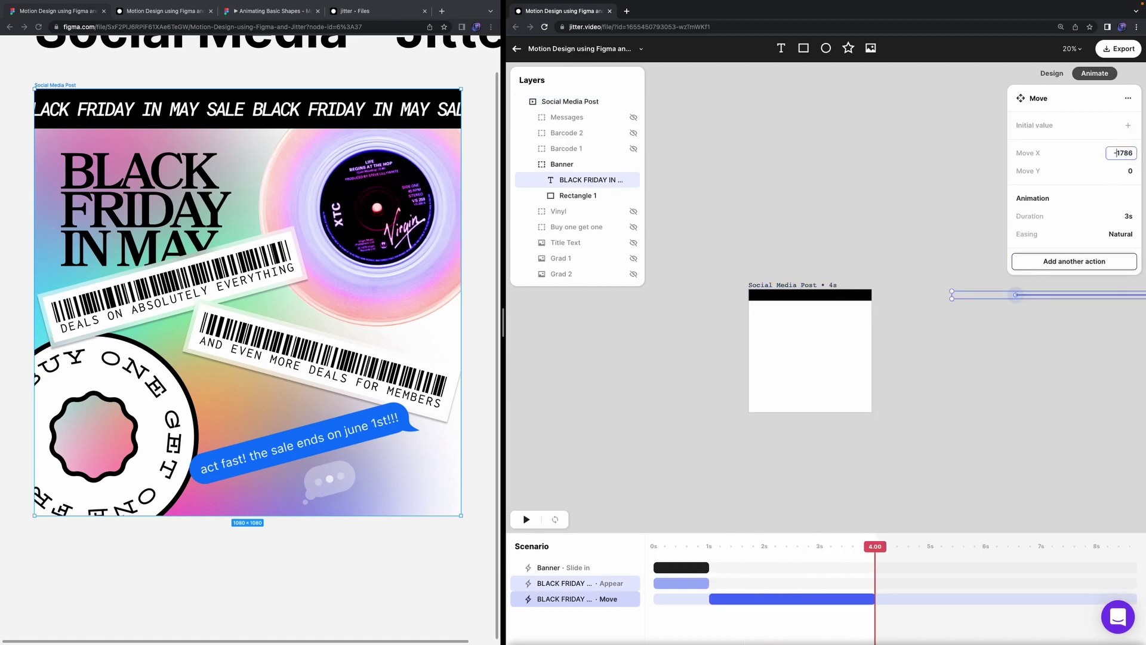
pyautogui.press('Return')
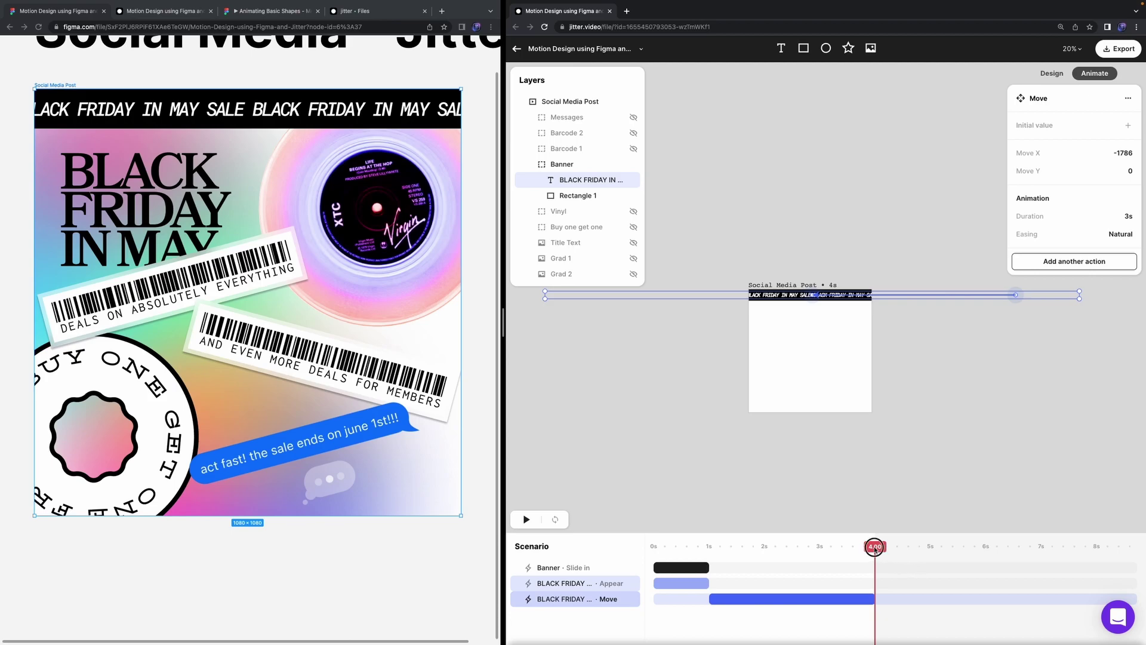
pyautogui.click(606, 485)
pyautogui.press('space')
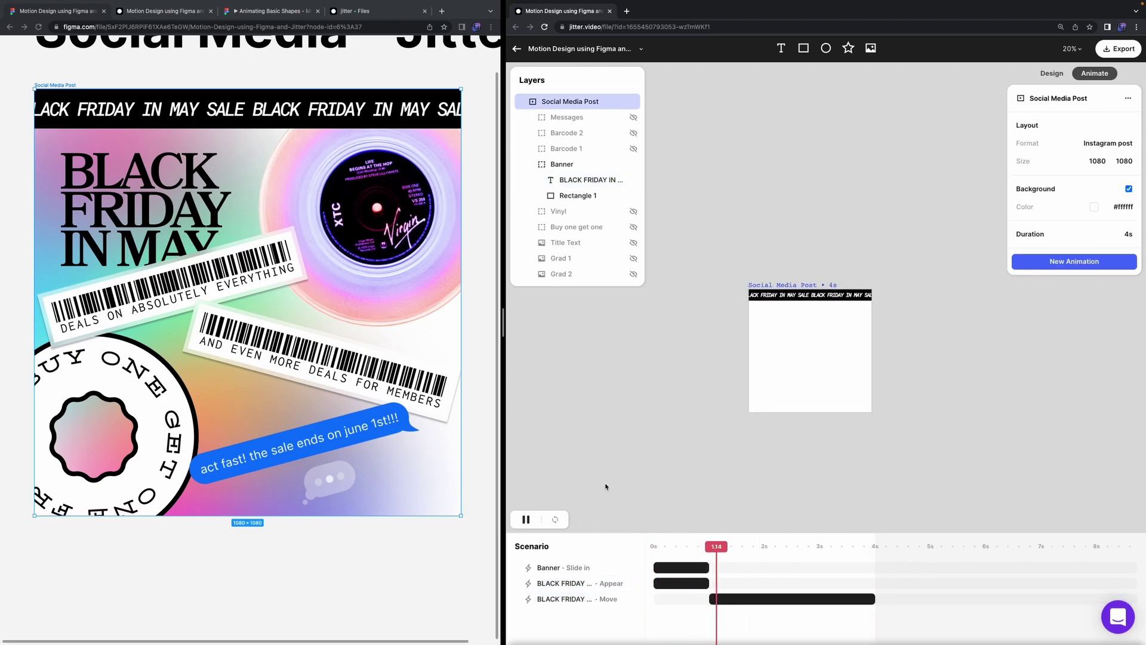
pyautogui.press('space')
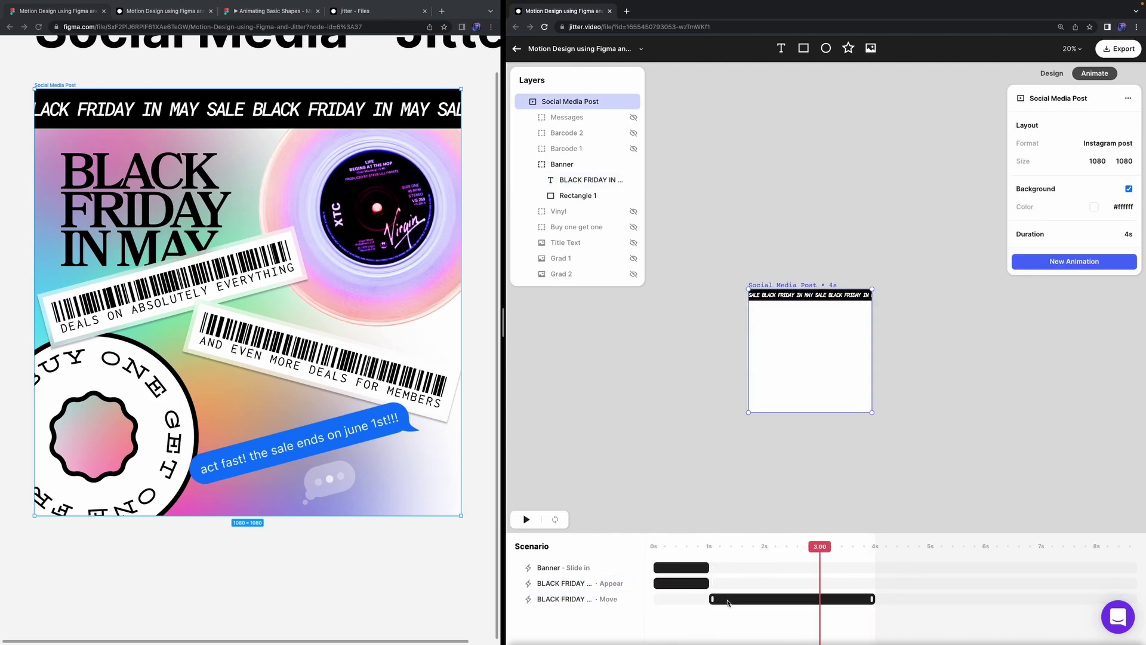
# Step: Set the easing of the banner text's Move animation to None
pyautogui.click(727, 601)
pyautogui.click(1118, 236)
pyautogui.click(1093, 238)
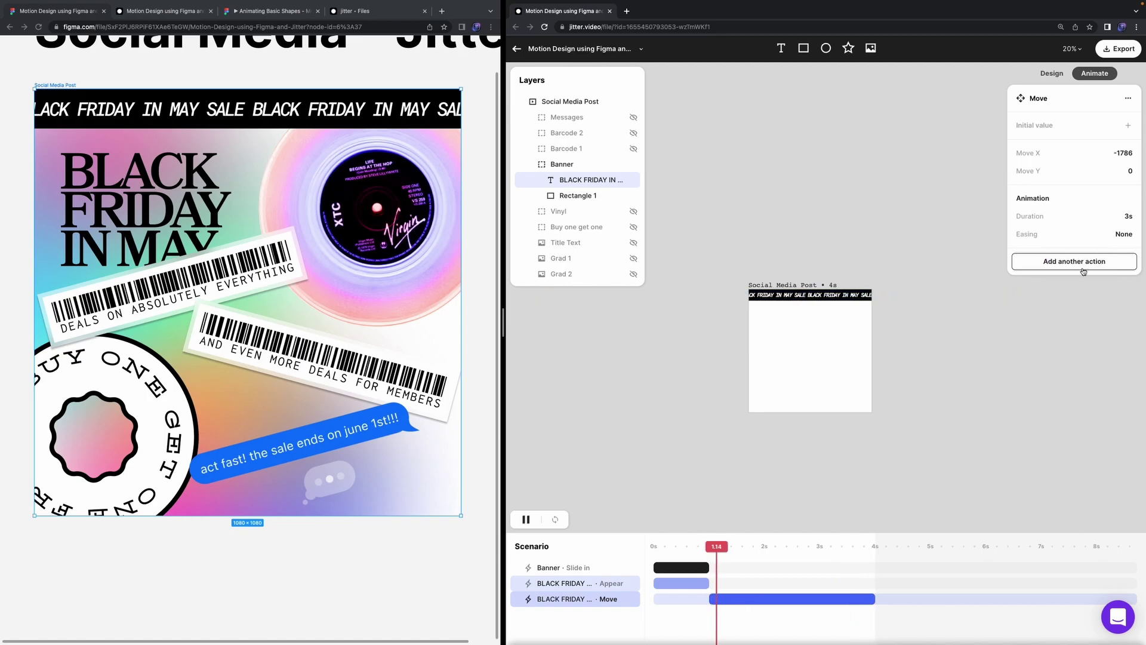
# Step: Set the duration of the Social Media Post artboard to 10 seconds
pyautogui.click(1129, 217)
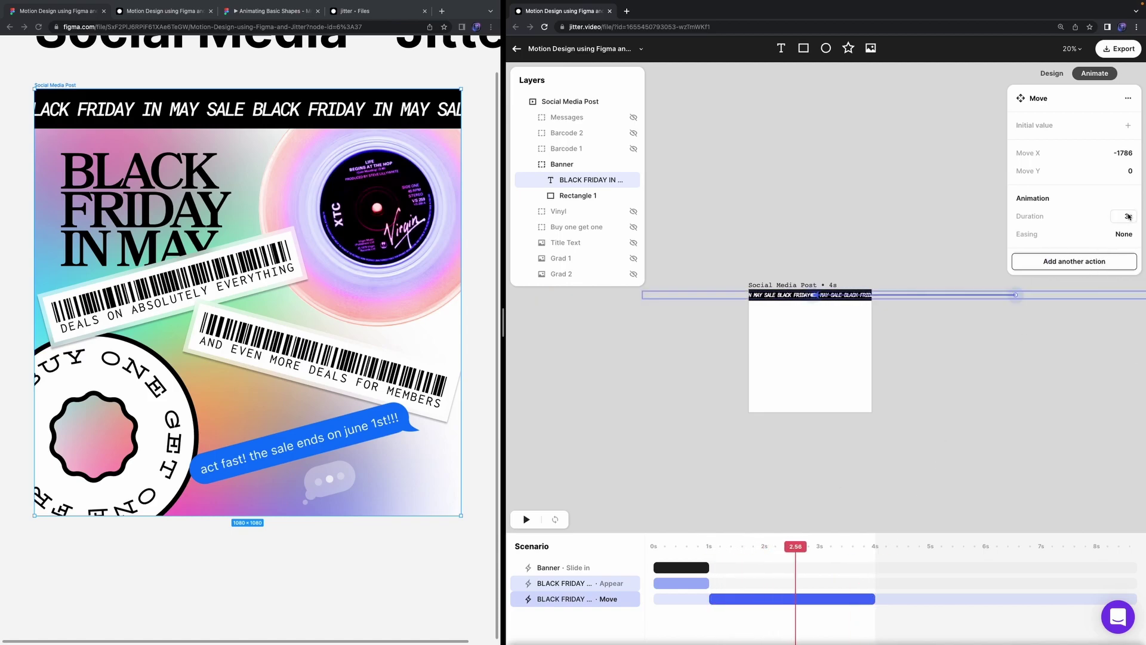
pyautogui.click(1001, 532)
pyautogui.write('10')
pyautogui.press('Return')
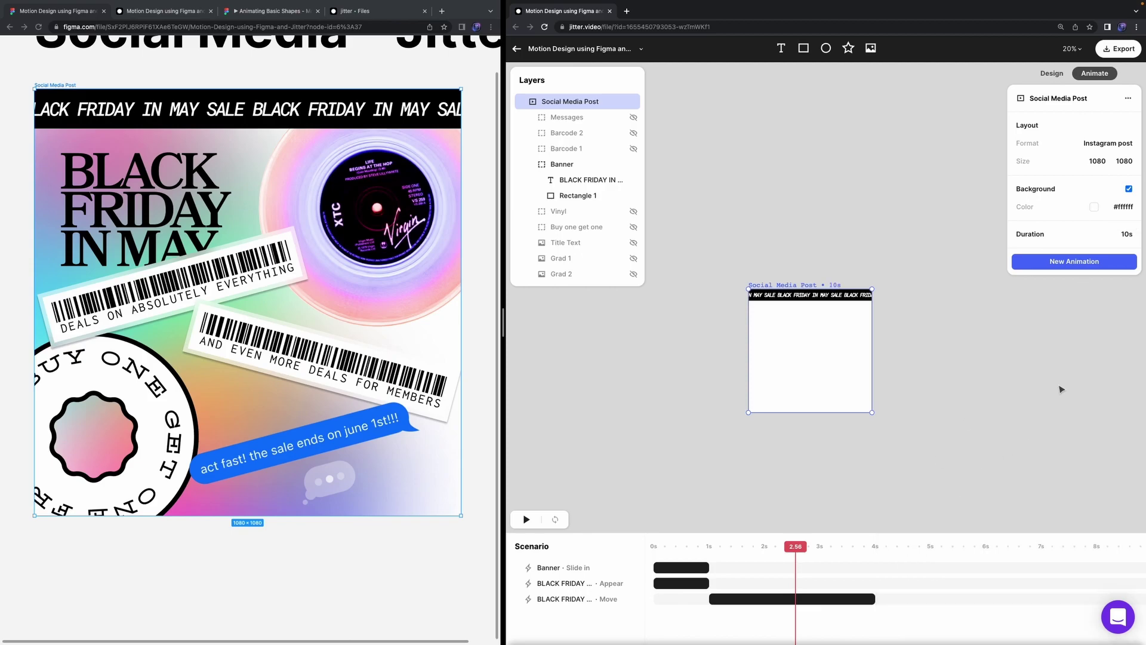
# Step: Set the duration of the banner text's Move animation to 9 seconds and play the post from the start
pyautogui.click(833, 598)
pyautogui.click(1125, 234)
pyautogui.click(1122, 238)
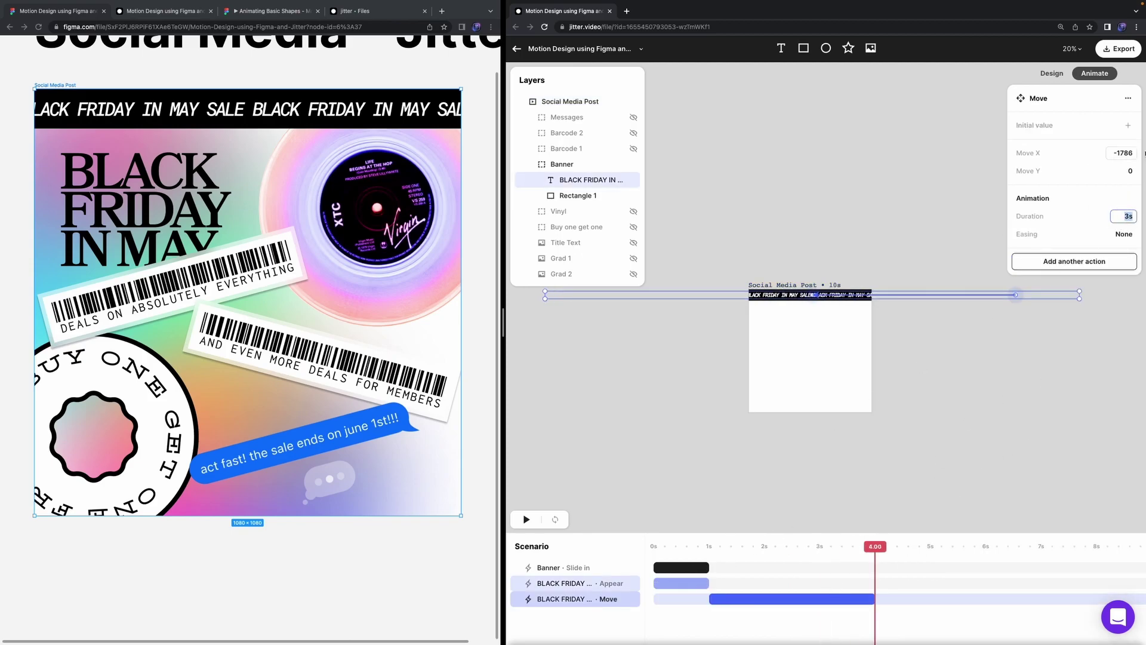
pyautogui.write('9')
pyautogui.press('Return')
pyautogui.click(990, 428)
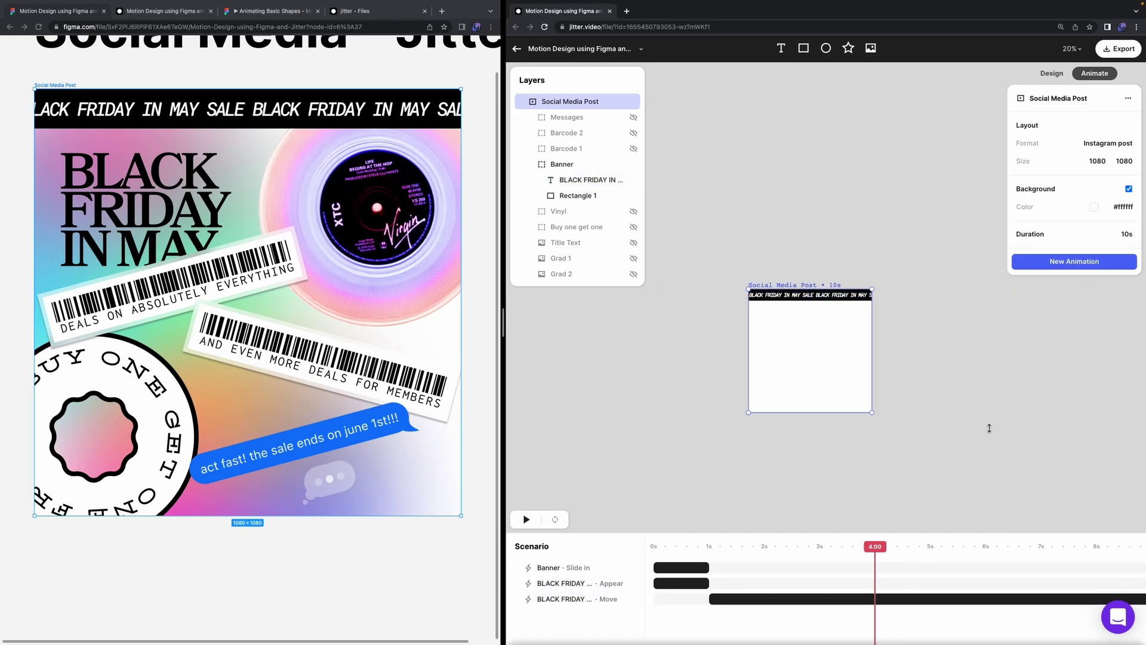
pyautogui.moveTo(877, 549); pyautogui.dragTo(654, 548)
pyautogui.press('space')
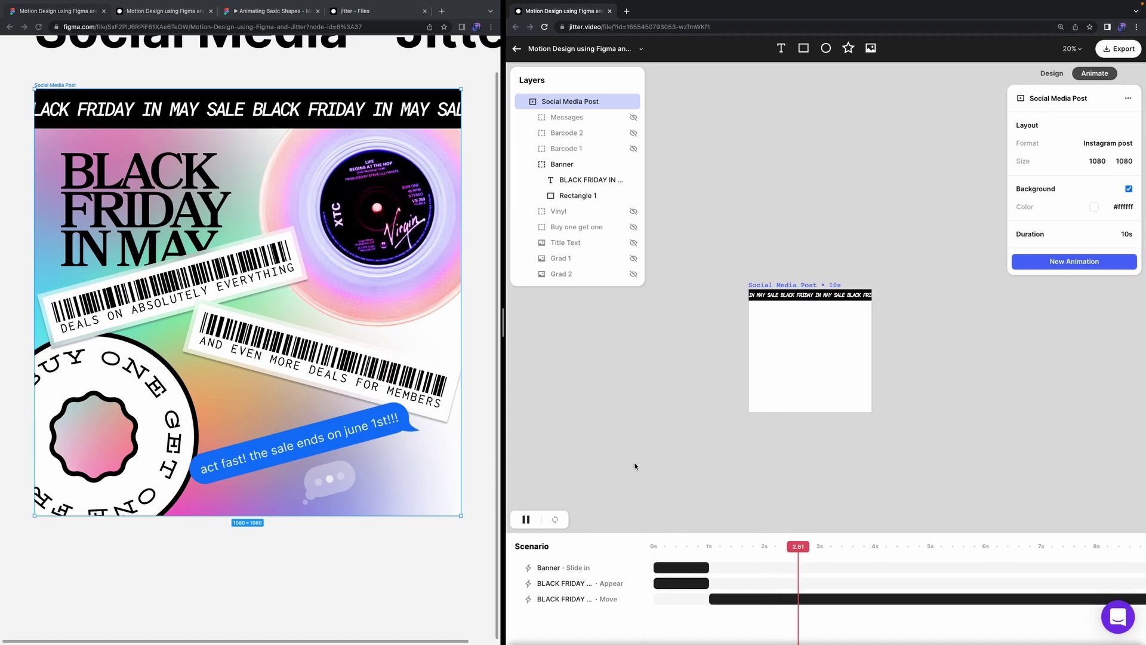
# Step: Extend the banner text's Move animation to start at 0.5s and replay it
pyautogui.moveTo(712, 599); pyautogui.dragTo(681, 604)
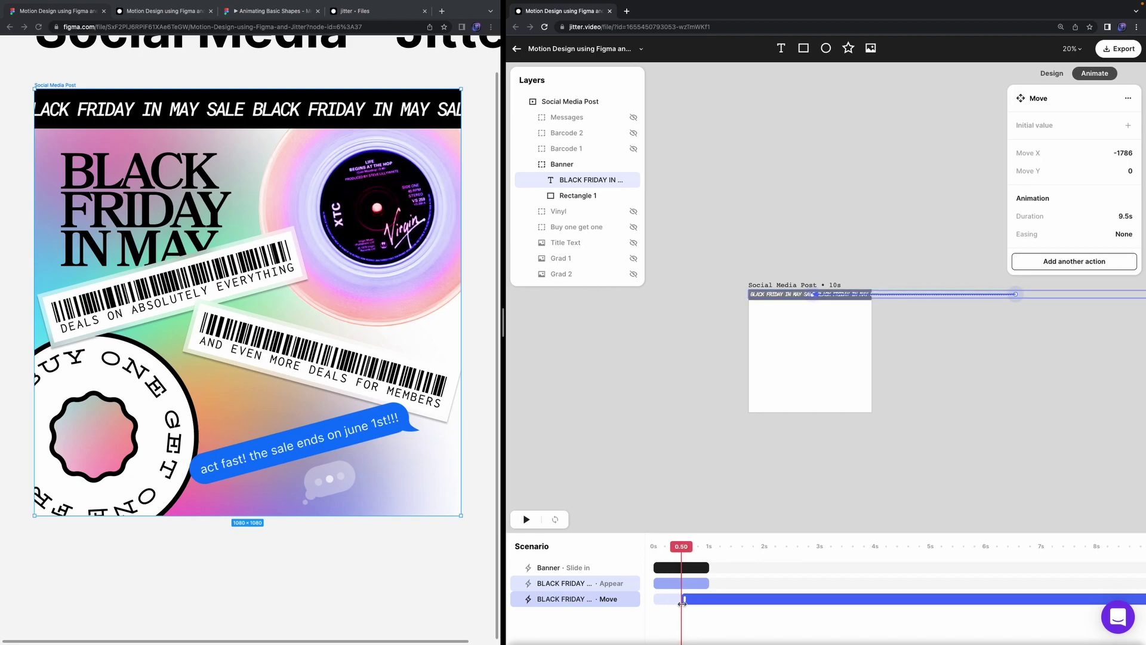
pyautogui.press('space')
pyautogui.click(624, 513)
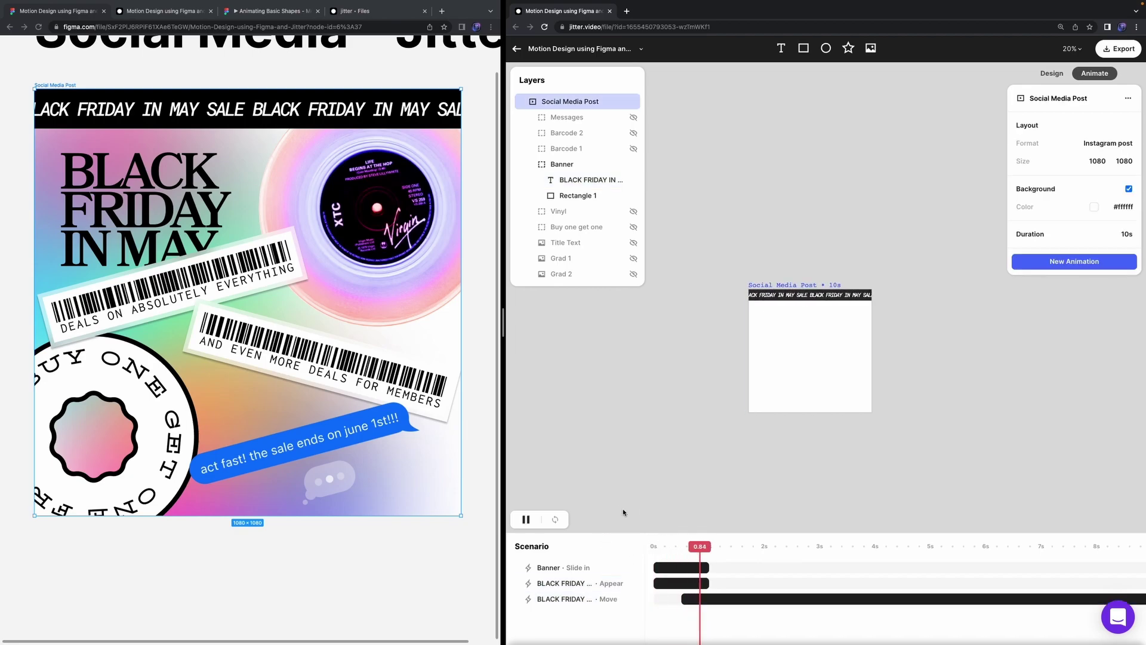
# Step: Change the Banner group's Slide in animation to Fade in
pyautogui.click(609, 573)
pyautogui.click(1098, 98)
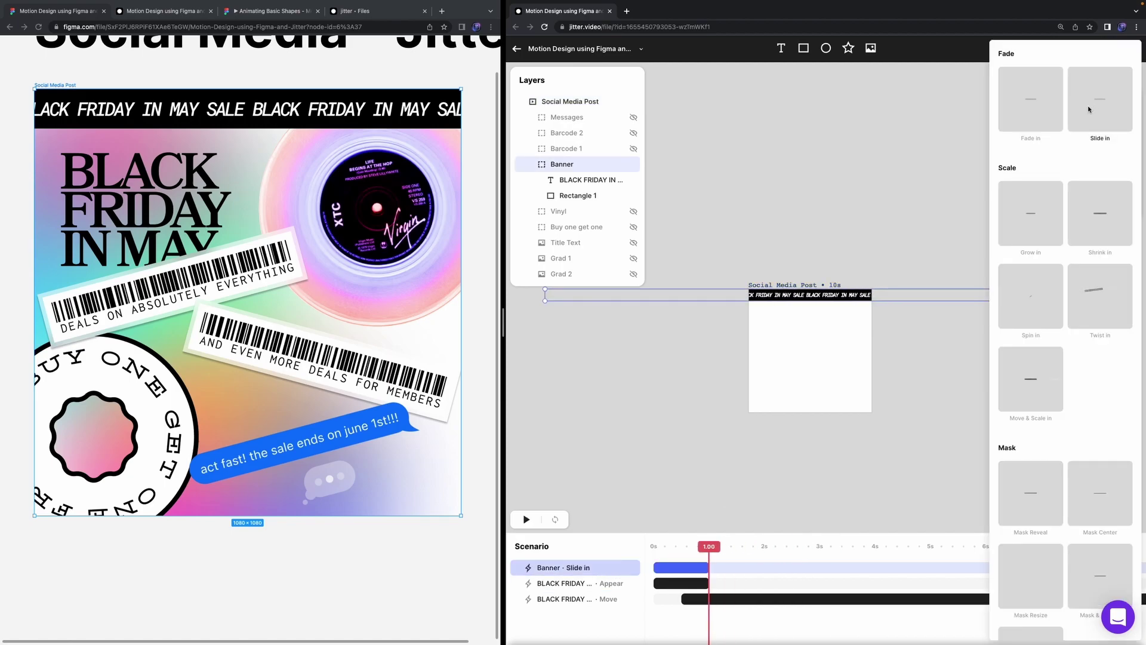
pyautogui.click(1039, 128)
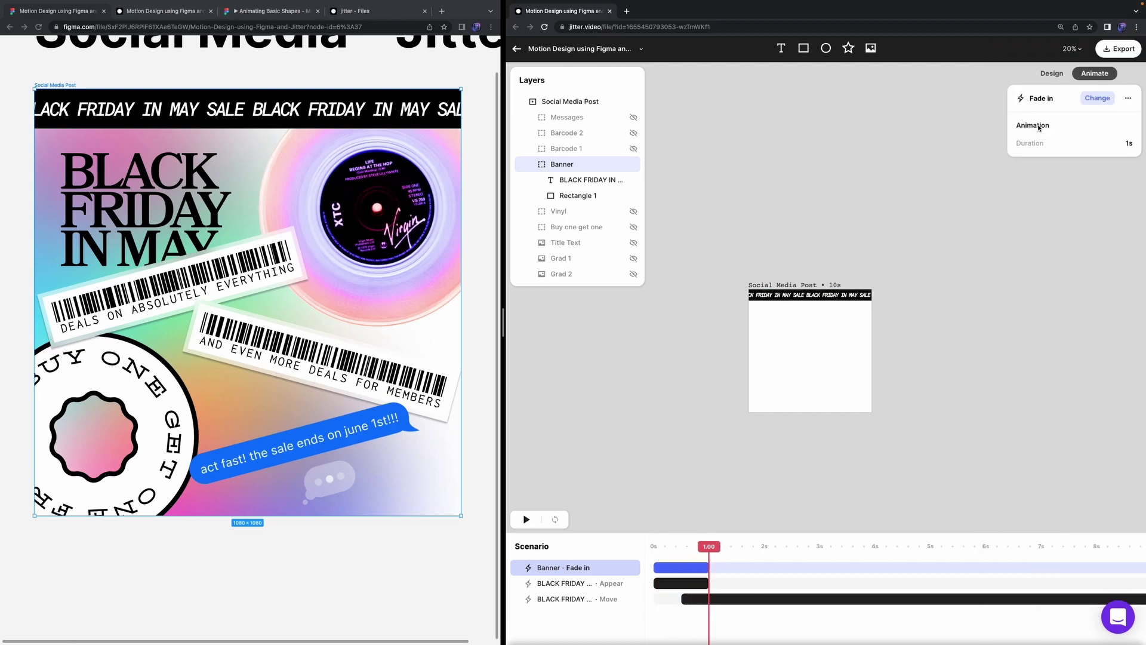
# Step: Swap the banner text's Appear animation for Fade in and delete that animation from the timeline
pyautogui.click(609, 588)
pyautogui.click(1098, 100)
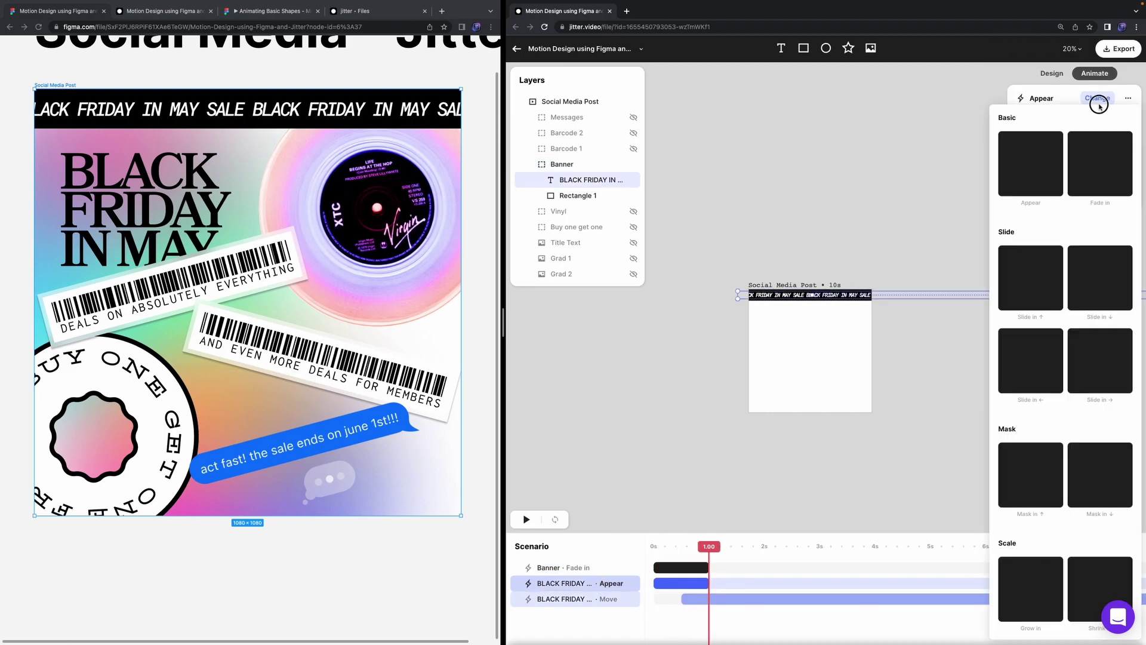
pyautogui.click(1107, 166)
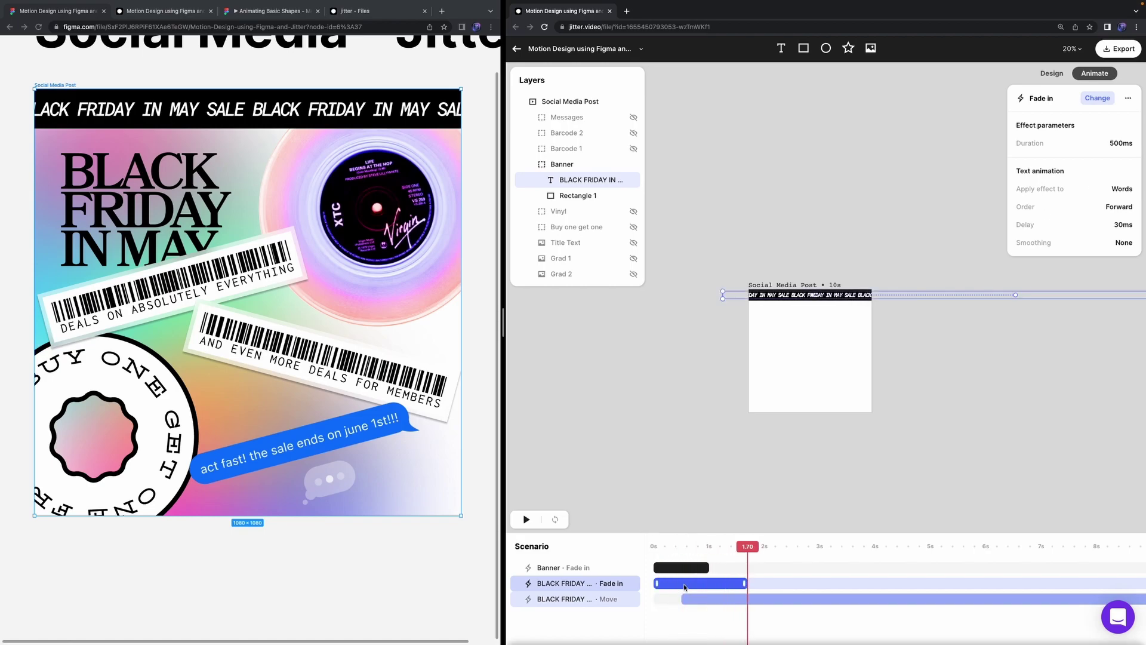
pyautogui.press('BackSpace')
pyautogui.press('space')
pyautogui.click(625, 477)
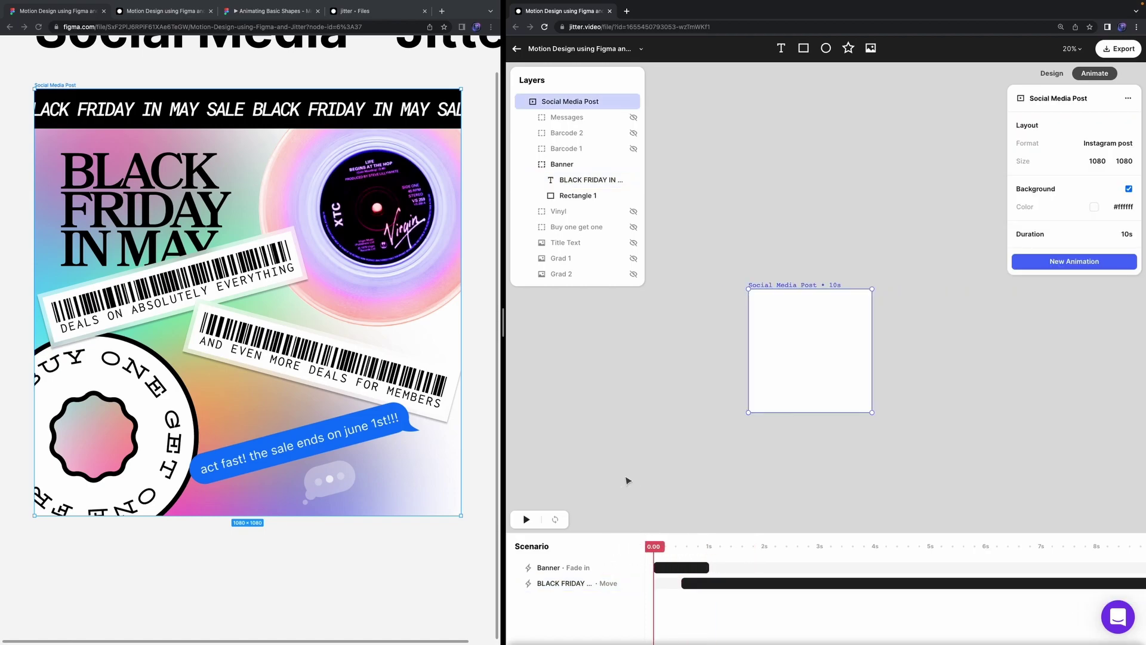
# Step: Watch the banner animation play through and collapse the Banner group in the layer list
pyautogui.hscroll(3, 923, 531)
pyautogui.hscroll(-3, 923, 530)
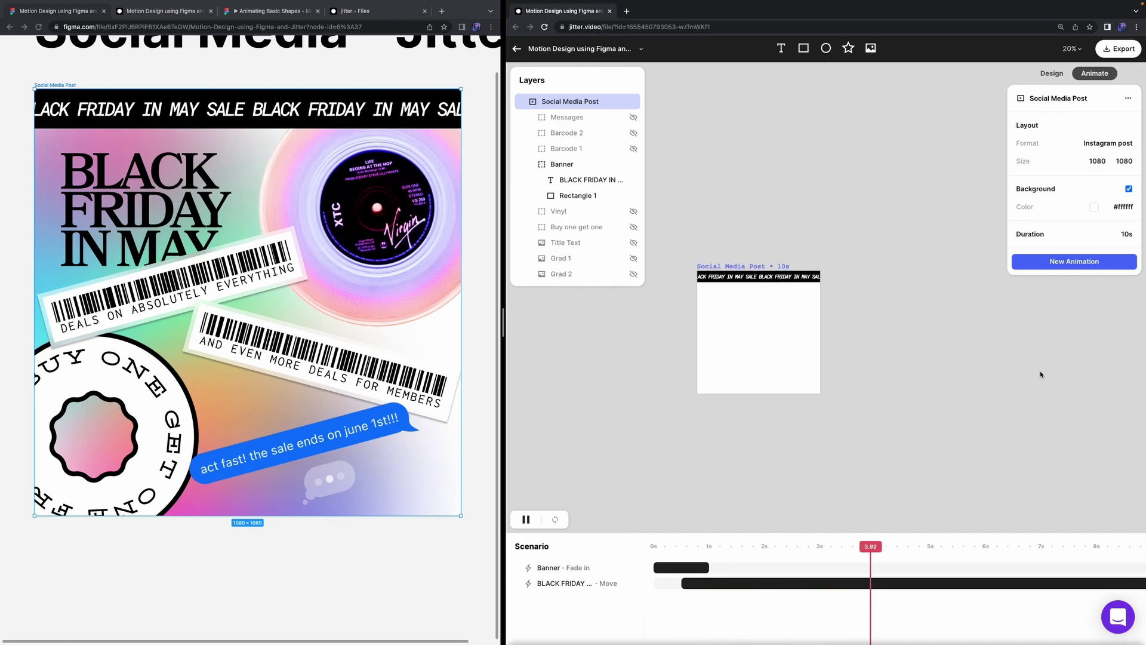
pyautogui.hscroll(-1, 927, 399)
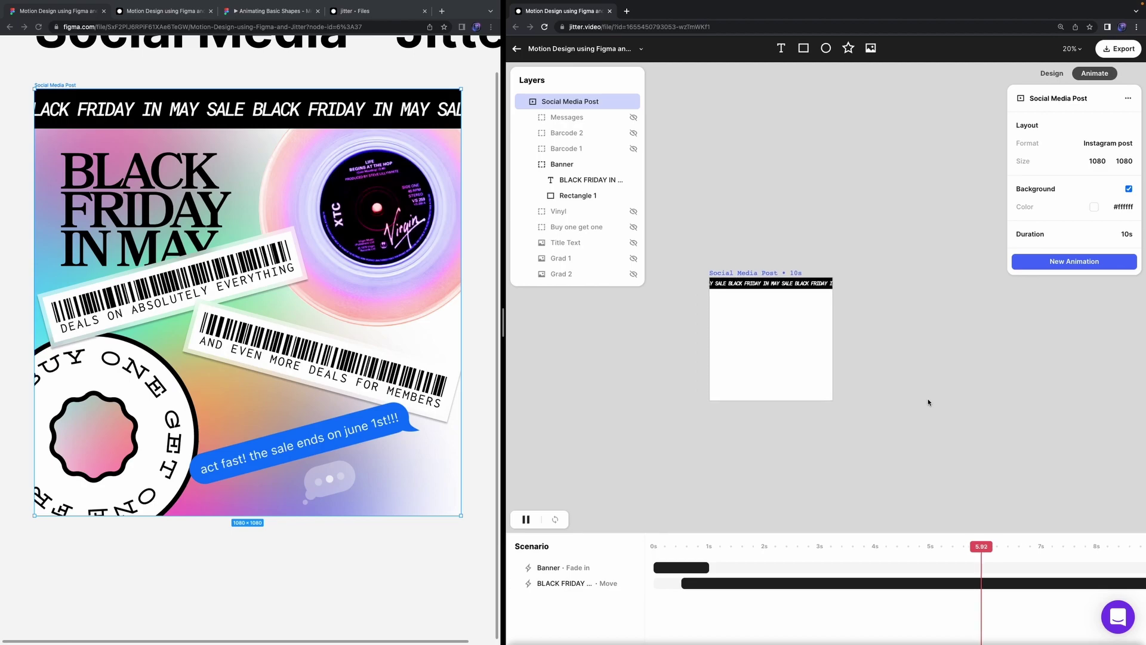
pyautogui.click(530, 164)
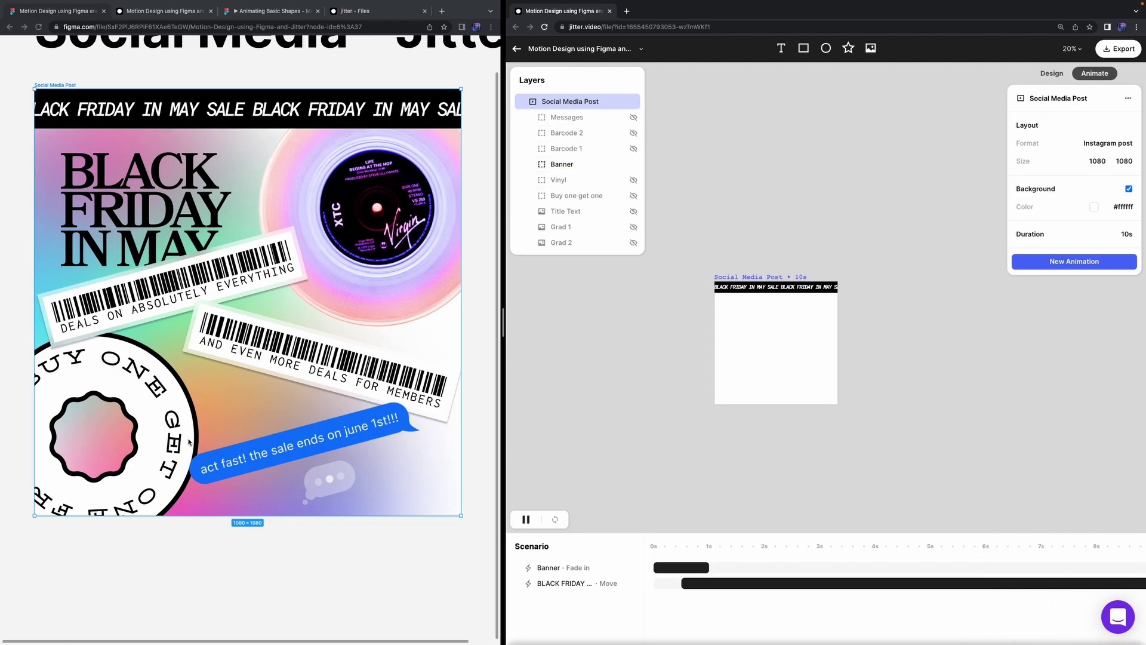
# Step: Make the Grad 1 and Grad 2 gradient layers visible on the artboard
pyautogui.click(634, 196)
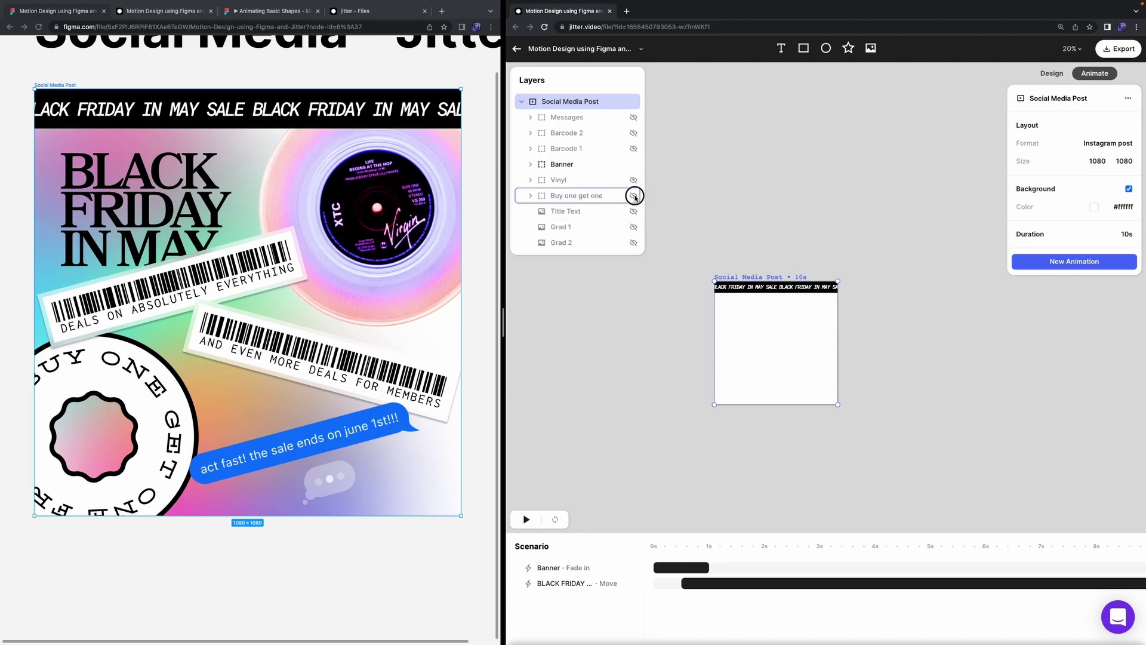
pyautogui.click(633, 227)
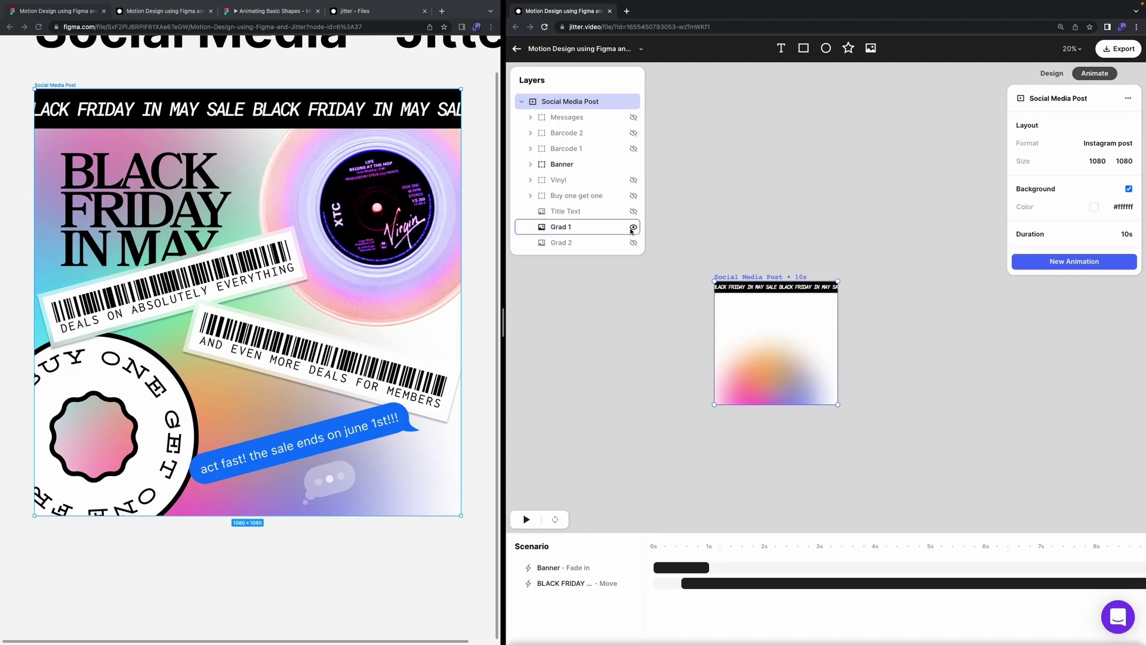
pyautogui.click(632, 243)
pyautogui.click(635, 243)
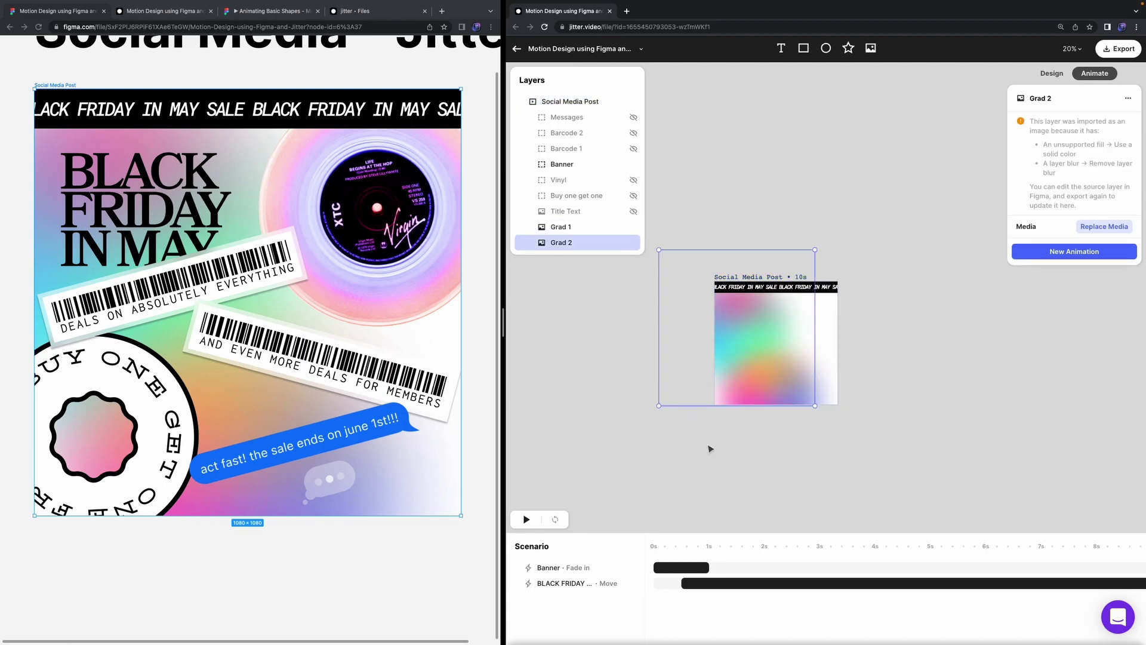
# Step: Group the Banner's Fade in and the banner text's Move animations in the timeline and name the group Banner
pyautogui.click(563, 567)
pyautogui.click(573, 581)
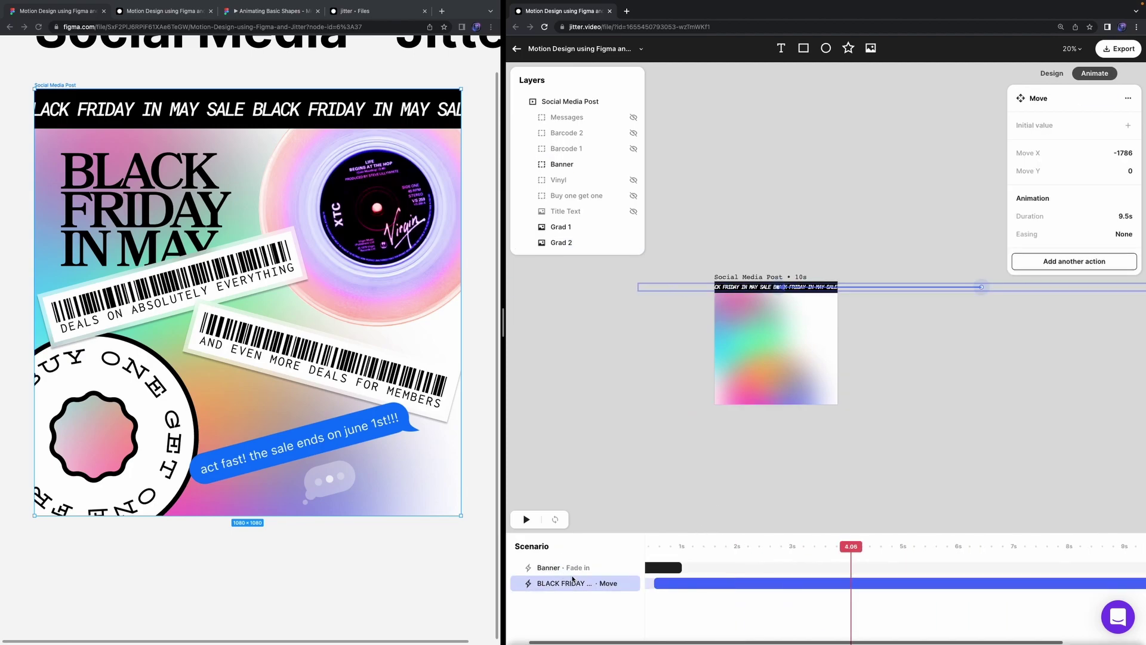
pyautogui.keyDown('shift'); pyautogui.click(571, 572); pyautogui.keyUp('shift')
pyautogui.press('super+g')
pyautogui.click(562, 569)
pyautogui.doubleClick(563, 569)
pyautogui.write('Banner')
pyautogui.press('Return')
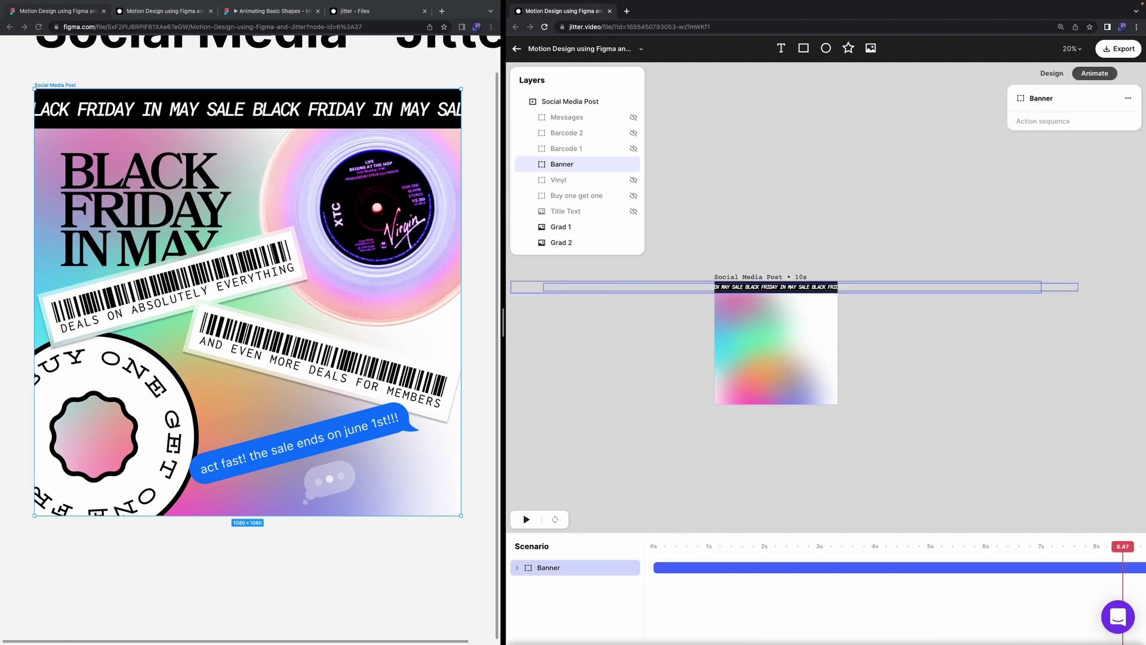
# Step: Apply a Grow in animation to Grad 1, starting at 1s with a duration of 1s
pyautogui.click(550, 227)
pyautogui.click(1074, 251)
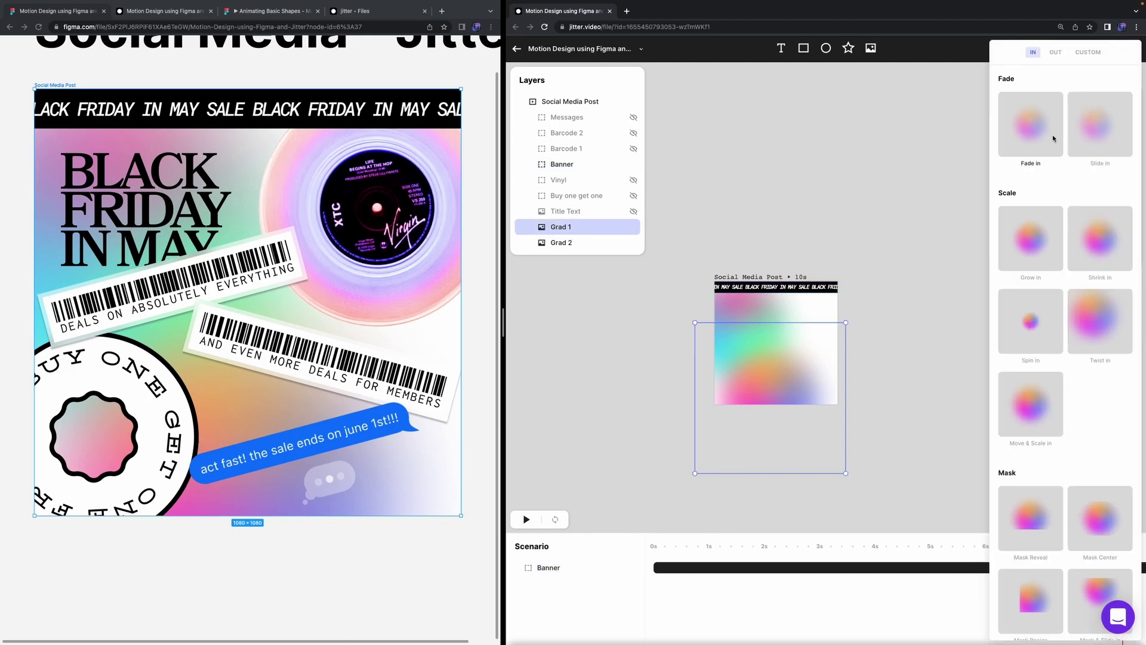
pyautogui.click(1032, 250)
pyautogui.moveTo(1106, 588); pyautogui.dragTo(728, 584)
pyautogui.hscroll(-1, 660, 605)
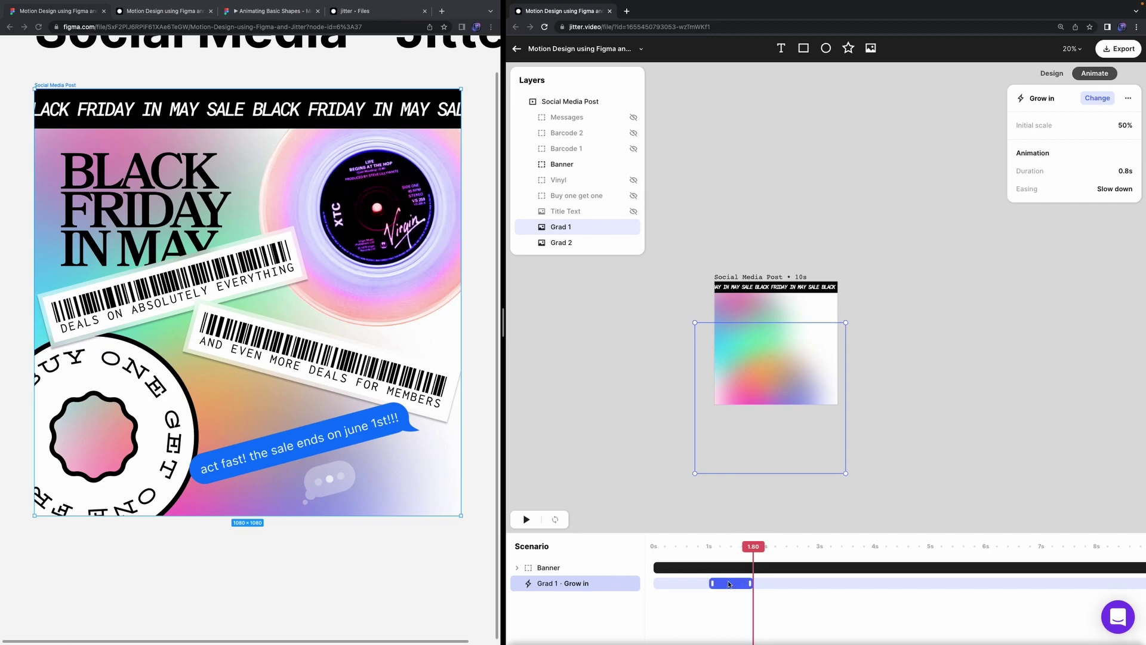
pyautogui.moveTo(1140, 167); pyautogui.dragTo(1142, 161)
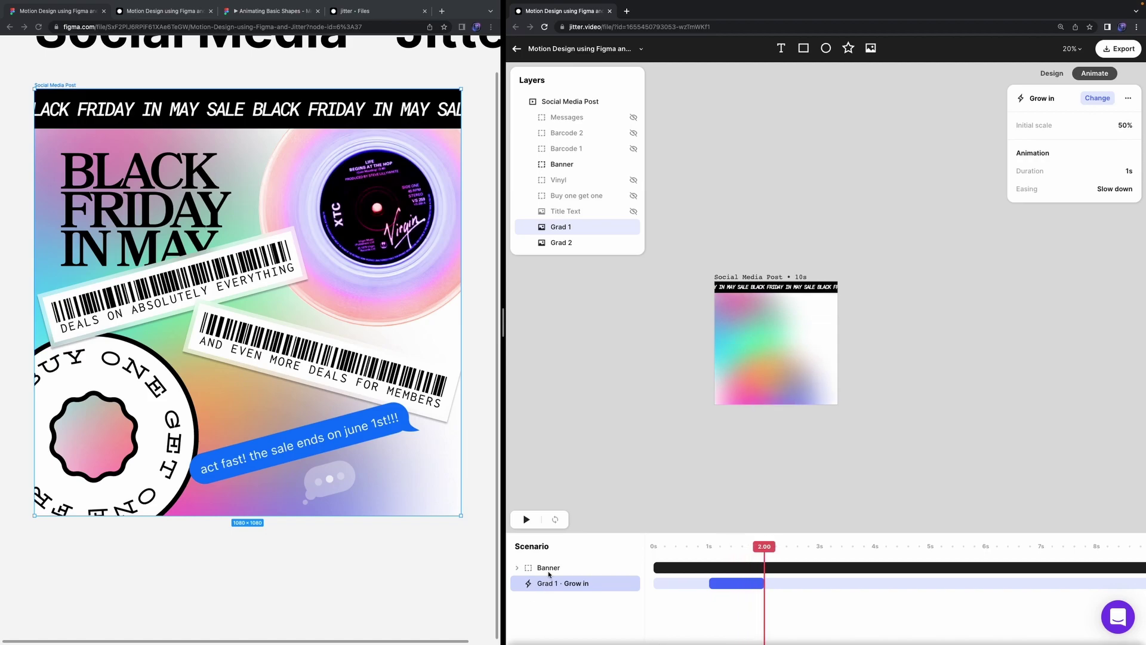
# Step: Apply a Grow in animation to Grad 2, starting at about 1.4s with a duration of 1s
pyautogui.click(567, 241)
pyautogui.click(1088, 258)
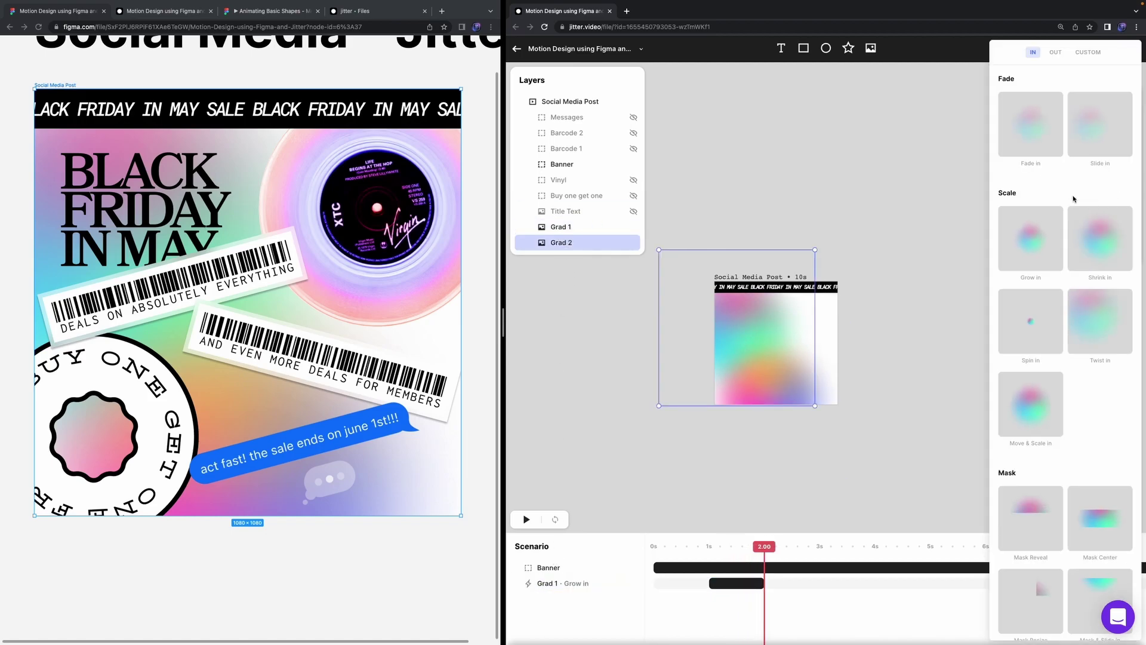
pyautogui.click(1034, 231)
pyautogui.moveTo(777, 603); pyautogui.dragTo(750, 605)
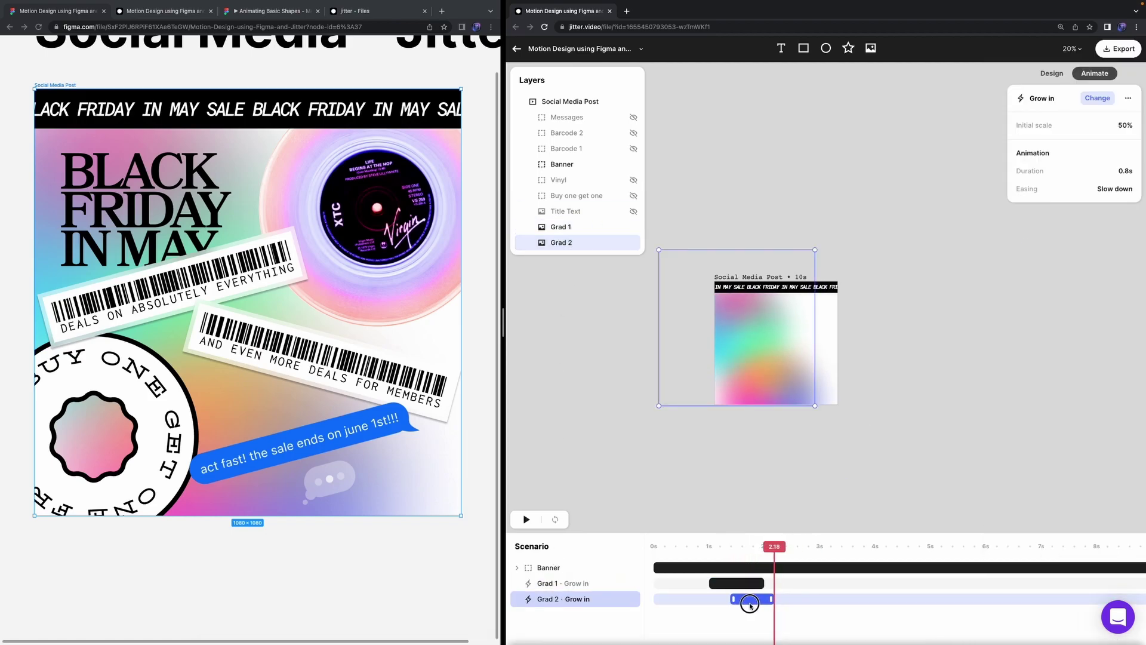
pyautogui.moveTo(1123, 171)
pyautogui.mouseDown()
pyautogui.moveTo(1141, 174)
pyautogui.moveTo(1113, 173)
pyautogui.mouseUp()
# Step: Shift Grad 2's Grow in animation to start at about 1.5s and preview both gradients
pyautogui.scroll(5, 705, 412)
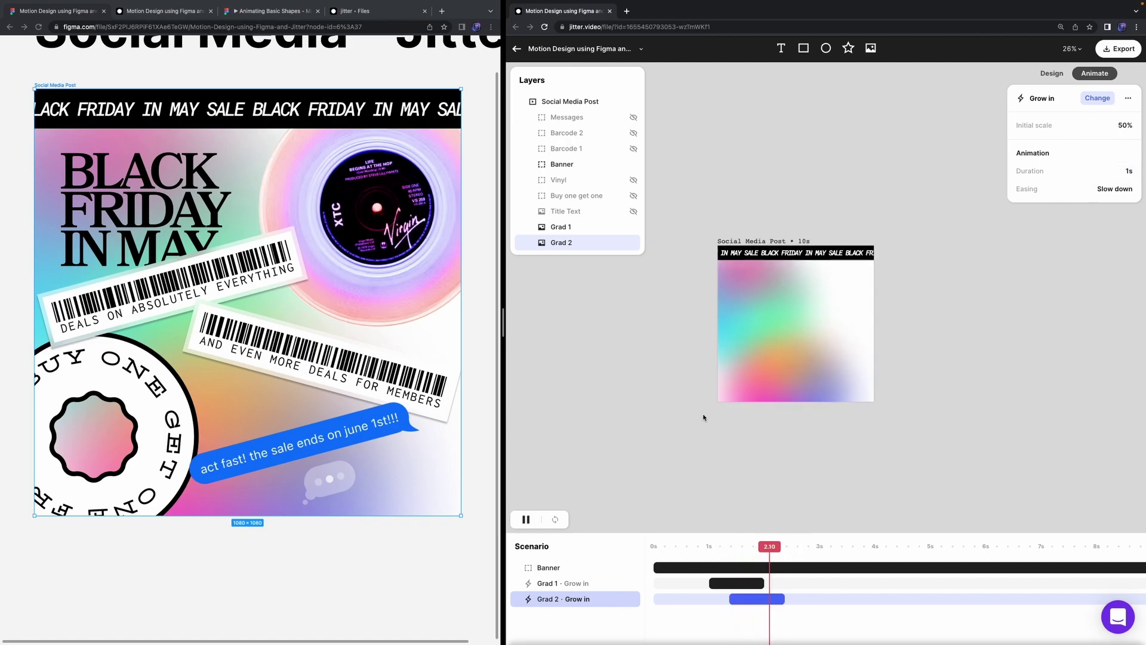
pyautogui.click(770, 598)
pyautogui.moveTo(757, 605); pyautogui.dragTo(766, 606)
pyautogui.press('space')
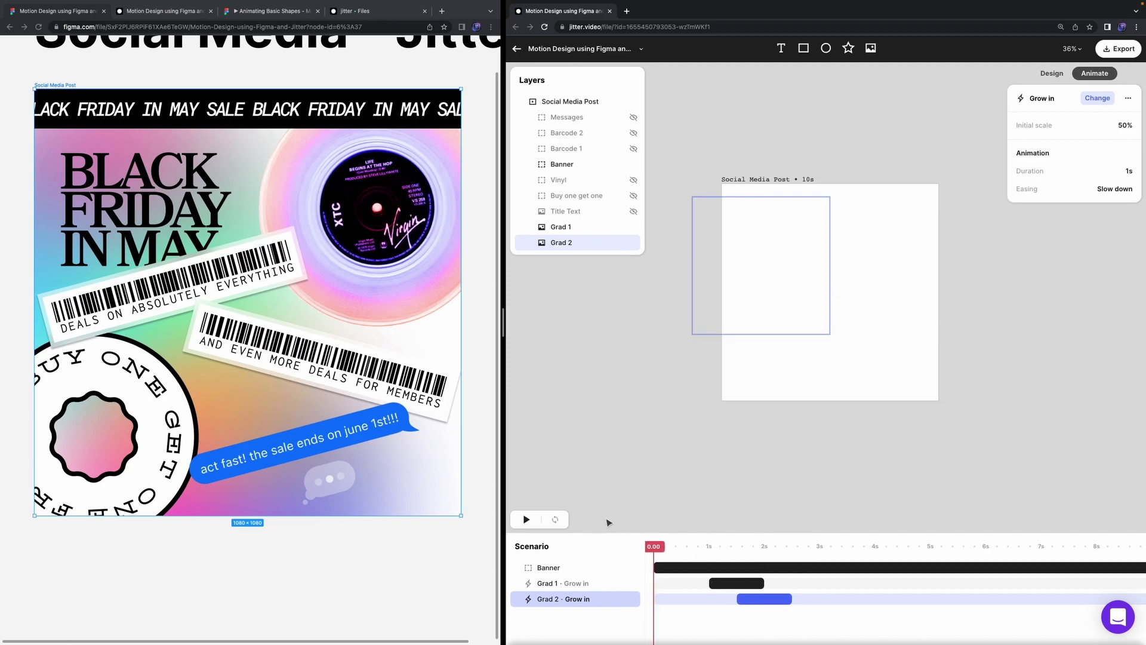
pyautogui.click(614, 513)
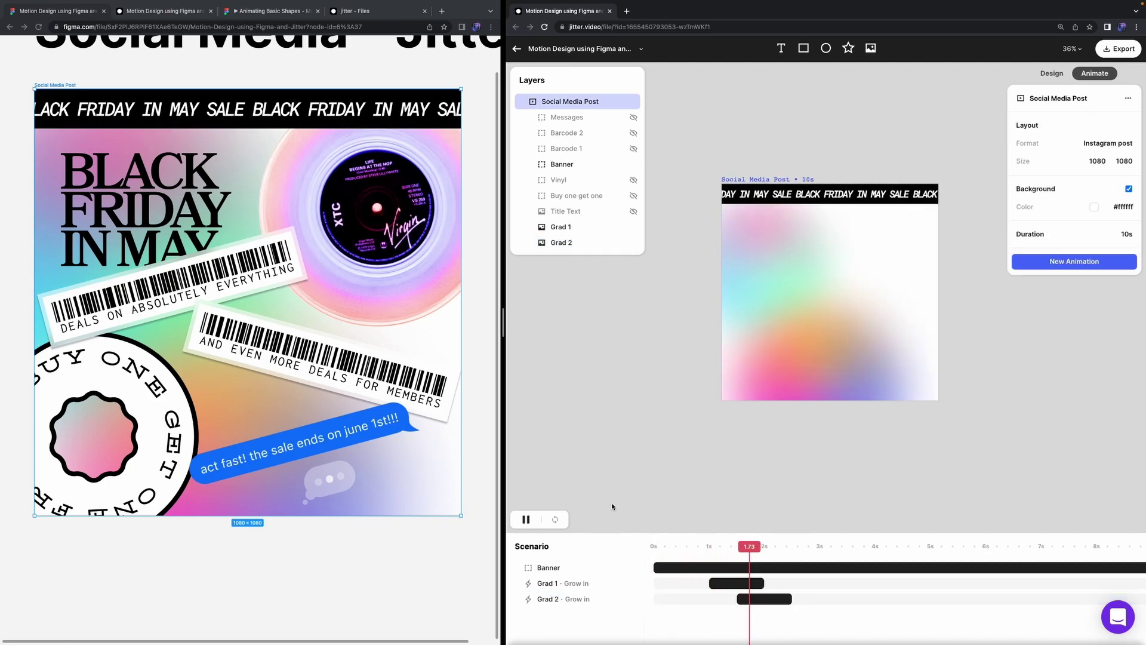
pyautogui.press('space')
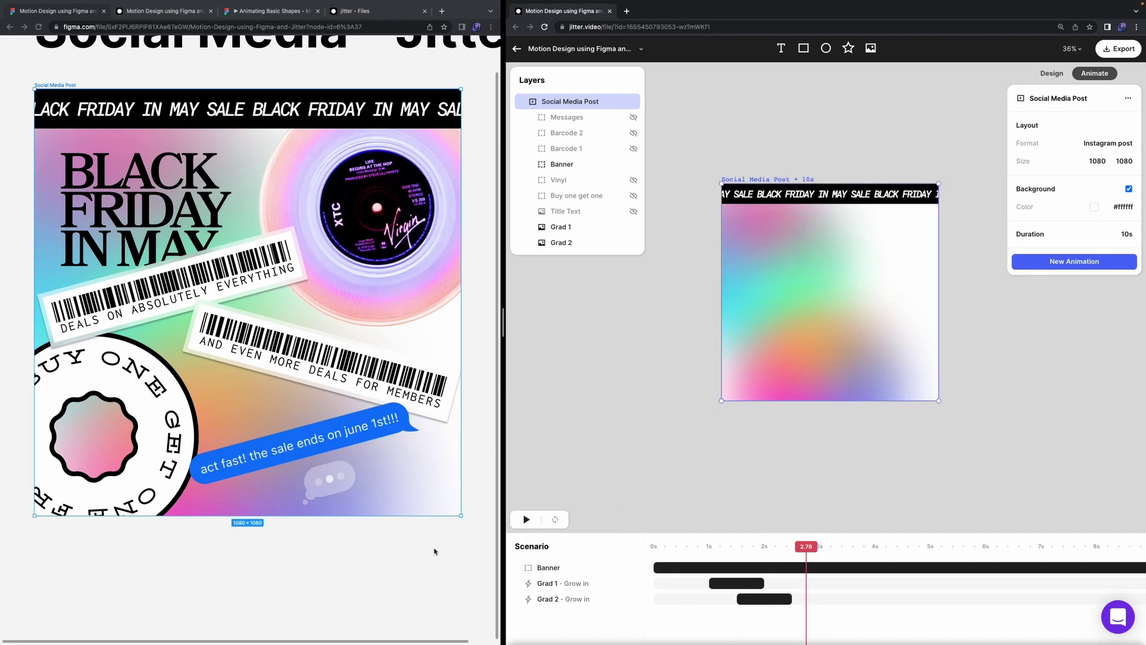
# Step: Show the Buy one get one group and give it a Spin in animation starting at 1.87s with a 360° rotation
pyautogui.click(633, 195)
pyautogui.click(591, 195)
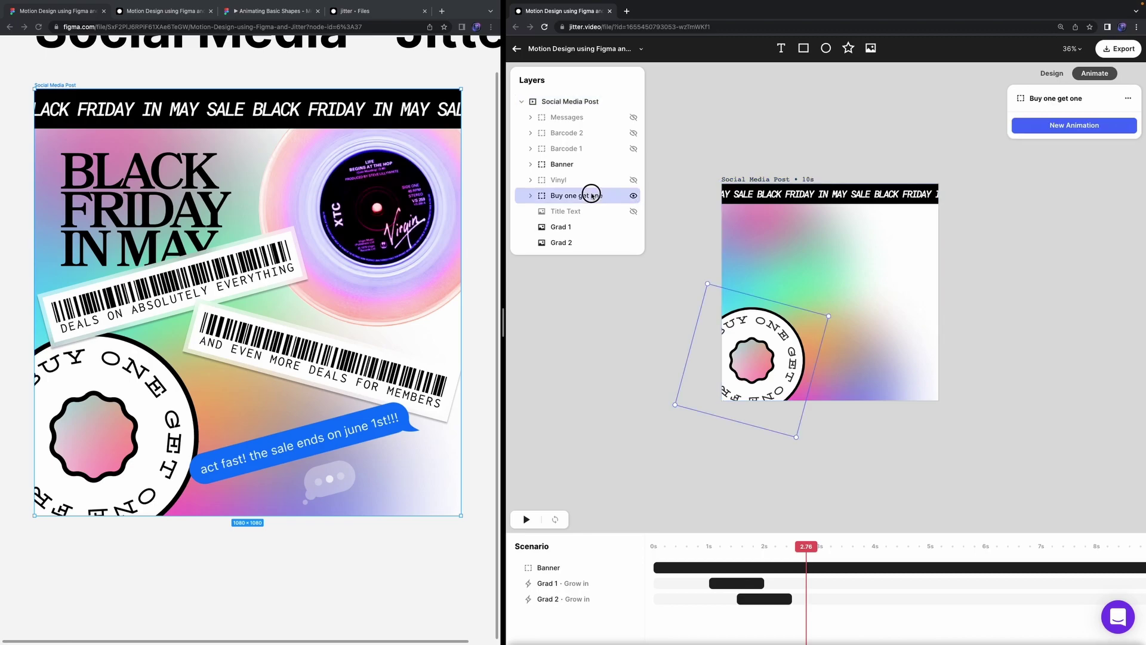
pyautogui.moveTo(803, 548); pyautogui.dragTo(757, 562)
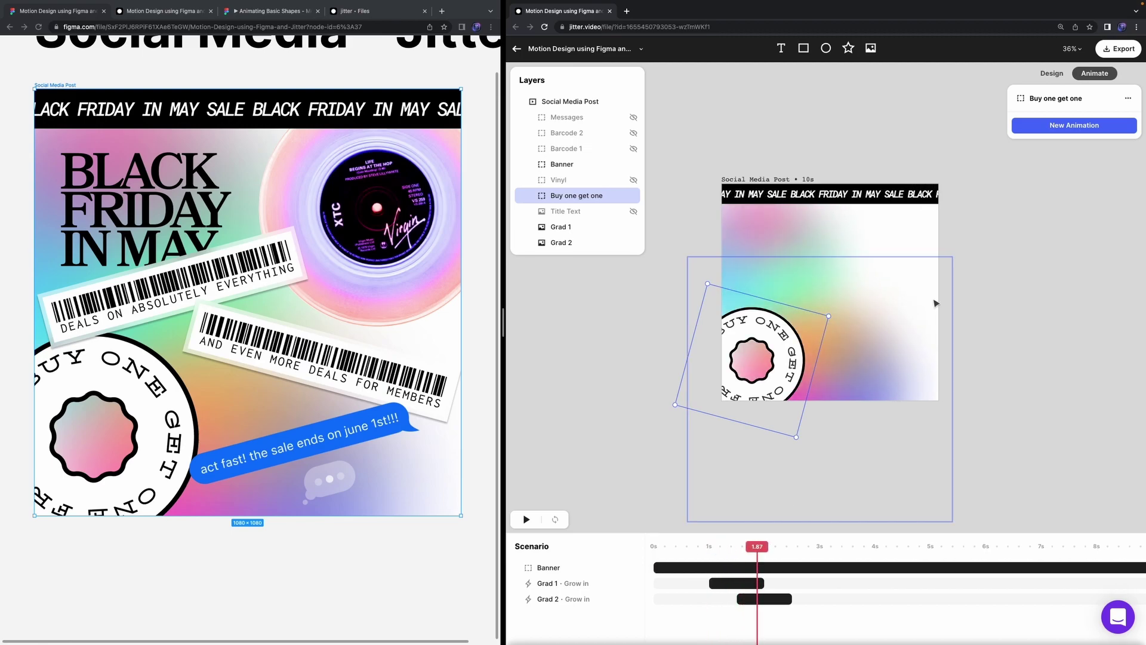
pyautogui.click(1054, 123)
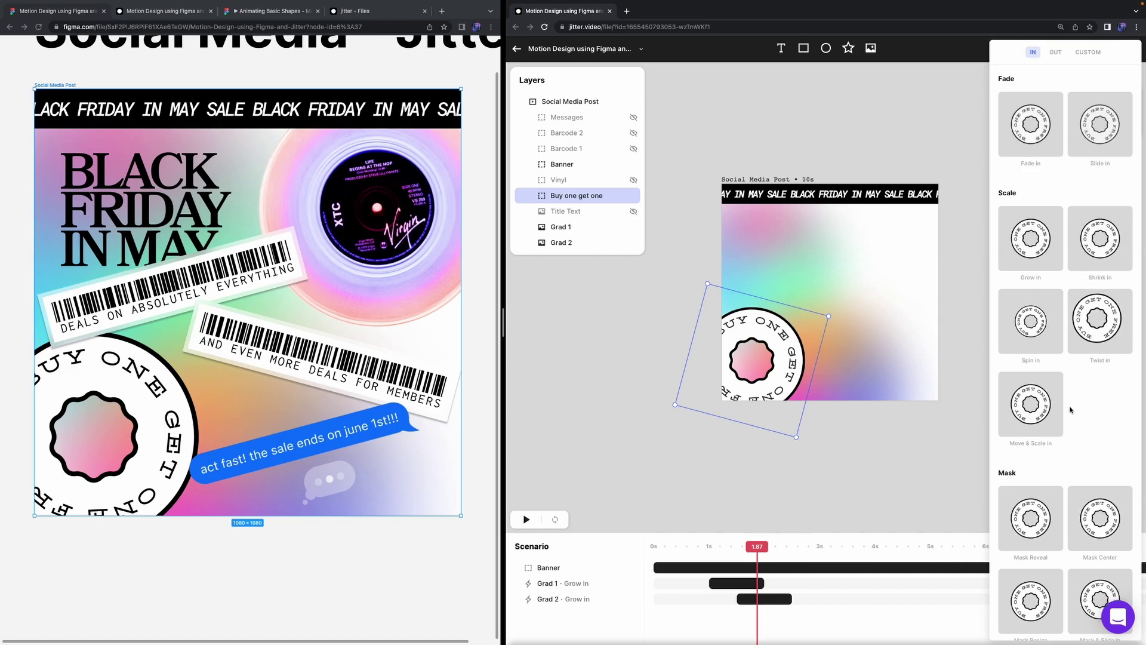
pyautogui.click(1037, 338)
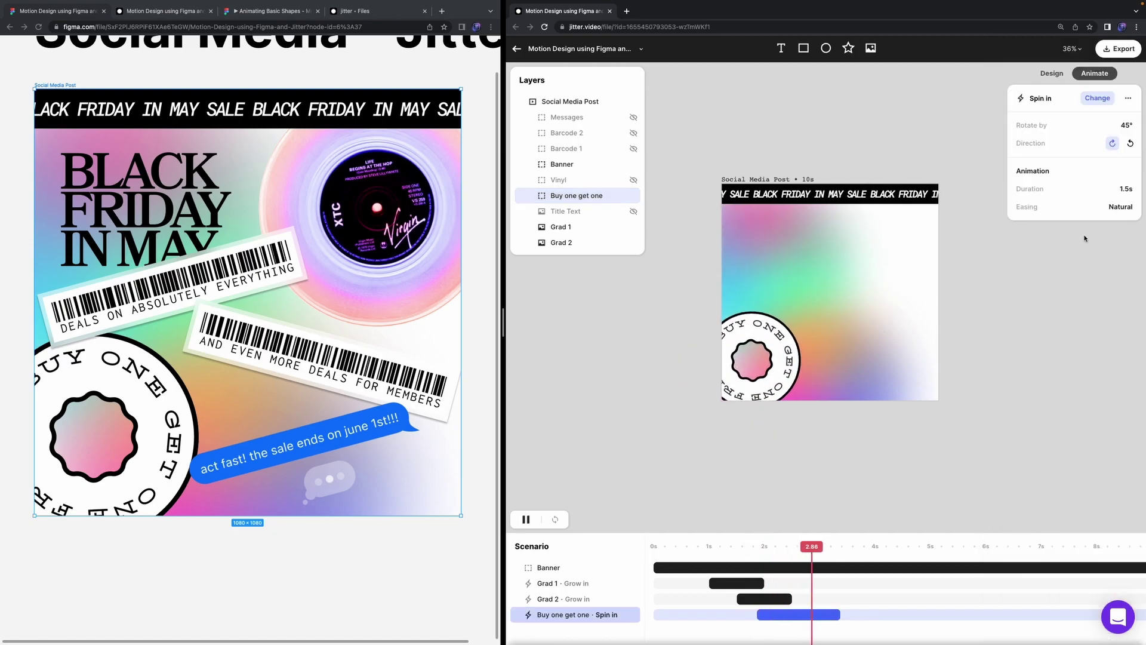
pyautogui.click(1126, 125)
pyautogui.write('360')
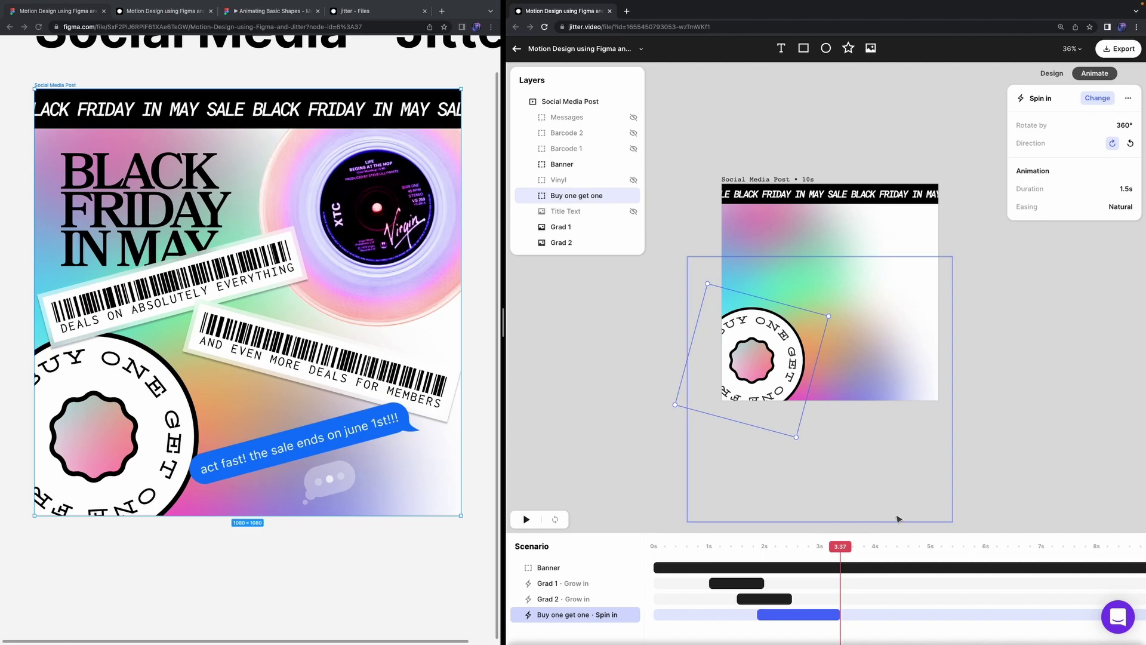
pyautogui.moveTo(833, 555)
pyautogui.mouseDown()
pyautogui.moveTo(757, 552)
pyautogui.moveTo(839, 564)
pyautogui.mouseUp()
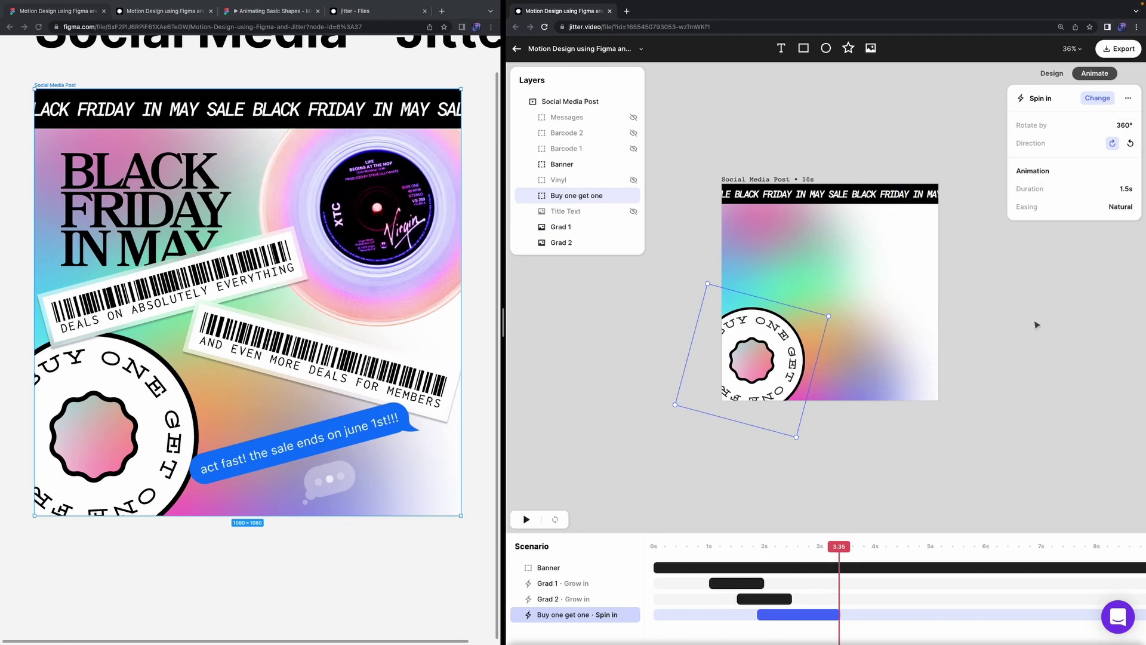
pyautogui.click(949, 520)
pyautogui.click(1098, 258)
pyautogui.click(1102, 52)
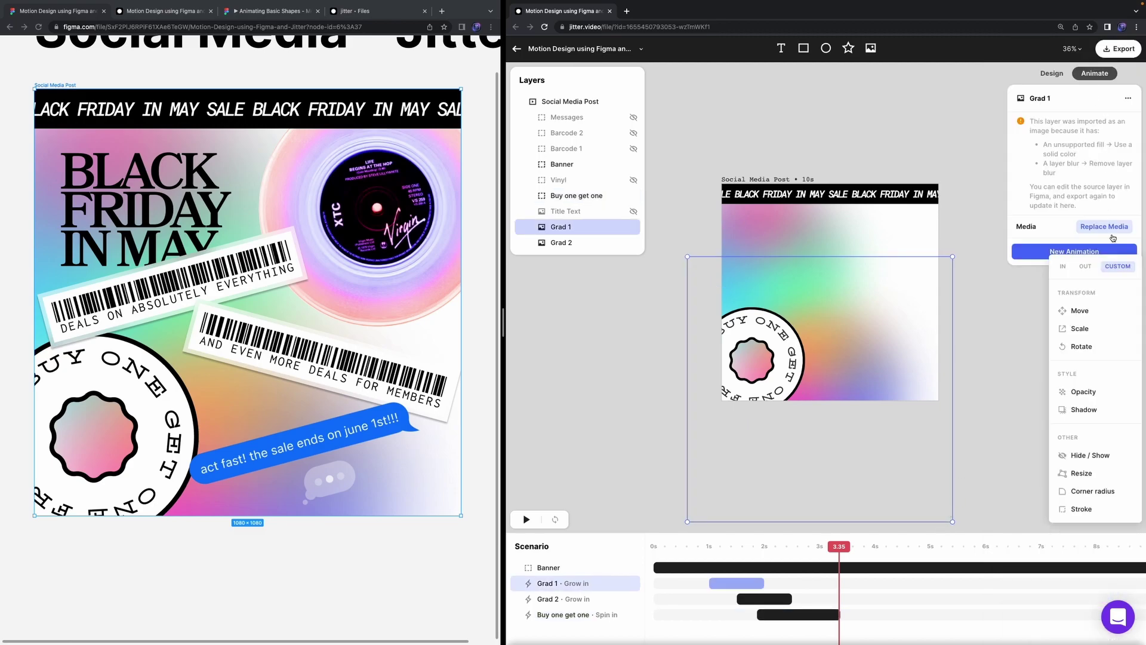
pyautogui.click(1082, 347)
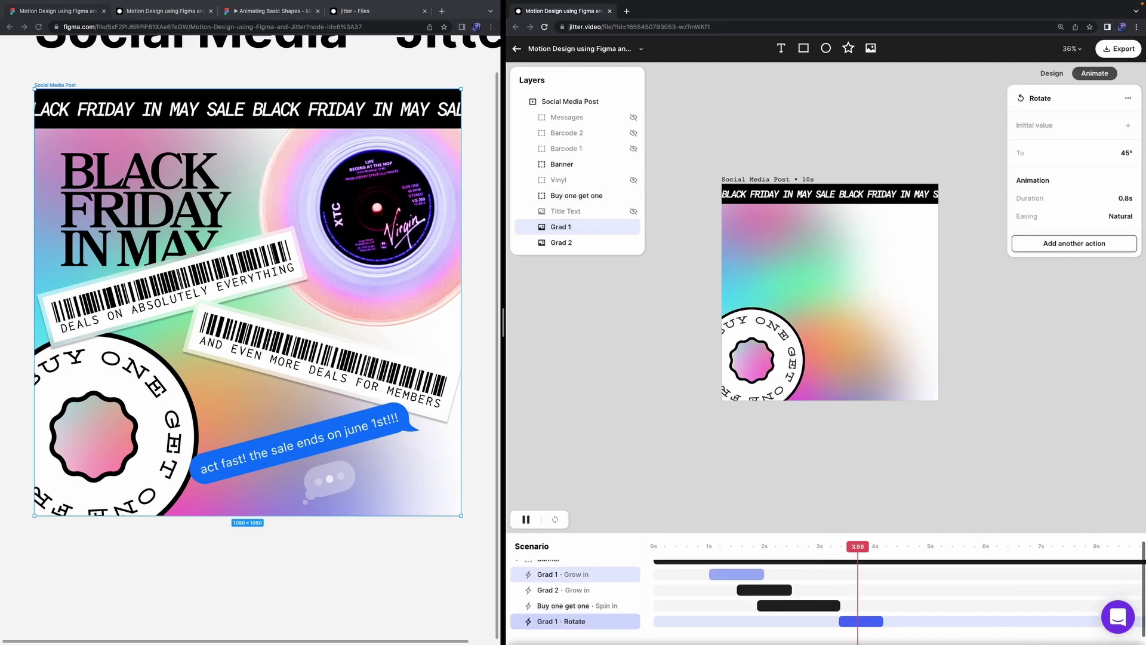
pyautogui.moveTo(883, 621); pyautogui.dragTo(1143, 621)
pyautogui.moveTo(902, 623); pyautogui.dragTo(936, 623)
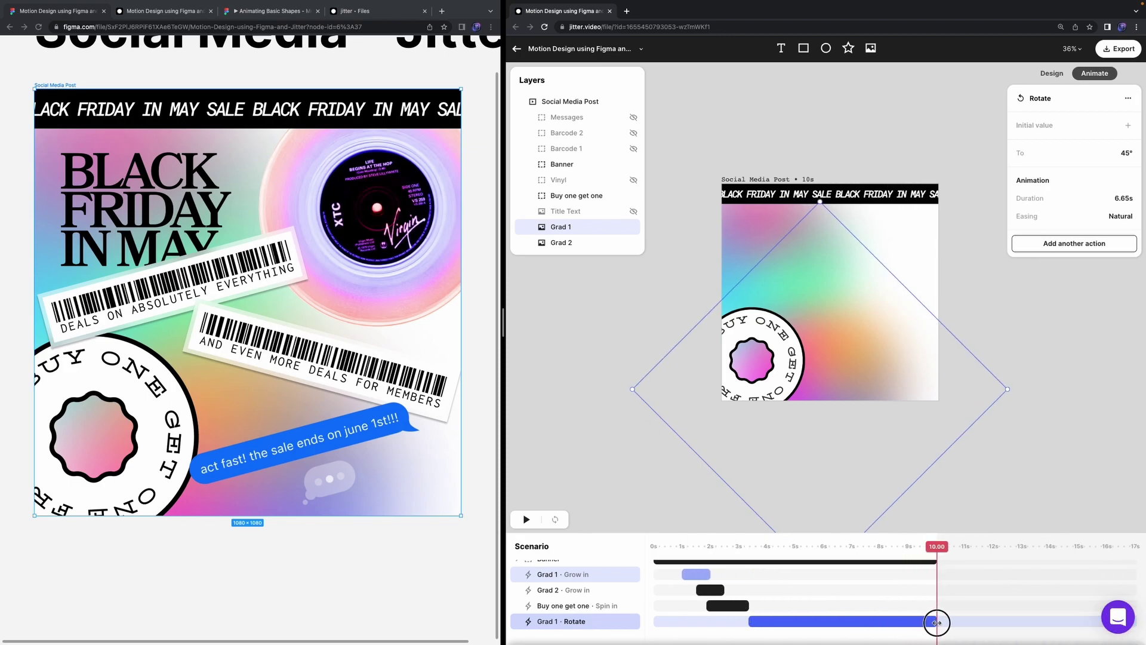
pyautogui.moveTo(750, 624); pyautogui.dragTo(750, 623)
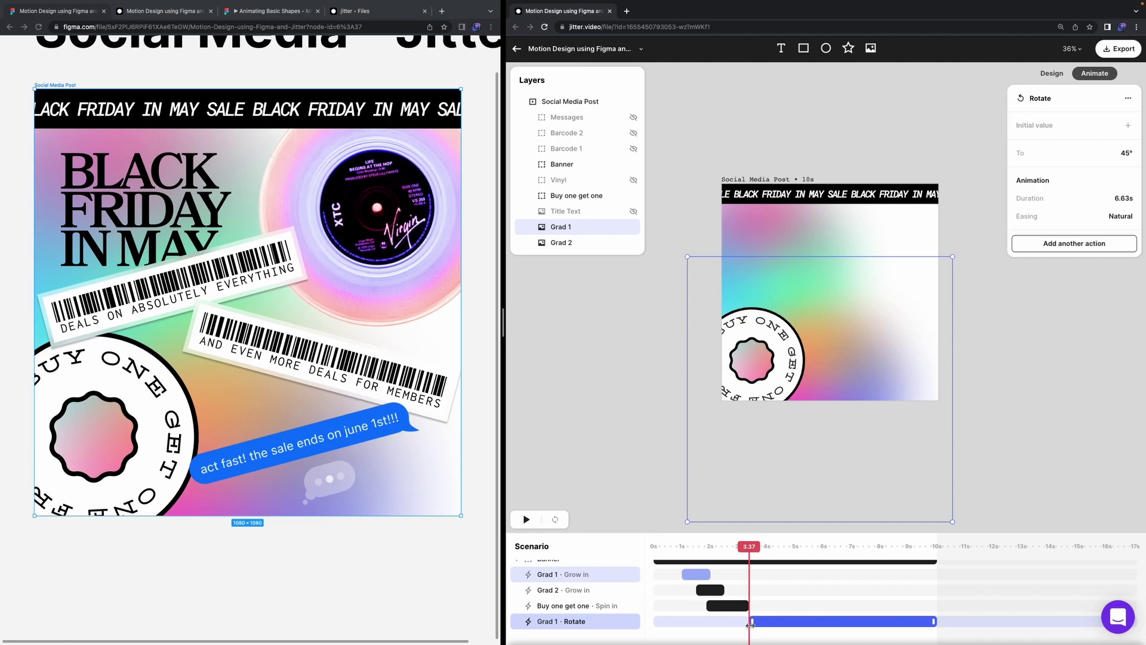
pyautogui.click(1126, 154)
pyautogui.write('360')
pyautogui.press('Return')
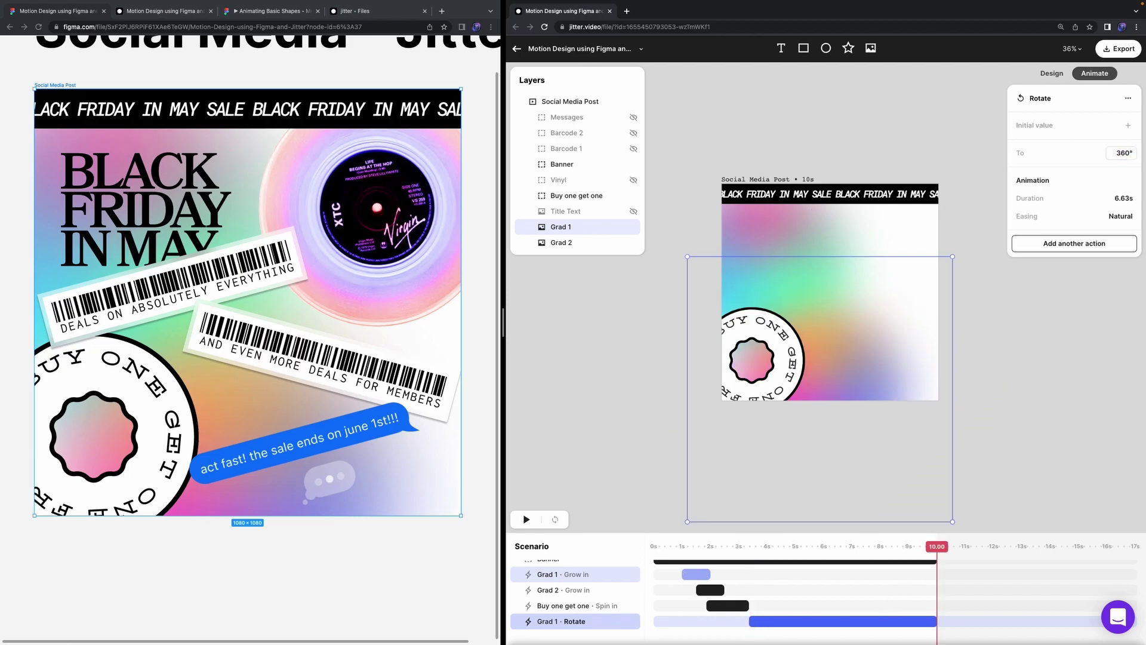
pyautogui.moveTo(942, 547); pyautogui.dragTo(809, 560)
pyautogui.hotkey('ctrl', 'z')
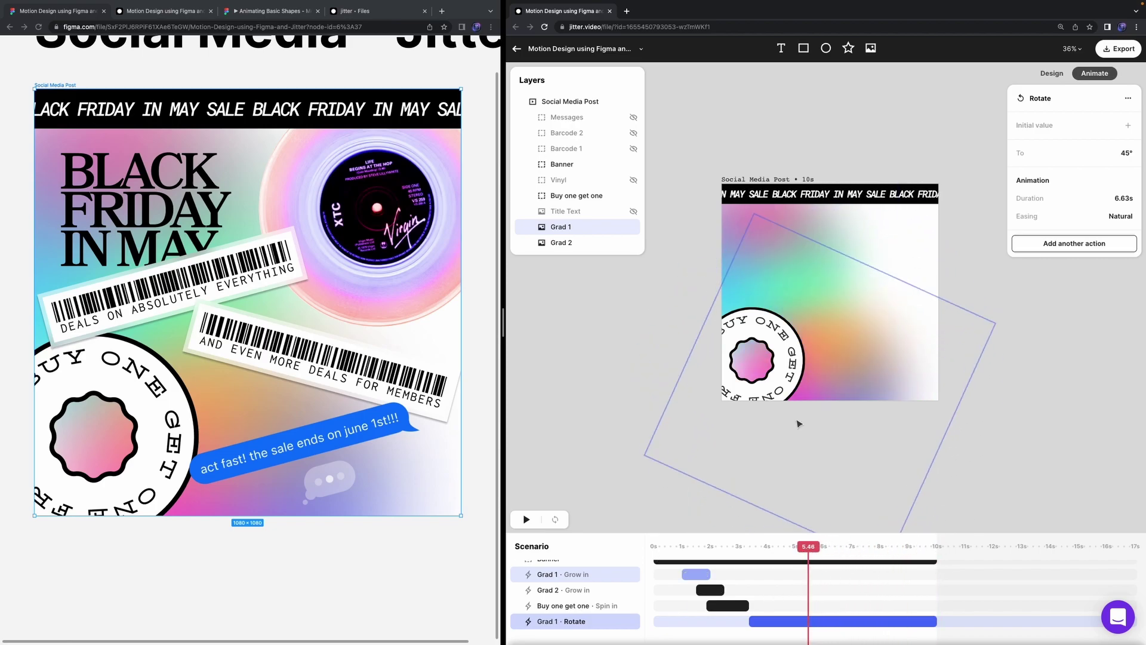
pyautogui.press('Delete')
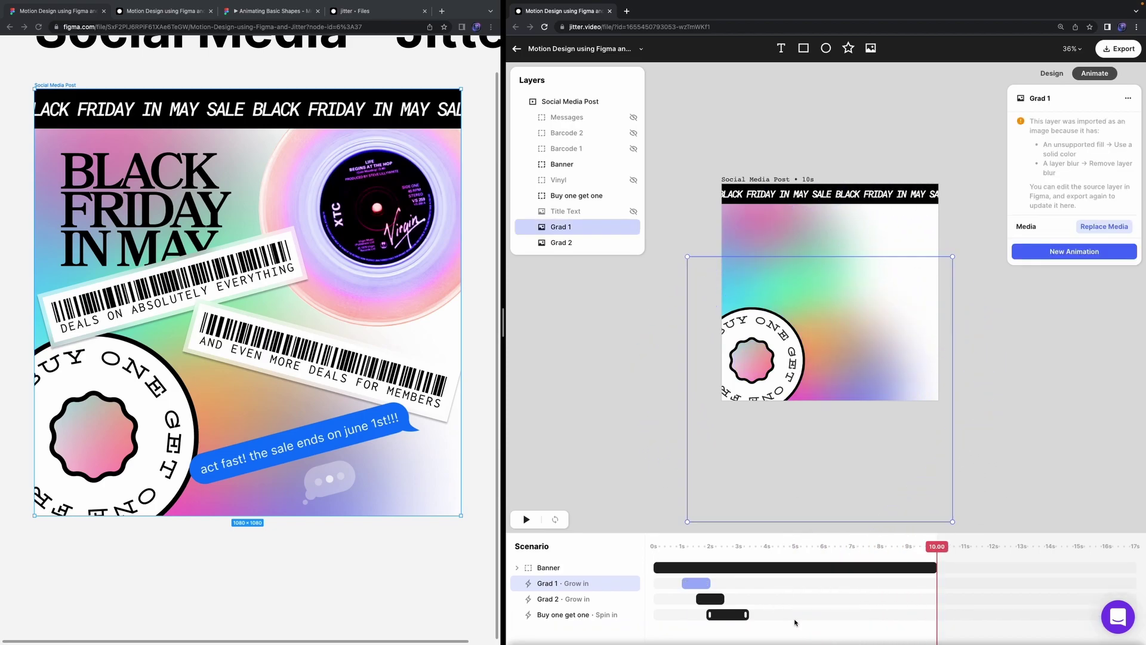
# Step: Add a custom Rotate animation to 360° on the Buy one get one group, running from the end of its Spin in to 10s
pyautogui.click(600, 615)
pyautogui.click(591, 296)
pyautogui.click(569, 197)
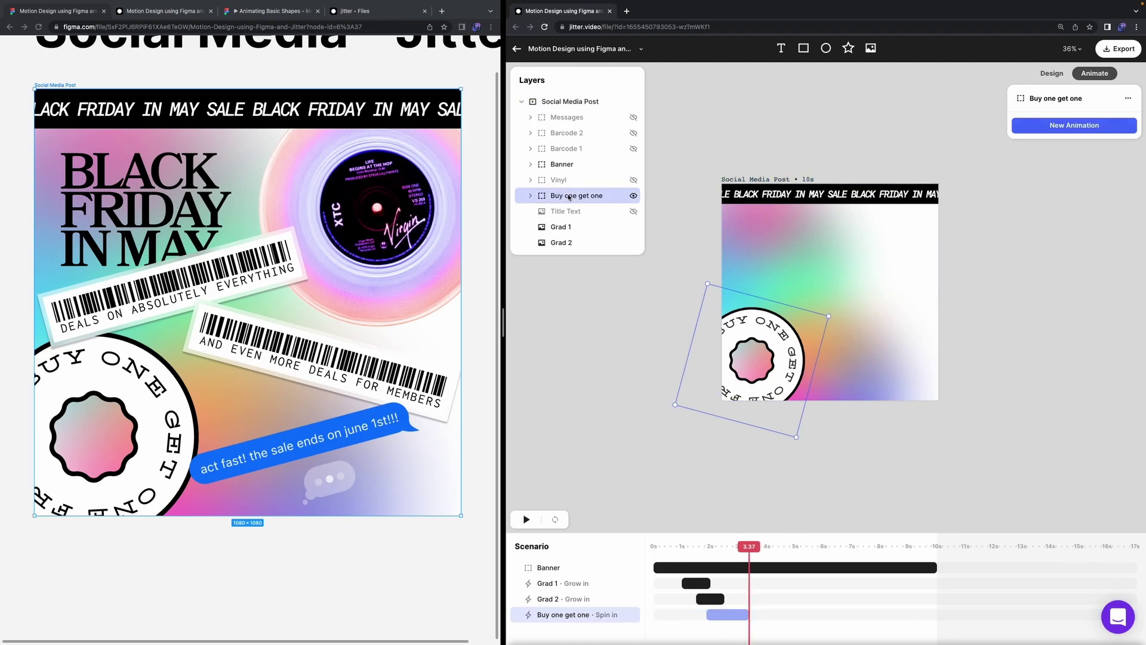
pyautogui.click(1113, 127)
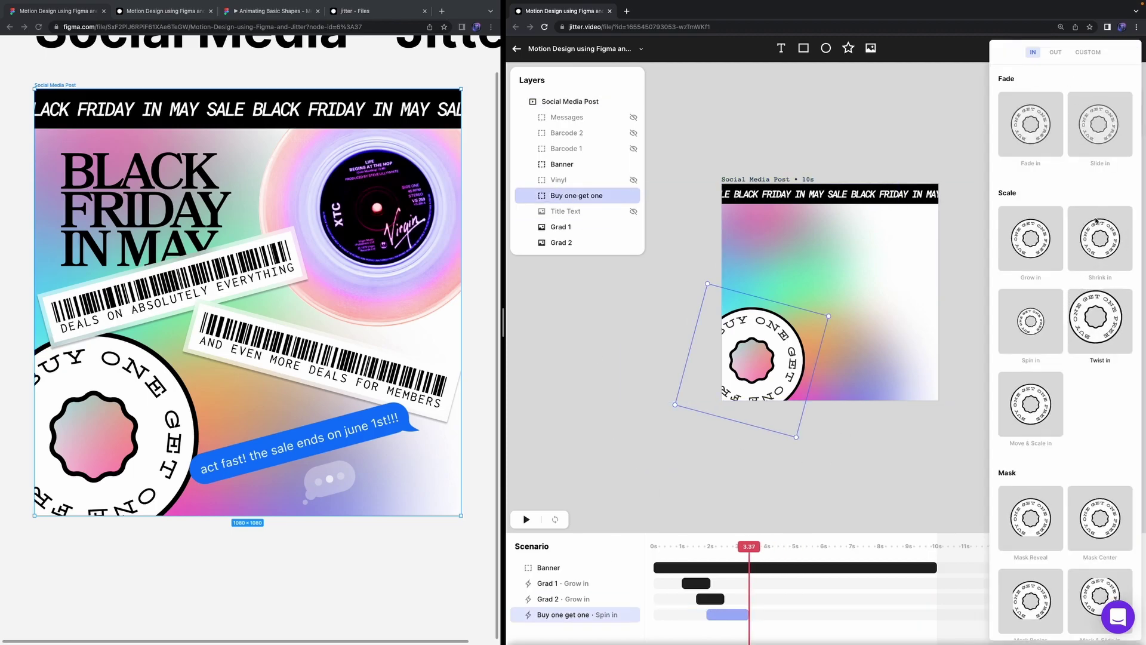
pyautogui.click(1095, 51)
pyautogui.click(1082, 217)
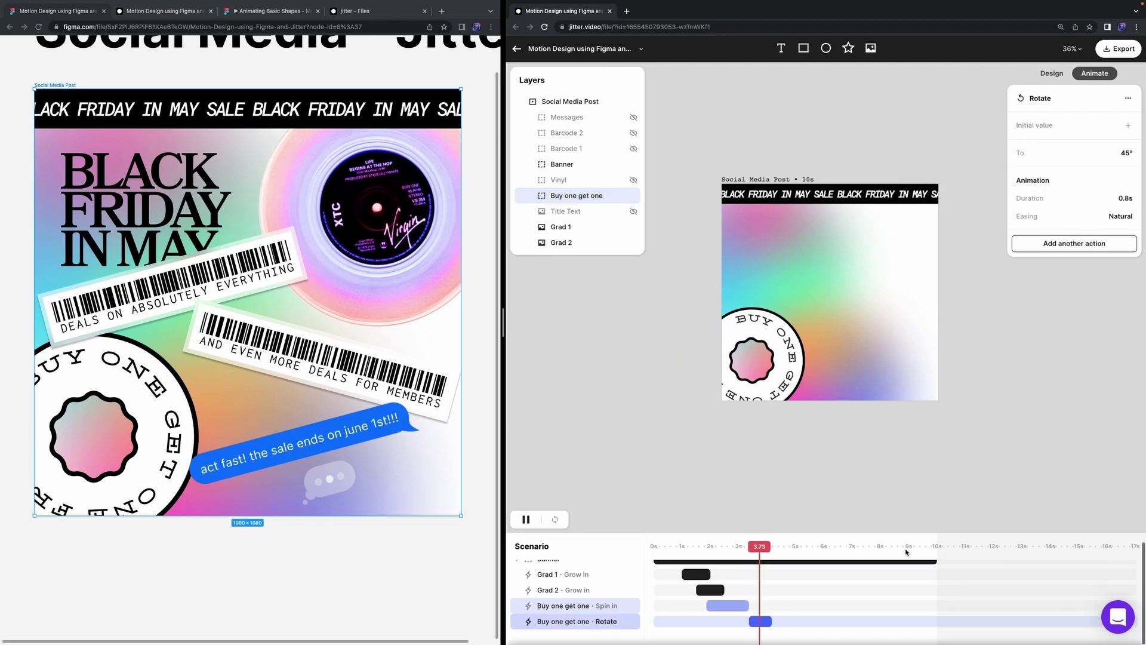
pyautogui.moveTo(846, 621); pyautogui.dragTo(937, 620)
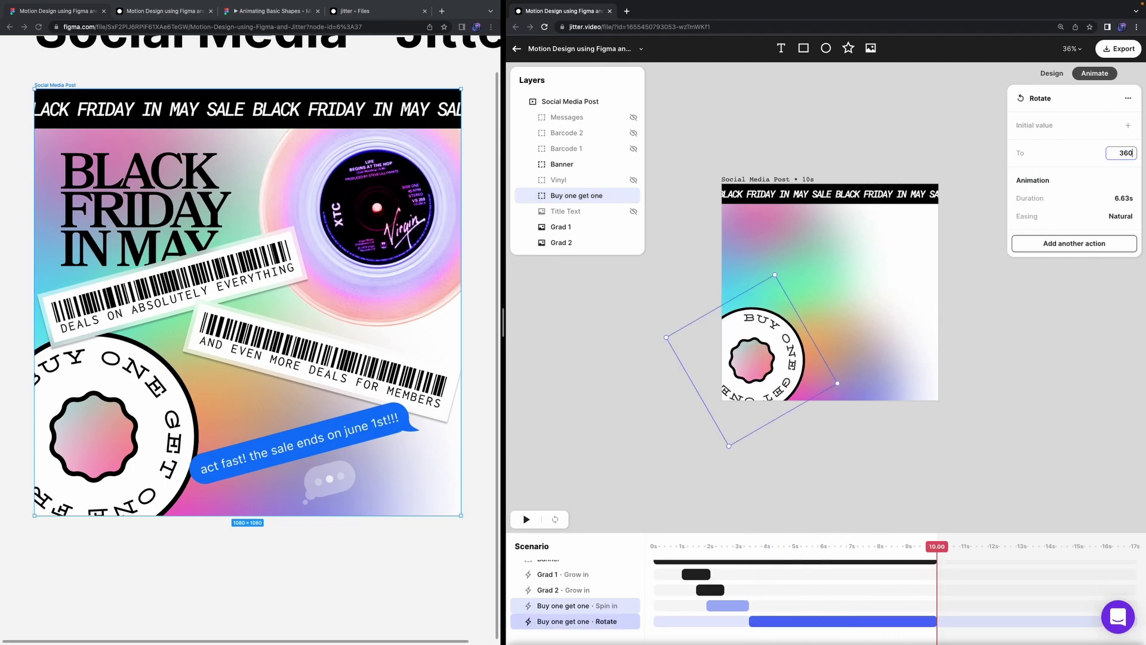
pyautogui.press('Return')
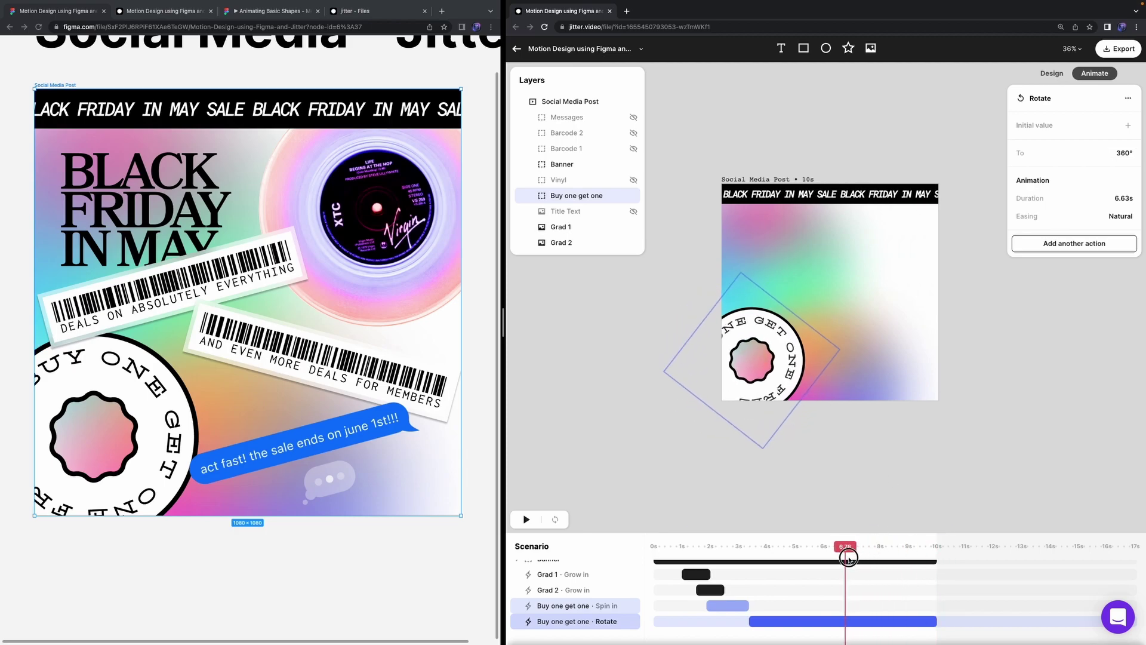
pyautogui.click(1114, 153)
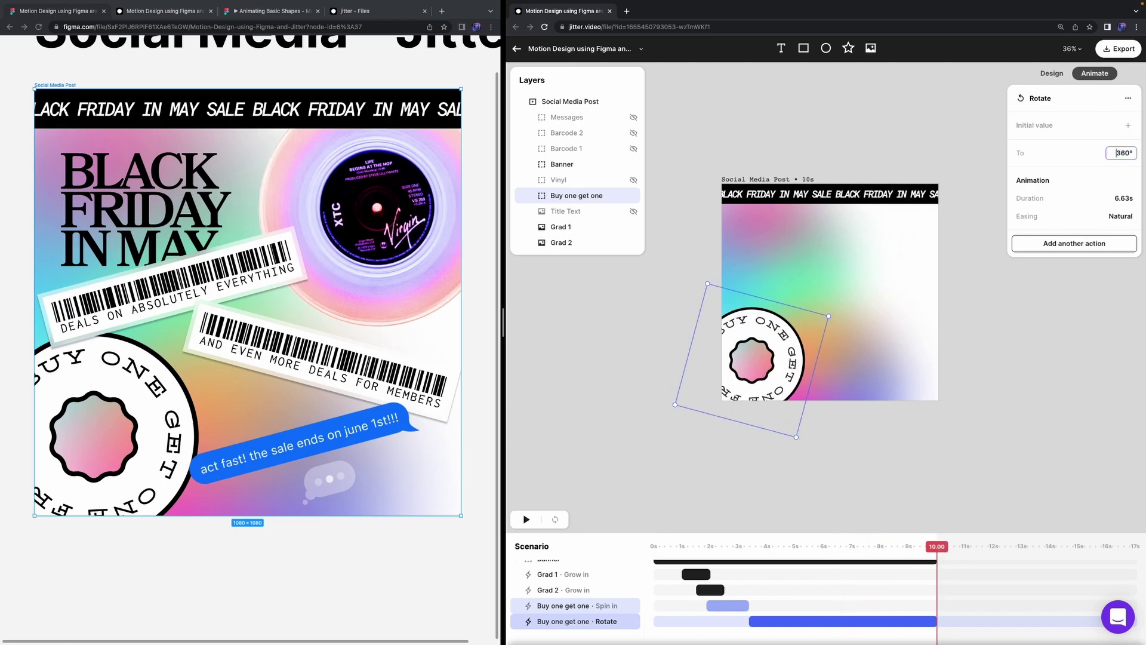
# Step: Preview how the Buy one get one group moves from its Spin in into its Rotate animation
pyautogui.moveTo(946, 544); pyautogui.dragTo(716, 593)
pyautogui.click(775, 479)
pyautogui.press('space')
pyautogui.press('space')
# Step: Set the Buy one get one group's Spin in direction to counterclockwise and replay the animation
pyautogui.moveTo(775, 544); pyautogui.dragTo(740, 558)
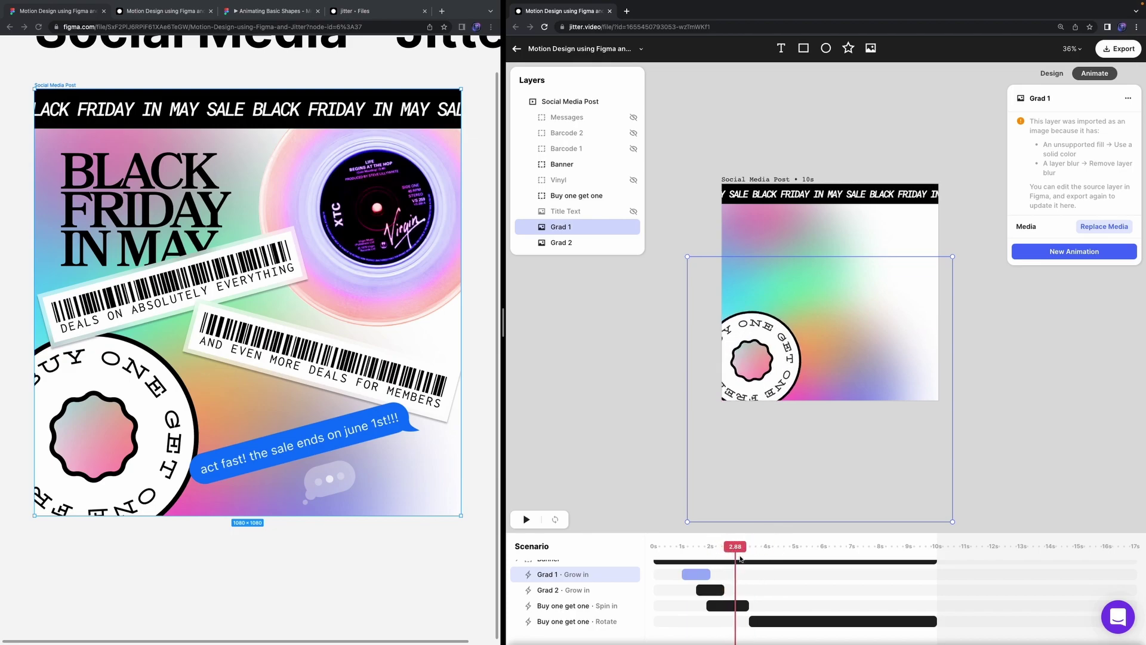
pyautogui.click(723, 609)
pyautogui.press('space')
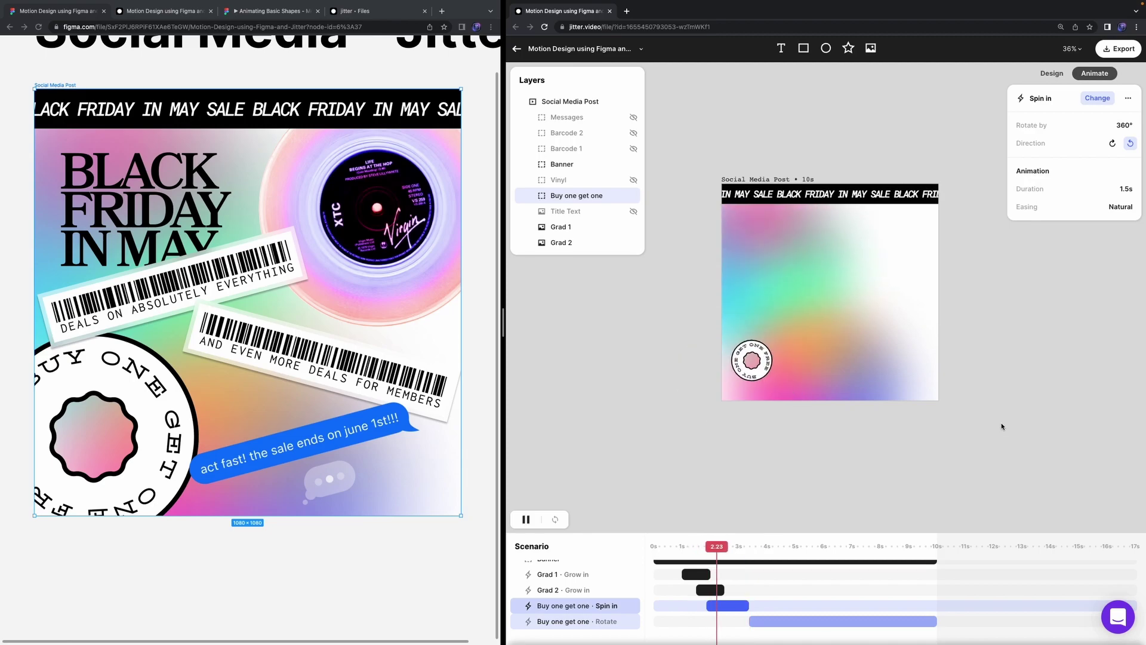
# Step: Replay the badge's movement and set the Buy one get one group's Rotate animation to 360°
pyautogui.click(692, 516)
pyautogui.click(660, 523)
pyautogui.press('space')
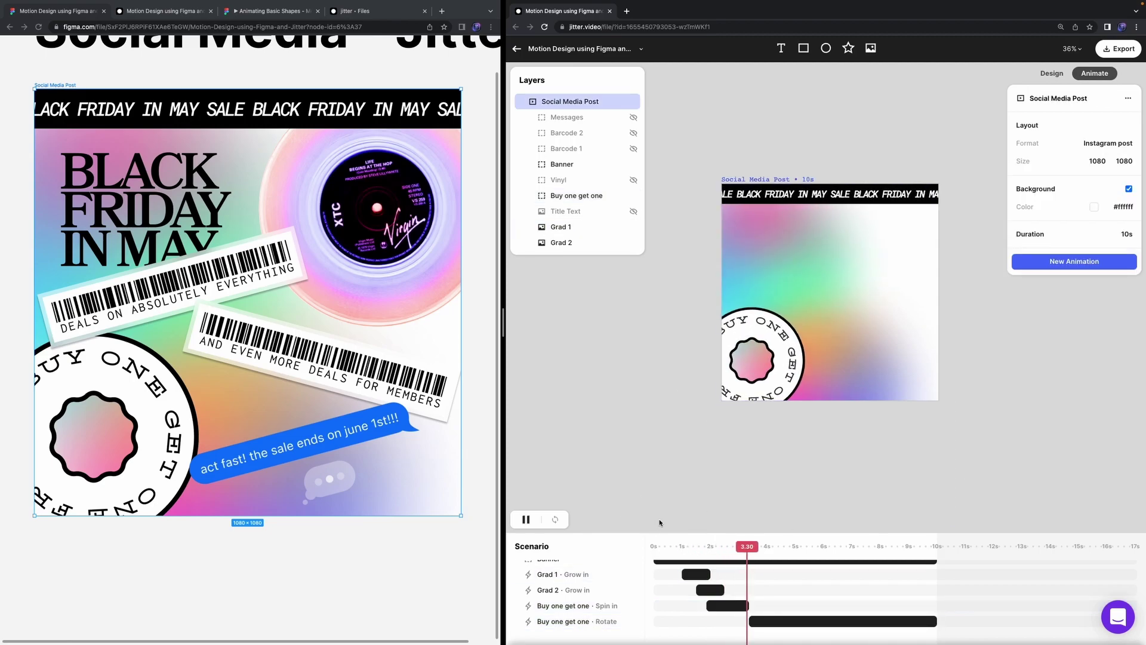
pyautogui.press('space')
pyautogui.click(822, 621)
pyautogui.write('360')
pyautogui.press('Return')
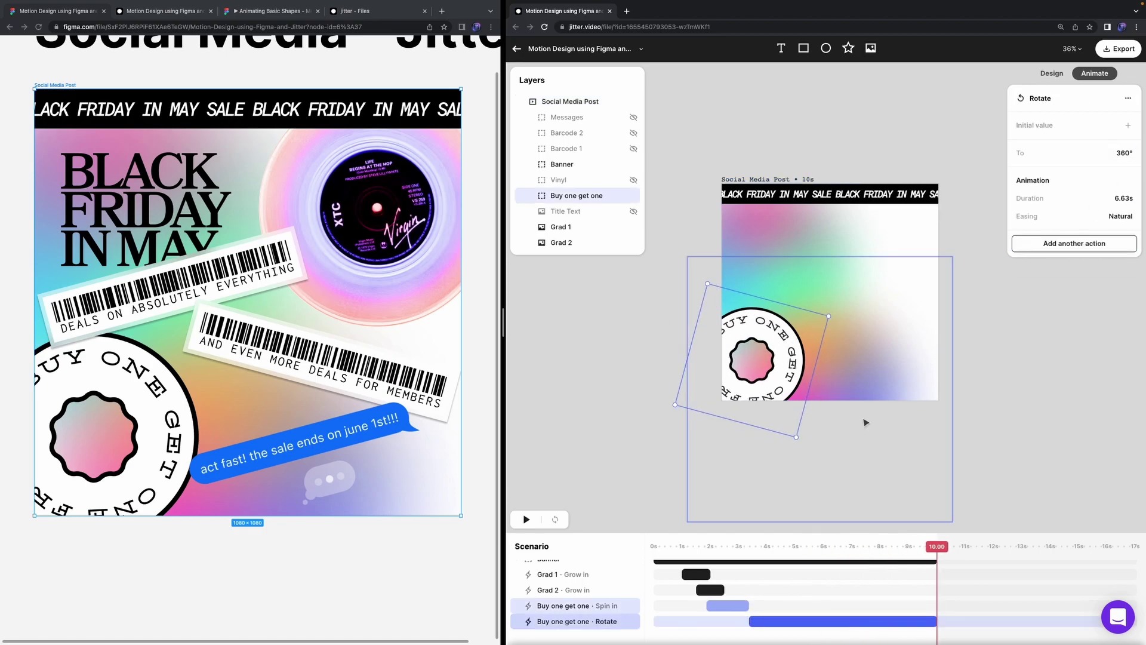
# Step: Set the Buy one get one group's Spin in direction to clockwise and replay how it runs into the Rotate animation
pyautogui.click(724, 605)
pyautogui.click(1112, 143)
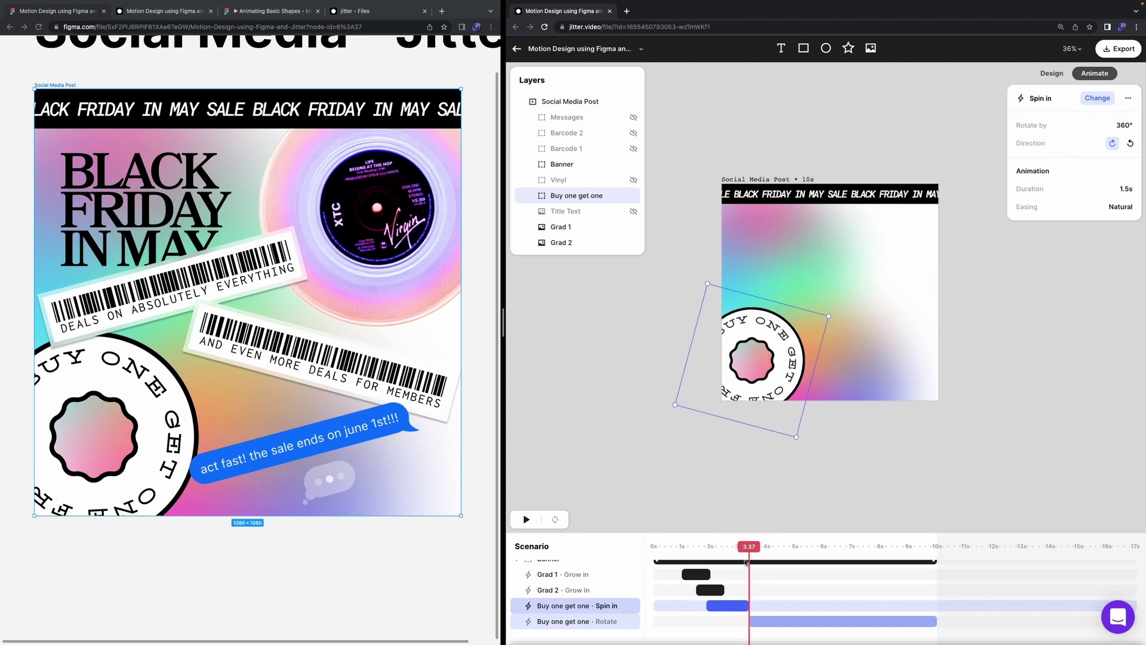
pyautogui.moveTo(746, 563); pyautogui.dragTo(691, 562)
pyautogui.click(690, 506)
pyautogui.press('space')
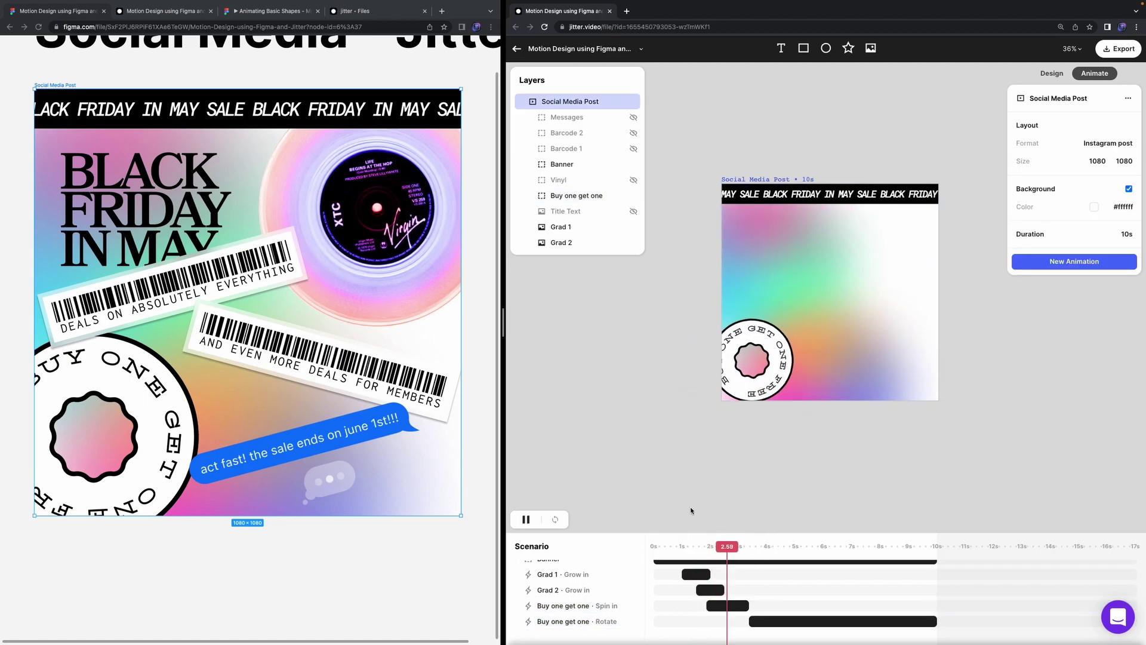
pyautogui.press('space')
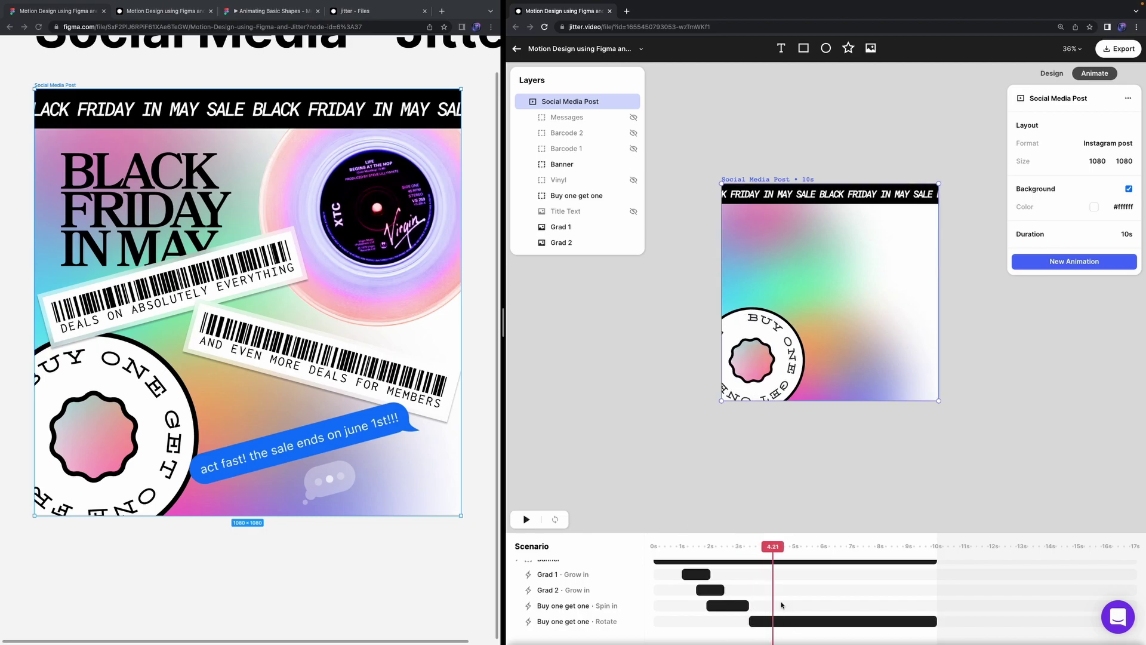
# Step: Extend the Buy one get one Rotate animation to start at 3.25s, lasting 6.75s and slightly overlapping the Spin in, and preview it
pyautogui.click(751, 621)
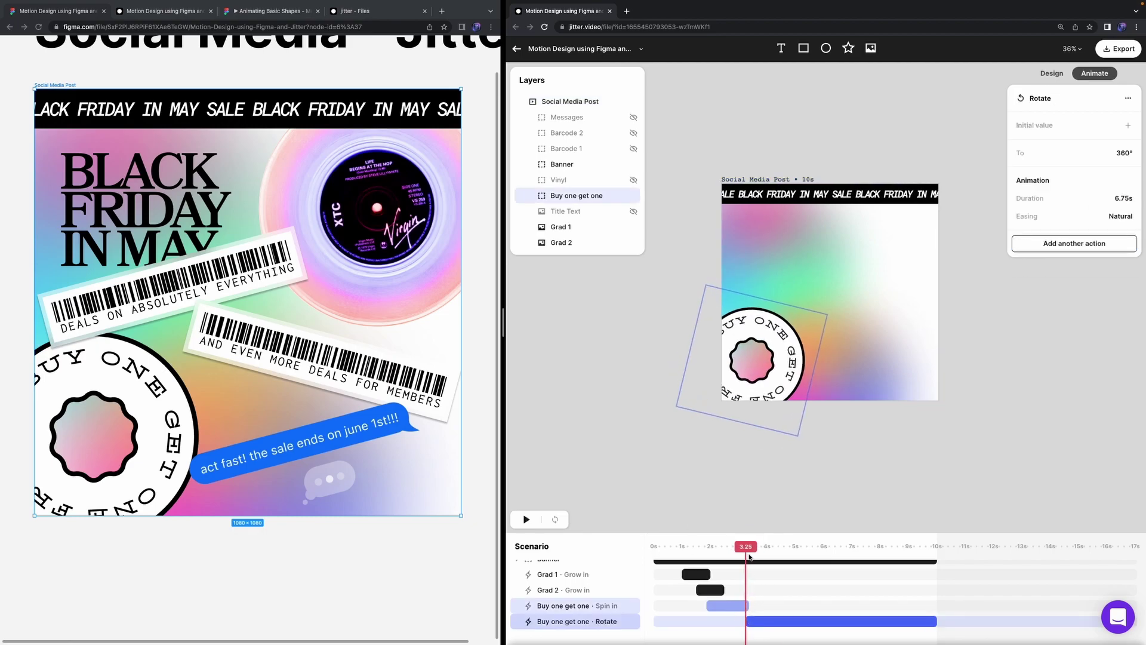
pyautogui.moveTo(749, 556); pyautogui.dragTo(716, 554)
pyautogui.click(653, 496)
pyautogui.press('space')
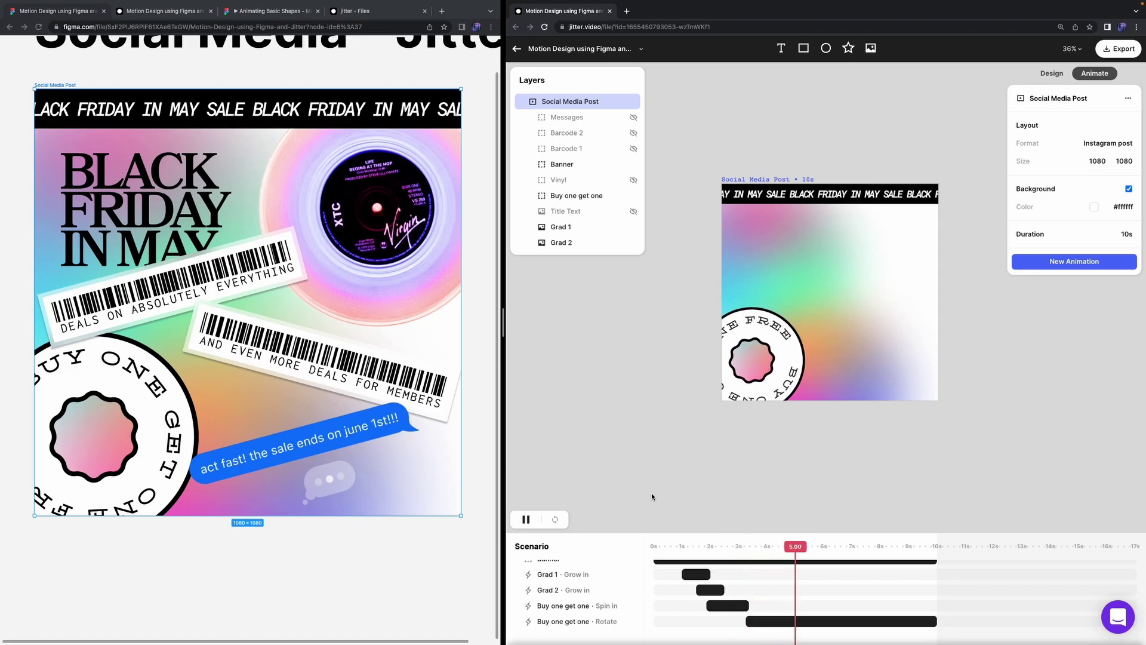
# Step: Set the Buy one get one group's Rotate animation to 180° and replay it from the Spin in
pyautogui.click(871, 618)
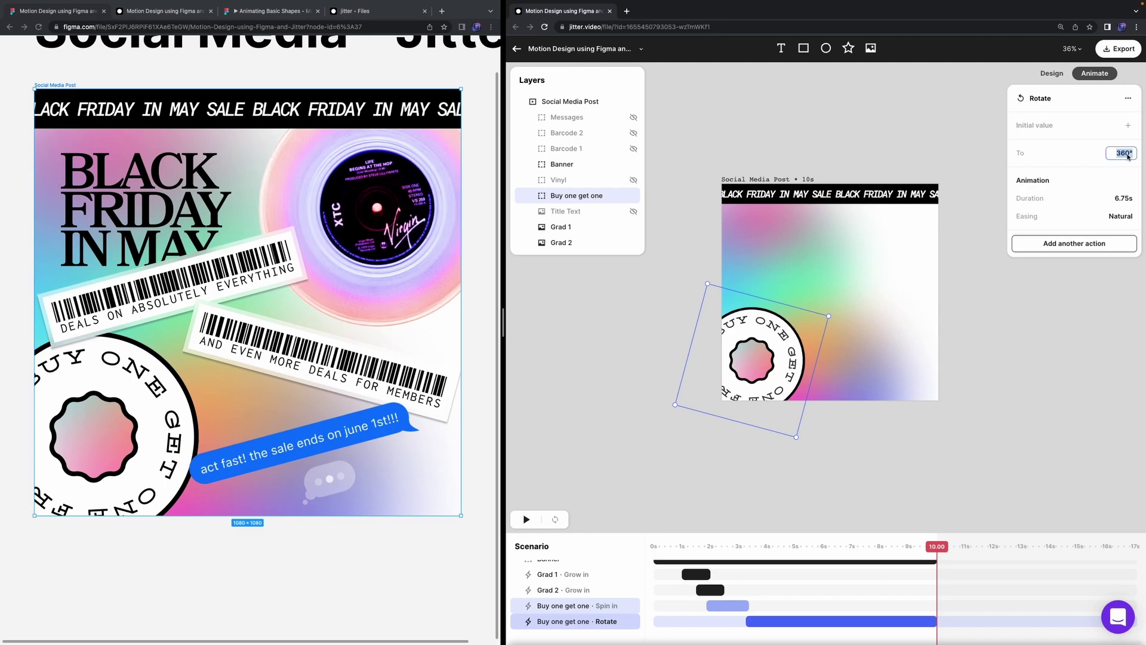
pyautogui.moveTo(933, 545); pyautogui.dragTo(716, 533)
pyautogui.press('space')
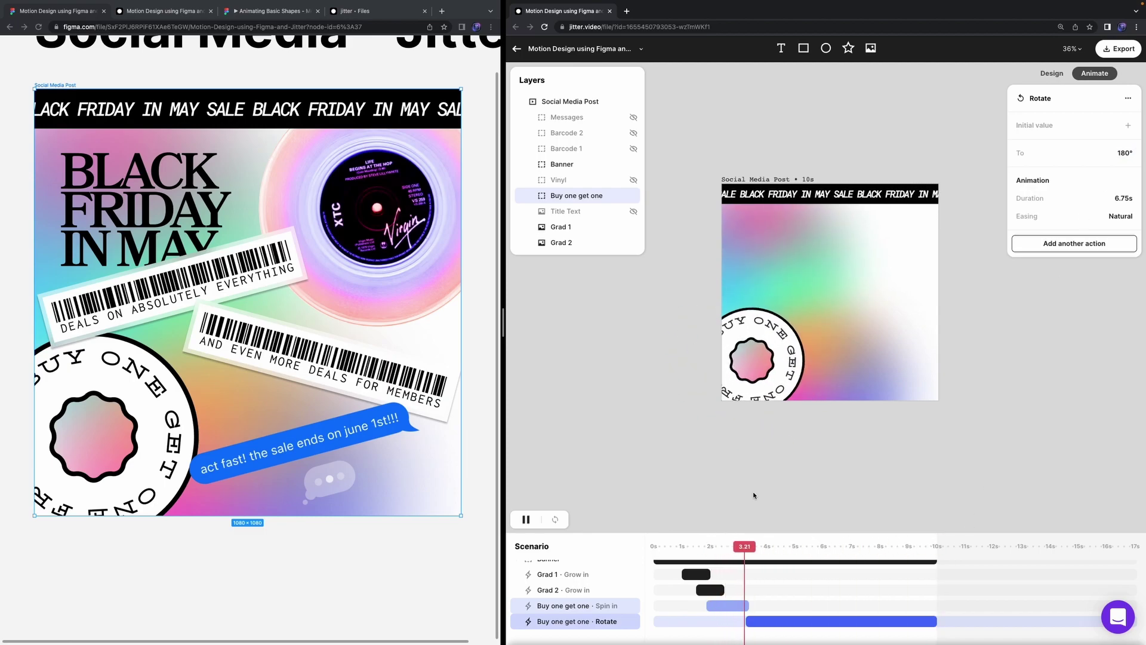
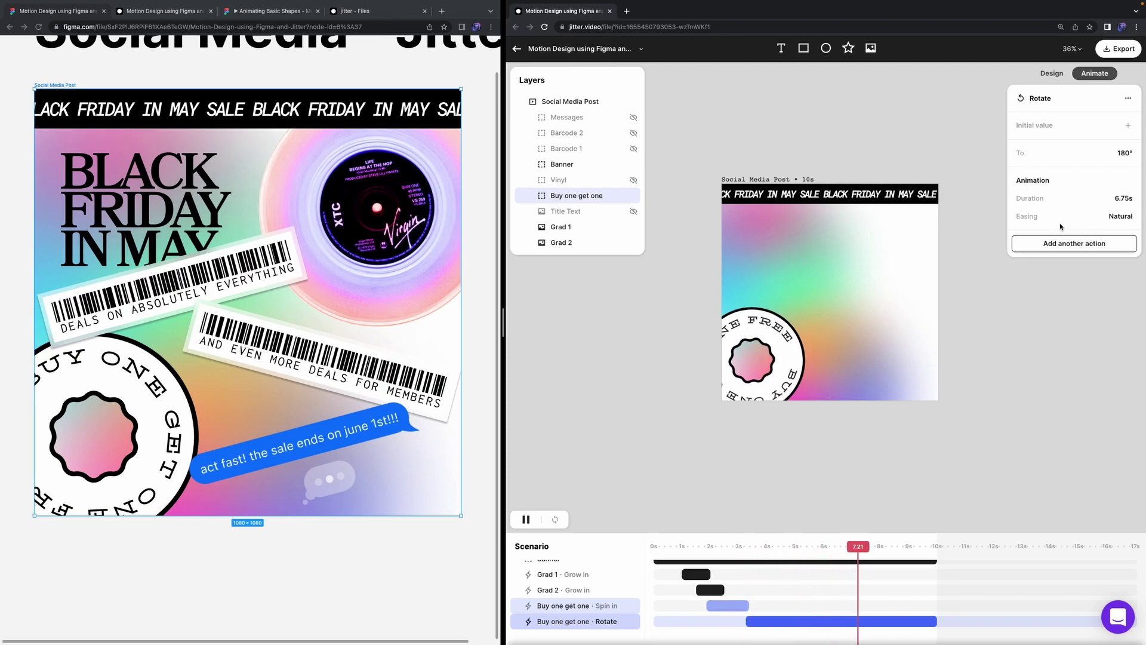
# Step: Set the easing of the Buy one get one Rotate animation to None and watch the playback
pyautogui.click(1113, 217)
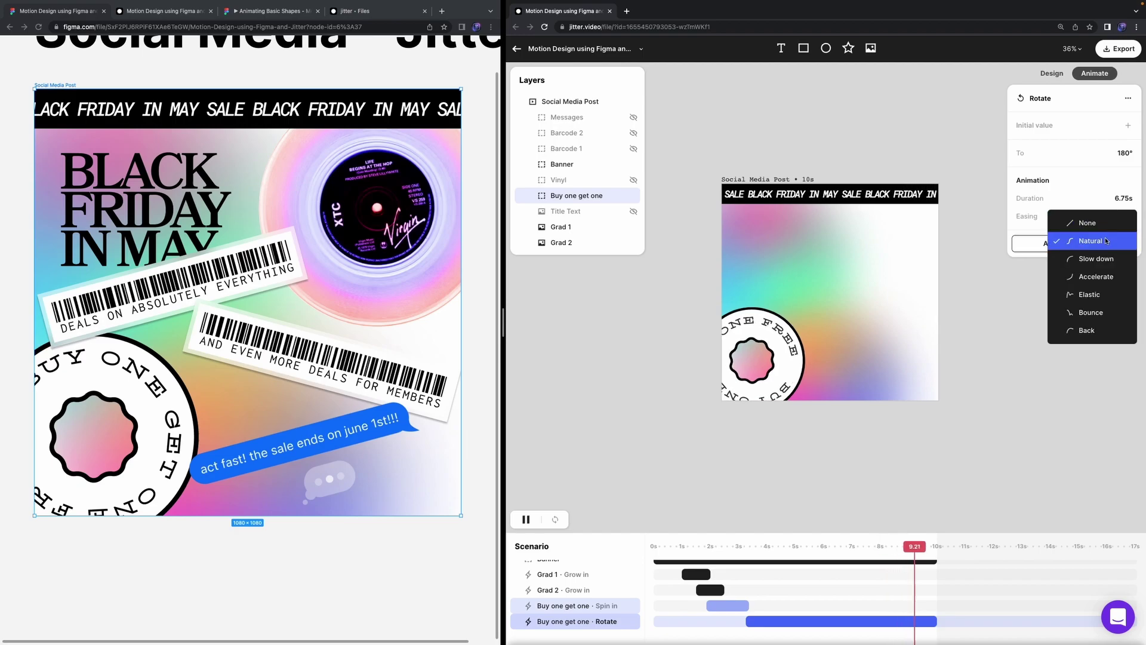
pyautogui.click(1093, 223)
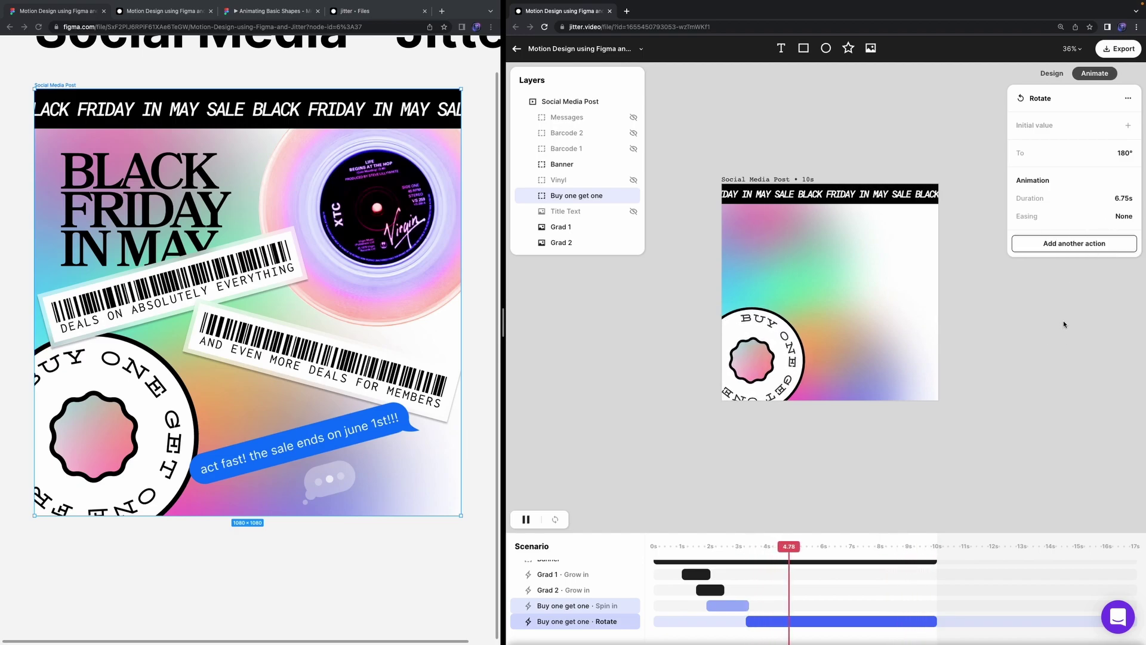
pyautogui.click(1127, 153)
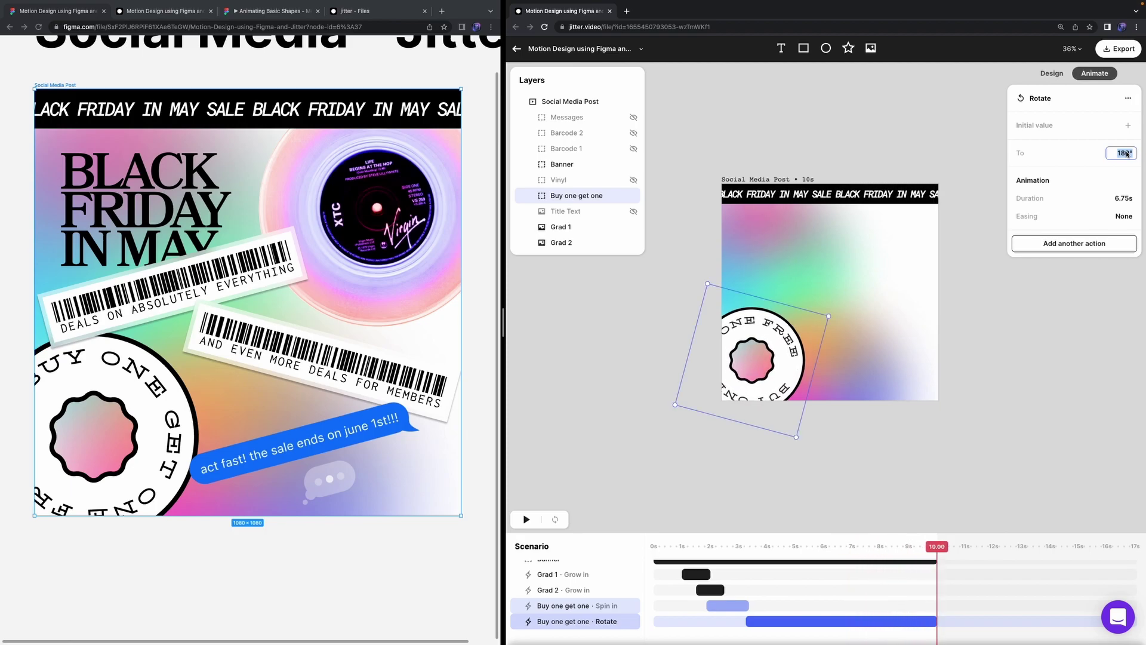
pyautogui.click(981, 465)
# Step: Show the Title Text layer and give it a downward Mask Reveal in animation starting at 0.99s with Zoom content off
pyautogui.moveTo(940, 550); pyautogui.dragTo(523, 480)
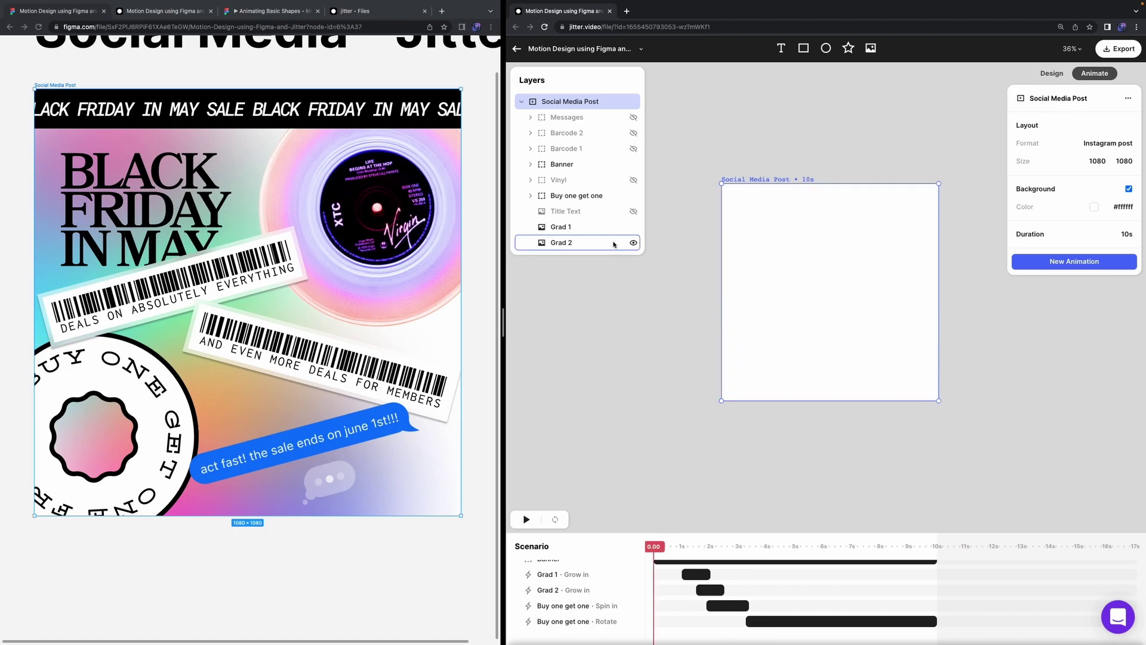
pyautogui.click(633, 211)
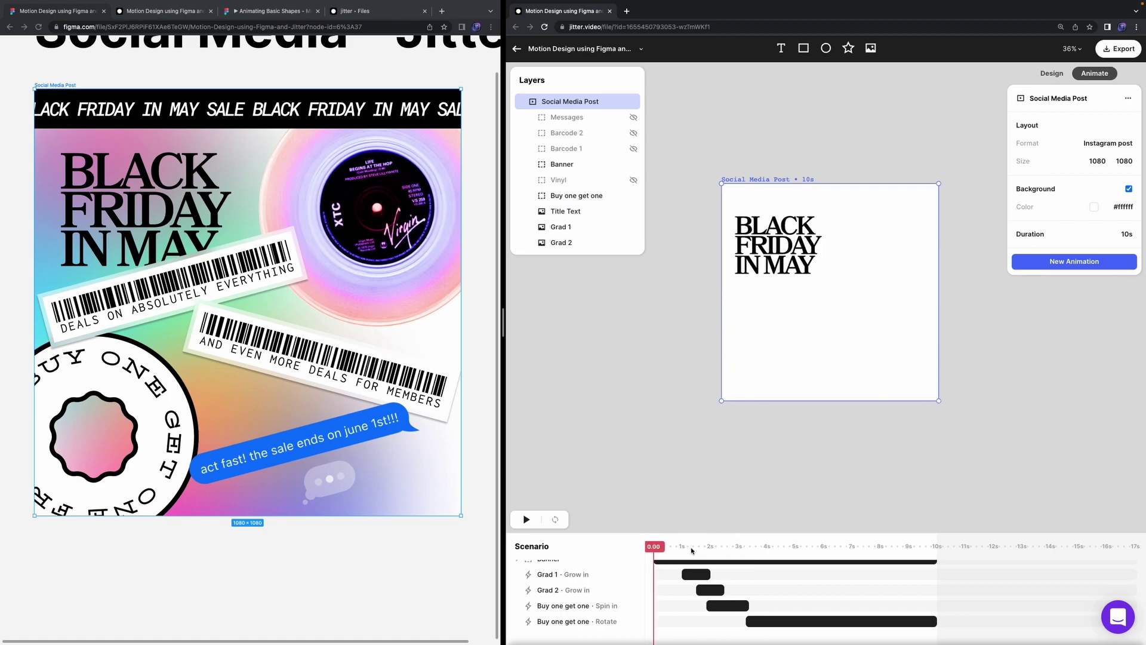
pyautogui.click(772, 252)
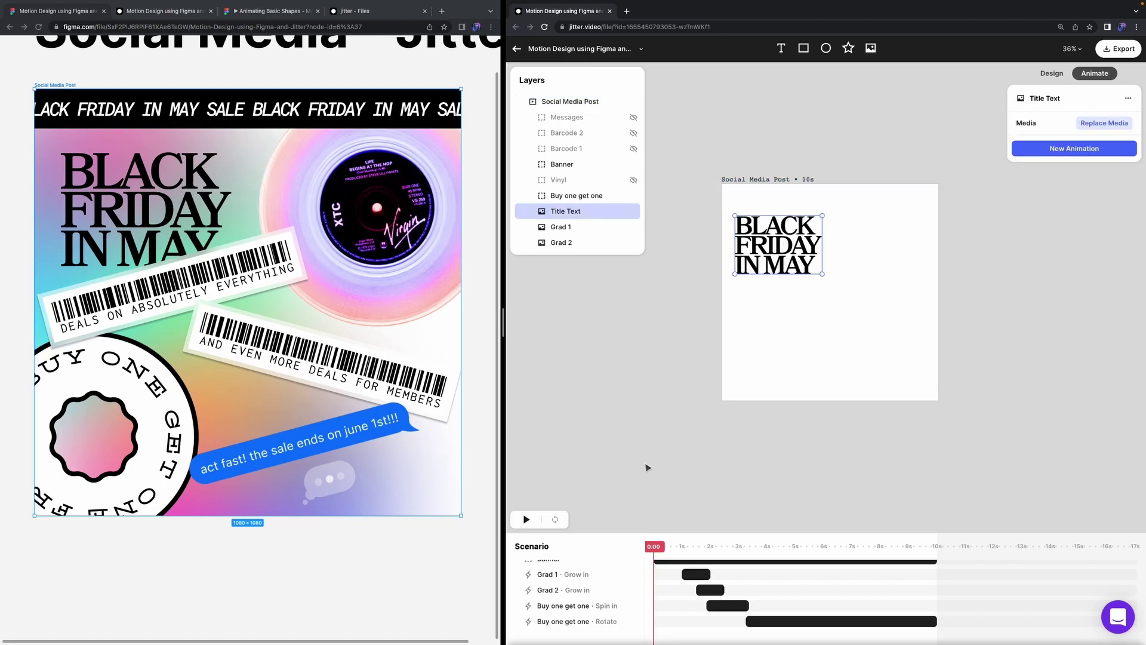
pyautogui.moveTo(648, 543); pyautogui.dragTo(682, 551)
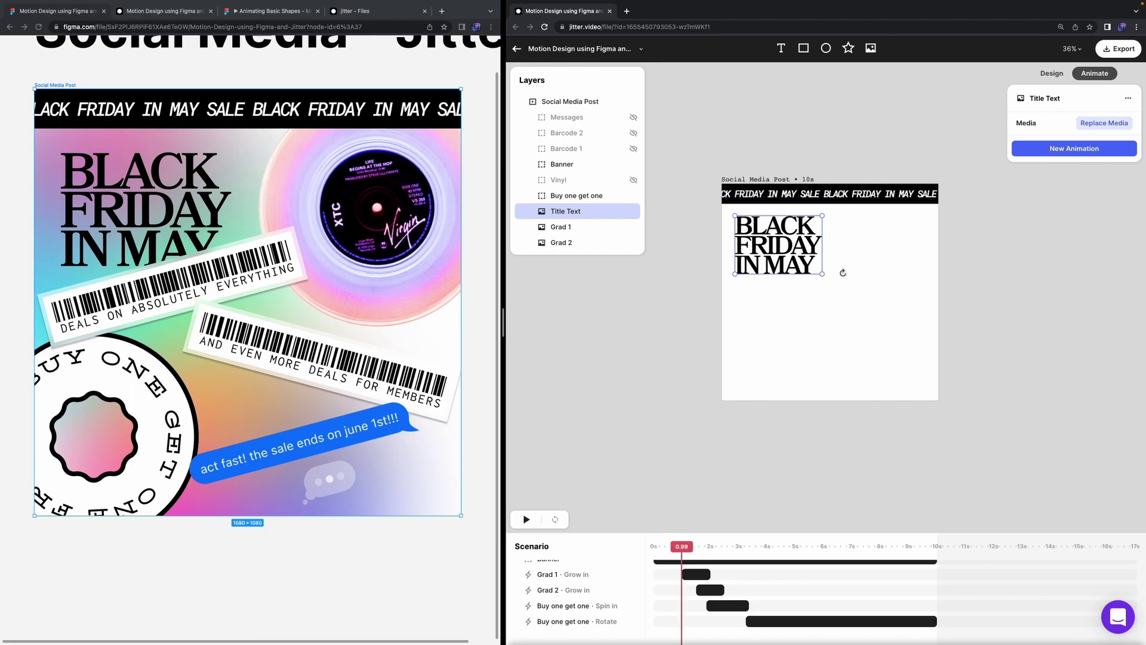
pyautogui.click(1062, 155)
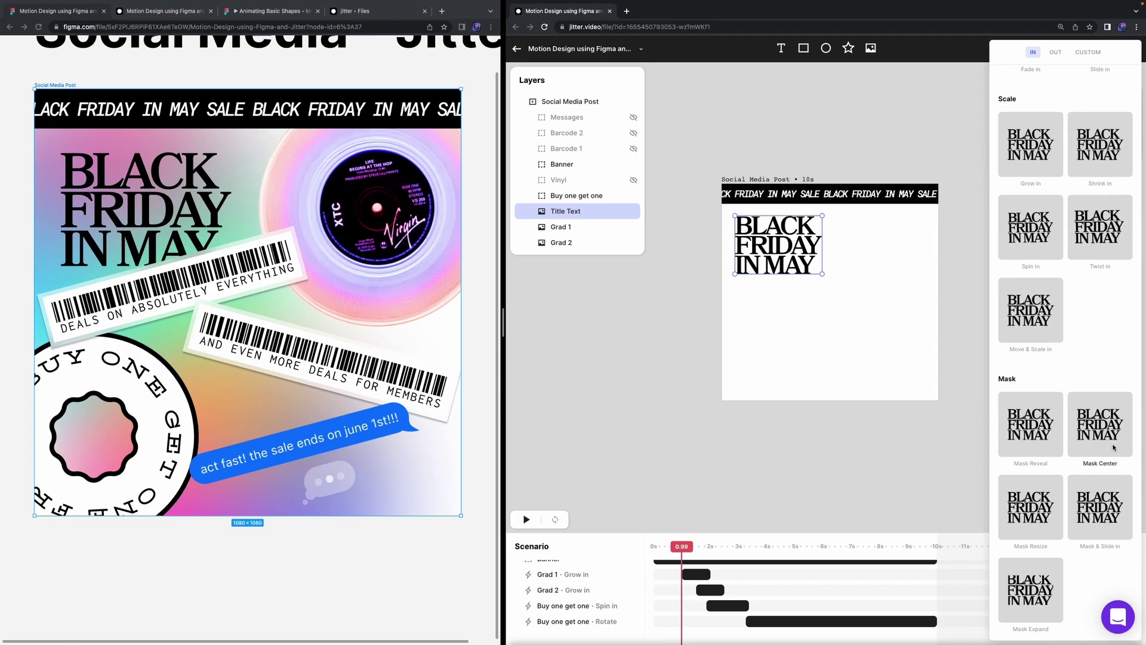
pyautogui.click(1034, 440)
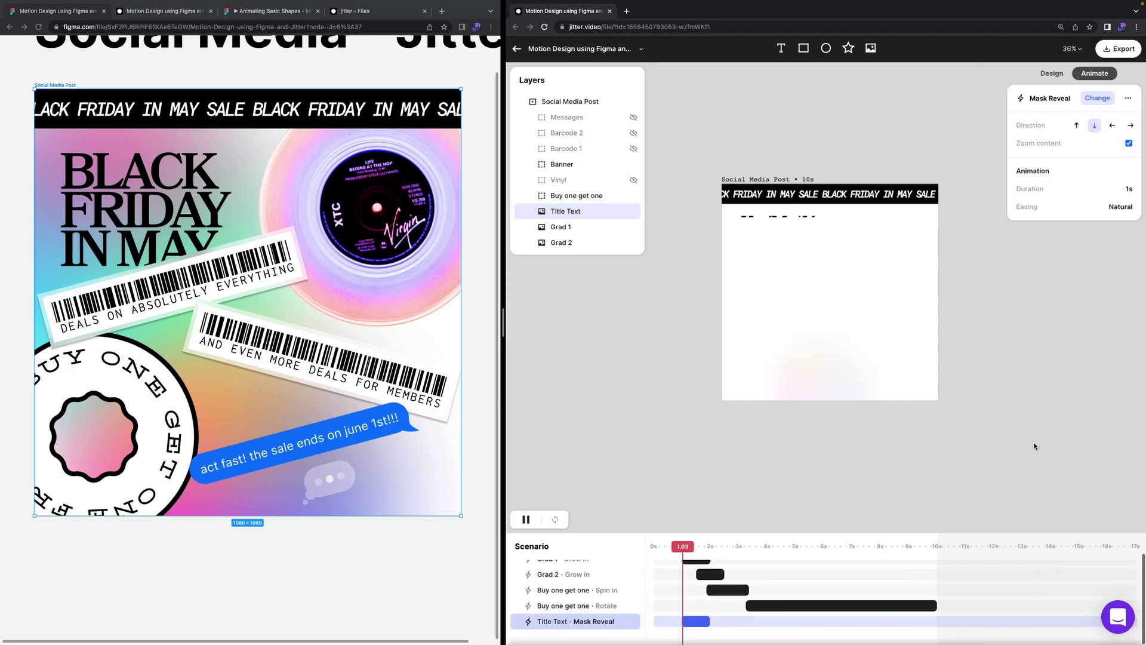
pyautogui.click(1129, 143)
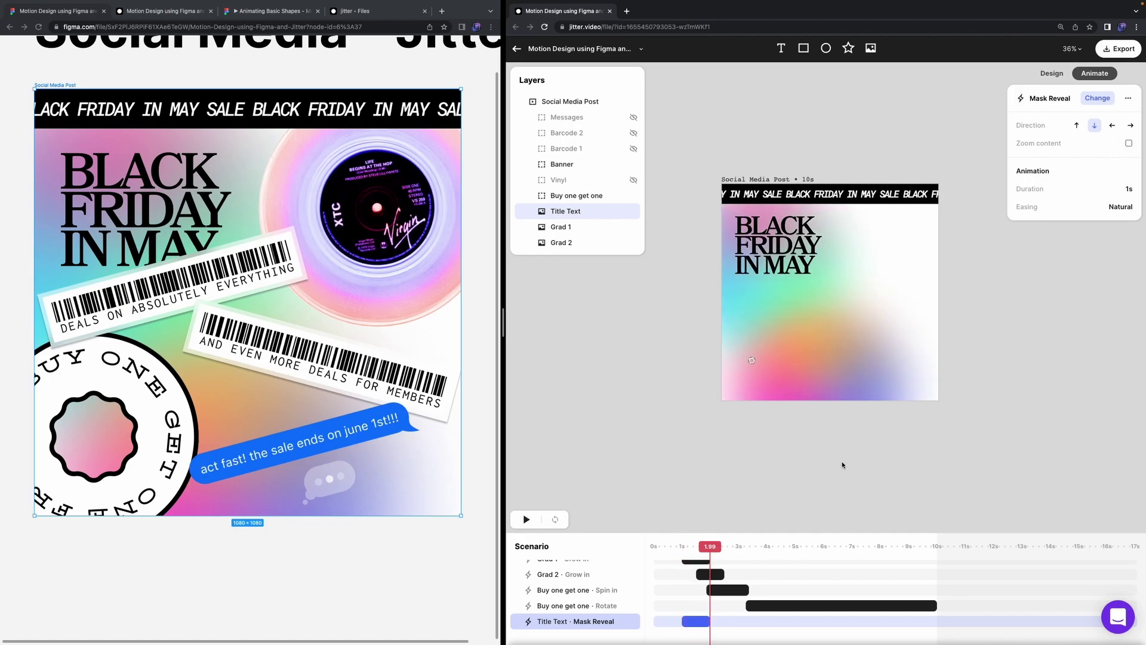
# Step: Lengthen the Title Text's Mask Reveal to 2.26s and preview it from the beginning of the timeline
pyautogui.moveTo(704, 623); pyautogui.dragTo(742, 622)
pyautogui.moveTo(743, 553); pyautogui.dragTo(614, 559)
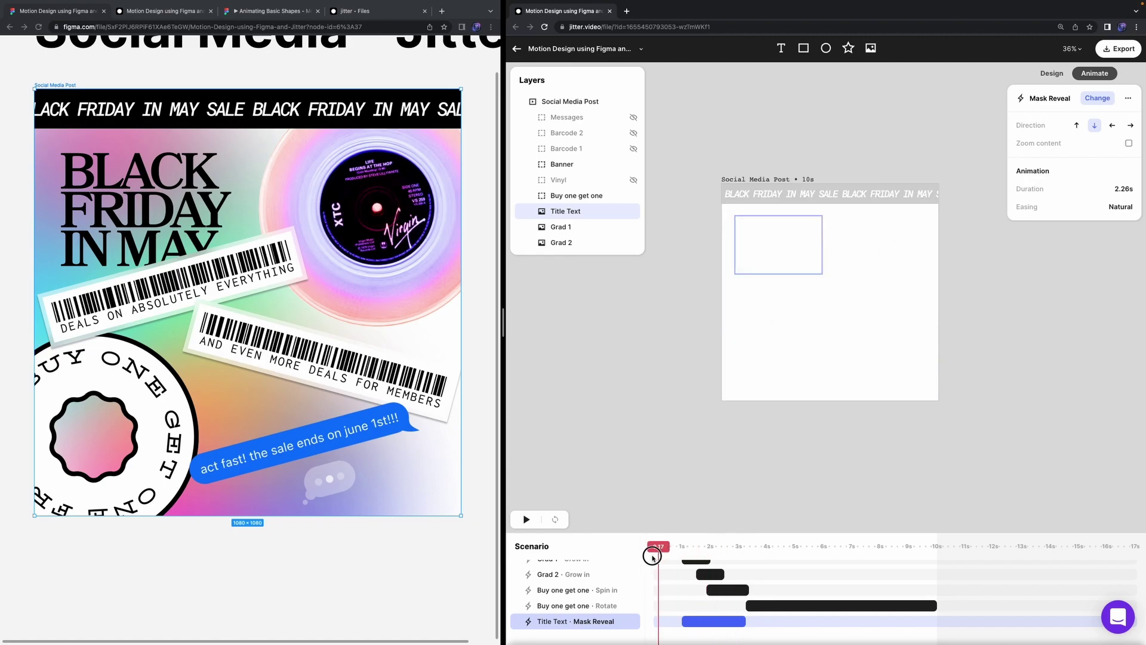
pyautogui.press('space')
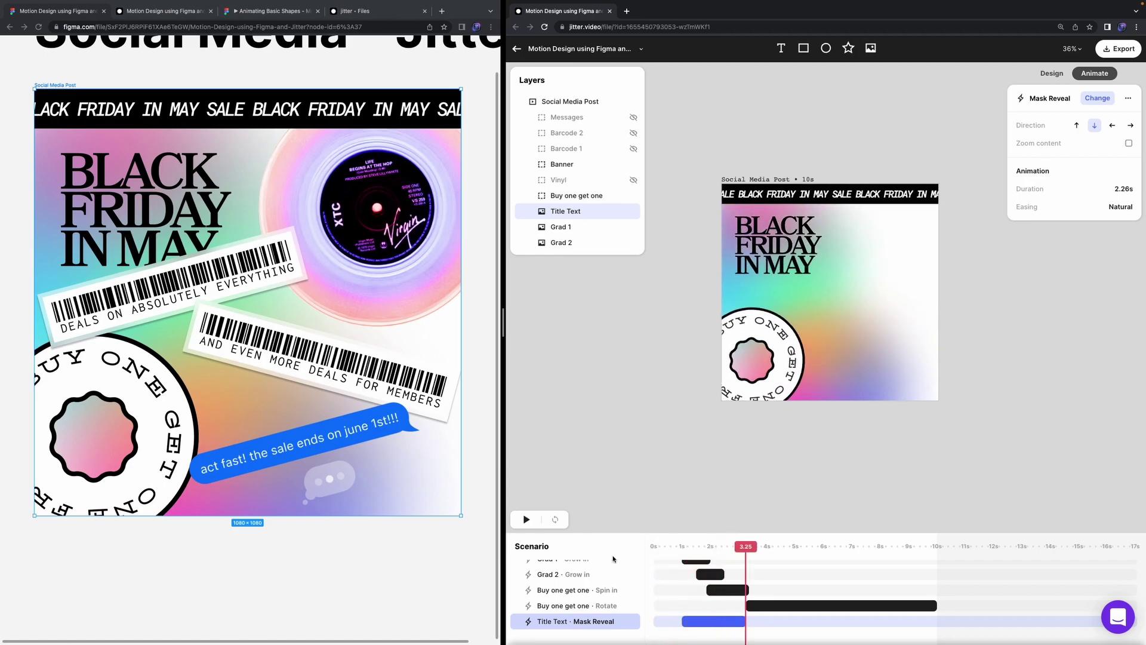
# Step: Delay the start of the Title Text's Mask Reveal to 1.50s, giving it a 1.75s duration, and preview the result
pyautogui.moveTo(683, 622); pyautogui.dragTo(697, 621)
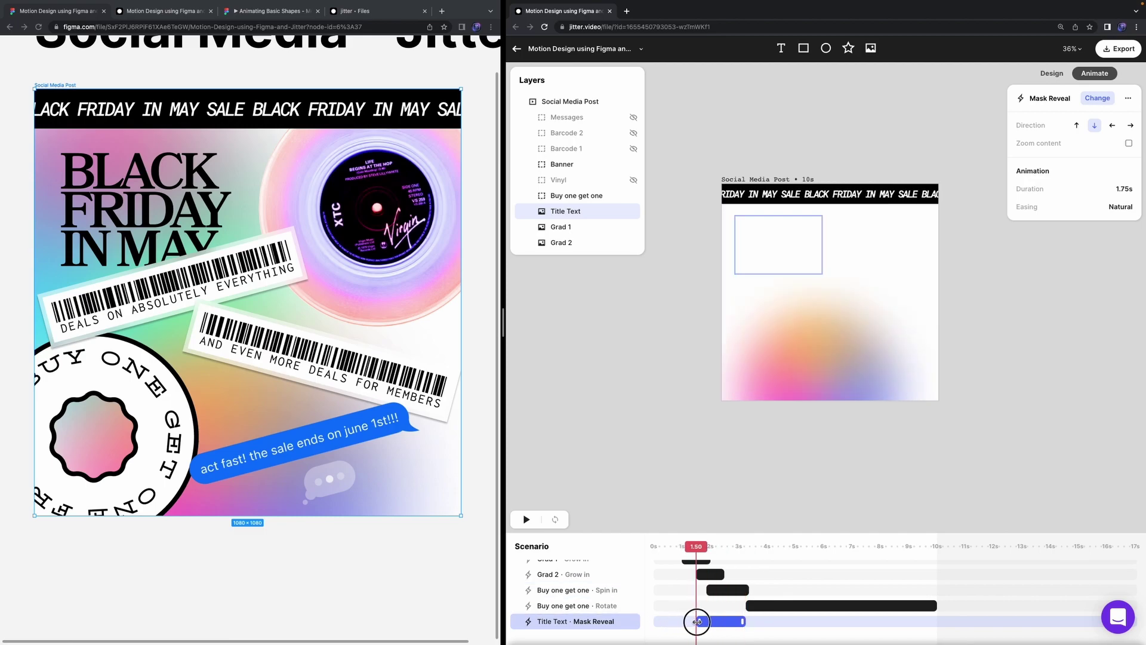
pyautogui.moveTo(700, 547)
pyautogui.mouseDown()
pyautogui.moveTo(681, 547)
pyautogui.moveTo(694, 547)
pyautogui.mouseUp()
pyautogui.click(751, 464)
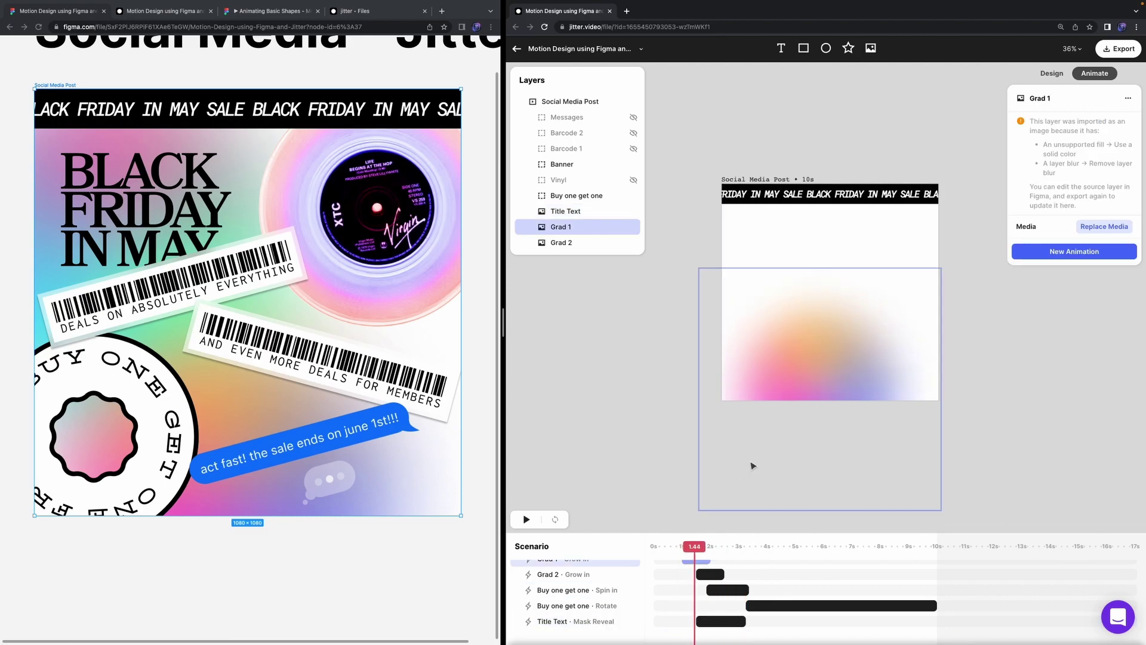
pyautogui.click(625, 436)
pyautogui.press('space')
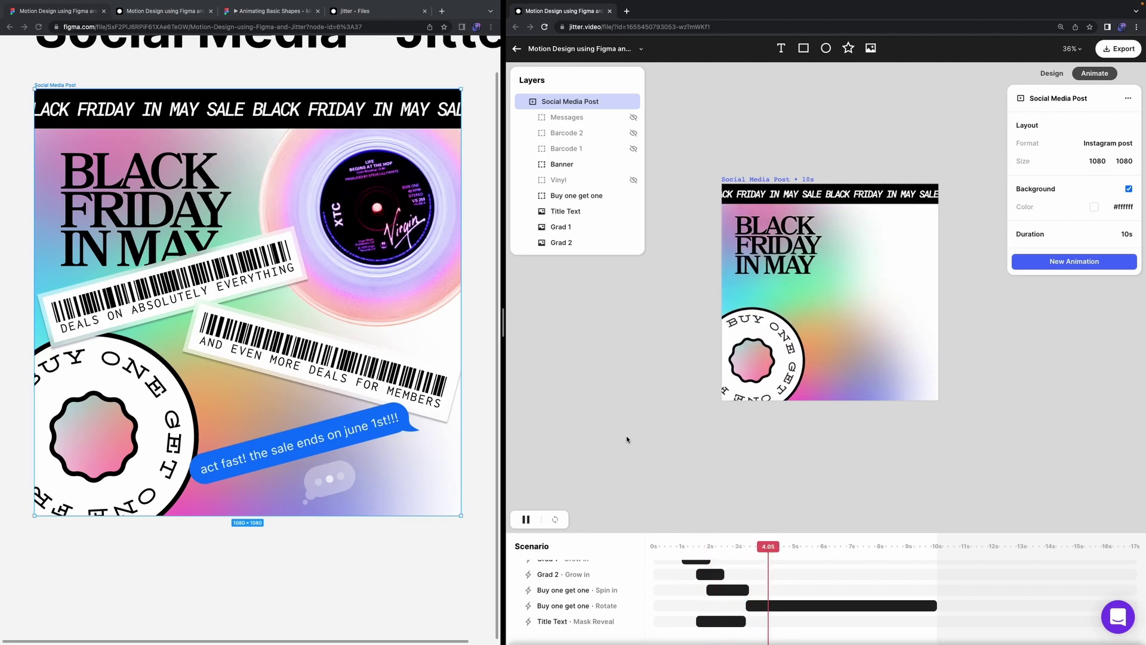
pyautogui.press('space')
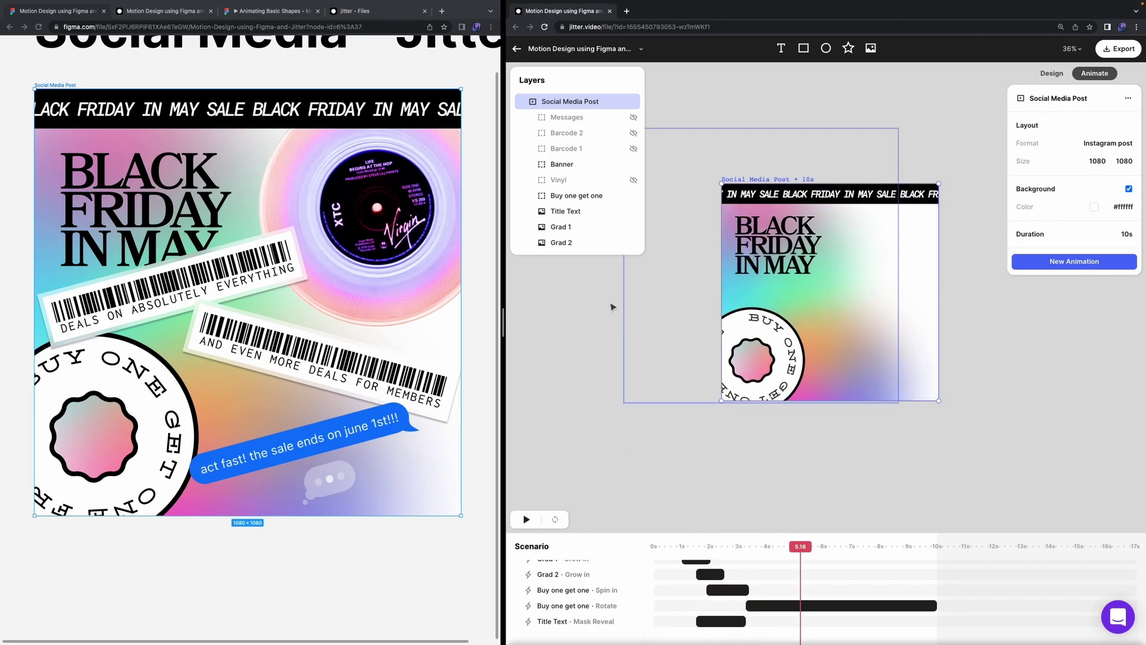
# Step: Show the Vinyl group and give it a Move & Scale in animation starting at 3.48s
pyautogui.click(634, 180)
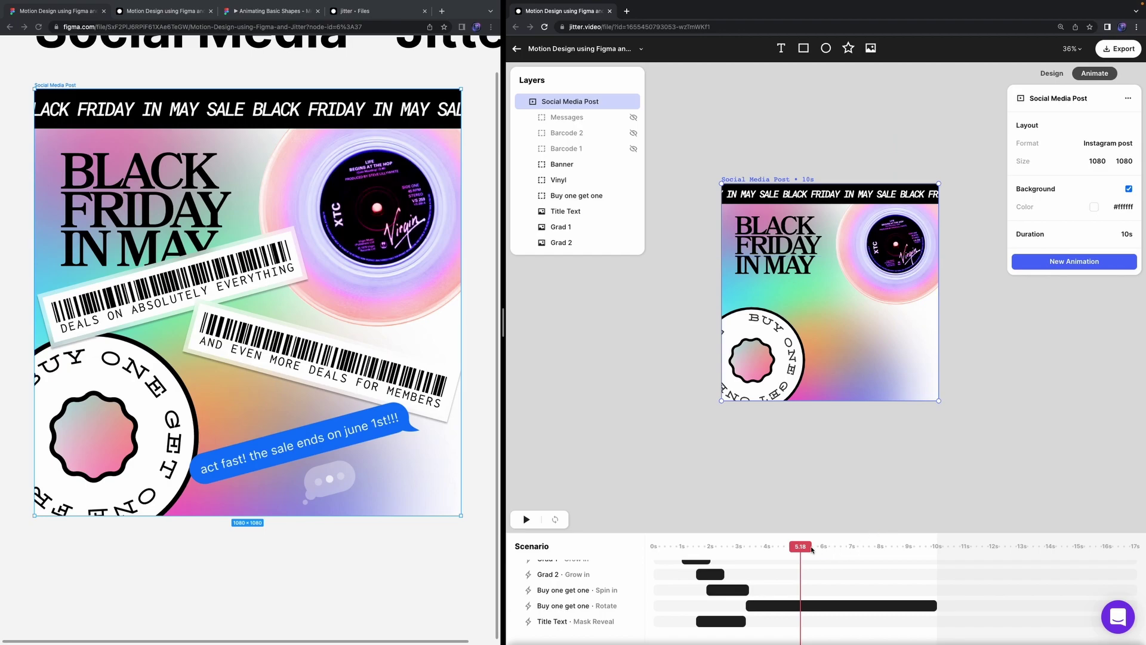
pyautogui.moveTo(803, 547); pyautogui.dragTo(754, 605)
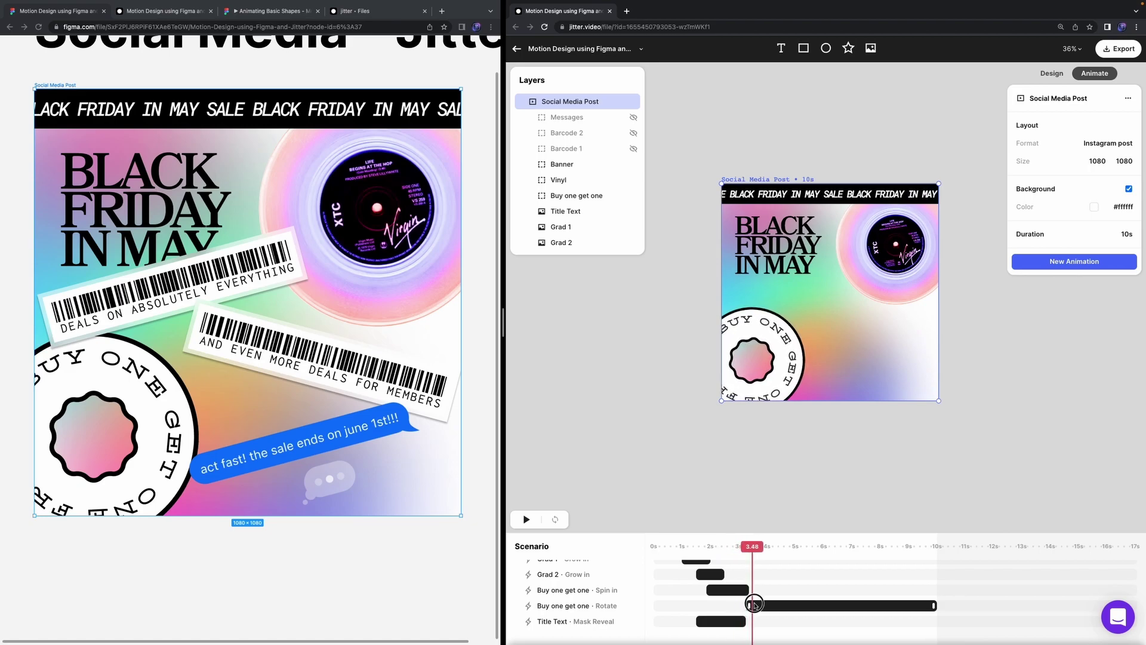
pyautogui.click(1056, 264)
pyautogui.click(558, 180)
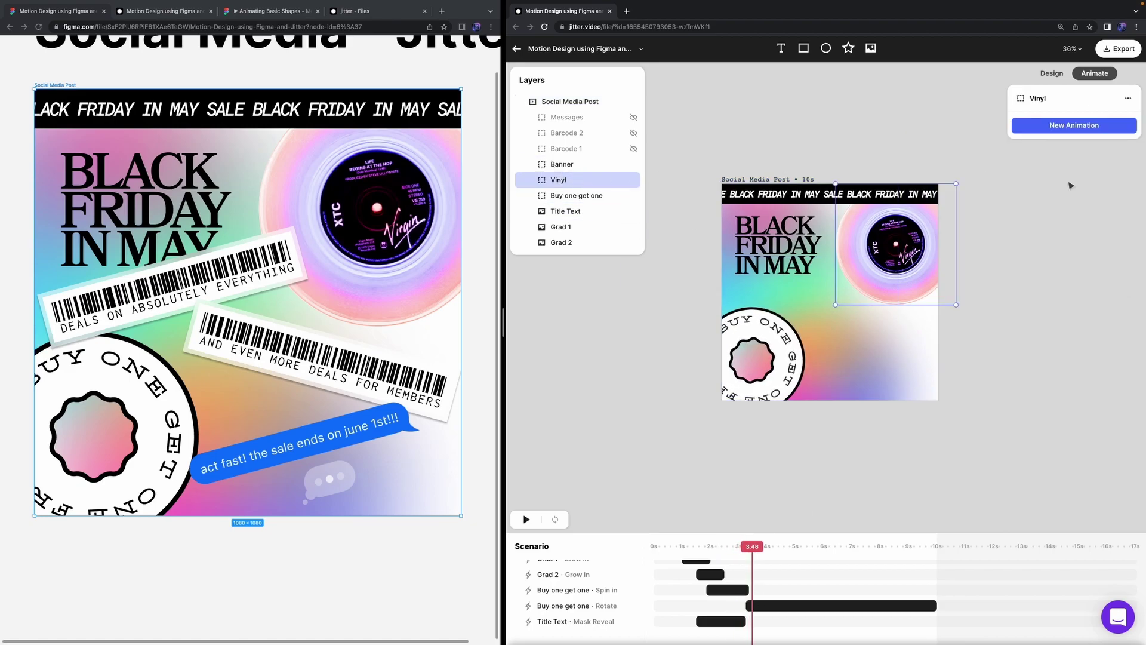
pyautogui.click(1085, 126)
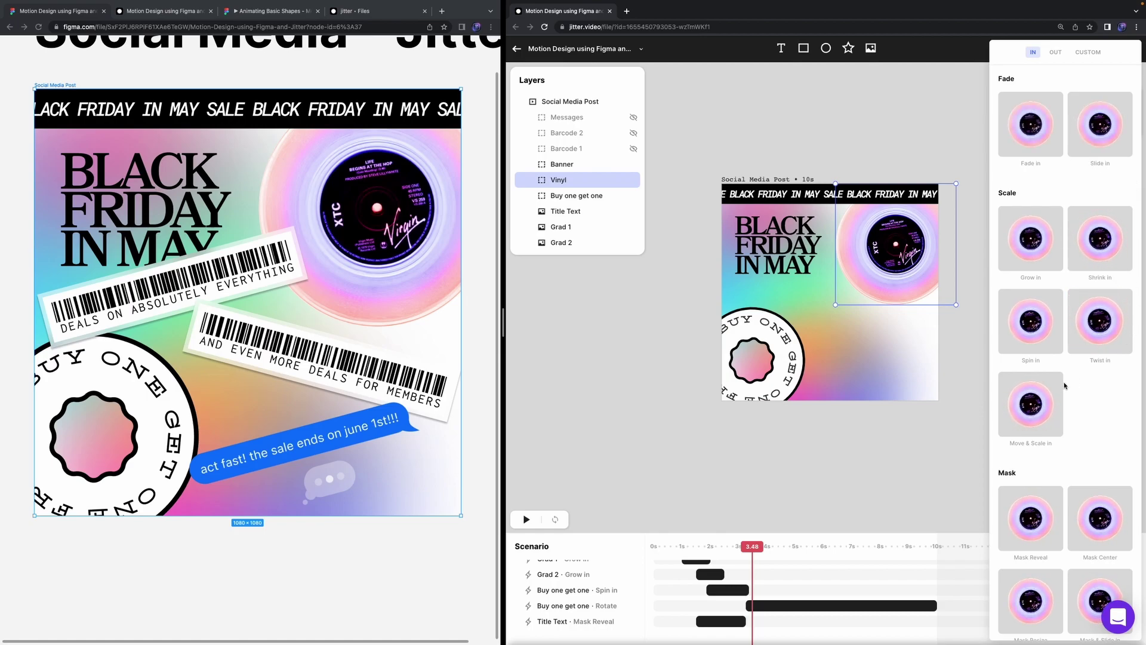
pyautogui.click(1038, 412)
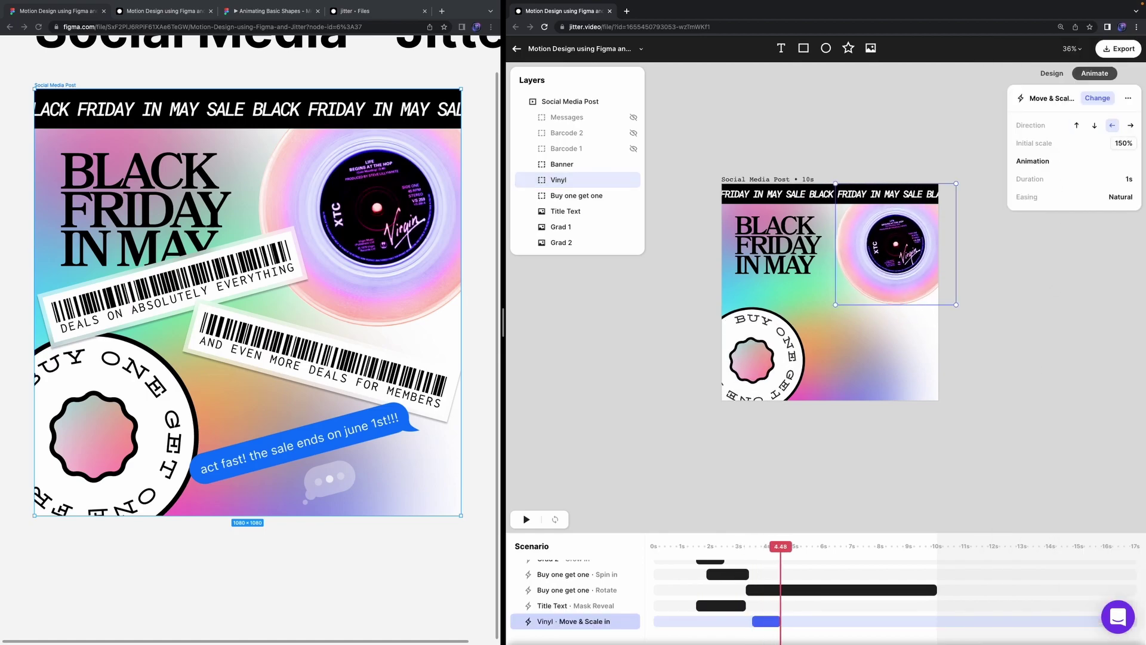
# Step: Preview the Vinyl group's Move & Scale in animation and set its easing to Elastic
pyautogui.click(944, 317)
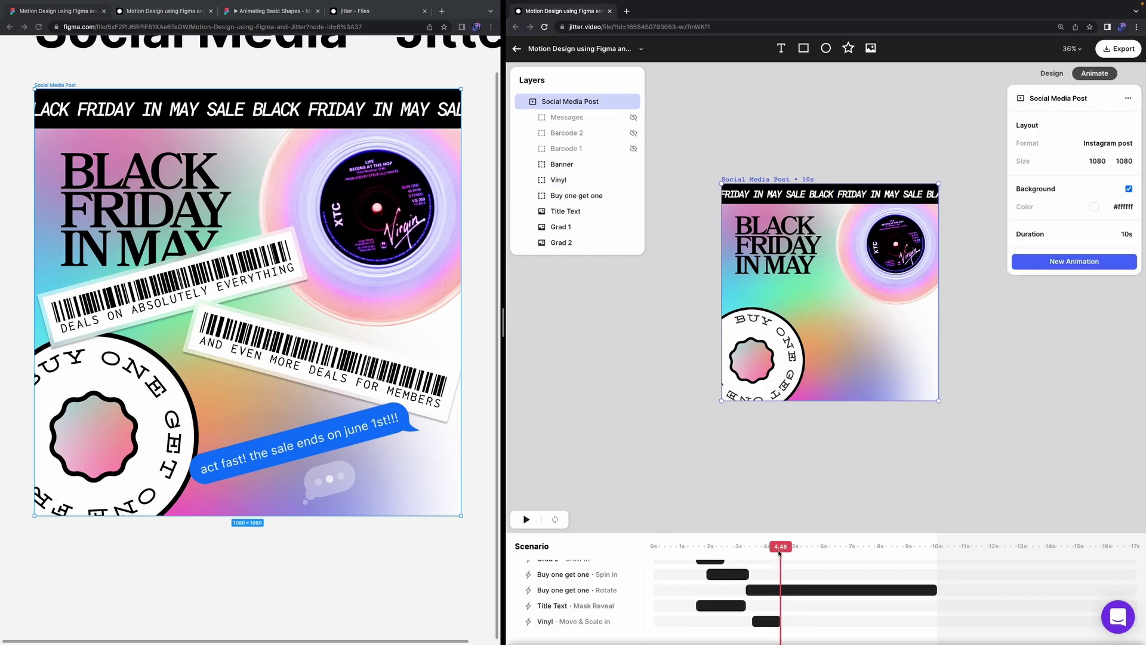
pyautogui.press('space')
pyautogui.click(769, 623)
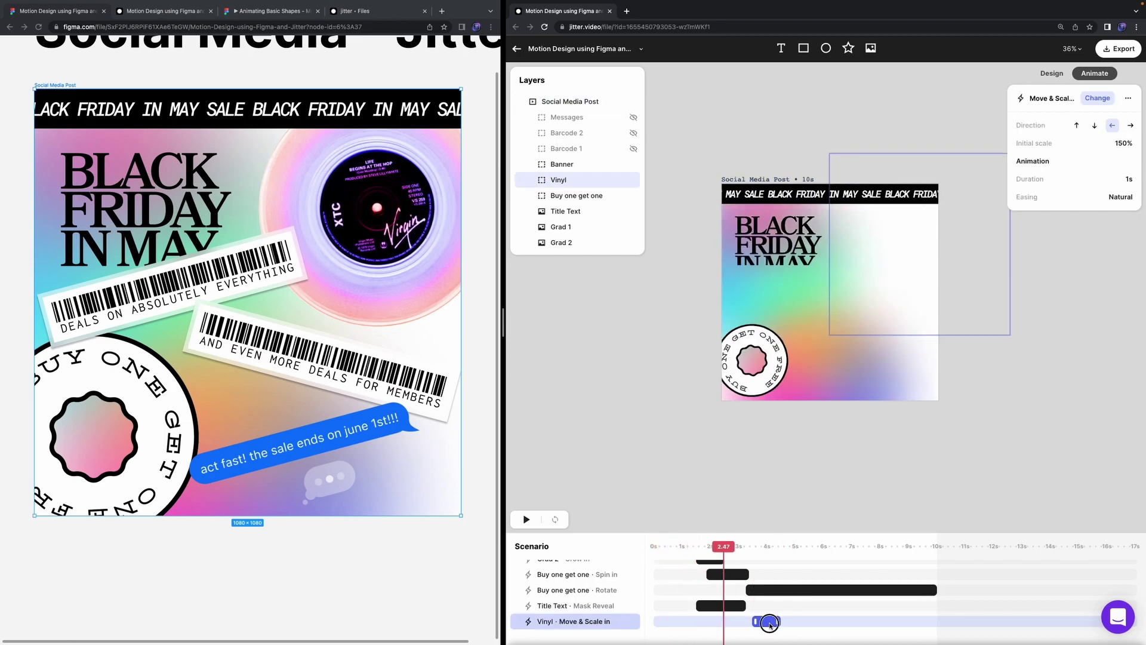
pyautogui.click(1117, 197)
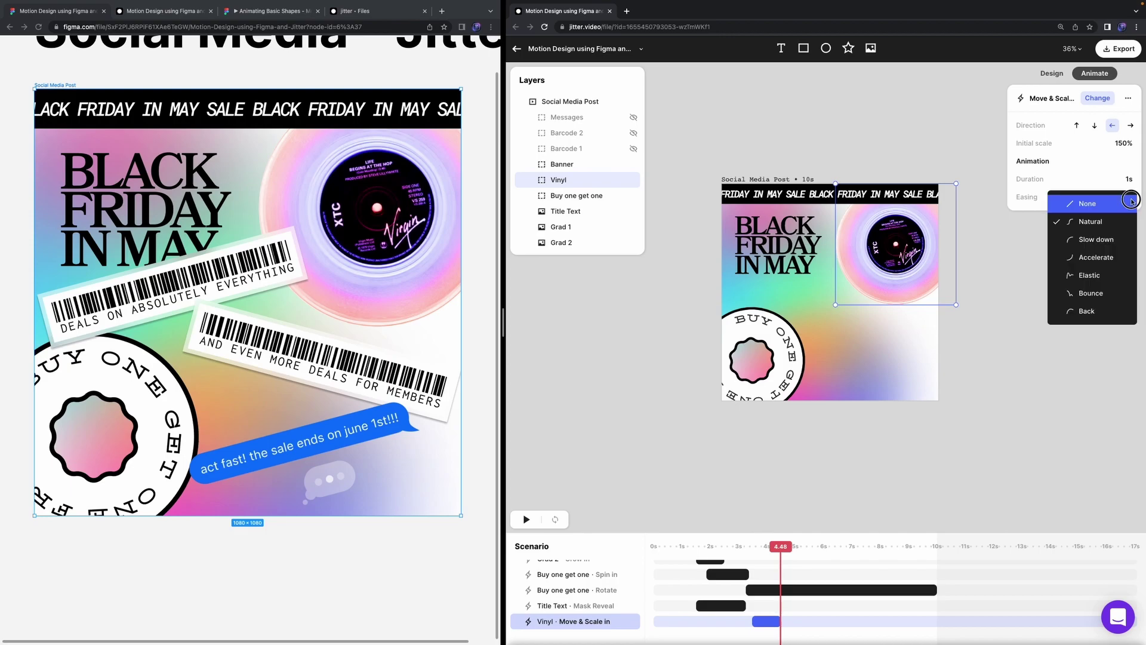
pyautogui.click(1109, 276)
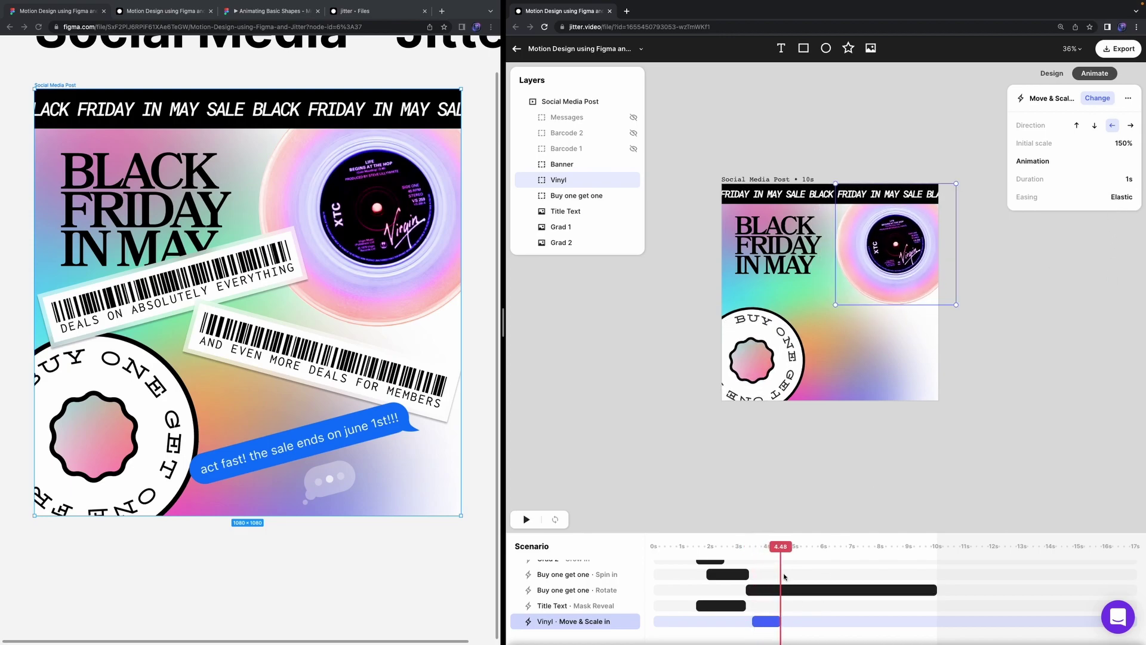
# Step: Lengthen the Vinyl group's Move & Scale in animation to 1.2s and preview it from around 3s
pyautogui.moveTo(781, 623); pyautogui.dragTo(786, 622)
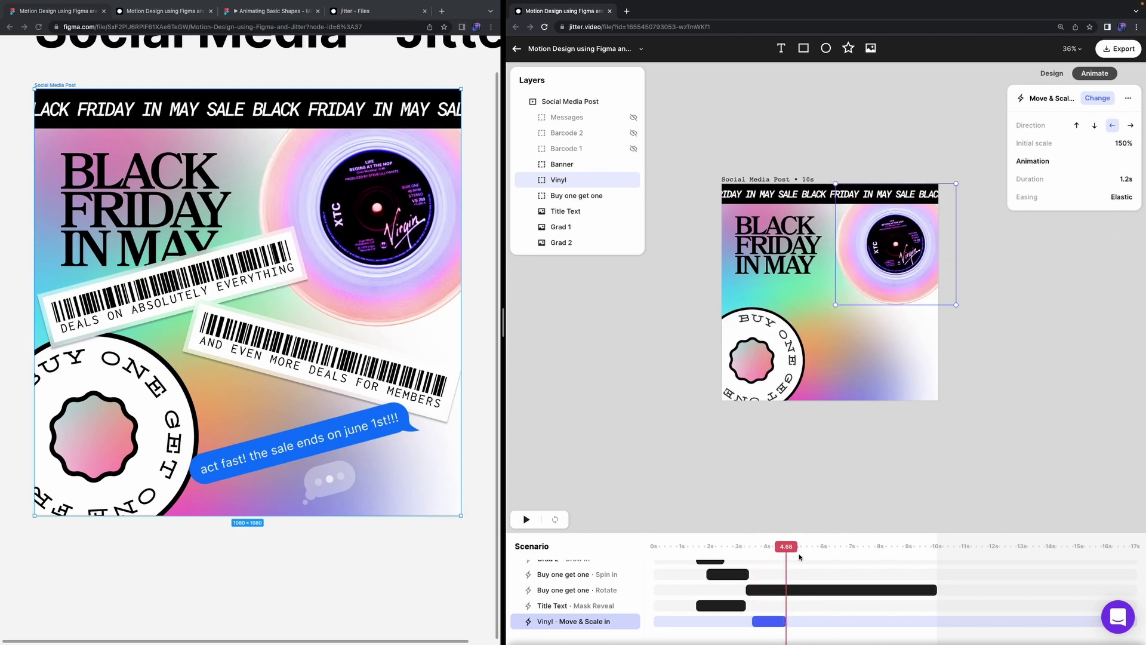
pyautogui.click(736, 546)
pyautogui.press('space')
# Step: Show the Barcode 1 group and give it a Shrink in animation with an initial scale of 300%
pyautogui.click(633, 148)
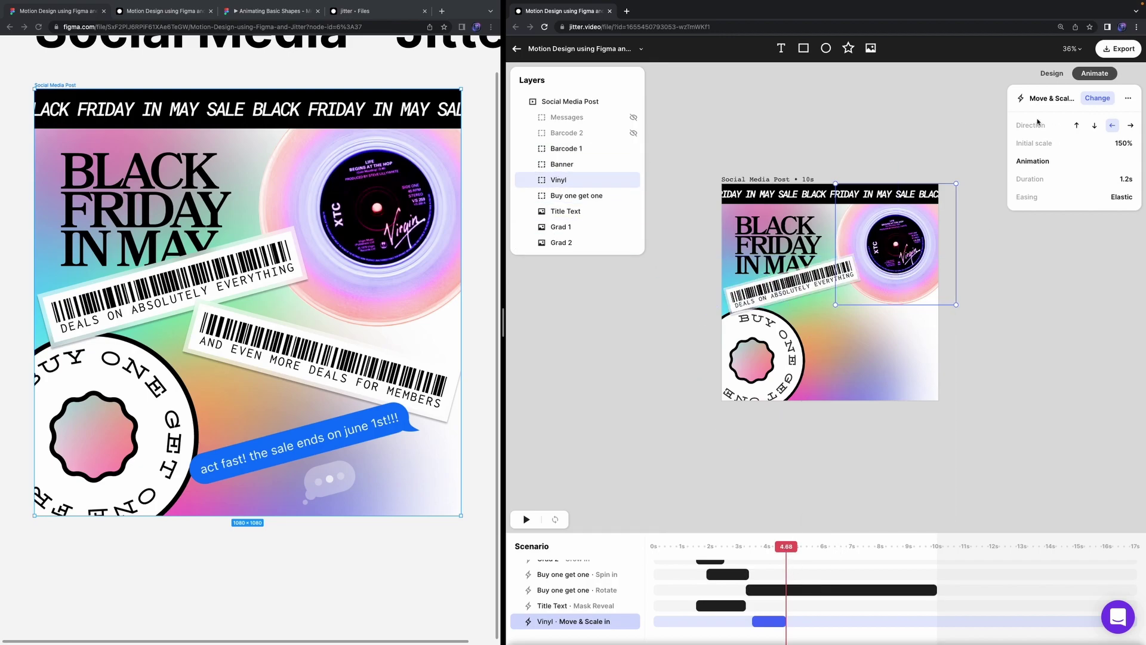
pyautogui.click(784, 501)
pyautogui.click(652, 513)
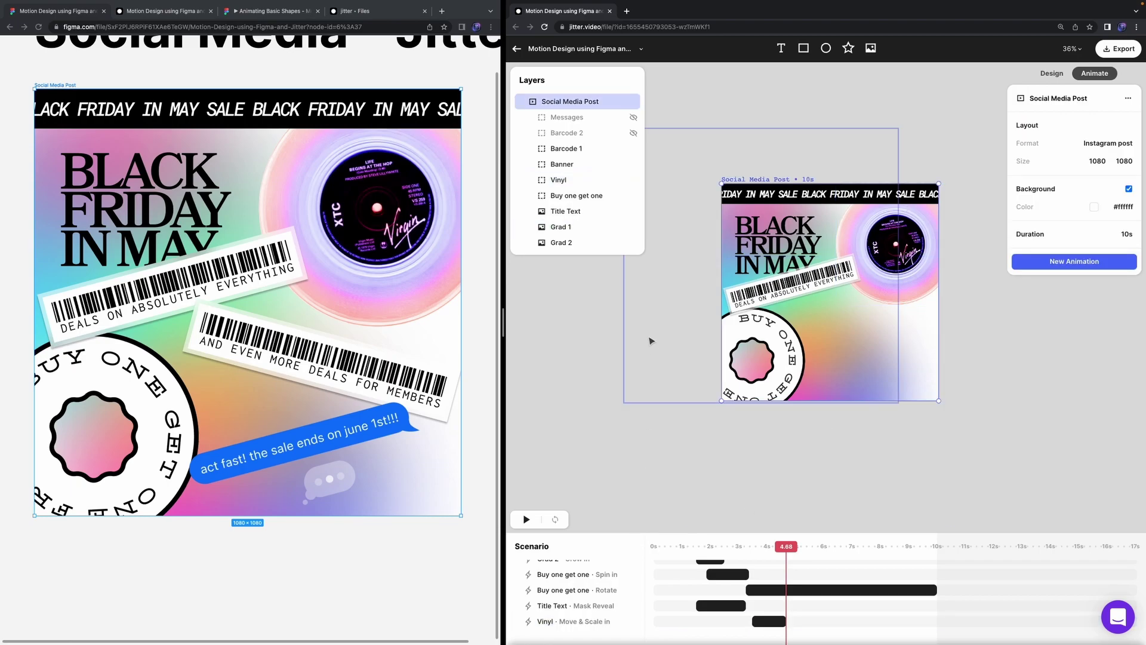
pyautogui.click(566, 154)
pyautogui.click(1069, 124)
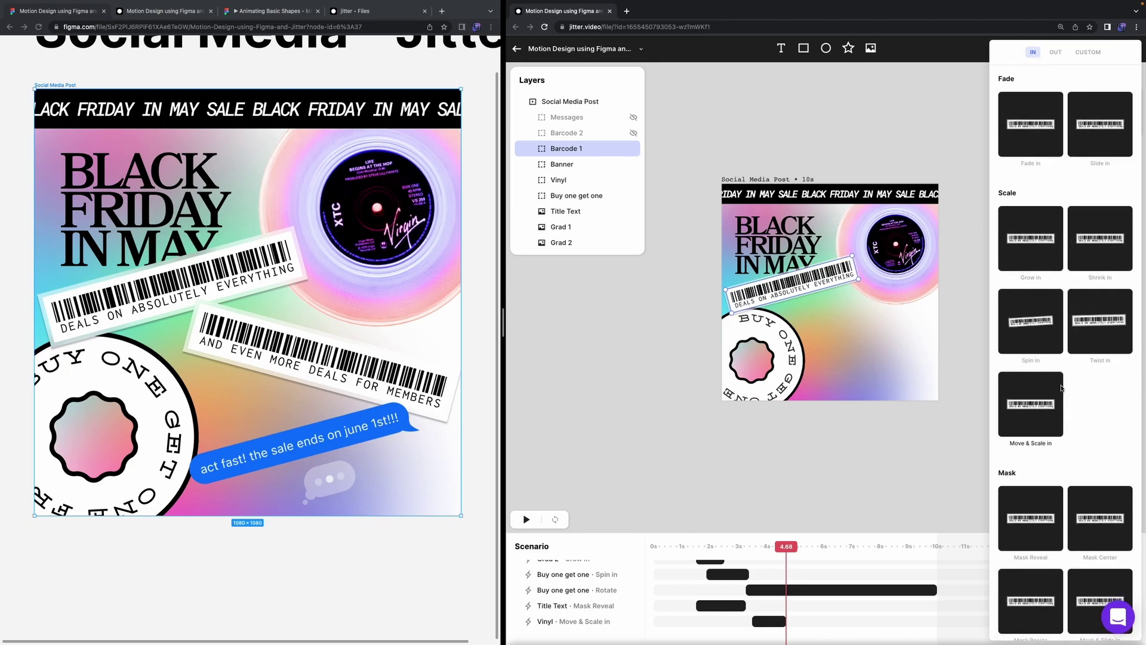
pyautogui.click(1101, 243)
pyautogui.click(1126, 125)
pyautogui.write('300')
pyautogui.press('Return')
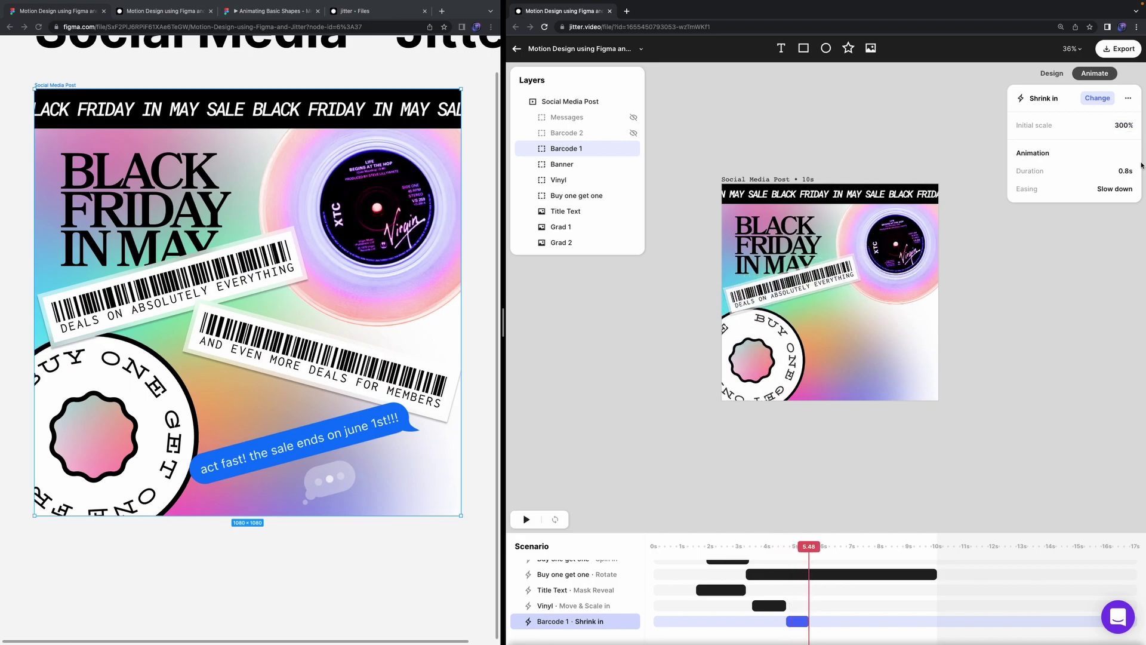
# Step: Try the Elastic, Bounce and Back easings on Barcode 1's Shrink in animation
pyautogui.click(1116, 188)
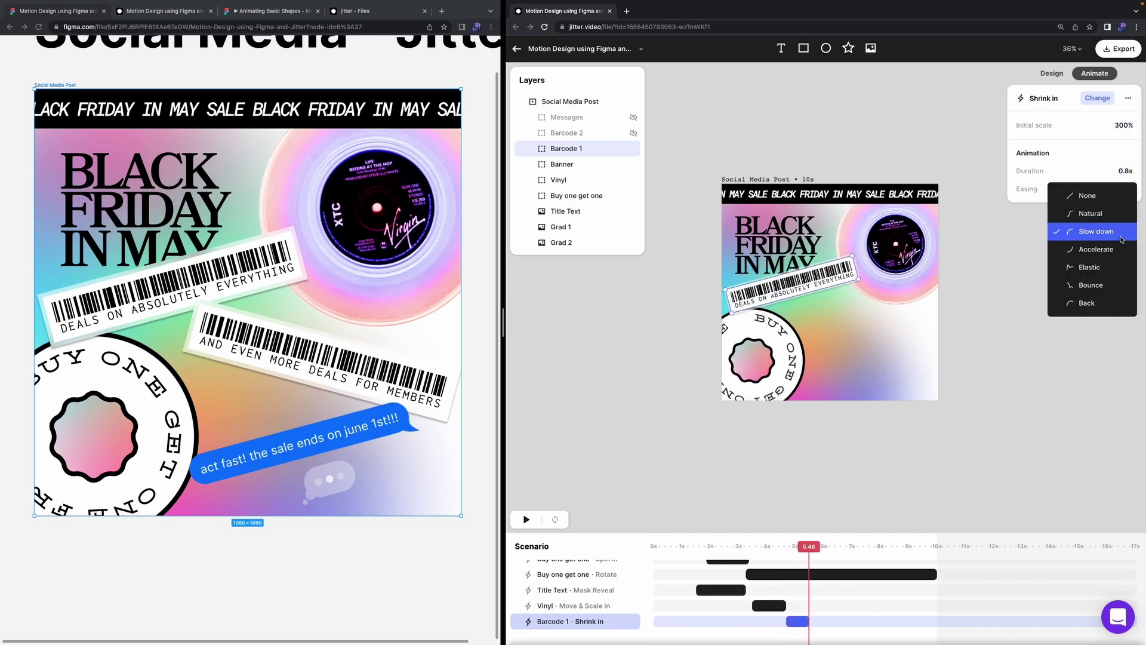
pyautogui.click(1095, 264)
pyautogui.click(1125, 189)
pyautogui.click(1116, 286)
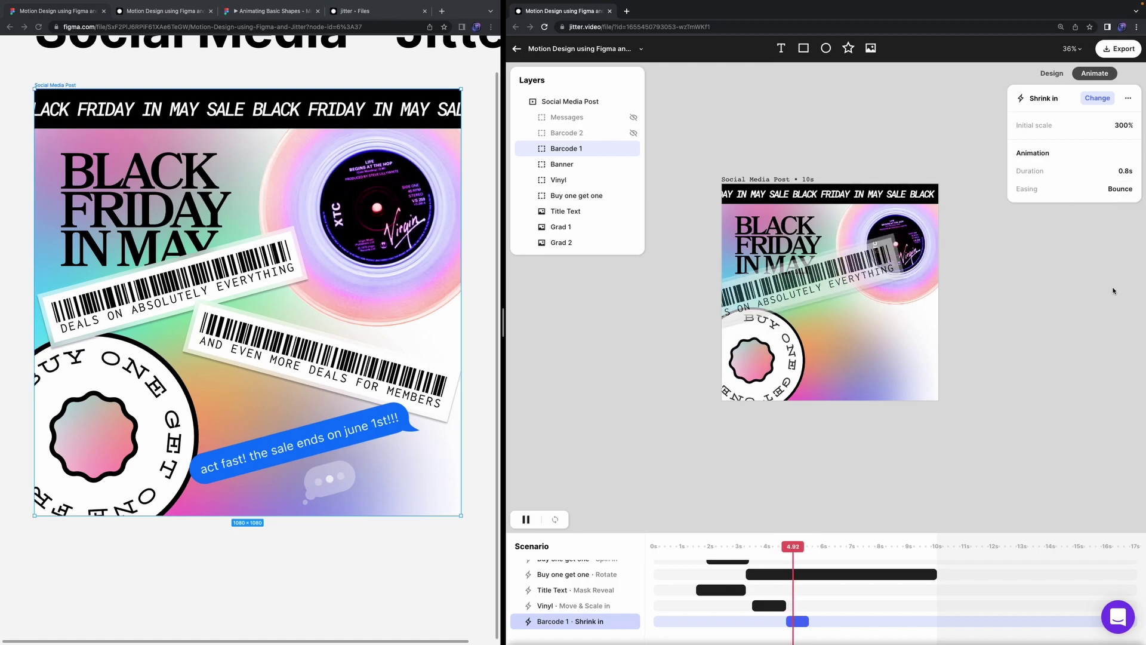
pyautogui.click(1120, 188)
pyautogui.click(1112, 307)
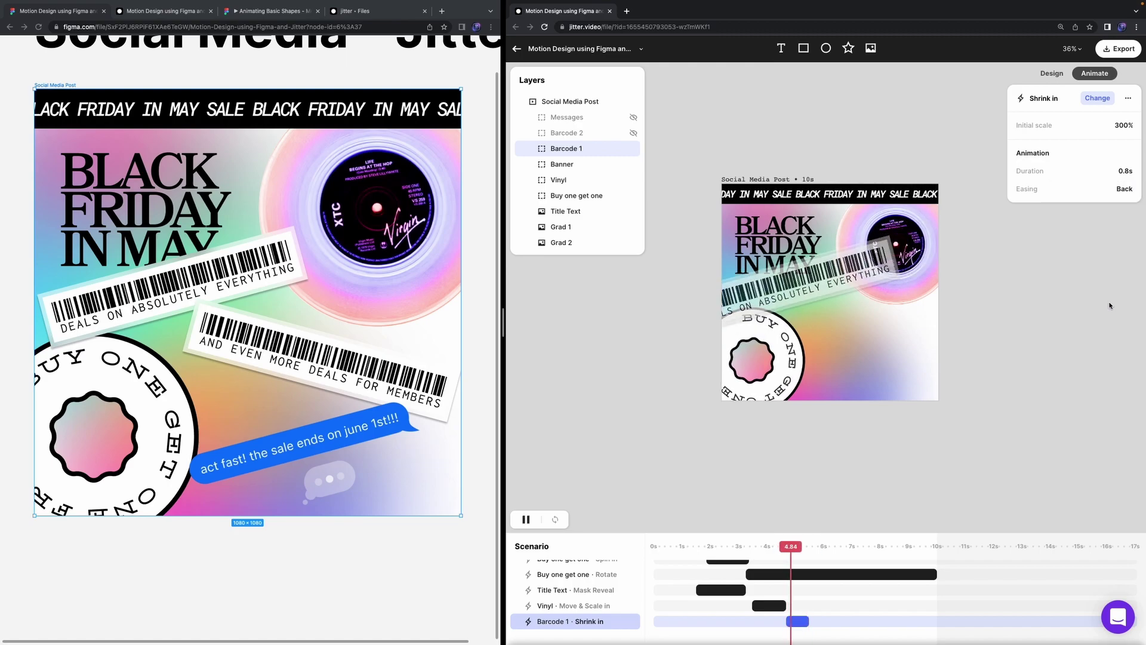
# Step: Set Barcode 1's Shrink in animation to Natural easing and a duration of 1s
pyautogui.click(1122, 189)
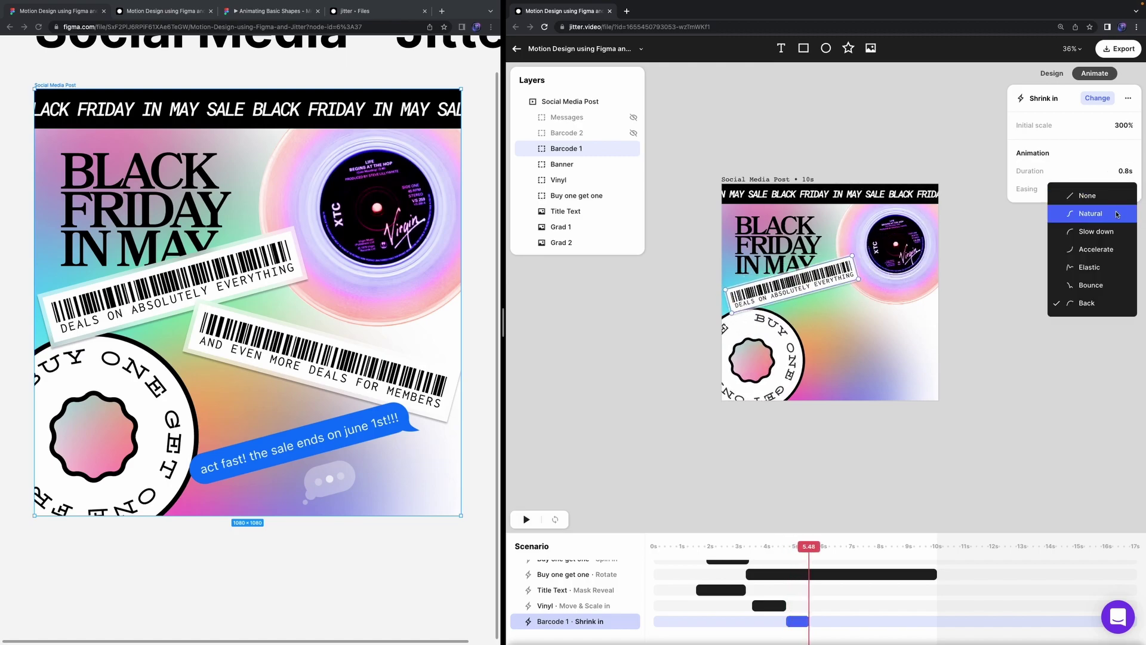
pyautogui.click(1115, 212)
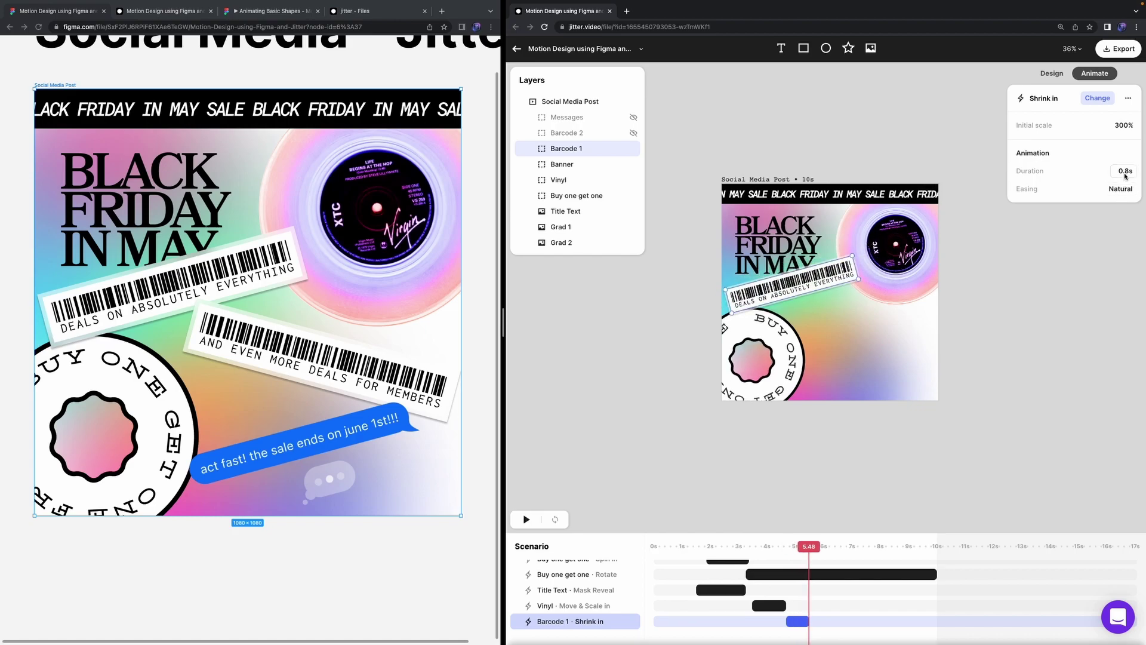
pyautogui.press('Return')
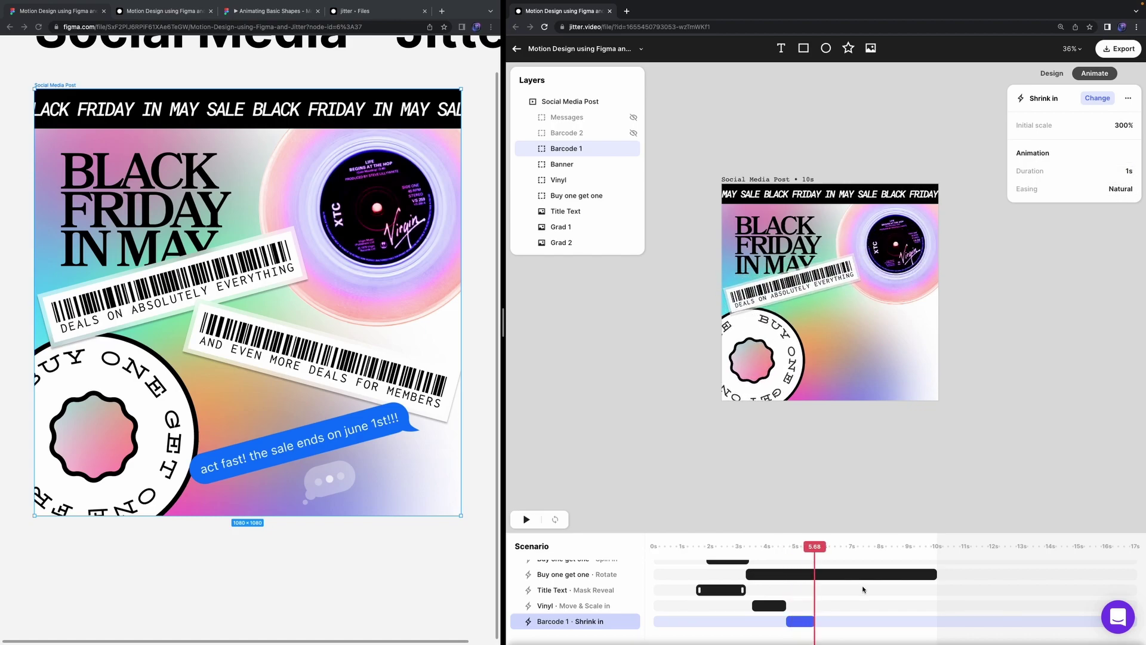
# Step: Show the Barcode 2 group and give it a Shrink in animation starting at 5.68s
pyautogui.click(633, 132)
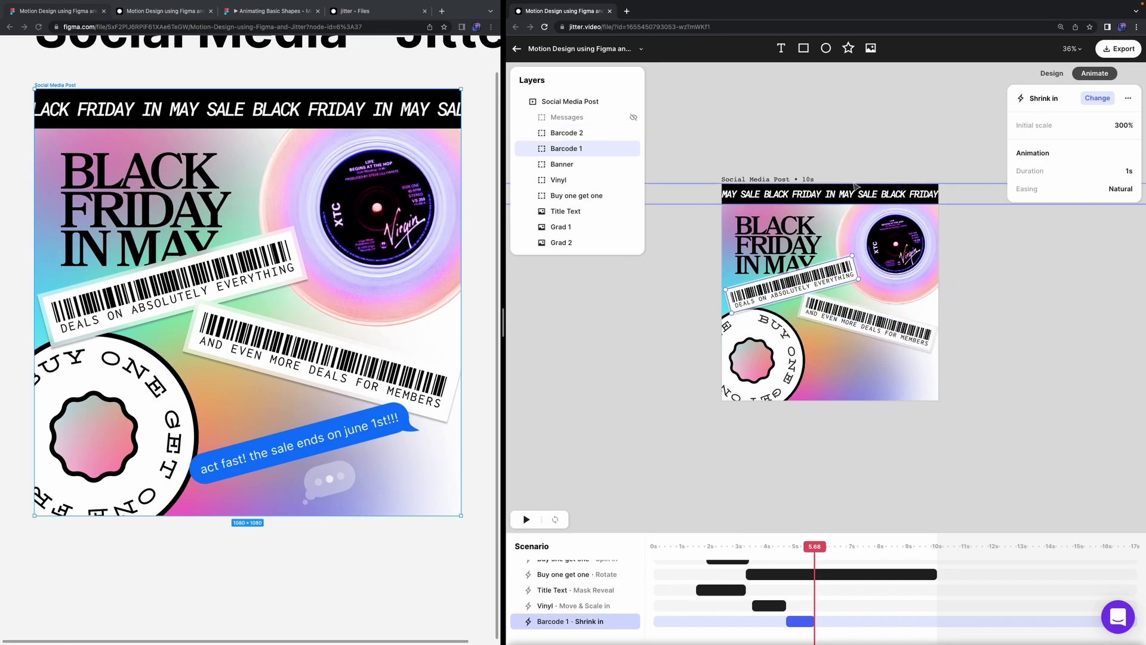
pyautogui.click(559, 133)
pyautogui.click(1107, 126)
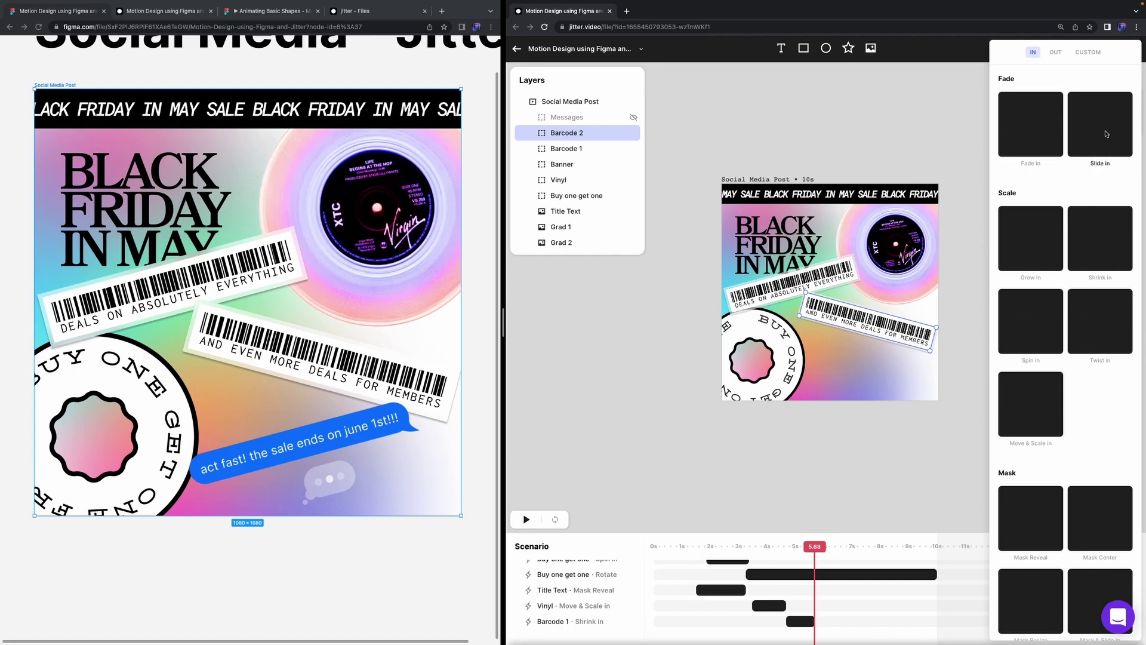
pyautogui.click(1100, 239)
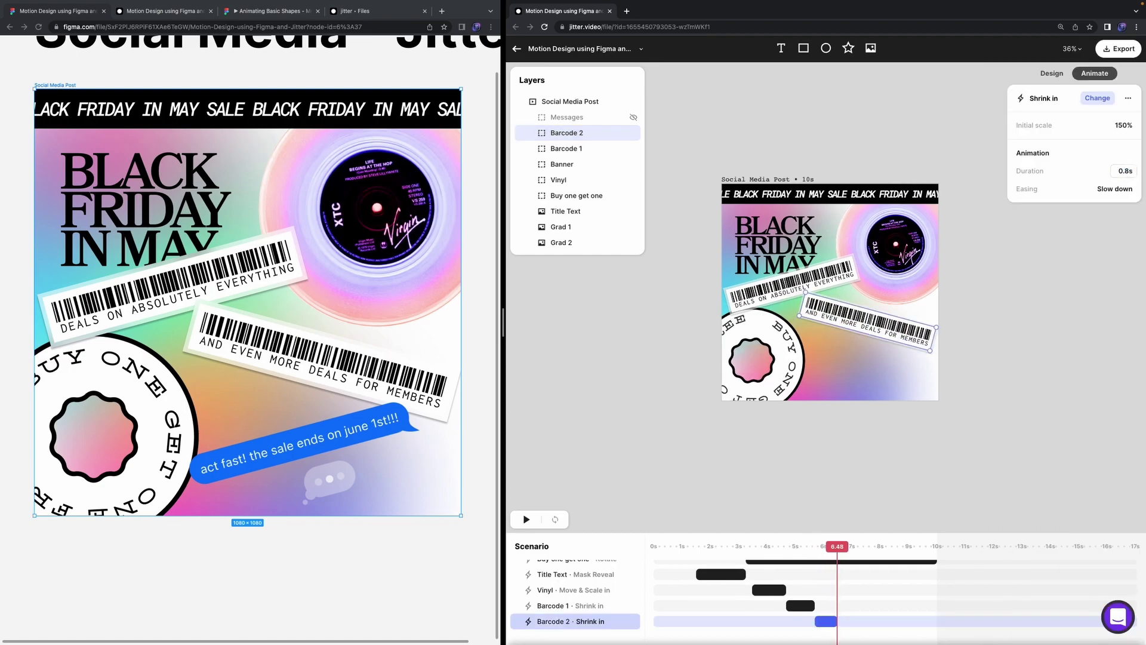
pyautogui.click(1119, 617)
pyautogui.click(933, 180)
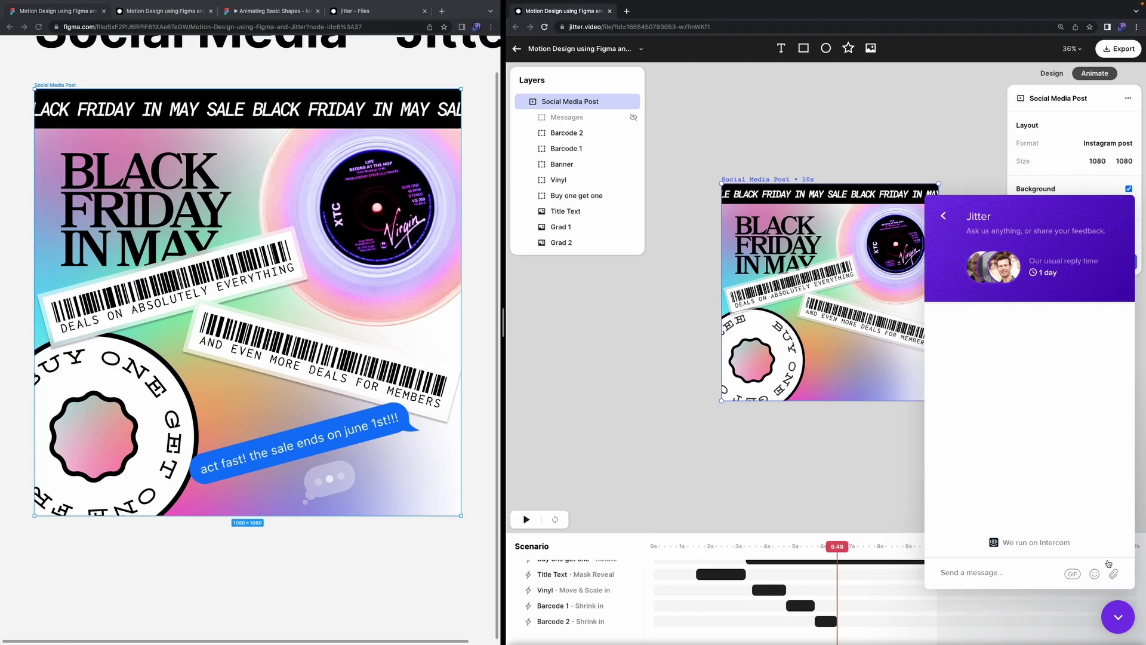
pyautogui.click(1119, 617)
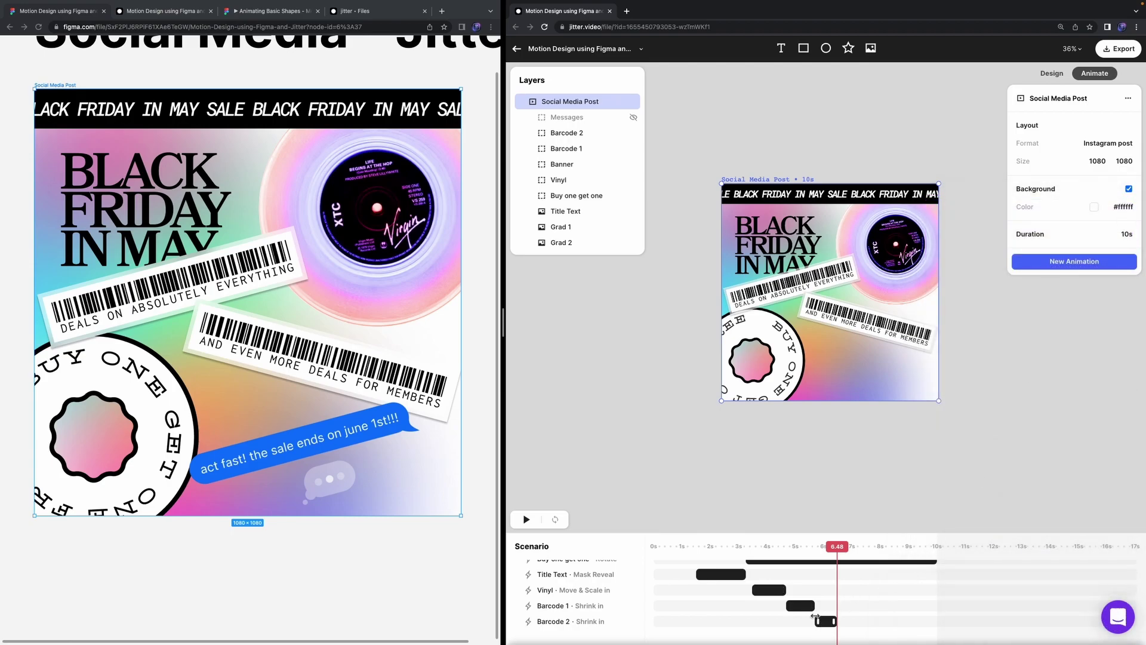
# Step: Set Barcode 2's Shrink in animation to a duration of 1s with Natural easing
pyautogui.click(796, 607)
pyautogui.click(838, 622)
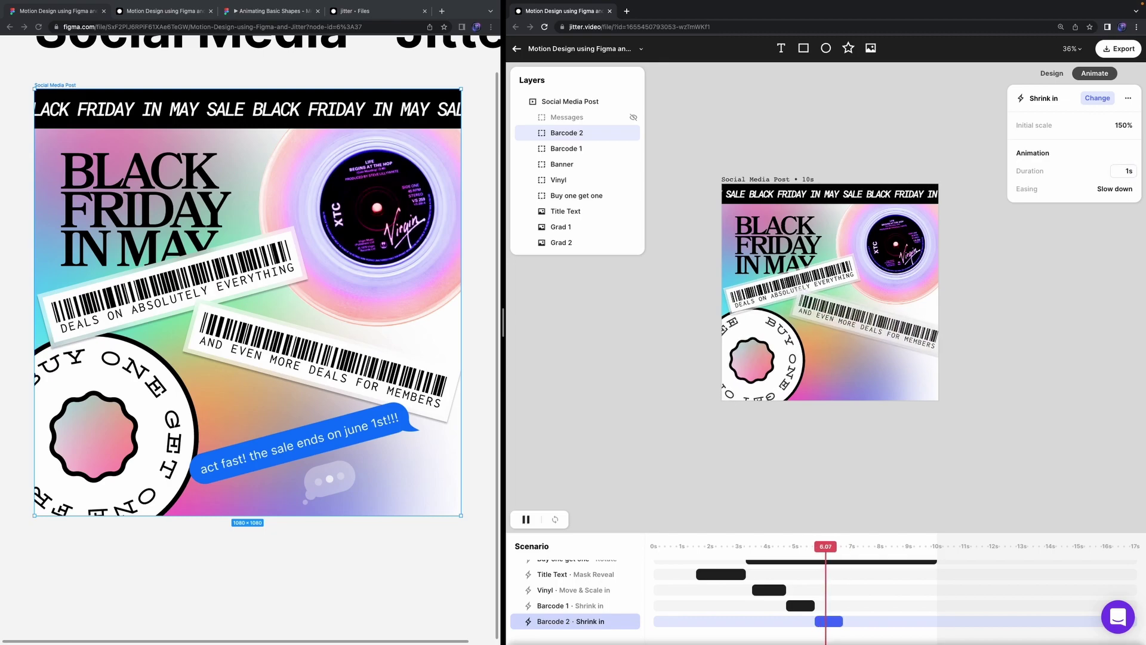
pyautogui.click(1115, 189)
pyautogui.click(1107, 221)
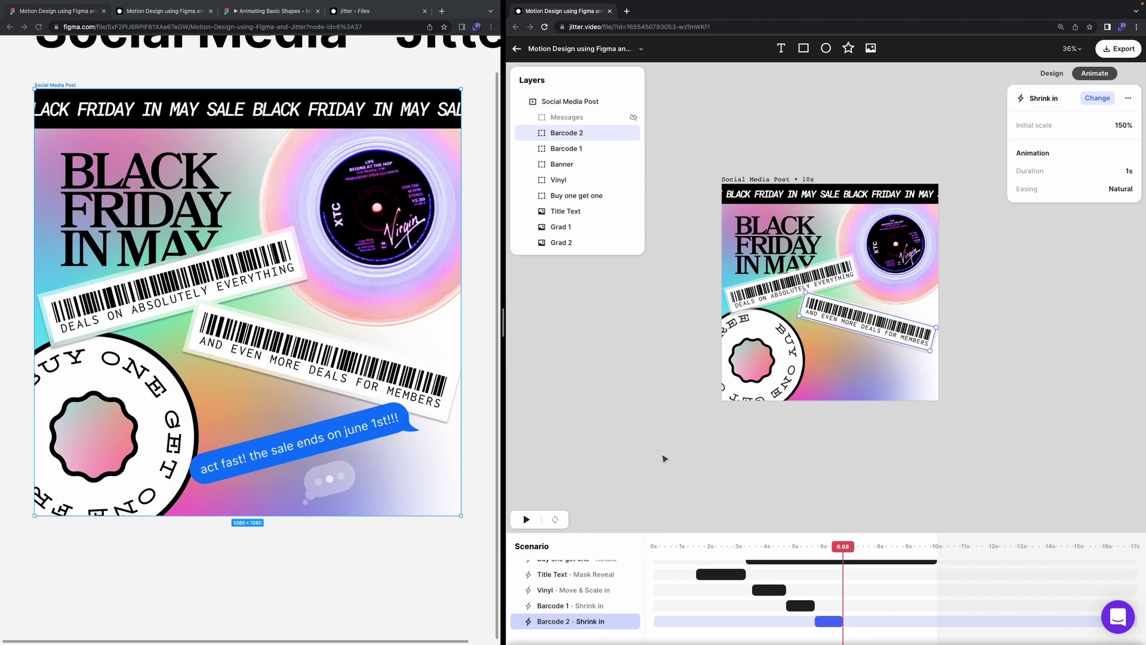
# Step: Show the Messages group and give its Message 1 layer a 1s leftward Slide in animation starting at 6.68s
pyautogui.click(634, 118)
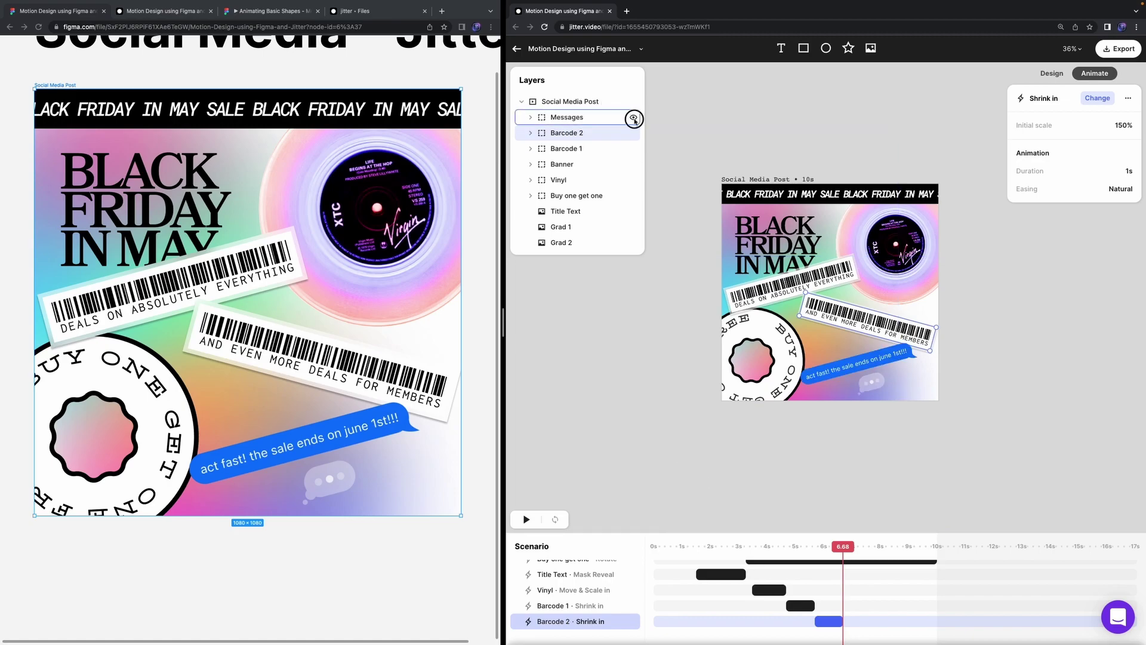
pyautogui.click(531, 118)
pyautogui.click(574, 135)
pyautogui.click(1084, 148)
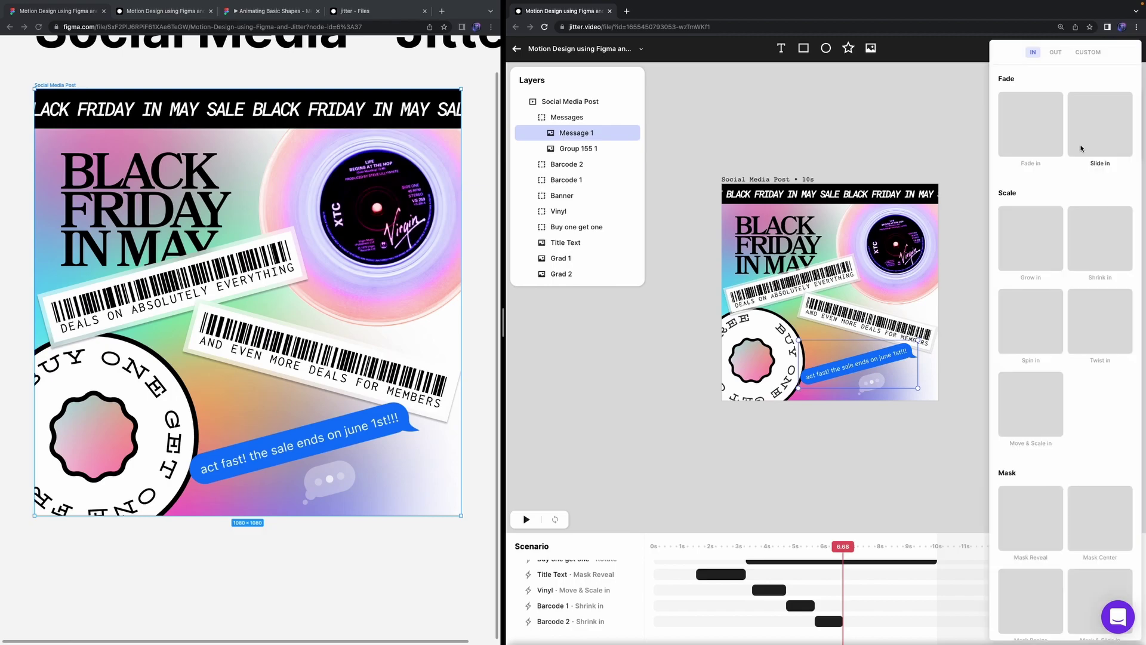
pyautogui.click(1098, 138)
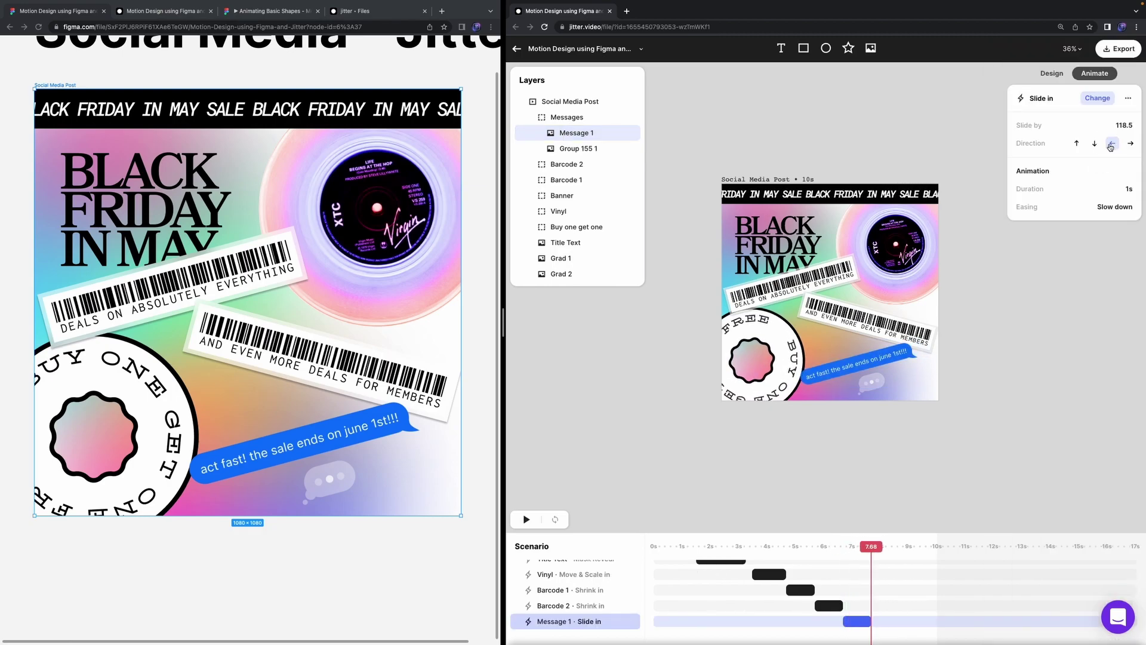
pyautogui.click(1105, 99)
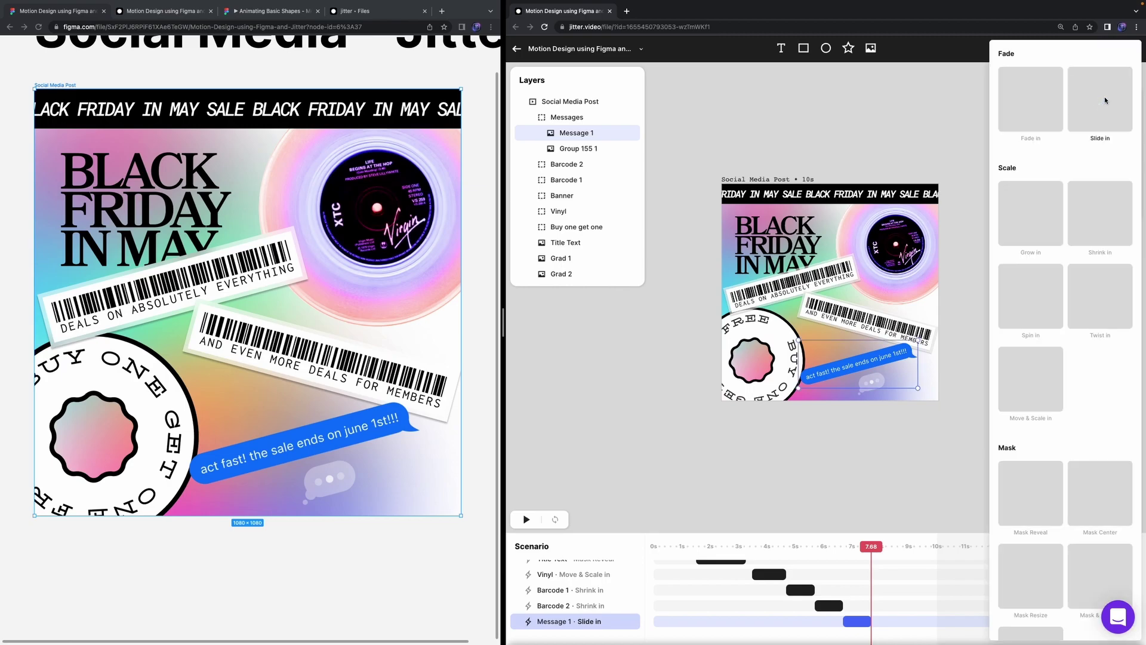
pyautogui.click(871, 408)
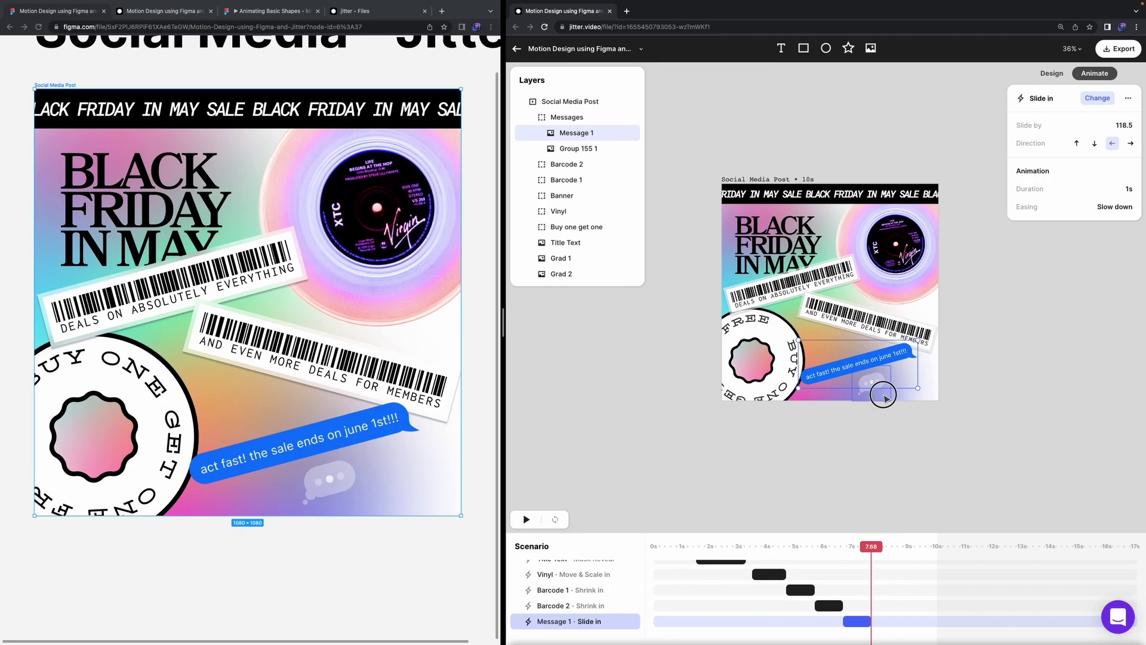
# Step: Try a reversed Twist in on the Group 155 1 chat bubble and replace it with a rightward Slide in
pyautogui.click(884, 396)
pyautogui.click(1111, 148)
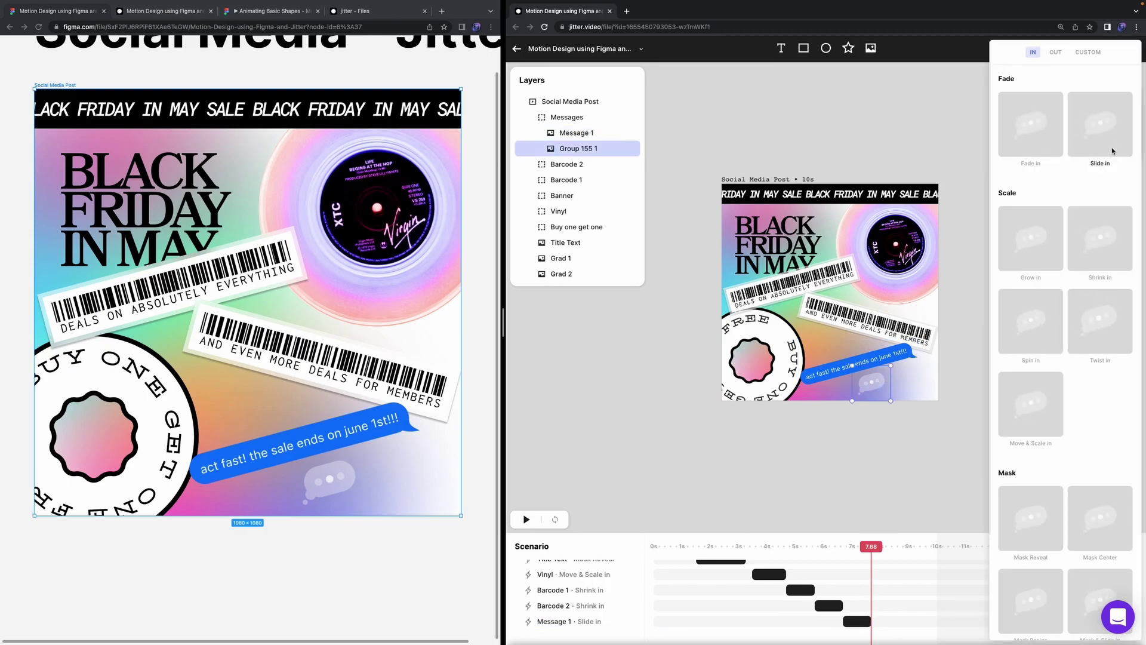
pyautogui.click(1101, 334)
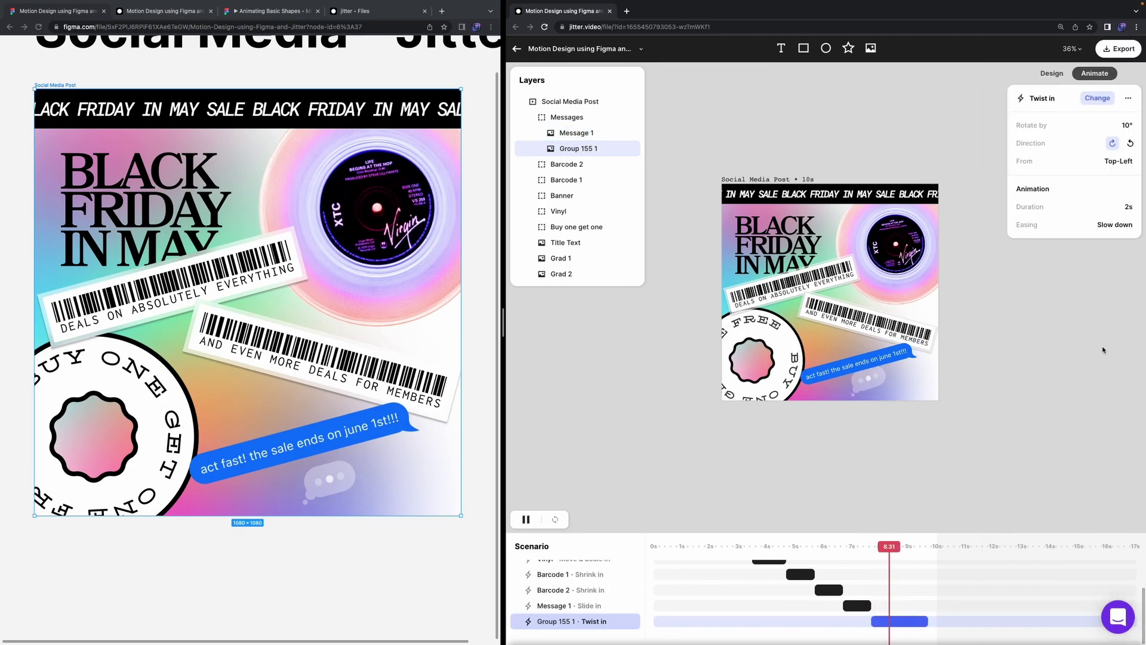
pyautogui.click(1131, 145)
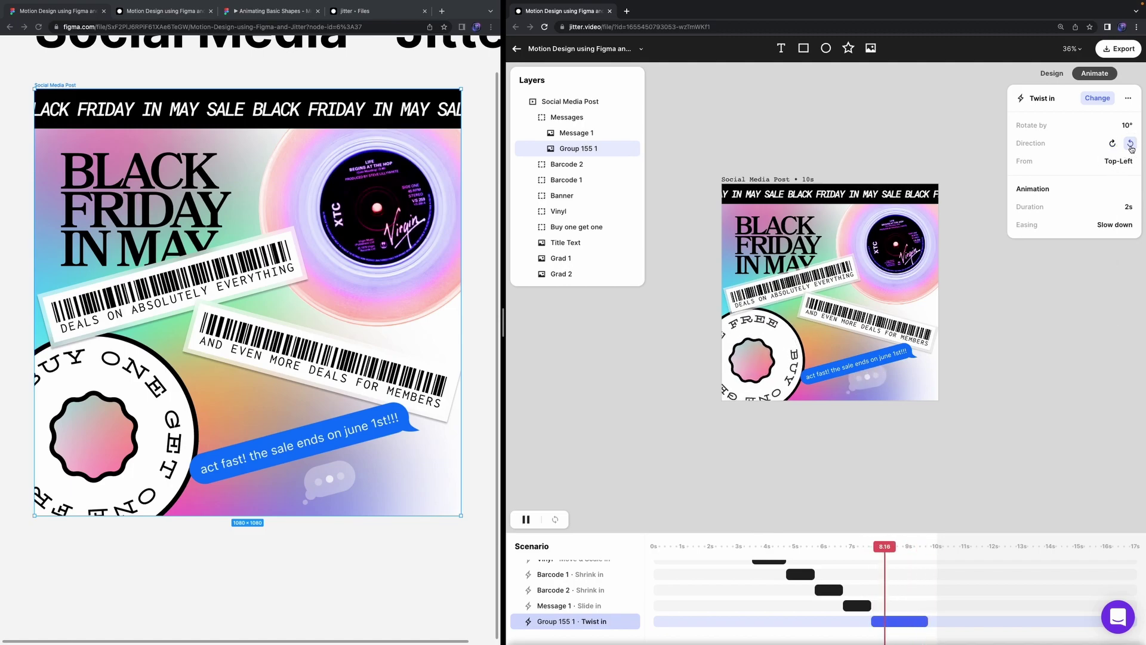
pyautogui.click(1097, 97)
pyautogui.click(1102, 121)
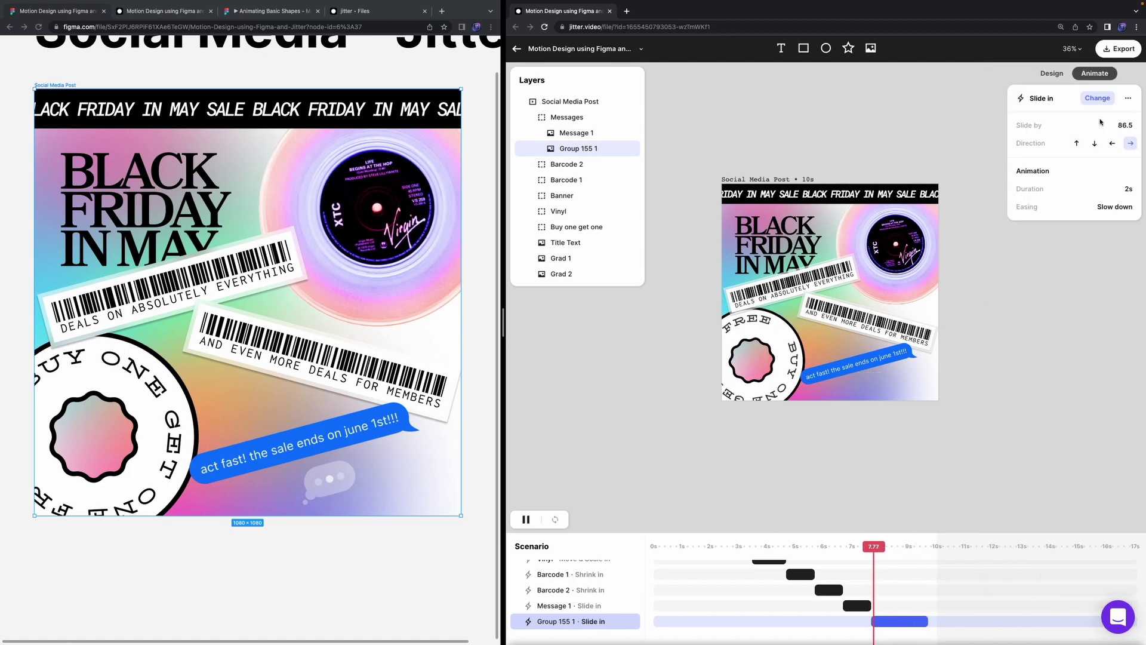
# Step: Shorten Group 155 1's Slide in to 1s, start it at about 7.4s and preview both messages
pyautogui.moveTo(900, 621); pyautogui.dragTo(869, 623)
pyautogui.click(841, 544)
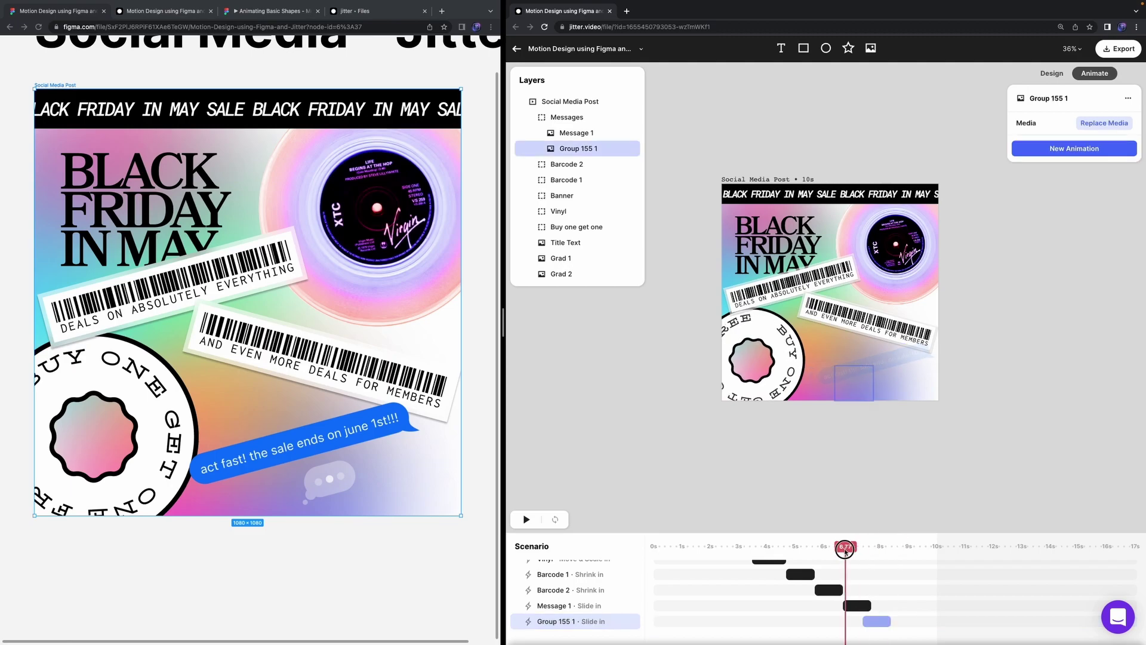
pyautogui.press('space')
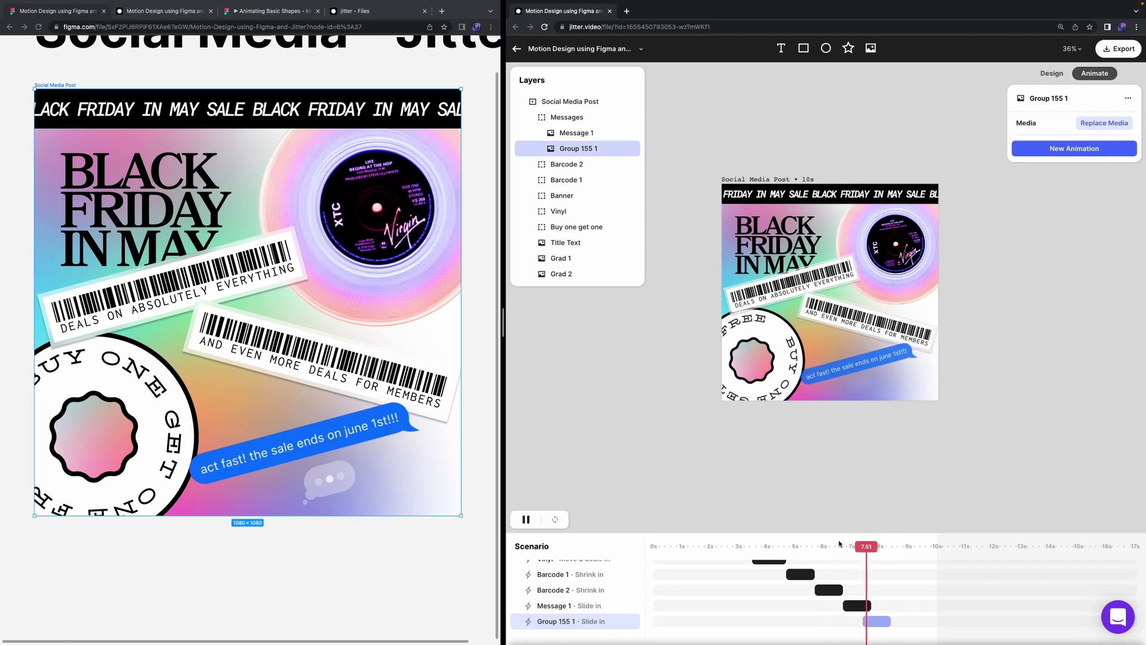
# Step: Group the Slide in animations of Message 1 and Group 155 1 in the timeline and name the group Messages
pyautogui.click(860, 606)
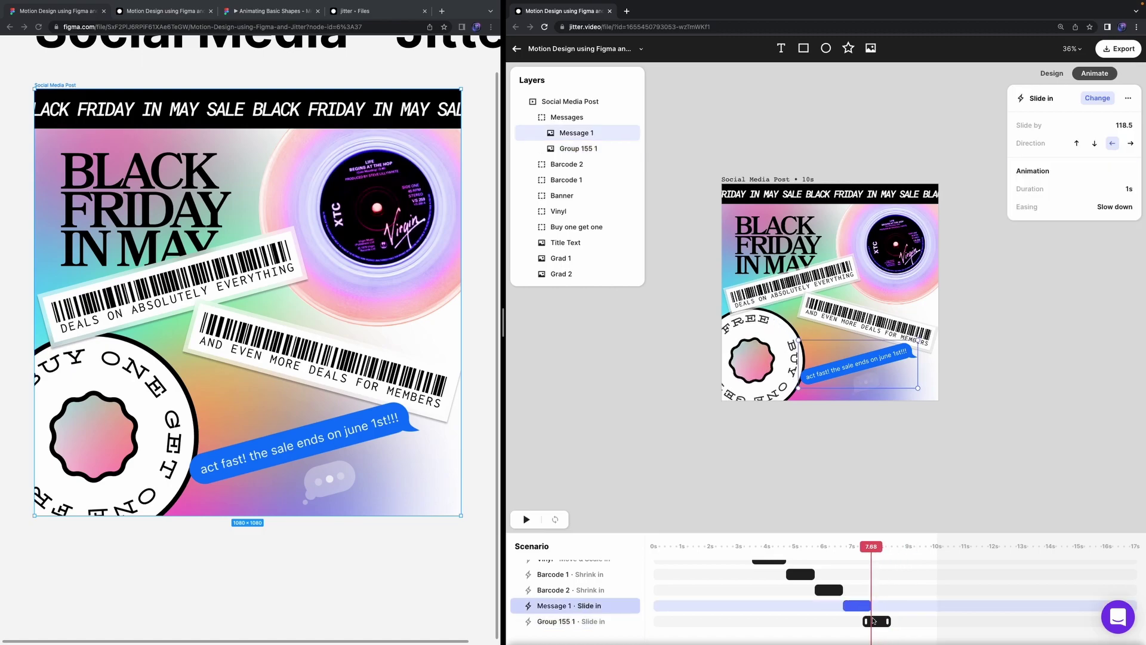
pyautogui.keyDown('shift'); pyautogui.click(878, 622); pyautogui.keyUp('shift')
pyautogui.doubleClick(555, 621)
pyautogui.write('Messages')
pyautogui.press('Return')
pyautogui.scroll(3, 606, 589)
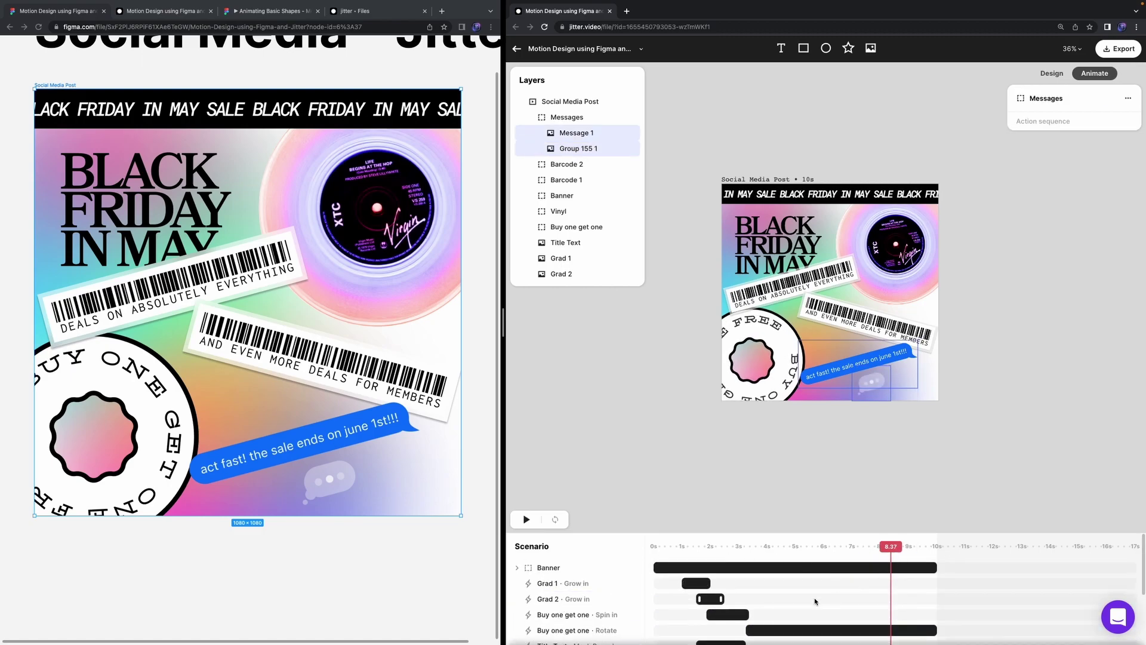
pyautogui.scroll(-5, 898, 573)
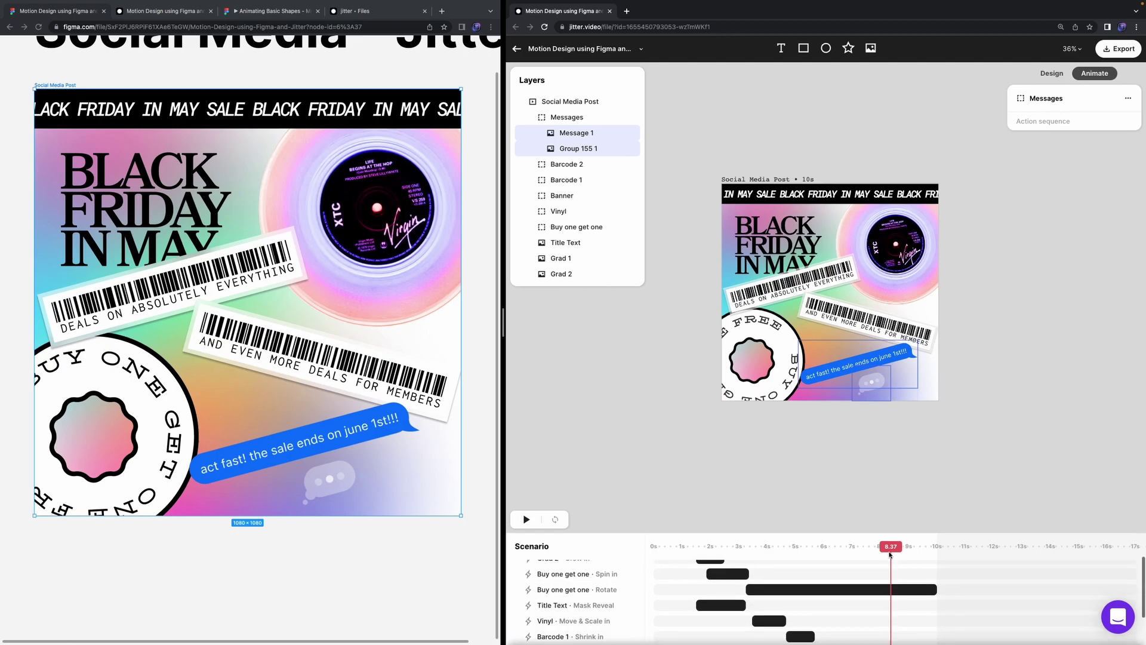
# Step: Move the playhead to the end of the timeline and set the Social Media Post's duration to 10.5s
pyautogui.moveTo(890, 554); pyautogui.dragTo(929, 550)
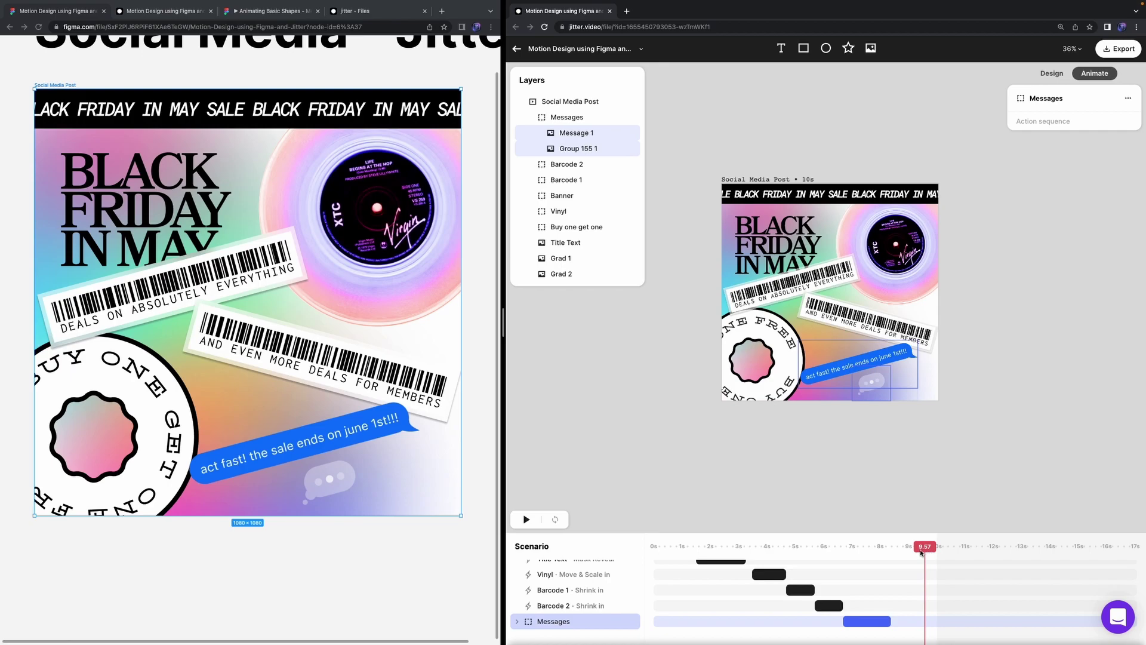
pyautogui.moveTo(923, 548); pyautogui.dragTo(938, 548)
pyautogui.click(952, 500)
pyautogui.click(968, 379)
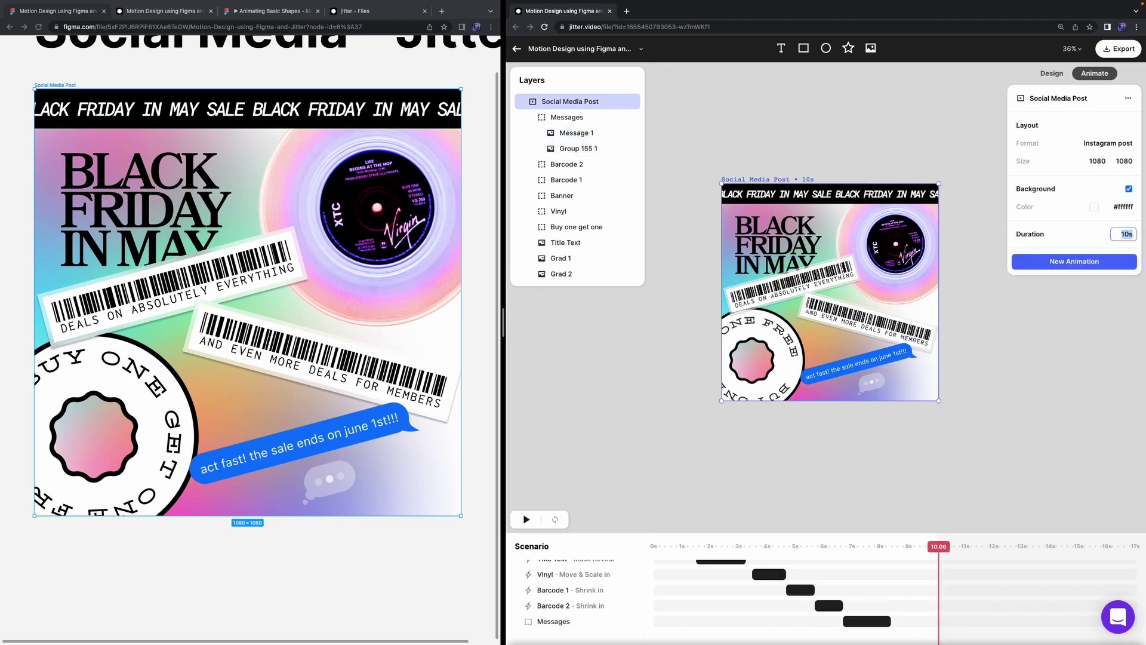
pyautogui.scroll(3, 929, 587)
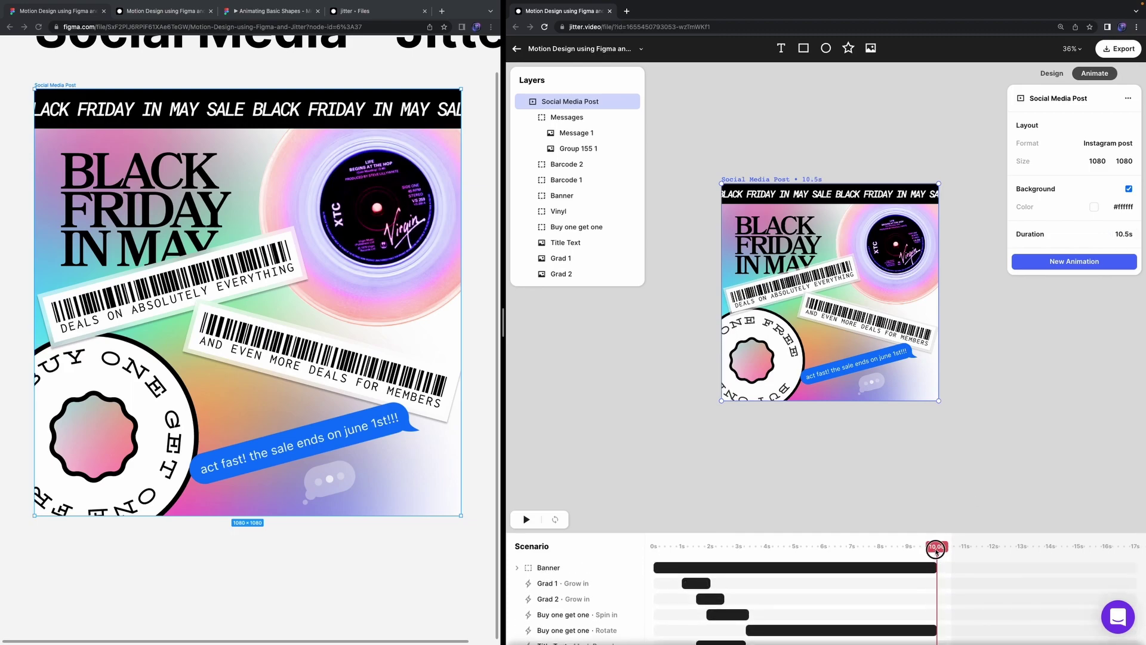
# Step: Group all layers of the Social Media Post from Messages to Grad 2 and add a Fade out animation to the group
pyautogui.click(531, 117)
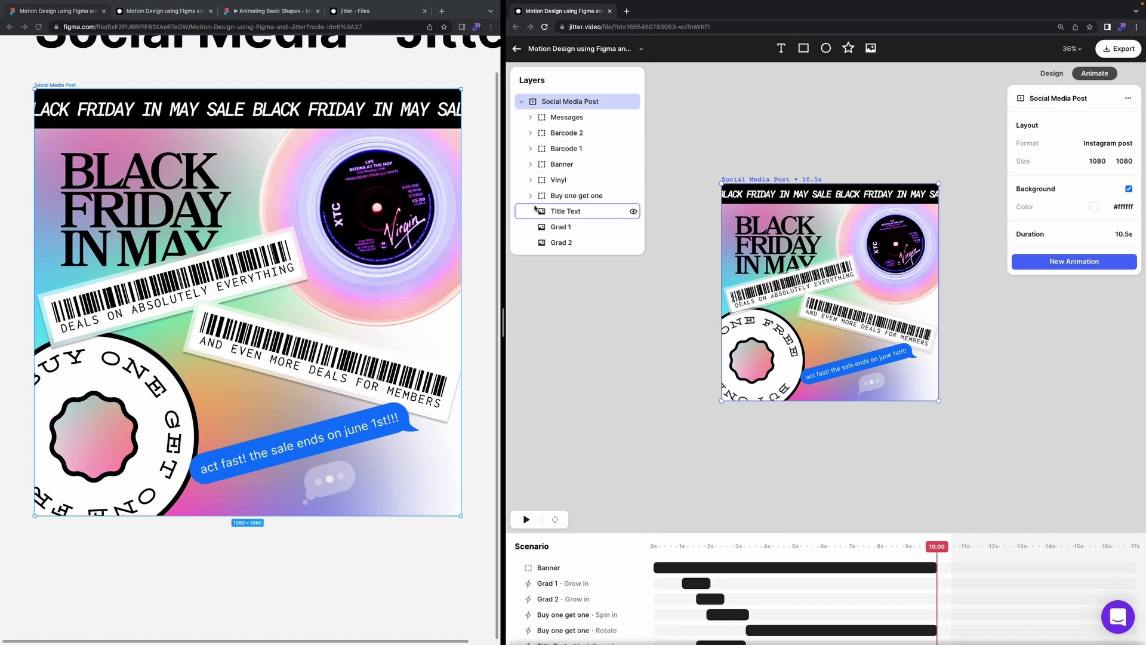
pyautogui.click(579, 242)
pyautogui.moveTo(573, 118); pyautogui.dragTo(583, 225)
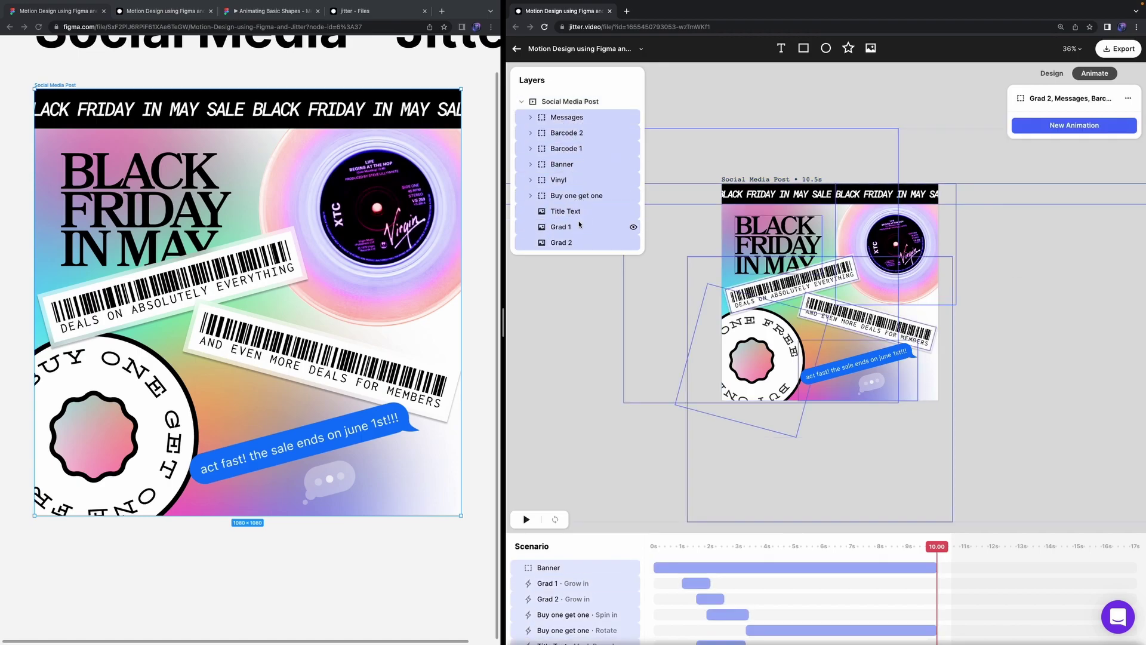
pyautogui.press('super+g')
pyautogui.click(1081, 126)
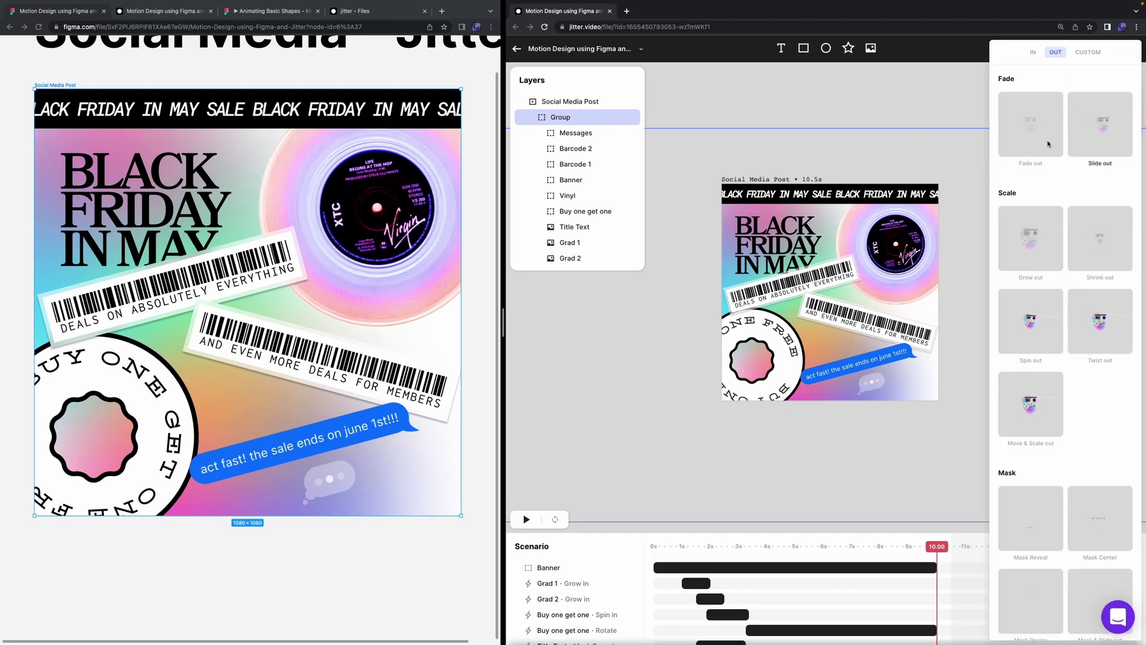
pyautogui.click(1031, 124)
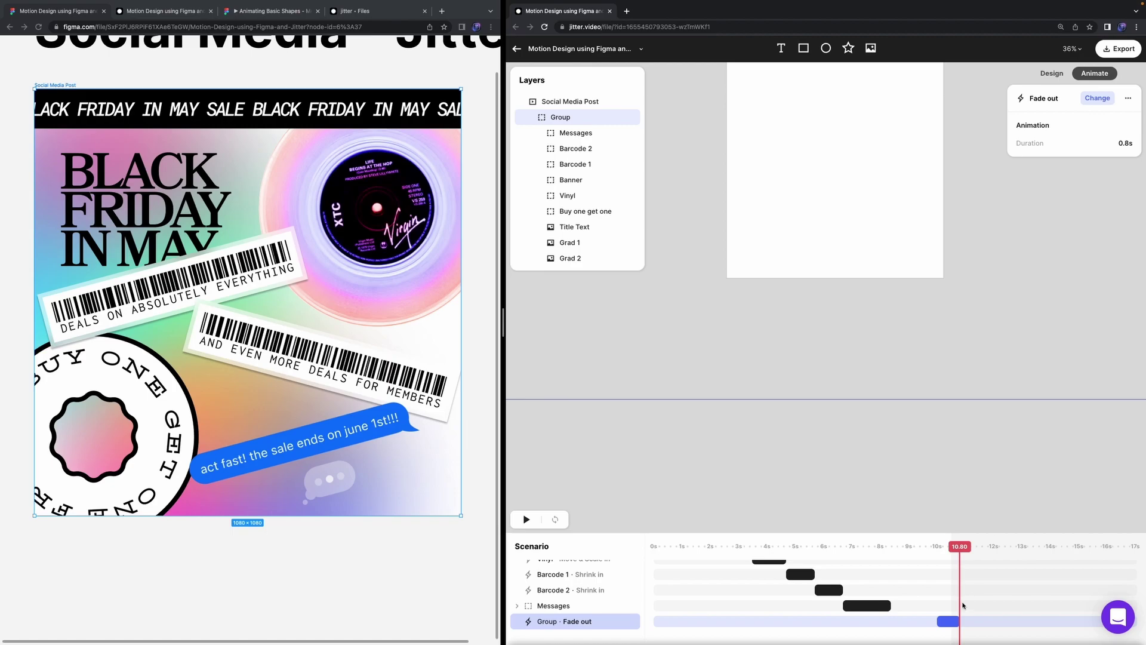
# Step: Shorten the group's Fade out to 0.5s and move it to run from 10s to 10.5s in the timeline
pyautogui.moveTo(949, 622); pyautogui.dragTo(939, 622)
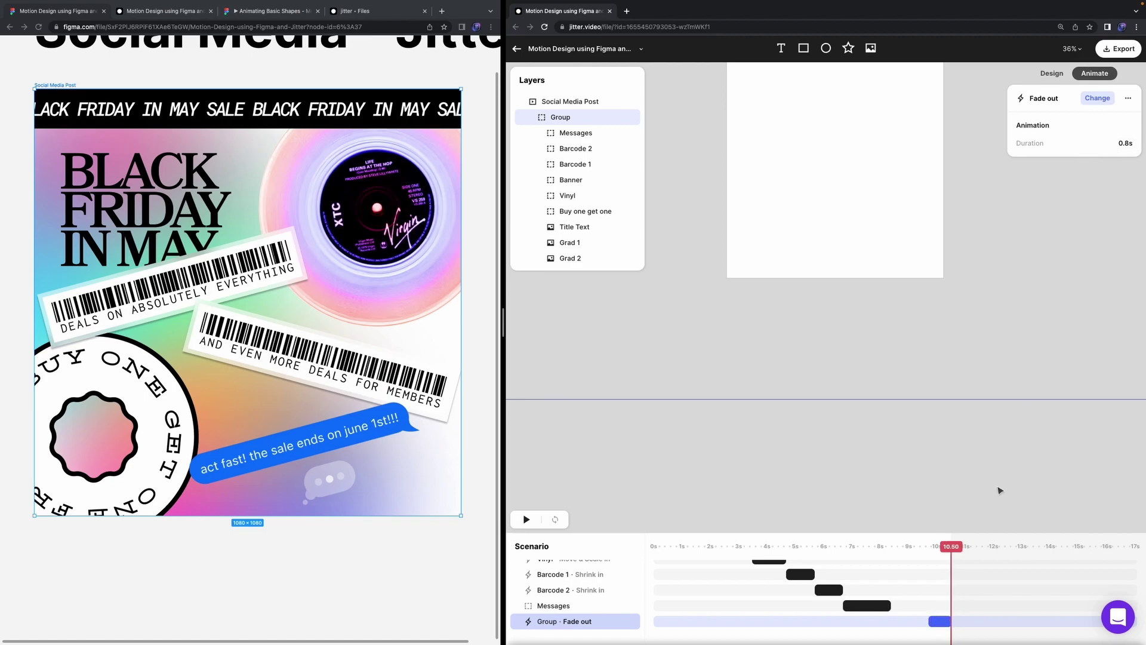
pyautogui.scroll(3, 936, 582)
pyautogui.scroll(-3, 935, 580)
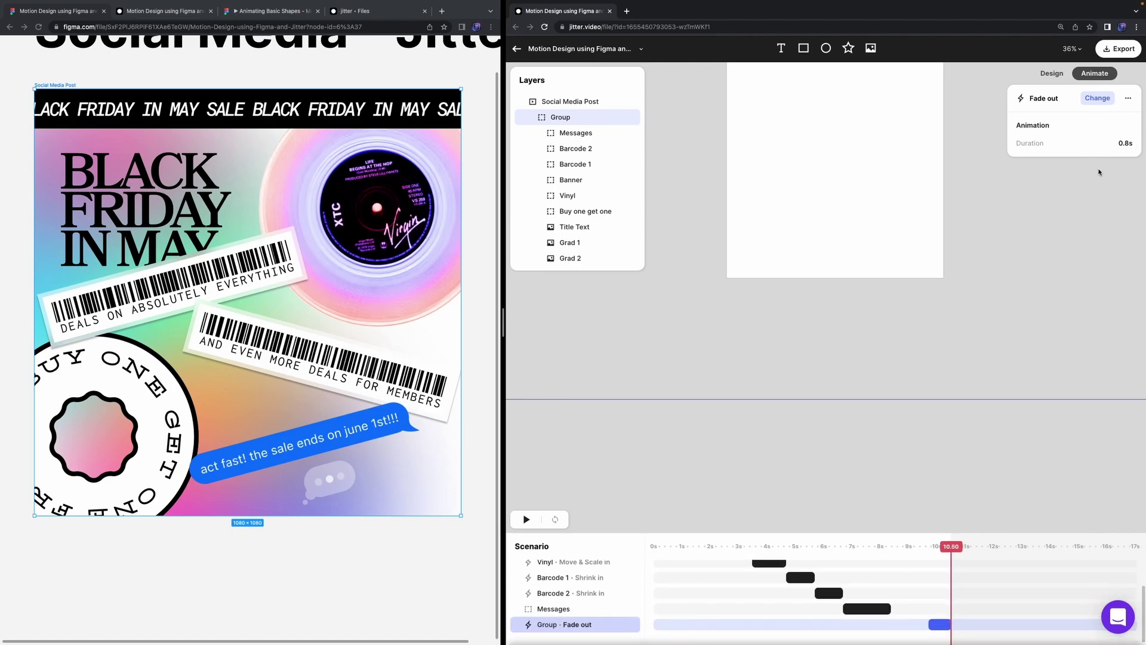
pyautogui.write('0.5')
pyautogui.press('Return')
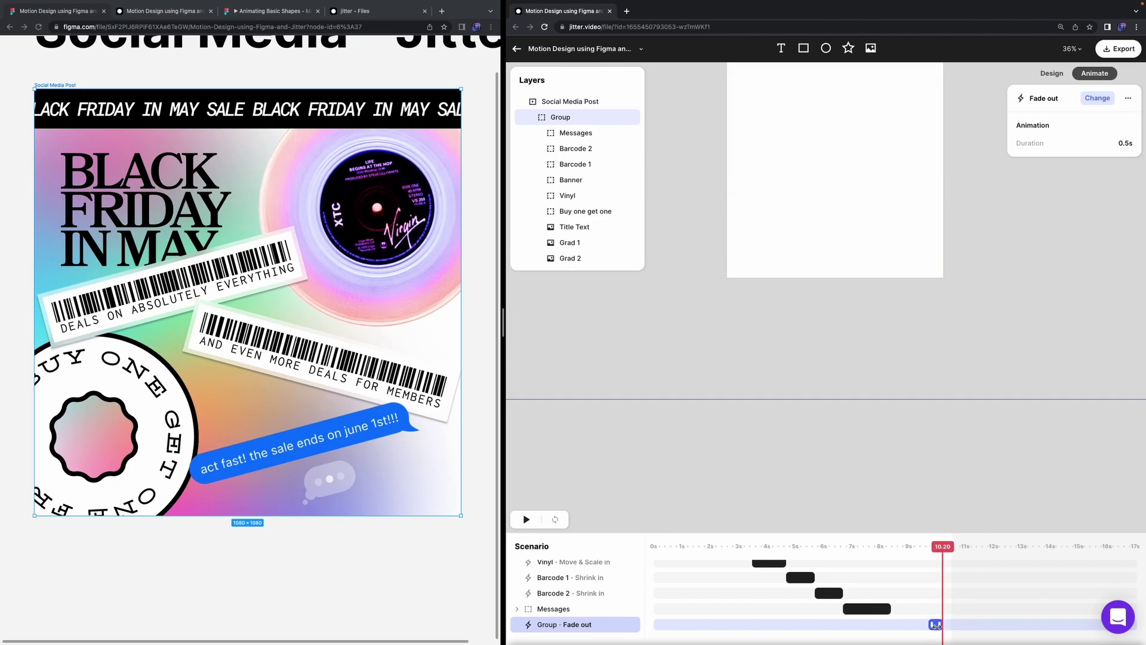
pyautogui.scroll(5, 937, 627)
pyautogui.moveTo(937, 627); pyautogui.dragTo(959, 626)
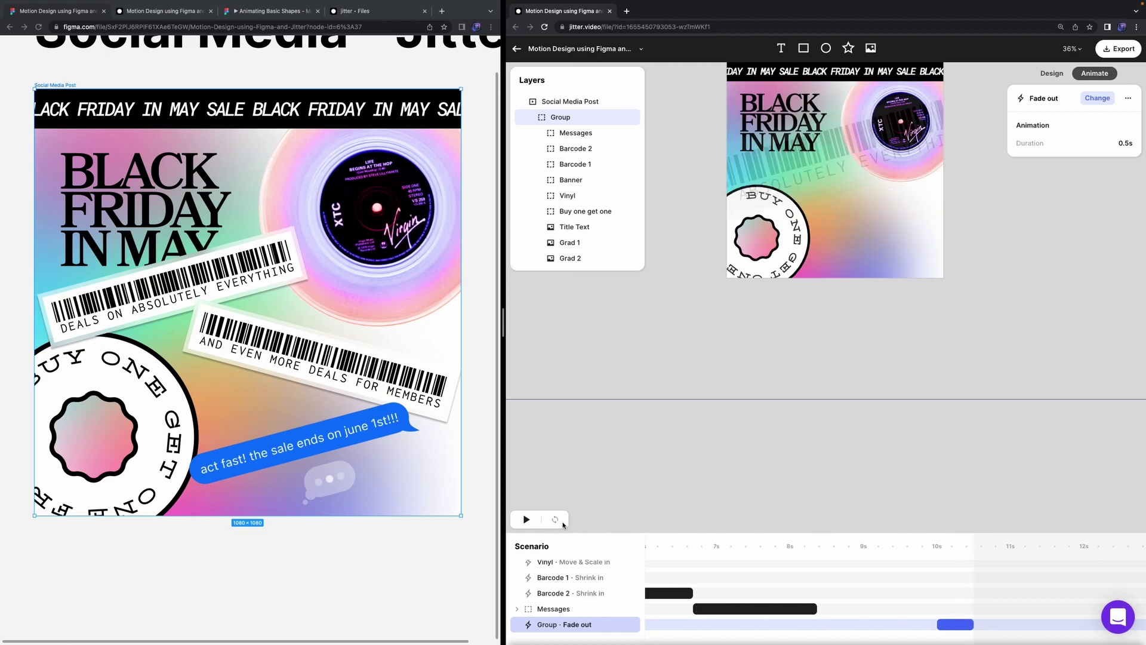
# Step: Turn on looped playback and preview the whole Social Media Post animation from the start
pyautogui.scroll(-5, 675, 577)
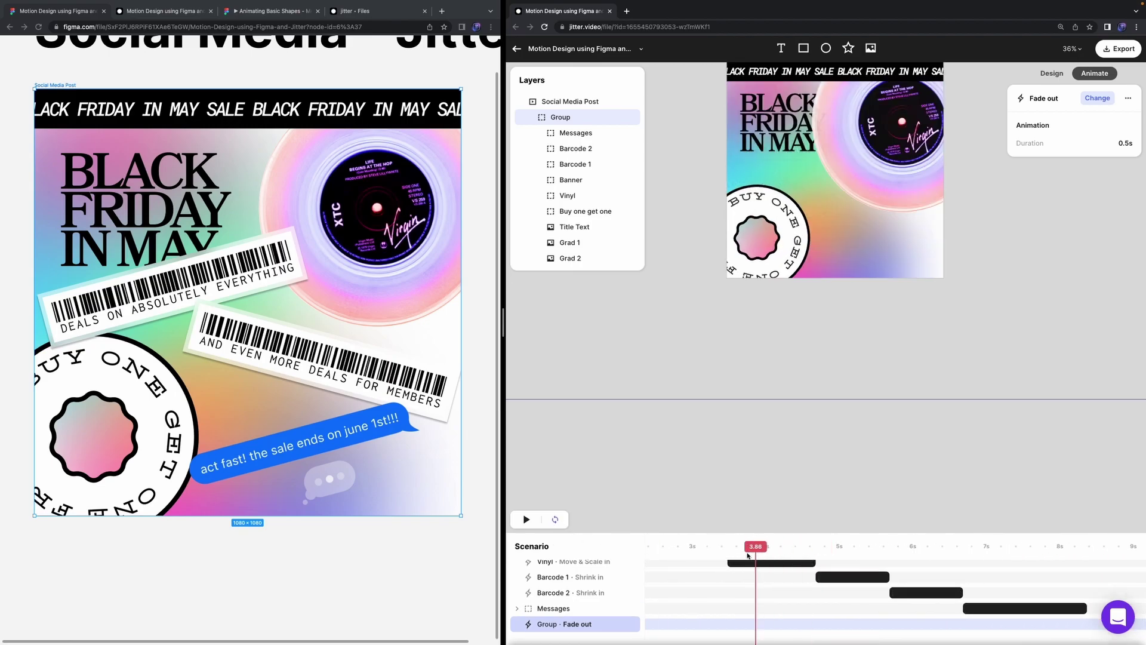
pyautogui.scroll(-3, 766, 605)
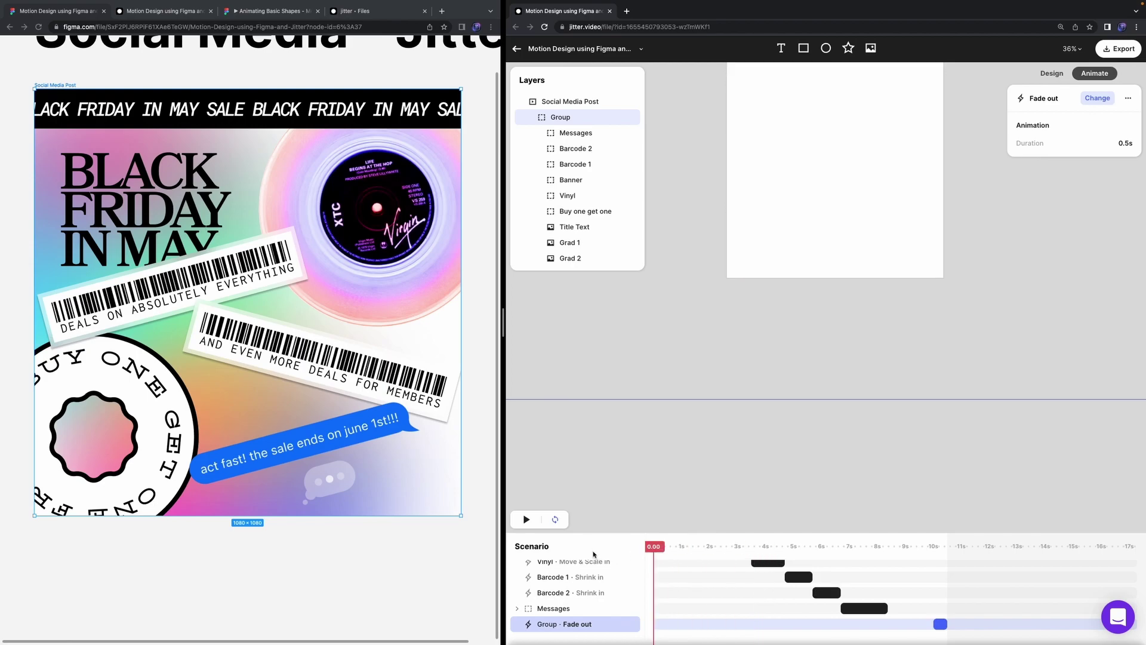
pyautogui.click(600, 484)
pyautogui.press('space')
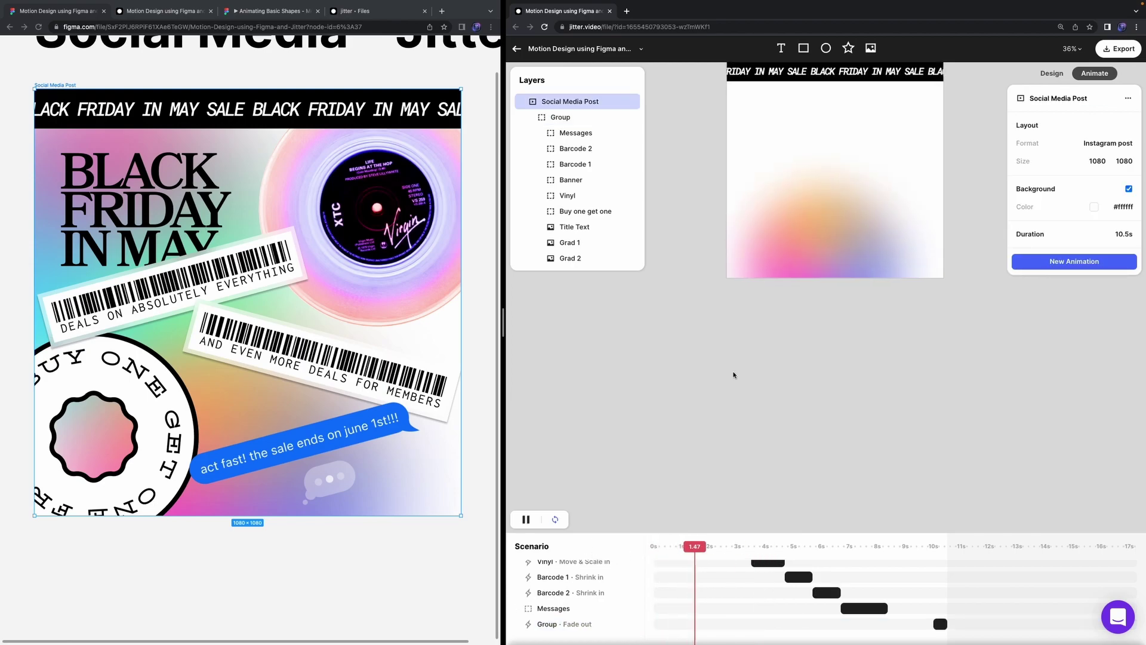
pyautogui.scroll(5, 735, 374)
pyautogui.scroll(2, 735, 374)
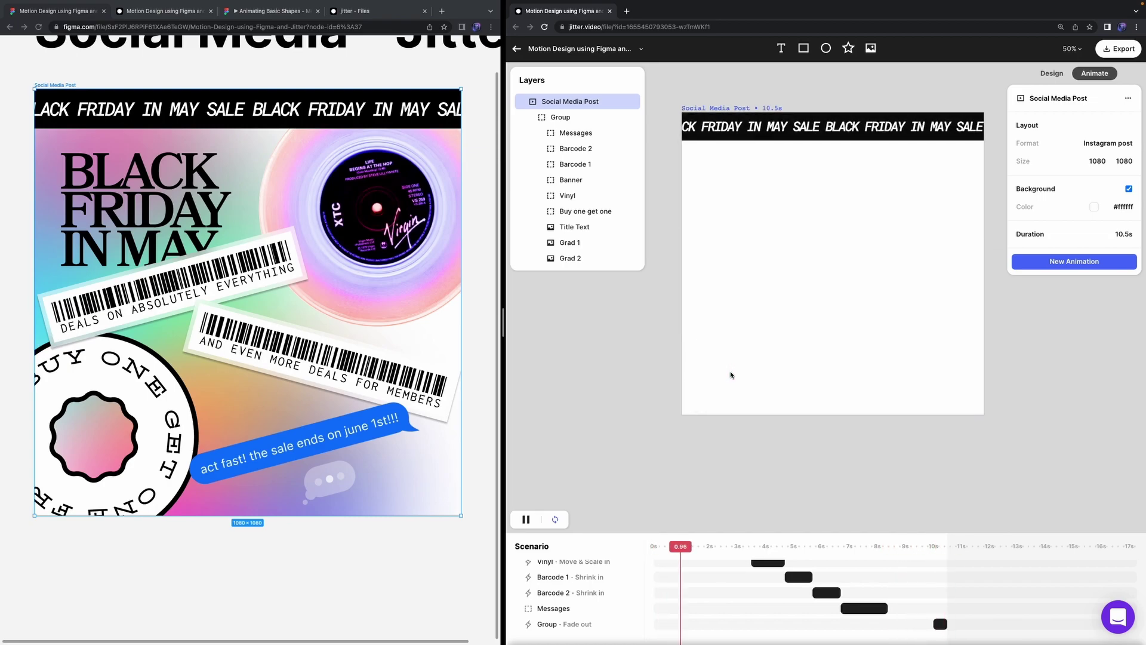
pyautogui.press('space')
pyautogui.press('space')
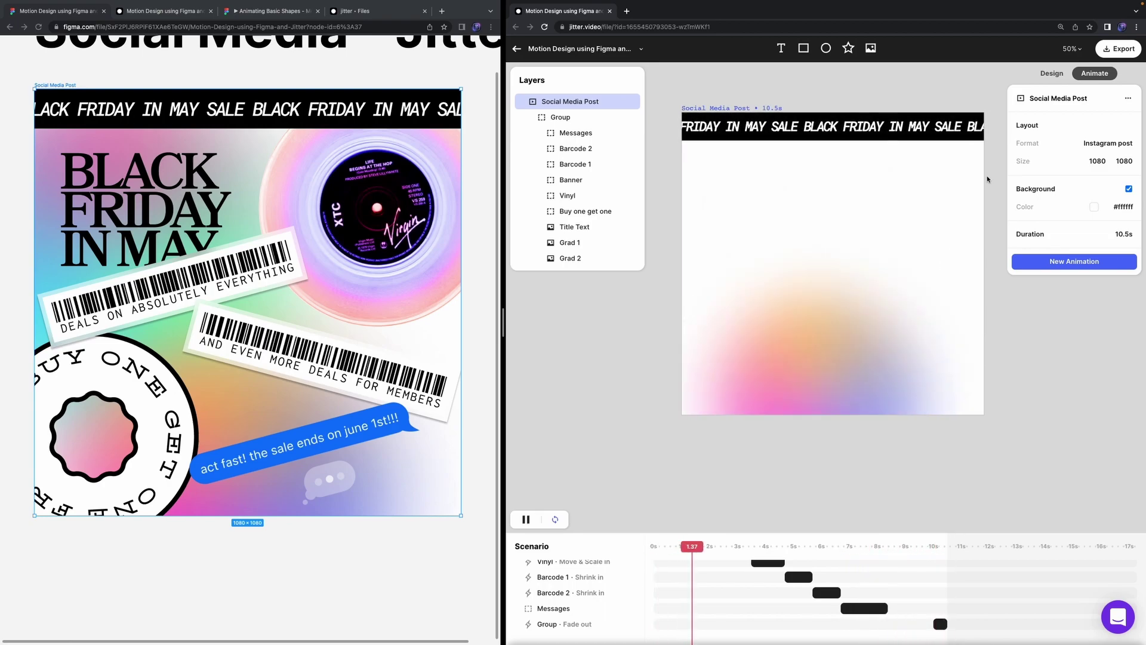
# Step: Export the animation as a 720p video and as a 0.5x GIF
pyautogui.click(1039, 183)
pyautogui.click(1116, 52)
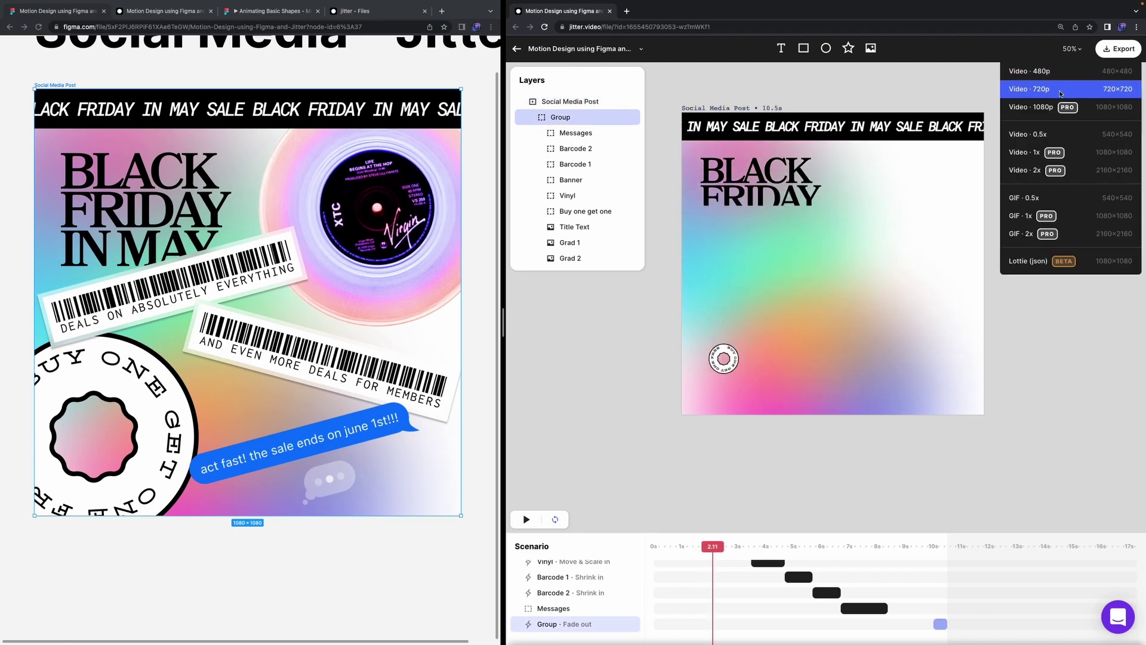
pyautogui.click(1038, 90)
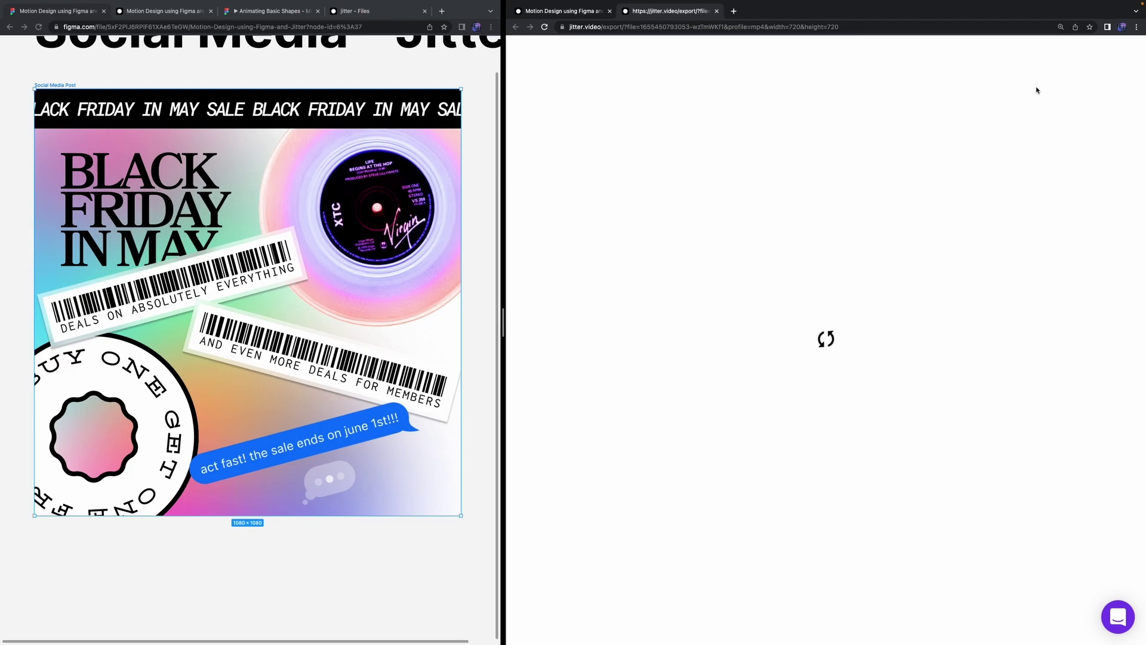
pyautogui.click(594, 18)
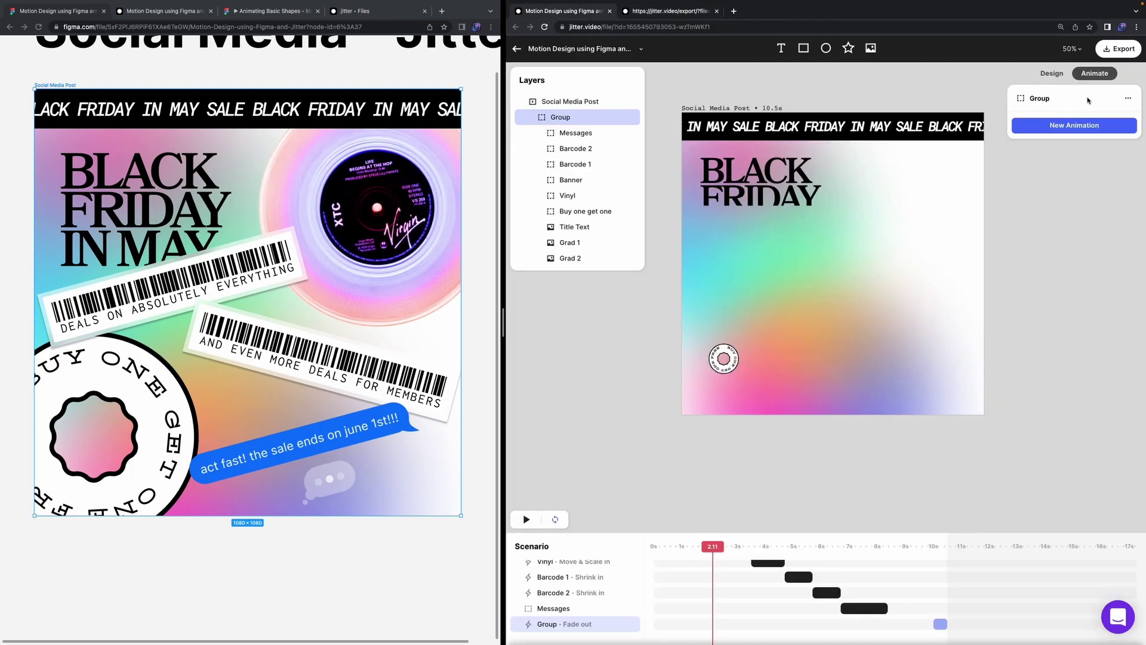
pyautogui.click(1116, 51)
pyautogui.click(1070, 197)
# Step: Review the exported video and GIF, and return to the Jitter files list
pyautogui.click(755, 18)
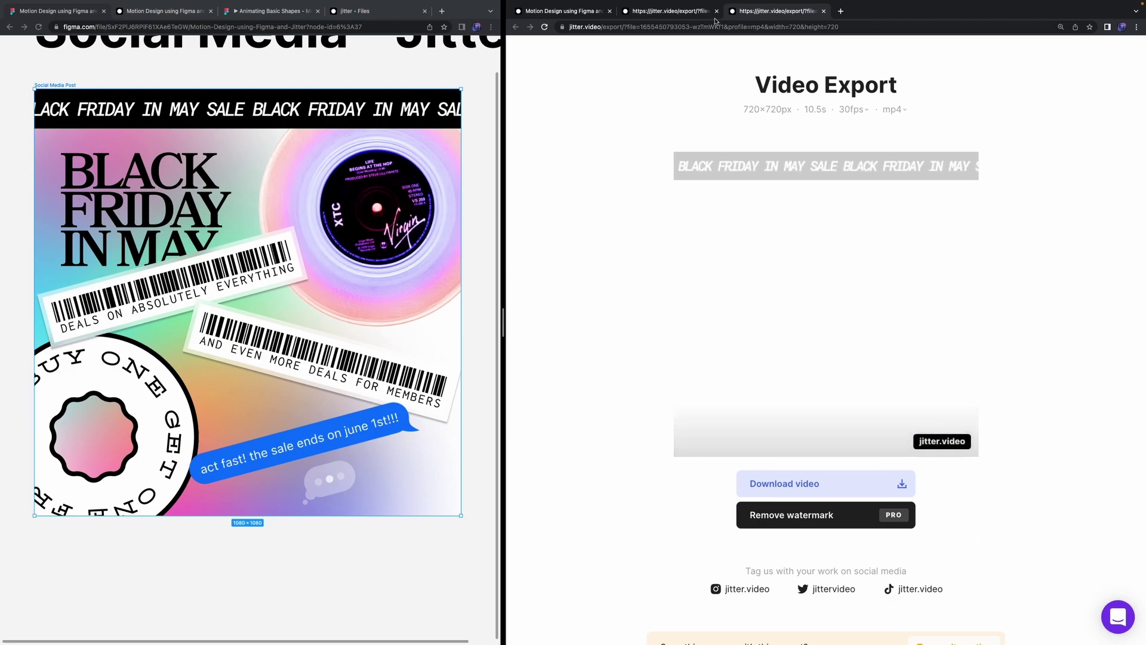
pyautogui.click(690, 13)
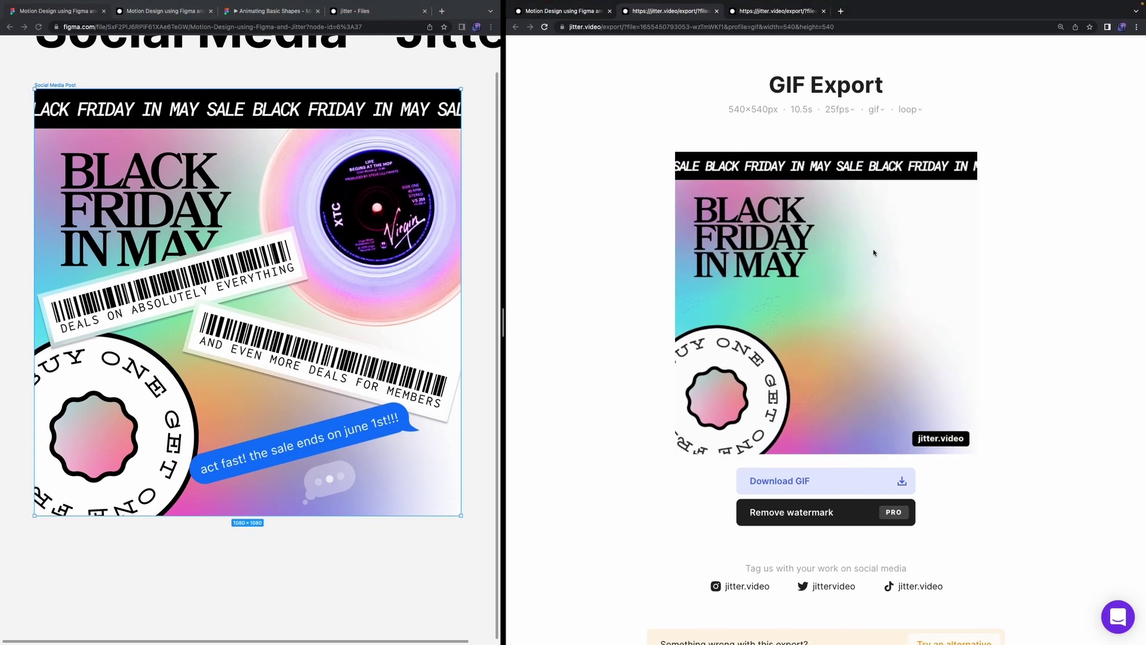
pyautogui.click(571, 14)
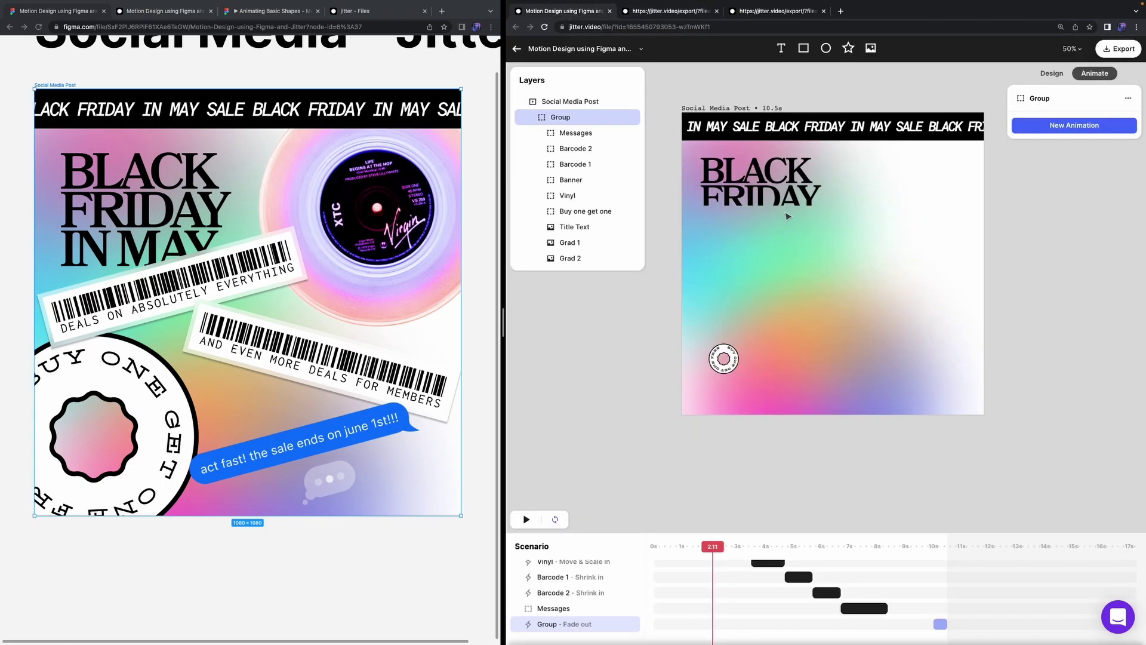
pyautogui.click(669, 11)
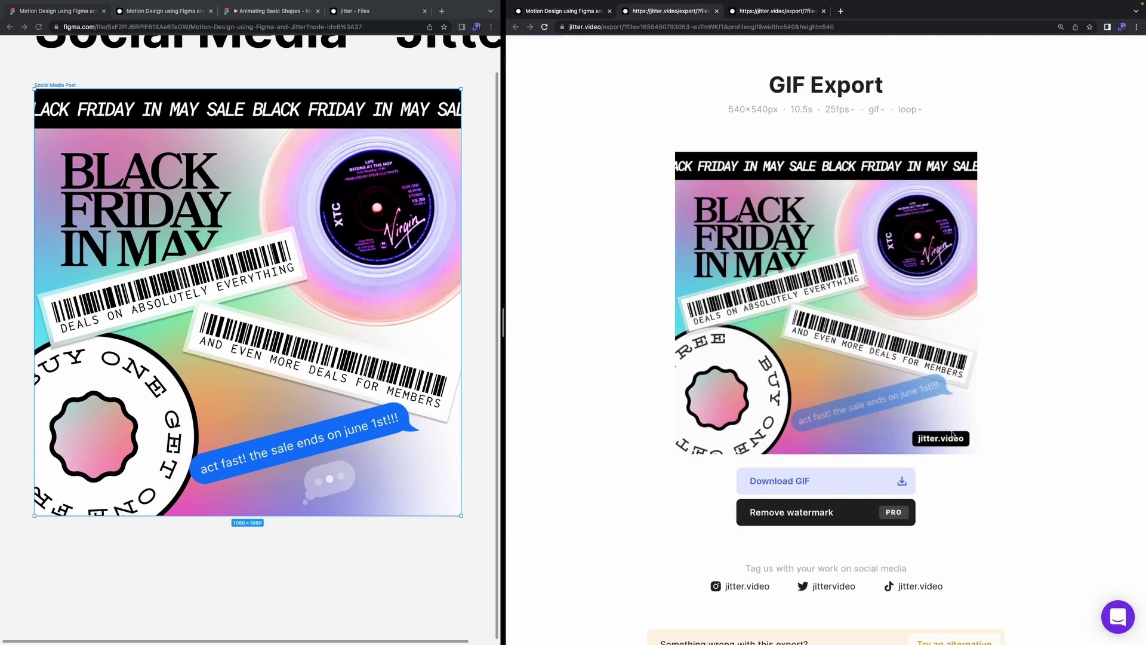
pyautogui.click(603, 13)
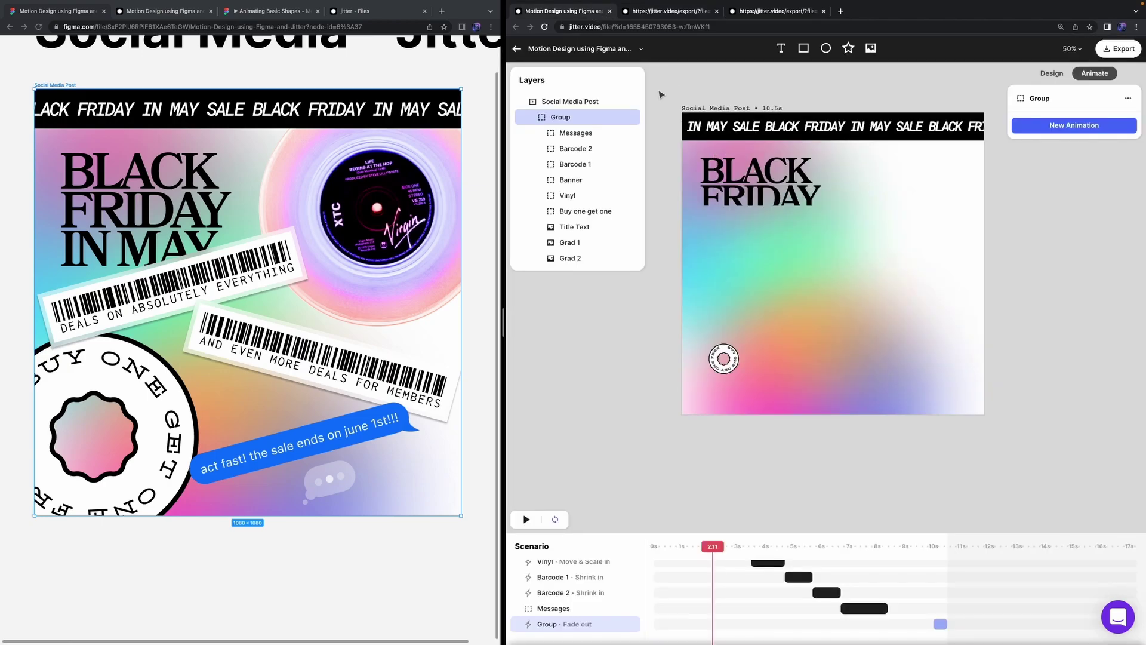
pyautogui.click(516, 50)
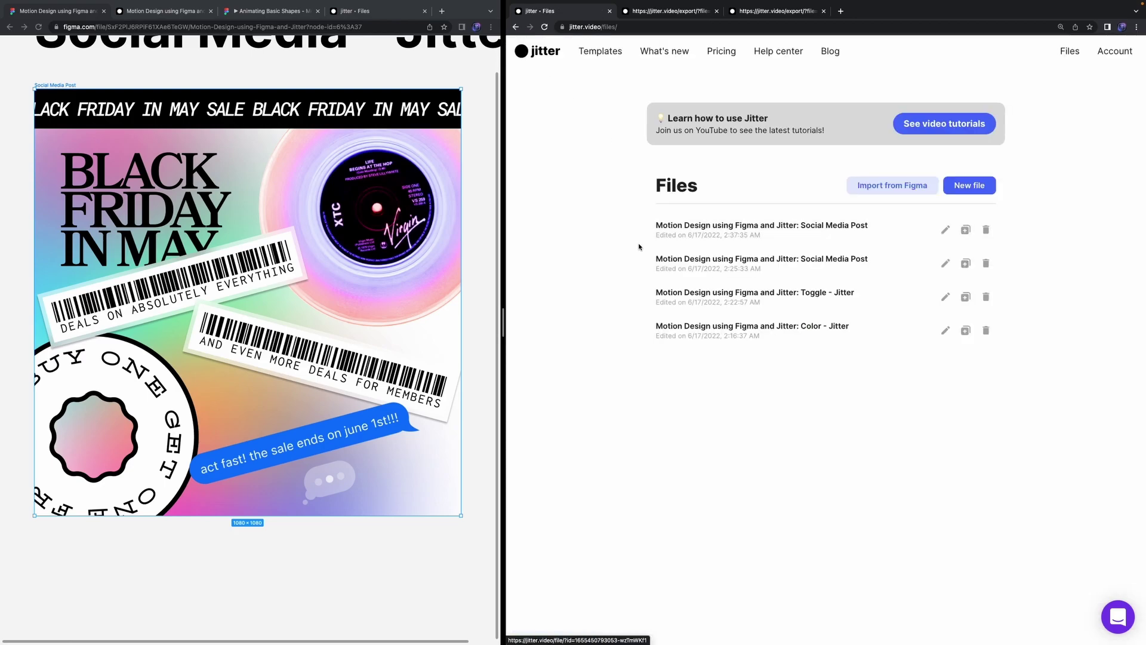
# Step: Switch to Figma, show its interface again and open the Animating Interfaces page
pyautogui.click(454, 66)
pyautogui.hotkey('shift', '1')
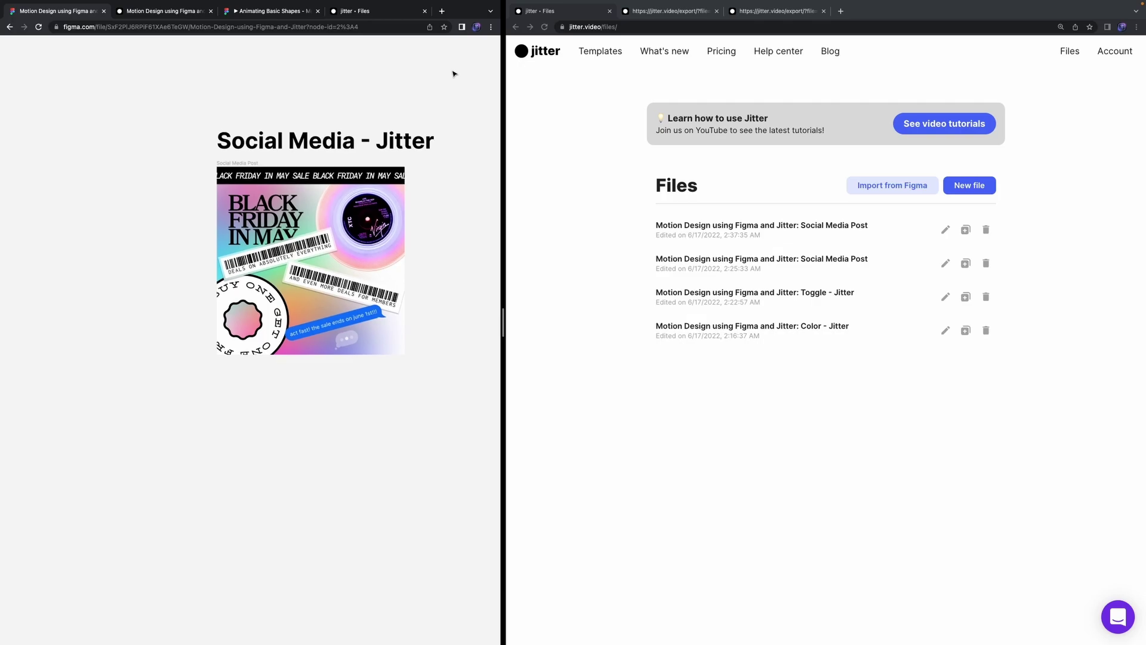
pyautogui.press('super+backslash')
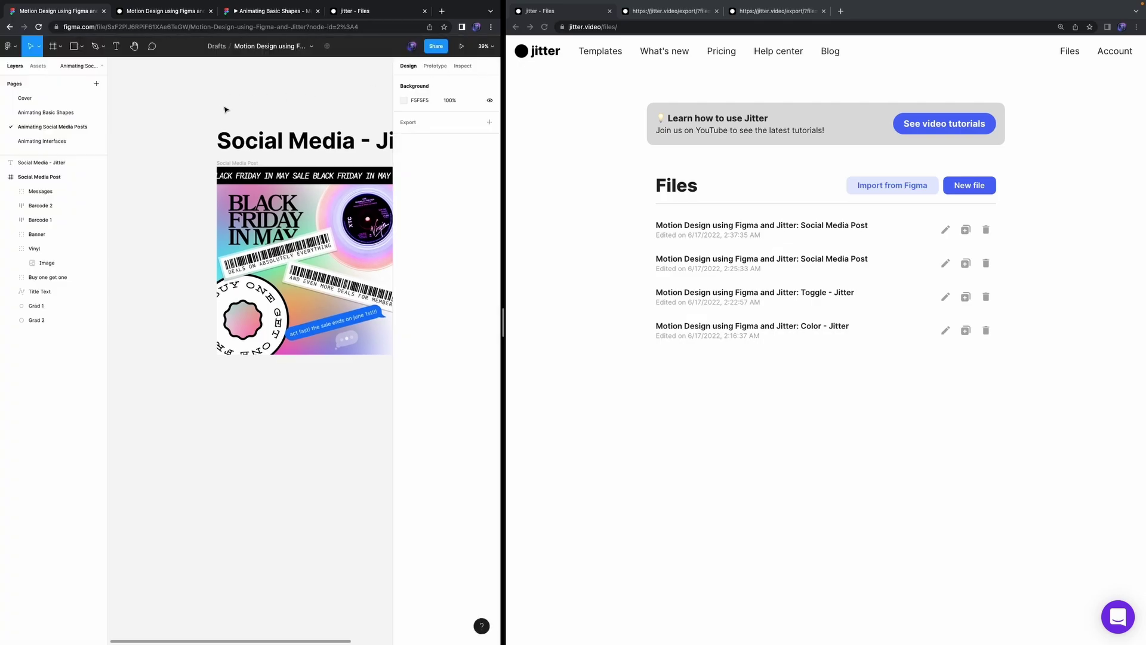
pyautogui.click(66, 141)
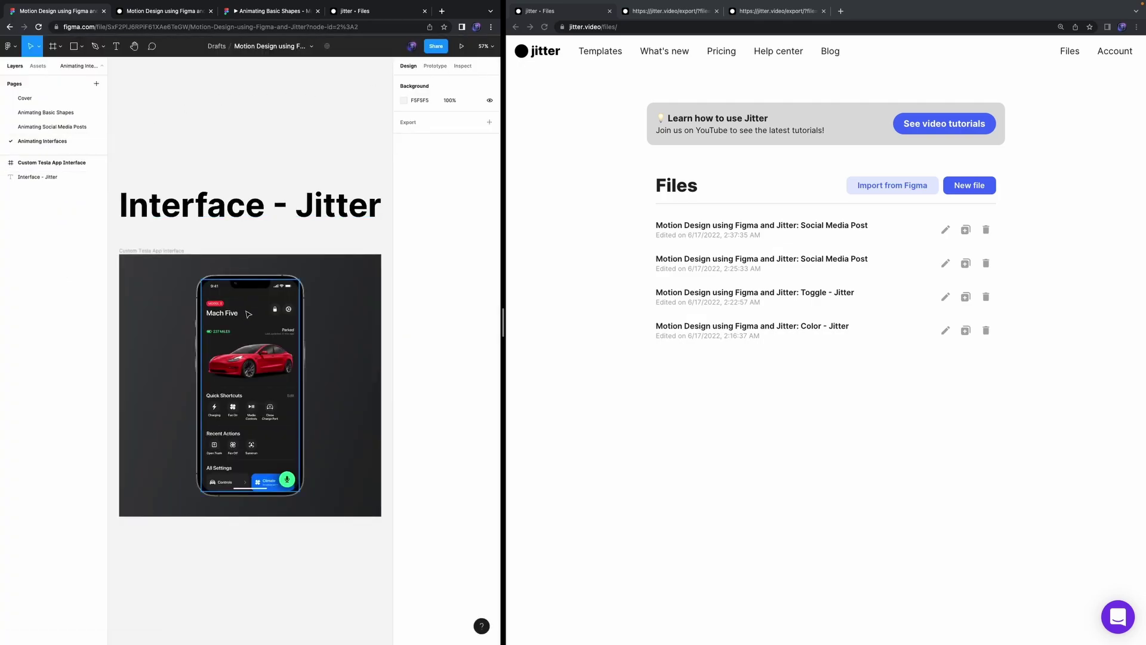
# Step: Export the Custom Tesla App Interface frame to Jitter with the Jitter plugin
pyautogui.scroll(-1, 255, 340)
pyautogui.scroll(2, 255, 341)
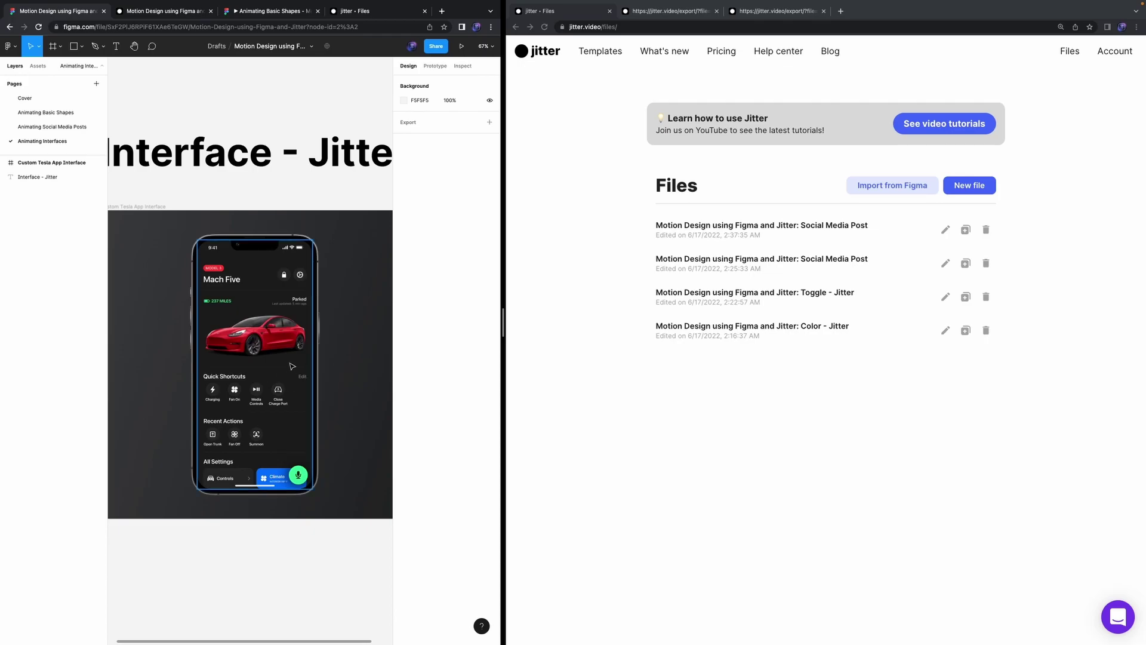
pyautogui.scroll(5, 192, 256)
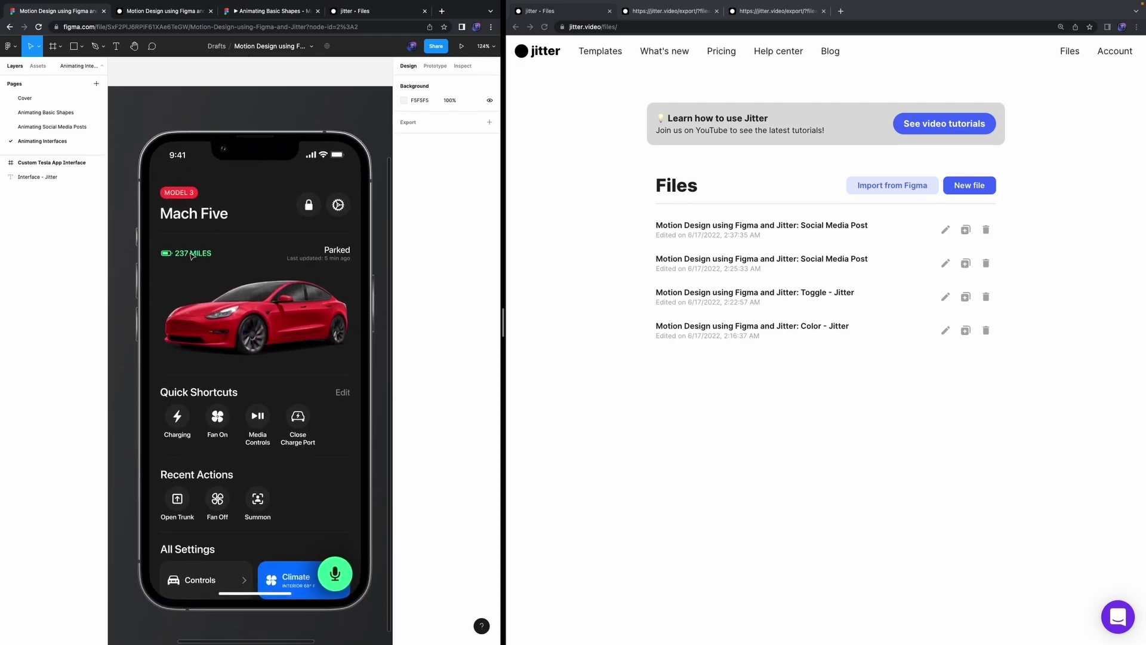
pyautogui.scroll(-5, 192, 256)
pyautogui.hscroll(-3, 243, 298)
pyautogui.scroll(1, 243, 298)
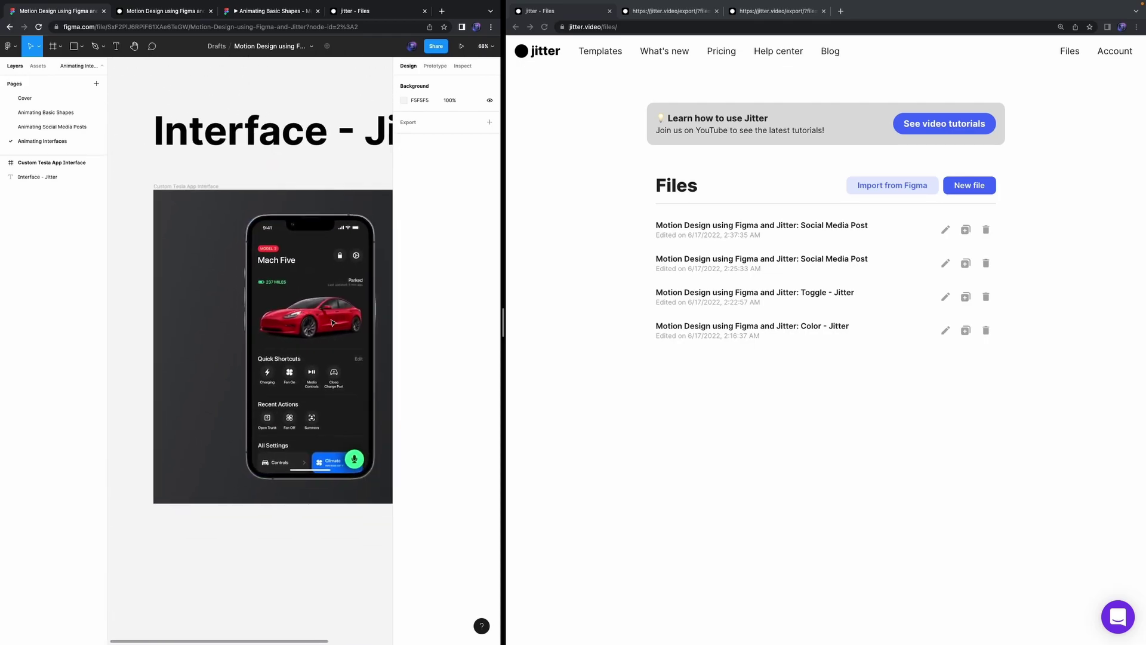
pyautogui.click(209, 185)
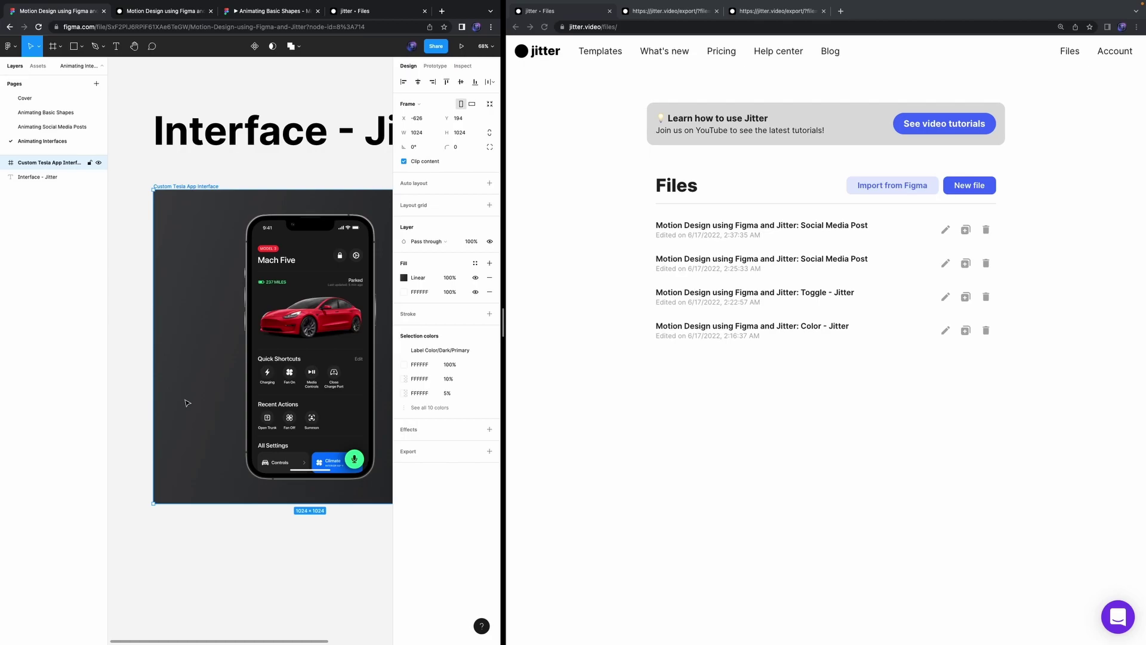
pyautogui.press('super+slash')
pyautogui.click(261, 141)
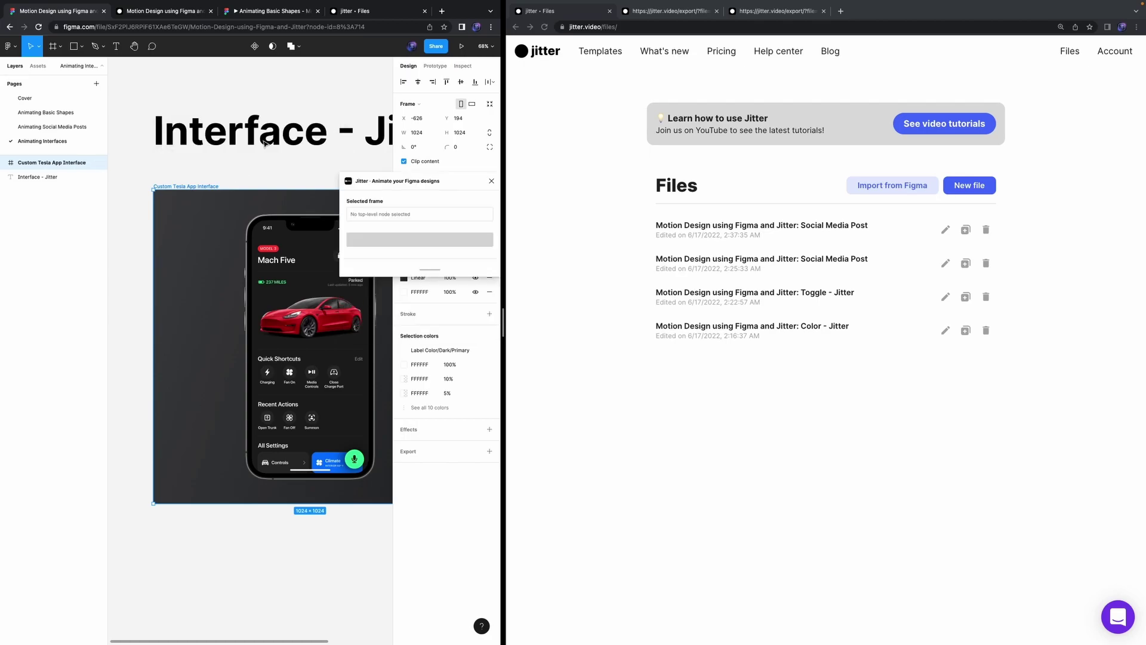
pyautogui.click(460, 246)
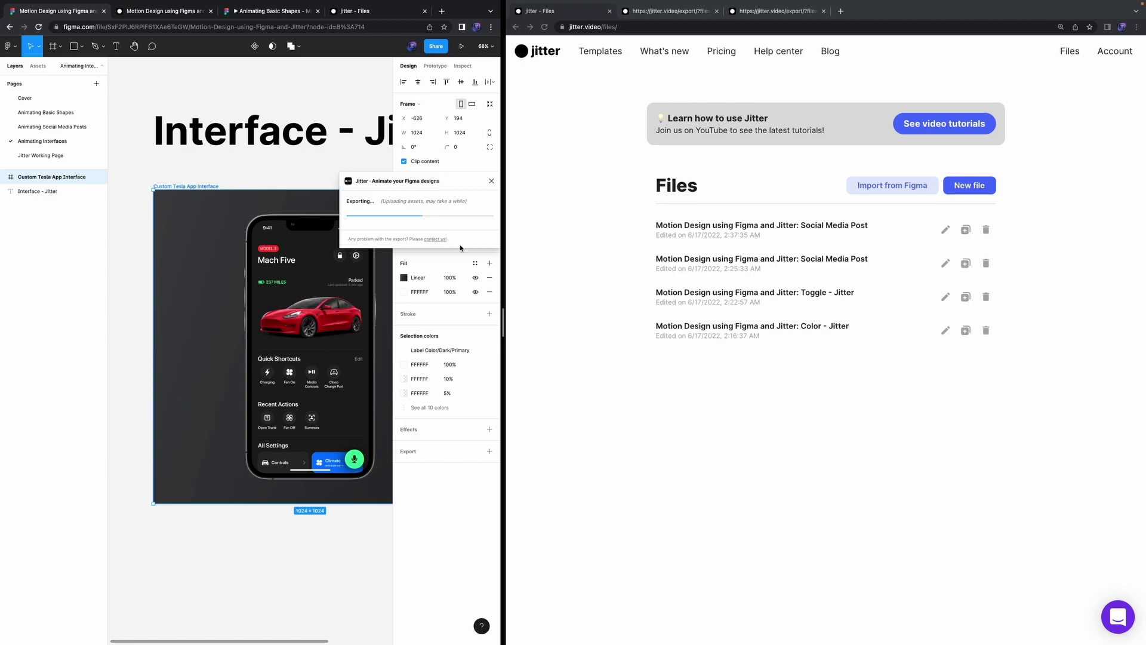
# Step: Delete the older Social Media Post file, edited at 2:25:33 AM, from the Jitter files
pyautogui.click(1095, 295)
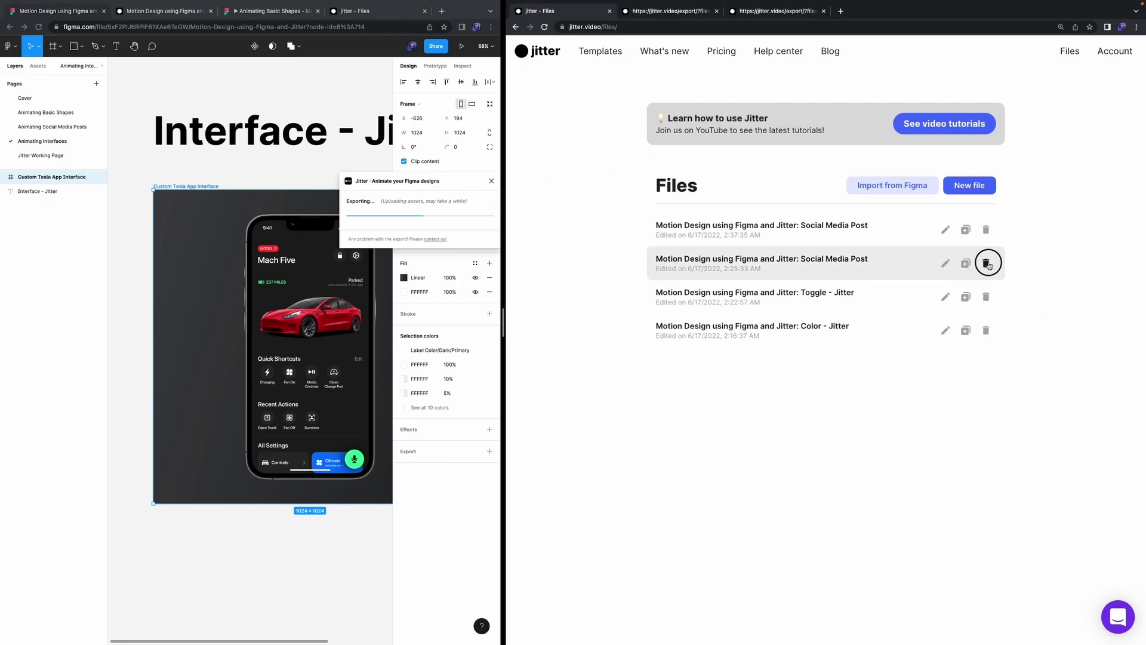
pyautogui.click(987, 263)
pyautogui.click(901, 86)
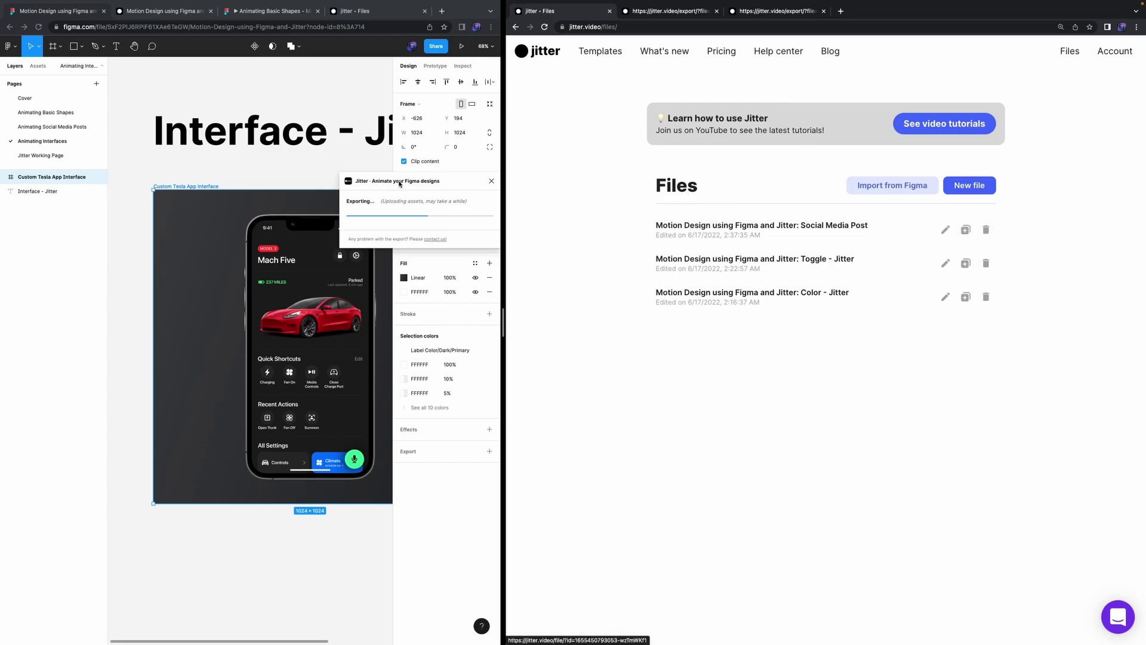
# Step: Open the exported Tesla app interface frame in Jitter
pyautogui.click(416, 184)
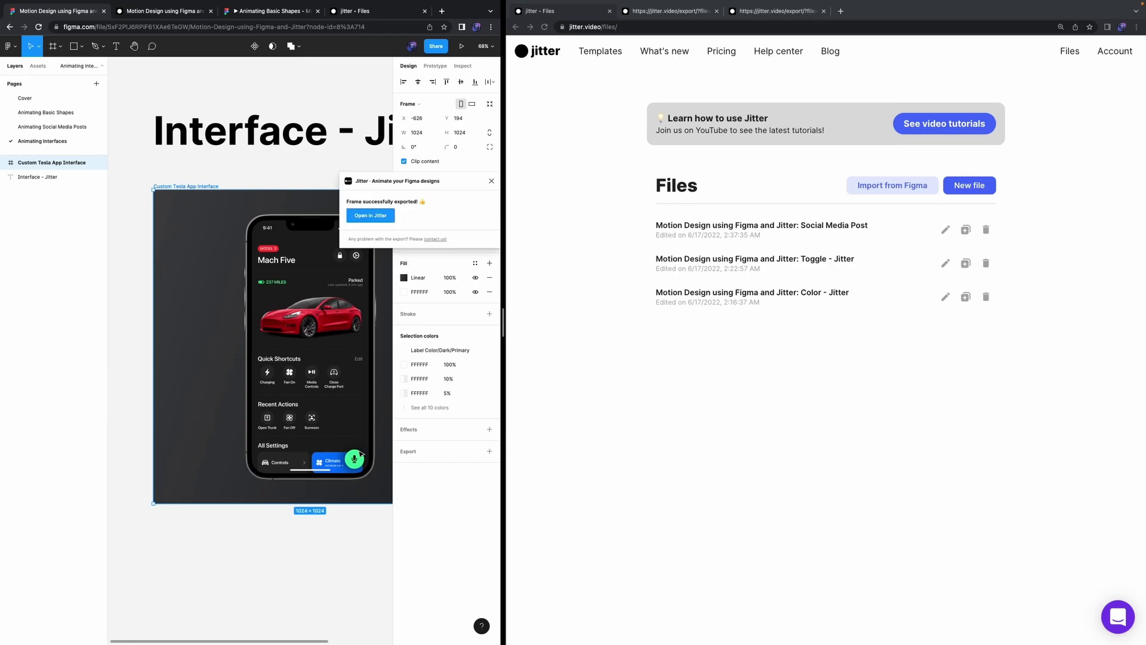
pyautogui.click(371, 215)
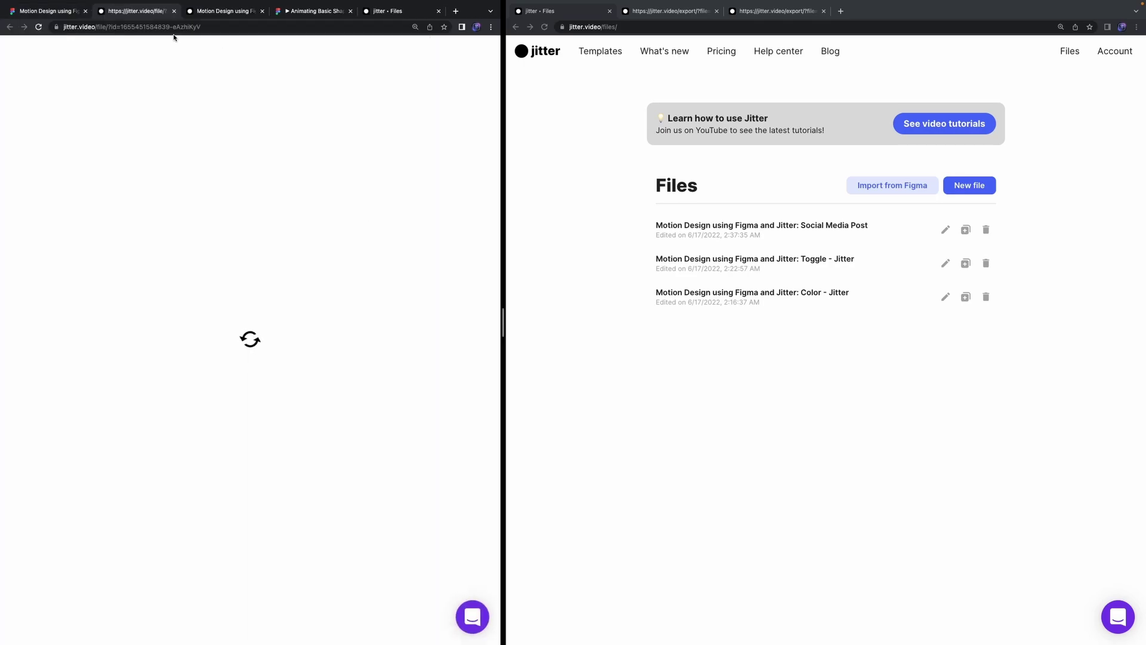
# Step: Move the Tesla interface's Jitter file into the other browser window and delete the Rectangle 8 layer from the Voice Command group
pyautogui.moveTo(148, 10); pyautogui.dragTo(672, 11)
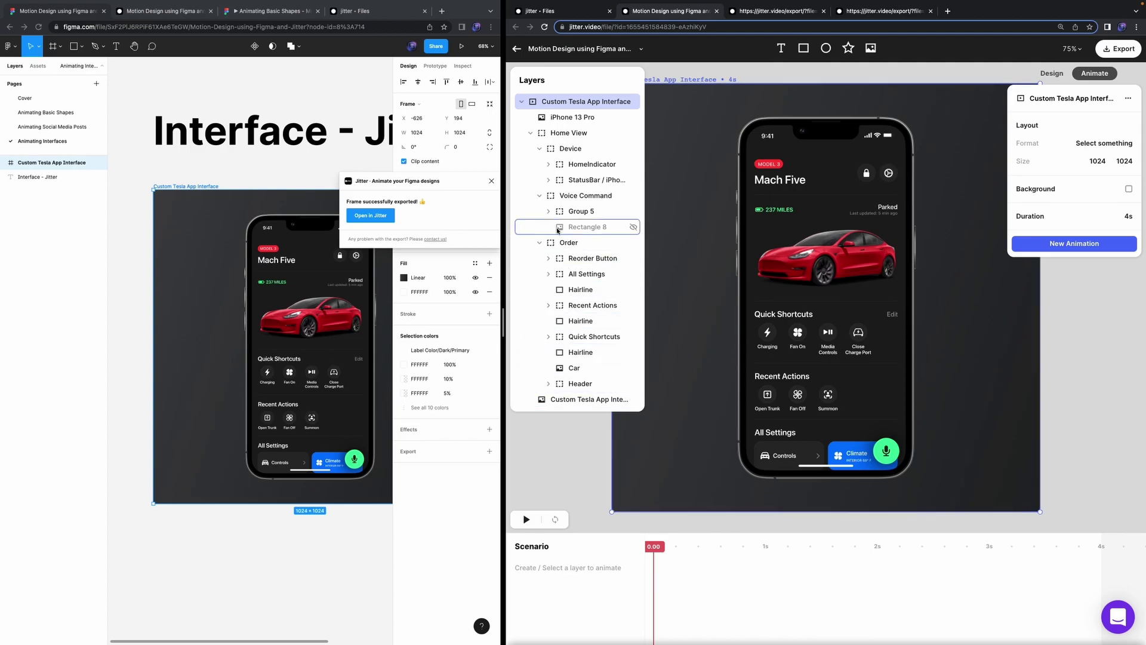
pyautogui.click(633, 227)
pyautogui.click(633, 228)
pyautogui.click(632, 227)
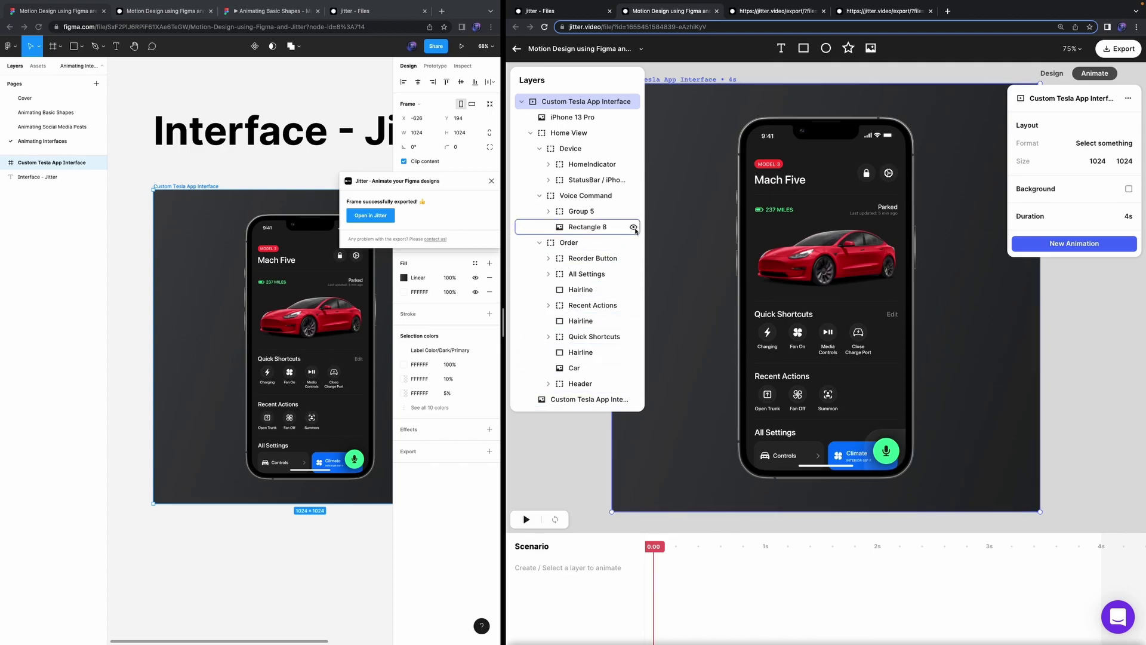
pyautogui.click(622, 231)
pyautogui.press('Delete')
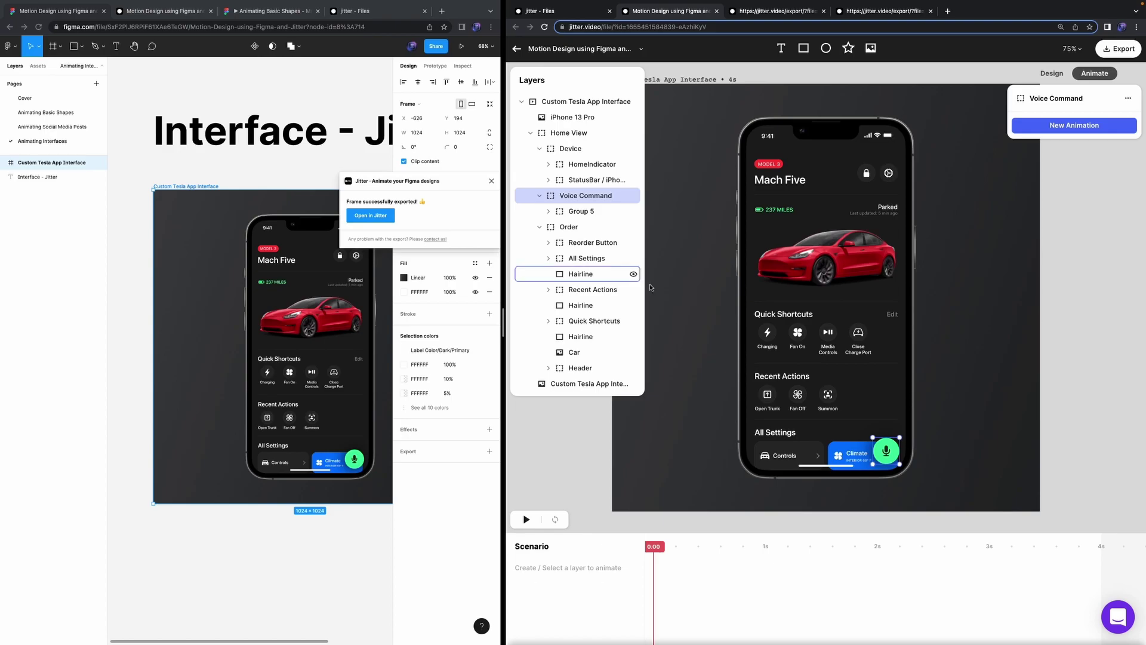
# Step: Collapse the Home View layer and group it together with the iPhone 13 Pro layer
pyautogui.click(1038, 388)
pyautogui.scroll(-3, 1021, 417)
pyautogui.click(531, 132)
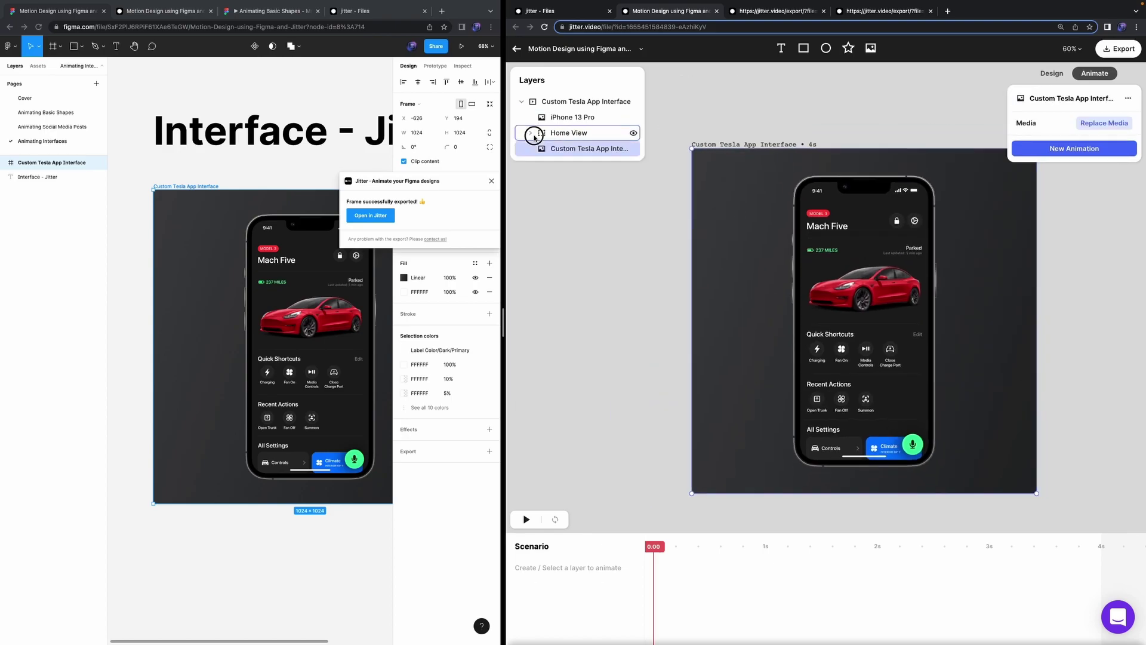
pyautogui.click(561, 137)
pyautogui.click(569, 149)
pyautogui.click(571, 149)
pyautogui.click(572, 150)
pyautogui.rightClick(604, 149)
pyautogui.click(589, 150)
pyautogui.click(584, 133)
pyautogui.keyDown('shift'); pyautogui.click(590, 118); pyautogui.keyUp('shift')
pyautogui.press('super+g')
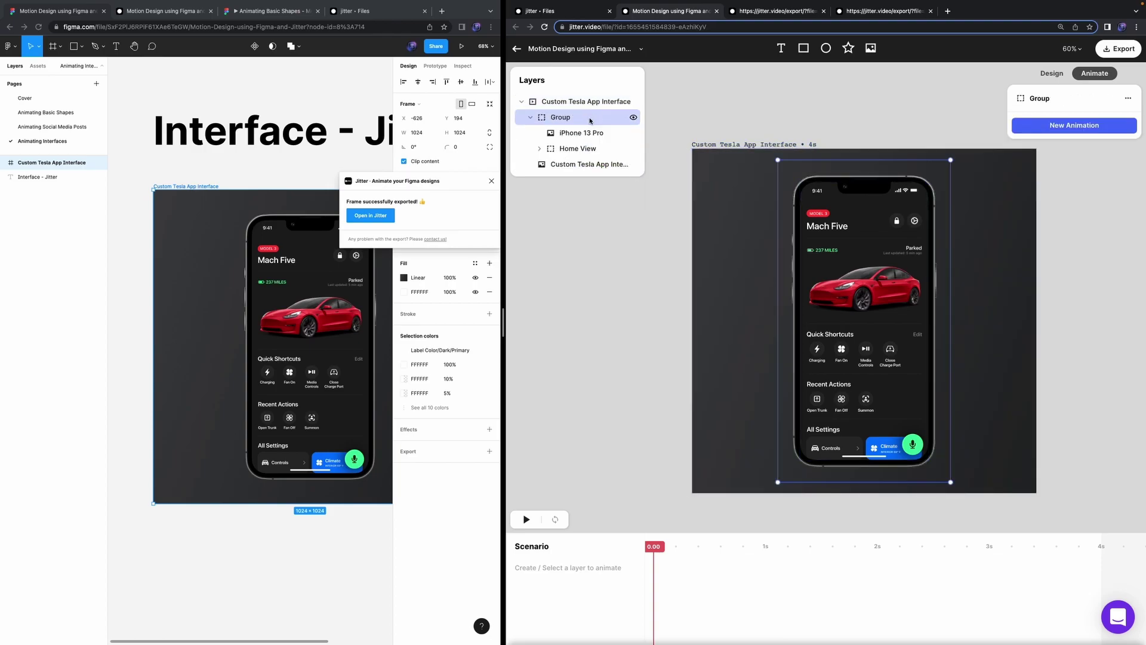
# Step: Add a Move & Scale in animation to the phone group and set the artboard's duration to 15 s
pyautogui.click(1113, 131)
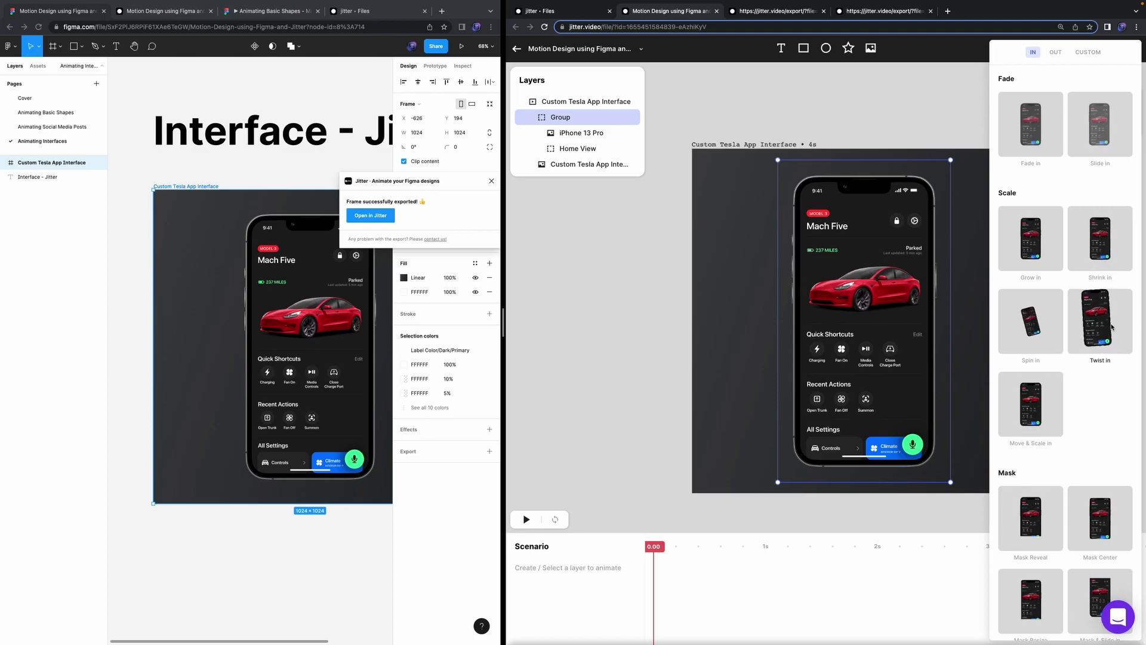
pyautogui.click(1020, 429)
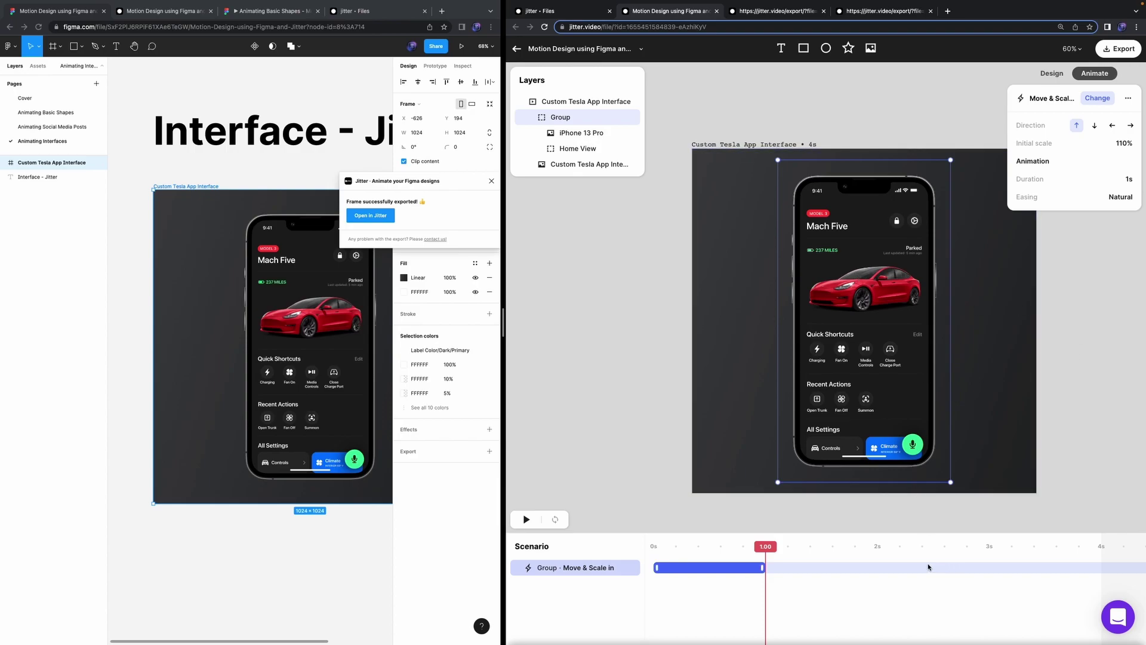
pyautogui.click(1096, 493)
pyautogui.write('15')
pyautogui.press('Return')
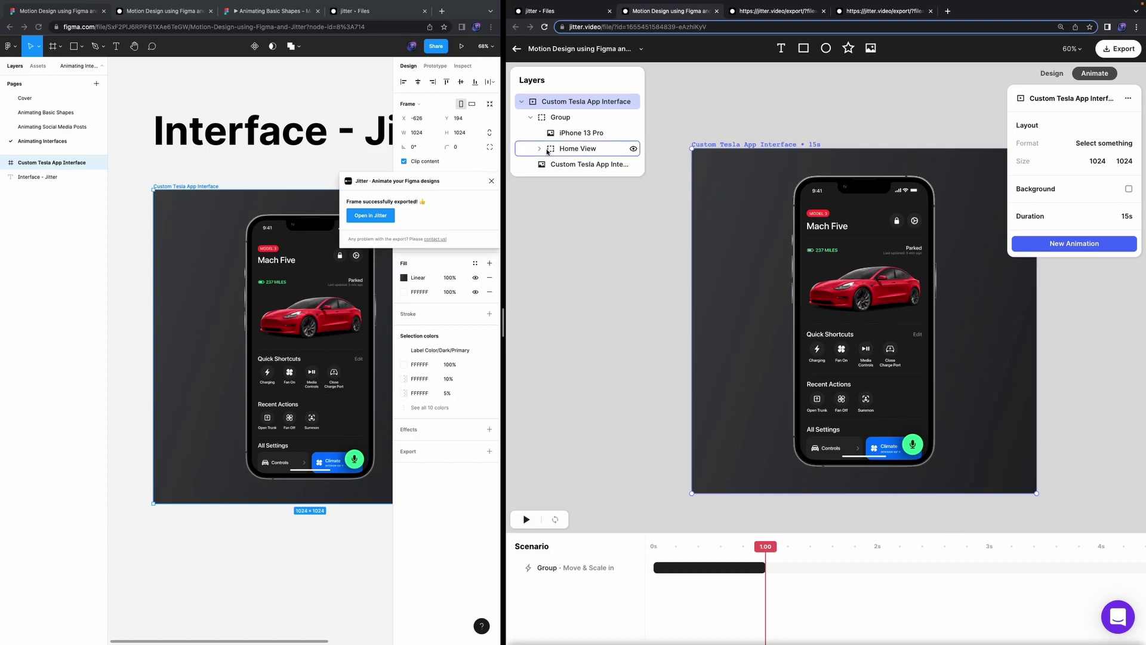
# Step: Hide and show the Device, Voice Command and Order layers inside Home View to examine what each contains
pyautogui.click(634, 149)
pyautogui.click(634, 150)
pyautogui.click(539, 149)
pyautogui.click(635, 168)
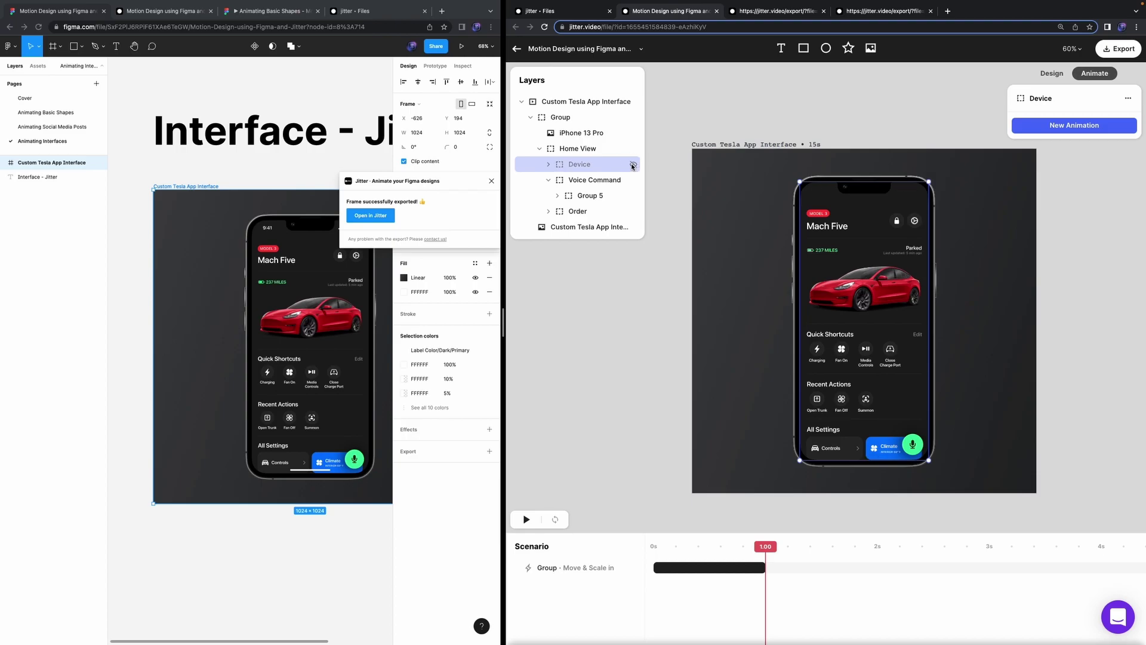
pyautogui.click(548, 181)
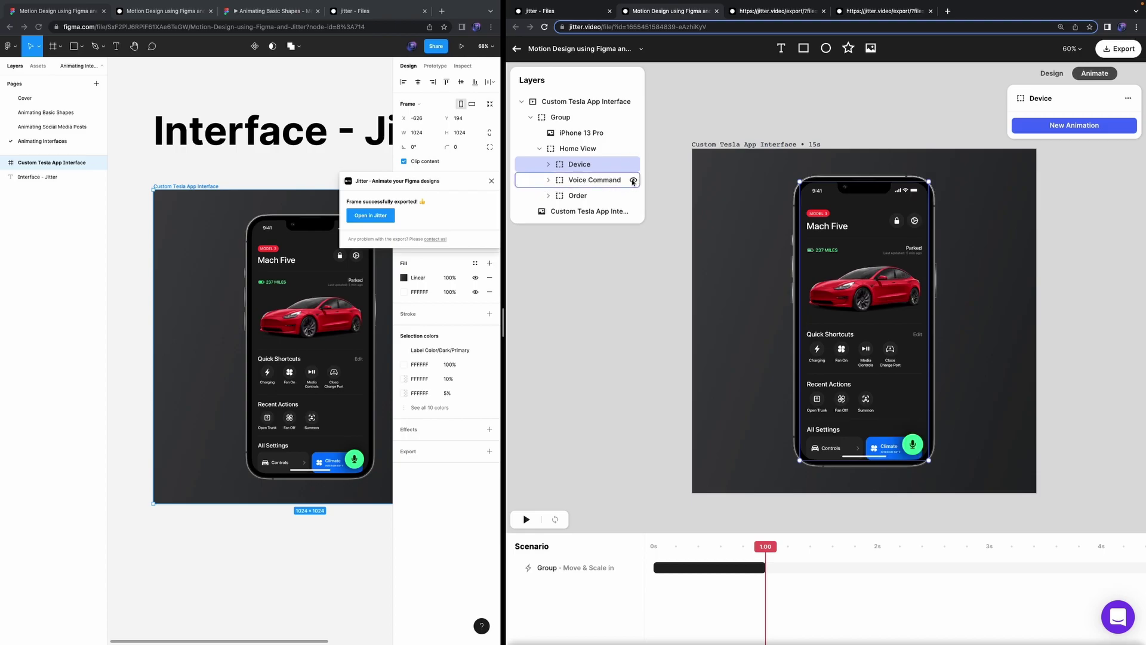
pyautogui.click(623, 196)
pyautogui.click(634, 196)
pyautogui.click(635, 197)
pyautogui.click(634, 197)
pyautogui.click(634, 179)
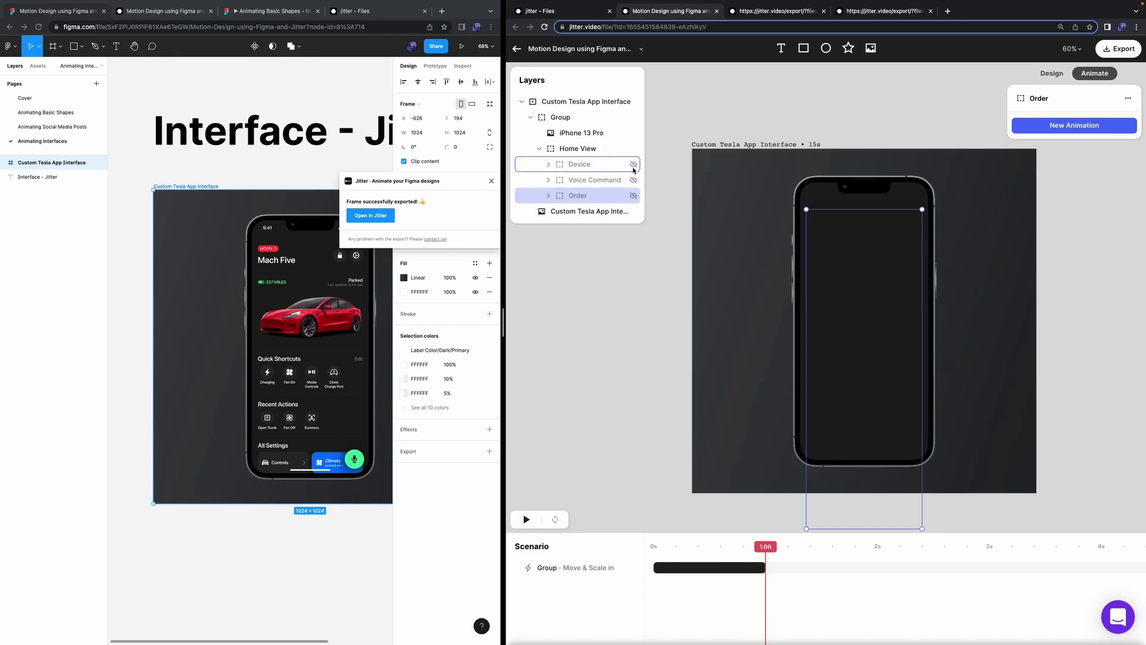
pyautogui.click(634, 149)
pyautogui.click(633, 149)
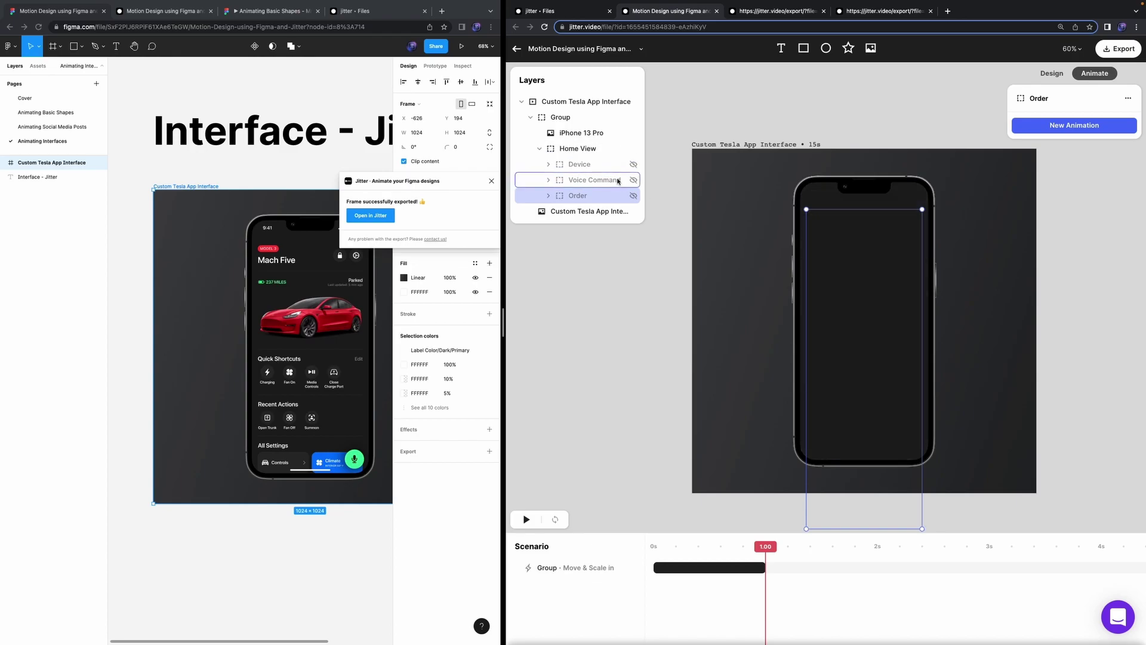
pyautogui.click(634, 165)
pyautogui.click(633, 180)
pyautogui.click(634, 196)
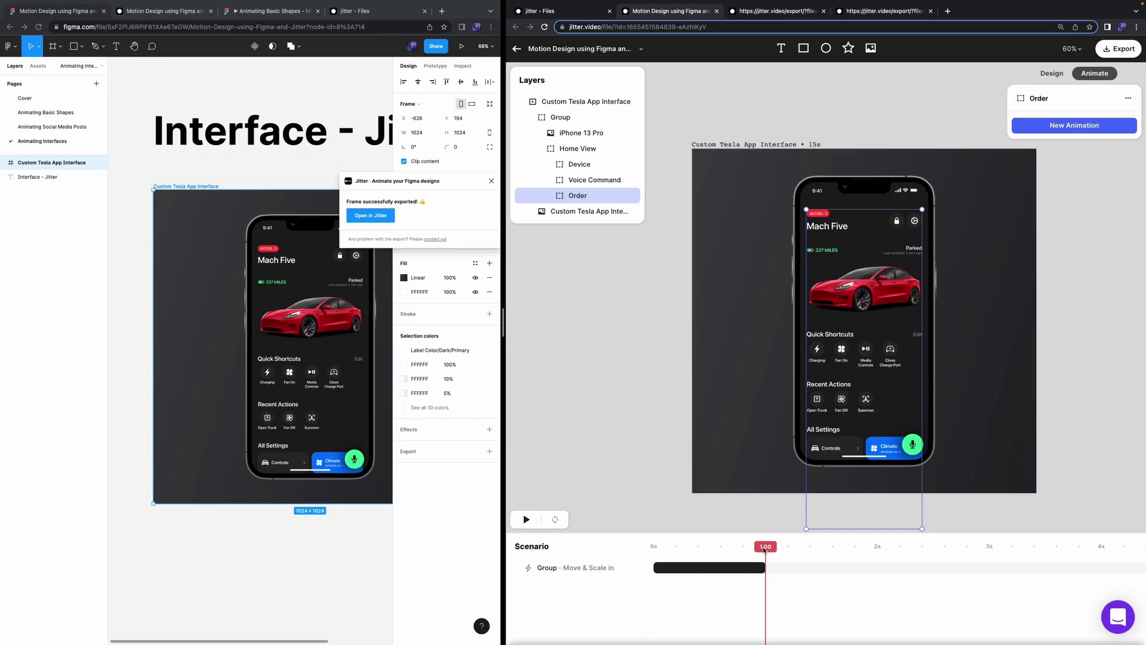
# Step: Hide the Device, Voice Command and Order layers and reveal them one at a time to preview their entrance order
pyautogui.click(633, 164)
pyautogui.click(633, 179)
pyautogui.click(633, 196)
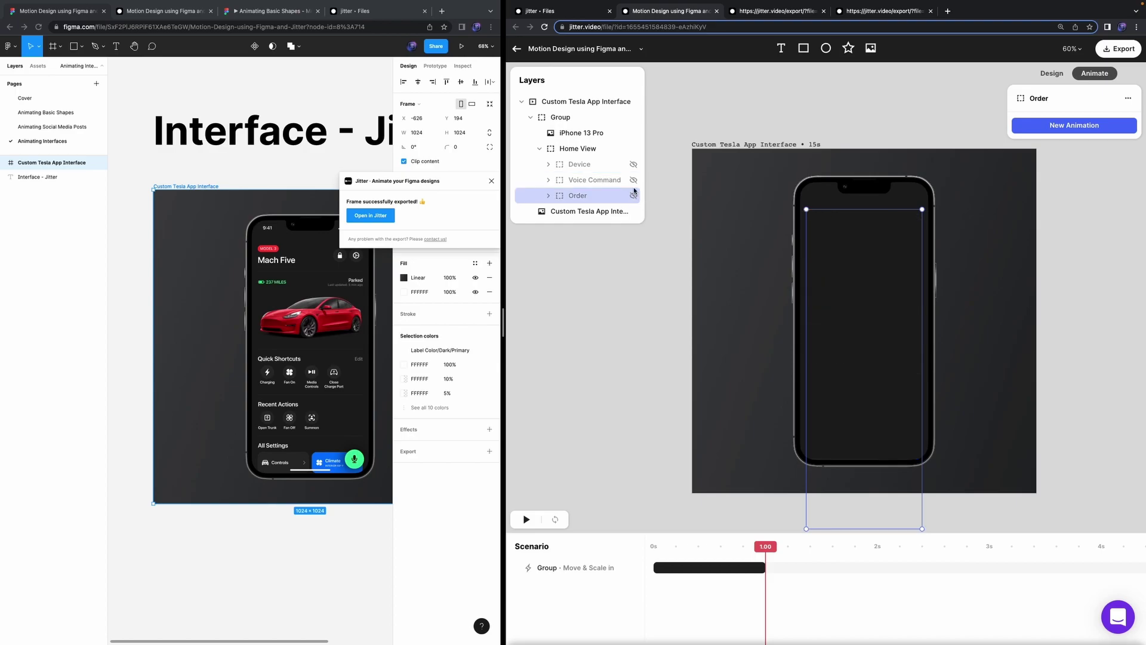
pyautogui.click(633, 164)
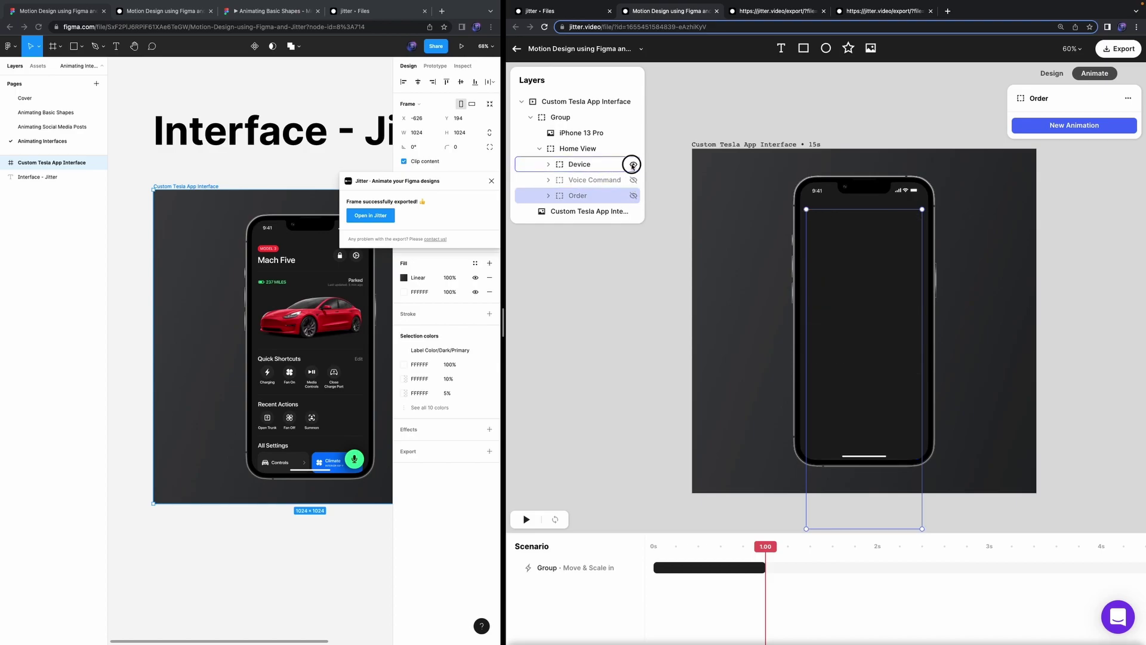
pyautogui.click(633, 196)
pyautogui.click(634, 196)
pyautogui.click(633, 180)
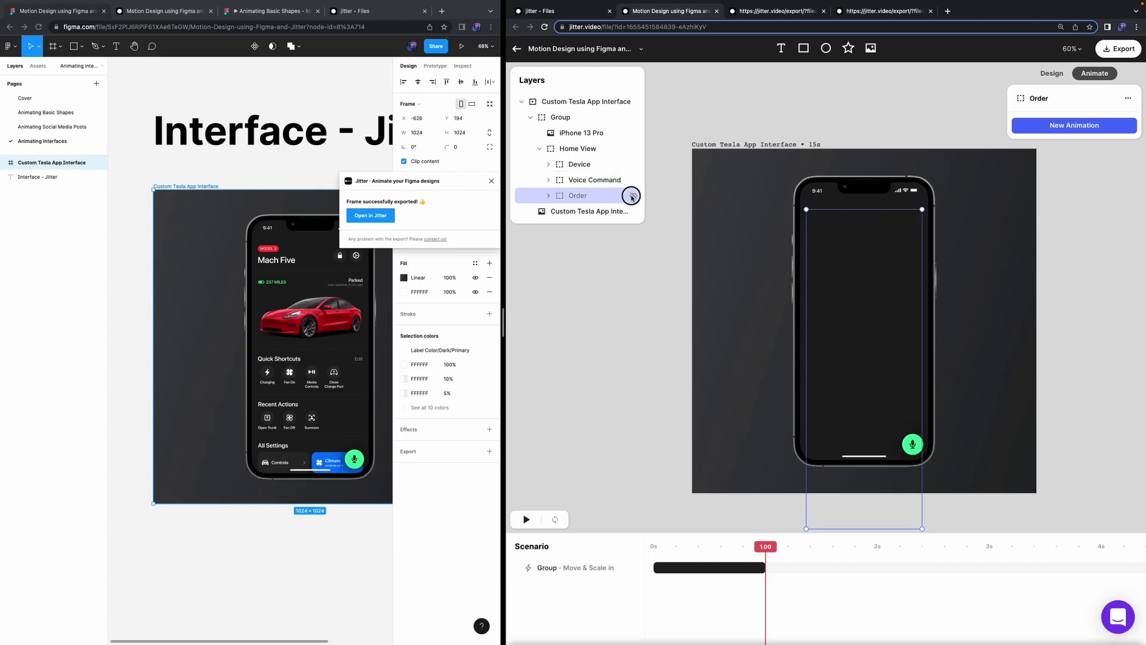
pyautogui.click(633, 196)
pyautogui.click(612, 172)
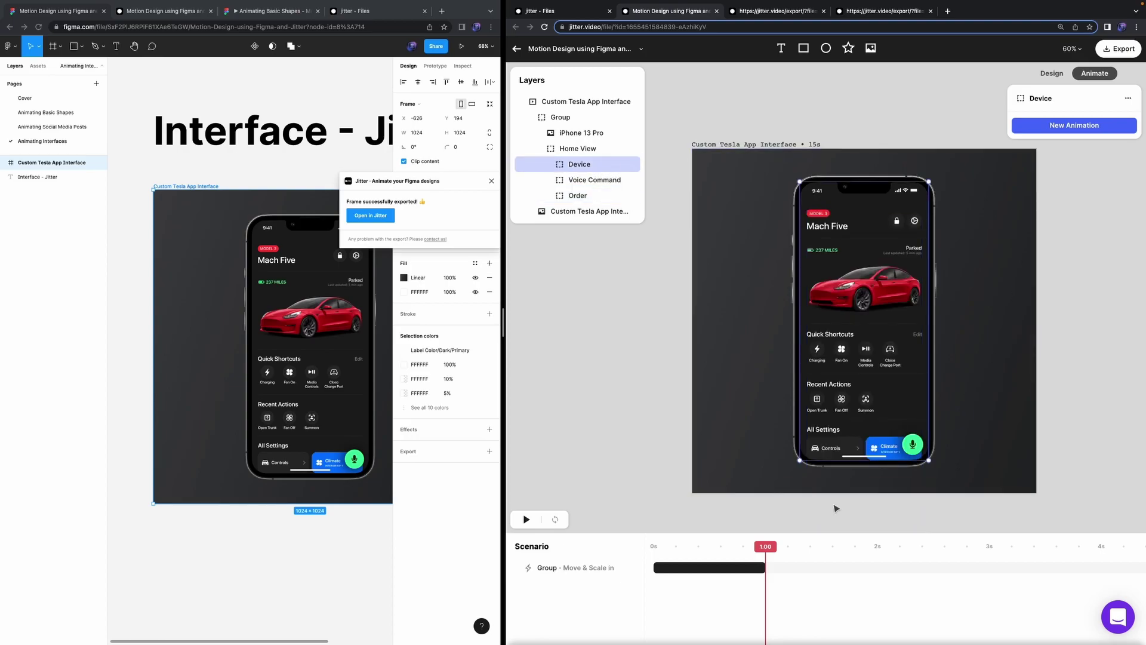
# Step: Set the duration of the phone group's Move & Scale in animation to 0.5 s
pyautogui.moveTo(770, 551); pyautogui.dragTo(640, 526)
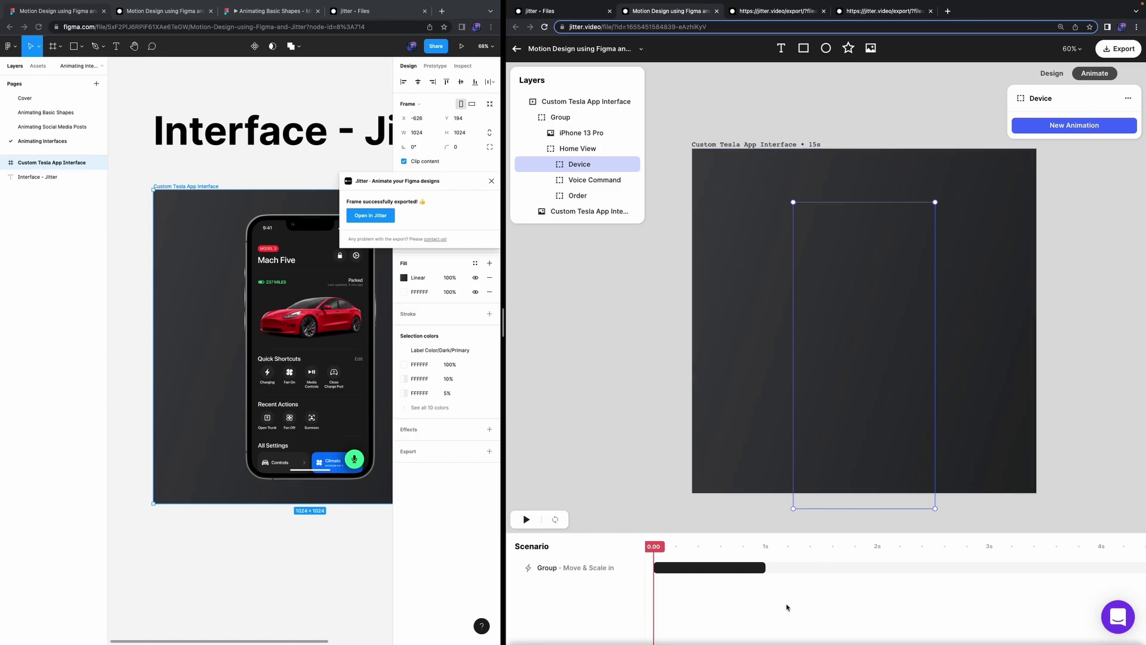
pyautogui.click(691, 566)
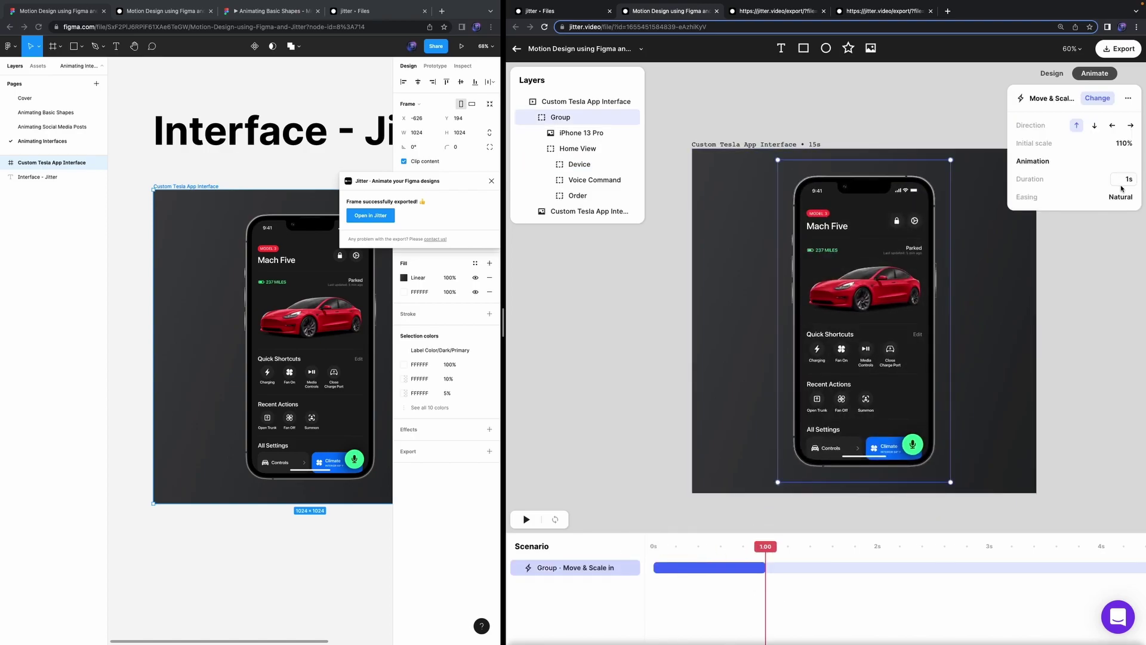
pyautogui.press('Return')
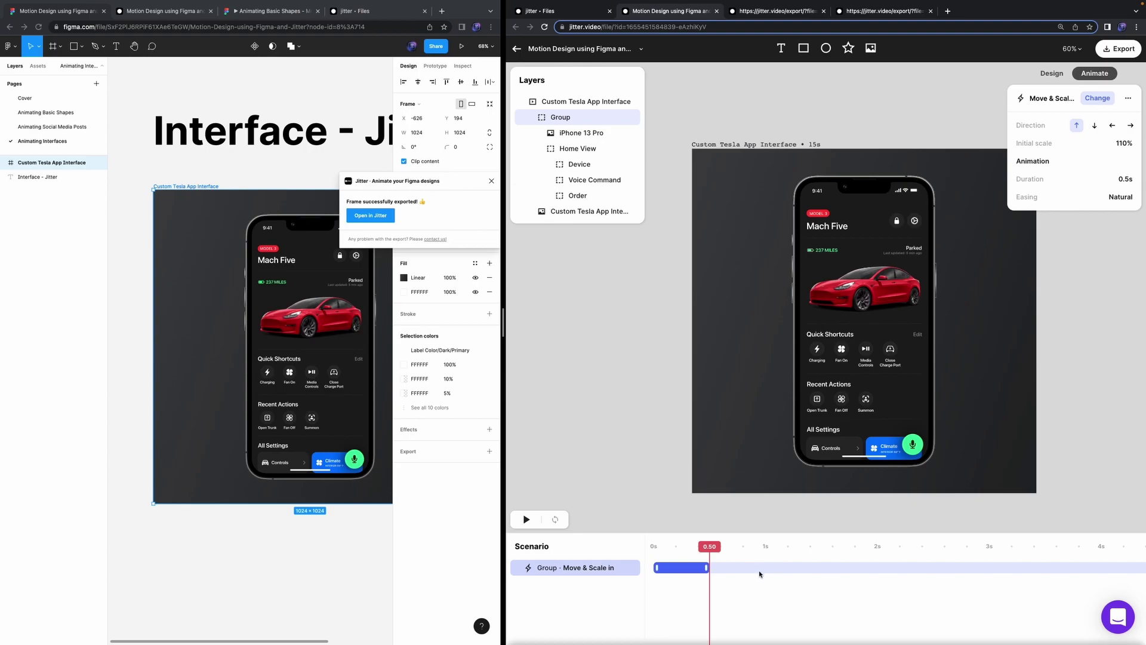
# Step: Add a Grow in animation to the Device layer, starting at 0.5 s right after the group's animation
pyautogui.click(588, 165)
pyautogui.click(1112, 123)
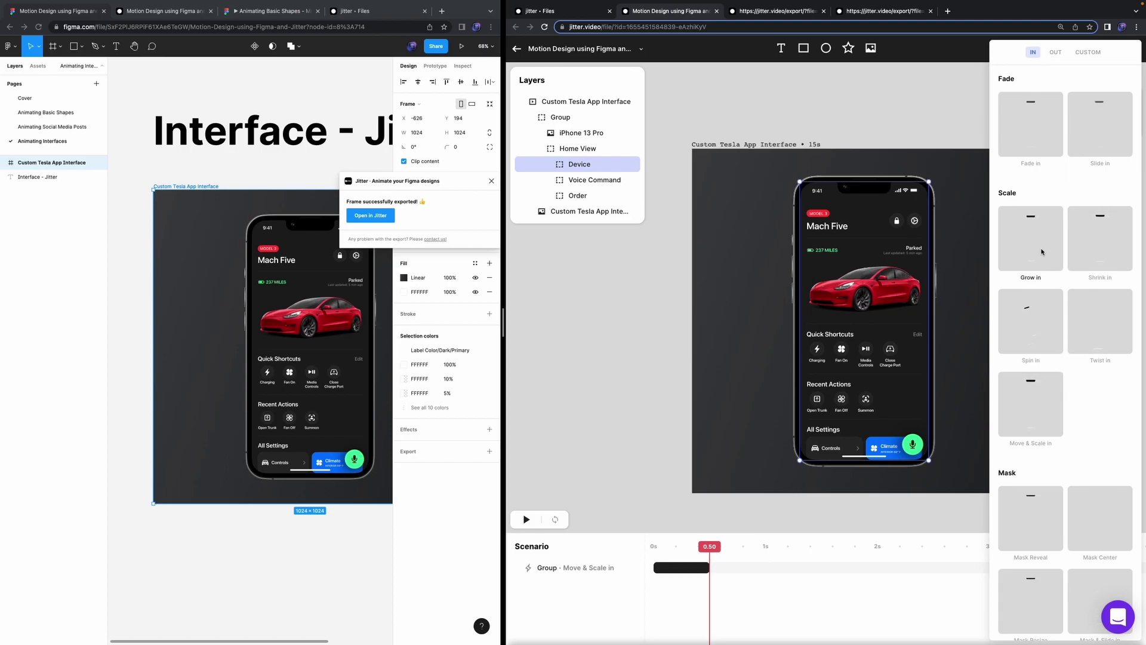
pyautogui.click(1042, 251)
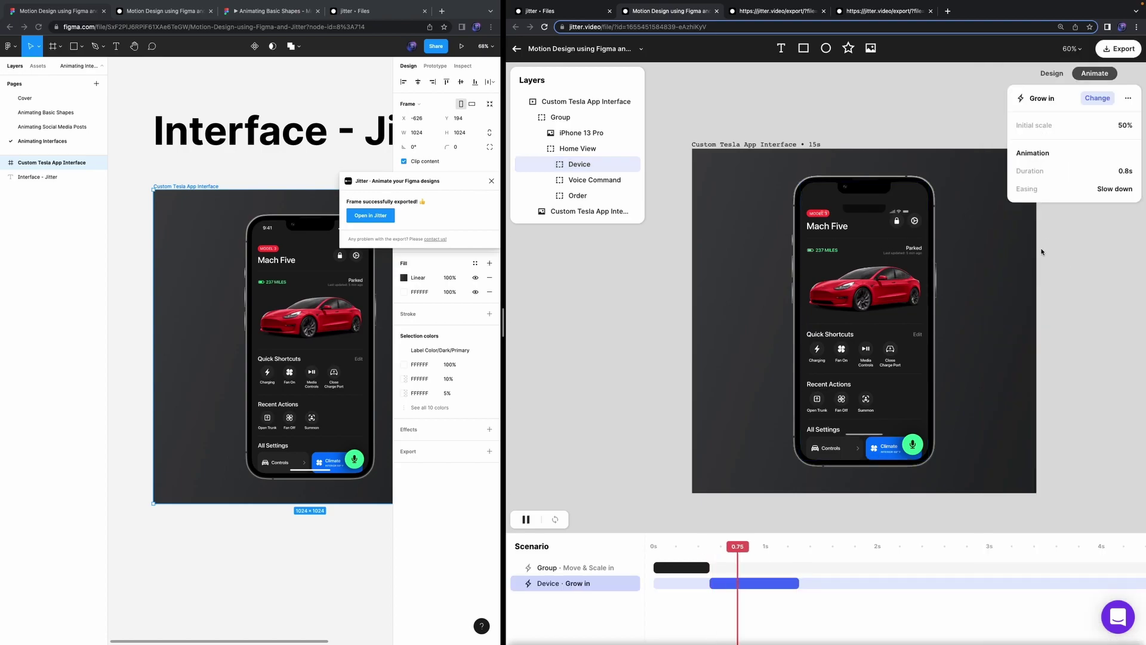
# Step: Expand the Device layer and its status bar and remove the Notch layer
pyautogui.click(549, 165)
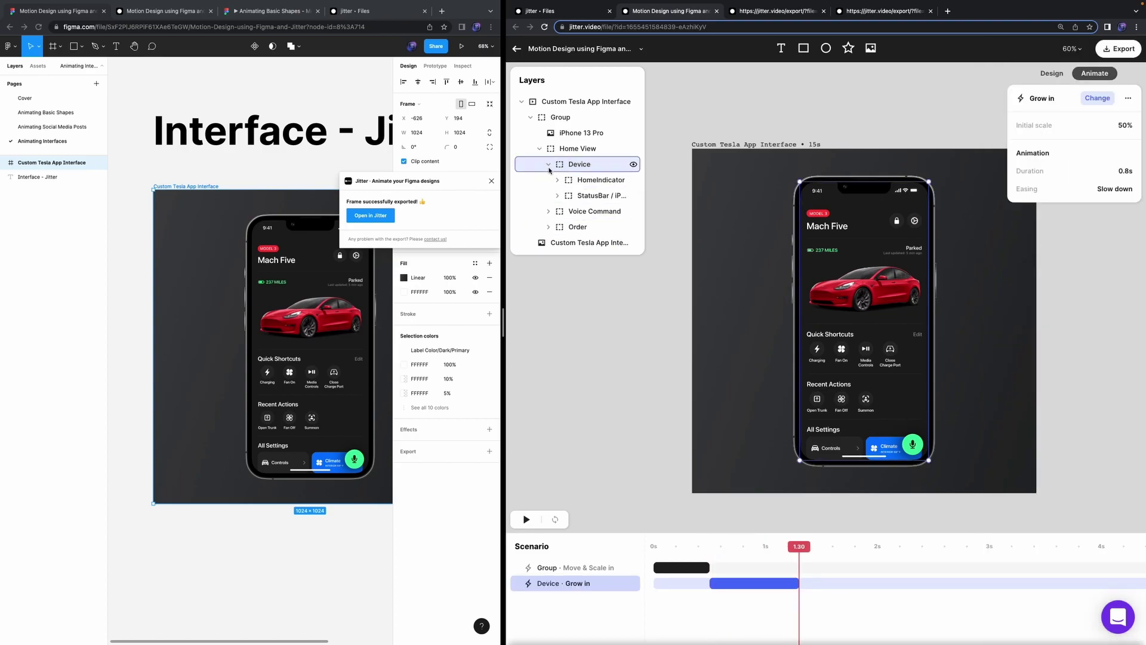
pyautogui.doubleClick(558, 180)
pyautogui.click(557, 195)
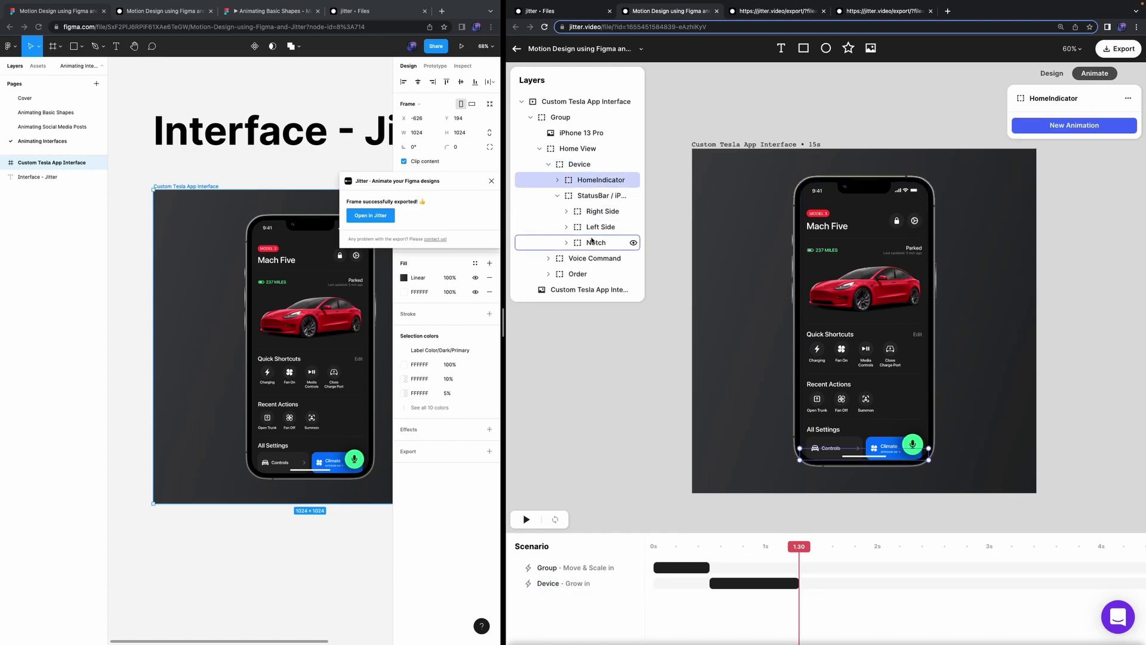
pyautogui.moveTo(797, 546); pyautogui.dragTo(797, 572)
# Step: Set the duration of the Device layer's Grow in animation to 0.5 s and collapse the Device layer
pyautogui.click(772, 585)
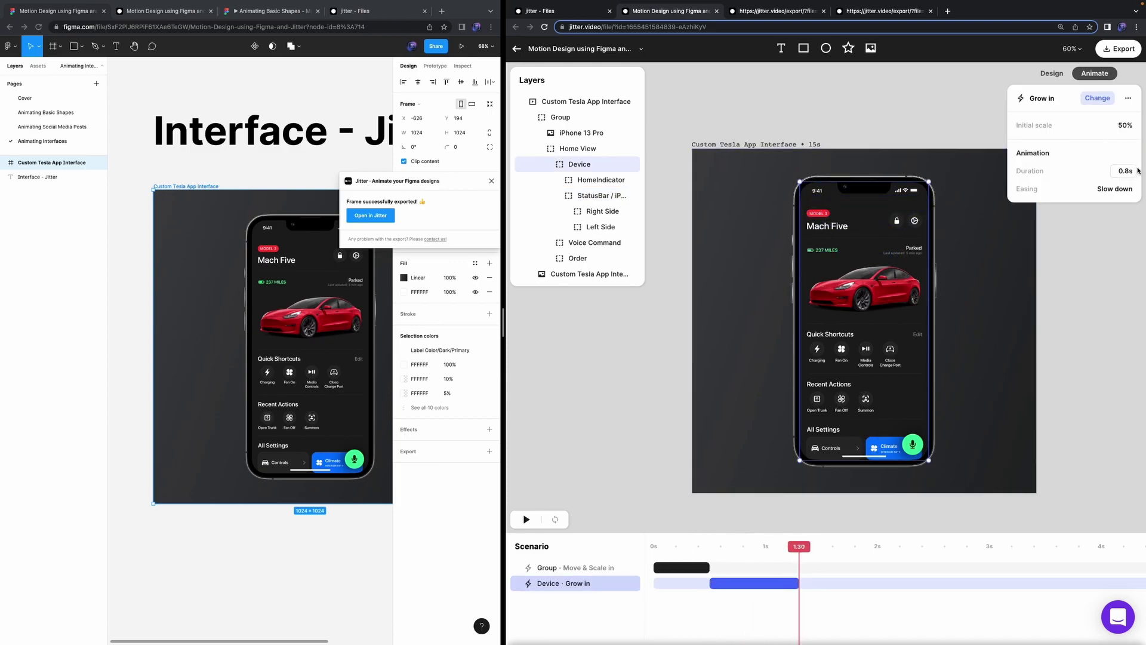
pyautogui.write('0.5')
pyautogui.press('Return')
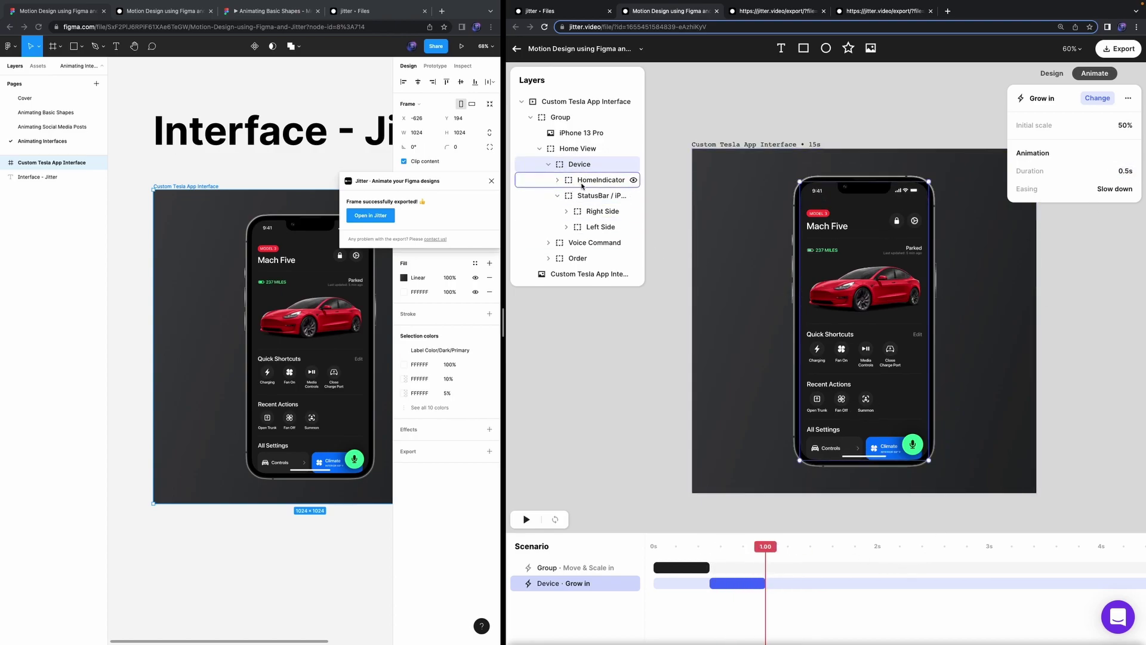
pyautogui.click(549, 164)
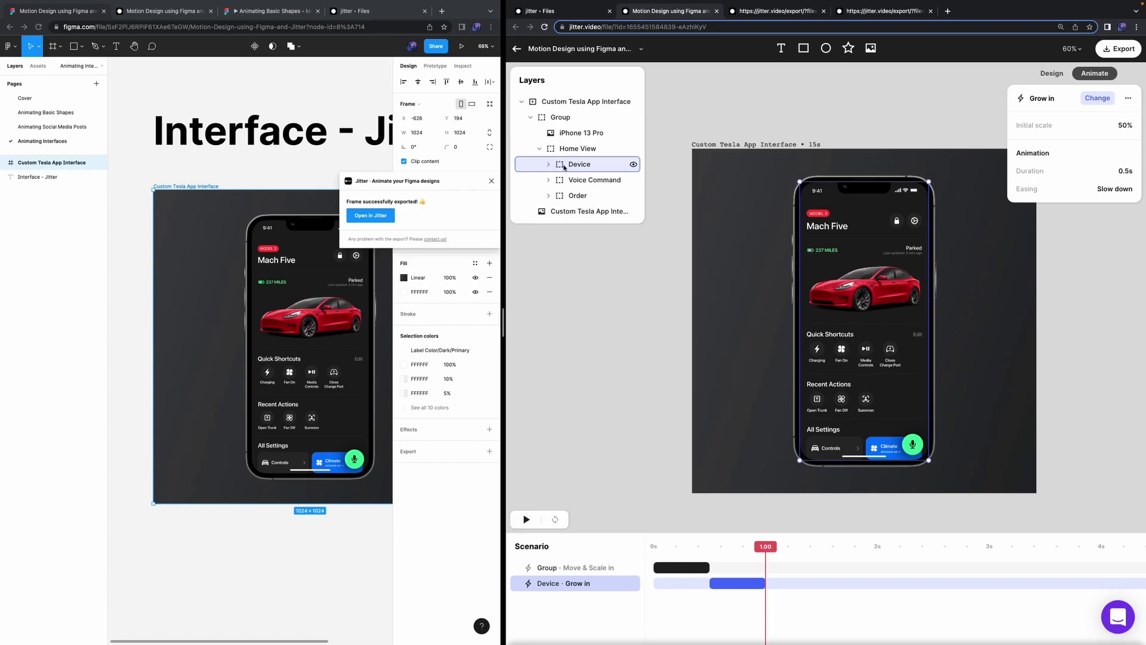
# Step: Expand the Order group and its Header layer to expose the Bottom, Hairline and Top sublayers
pyautogui.click(590, 180)
pyautogui.click(582, 197)
pyautogui.click(548, 197)
pyautogui.click(548, 196)
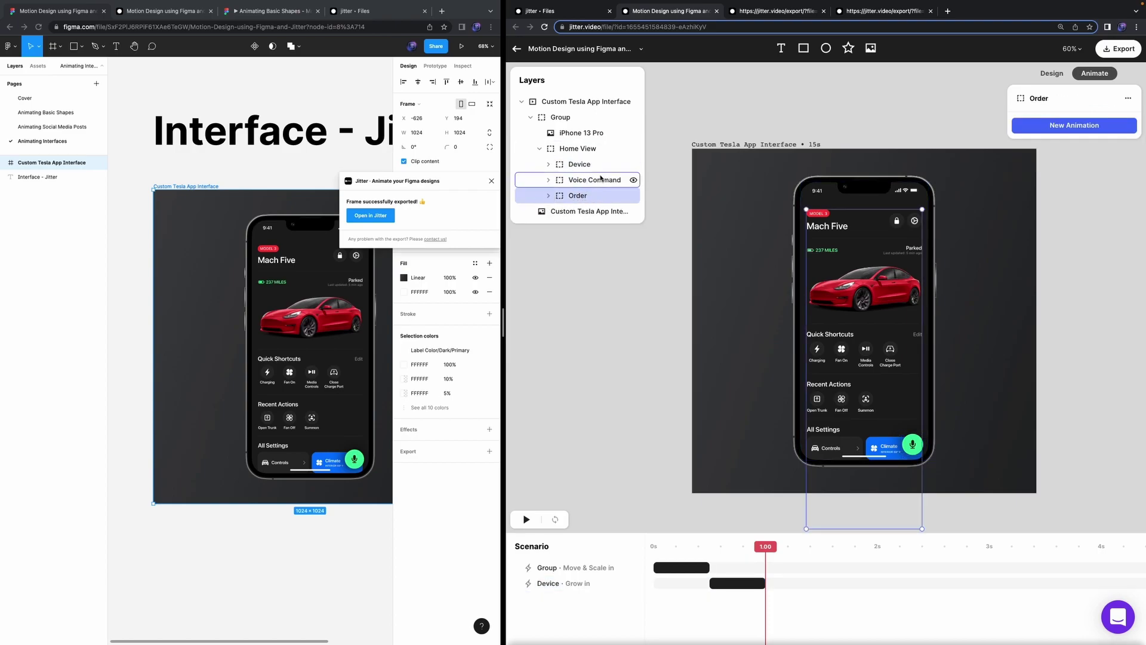
pyautogui.click(549, 196)
pyautogui.click(560, 213)
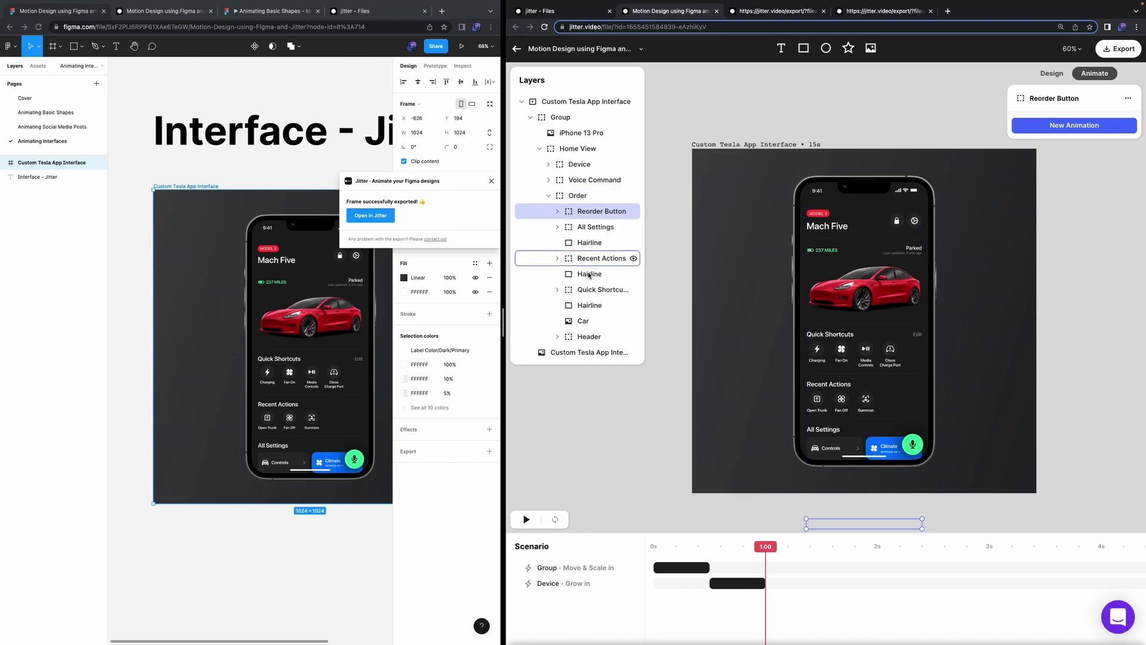
pyautogui.click(594, 336)
pyautogui.click(1053, 128)
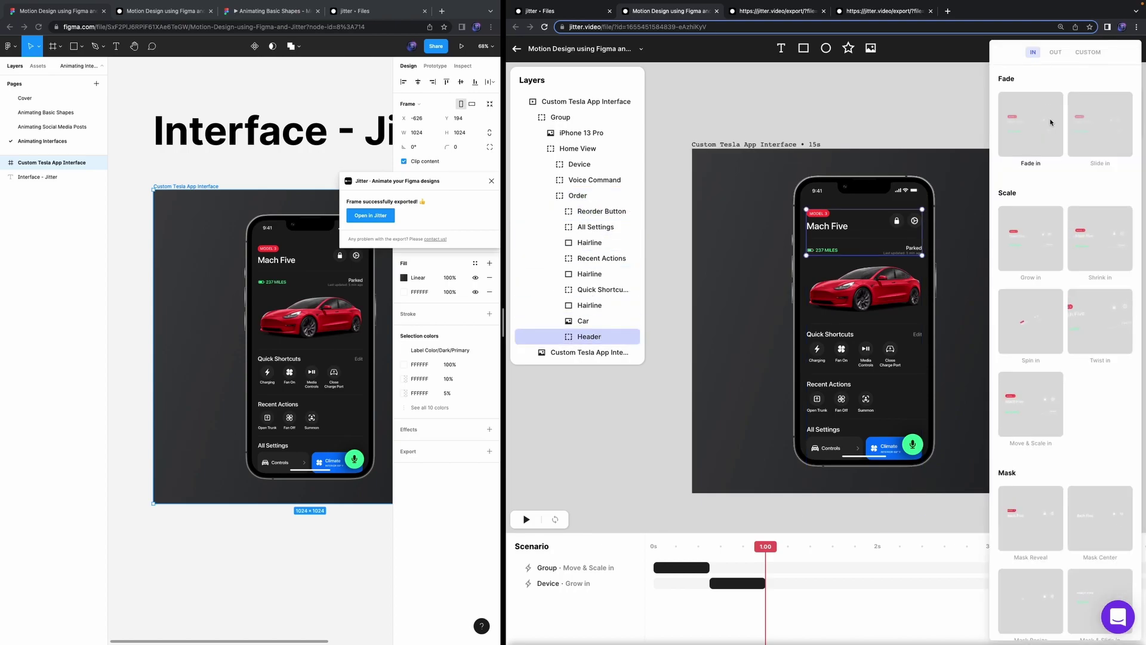
pyautogui.click(557, 337)
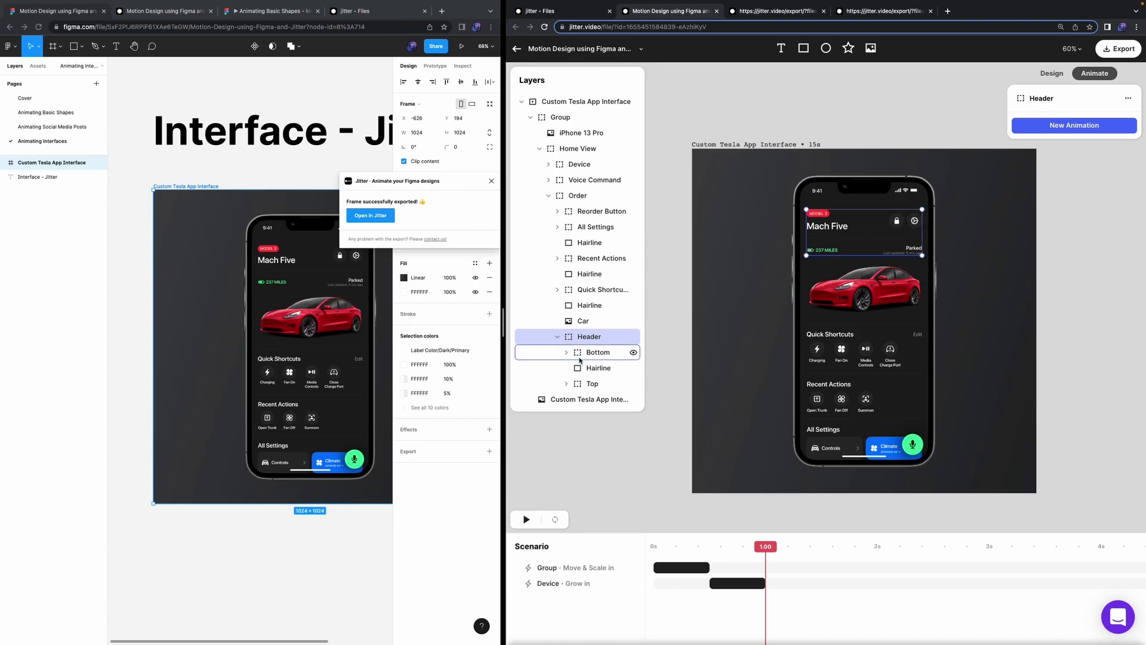
# Step: Expand the Header's Top layer and its Car Info group to expose the Name and Model sublayers
pyautogui.click(590, 384)
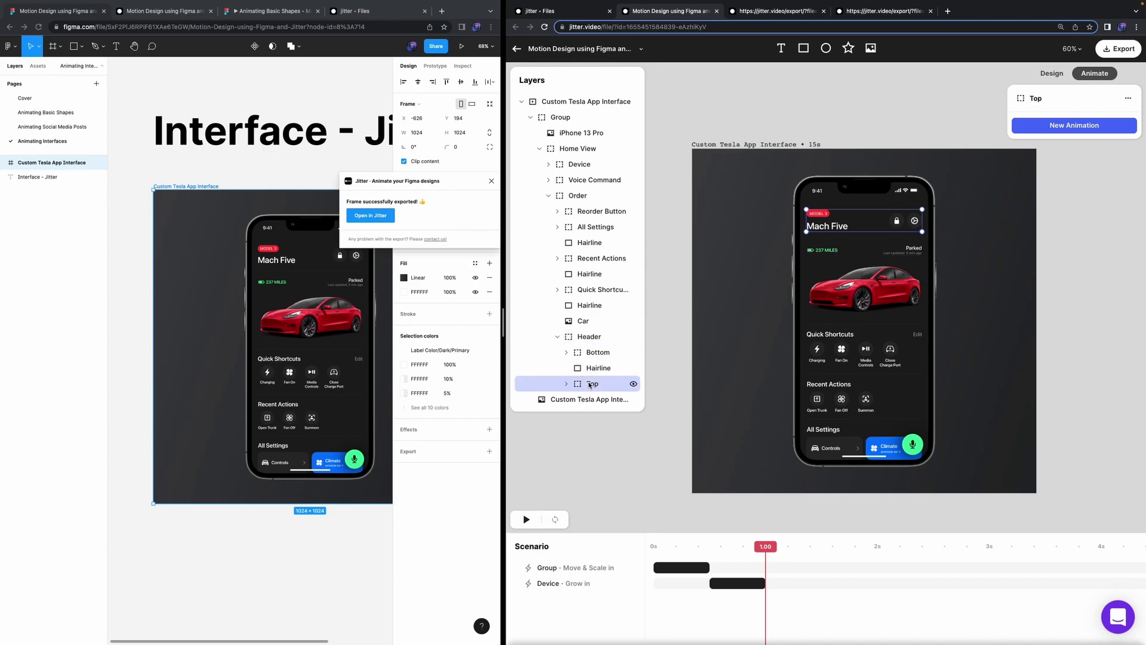
pyautogui.click(597, 352)
pyautogui.click(600, 370)
pyautogui.click(597, 353)
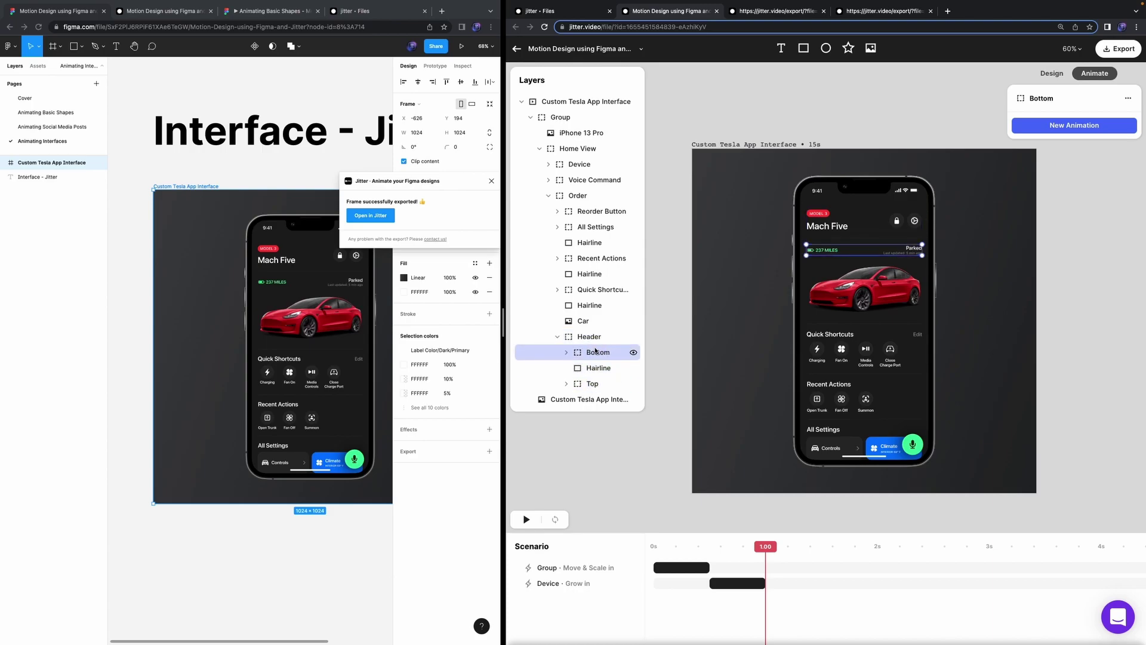
pyautogui.click(566, 383)
pyautogui.click(576, 415)
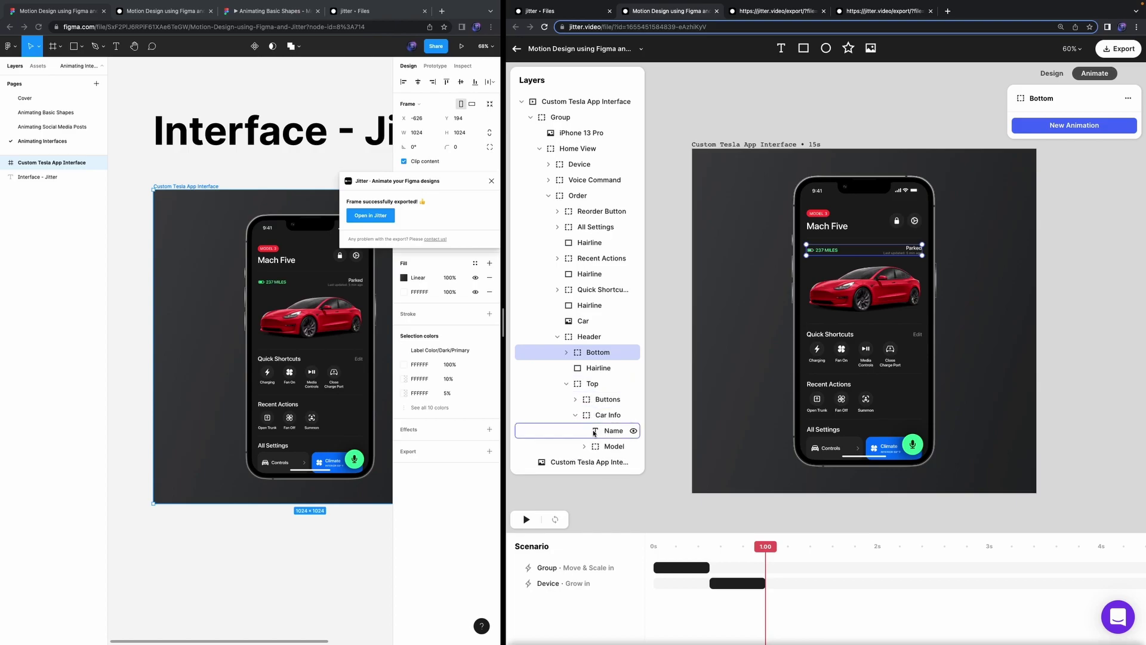
# Step: Add a rightward Slide in animation to the Model layer, starting at 1 s right after the Device animation
pyautogui.click(613, 430)
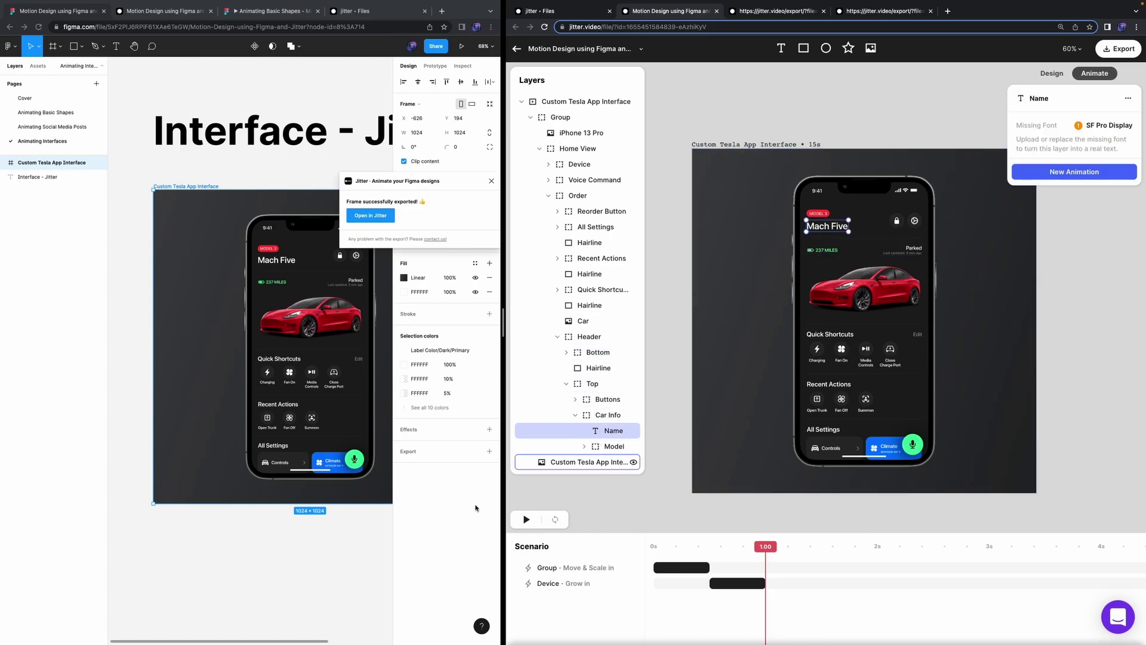
pyautogui.click(597, 446)
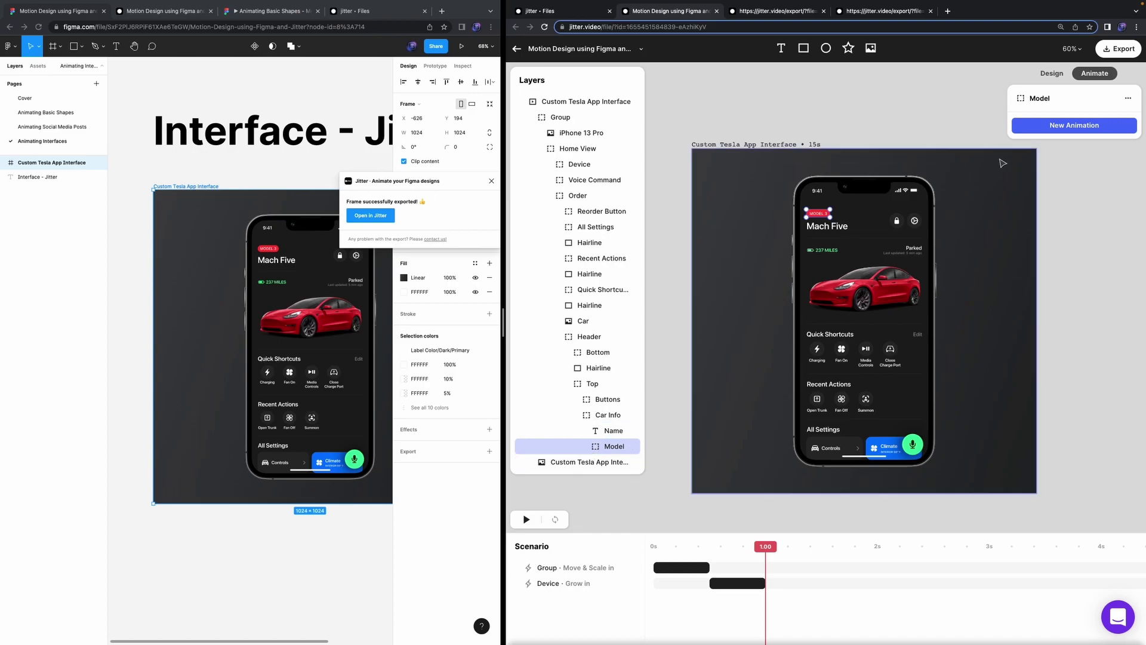
pyautogui.click(1032, 126)
pyautogui.click(1129, 135)
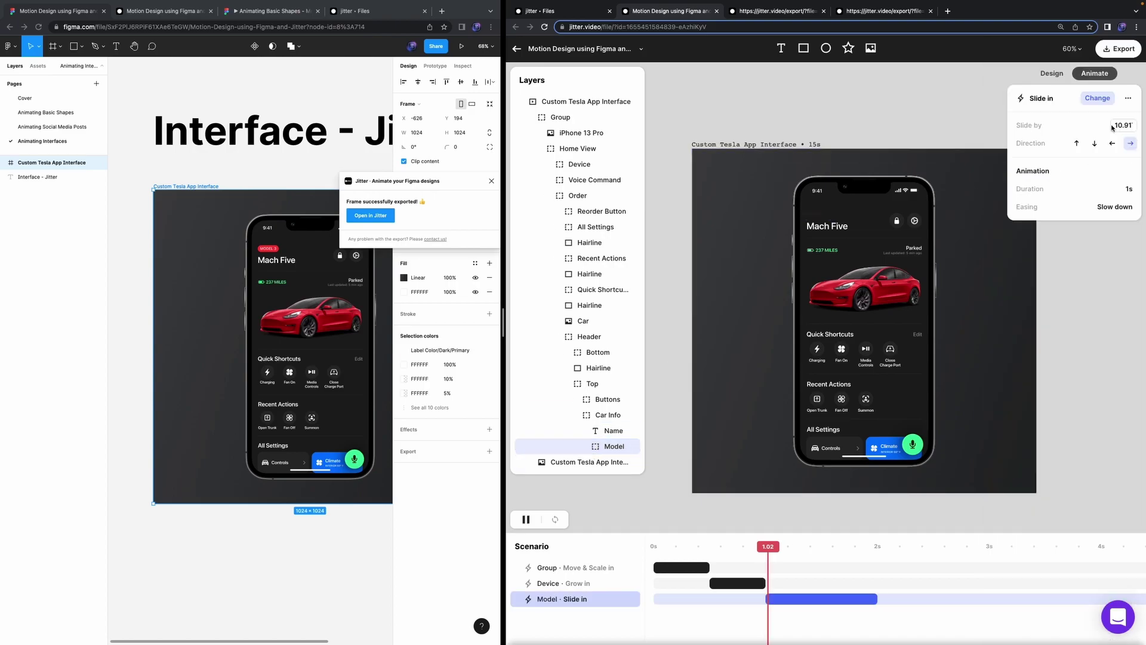
# Step: Replace the missing font of the Name text layer with Inter
pyautogui.click(578, 435)
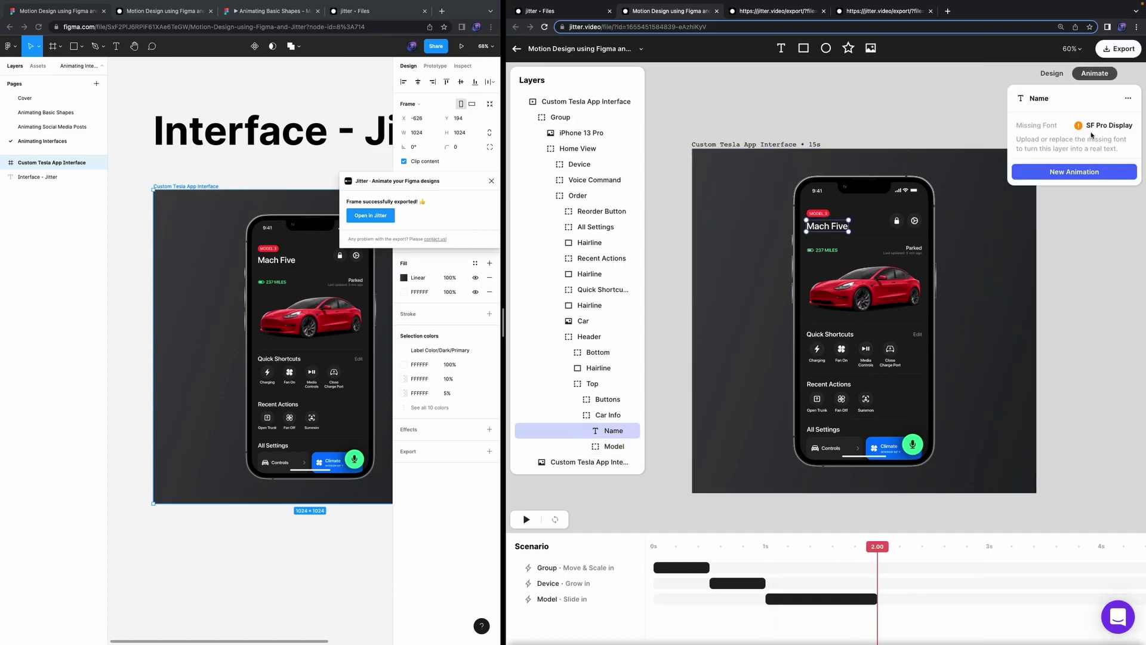
pyautogui.click(1074, 172)
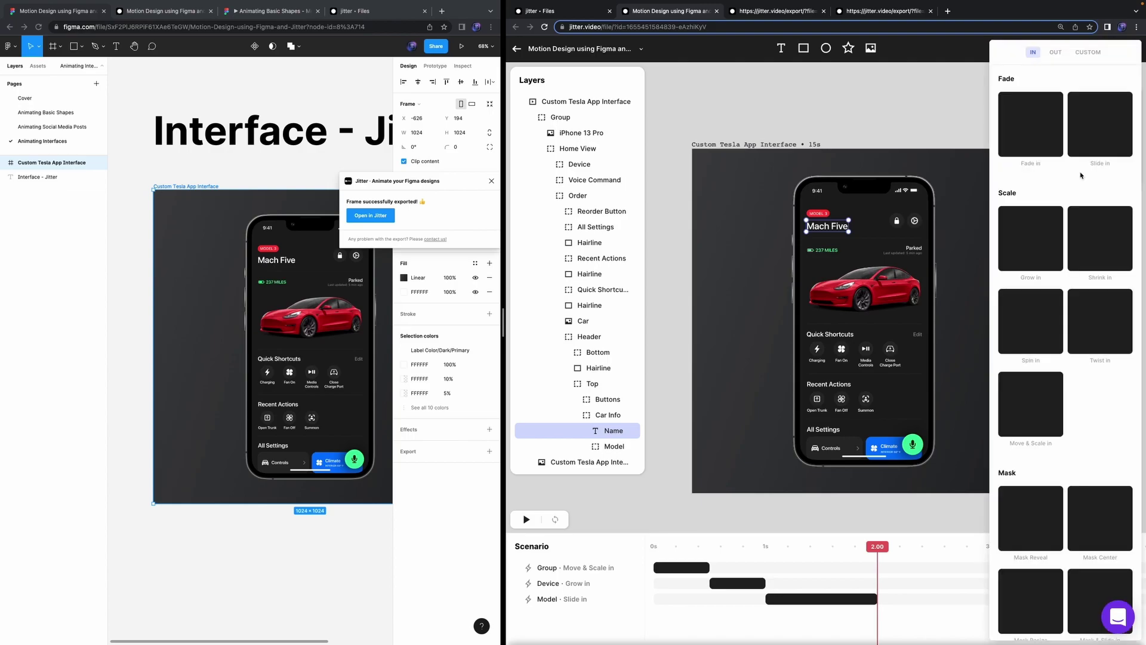
pyautogui.click(611, 434)
pyautogui.click(1109, 126)
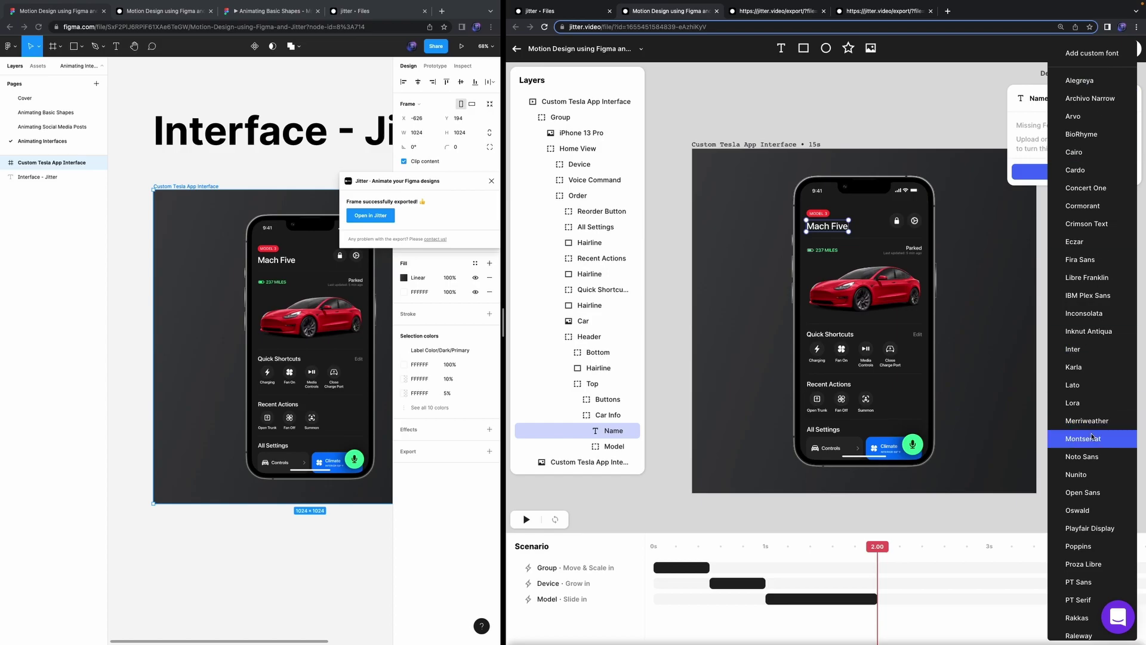
pyautogui.click(1094, 353)
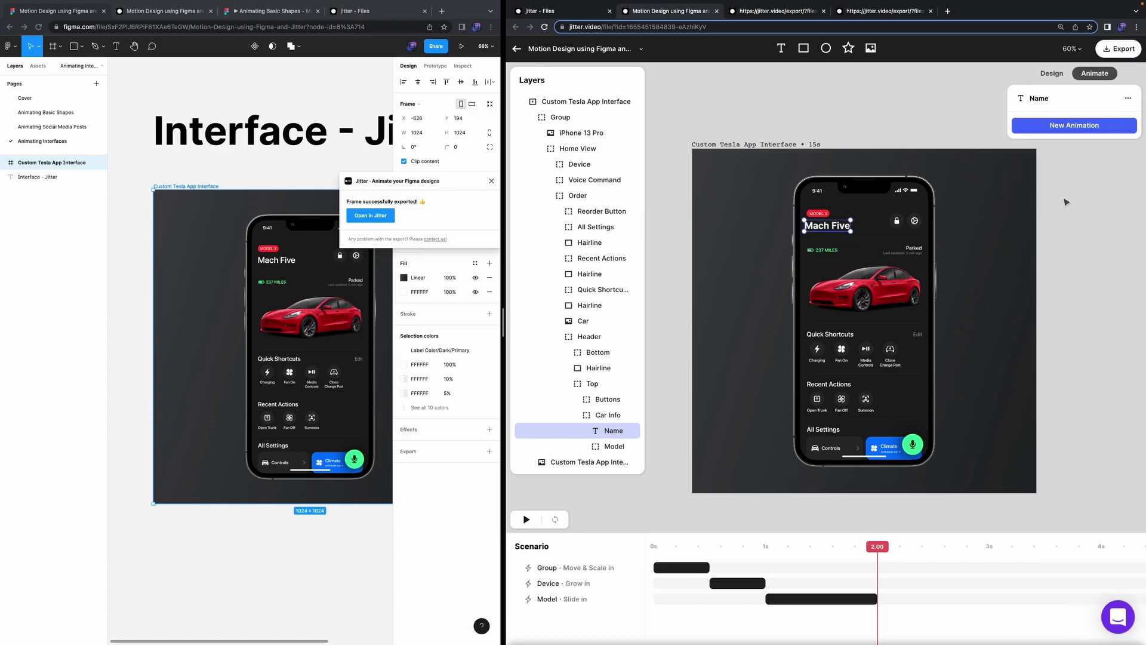
# Step: Set the Name text's font style to Medium 500 and check it up close in the design
pyautogui.click(1047, 76)
pyautogui.click(1108, 243)
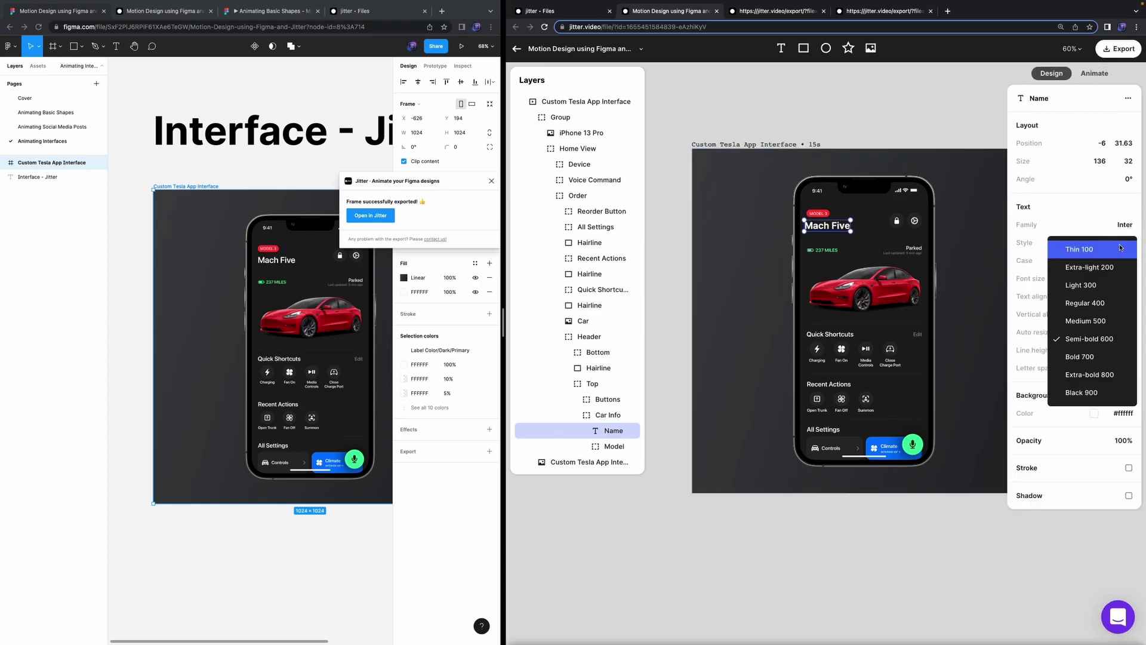
pyautogui.click(1104, 330)
pyautogui.scroll(5, 857, 229)
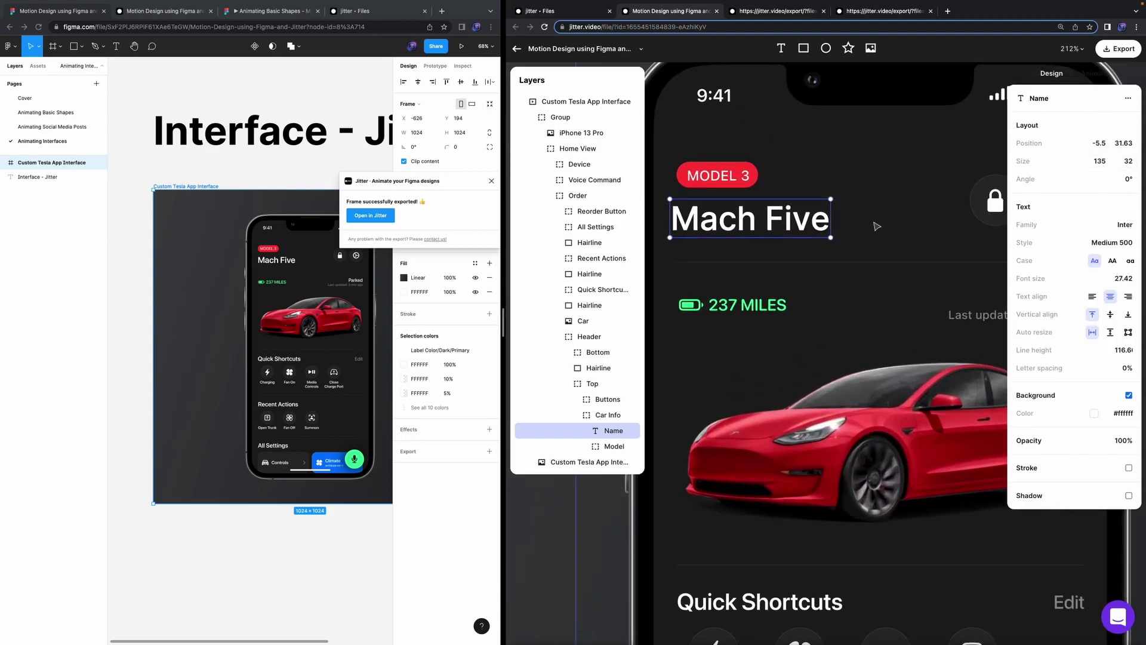
pyautogui.scroll(-5, 876, 226)
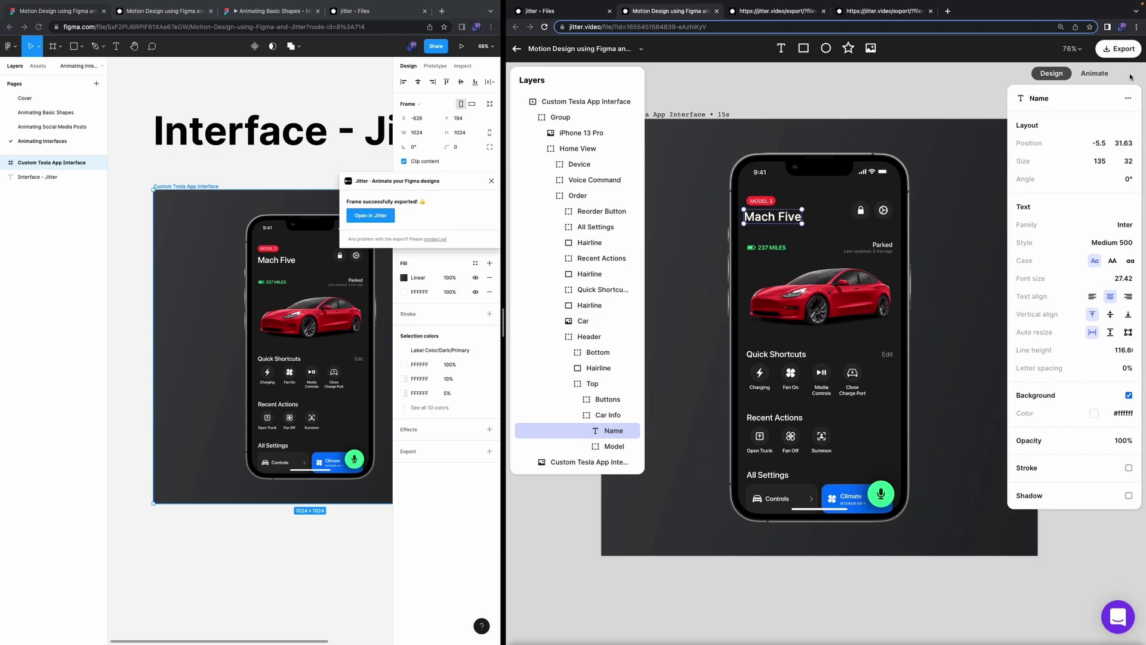
# Step: Add a rightward Slide in animation to the Name layer and apply the effect to letters
pyautogui.click(1095, 73)
pyautogui.click(1096, 126)
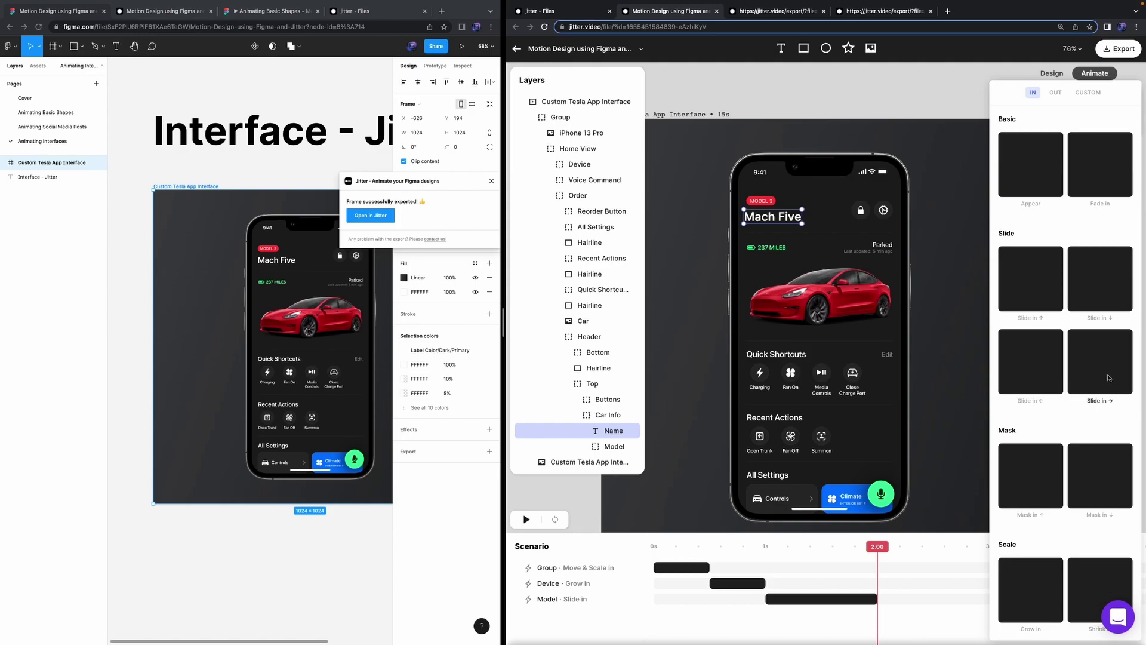
pyautogui.click(1080, 376)
pyautogui.click(1122, 243)
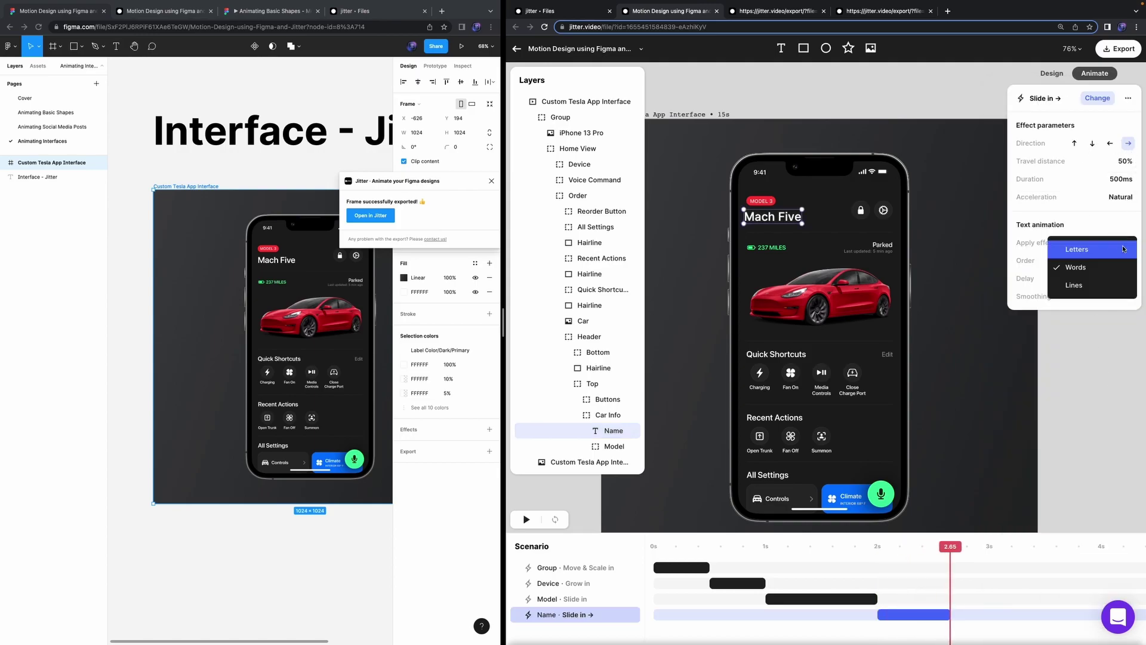
pyautogui.click(1098, 251)
# Step: Try the leftward, downward and upward directions on the Name layer's Slide in animation, ending on rightward
pyautogui.click(1108, 144)
pyautogui.click(1092, 144)
pyautogui.click(1074, 143)
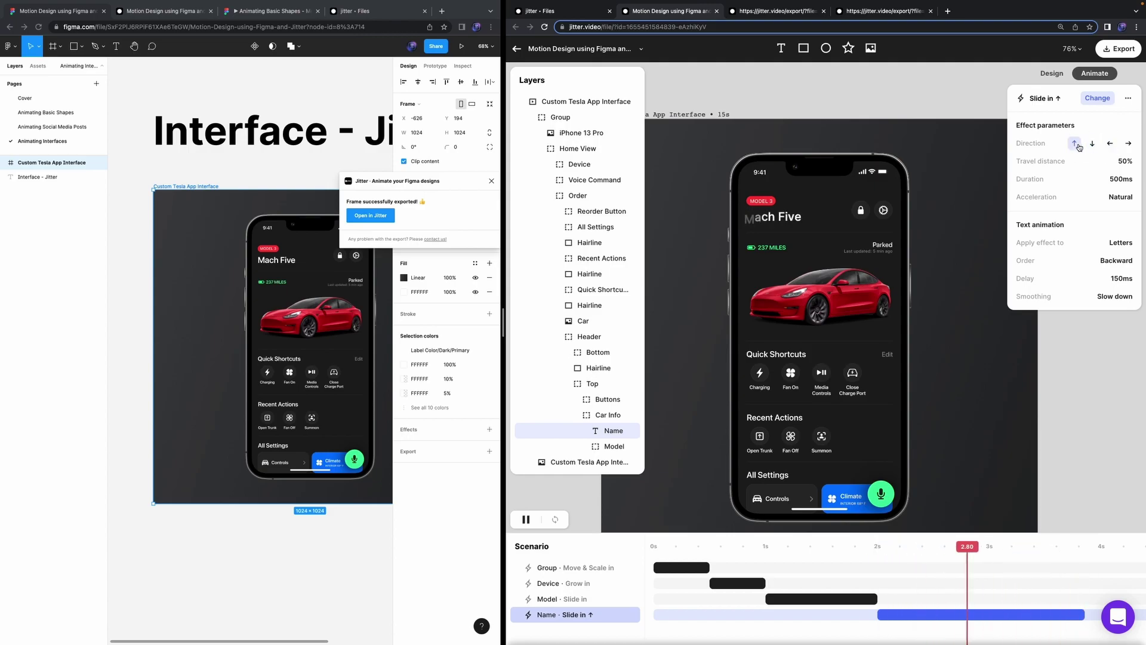
pyautogui.click(1129, 144)
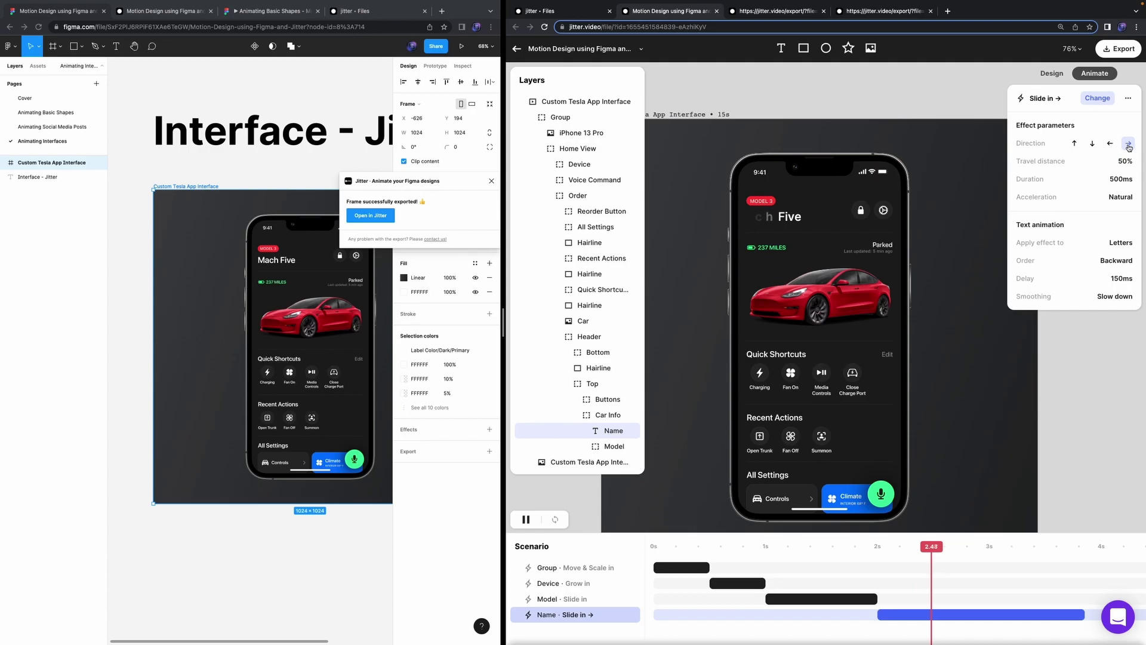
# Step: Change the Name layer's animation to Fade in applied to letters, and fit it between 1 s and 2 s alongside the Model animation
pyautogui.click(1098, 97)
pyautogui.click(1111, 166)
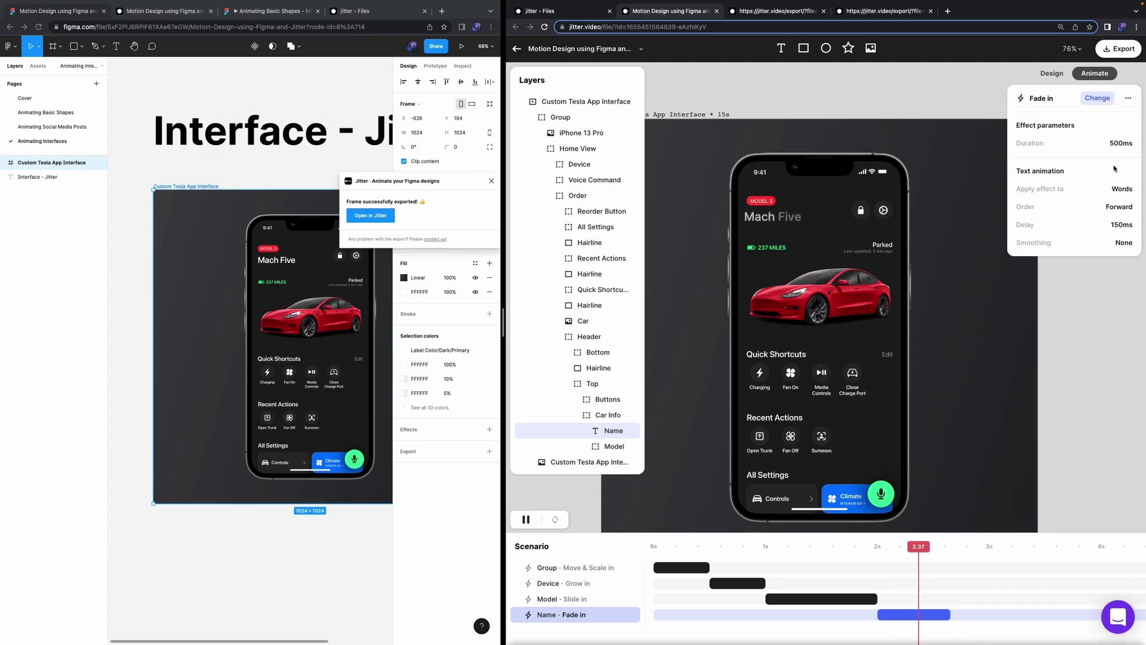
pyautogui.click(1120, 188)
pyautogui.click(1116, 197)
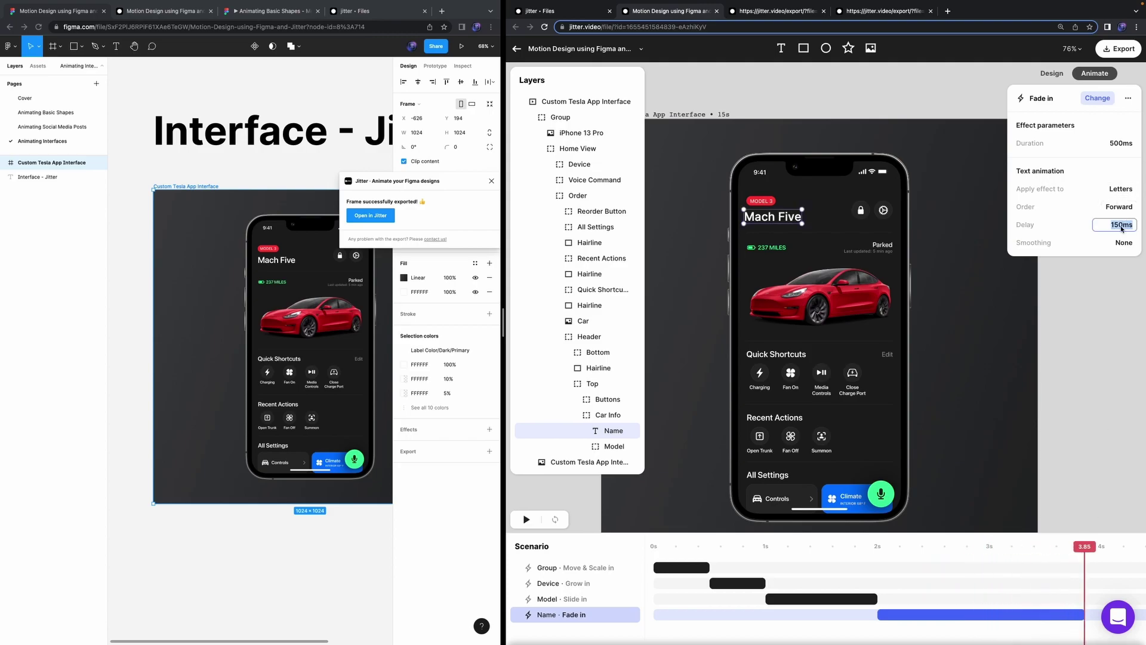
pyautogui.click(1062, 614)
pyautogui.moveTo(986, 616); pyautogui.dragTo(877, 614)
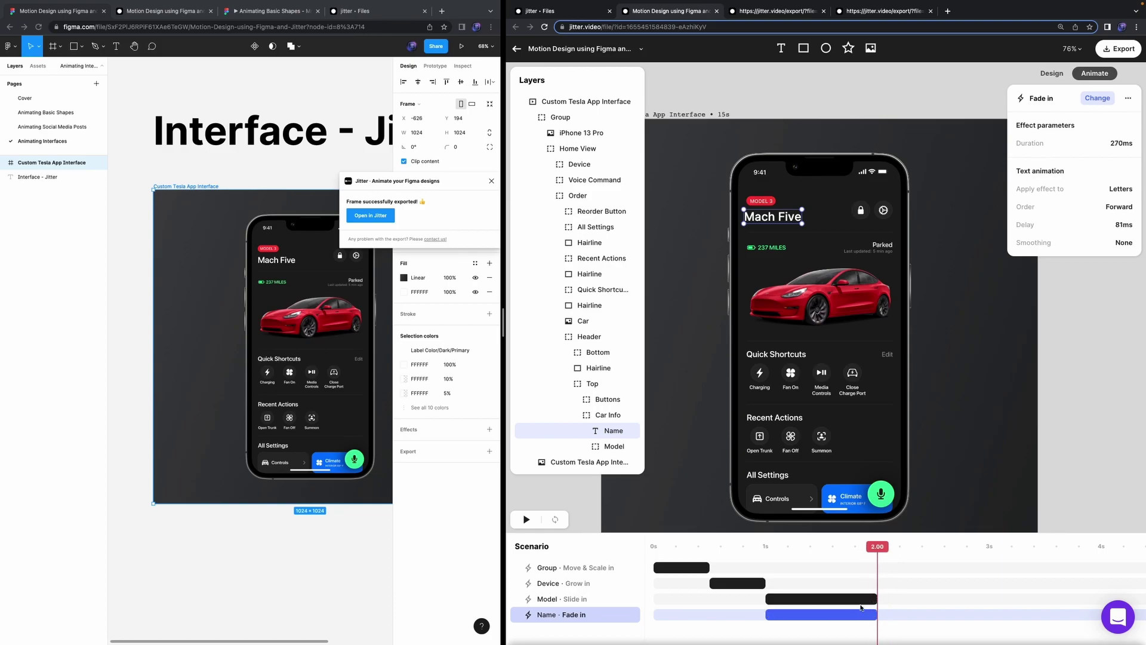
# Step: Group the Model and Name animations into one sequence named Top
pyautogui.keyDown('shift'); pyautogui.click(857, 599); pyautogui.keyUp('shift')
pyautogui.press('super+g')
pyautogui.doubleClick(554, 599)
pyautogui.write('Top')
pyautogui.press('Return')
# Step: Play back the Top sequence and shorten it to end at 1.5 s
pyautogui.moveTo(880, 550); pyautogui.dragTo(722, 552)
pyautogui.press('space')
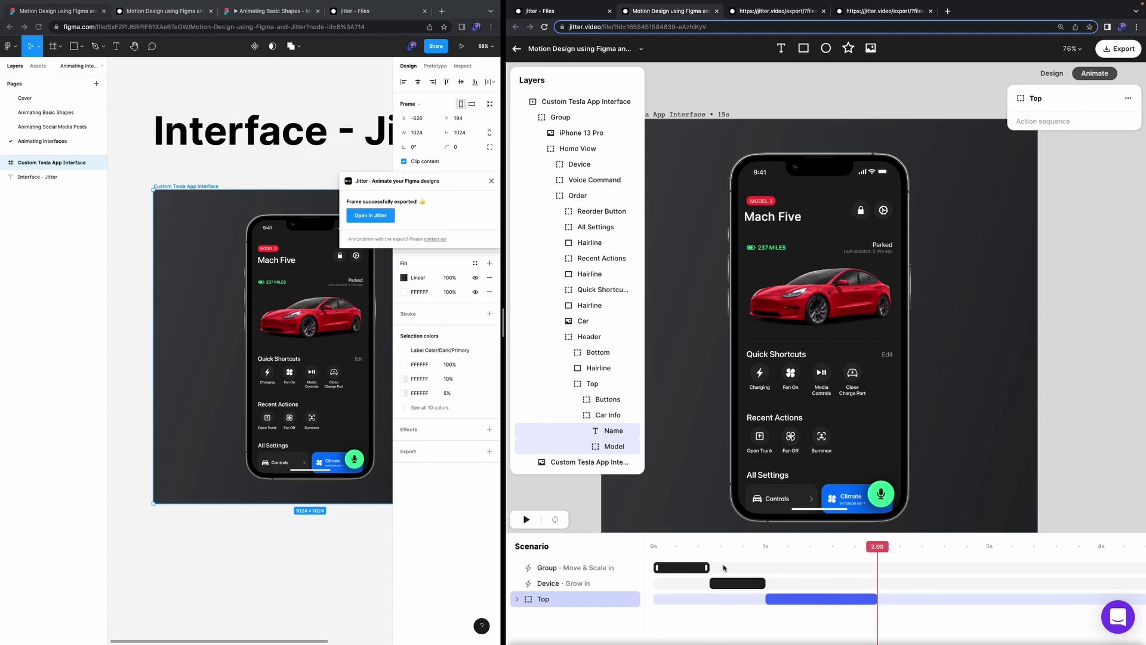
pyautogui.moveTo(872, 599); pyautogui.dragTo(815, 599)
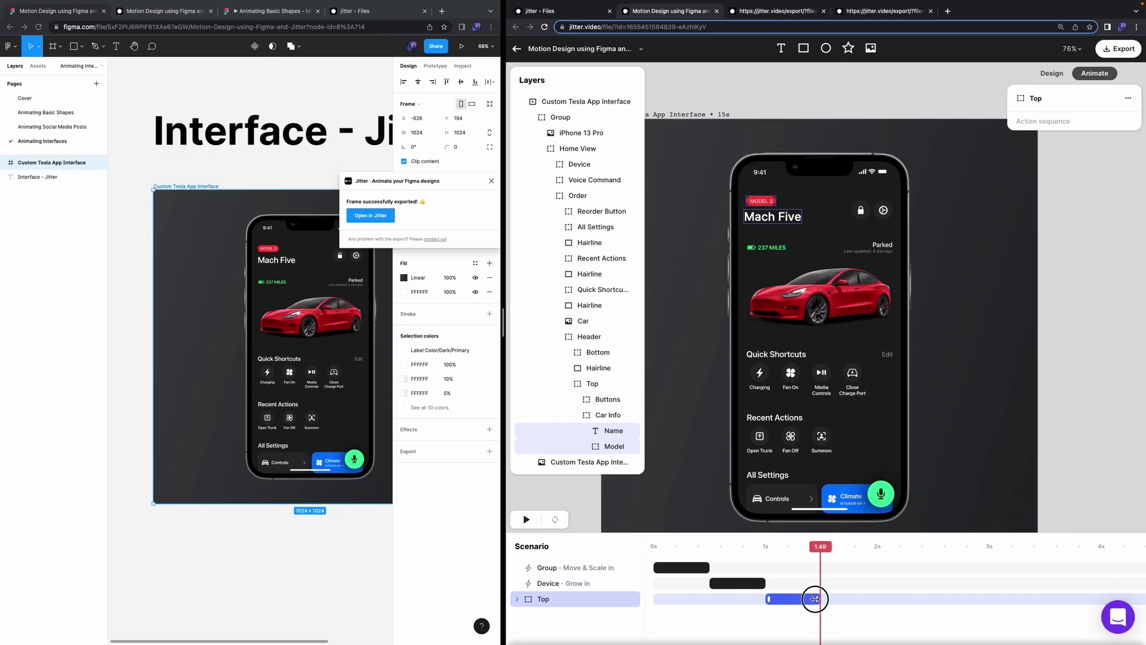
# Step: Expand the Buttons layer and add a Spin in animation to its Settings layer, starting at 1.5 s
pyautogui.click(575, 398)
pyautogui.click(599, 415)
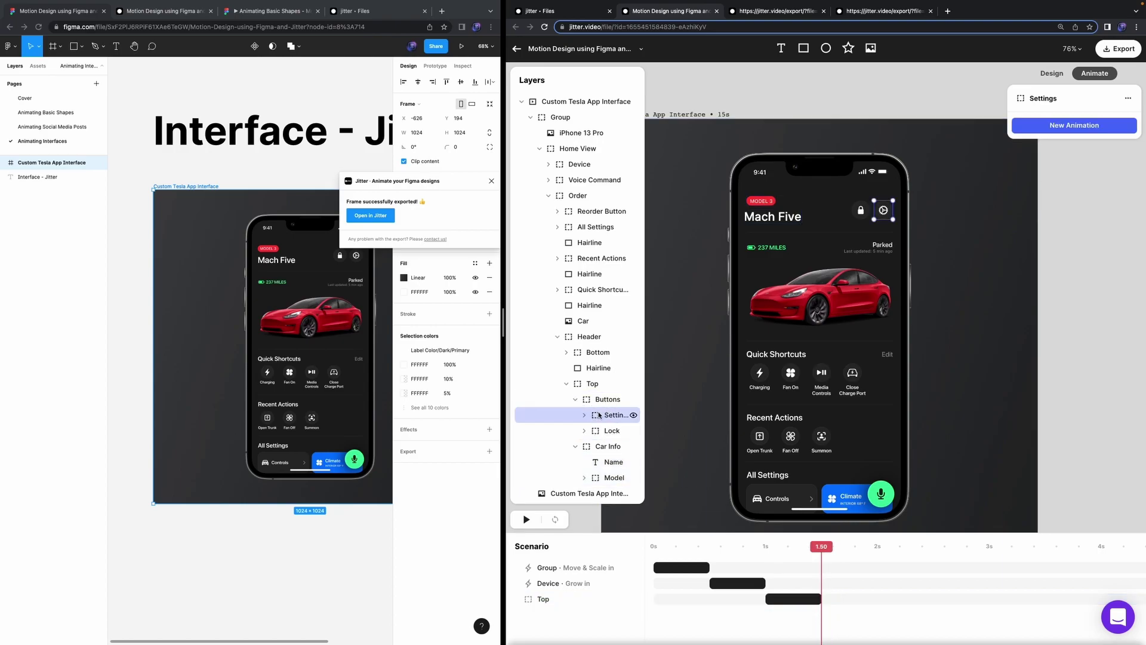
pyautogui.click(1066, 125)
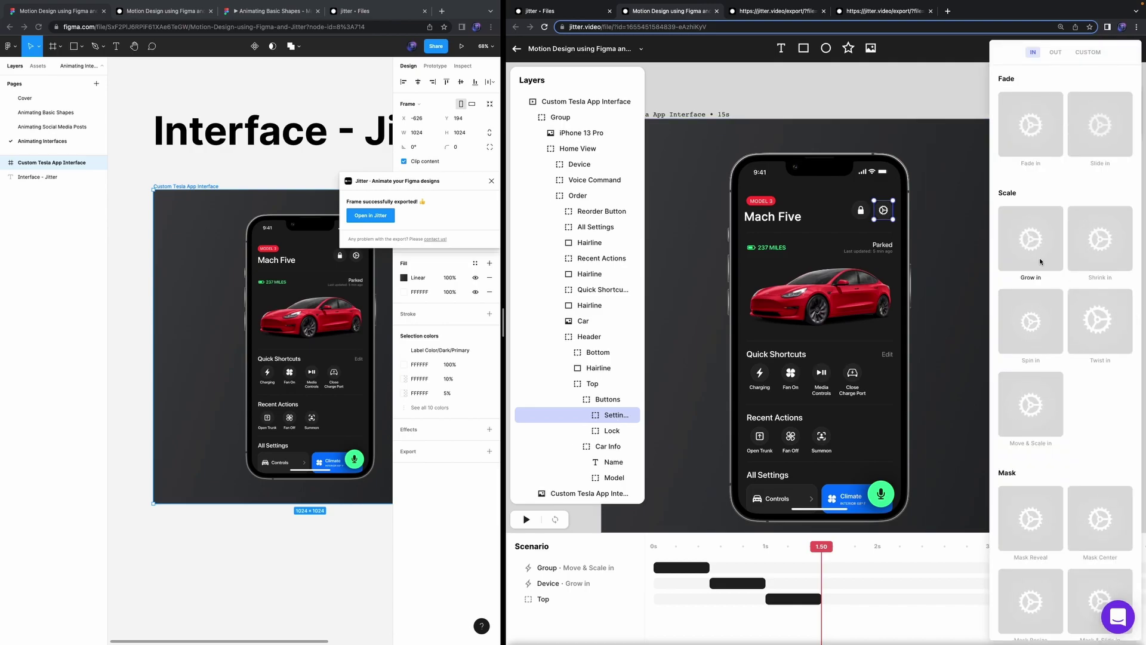
pyautogui.click(1031, 325)
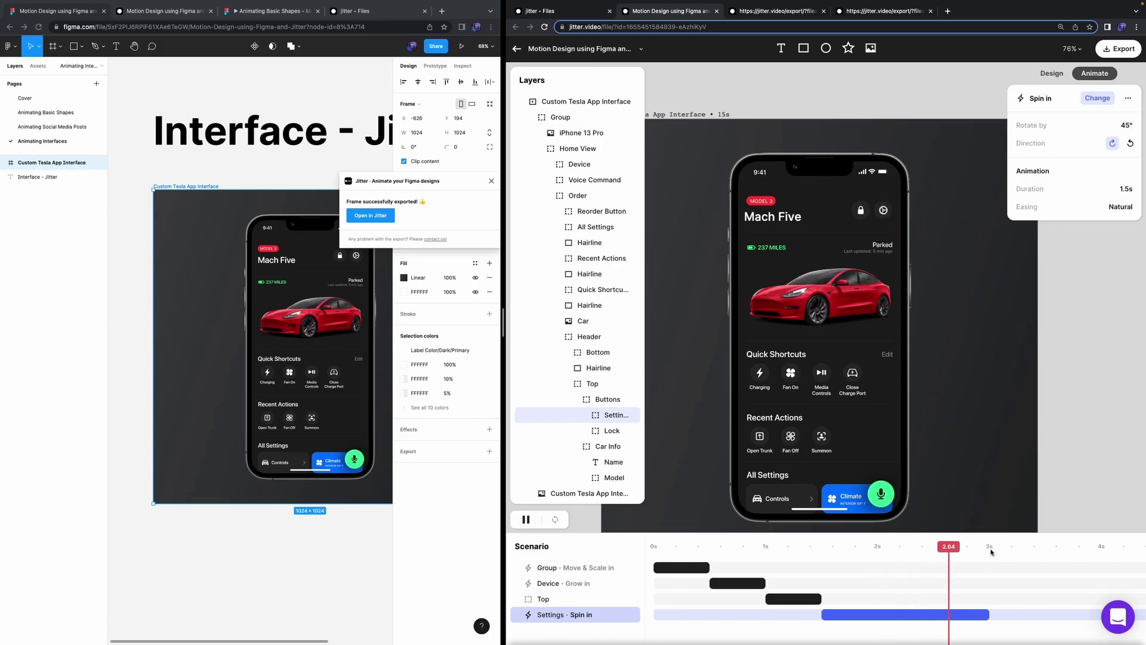
# Step: Try a duration of 0.25 s for the Settings layer's Spin in animation, and set it to 0.5 s instead
pyautogui.write('0.2')
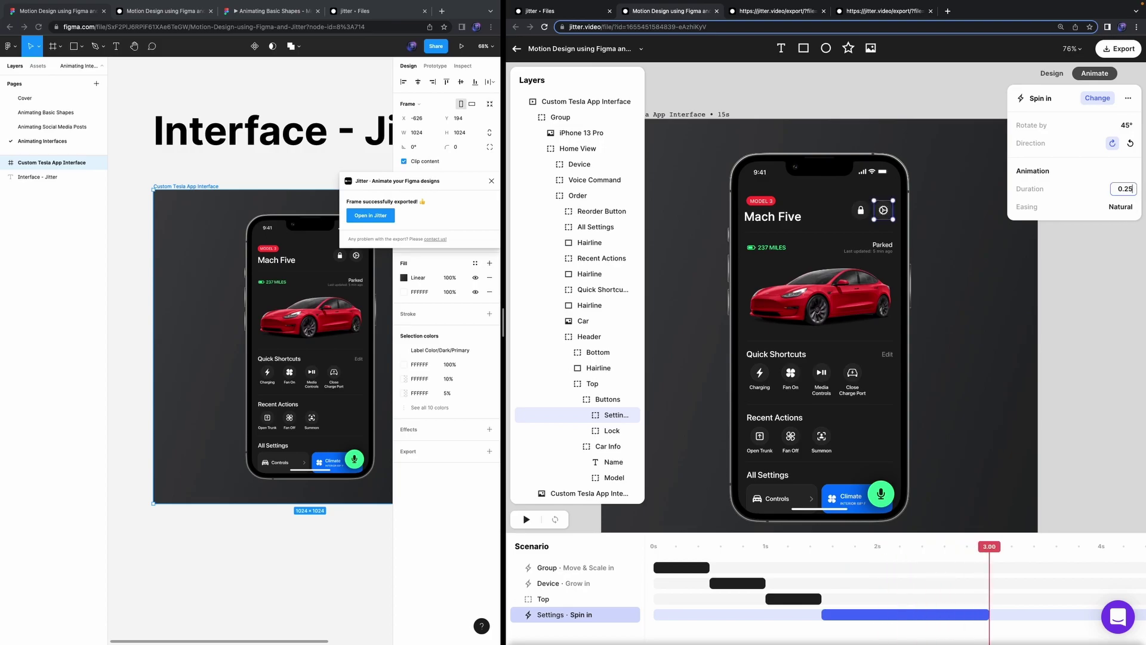
pyautogui.write('5')
pyautogui.press('Return')
pyautogui.write('0.5')
pyautogui.press('Return')
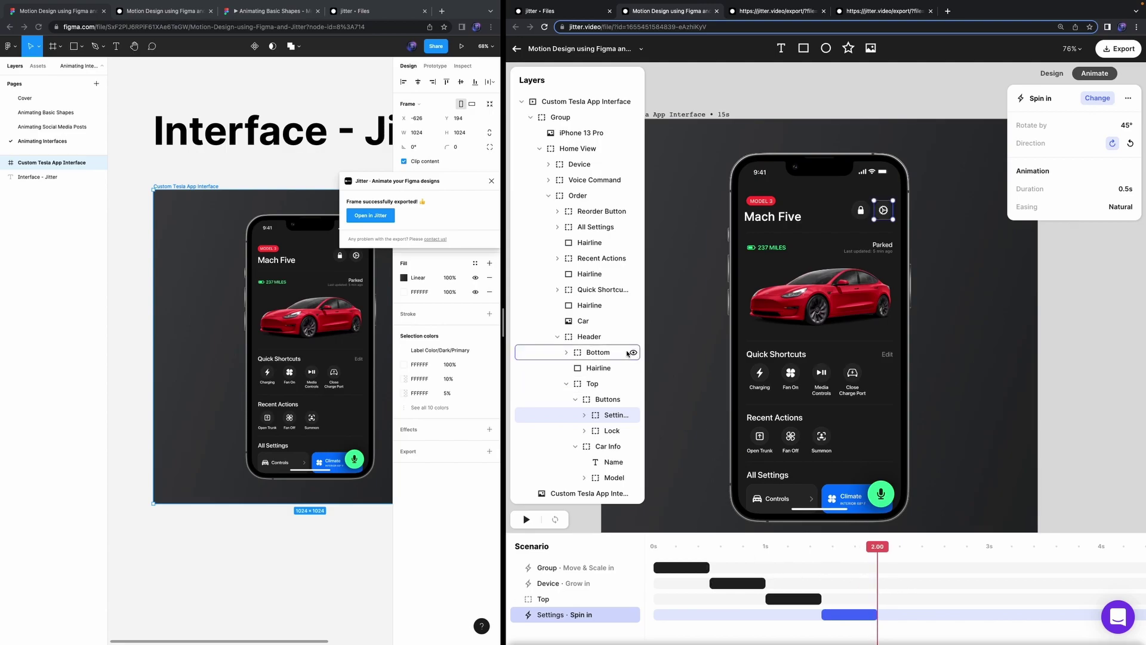
# Step: Add a Grow in animation with a 0.5 s duration to the Lock layer, starting at 2 s
pyautogui.click(603, 430)
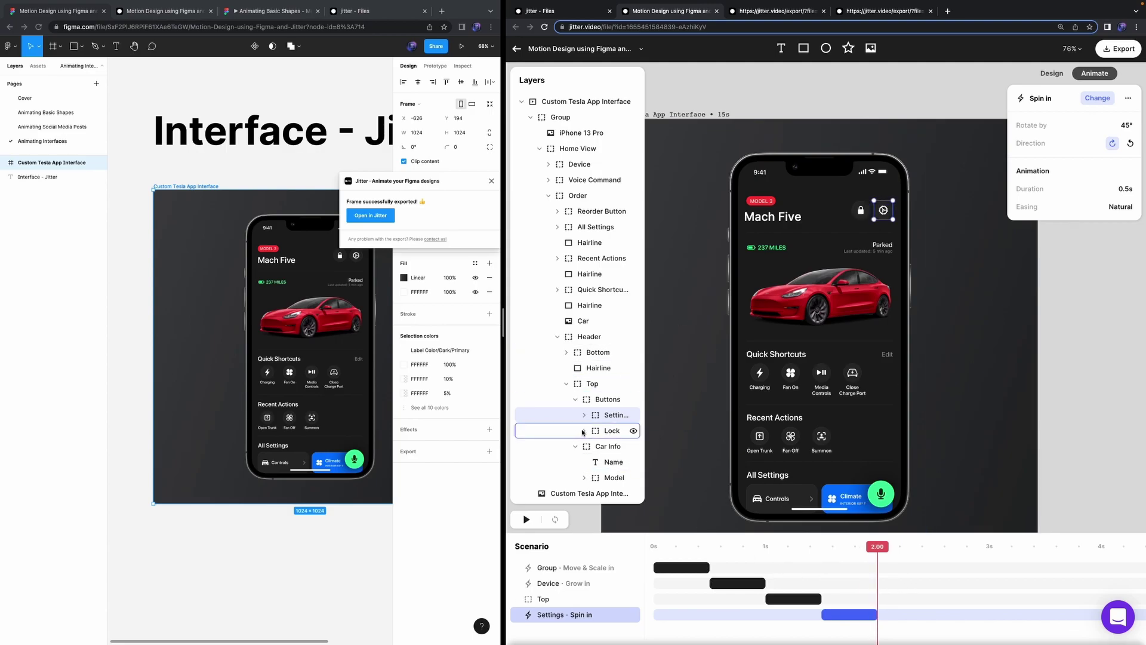
pyautogui.click(1068, 124)
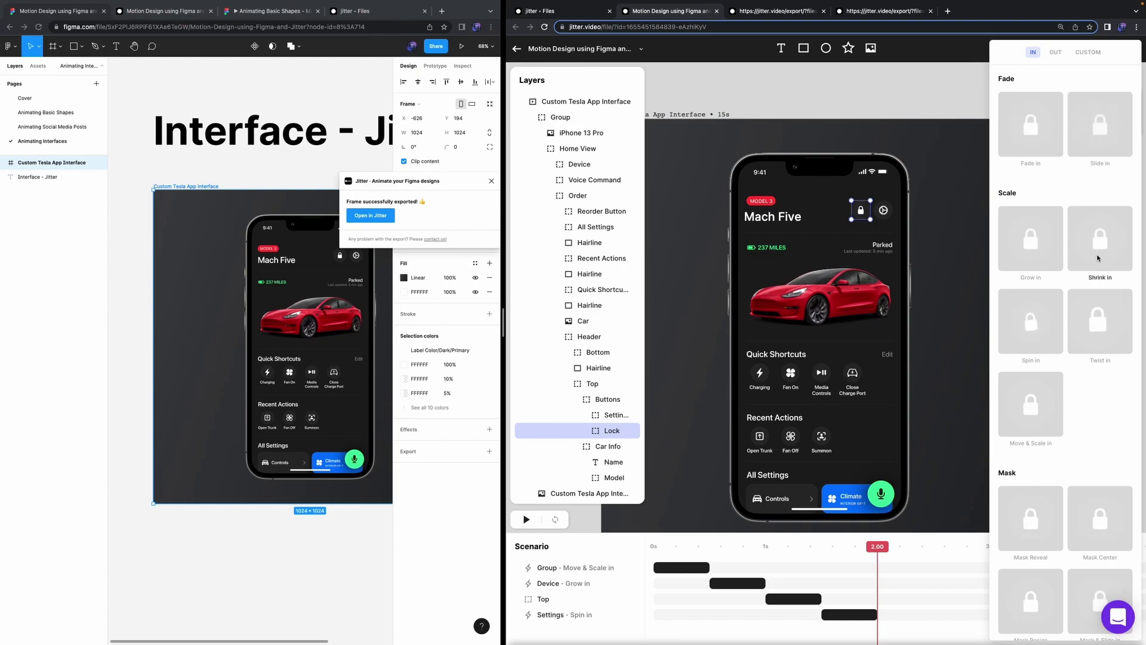
pyautogui.click(1036, 248)
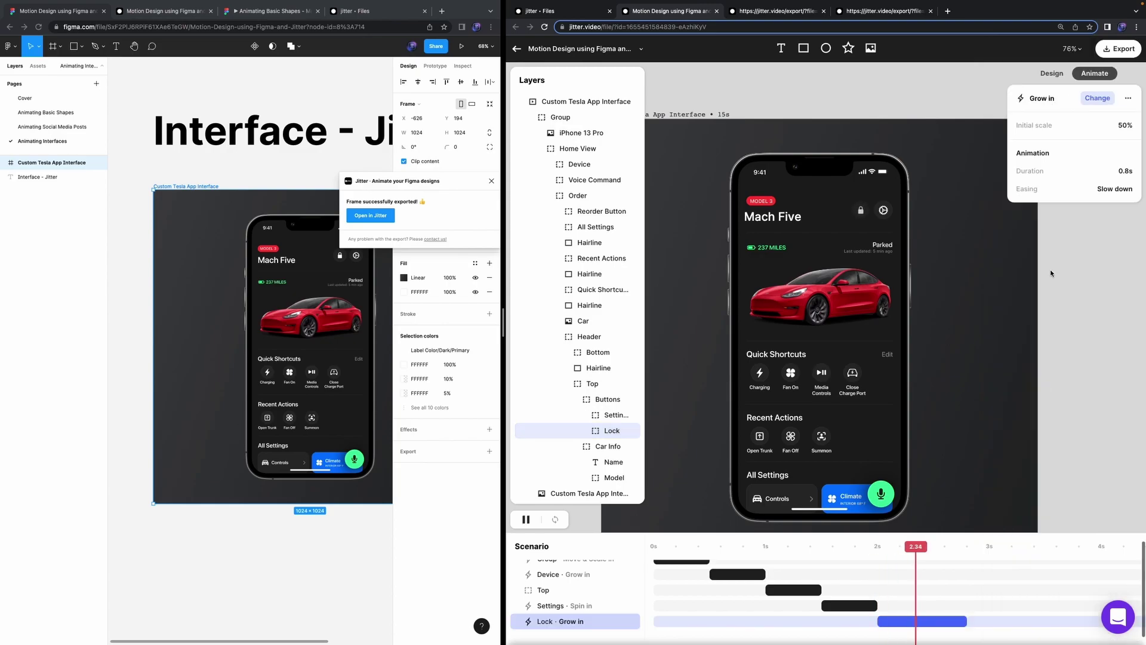
pyautogui.write('0.5')
pyautogui.press('Return')
# Step: Group the Settings and Lock animations into one sequence named Buttons
pyautogui.keyDown('shift'); pyautogui.click(848, 607); pyautogui.keyUp('shift')
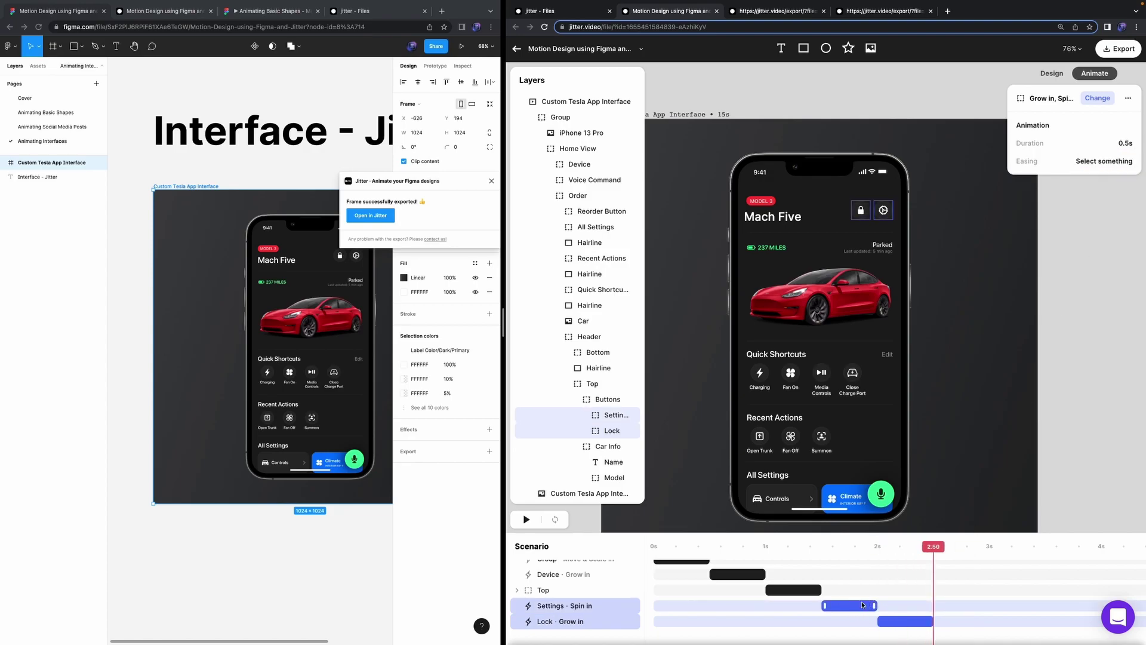
pyautogui.press('super+g')
pyautogui.doubleClick(569, 614)
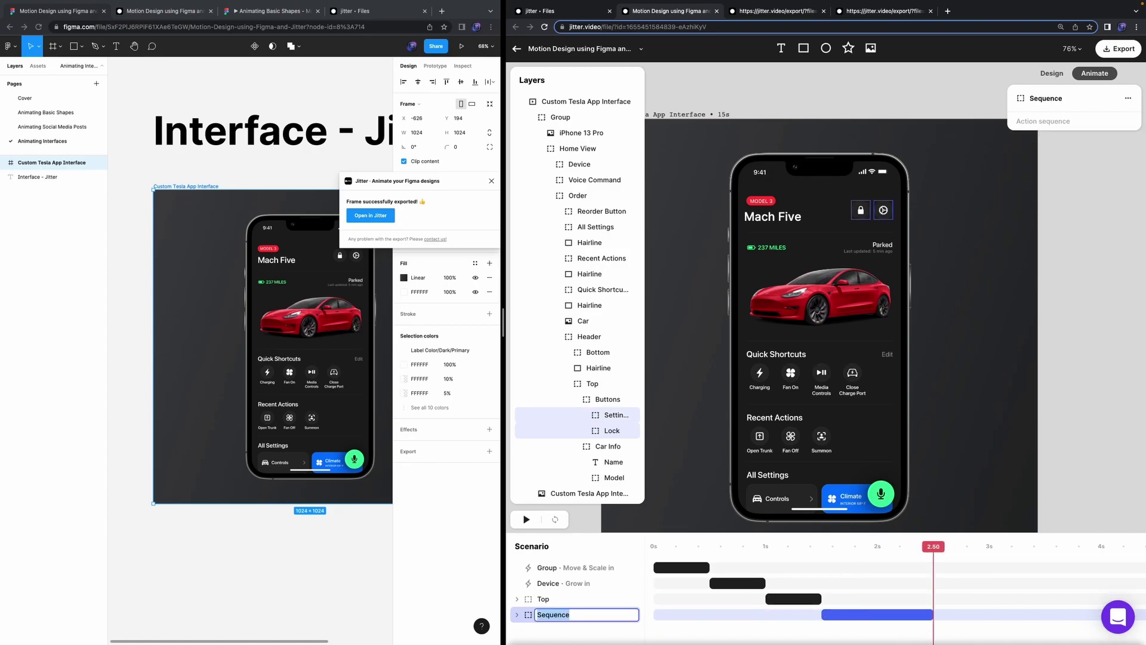
pyautogui.write('Buttons')
pyautogui.press('Return')
# Step: Group the Model and Name animations inside the Top sequence into a nested sequence named Car Info
pyautogui.click(517, 599)
pyautogui.click(560, 606)
pyautogui.keyDown('shift'); pyautogui.click(560, 591); pyautogui.keyUp('shift')
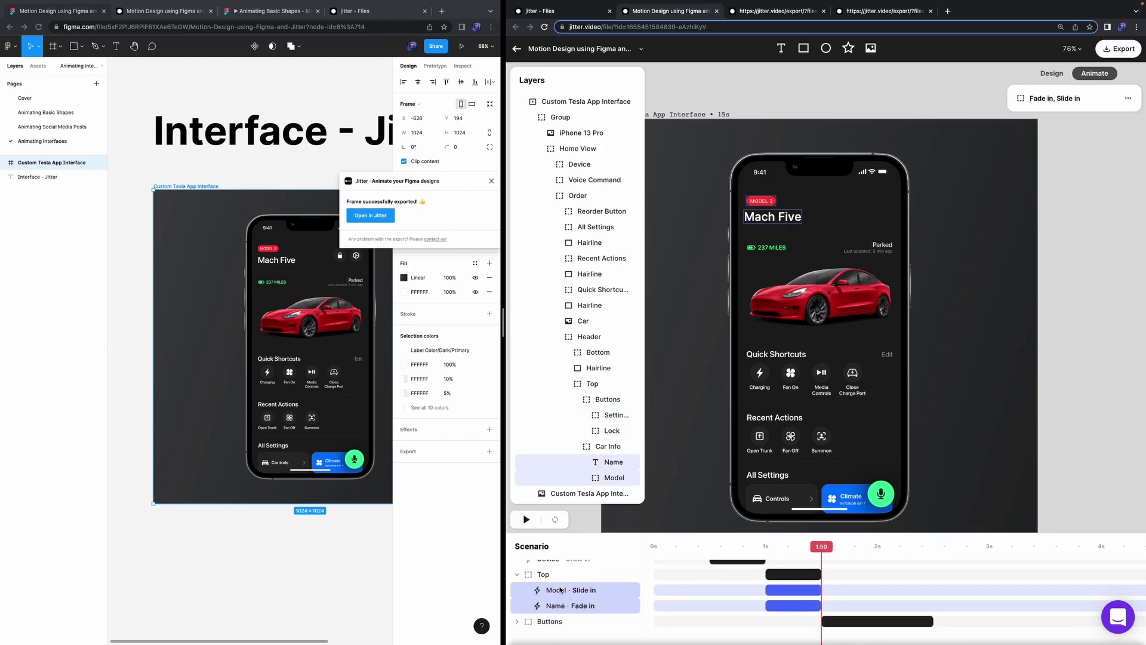
pyautogui.press('super+g')
pyautogui.doubleClick(553, 604)
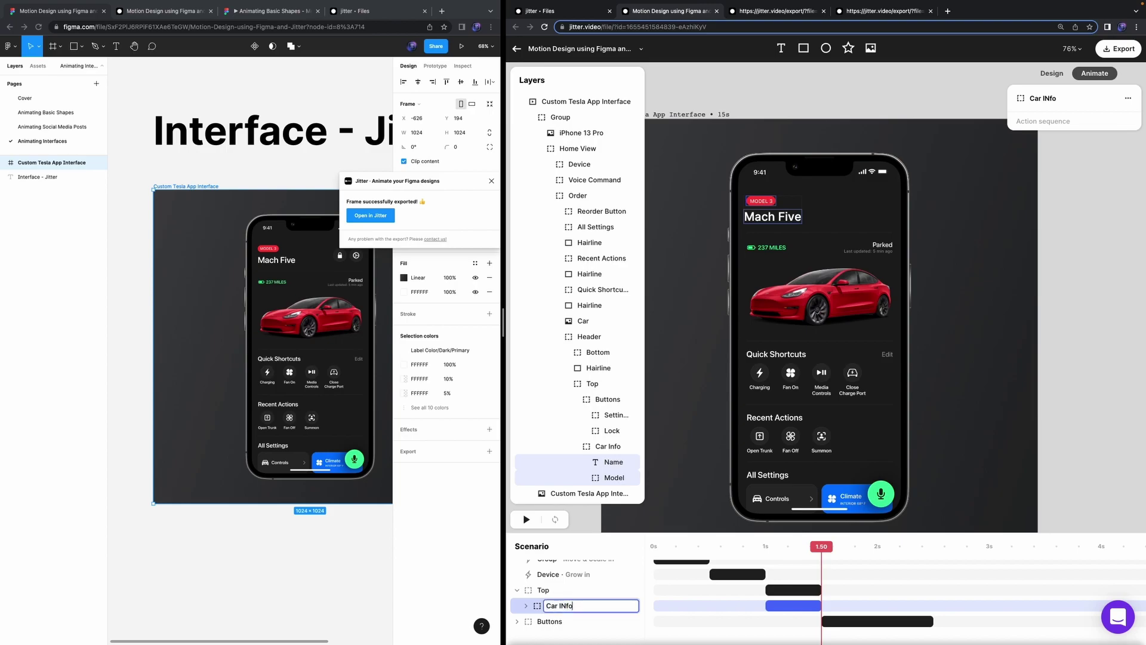
pyautogui.write('nfo')
pyautogui.press('Return')
# Step: Move the Buttons sequence into the Top sequence above Car Info and preview the animation
pyautogui.moveTo(550, 620); pyautogui.dragTo(538, 597)
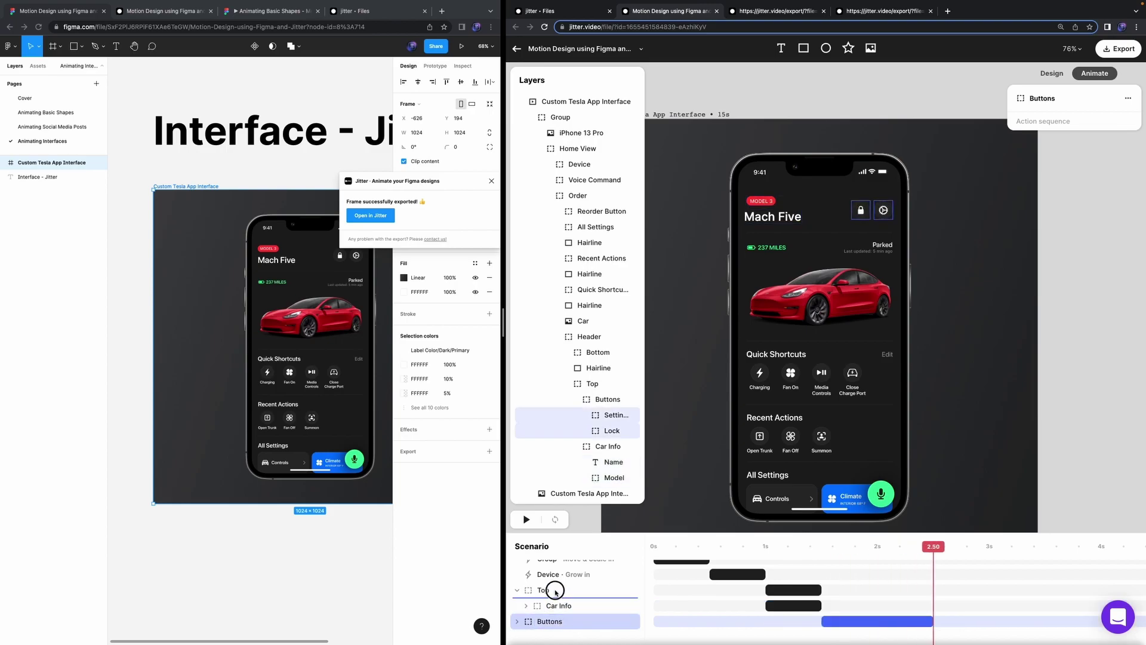
pyautogui.click(535, 597)
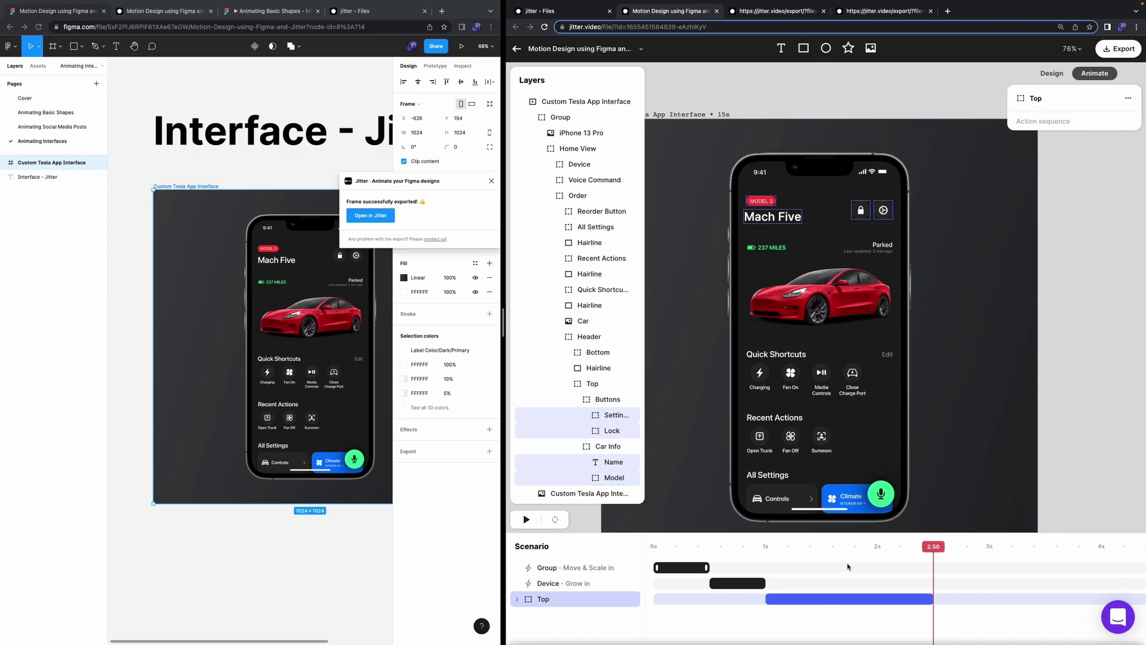
pyautogui.moveTo(933, 554); pyautogui.dragTo(754, 551)
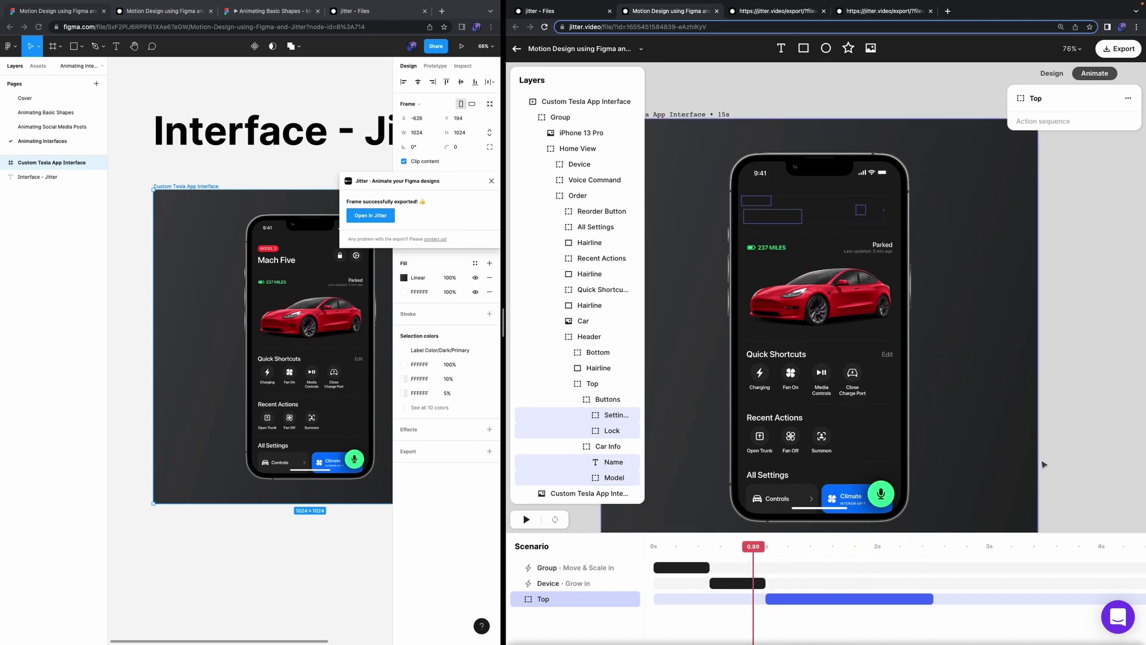
pyautogui.click(1126, 454)
pyautogui.press('space')
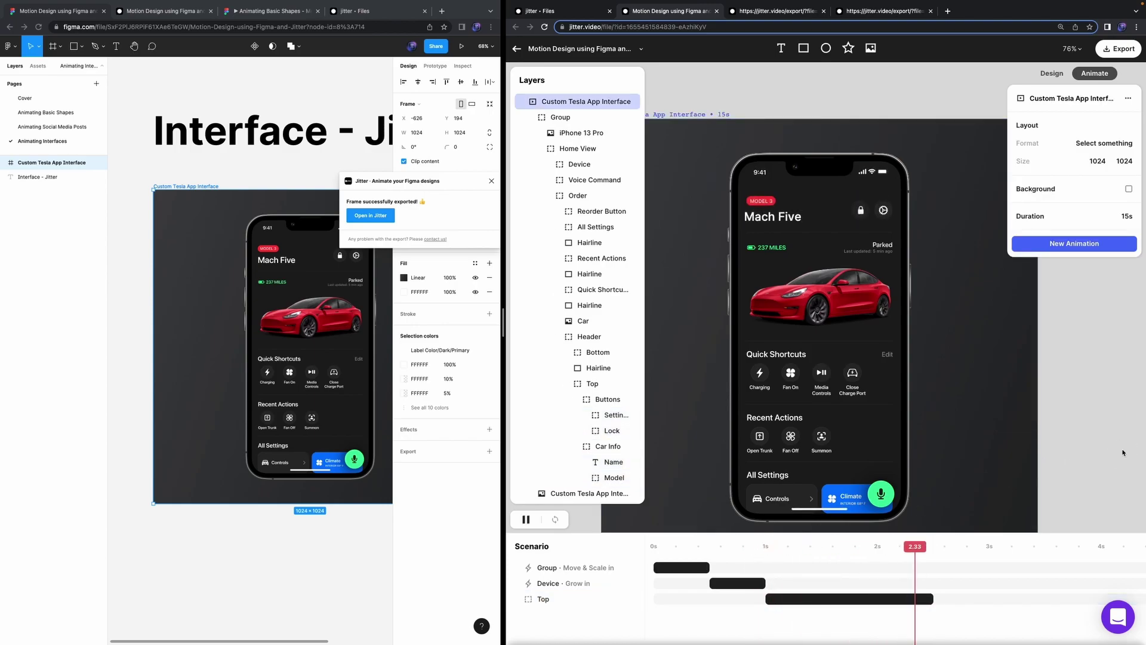
# Step: Shorten the Buttons sequence inside Top to 0.5 s, ending at 2 s, and preview the result
pyautogui.click(788, 604)
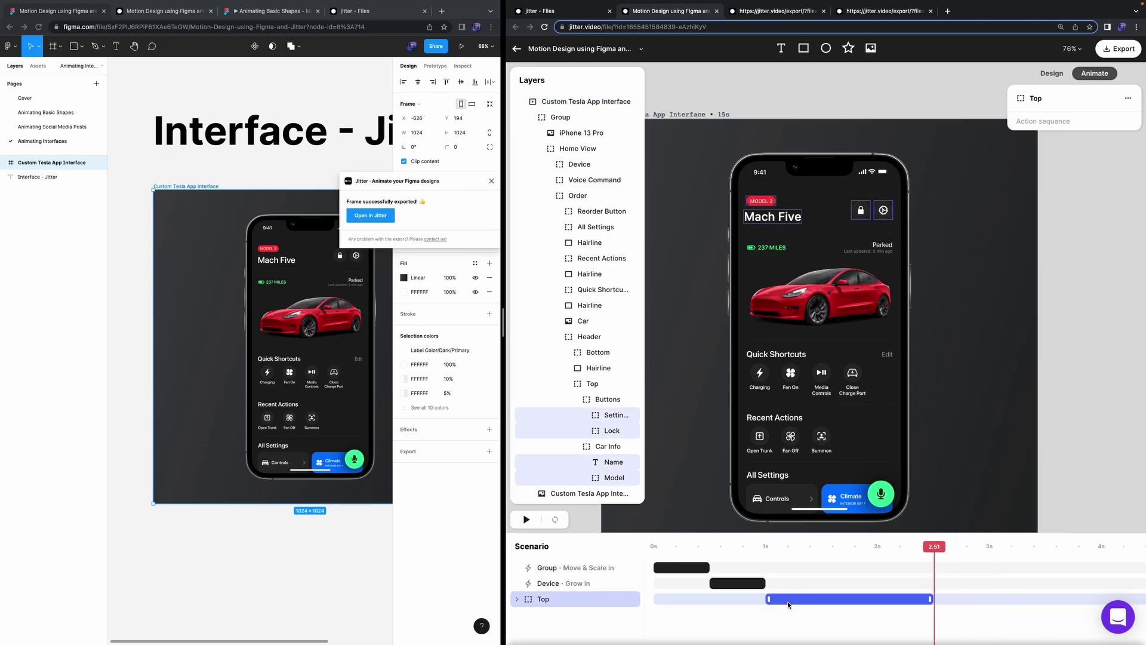
pyautogui.click(517, 599)
pyautogui.click(888, 616)
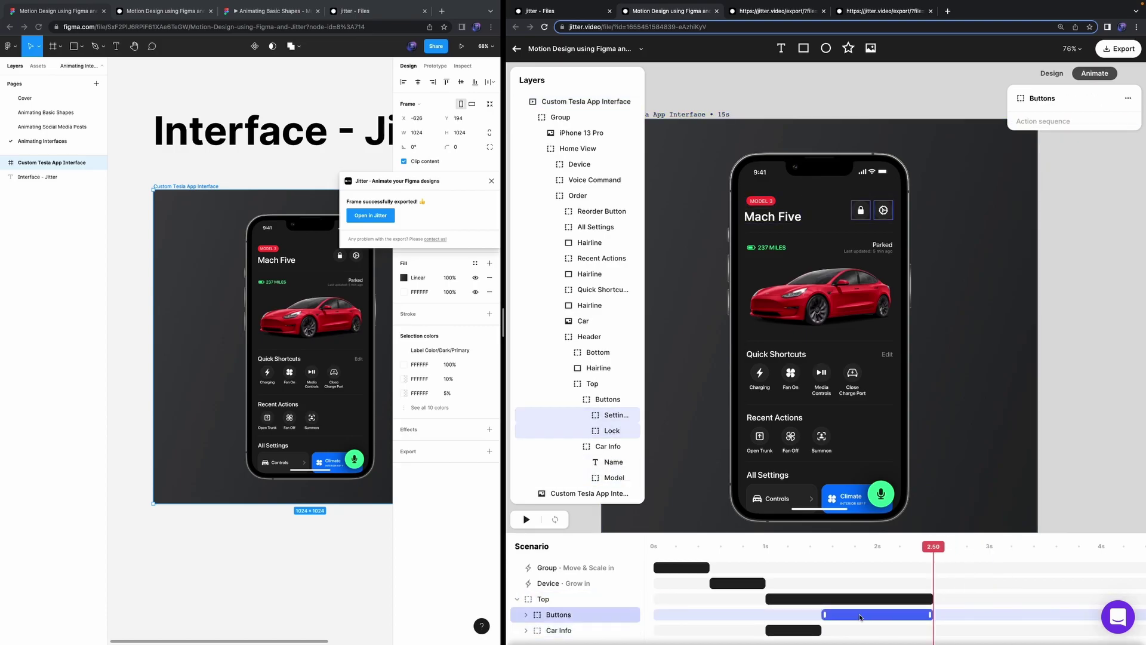
pyautogui.moveTo(931, 614); pyautogui.dragTo(874, 616)
pyautogui.press('space')
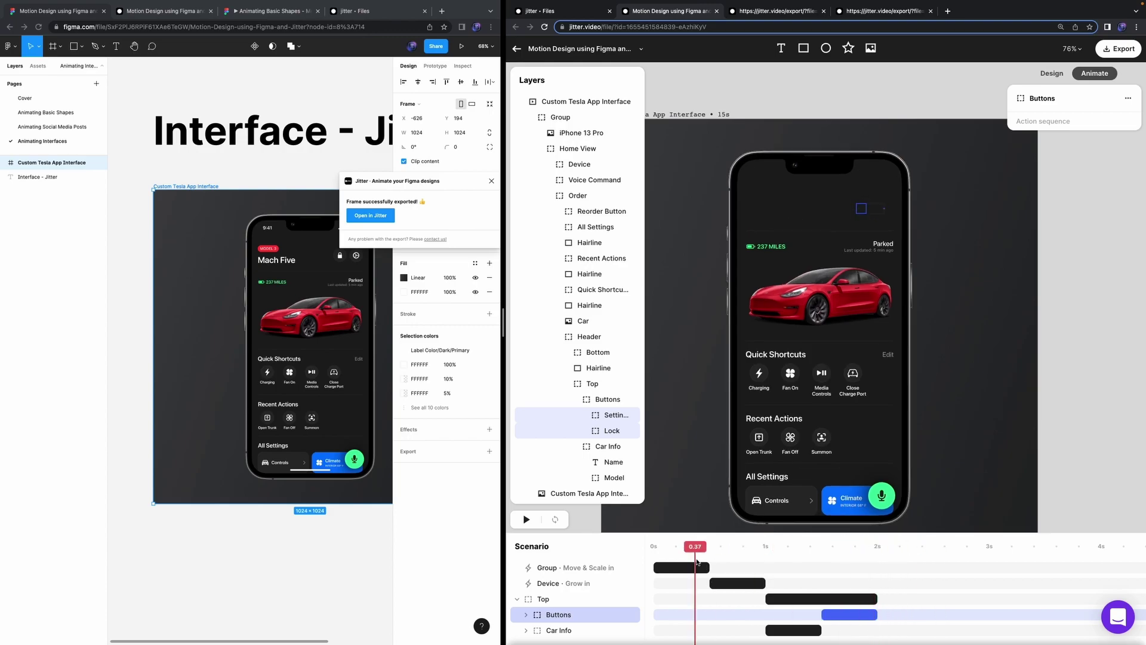
pyautogui.click(1077, 458)
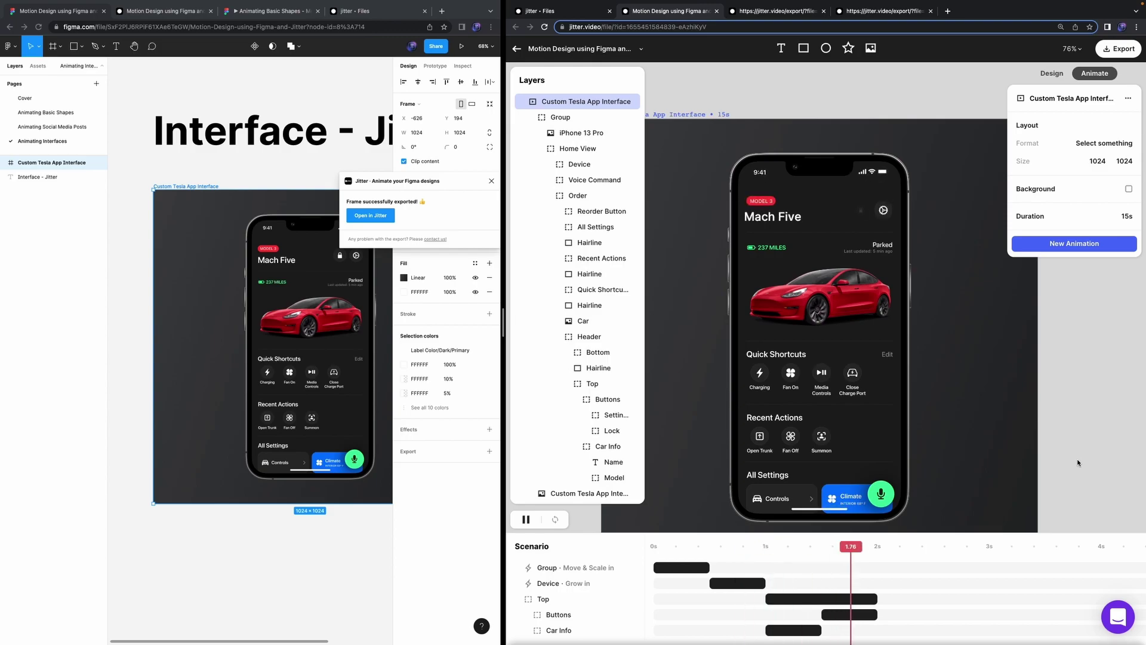
# Step: Shift the Buttons sequence earlier to end at 1.75 s, overlapping Car Info, preview it, and collapse the Top sequence
pyautogui.moveTo(860, 612); pyautogui.dragTo(825, 613)
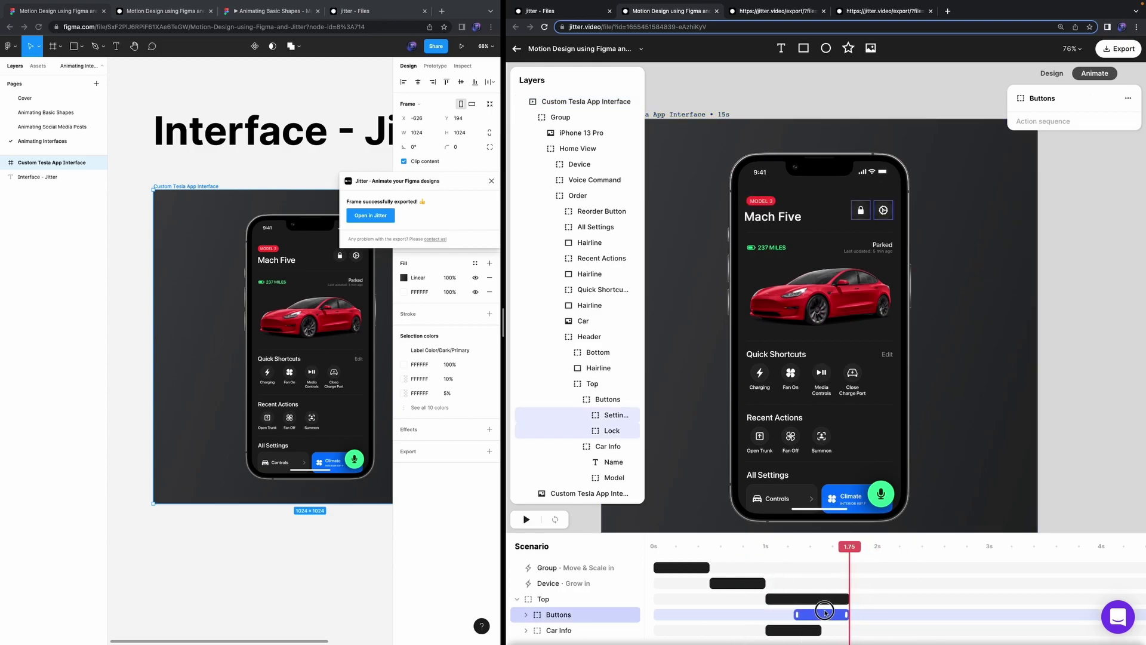
pyautogui.click(1092, 426)
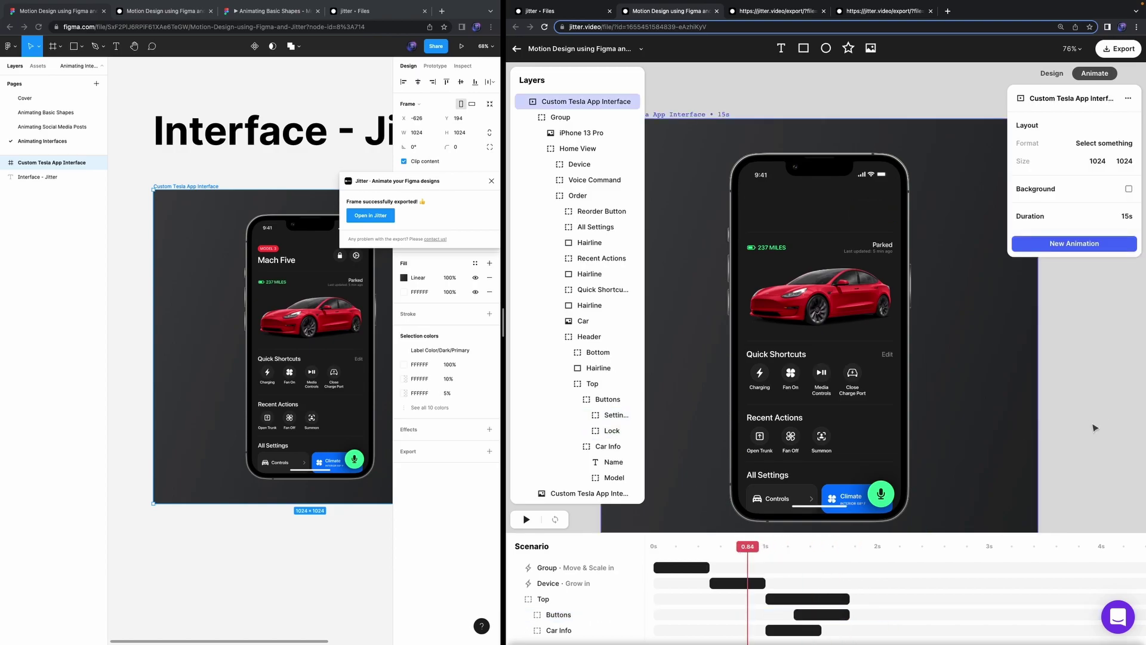
pyautogui.press('space')
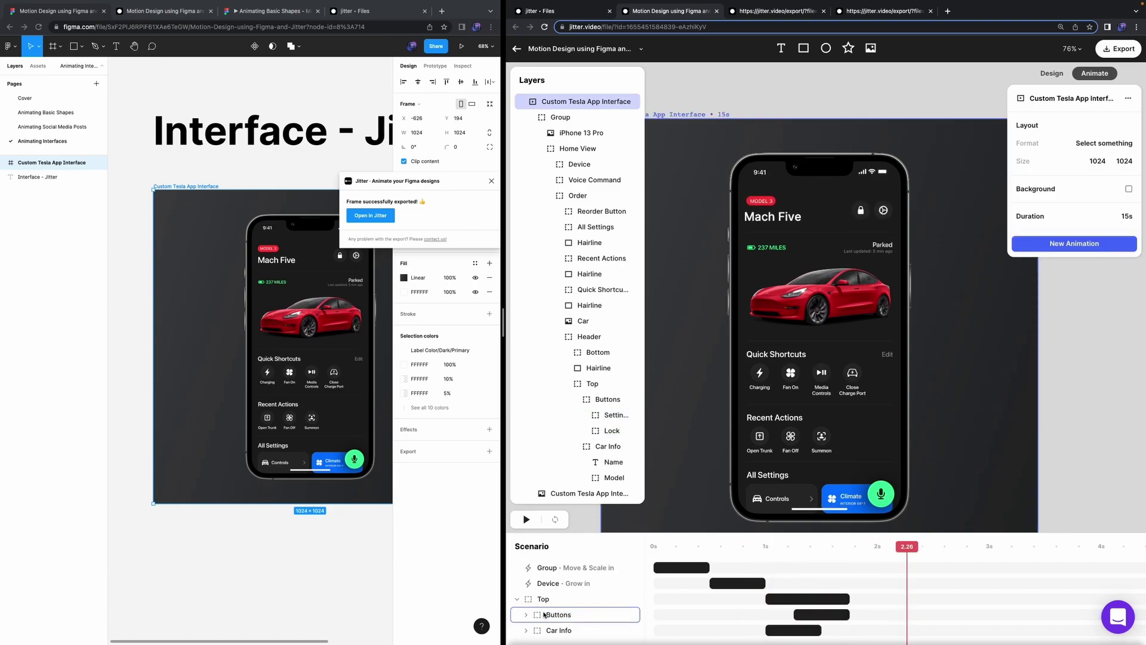
pyautogui.click(529, 613)
pyautogui.click(517, 600)
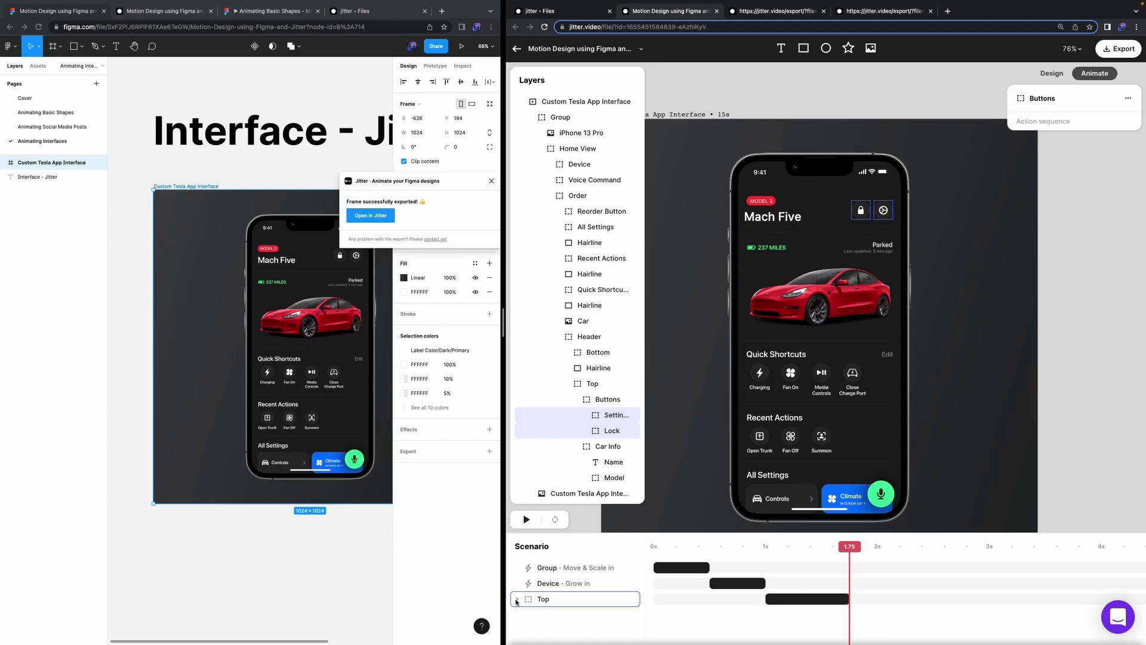
# Step: Add a Fade in animation with a 0.25 s duration to the Hairline layer inside the Header group
pyautogui.click(566, 383)
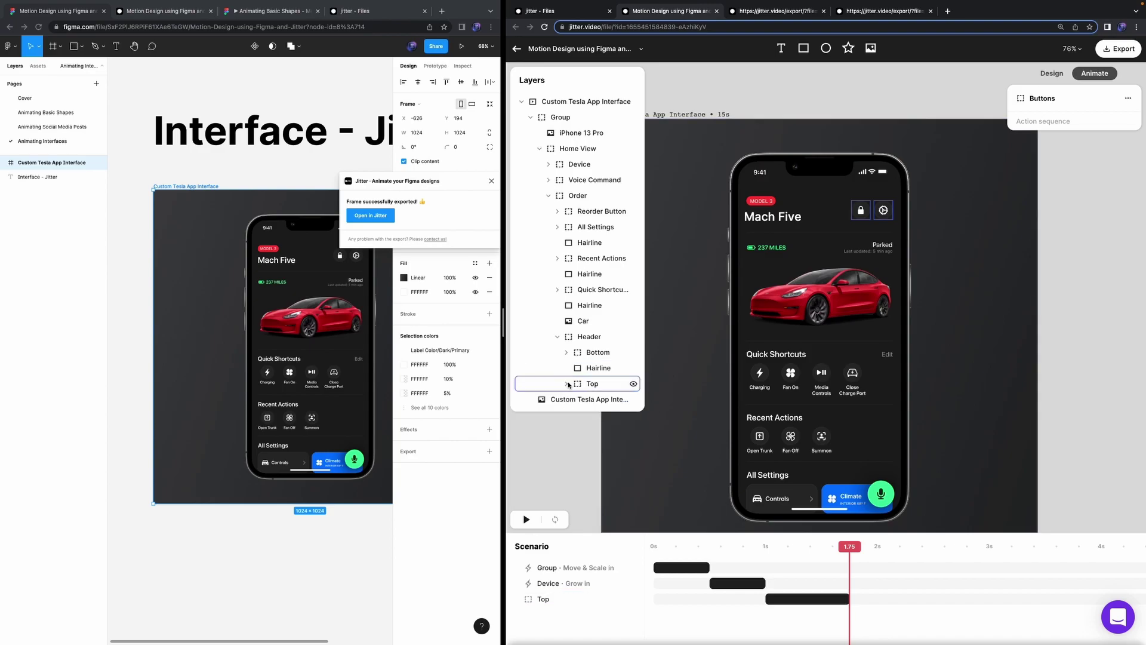
pyautogui.click(600, 370)
pyautogui.click(1041, 124)
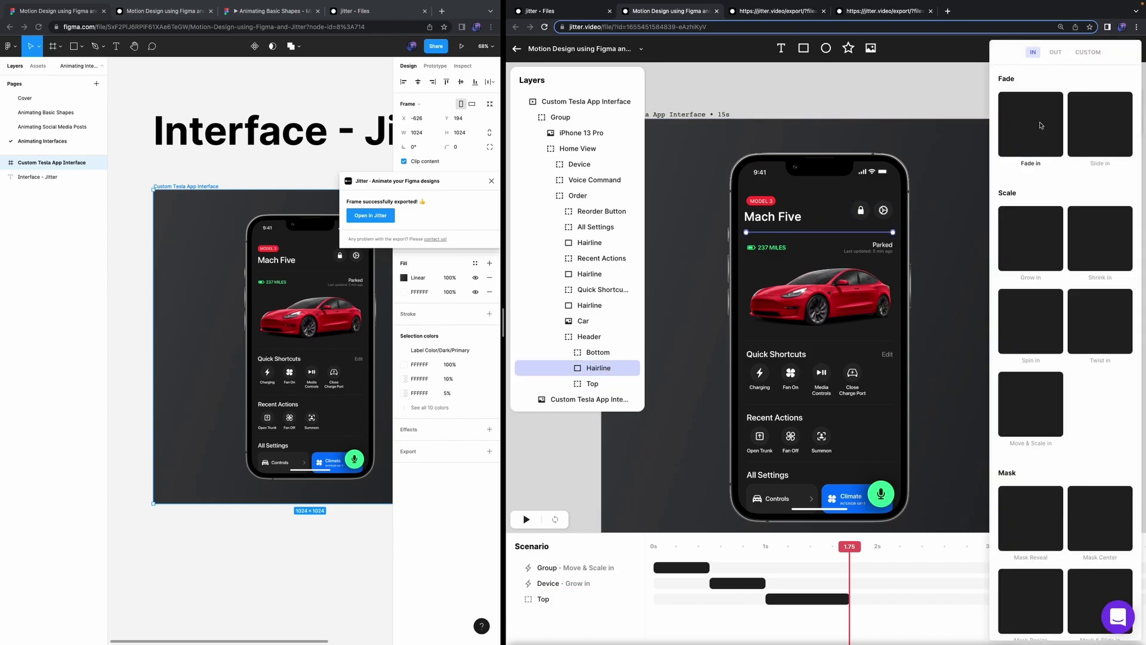
pyautogui.click(1032, 116)
pyautogui.write('0.2')
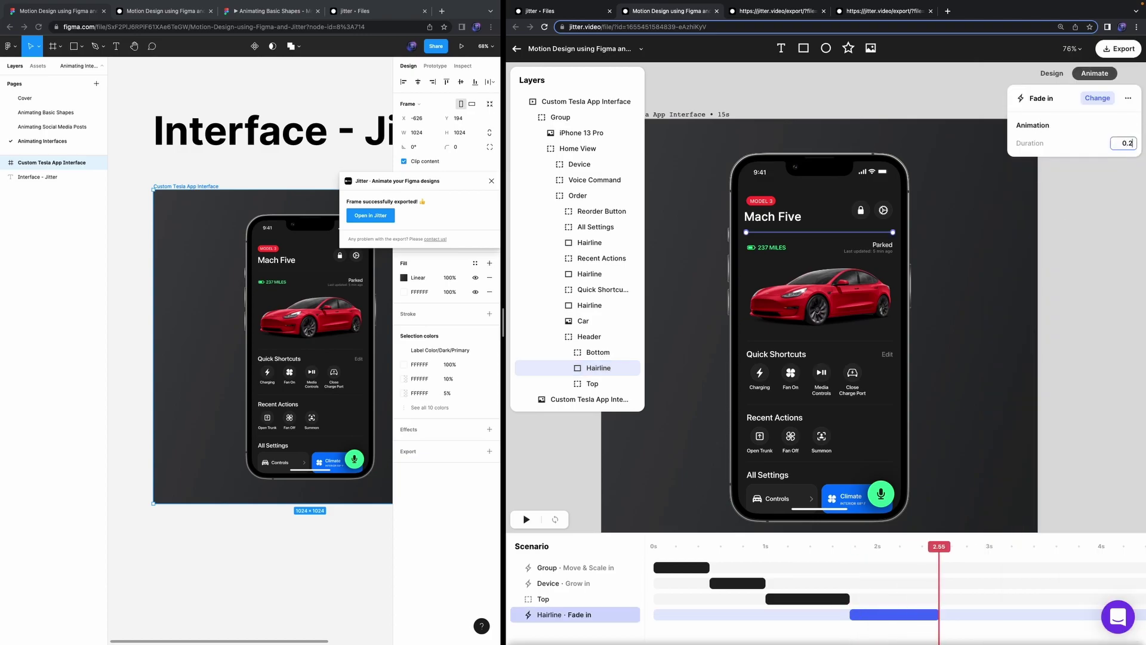
pyautogui.write('5')
pyautogui.press('Return')
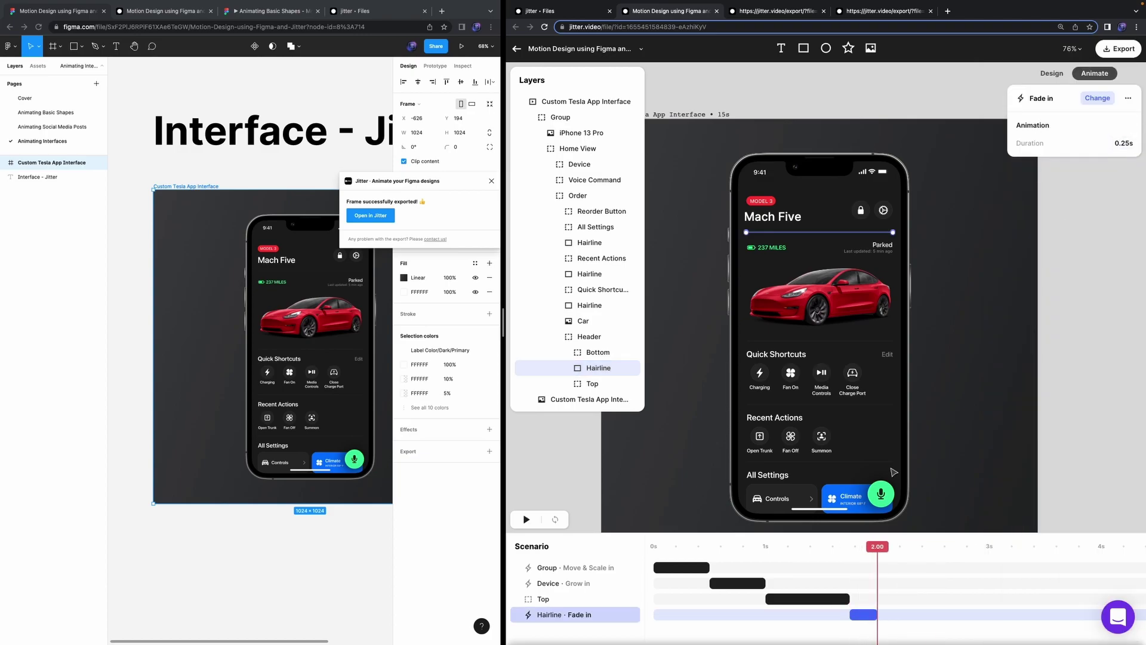
# Step: Add a Slide in animation to the 237 miles text layer in the Header's Bottom group
pyautogui.click(596, 349)
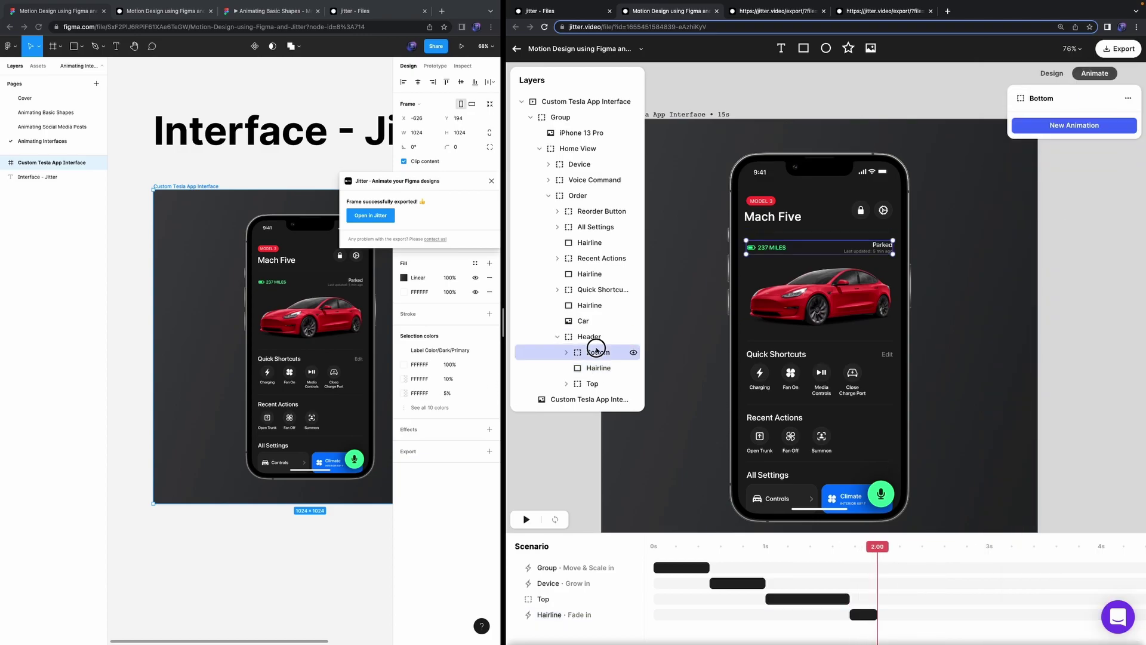
pyautogui.click(566, 352)
pyautogui.click(598, 383)
pyautogui.click(1092, 171)
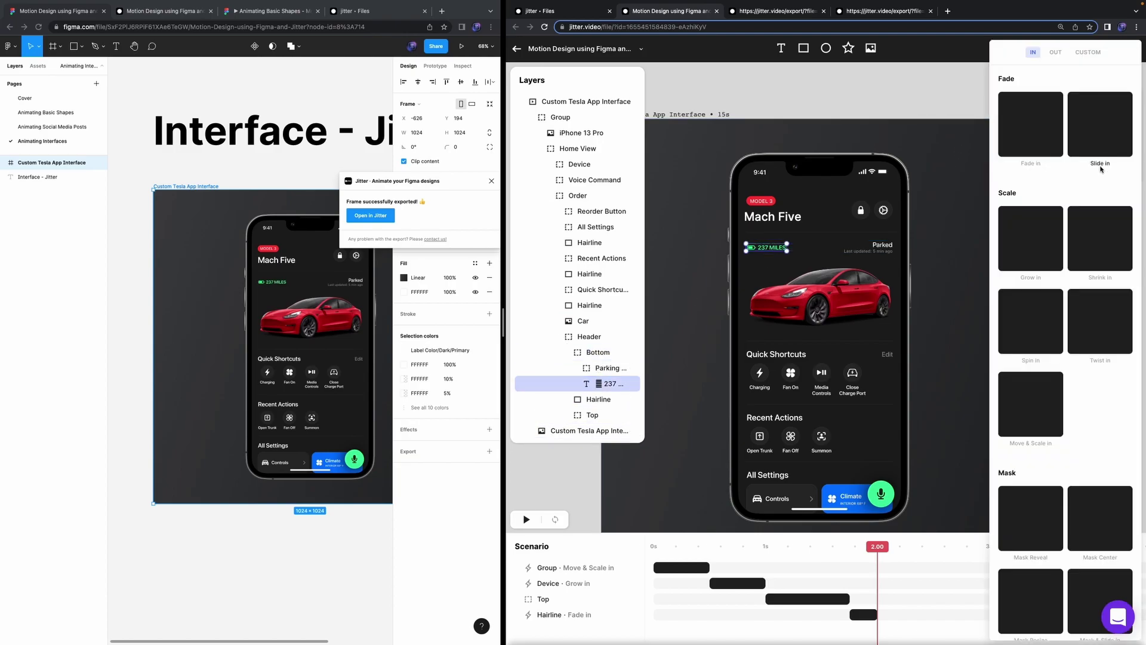
pyautogui.click(1097, 159)
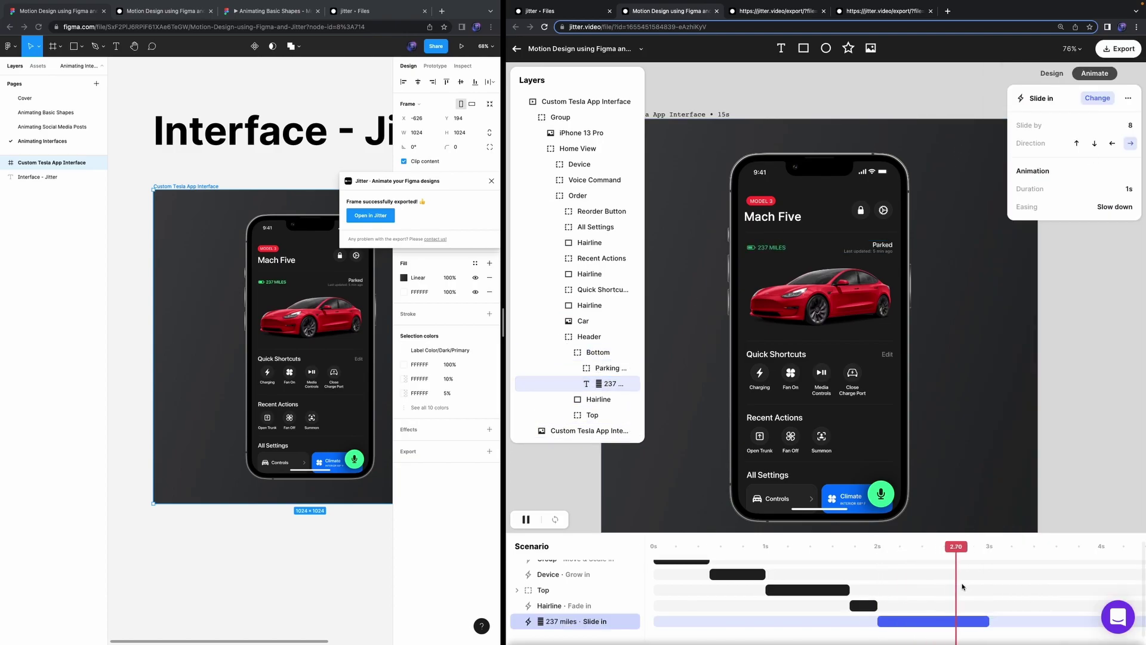
# Step: Add a Slide in animation with a leftward direction to the Parked text layer in the Parking group
pyautogui.click(575, 368)
pyautogui.click(597, 398)
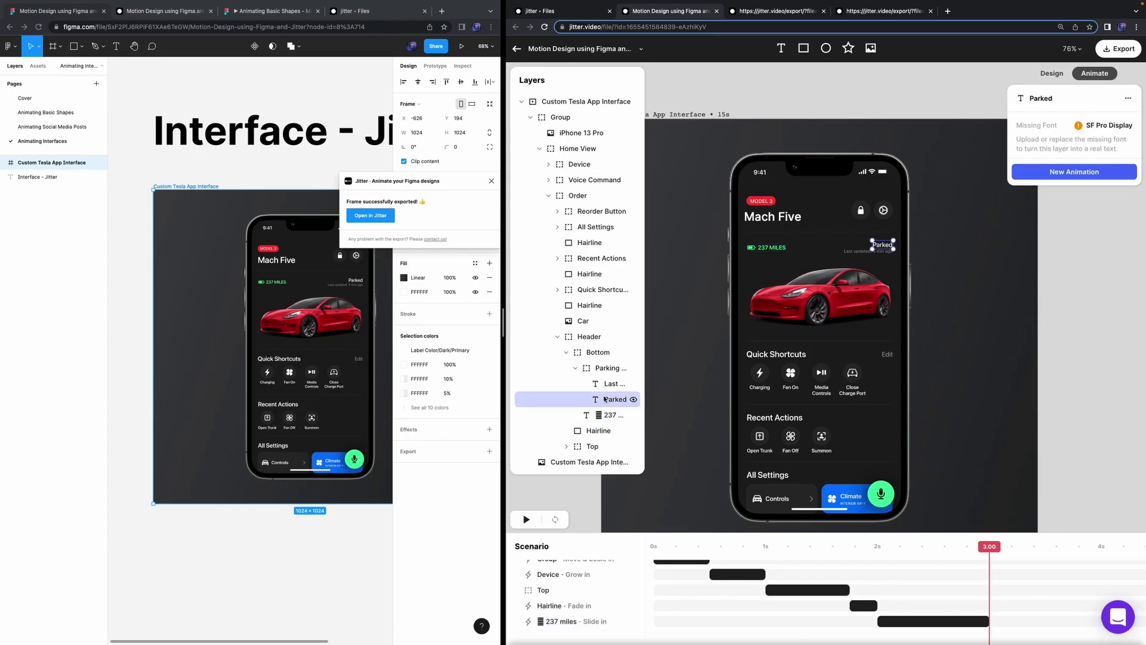
pyautogui.click(1068, 173)
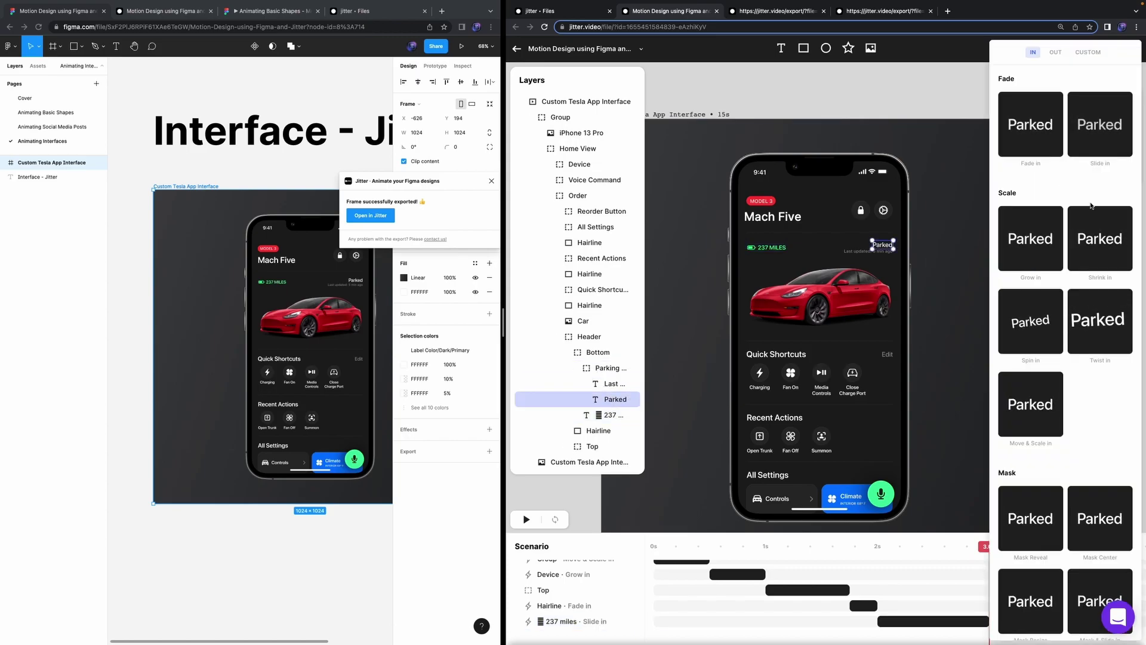
pyautogui.click(1089, 153)
pyautogui.click(1112, 144)
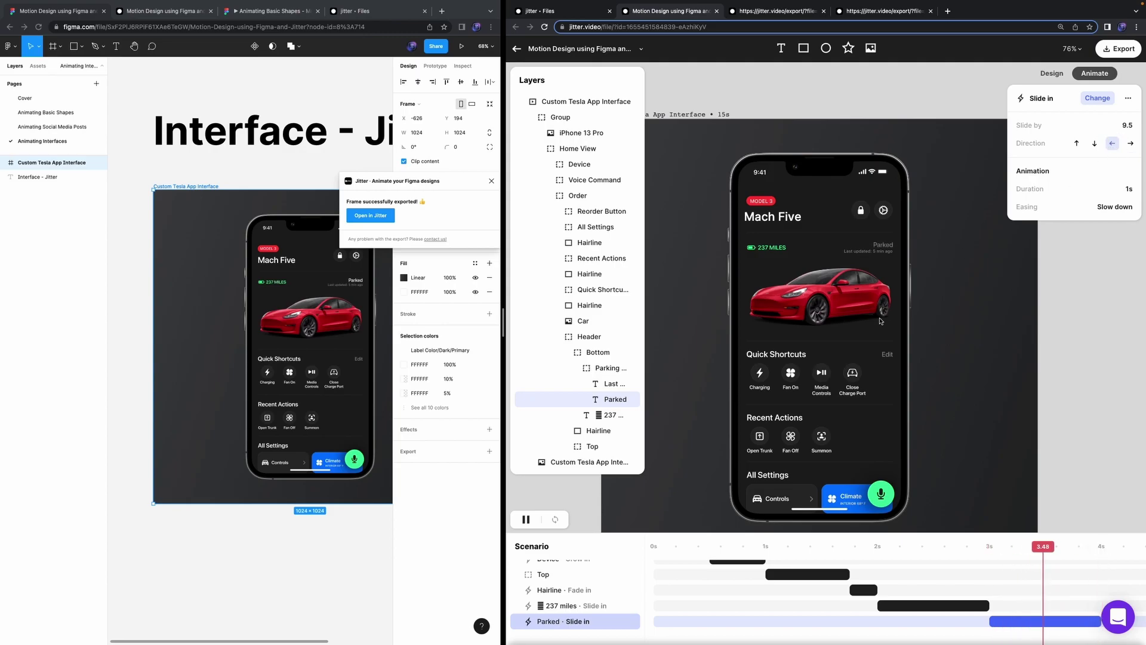
# Step: Add a Fade in animation to the Last updated text layer, lasting 1 s and starting together with the Parked animation at 3 s
pyautogui.click(596, 383)
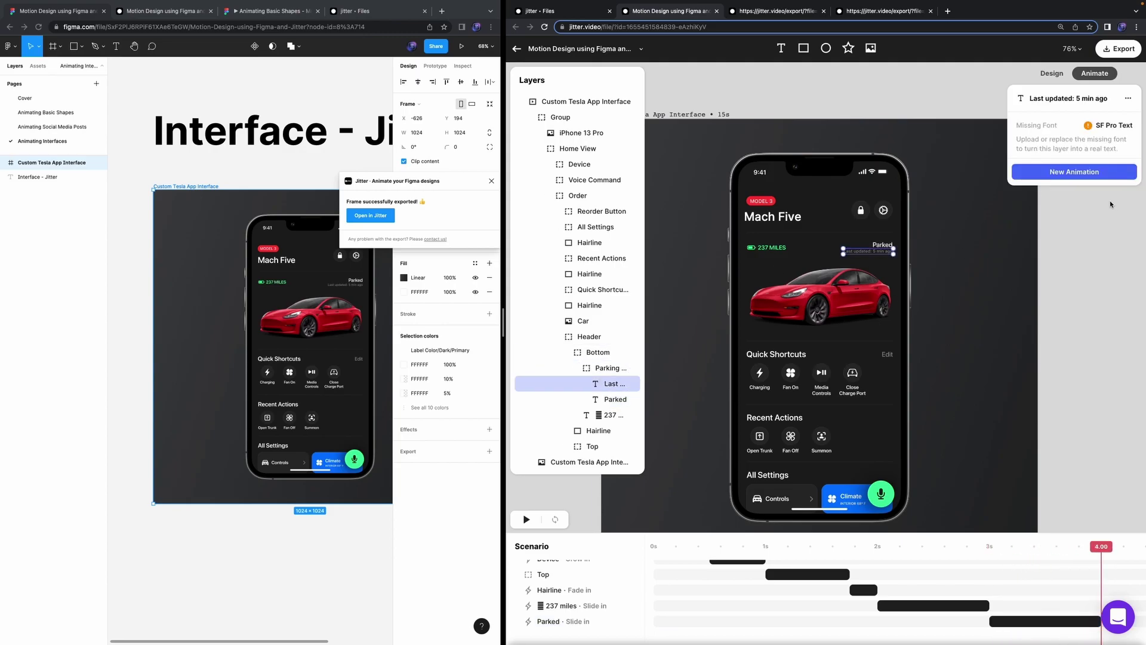
pyautogui.click(1091, 173)
pyautogui.click(1042, 151)
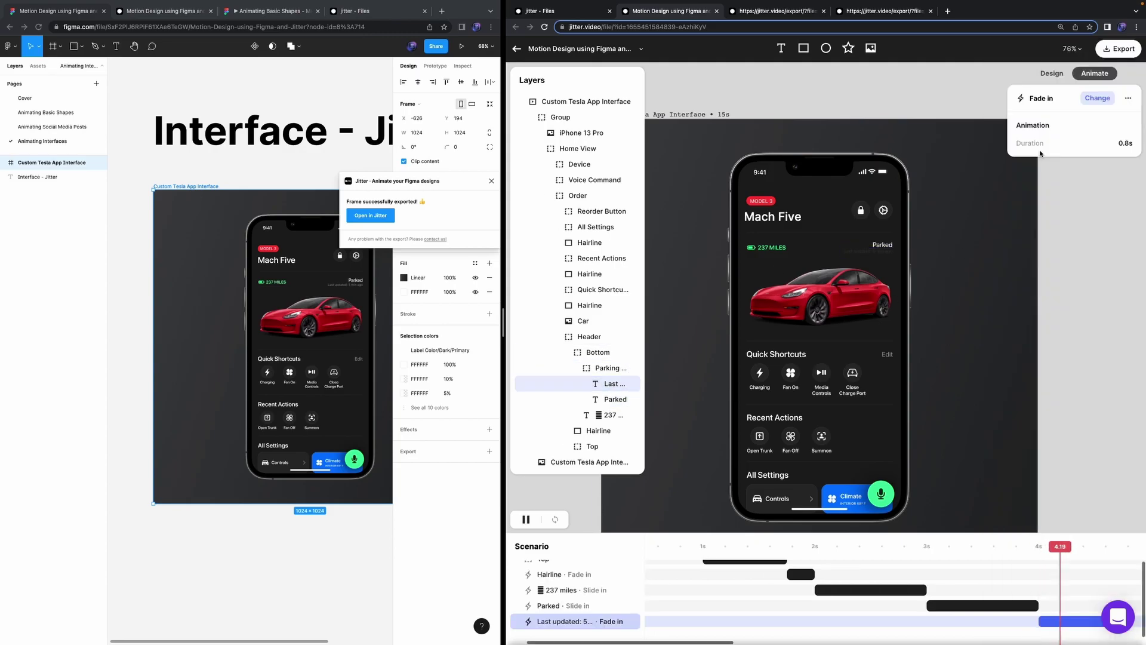
pyautogui.moveTo(1082, 621); pyautogui.dragTo(1037, 620)
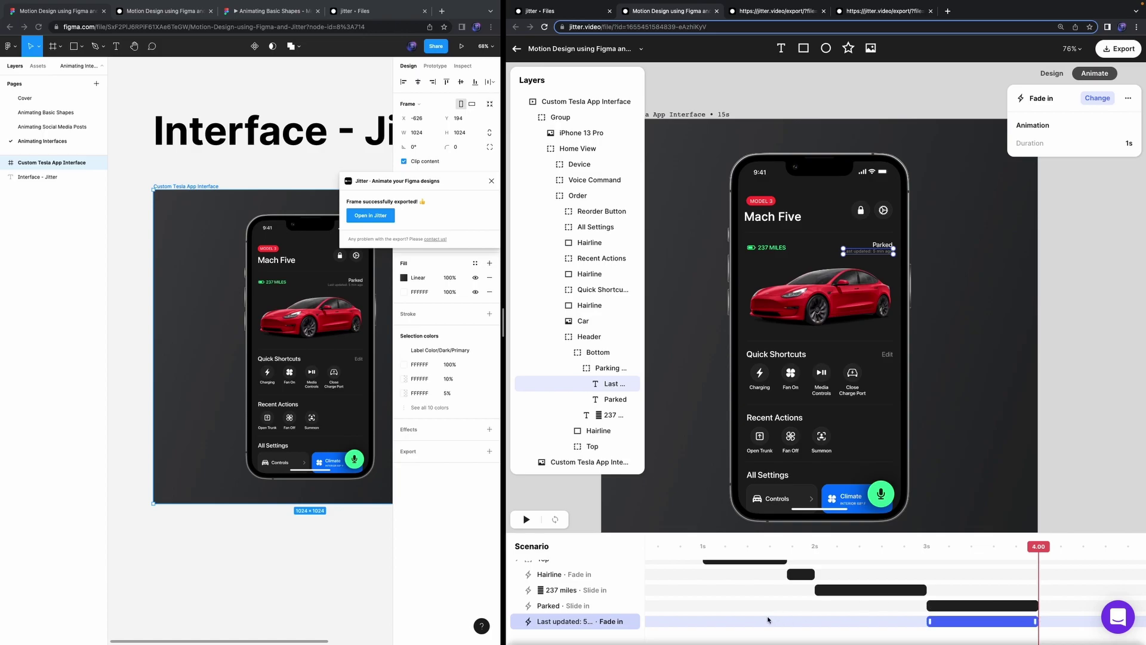
# Step: Group the Parked and Last updated animations into one sequence named Parking Info
pyautogui.keyDown('shift'); pyautogui.click(577, 609); pyautogui.keyUp('shift')
pyautogui.press('super+g')
pyautogui.click(566, 611)
pyautogui.doubleClick(560, 621)
pyautogui.write('P')
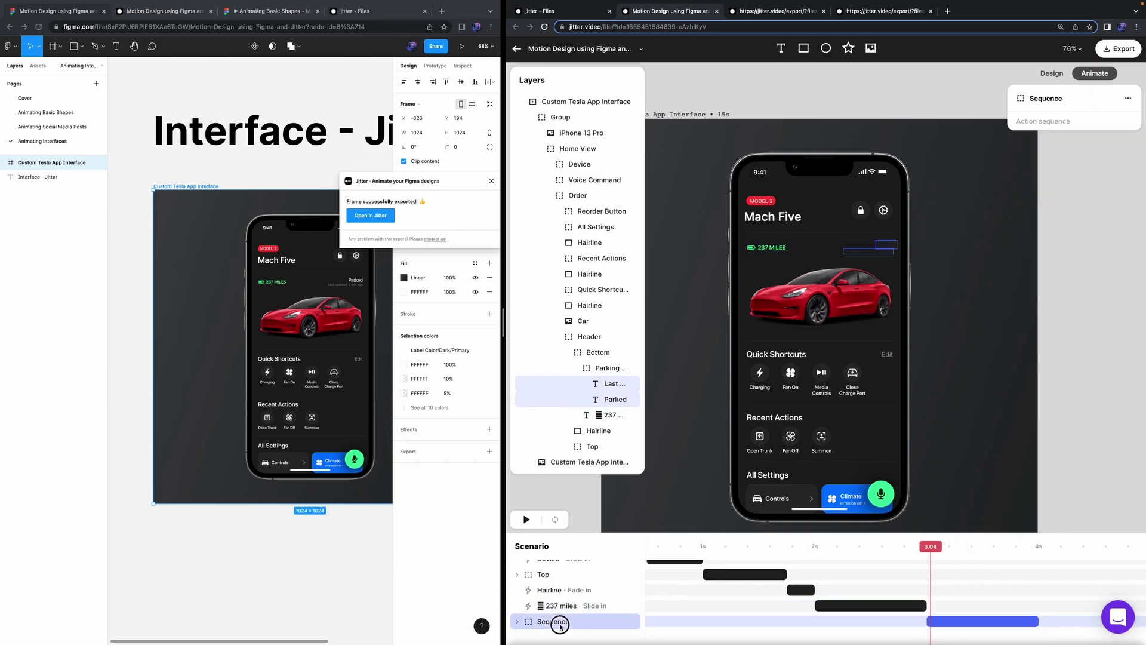
pyautogui.write('arking info')
pyautogui.press('Return')
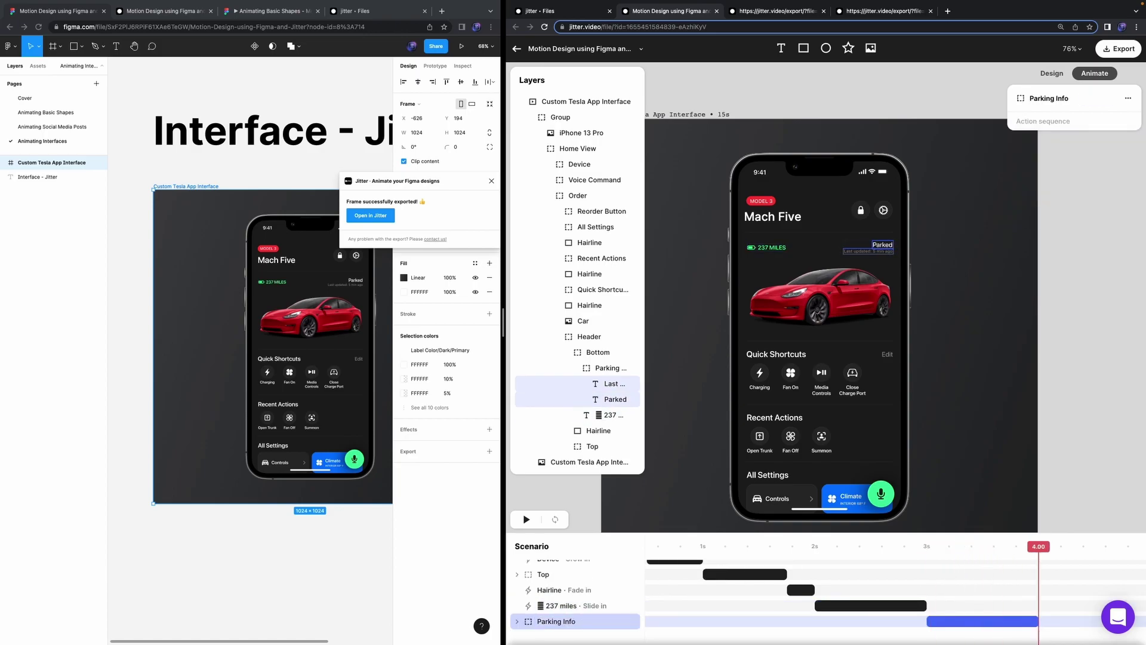
# Step: Group the 237 miles animation and the Parking Info sequence into a sequence named Bottom
pyautogui.keyDown('shift'); pyautogui.click(550, 605); pyautogui.keyUp('shift')
pyautogui.press('super+g')
pyautogui.doubleClick(560, 622)
pyautogui.write('Bottom')
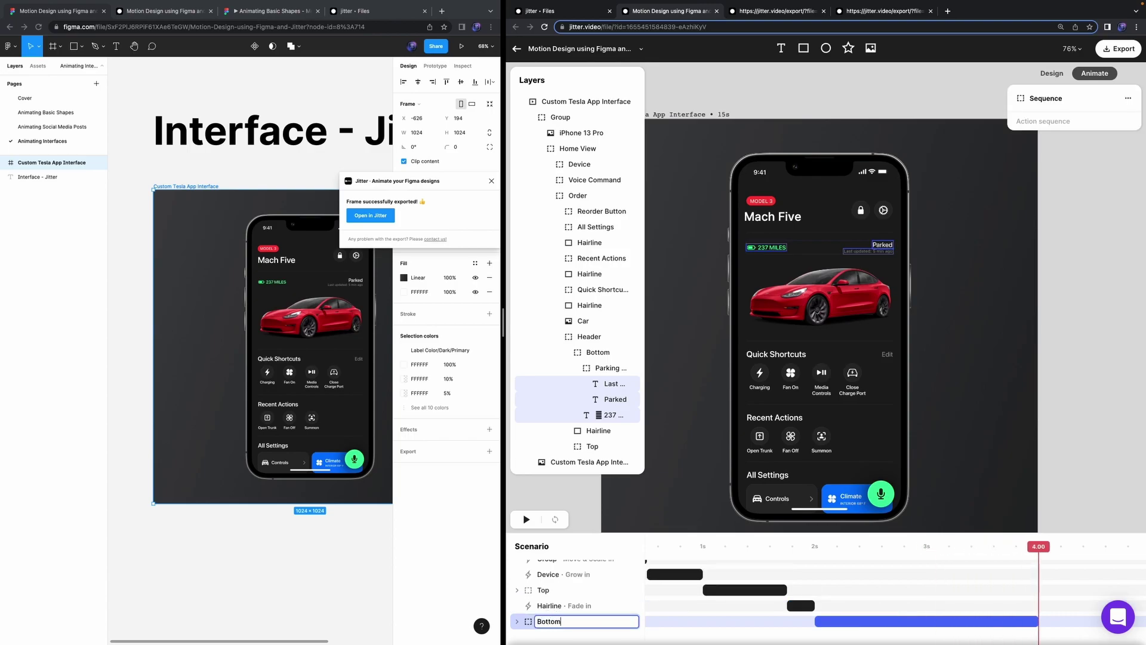
pyautogui.press('Return')
# Step: Group the Top sequence, the Hairline animation and the Bottom sequence into one sequence named Header
pyautogui.keyDown('shift'); pyautogui.click(544, 590); pyautogui.keyUp('shift')
pyautogui.press('super+g')
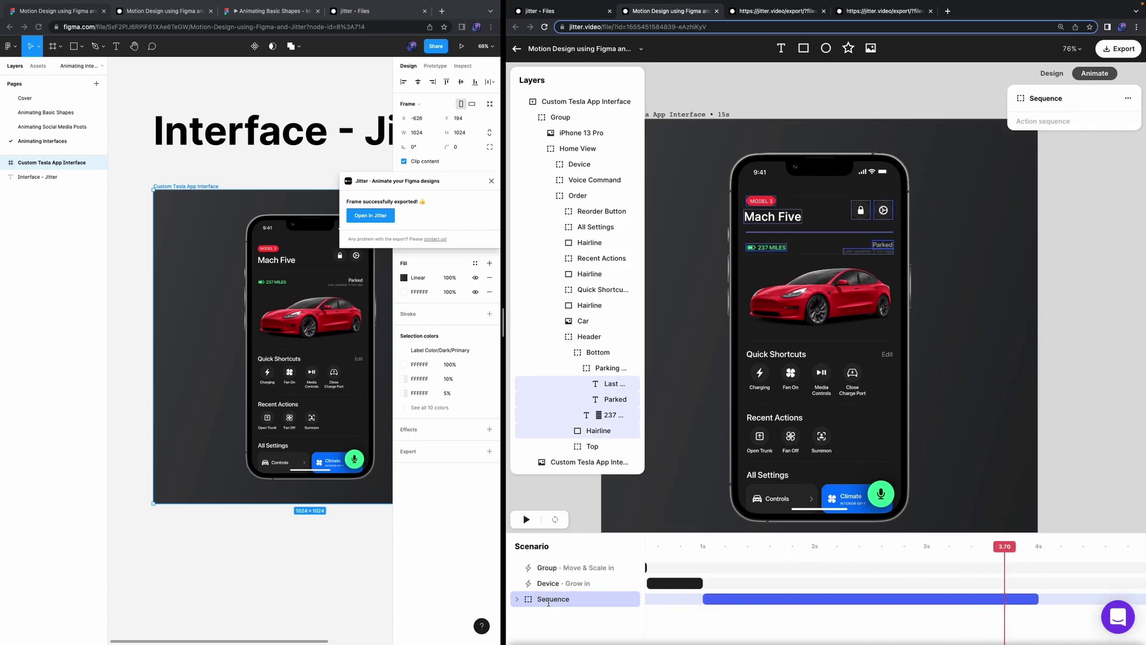
pyautogui.doubleClick(550, 603)
pyautogui.write('G')
pyautogui.write('ead')
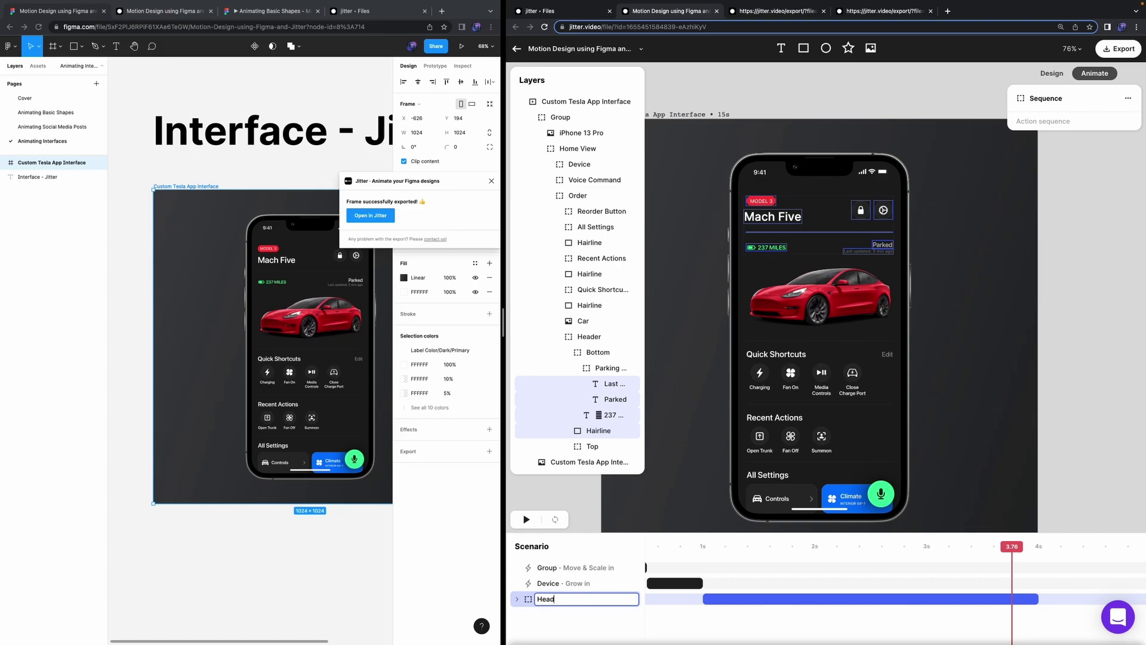
pyautogui.write('er')
pyautogui.press('Return')
# Step: Shorten the Bottom sequence inside Header to 0.5 s, ending at 2.5 s, and preview the whole animation
pyautogui.click(517, 599)
pyautogui.scroll(-1, 556, 633)
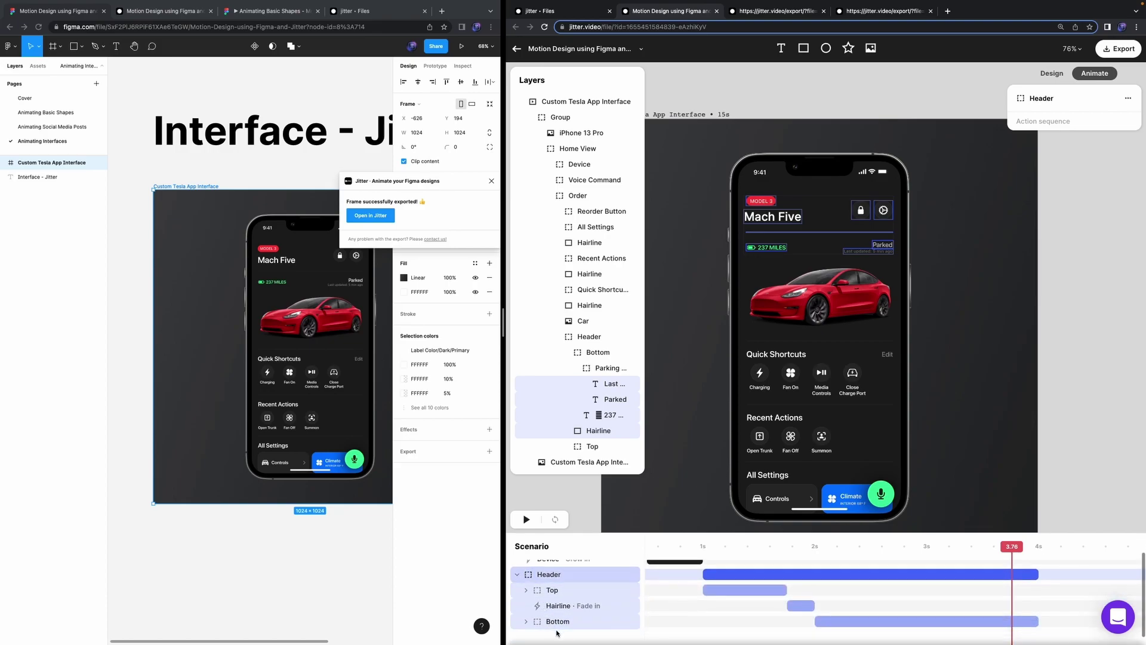
pyautogui.click(558, 622)
pyautogui.moveTo(1038, 622); pyautogui.dragTo(870, 623)
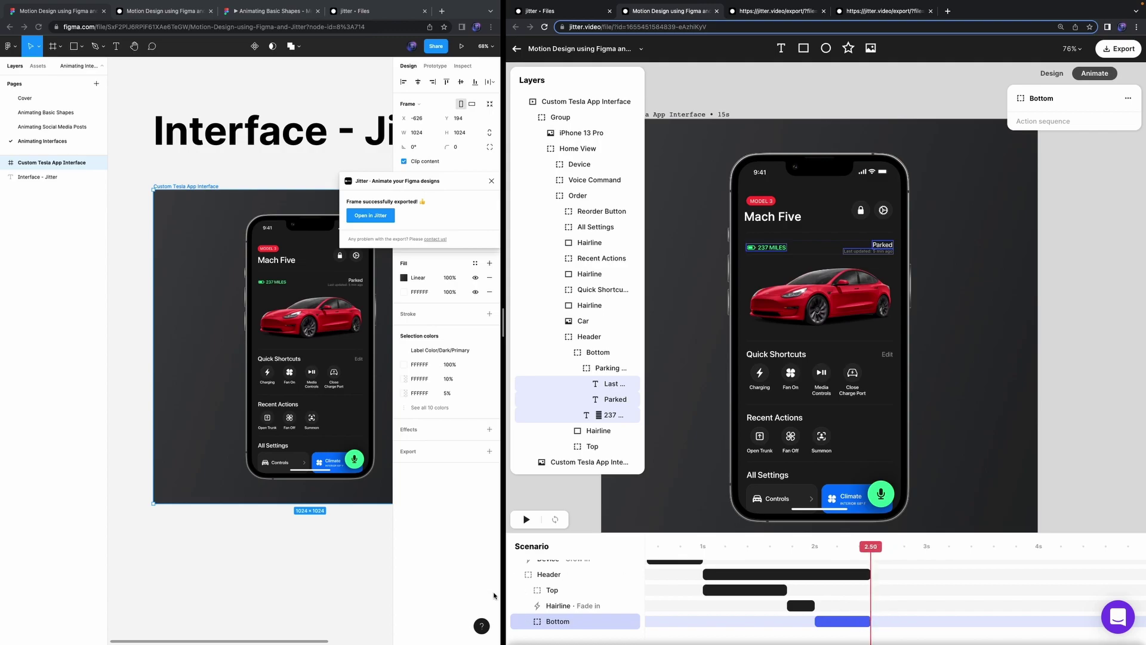
pyautogui.click(553, 576)
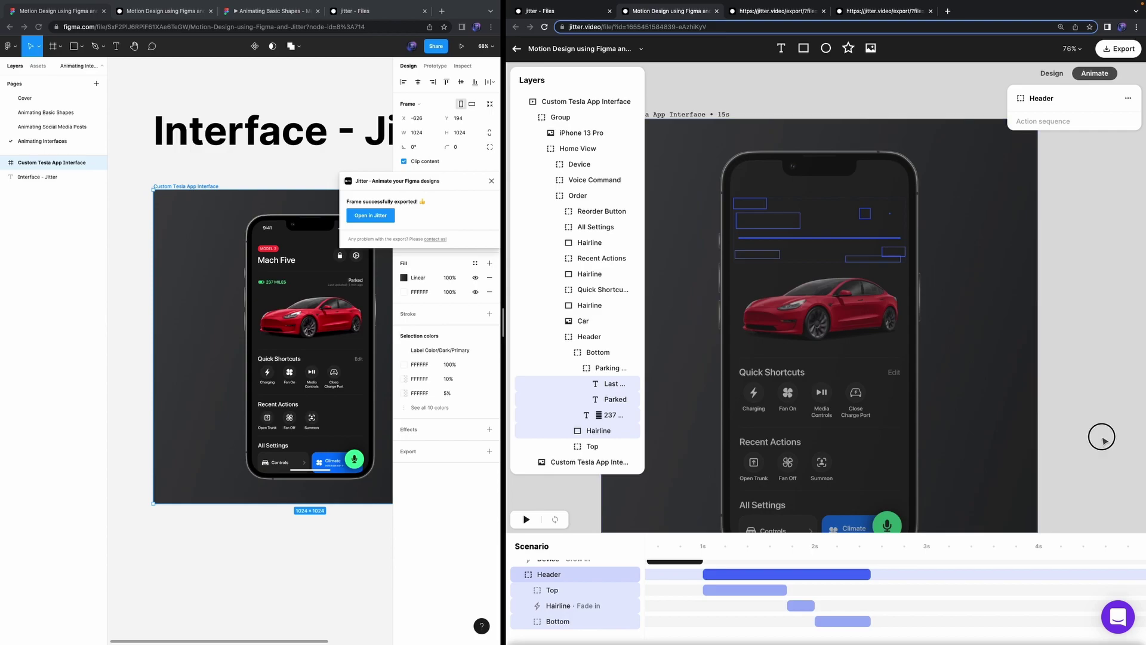
pyautogui.click(526, 519)
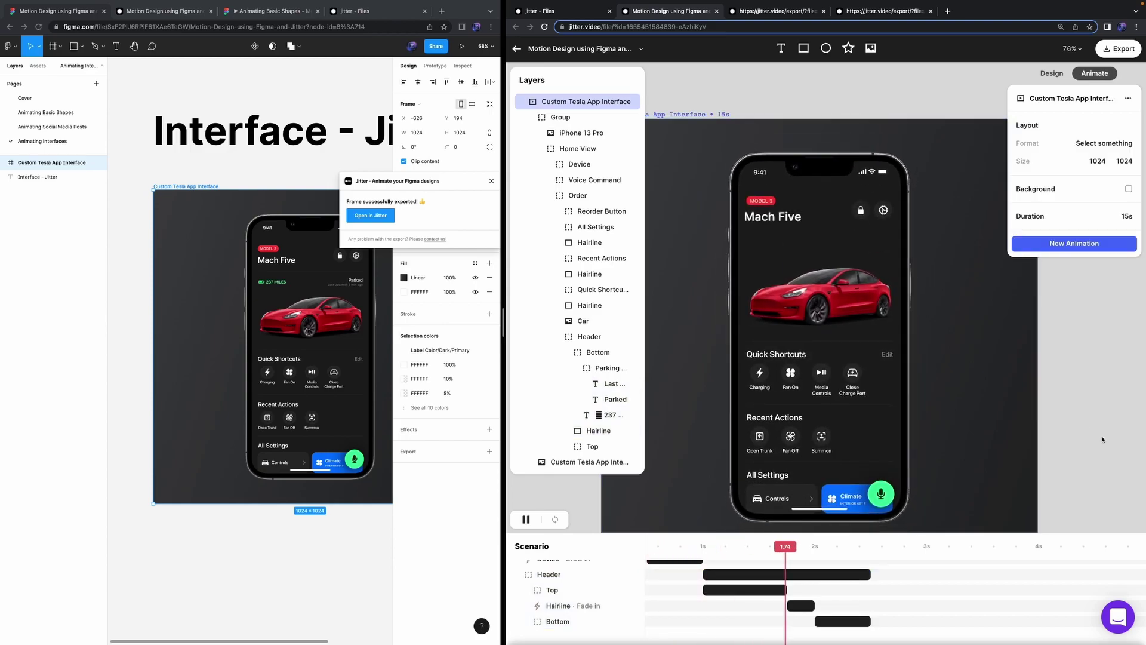
pyautogui.press('space')
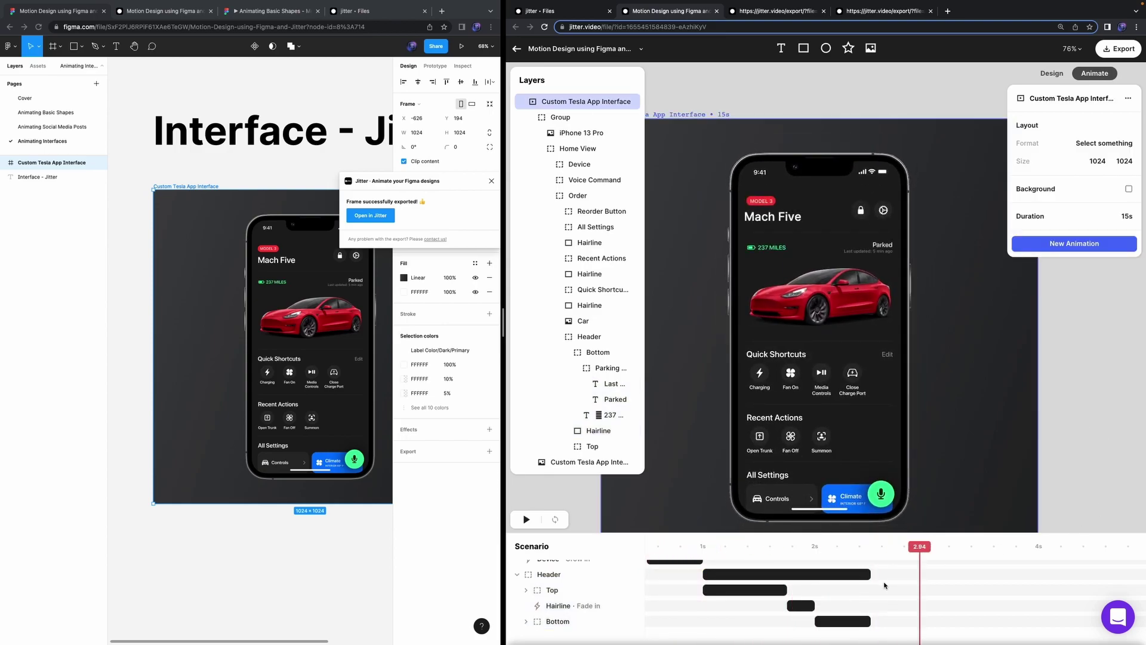
# Step: Add a leftward Slide in animation to the Car layer starting at 2.5 s, with a duration of 0.5 s
pyautogui.moveTo(921, 549); pyautogui.dragTo(871, 554)
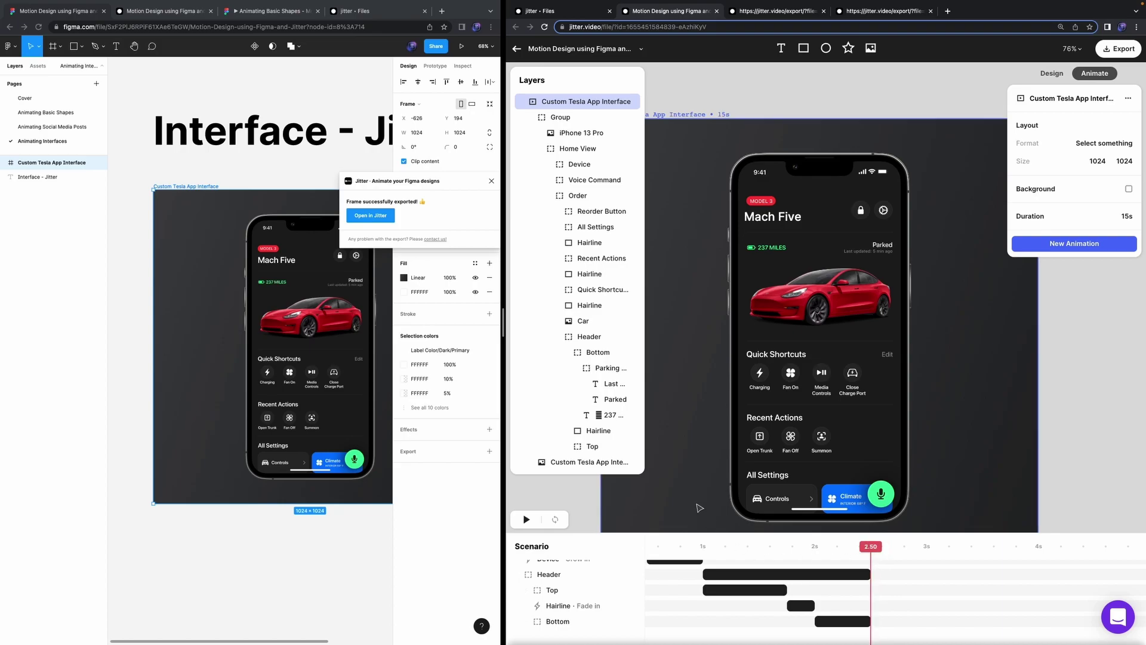
pyautogui.click(566, 353)
pyautogui.click(559, 337)
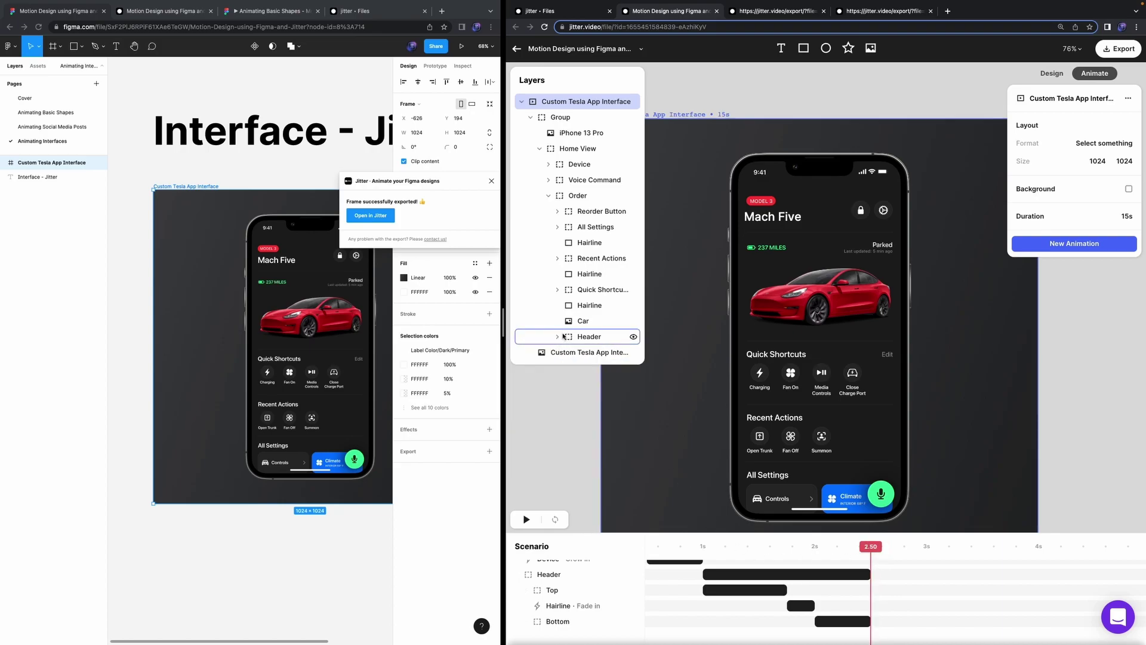
pyautogui.click(579, 321)
pyautogui.click(1071, 153)
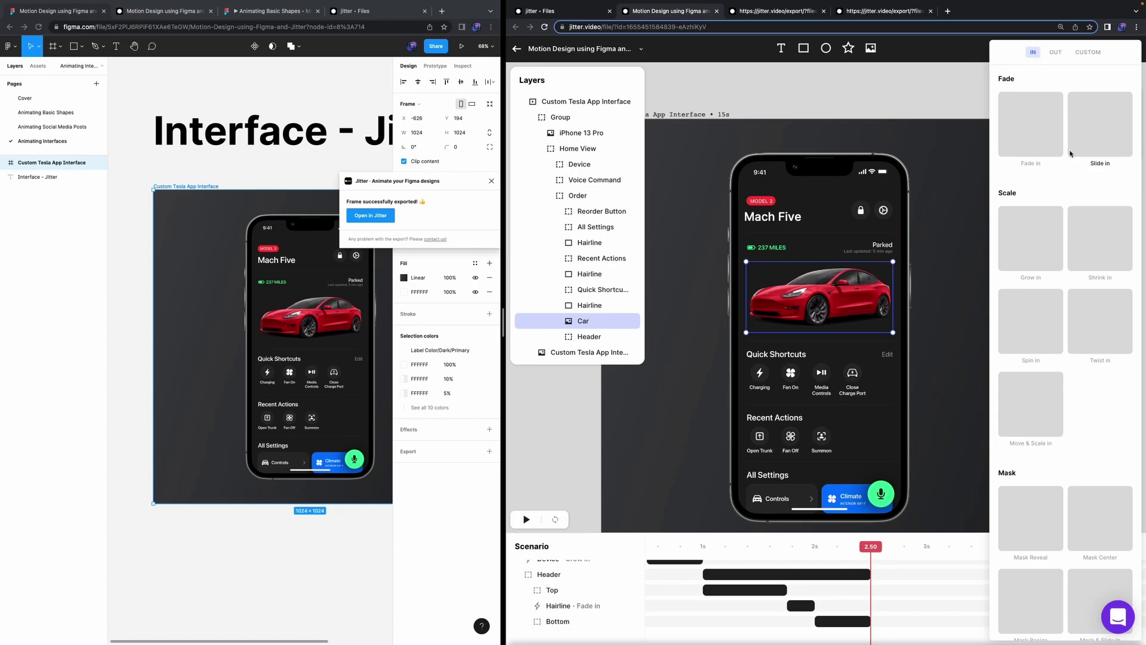
pyautogui.click(1097, 141)
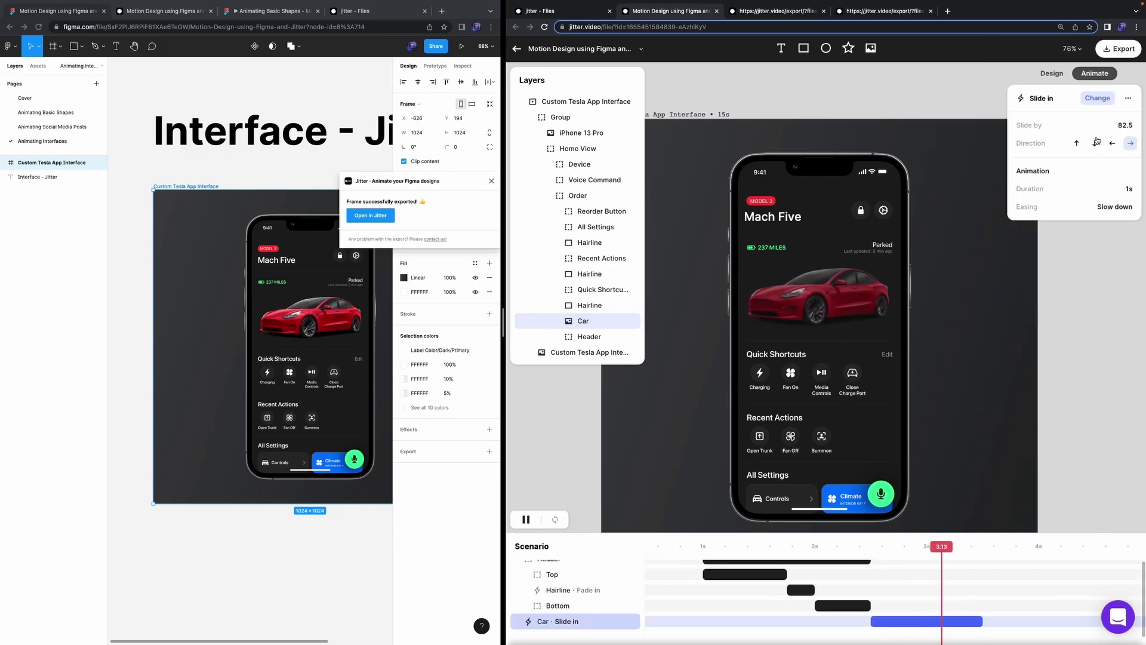
pyautogui.click(1097, 143)
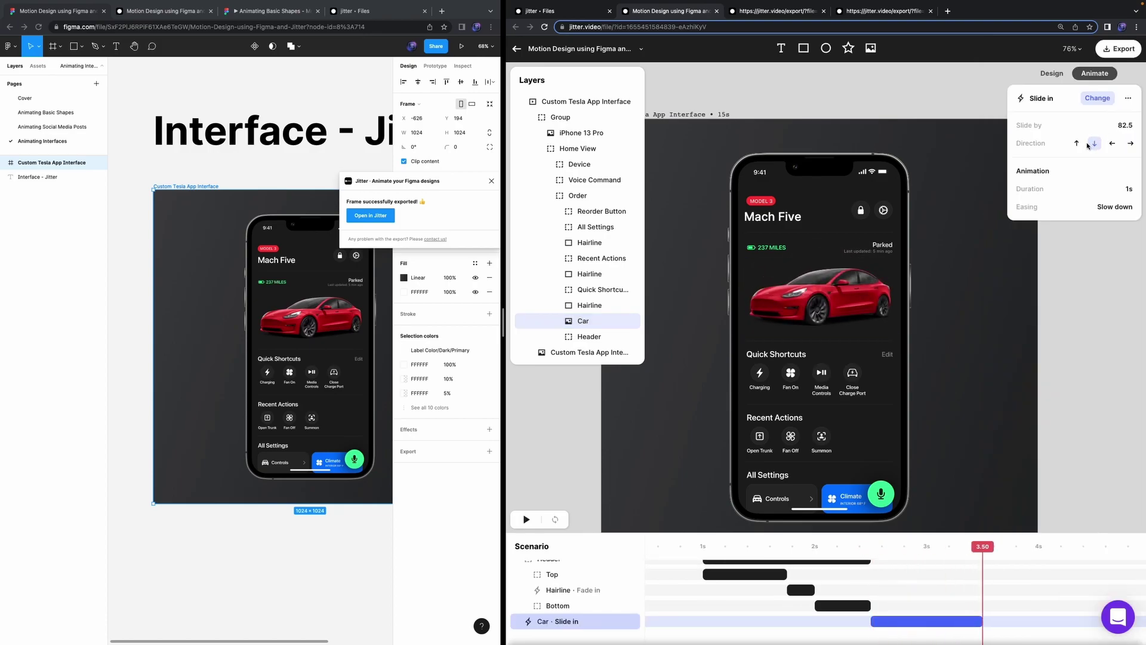
pyautogui.click(1114, 144)
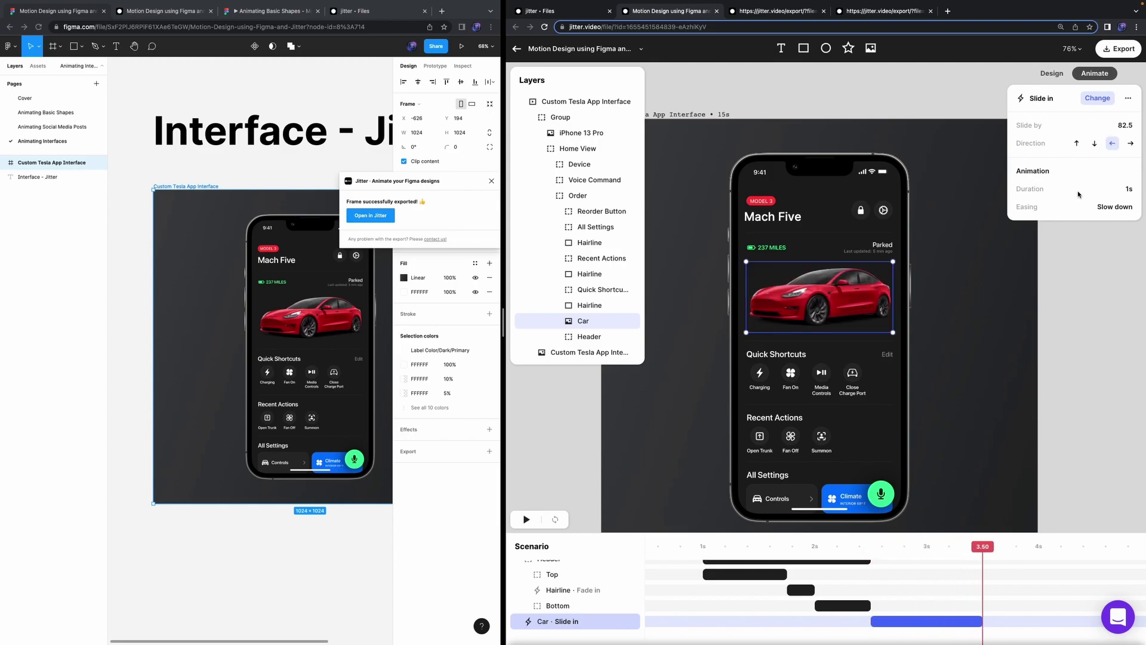
pyautogui.write('0.5')
pyautogui.press('Return')
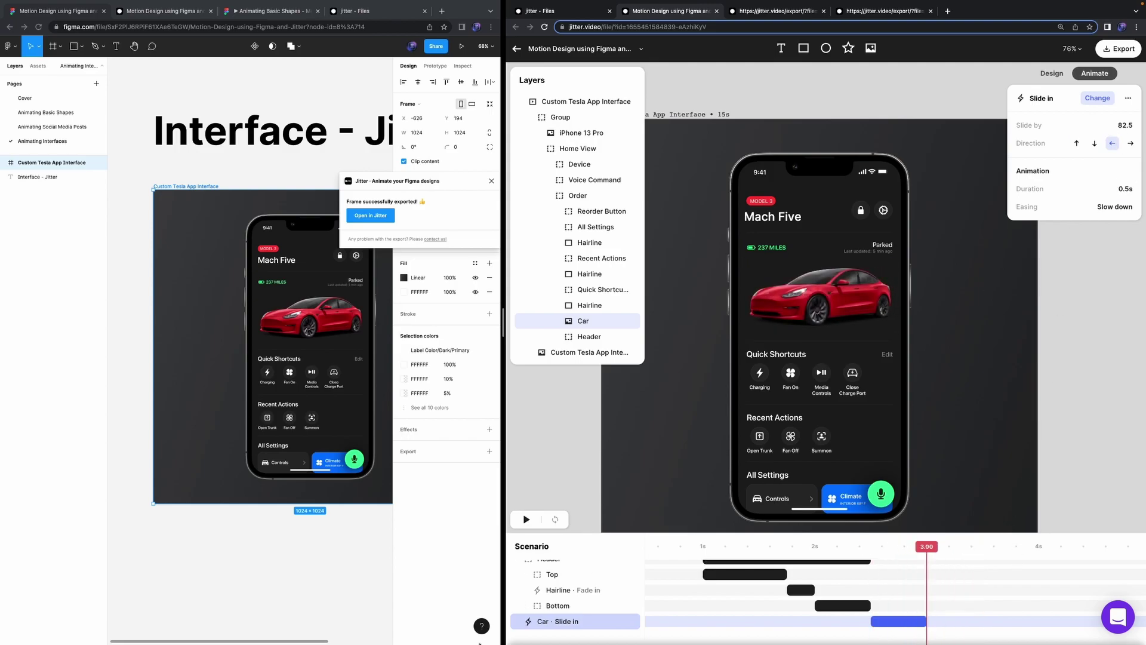
# Step: Collapse the Header sequence and add a 0.25 s Fade in animation at 3 s to the hairline directly below the car
pyautogui.scroll(2, 550, 591)
pyautogui.click(517, 590)
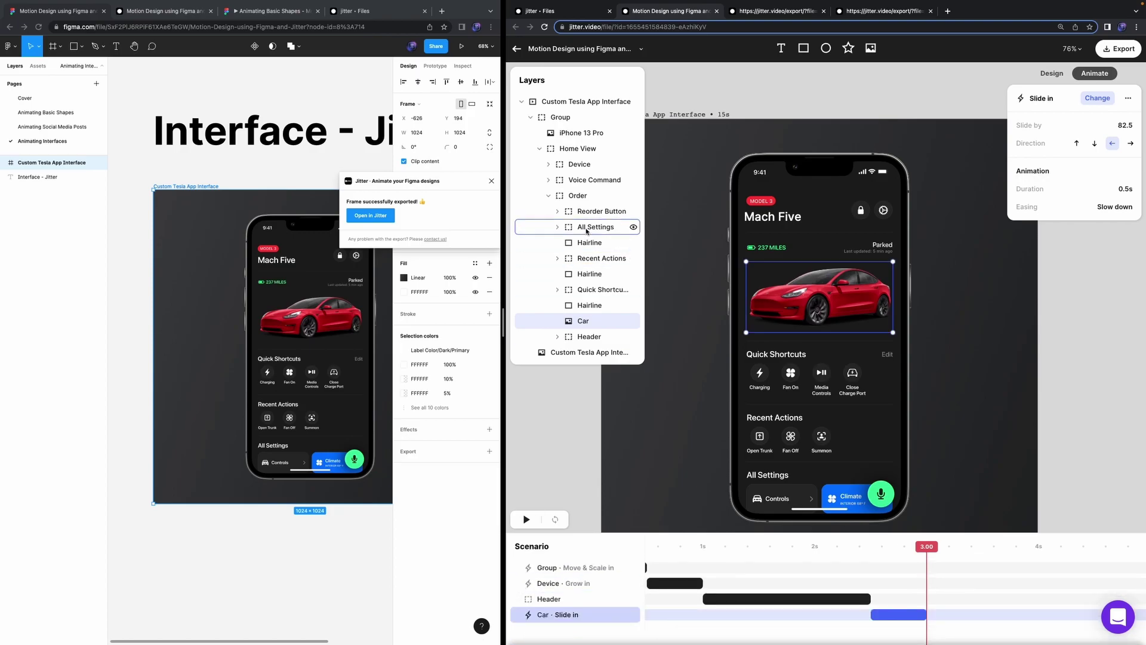
pyautogui.click(549, 196)
pyautogui.click(549, 196)
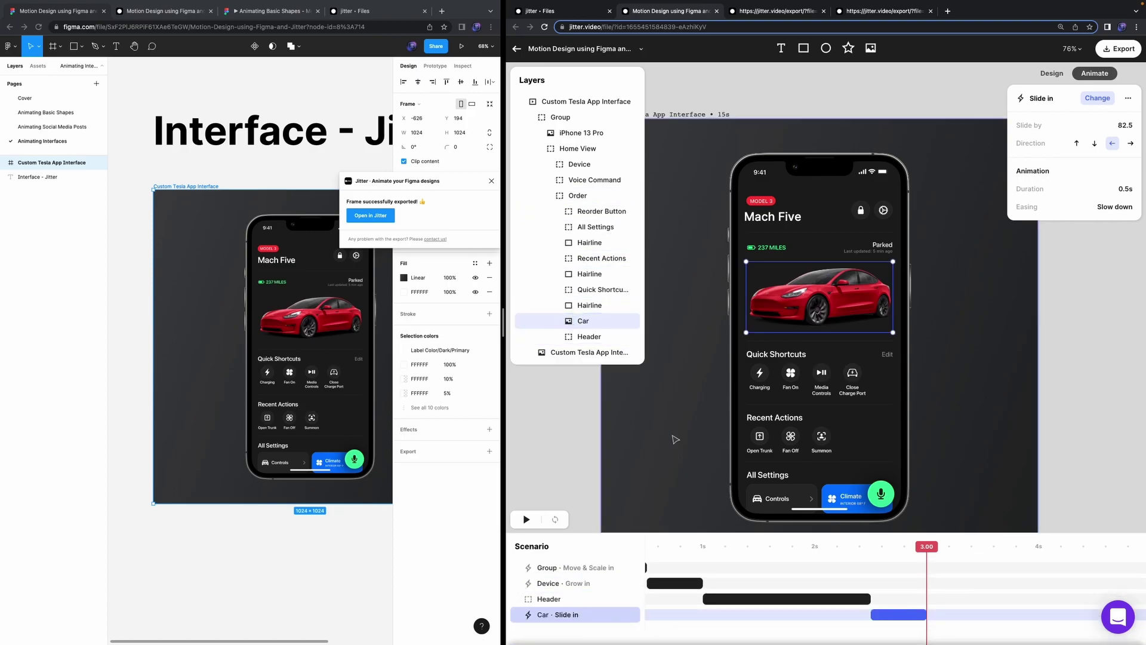
pyautogui.click(594, 308)
pyautogui.click(1078, 125)
pyautogui.click(1031, 153)
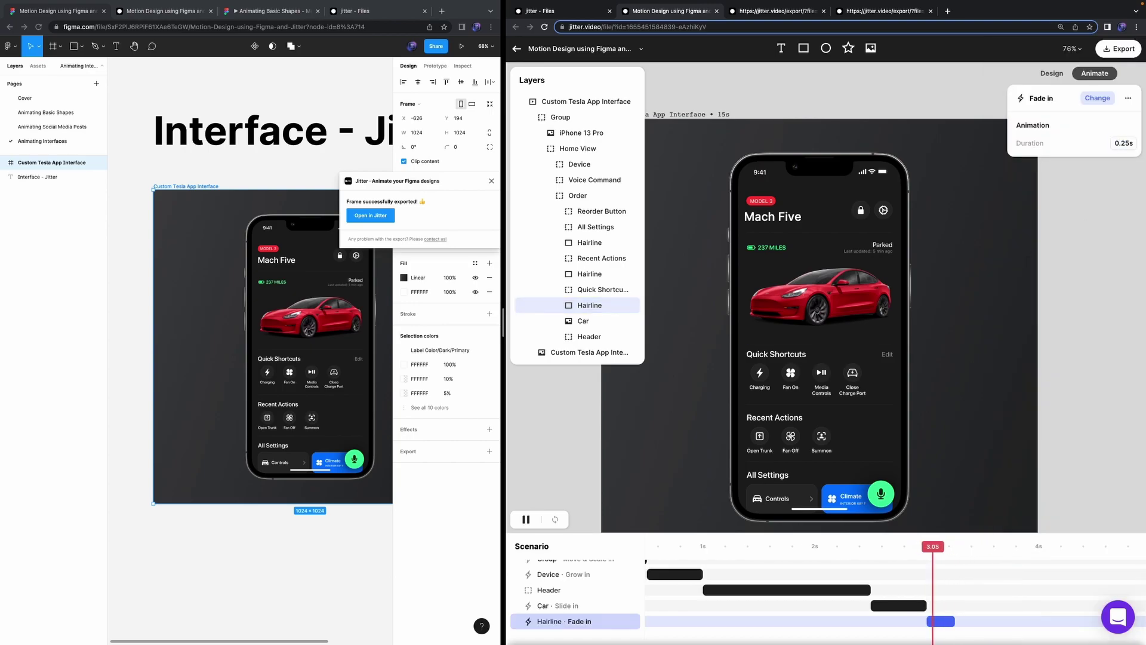
# Step: Add a downward Slide in animation to the Top layer inside the Quick Shortcuts group, starting at 3.25 s
pyautogui.click(579, 292)
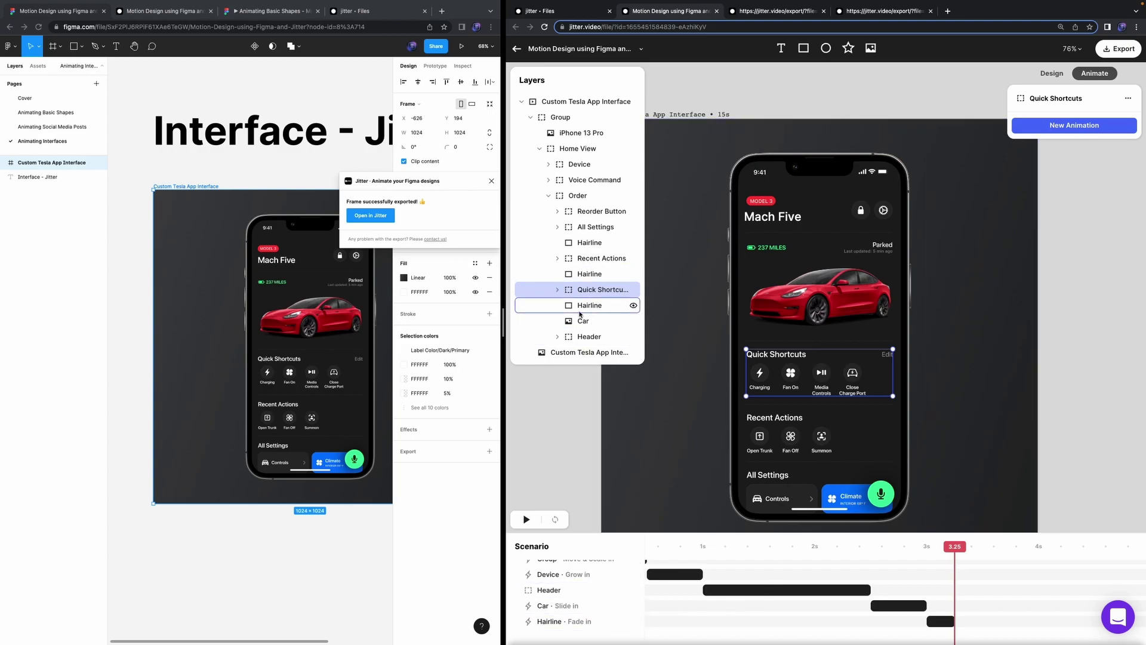
pyautogui.click(558, 290)
pyautogui.click(591, 305)
pyautogui.click(590, 321)
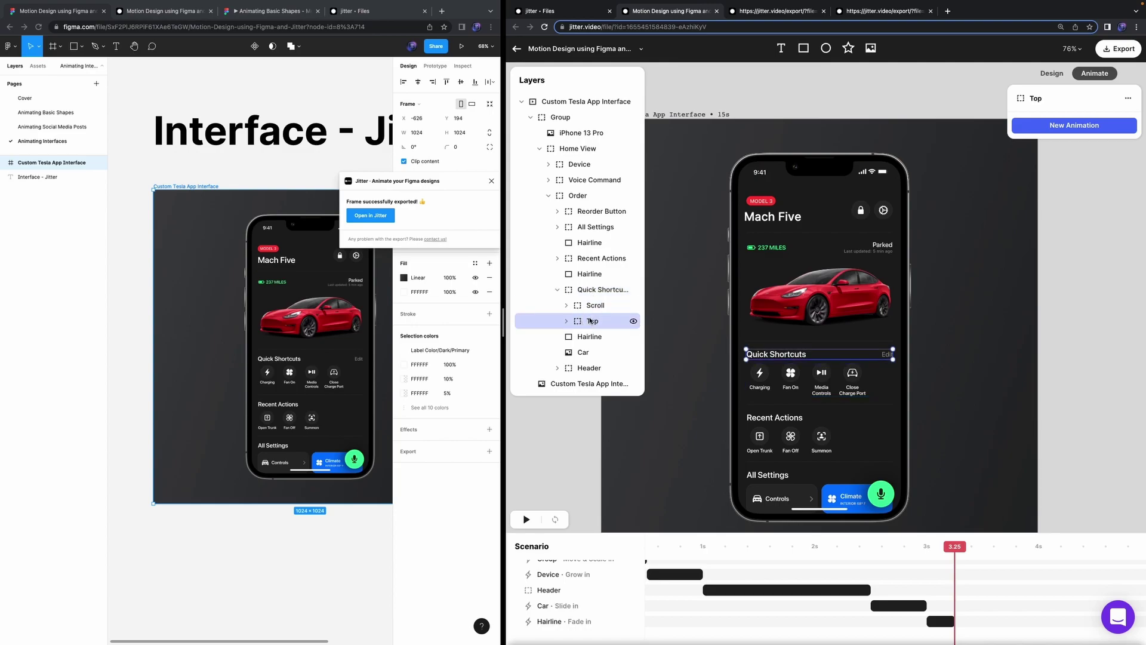
pyautogui.click(567, 325)
pyautogui.click(567, 322)
pyautogui.click(1100, 127)
pyautogui.click(1102, 141)
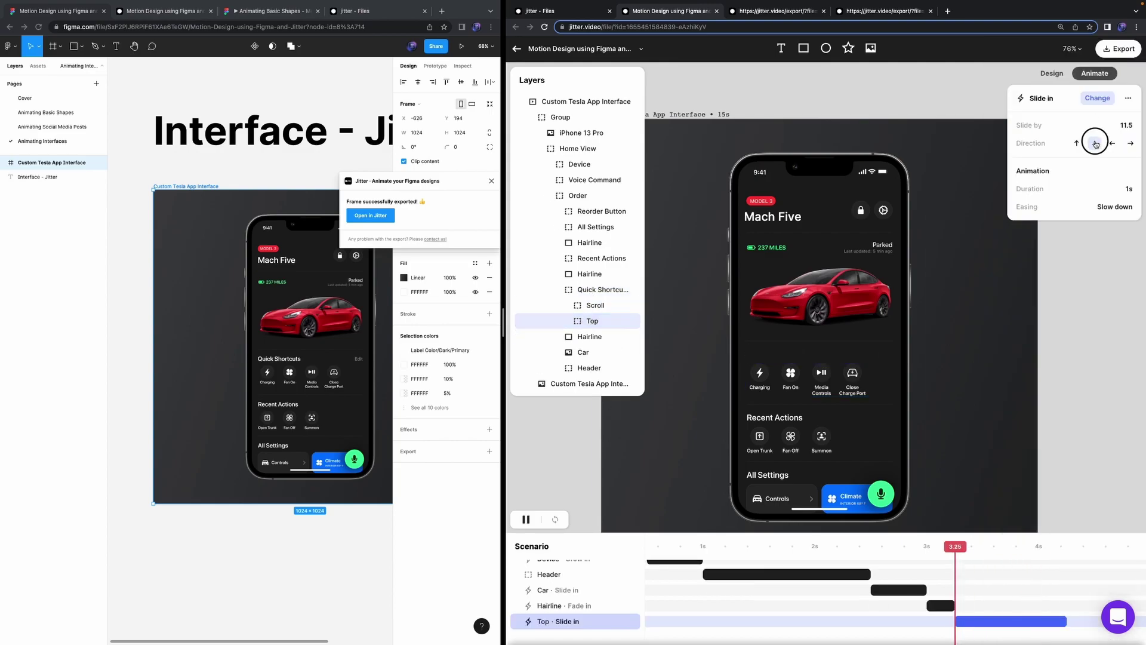
# Step: Animate the Scroll layer in Quick Shortcuts with a Mask Reveal toward the right, with Zoom content disabled
pyautogui.click(591, 305)
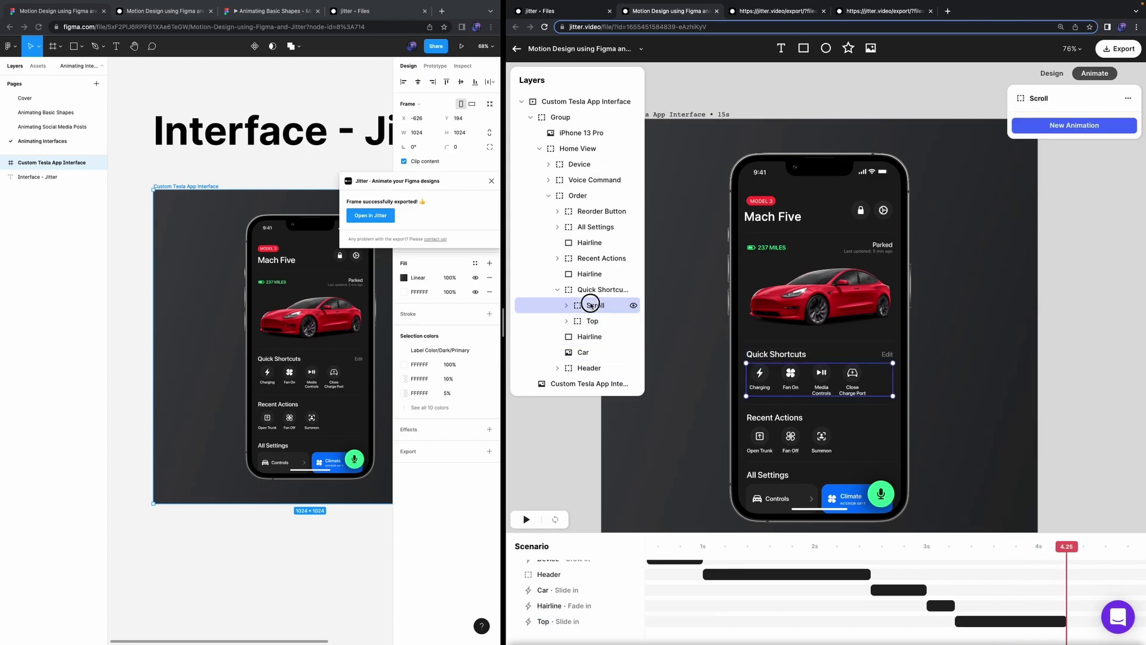
pyautogui.click(1106, 127)
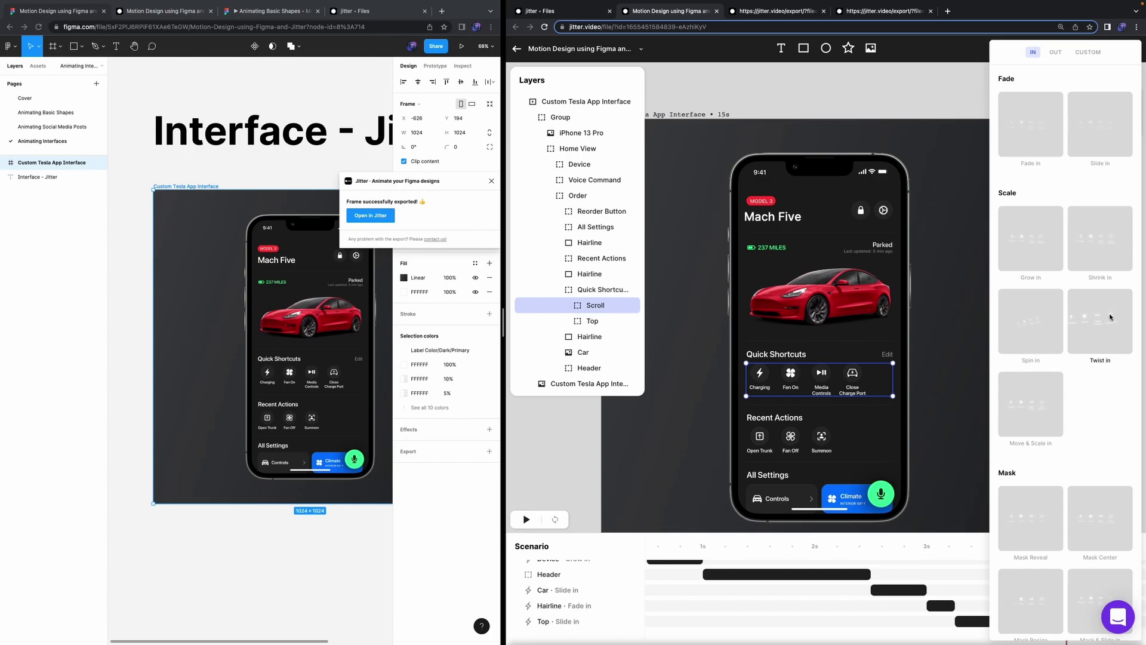
pyautogui.click(1101, 127)
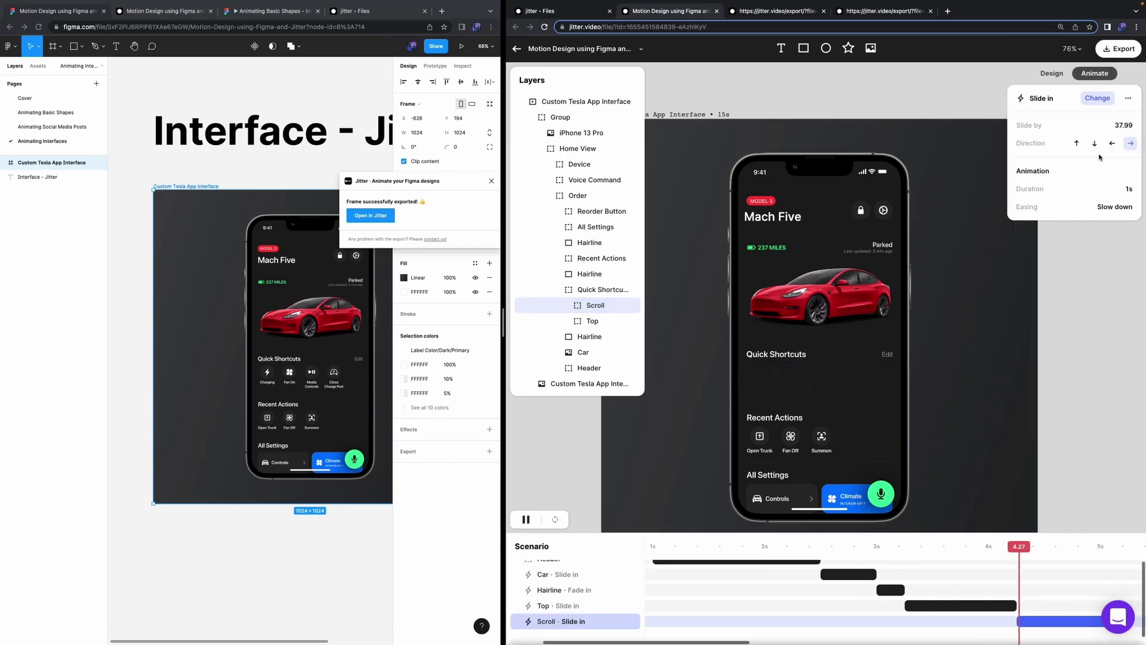
pyautogui.click(1105, 103)
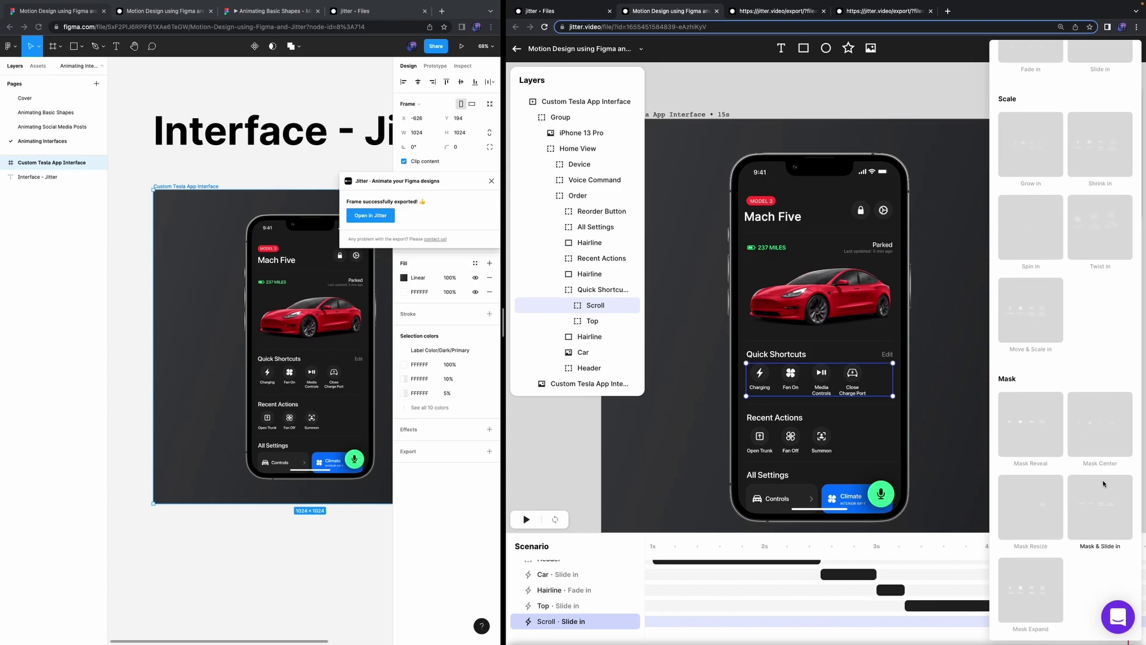
pyautogui.click(1045, 445)
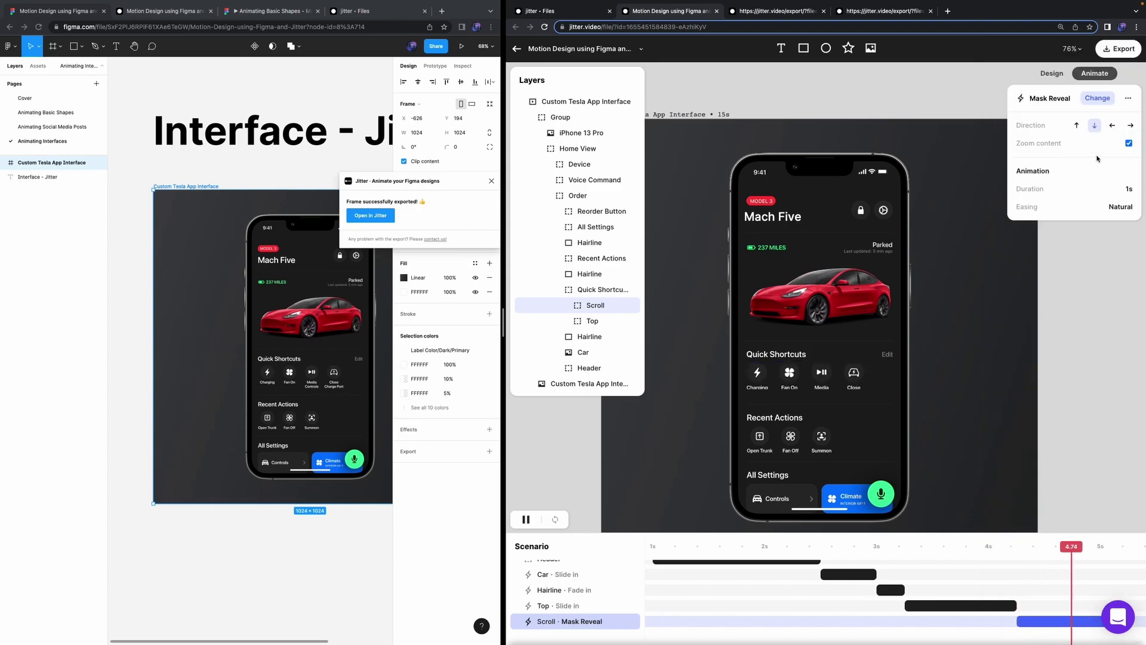
pyautogui.click(1129, 143)
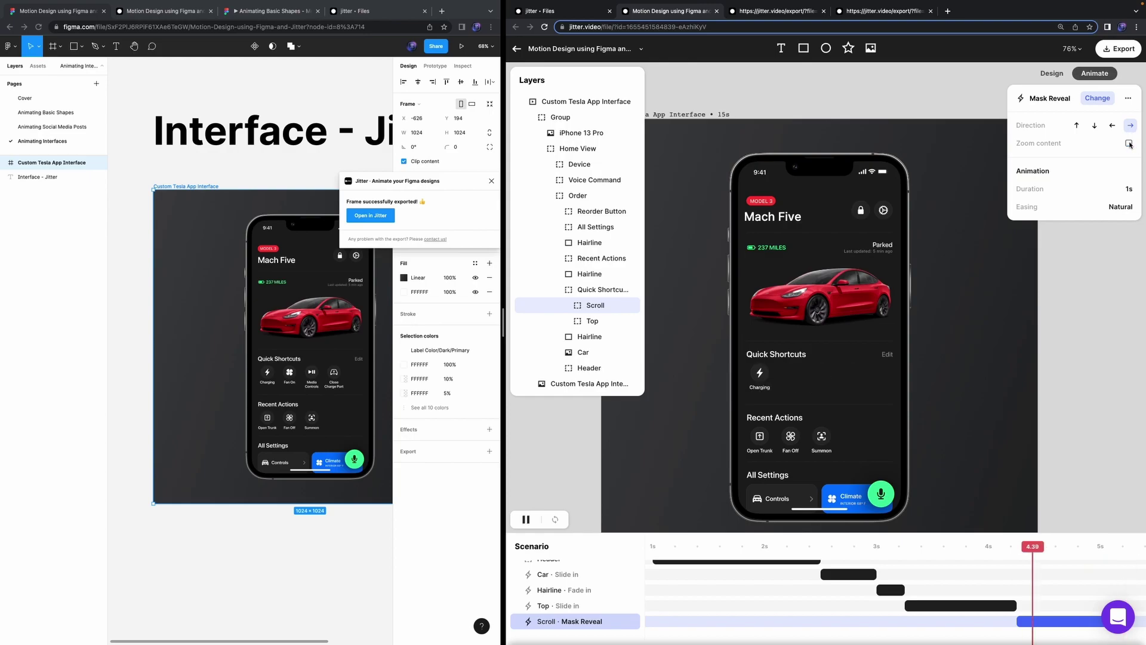
pyautogui.click(1099, 100)
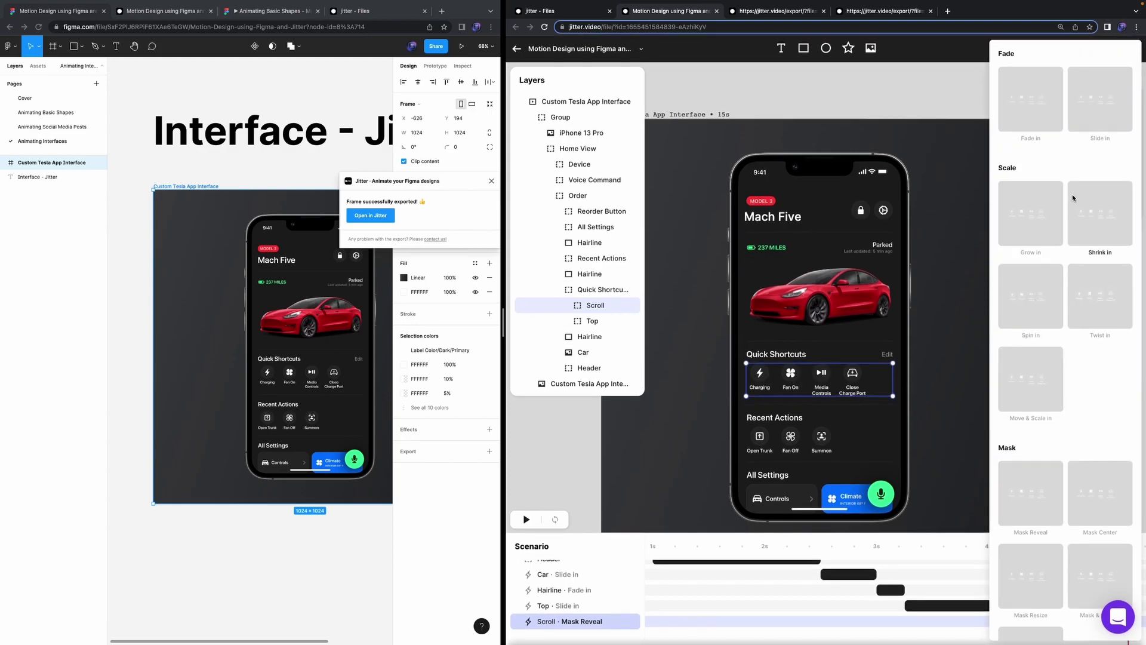
pyautogui.click(993, 401)
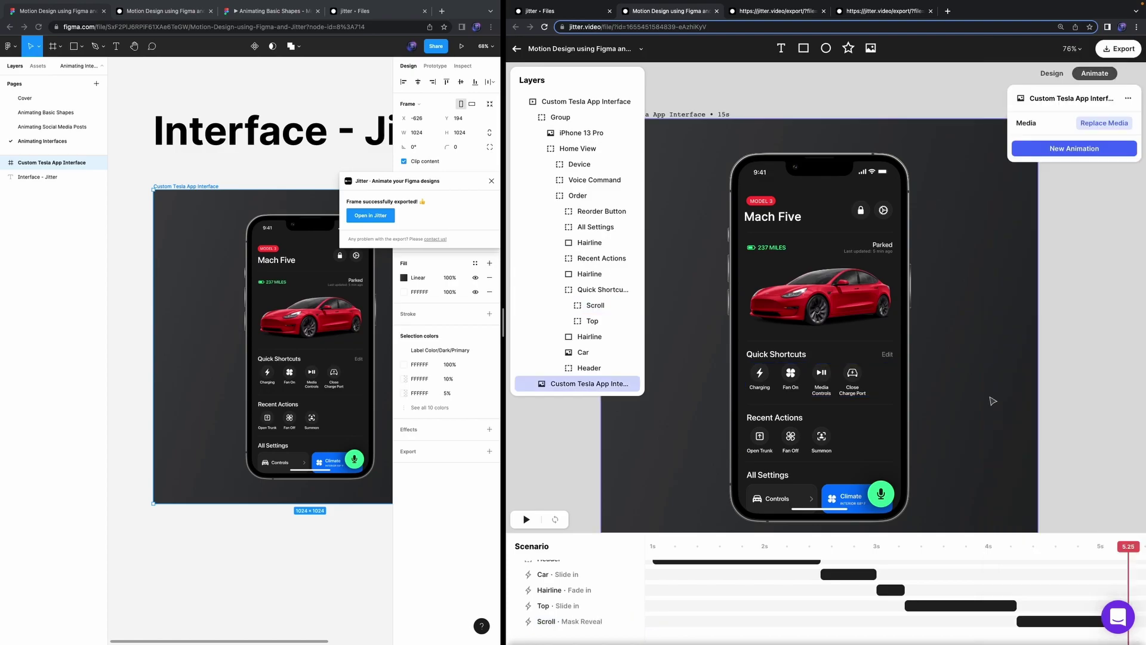
# Step: Set the Top and Scroll animations to 0.5 s each and move Scroll's Mask Reveal to start at 3.75 s, directly after Top
pyautogui.click(1049, 621)
pyautogui.click(977, 603)
pyautogui.write('0.5')
pyautogui.press('Return')
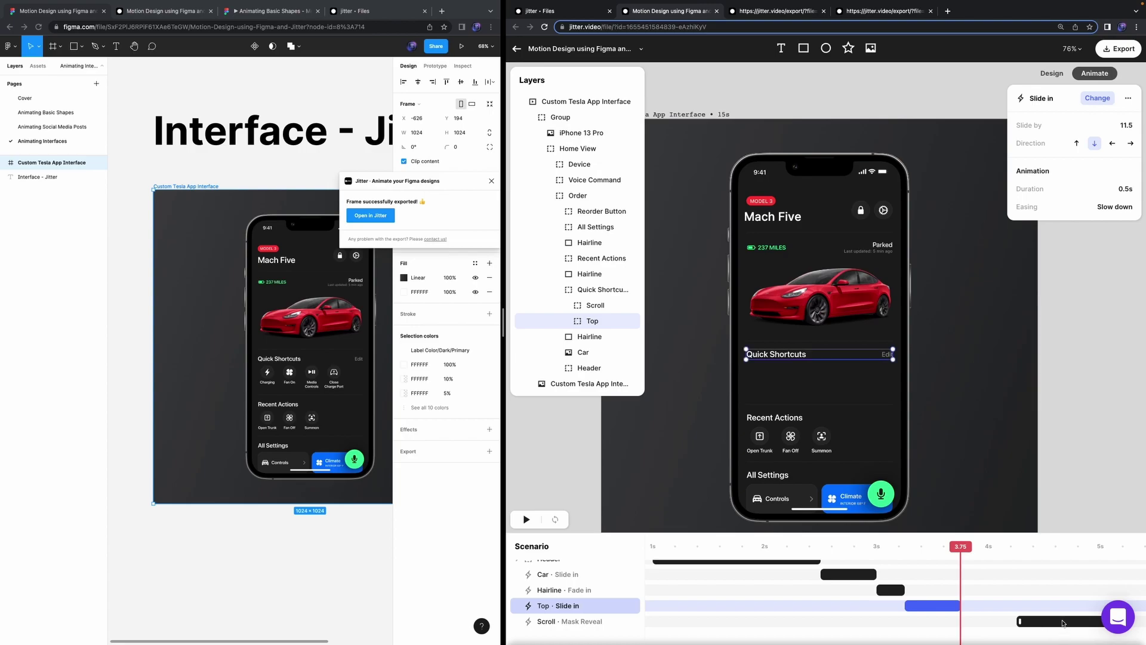
pyautogui.click(1062, 623)
pyautogui.write('0.5')
pyautogui.press('Return')
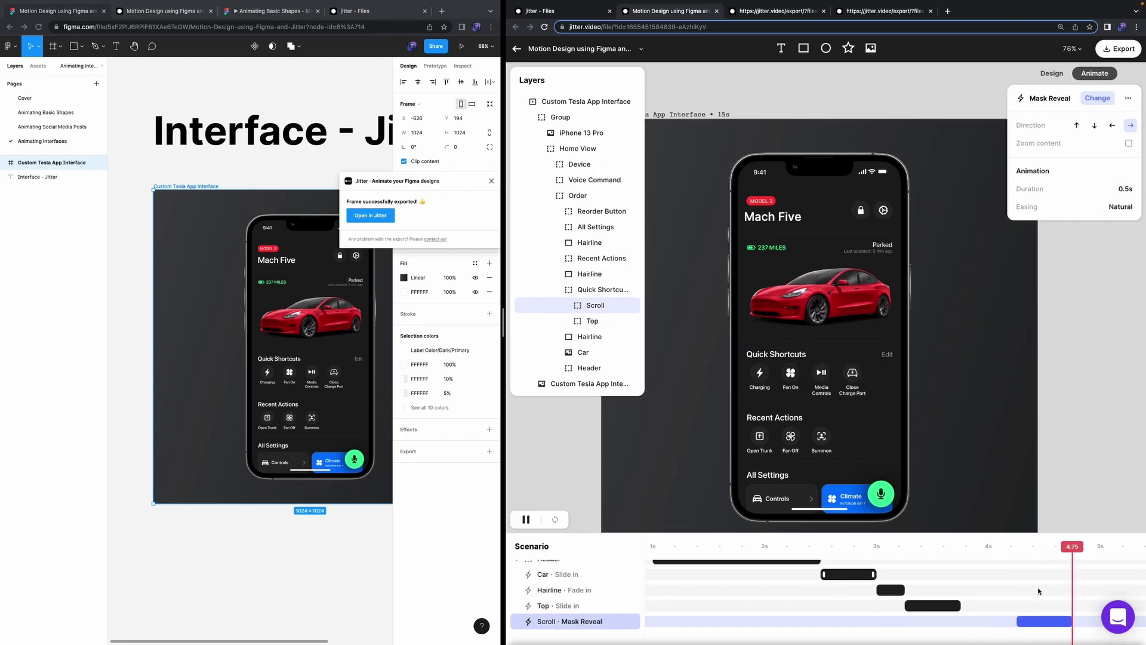
pyautogui.moveTo(1044, 616); pyautogui.dragTo(986, 615)
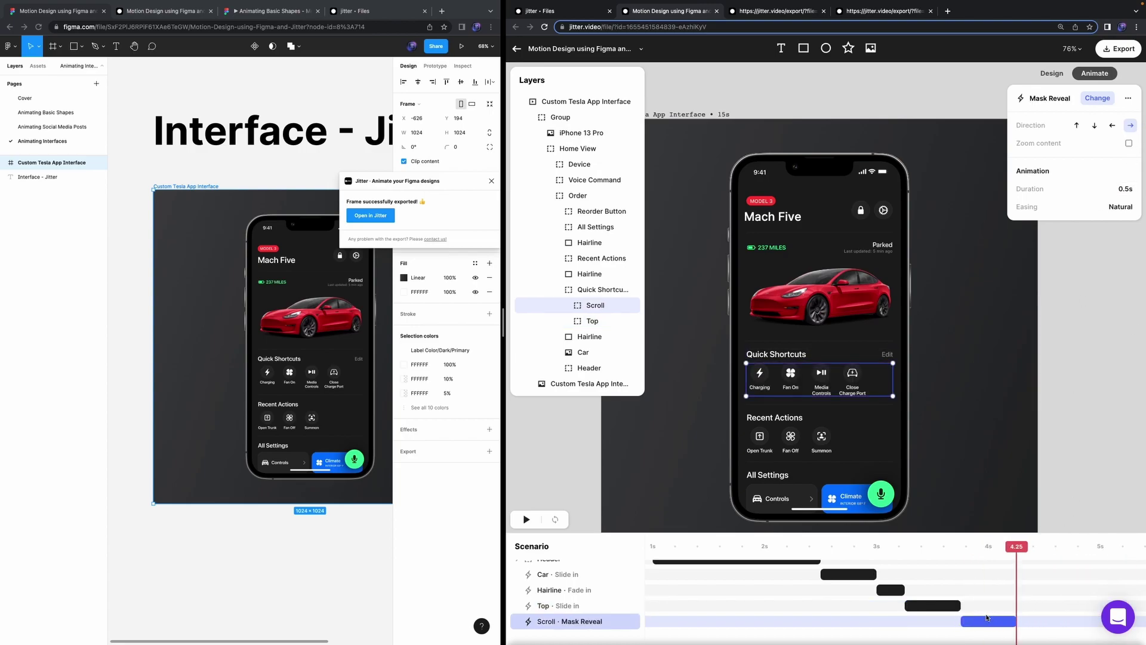
# Step: Group the Top and Scroll animations into a sequence named Quick Shortcuts and shorten it to 0.5 s, ending at 3.75 s
pyautogui.keyDown('shift'); pyautogui.click(567, 606); pyautogui.keyUp('shift')
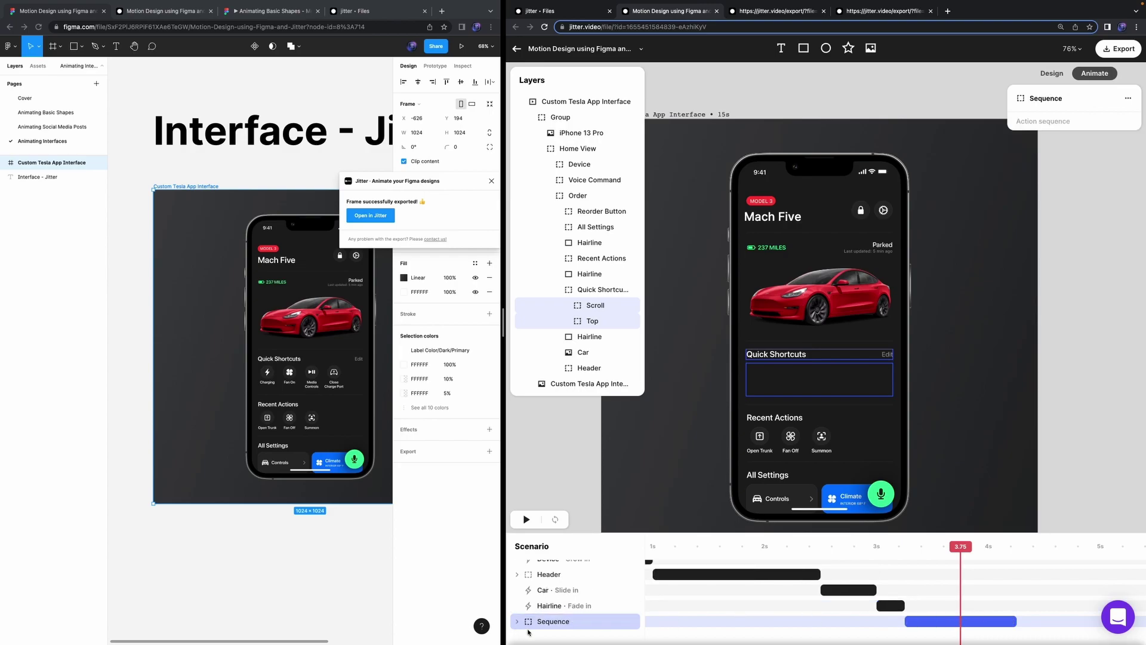
pyautogui.doubleClick(546, 620)
pyautogui.write('Quick Short')
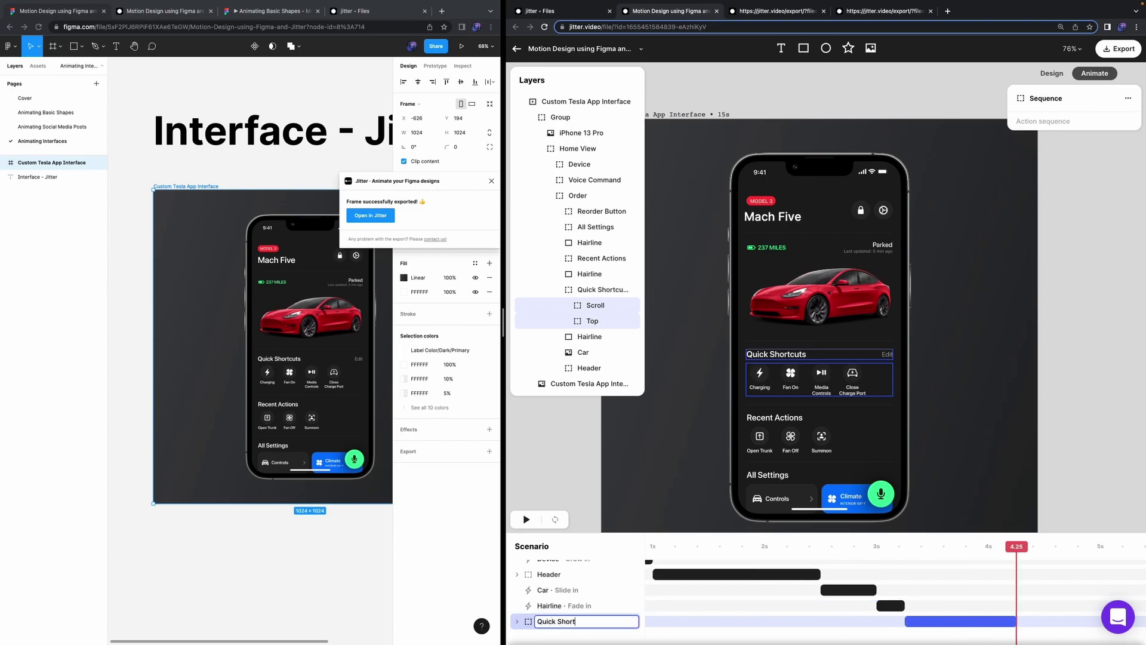
pyautogui.write('cuts')
pyautogui.press('Return')
pyautogui.moveTo(1013, 621); pyautogui.dragTo(960, 621)
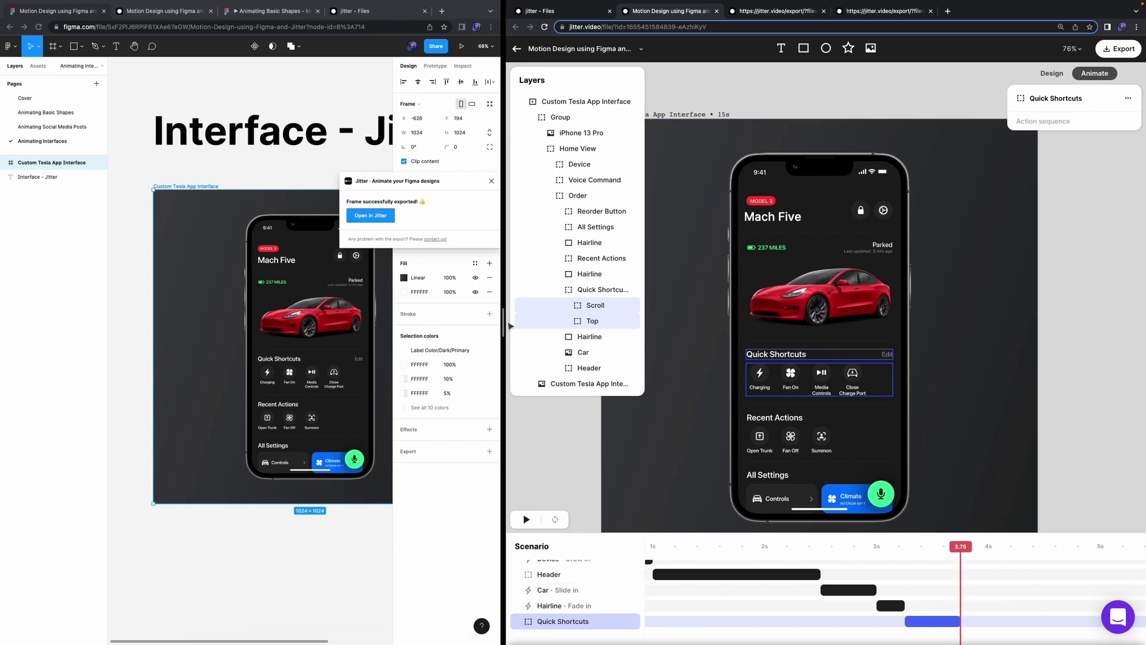
# Step: Add a 0.25 s Fade in animation at 3.75 s to the hairline between Quick Shortcuts and Recent Actions
pyautogui.click(559, 290)
pyautogui.click(535, 273)
pyautogui.click(1049, 123)
pyautogui.click(1054, 129)
pyautogui.click(1125, 143)
pyautogui.write('0.25')
pyautogui.press('Return')
pyautogui.scroll(-2, 1004, 437)
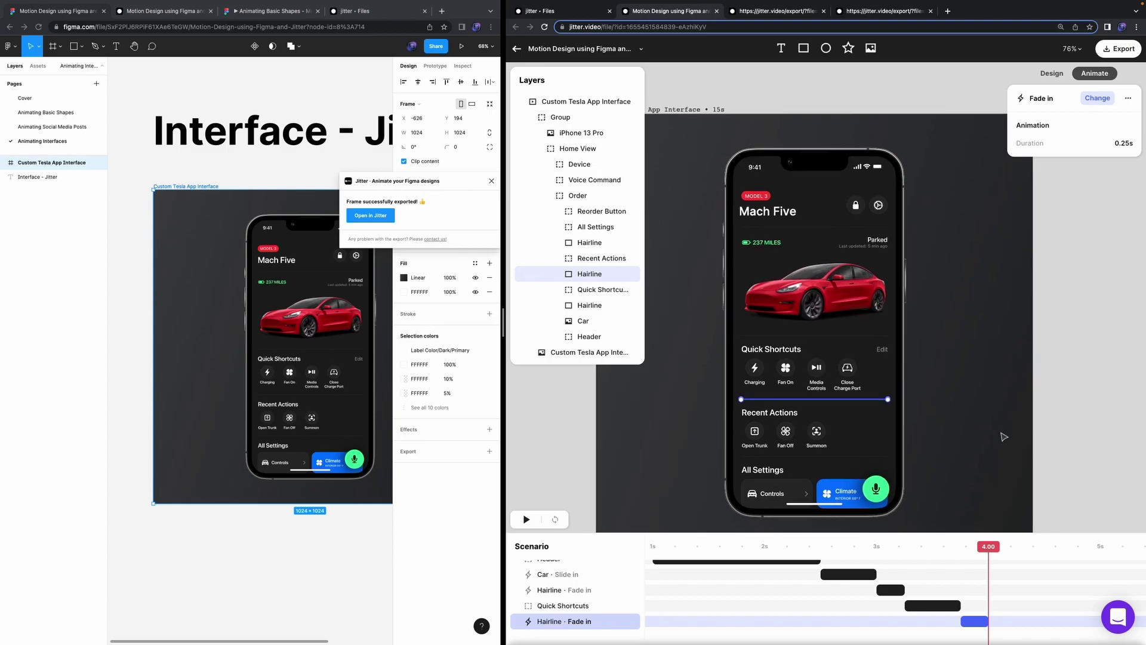
pyautogui.scroll(-2, 1004, 437)
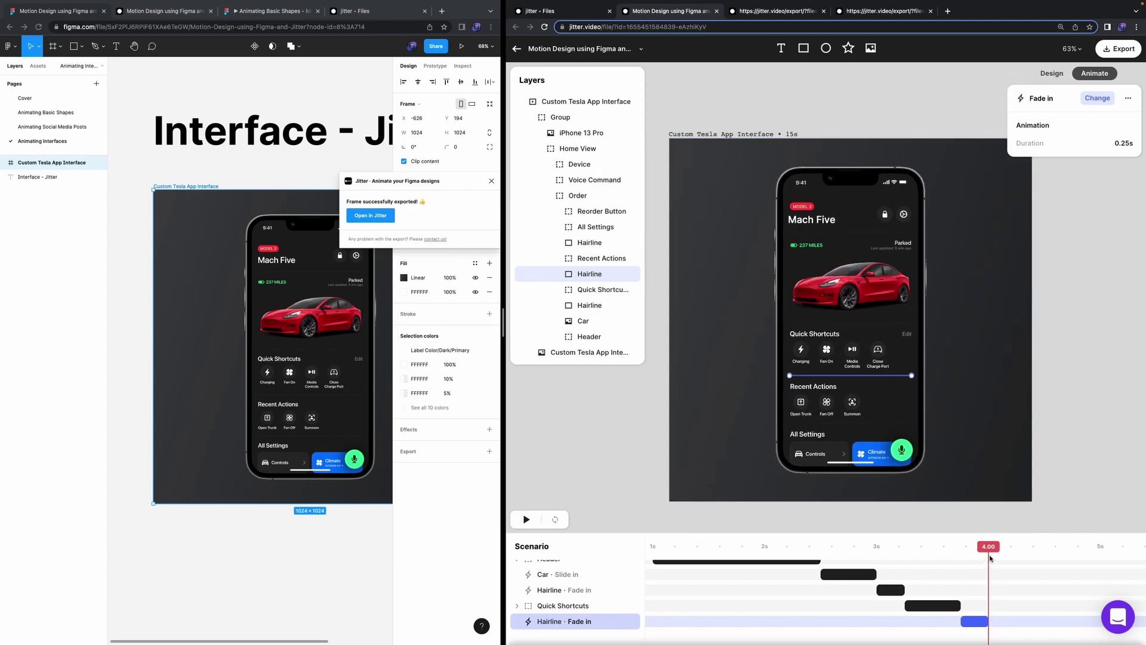
# Step: Add a downward Slide in animation to the Recent Actions title text, starting at 4 s
pyautogui.click(584, 260)
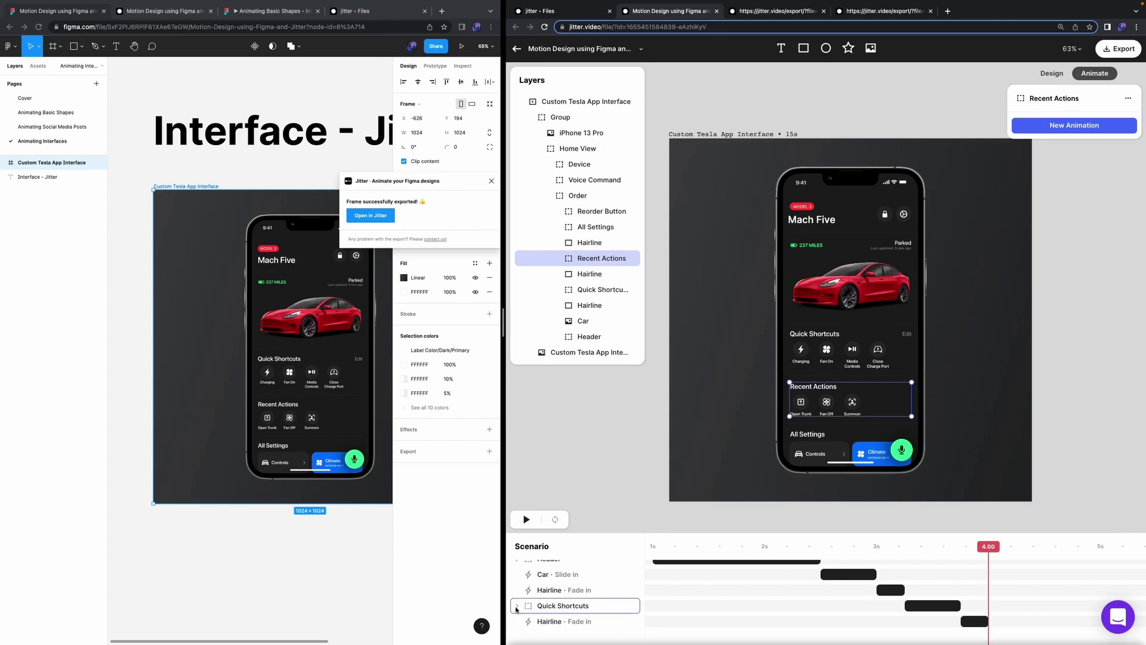
pyautogui.click(557, 258)
pyautogui.click(602, 289)
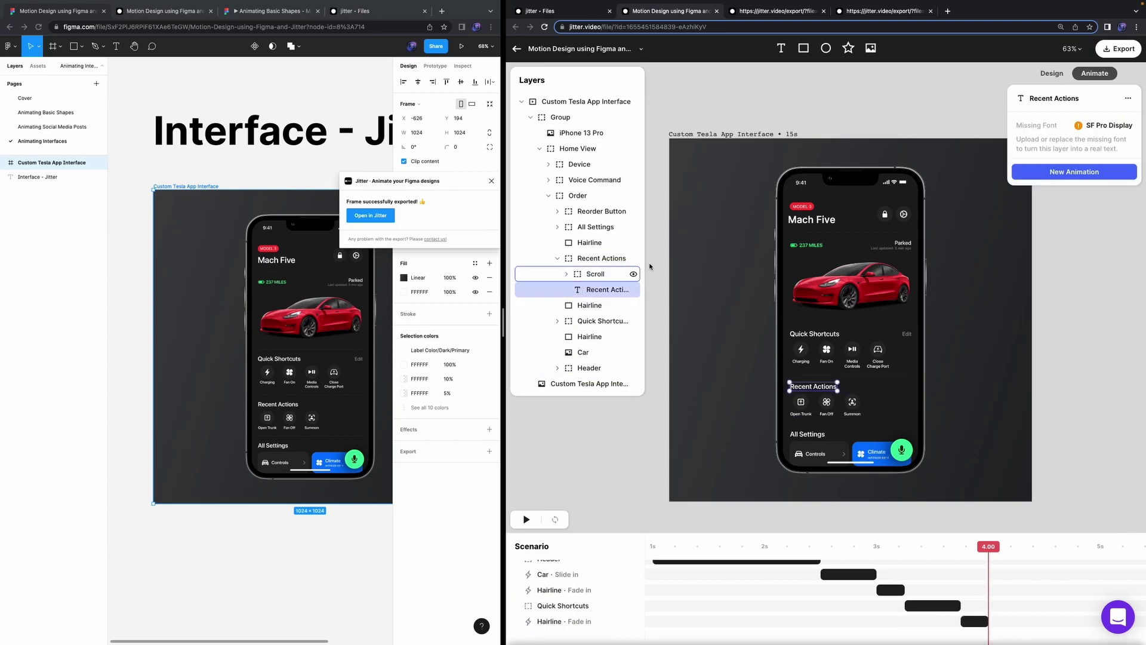
pyautogui.click(1088, 170)
pyautogui.click(1100, 313)
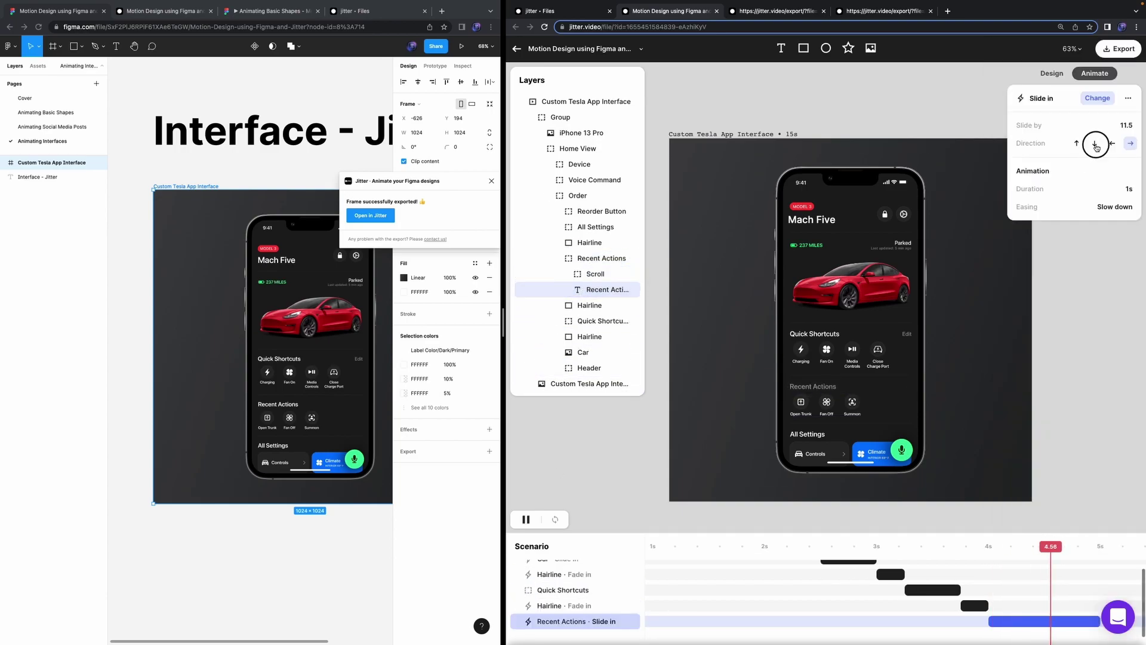
# Step: Set the Recent Actions title's Slide in duration to 0.25 s, matching the individual animations inside the Quick Shortcuts sequence
pyautogui.click(517, 590)
pyautogui.click(566, 605)
pyautogui.scroll(-1, 566, 609)
pyautogui.click(566, 623)
pyautogui.scroll(-1, 1062, 573)
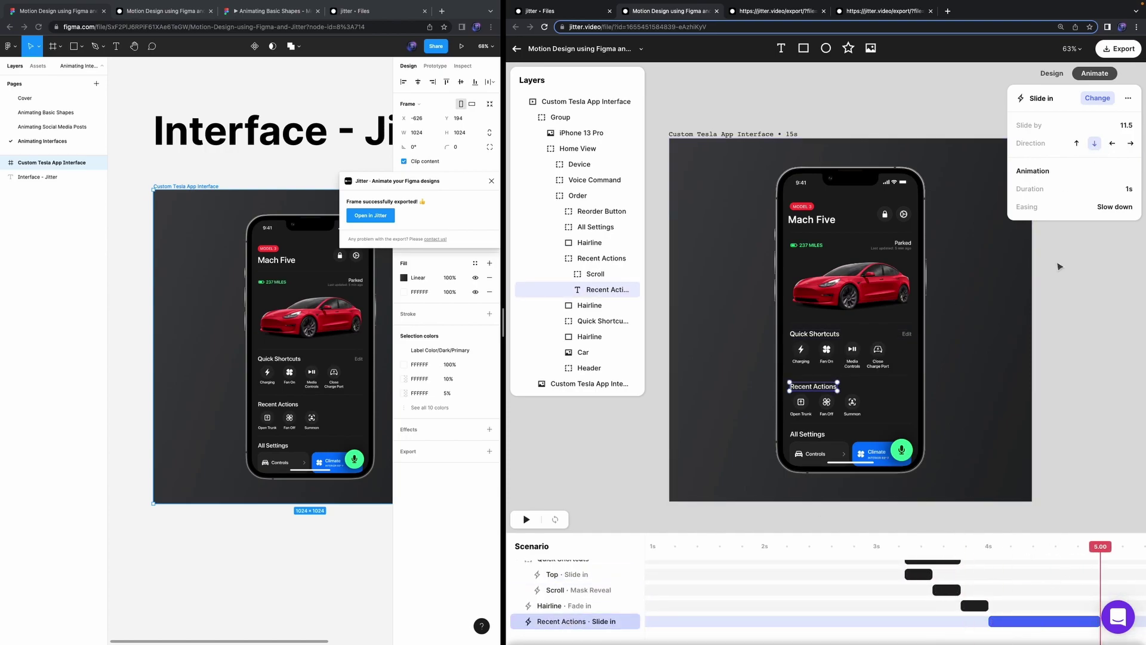
pyautogui.write('0.2')
pyautogui.press('Return')
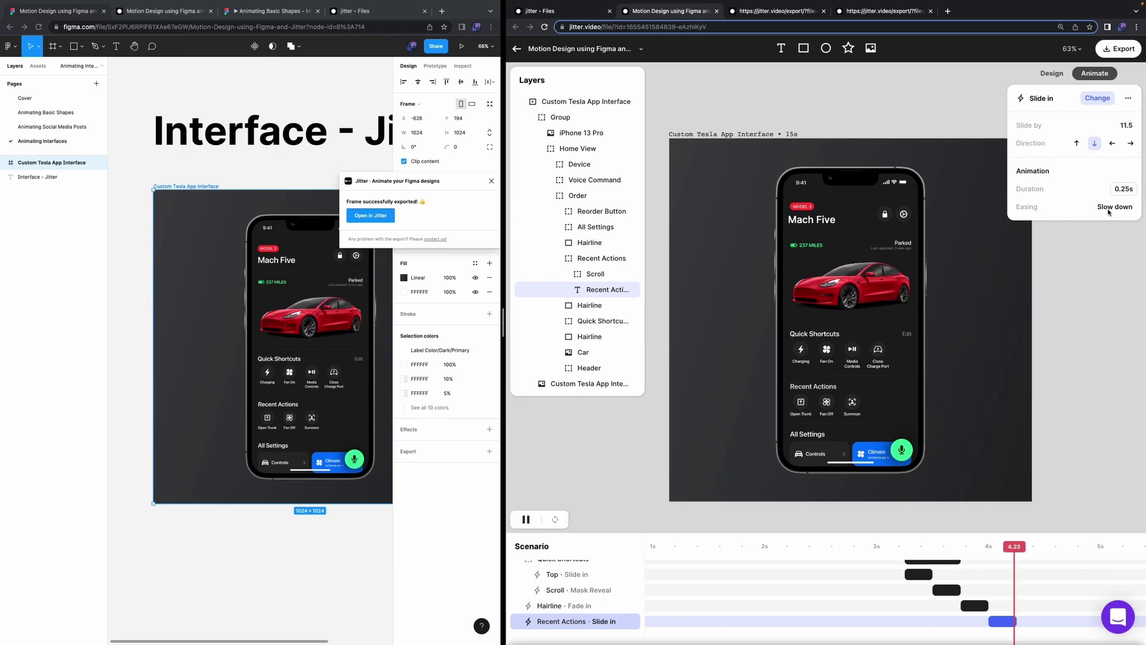
# Step: Add a Mask Reveal animation to the Scroll layer of Recent Actions at 4.25 s, with a duration of 0.25 s
pyautogui.click(629, 273)
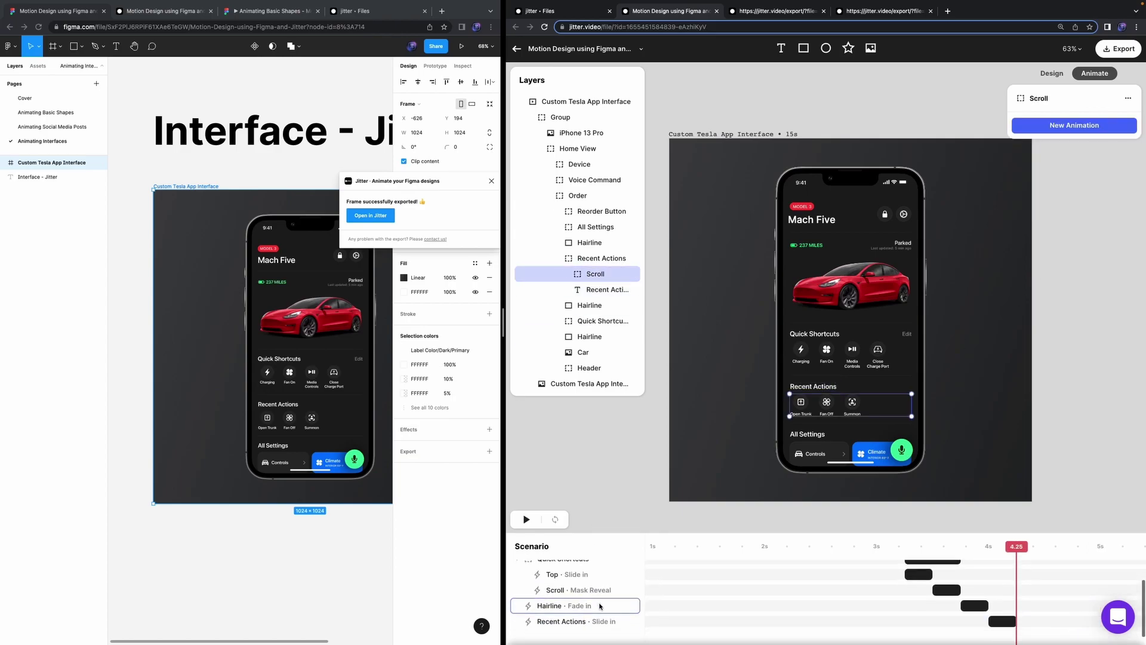
pyautogui.click(1066, 125)
pyautogui.scroll(-3, 1046, 360)
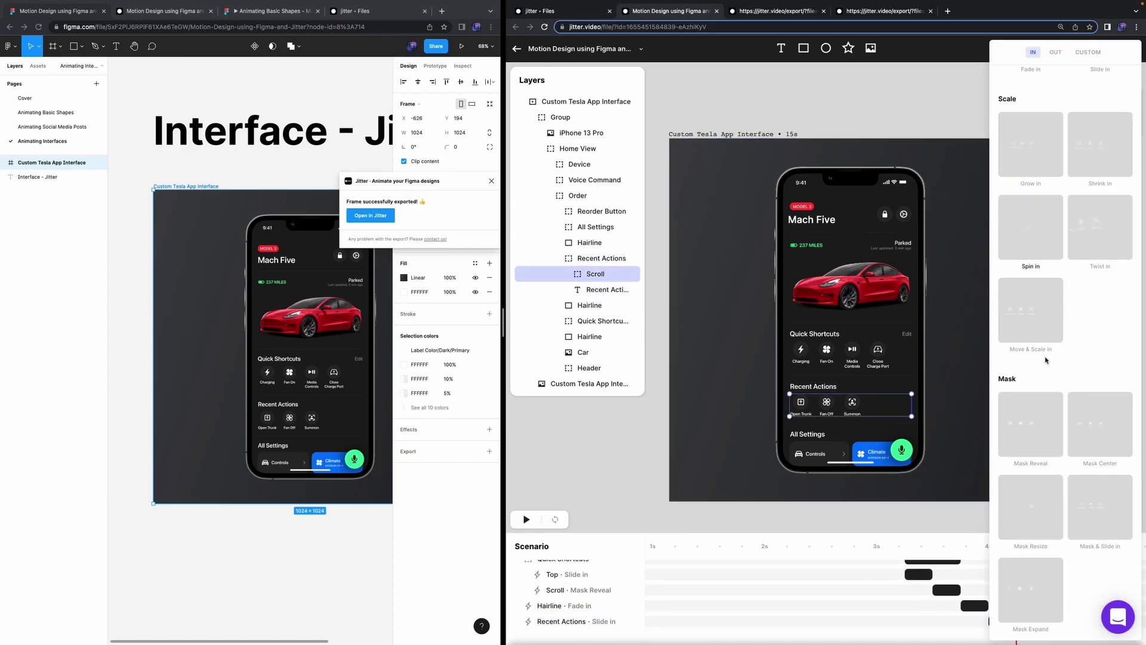
pyautogui.click(1051, 436)
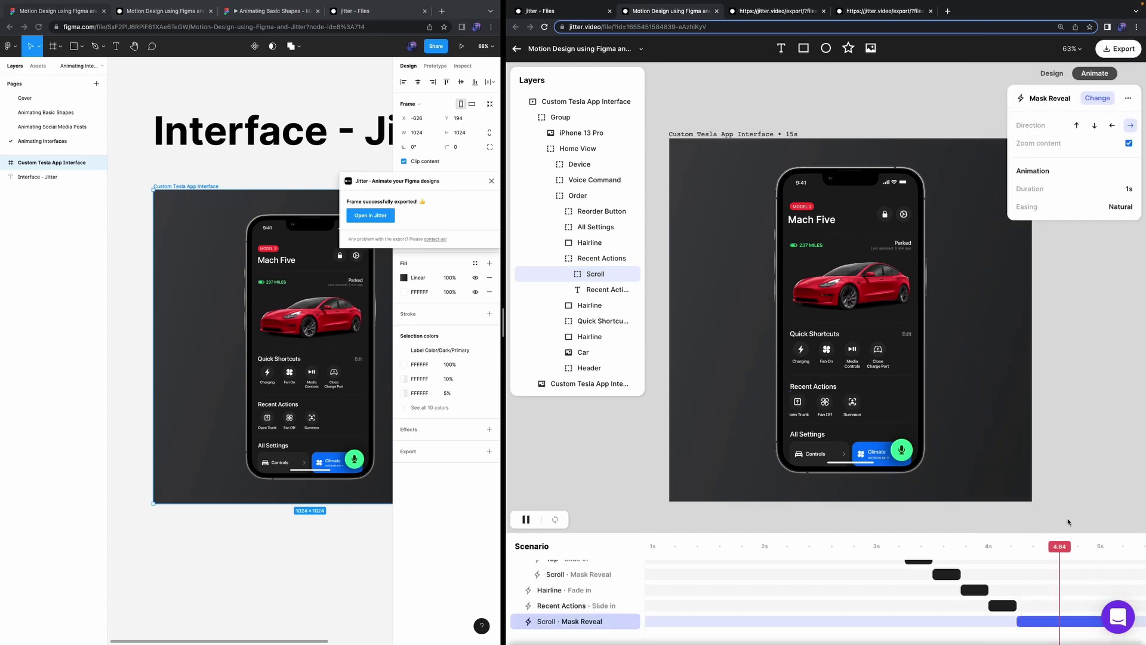
pyautogui.scroll(1, 588, 591)
pyautogui.click(585, 582)
pyautogui.scroll(-1, 585, 588)
pyautogui.click(584, 620)
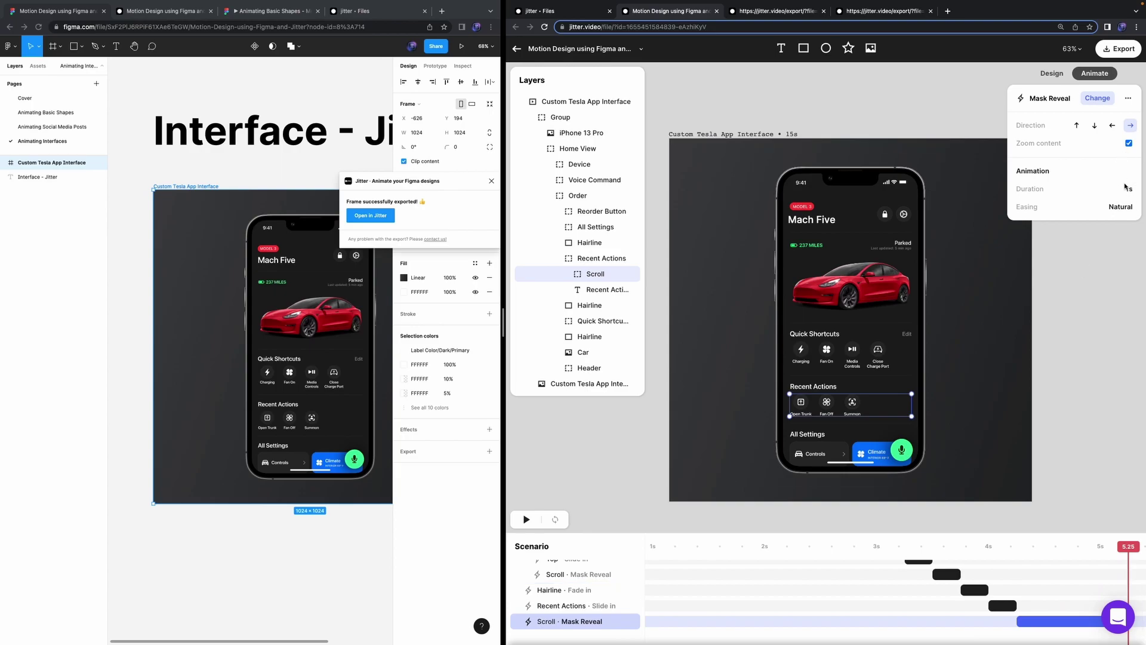
pyautogui.write('0.25')
pyautogui.press('Return')
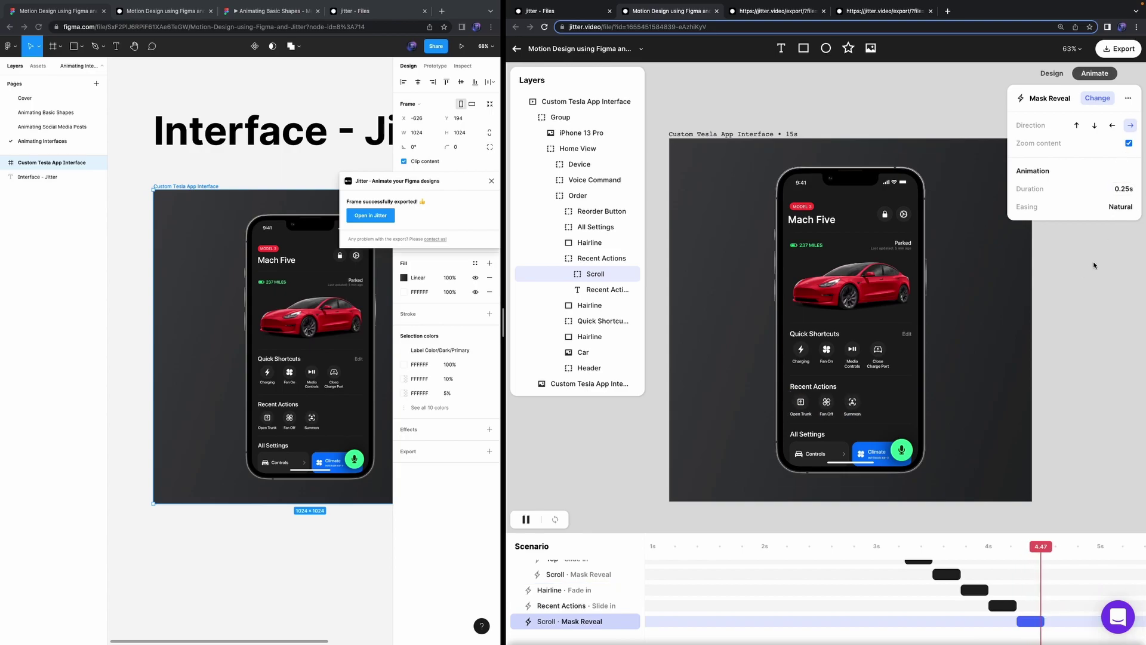
# Step: Group the Recent Actions title and Scroll animations into a sequence named Recent Actions, and collapse the Quick Shortcuts sequence
pyautogui.keyDown('shift'); pyautogui.click(528, 605); pyautogui.keyUp('shift')
pyautogui.press('super+g')
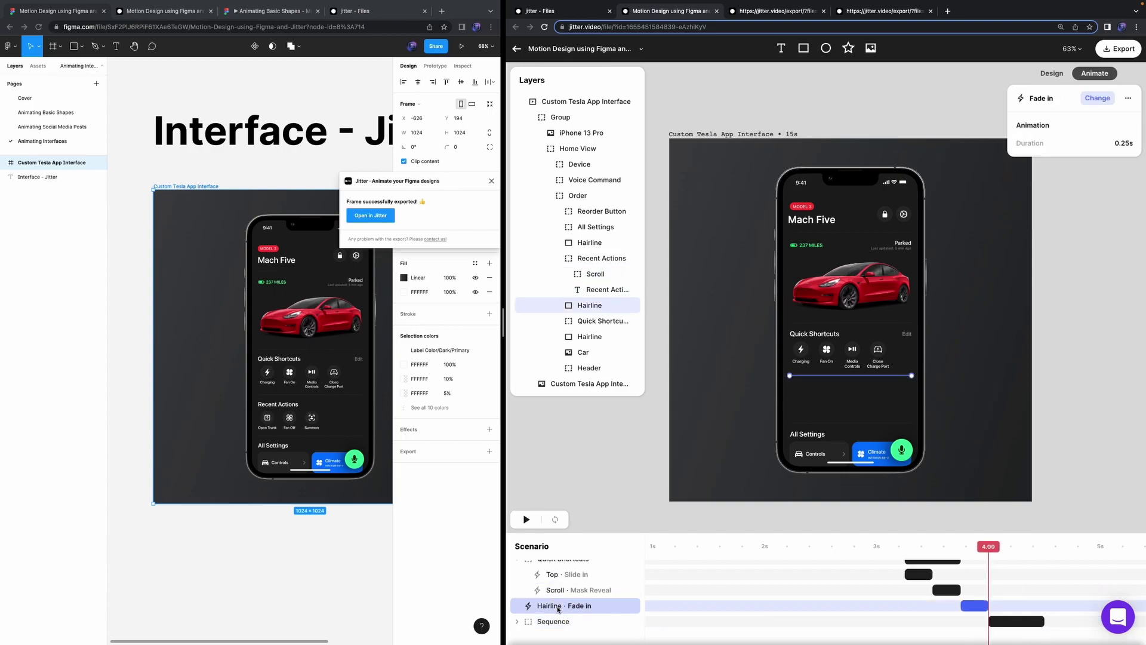
pyautogui.doubleClick(557, 621)
pyautogui.write('R')
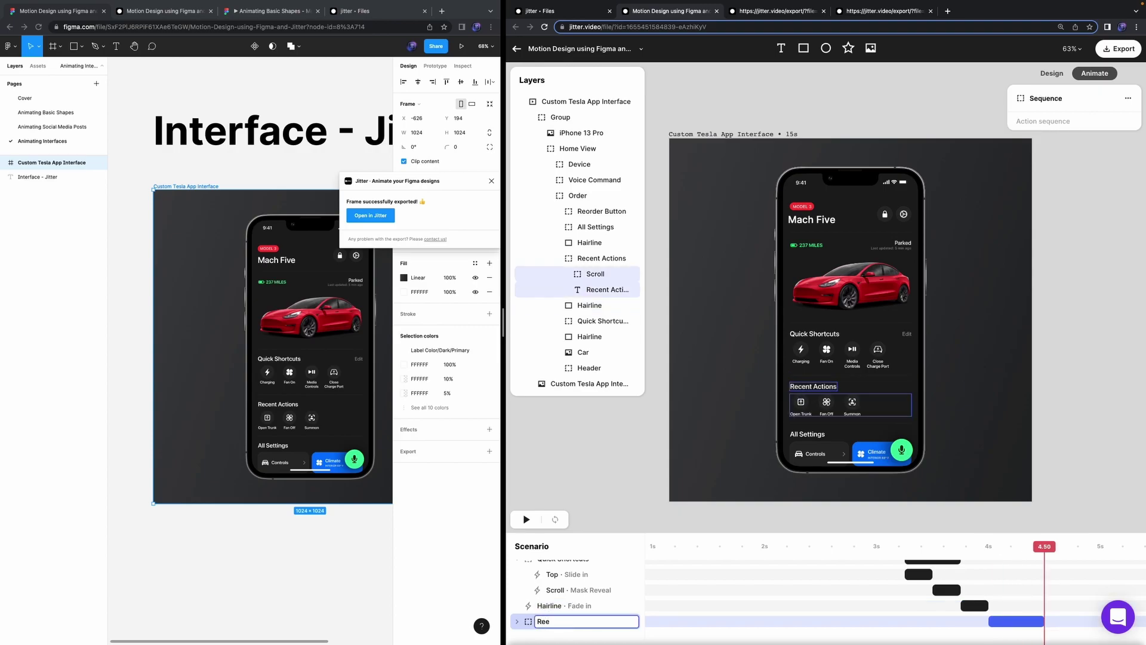
pyautogui.write('ecent Actions')
pyautogui.press('Return')
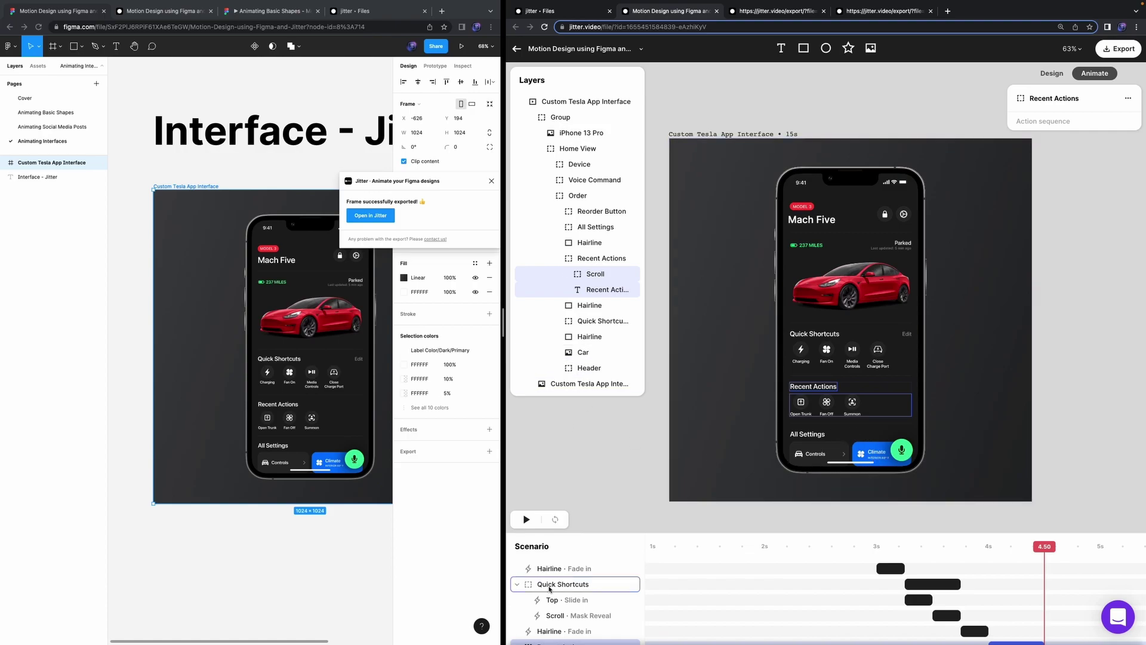
pyautogui.click(518, 586)
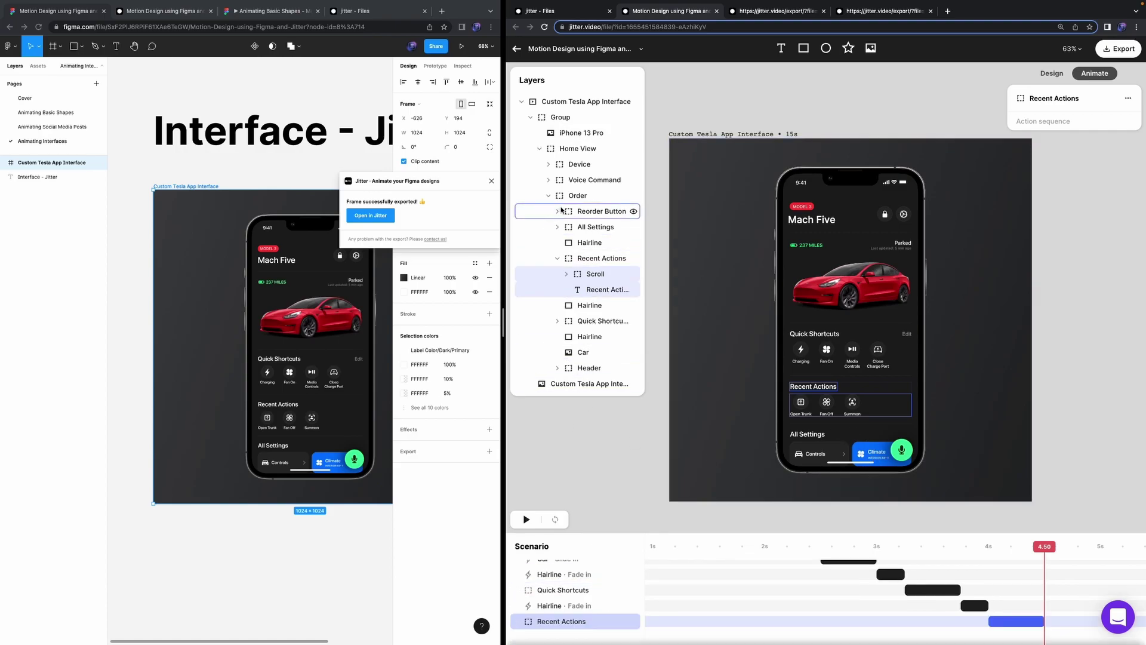
# Step: Remove the Reorder Button layer and keep only Row 1 and the title text inside the All Settings group
pyautogui.click(558, 227)
pyautogui.click(595, 227)
pyautogui.moveTo(603, 244); pyautogui.dragTo(613, 220)
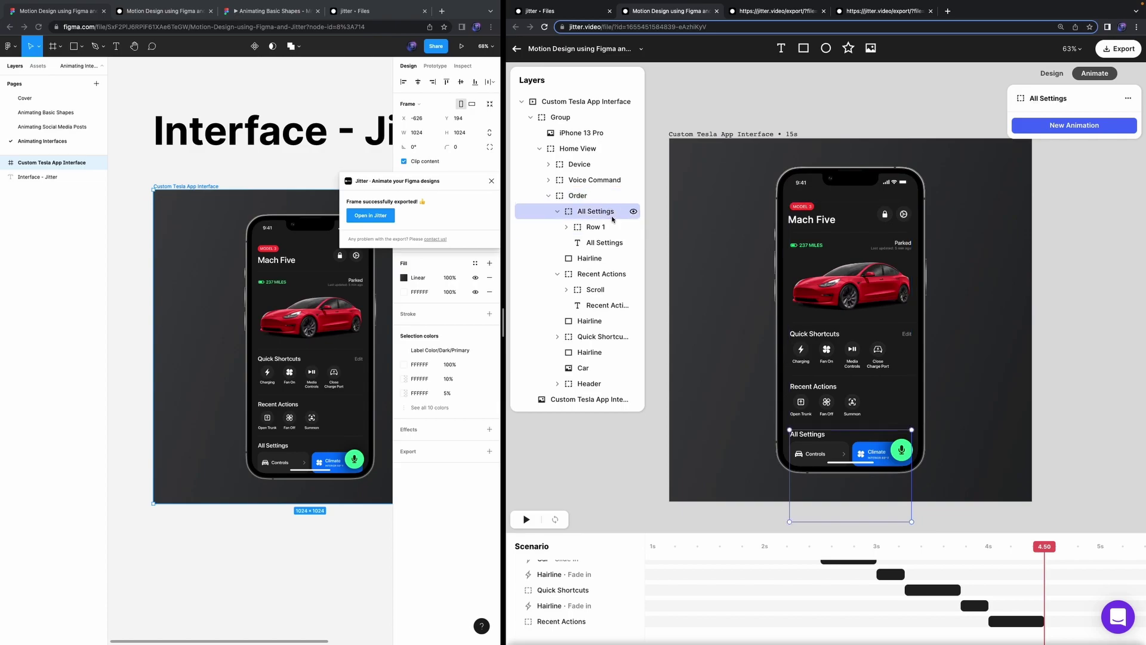
# Step: Ungroup the All Settings group, regroup its Row 1 and title layers, and name the new group All Settings
pyautogui.press('super+shift+g')
pyautogui.press('super+g')
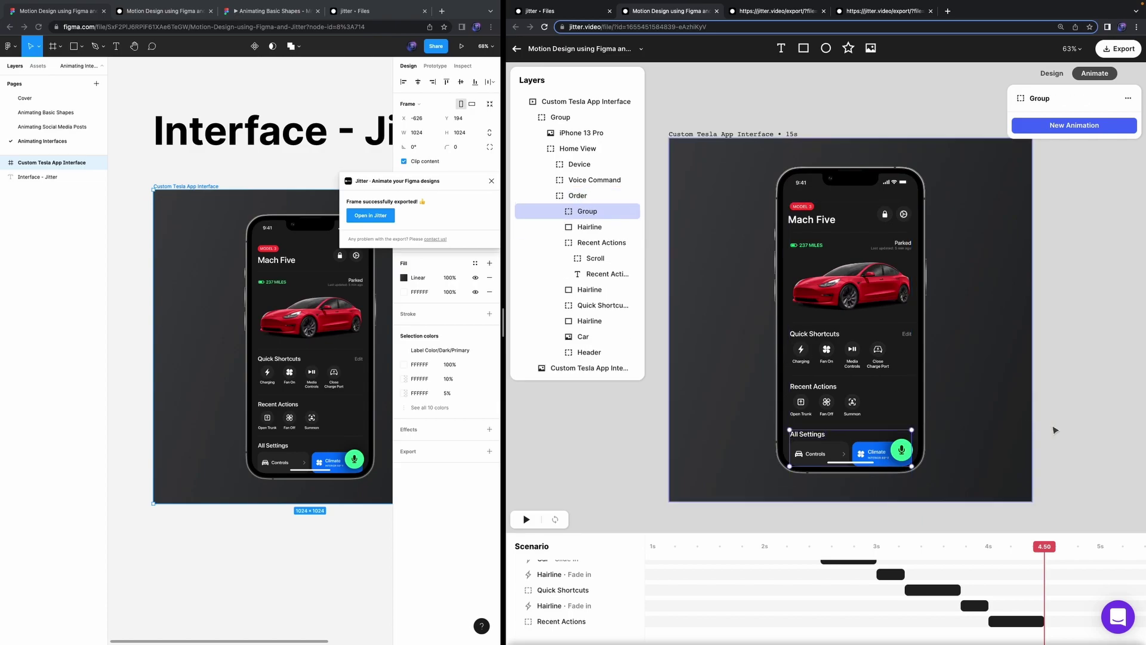
pyautogui.doubleClick(588, 211)
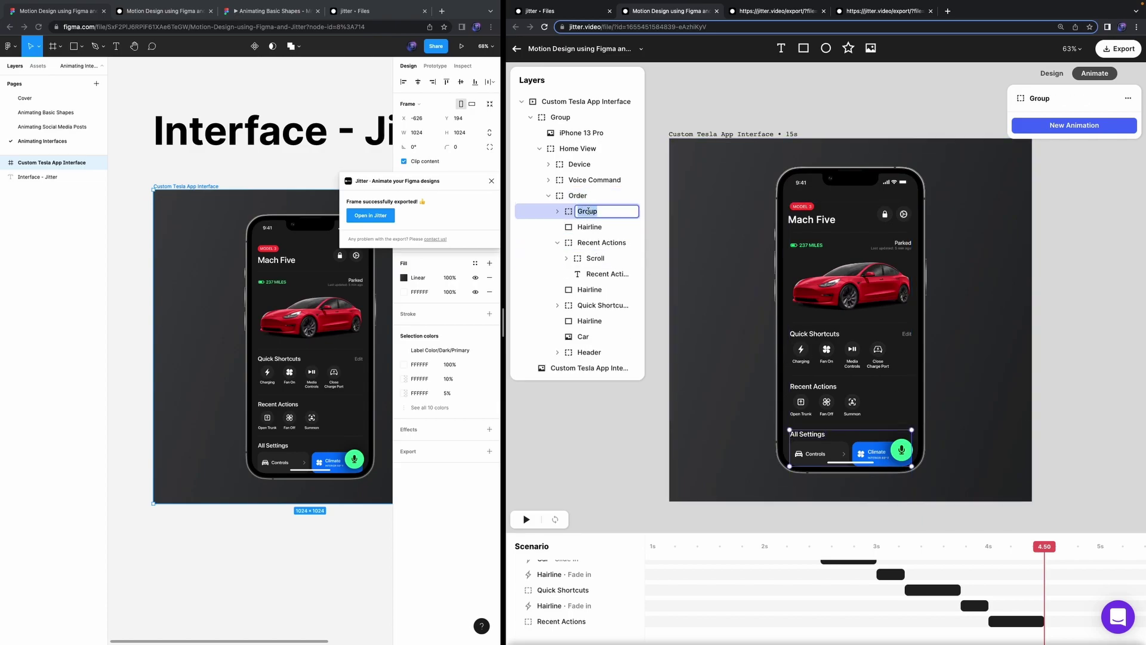
pyautogui.write('All Settings')
pyautogui.press('Return')
# Step: Group the Header, Car, Hairline, Quick Shortcuts and Recent Actions animations into one sequence named Order
pyautogui.click(574, 621)
pyautogui.scroll(2, 590, 624)
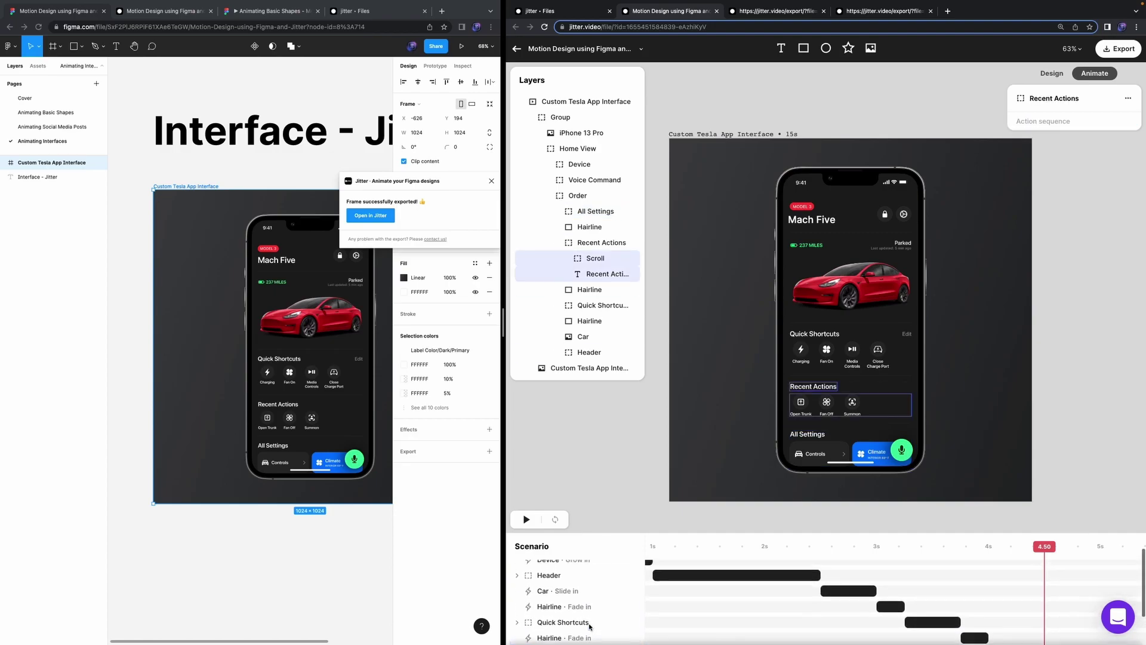
pyautogui.click(578, 601)
pyautogui.keyDown('shift'); pyautogui.click(578, 622); pyautogui.keyUp('shift')
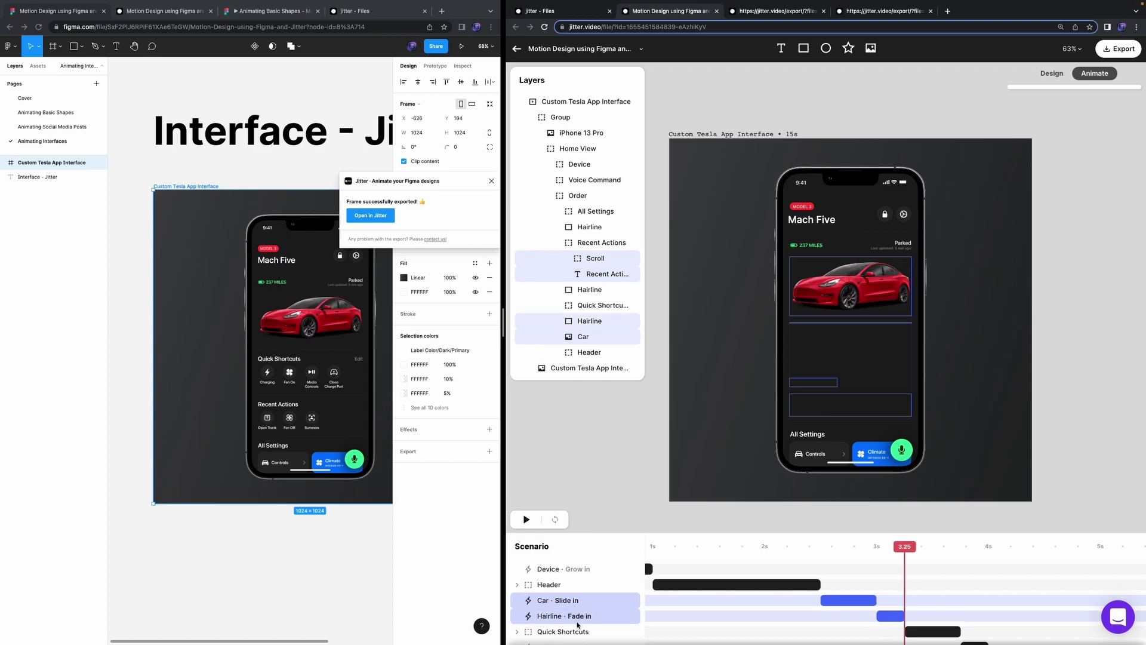
pyautogui.keyDown('shift'); pyautogui.click(578, 628); pyautogui.keyUp('shift')
pyautogui.scroll(-2, 578, 624)
pyautogui.keyDown('shift'); pyautogui.click(578, 621); pyautogui.keyUp('shift')
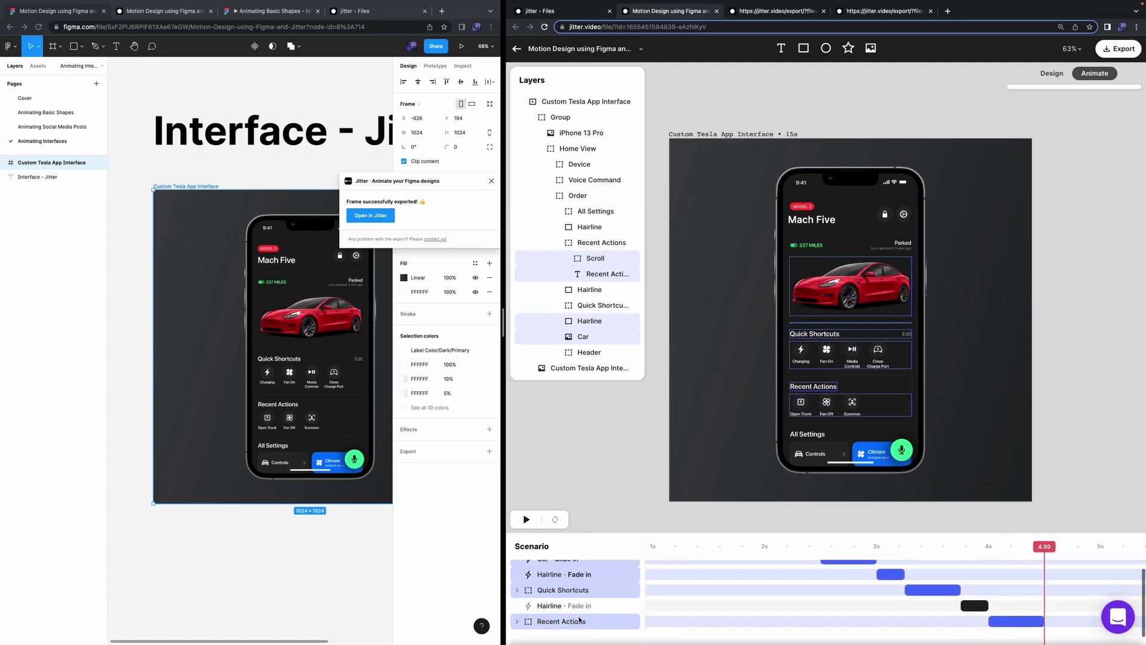
pyautogui.hotkey('ctrl', 'g')
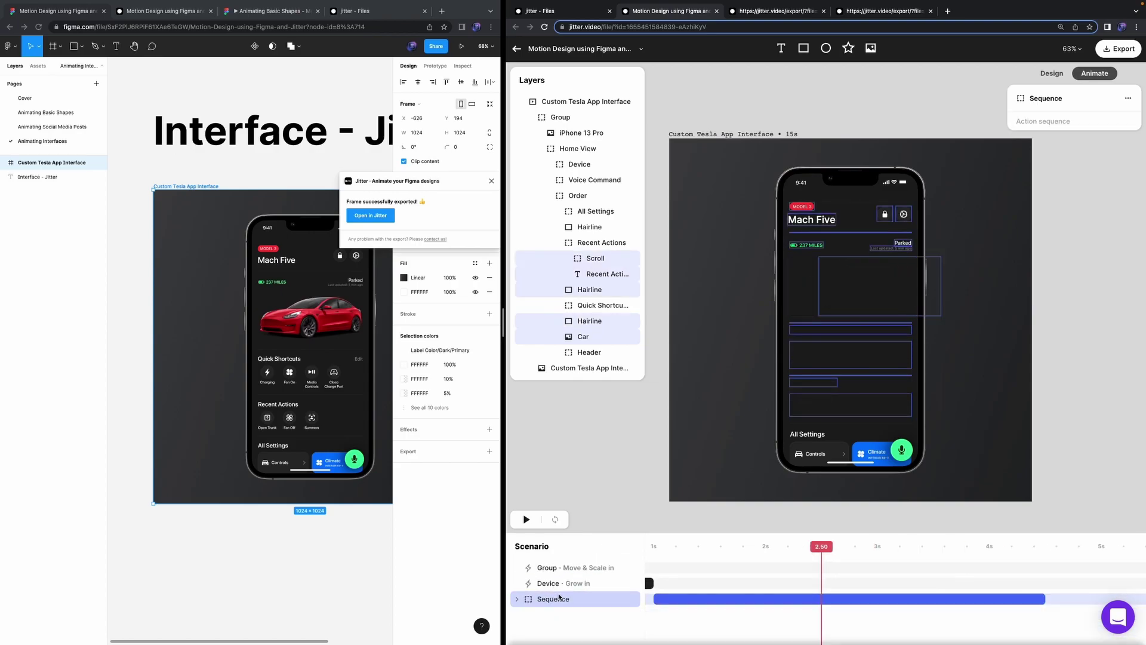
pyautogui.doubleClick(560, 598)
pyautogui.write('Order')
pyautogui.press('Return')
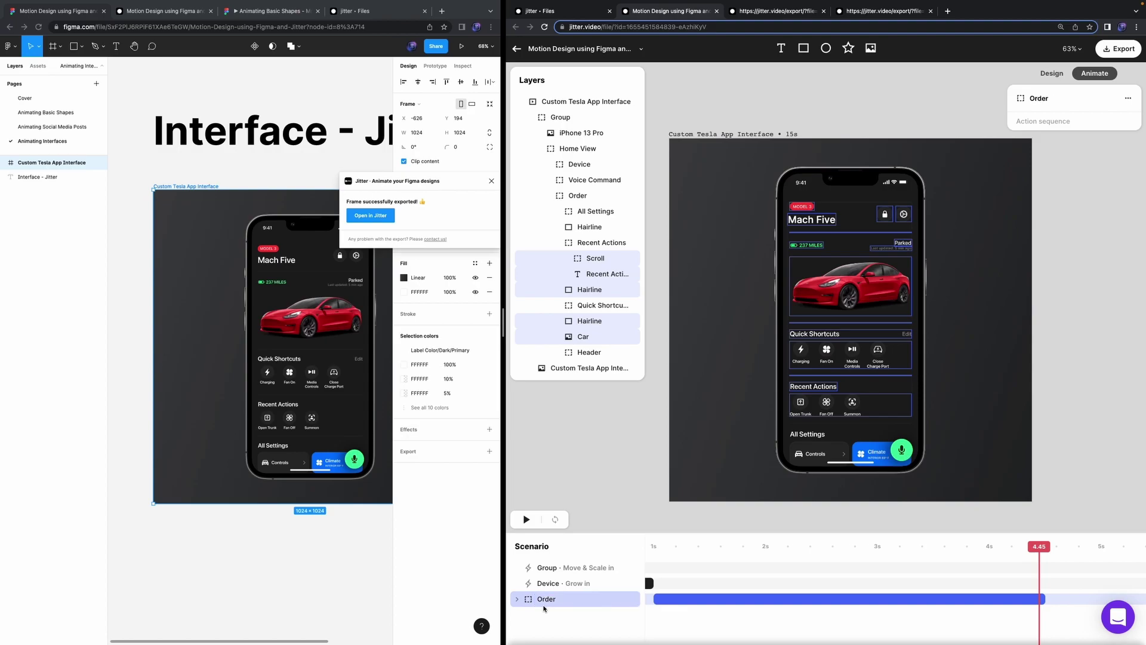
# Step: Add a 0.25 s Fade in animation at 4.5 s to the hairline between Recent Actions and All Settings
pyautogui.click(517, 600)
pyautogui.scroll(-5, 575, 615)
pyautogui.click(578, 623)
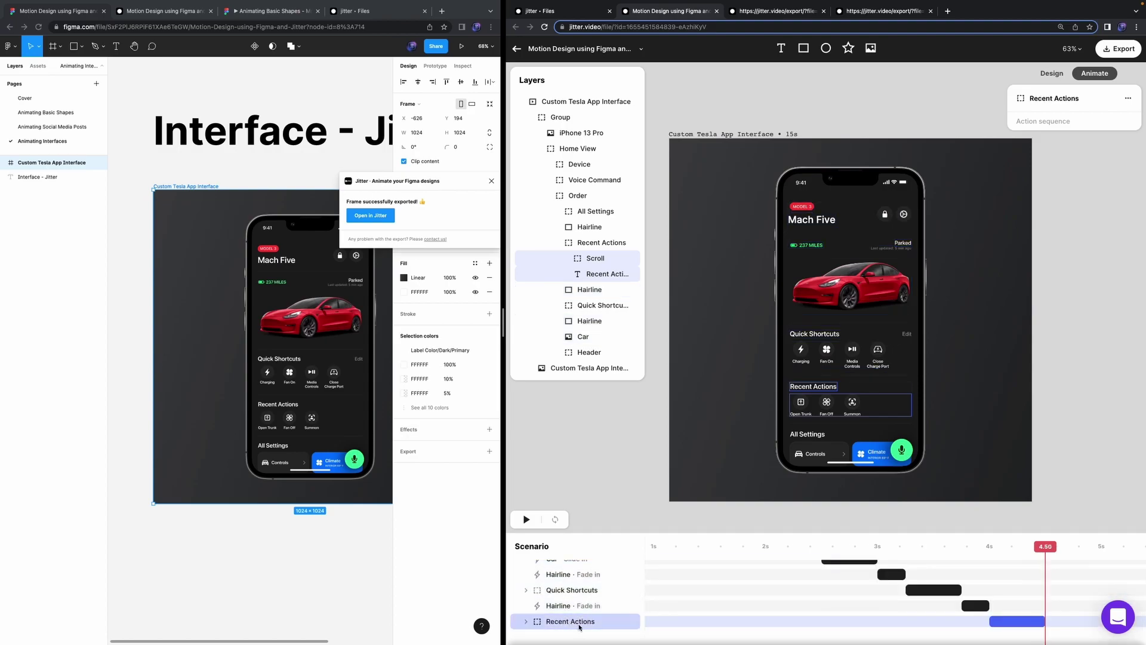
pyautogui.click(557, 242)
pyautogui.click(583, 231)
pyautogui.click(1054, 124)
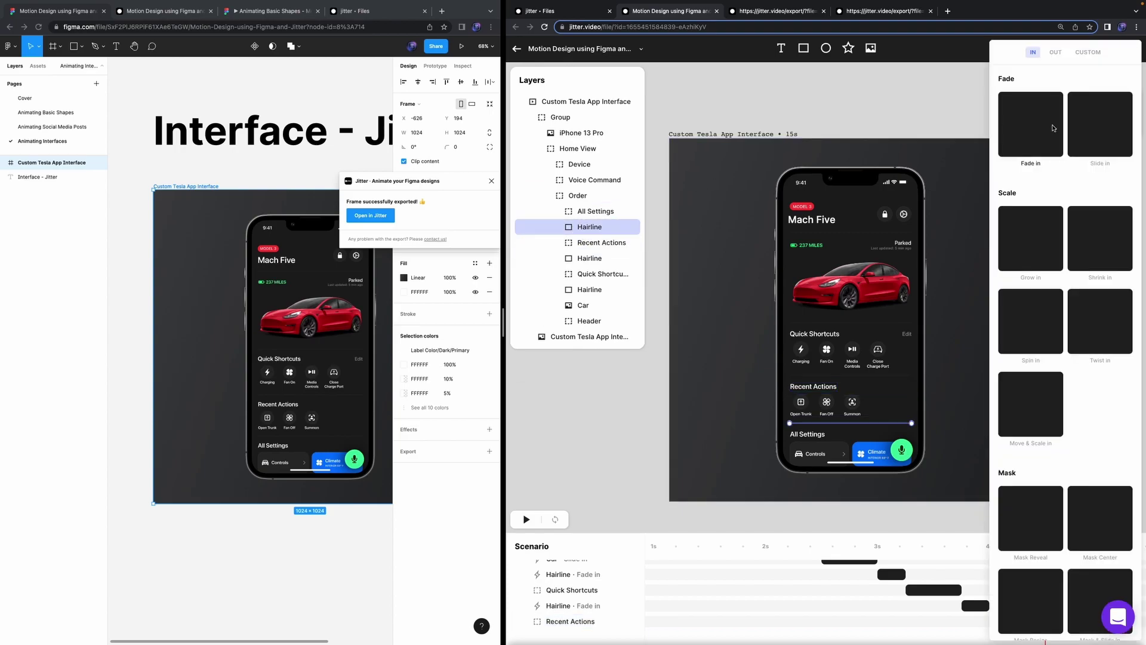
pyautogui.click(1031, 124)
pyautogui.click(1129, 143)
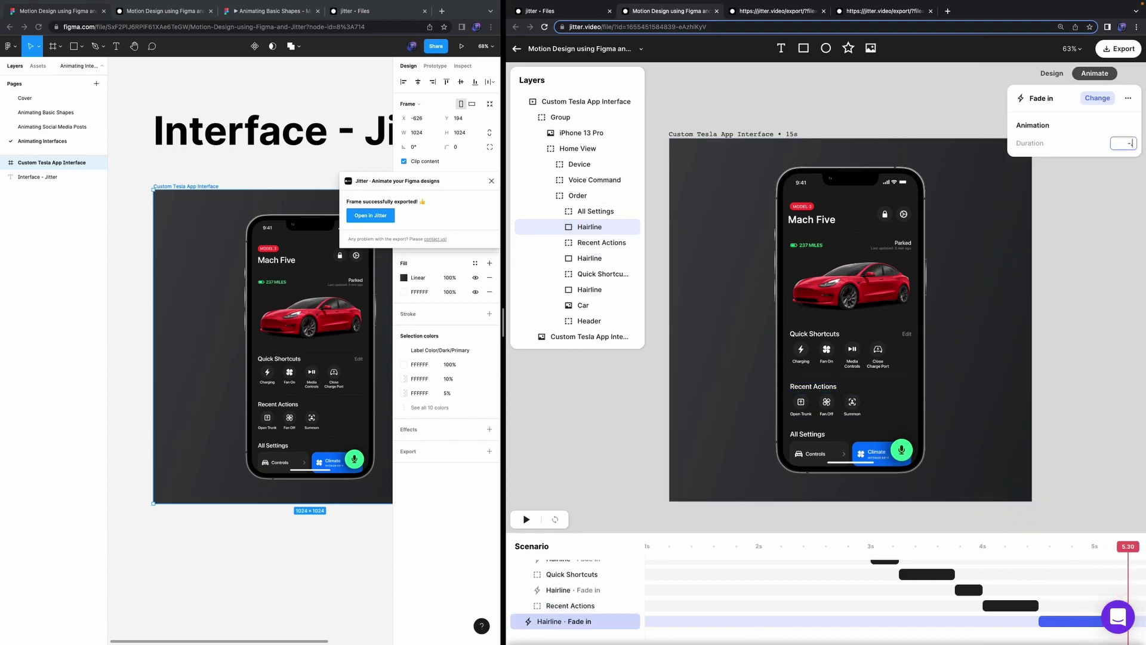
pyautogui.write('0.25')
pyautogui.press('Return')
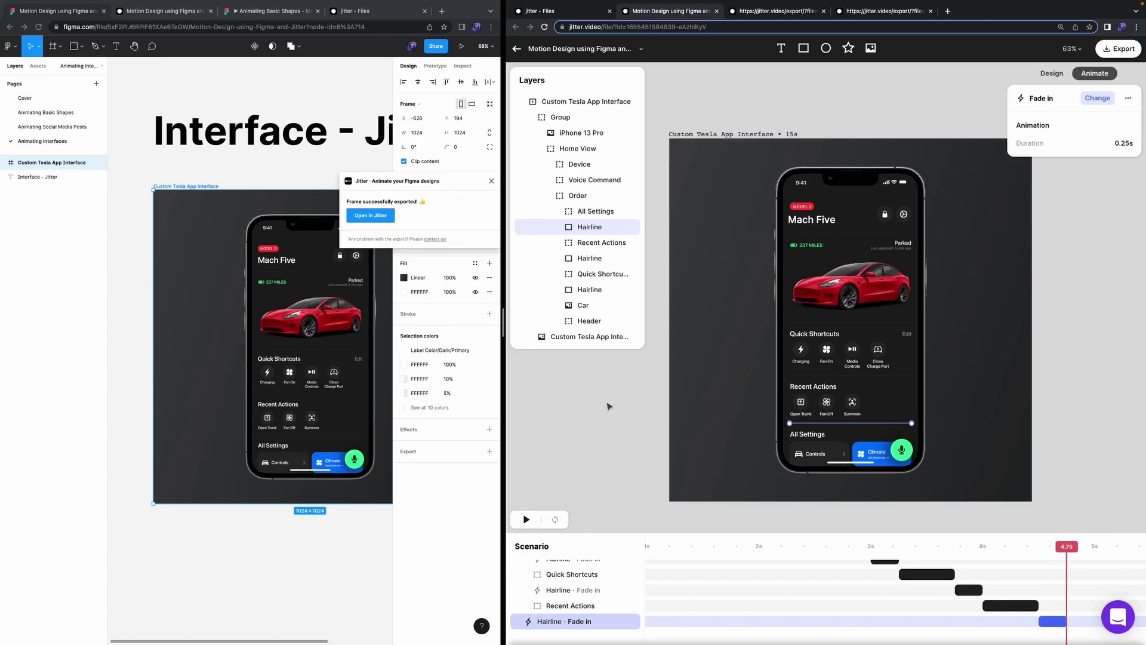
# Step: Add a downward Slide in animation to the All Settings title text at 4.75 s, with a duration of 0.25 s
pyautogui.click(557, 212)
pyautogui.click(594, 227)
pyautogui.click(605, 242)
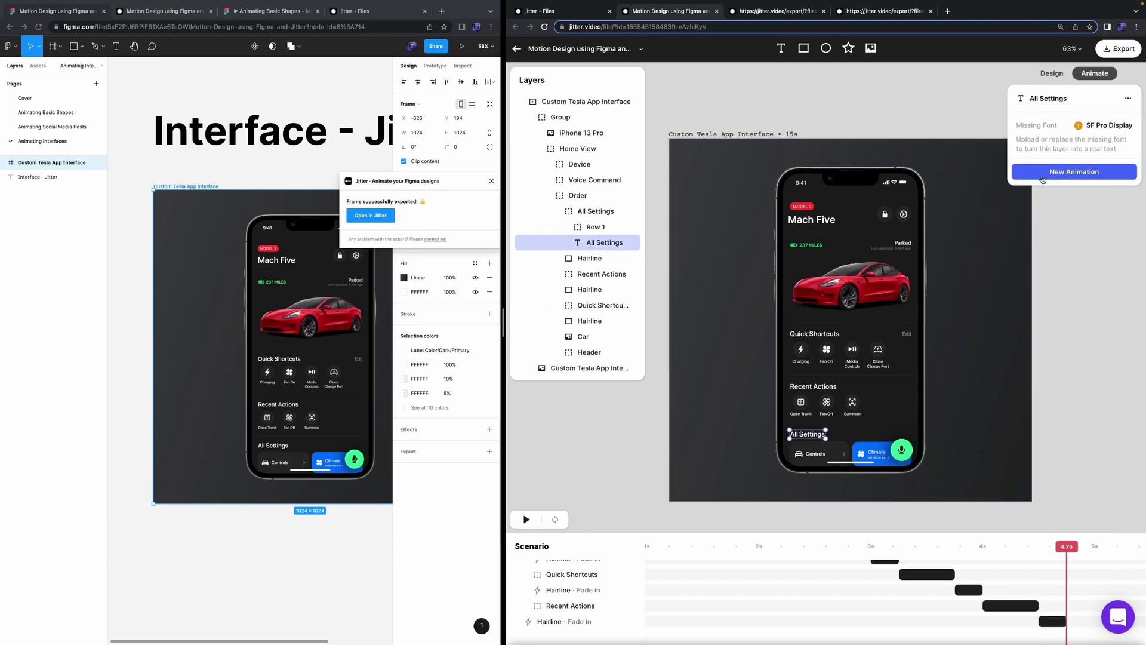
pyautogui.click(1067, 175)
pyautogui.click(1100, 123)
pyautogui.click(1124, 189)
pyautogui.write('0.2')
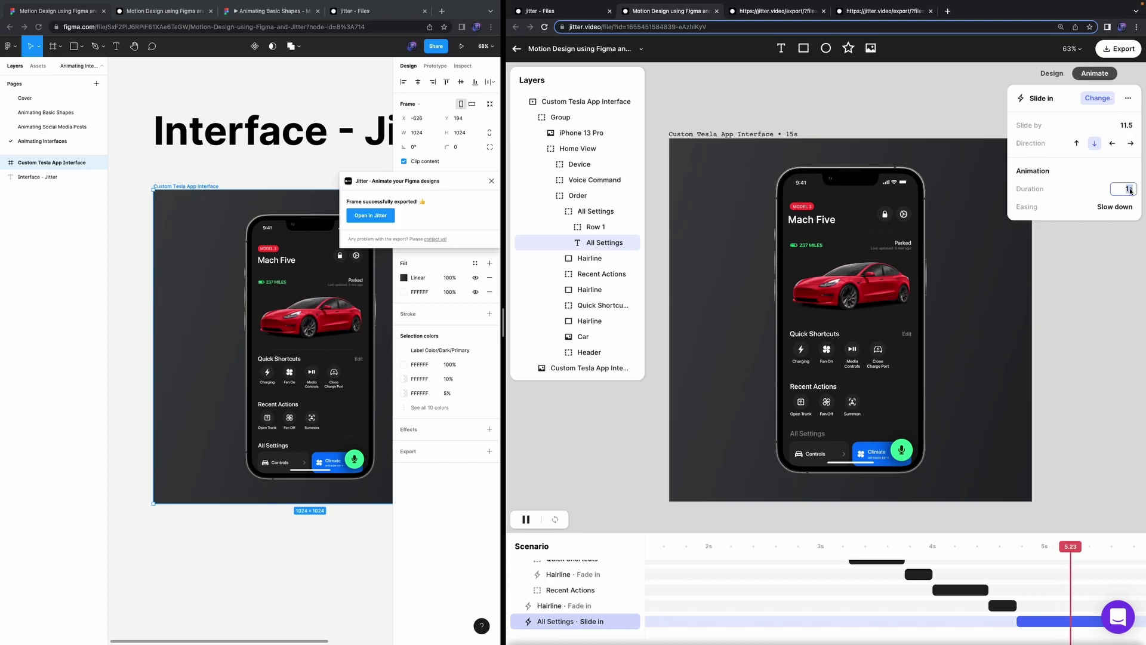
pyautogui.write('5')
pyautogui.press('Return')
# Step: Add a Grow in animation to the Controls group in Row 1 at 5 s, with a duration of 0.25 s
pyautogui.click(632, 227)
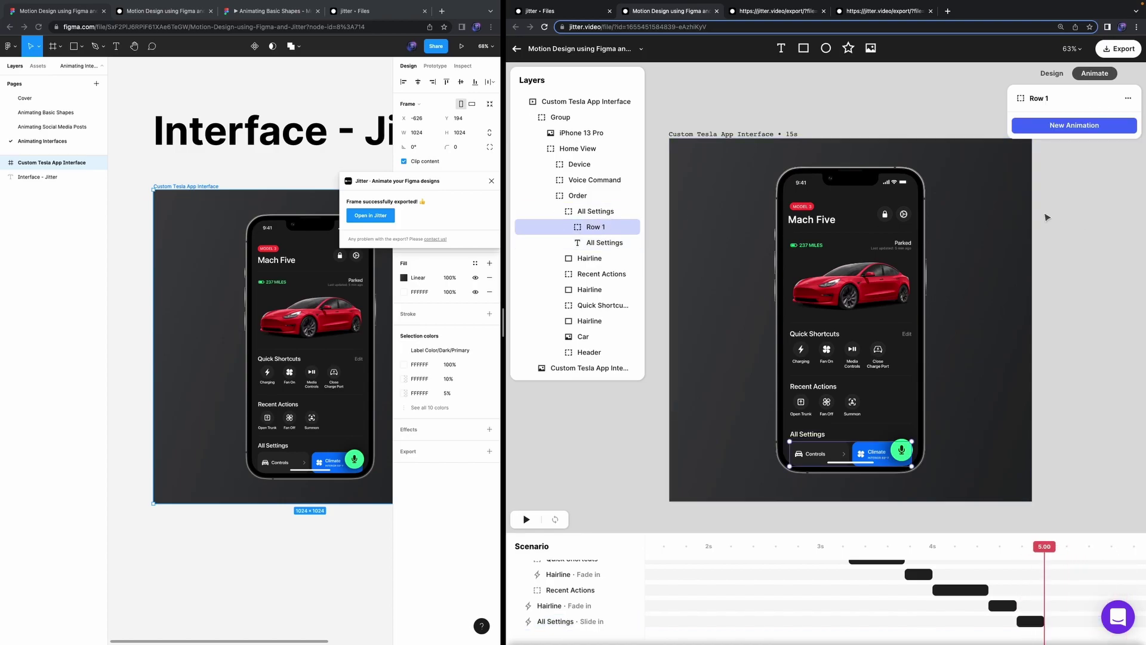
pyautogui.click(566, 227)
pyautogui.click(587, 242)
pyautogui.click(609, 258)
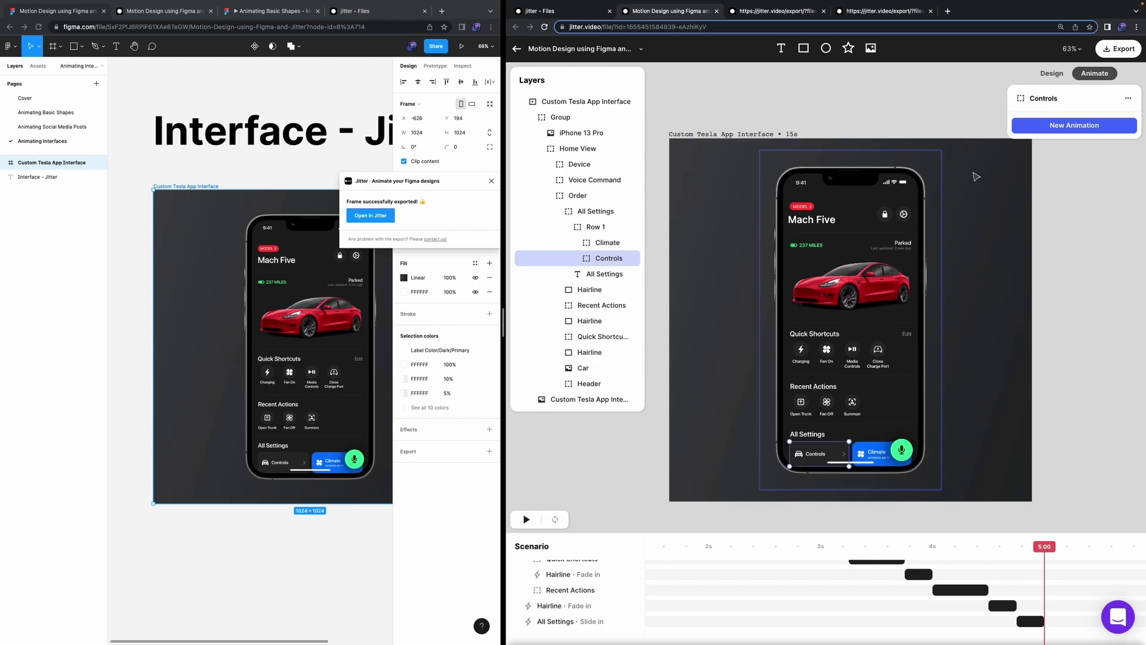
pyautogui.click(1074, 125)
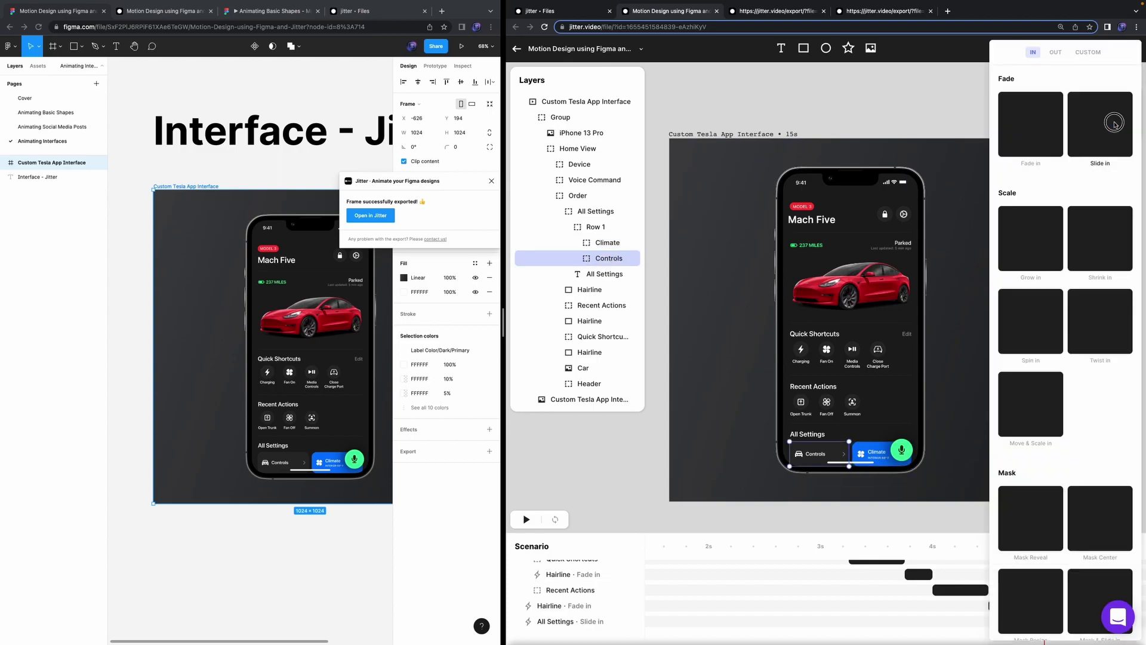
pyautogui.click(1028, 262)
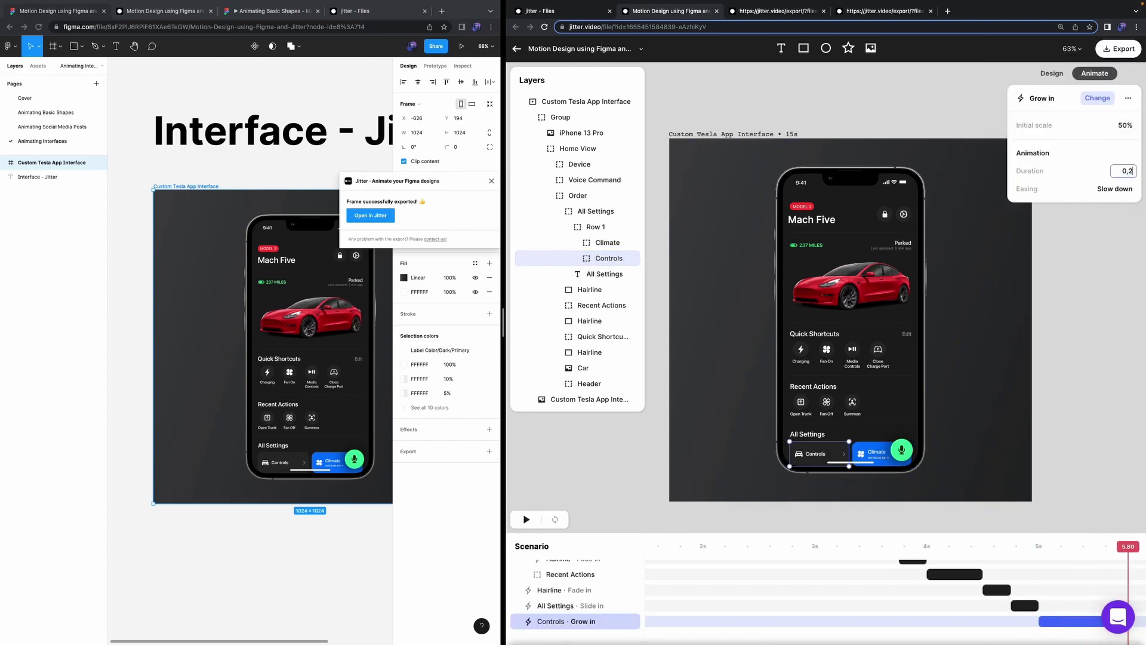
pyautogui.write('0.25')
pyautogui.press('Return')
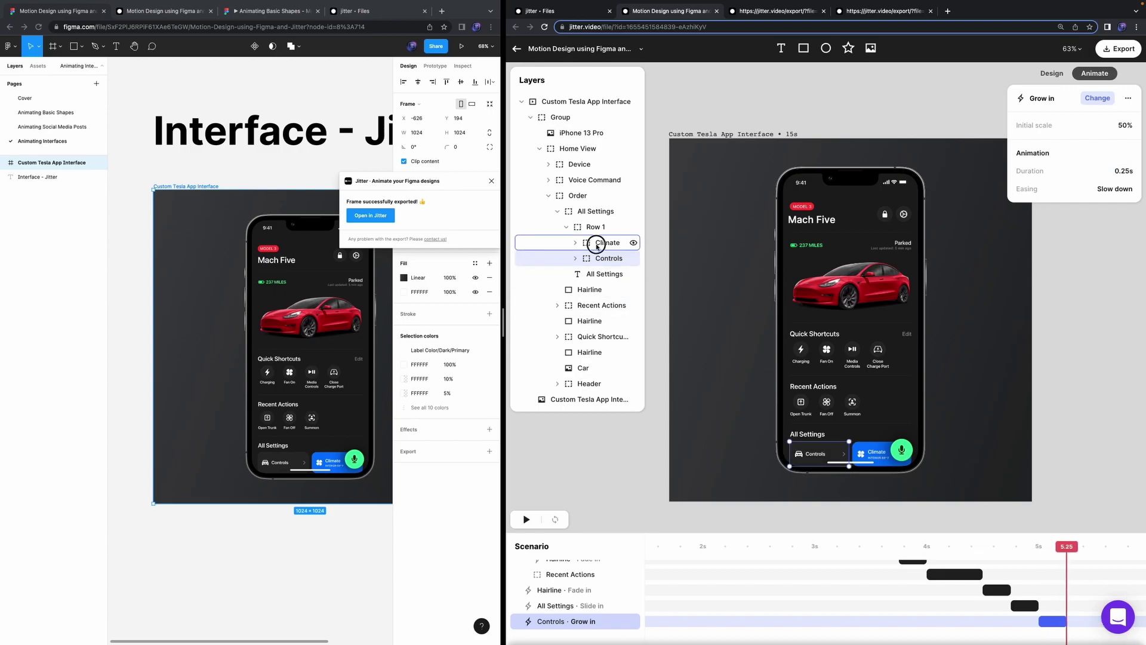
# Step: Add a Grow in animation to the Climate group in Row 1 at 5.25 s, with a duration of 0.25 s
pyautogui.click(597, 243)
pyautogui.click(1114, 132)
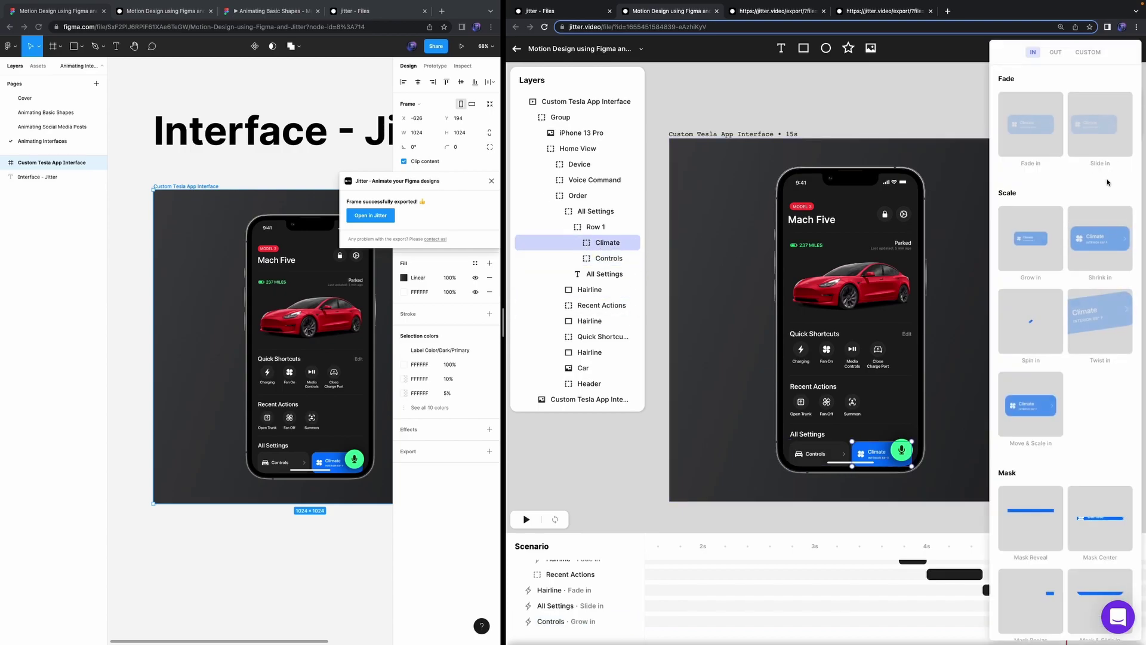
pyautogui.click(1027, 246)
pyautogui.click(1126, 172)
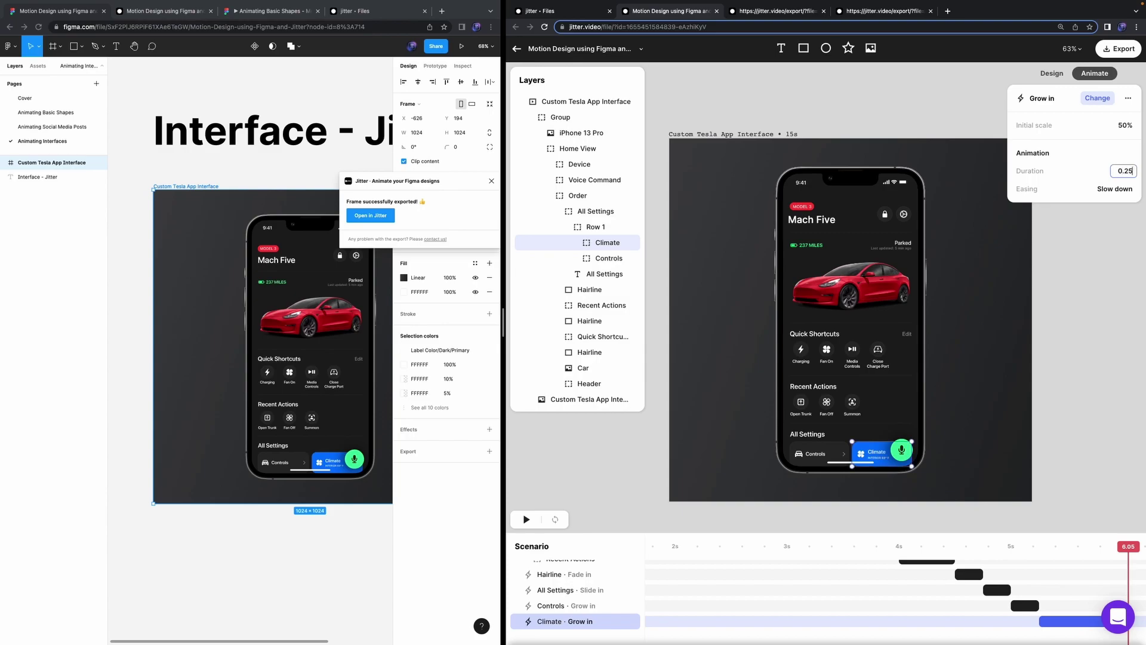
pyautogui.press('Return')
# Step: Group the Controls and Climate animations, combine them with the title's Slide in, and name the sequence All Settings
pyautogui.keyDown('shift'); pyautogui.click(588, 609); pyautogui.keyUp('shift')
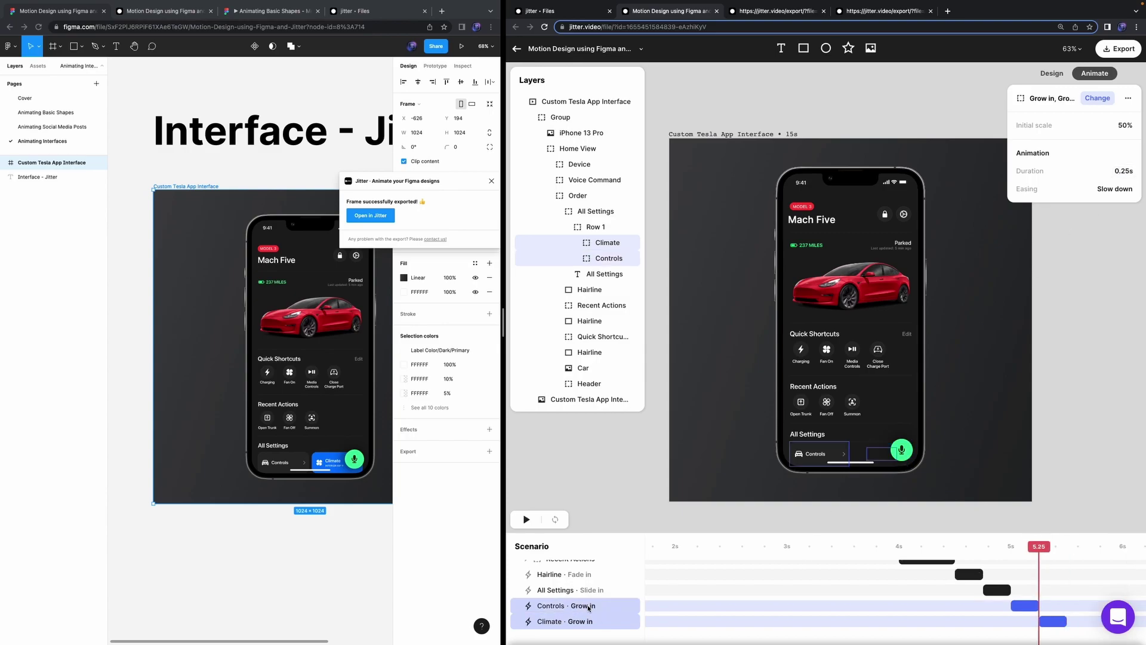
pyautogui.press('super+g')
pyautogui.keyDown('shift'); pyautogui.click(575, 606); pyautogui.keyUp('shift')
pyautogui.press('super+g')
pyautogui.doubleClick(561, 621)
pyautogui.write('All')
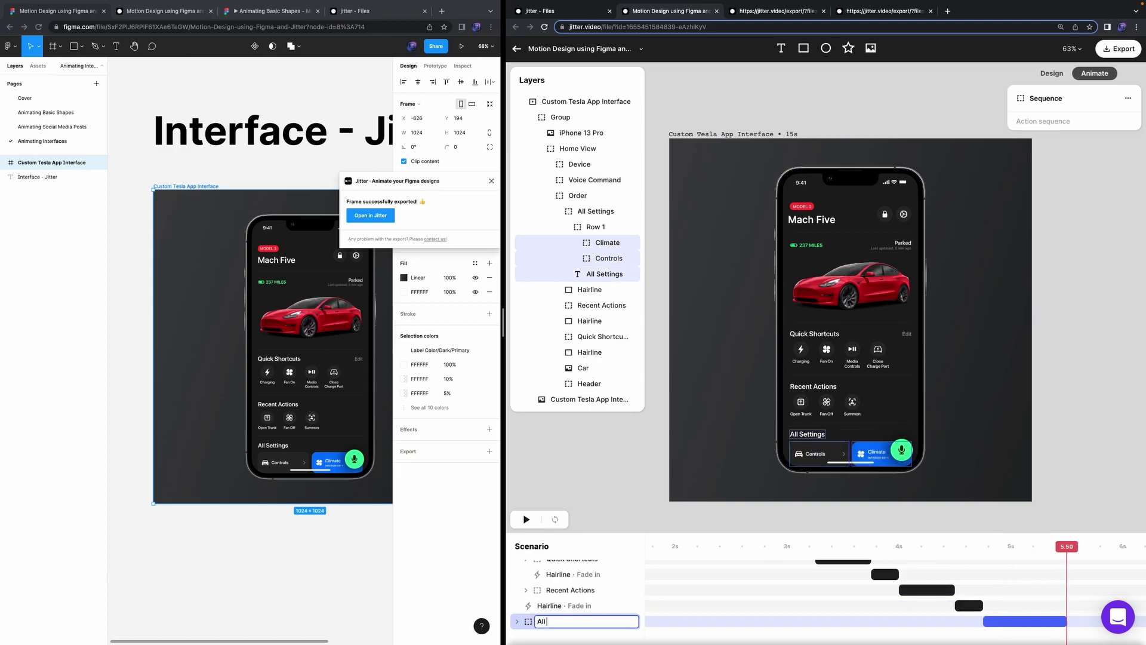
pyautogui.write(' Settings')
pyautogui.press('Return')
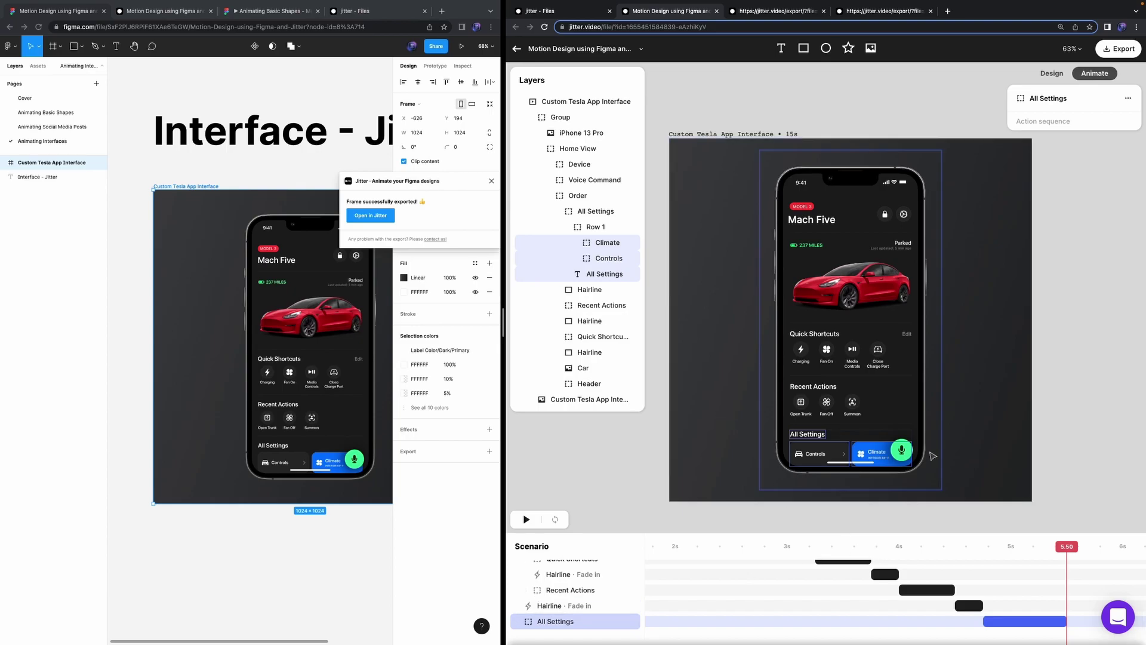
# Step: Add an upward Move & Scale in animation to the Voice Command group, starting at 5.5 s
pyautogui.click(549, 195)
pyautogui.click(591, 180)
pyautogui.click(1055, 126)
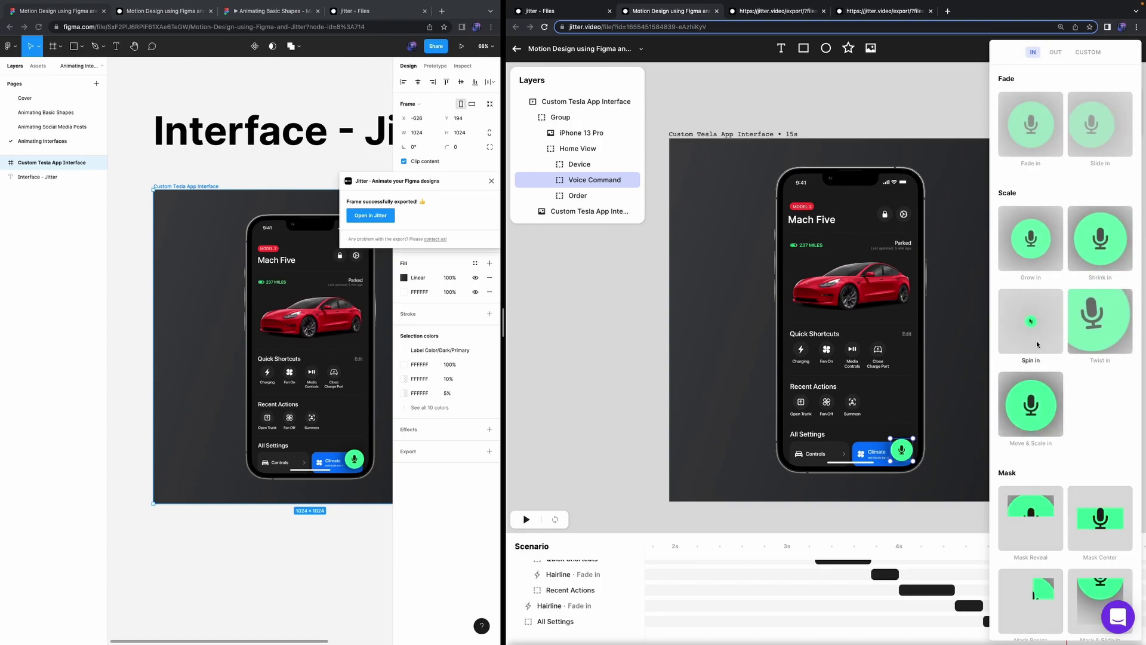
pyautogui.click(1042, 420)
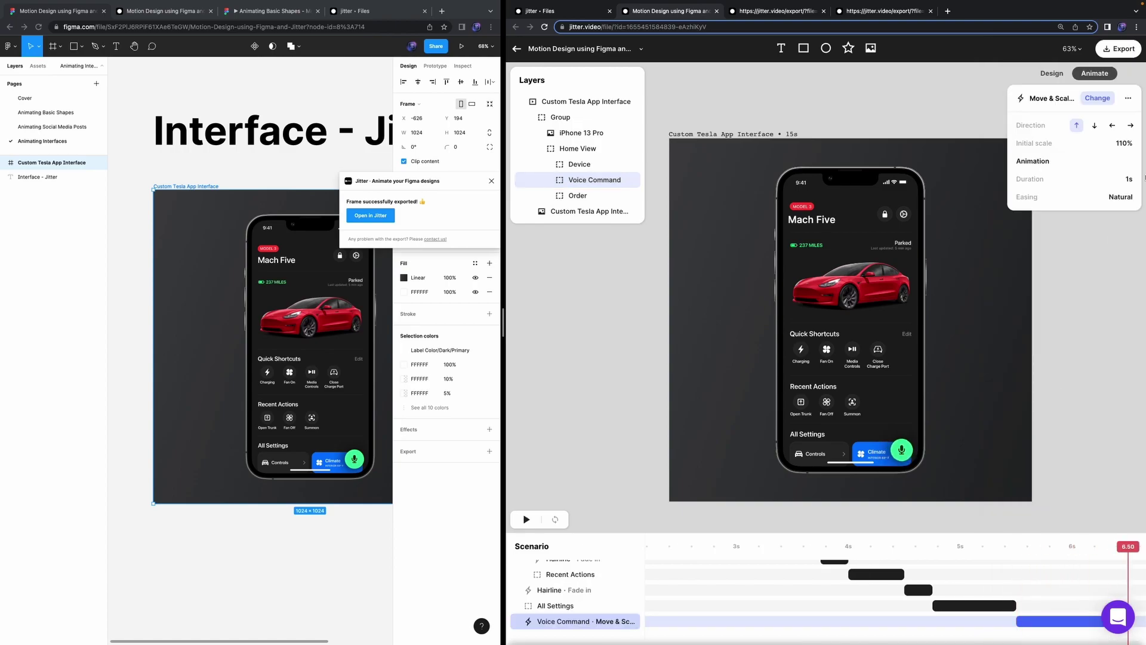
# Step: Move the lower Hairline, All Settings and Voice Command animations together into the Order sequence, and collapse that sequence
pyautogui.moveTo(1123, 555); pyautogui.dragTo(574, 580)
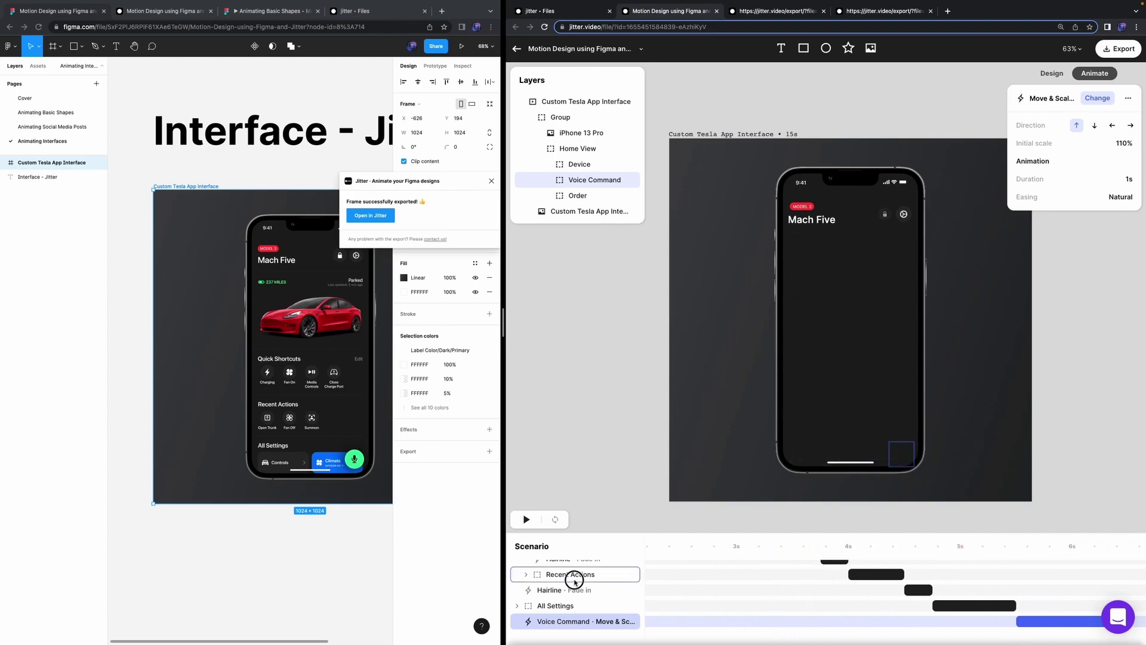
pyautogui.scroll(3, 782, 600)
pyautogui.scroll(-2, 783, 600)
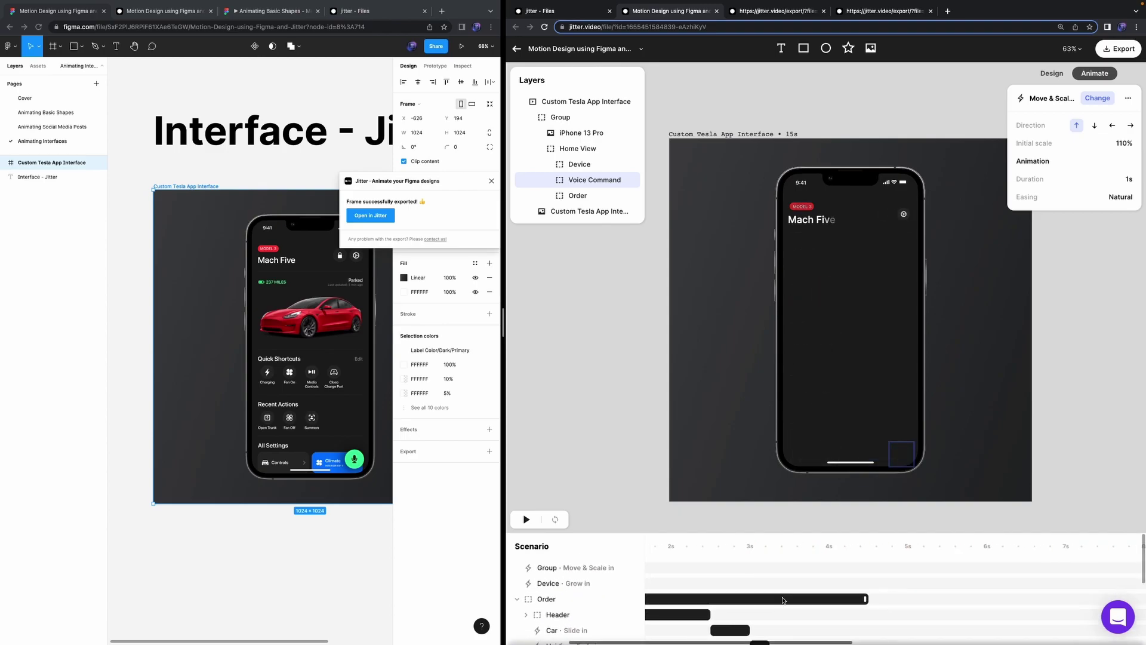
pyautogui.hscroll(-2, 783, 601)
pyautogui.scroll(-1, 782, 601)
pyautogui.scroll(-3, 782, 600)
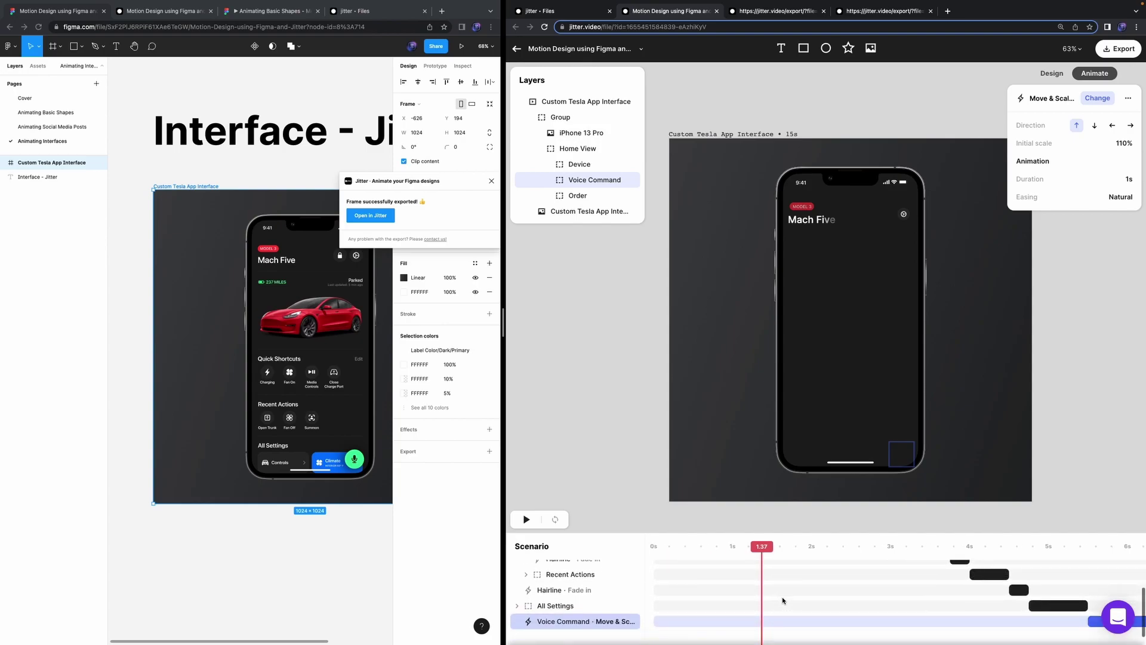
pyautogui.scroll(5, 671, 626)
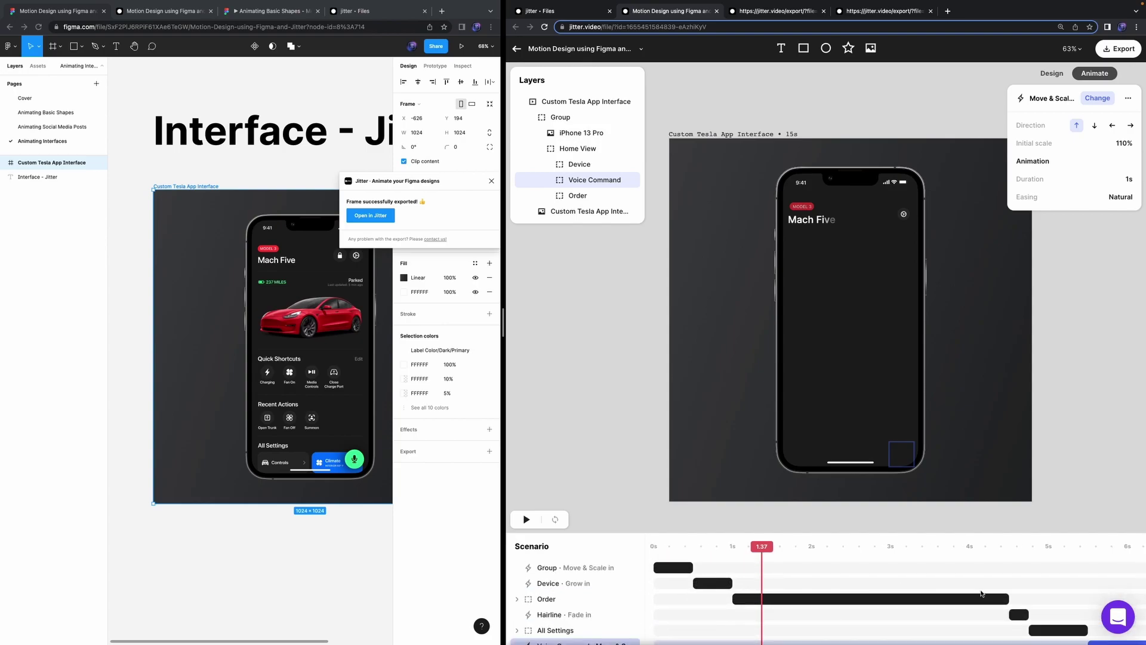
pyautogui.scroll(-2, 983, 594)
pyautogui.keyDown('shift'); pyautogui.click(579, 591); pyautogui.keyUp('shift')
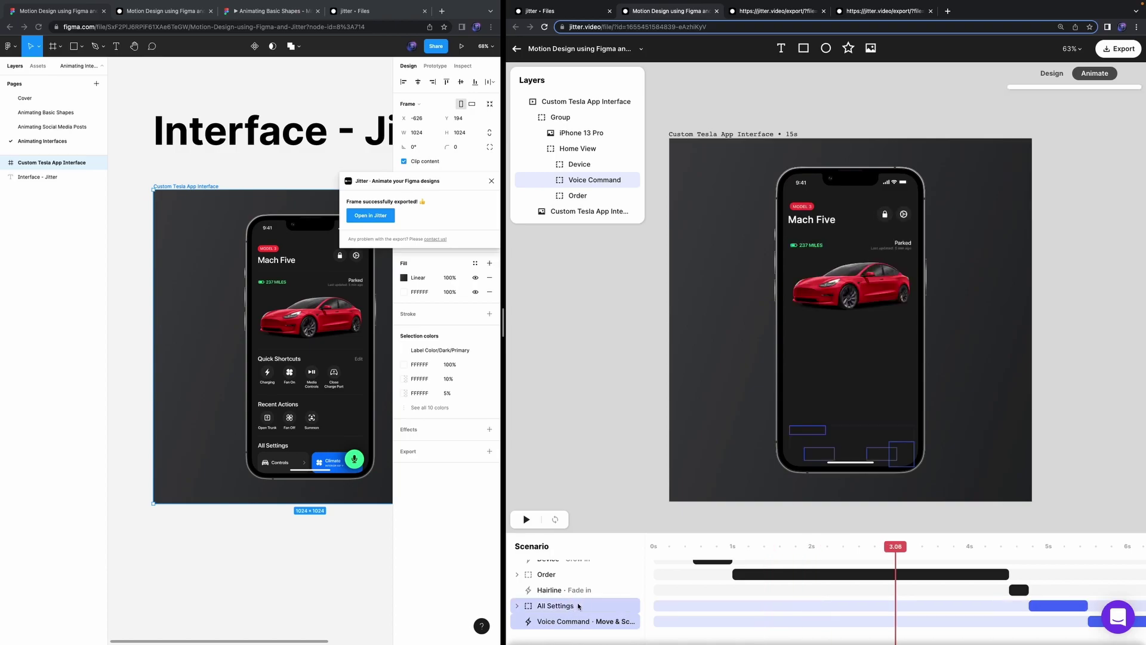
pyautogui.click(518, 576)
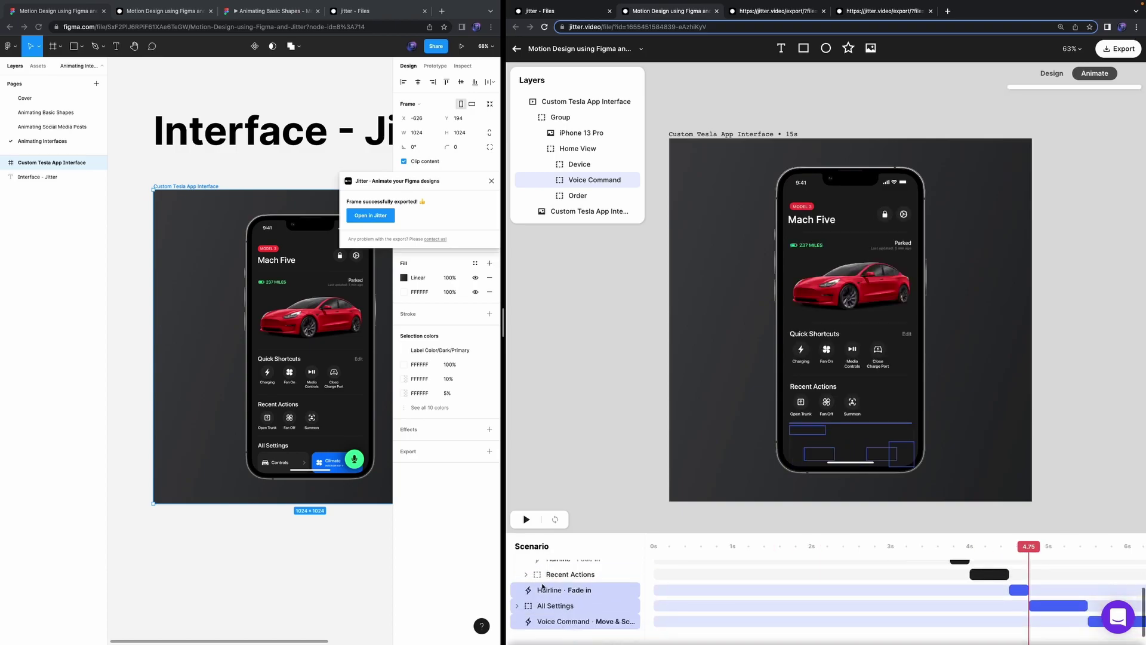
pyautogui.moveTo(551, 582); pyautogui.dragTo(551, 582)
pyautogui.scroll(5, 550, 583)
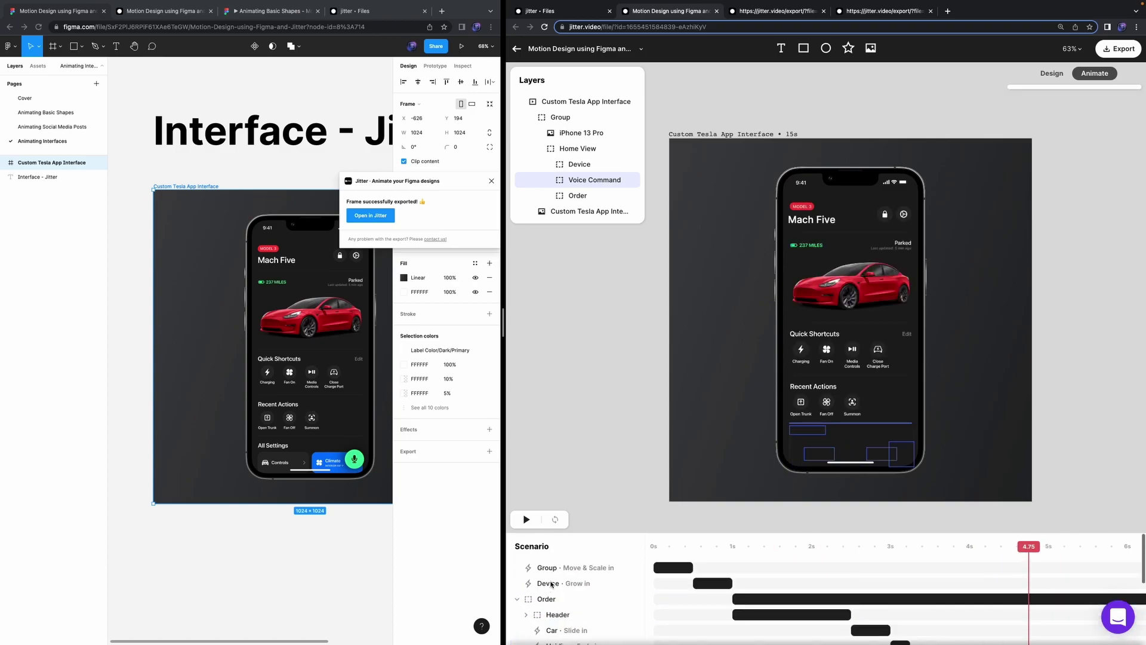
pyautogui.click(518, 599)
pyautogui.click(577, 598)
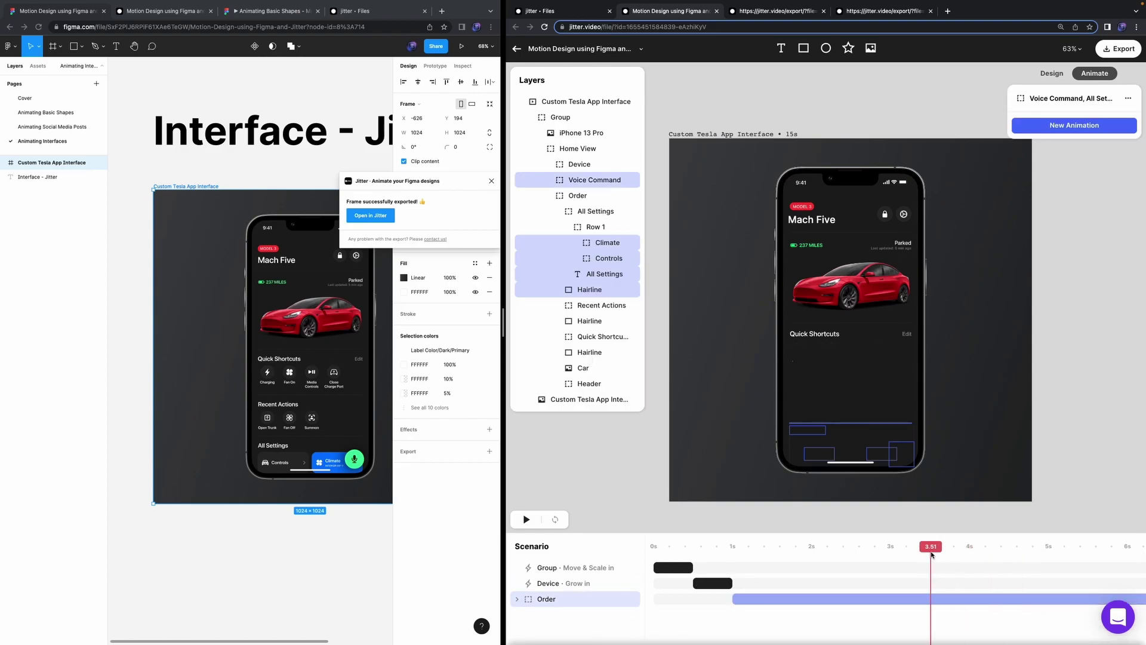
# Step: Play back the artboard's animation to check the complete Order sequence
pyautogui.click(1088, 453)
pyautogui.press('space')
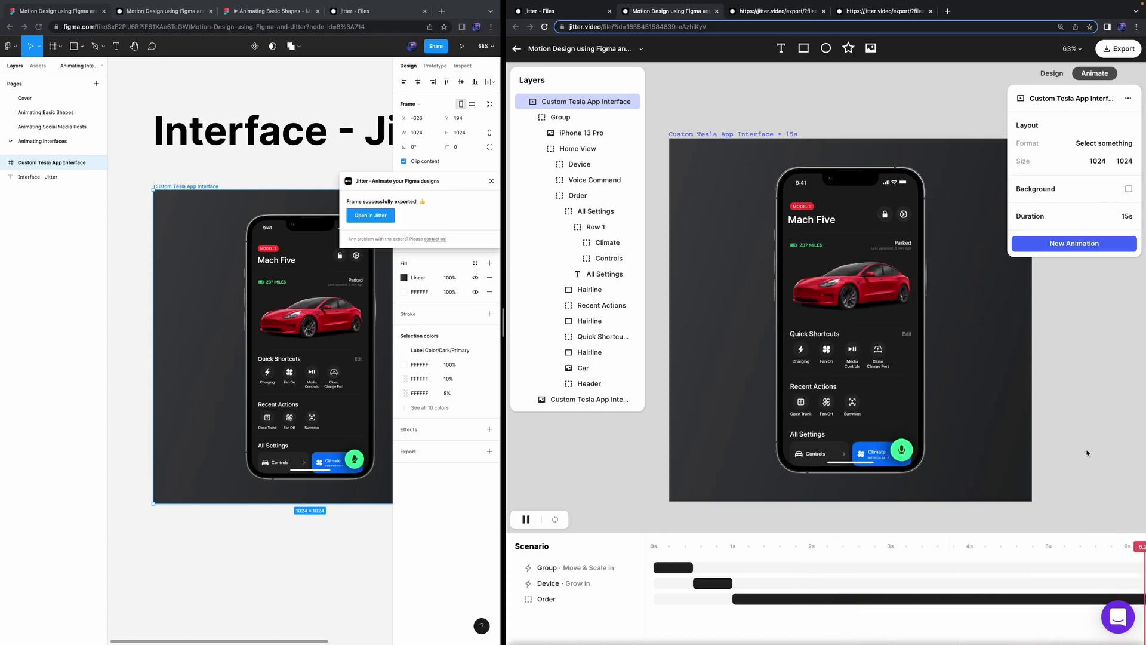
pyautogui.scroll(-5, 1086, 452)
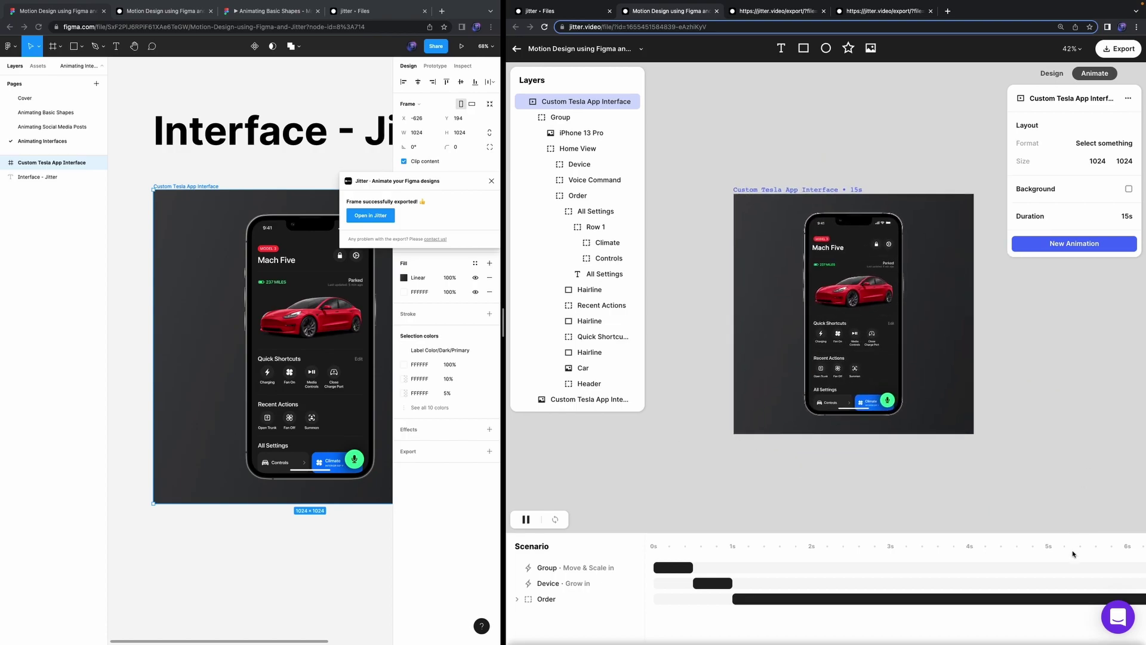
# Step: Set the Custom Tesla App Interface artboard's duration to 6.5 s, matching the end of the Order sequence
pyautogui.hscroll(3, 1053, 609)
pyautogui.click(1019, 598)
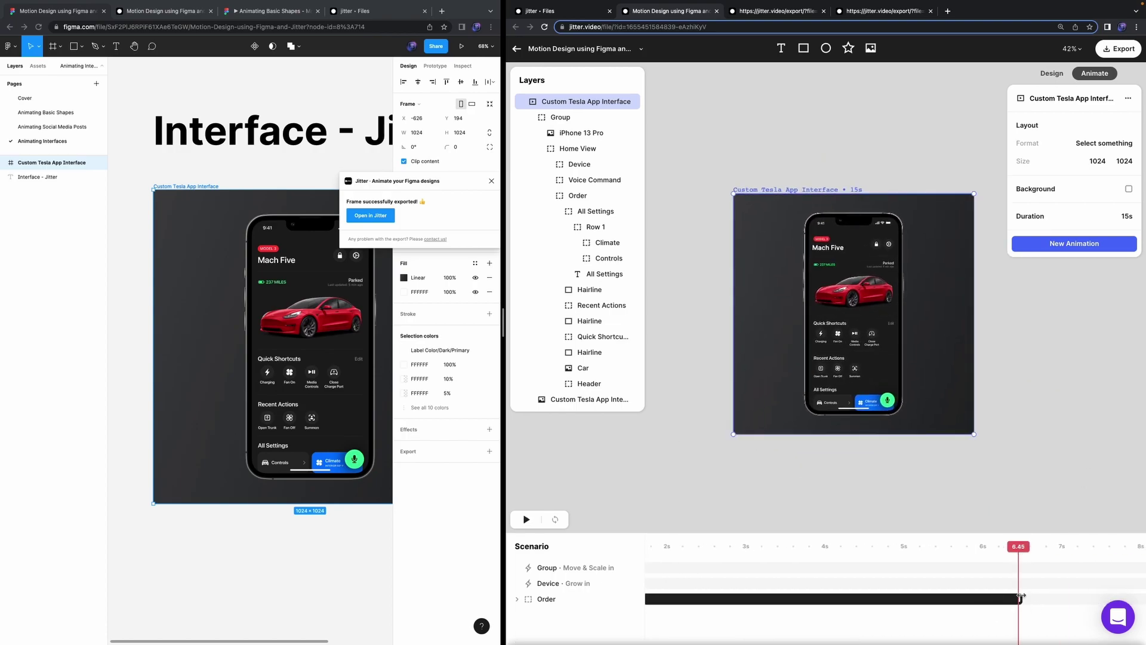
pyautogui.write('6.5')
pyautogui.press('Return')
# Step: Rewind to 0 s and play the shortened animation through, examining the finished phone interface up close
pyautogui.moveTo(1025, 540); pyautogui.dragTo(504, 544)
pyautogui.hscroll(-5, 847, 547)
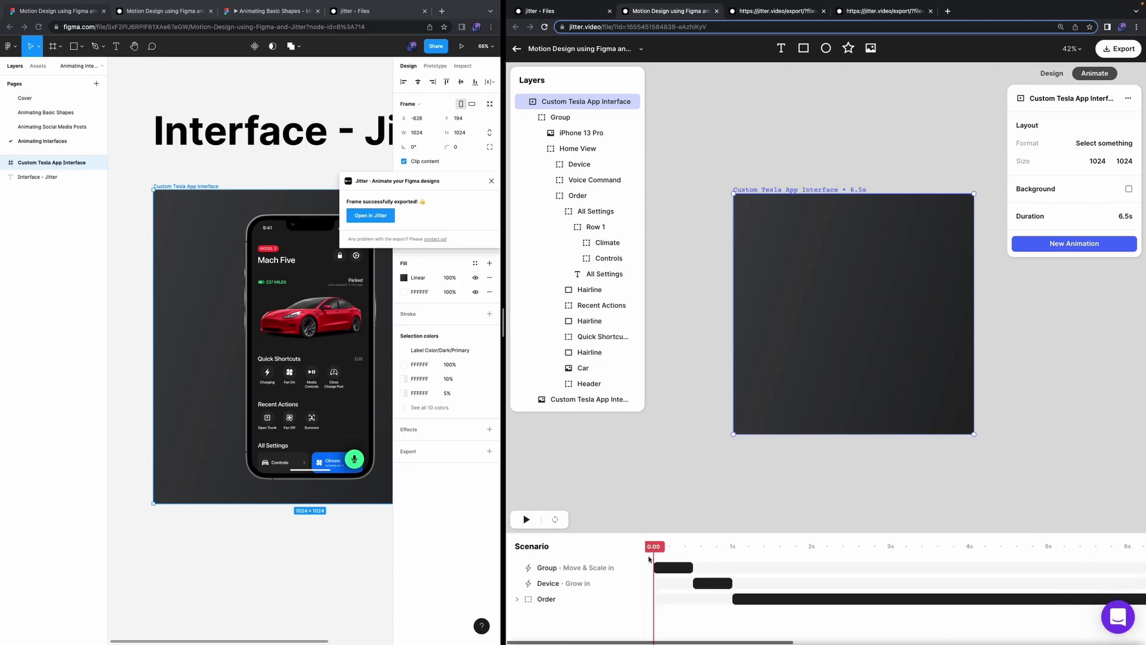
pyautogui.press('space')
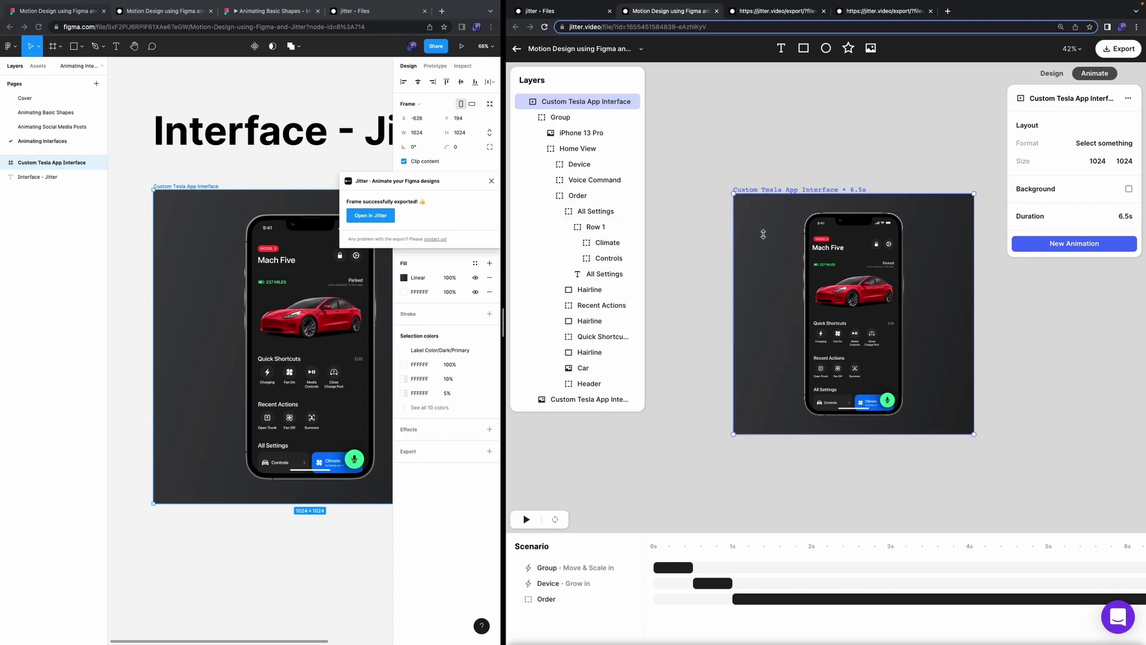
pyautogui.scroll(5, 782, 319)
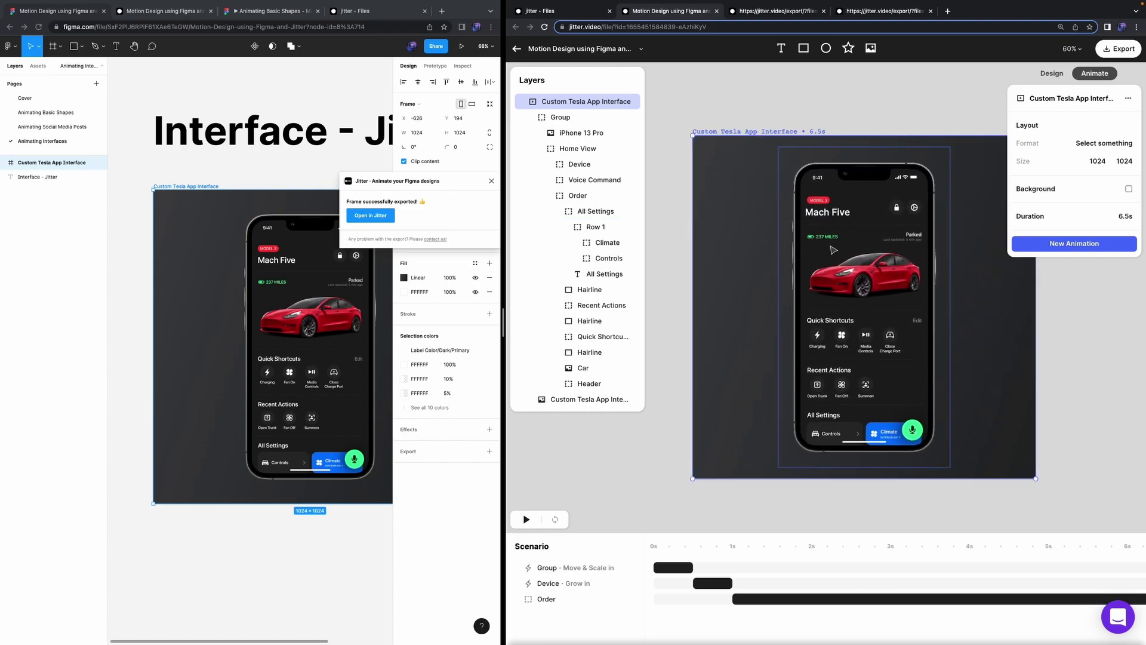
# Step: Review the GIF and video exports of the Black Friday in May social media post
pyautogui.click(863, 16)
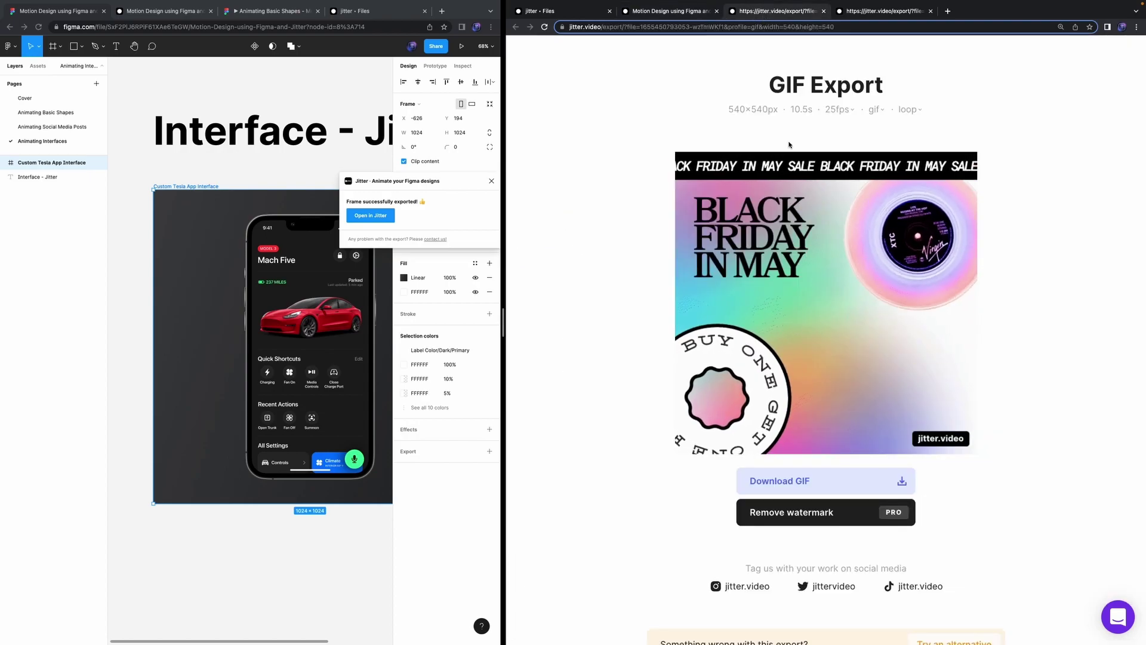
pyautogui.click(863, 16)
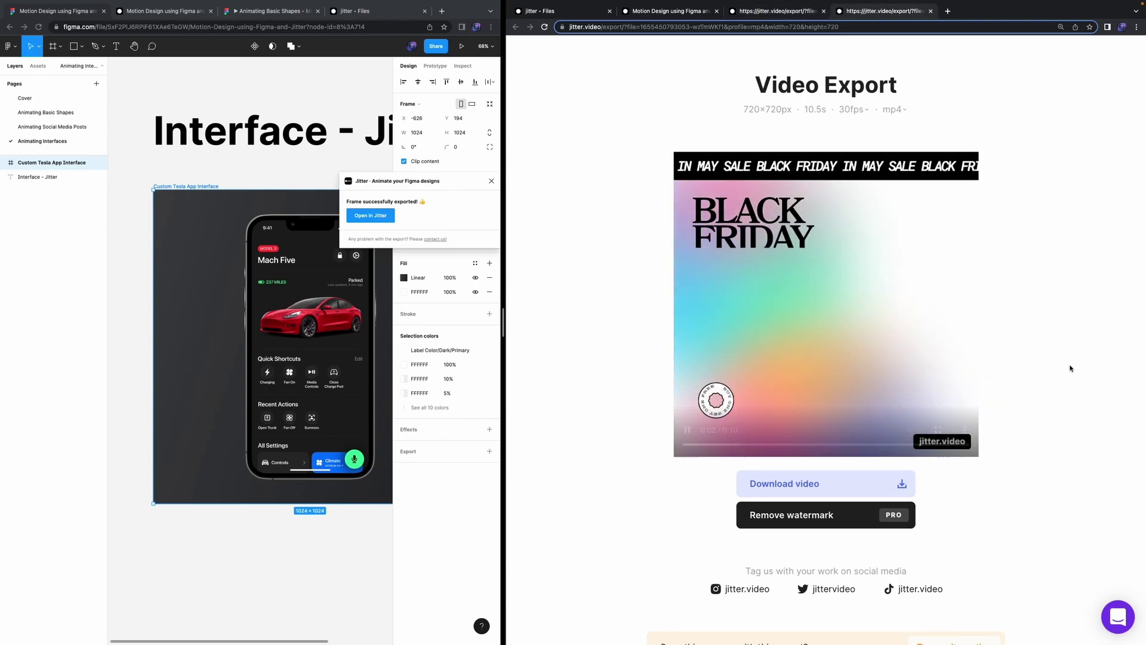
# Step: Open the Color - Jitter file from the Jitter files list and play its animation
pyautogui.click(561, 11)
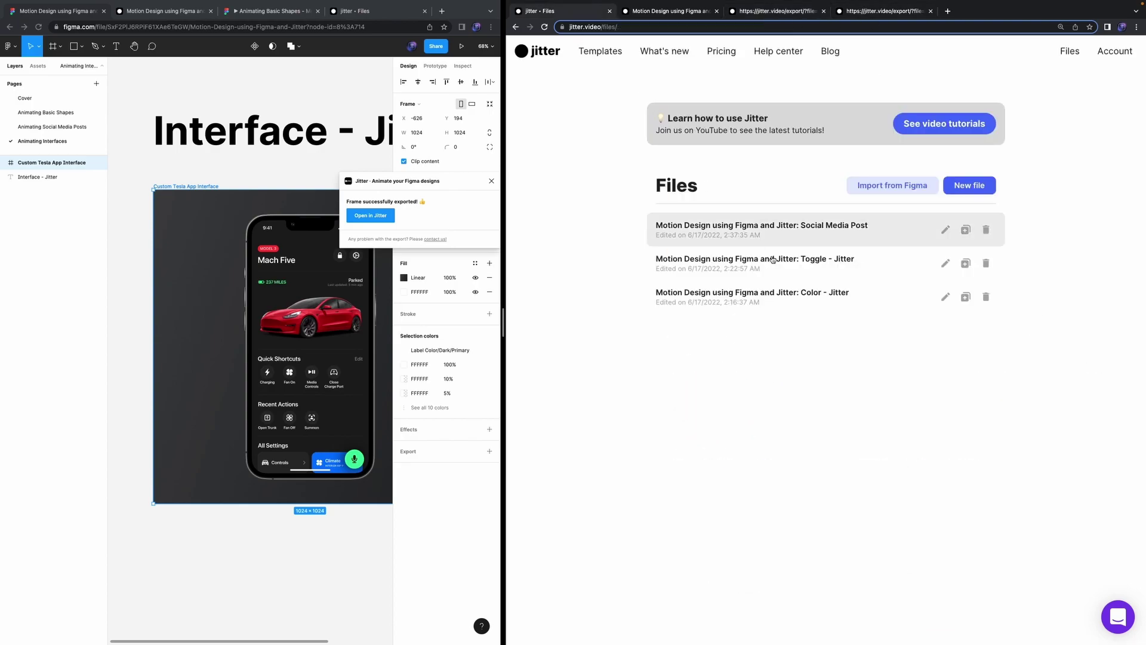
pyautogui.click(784, 293)
pyautogui.press('space')
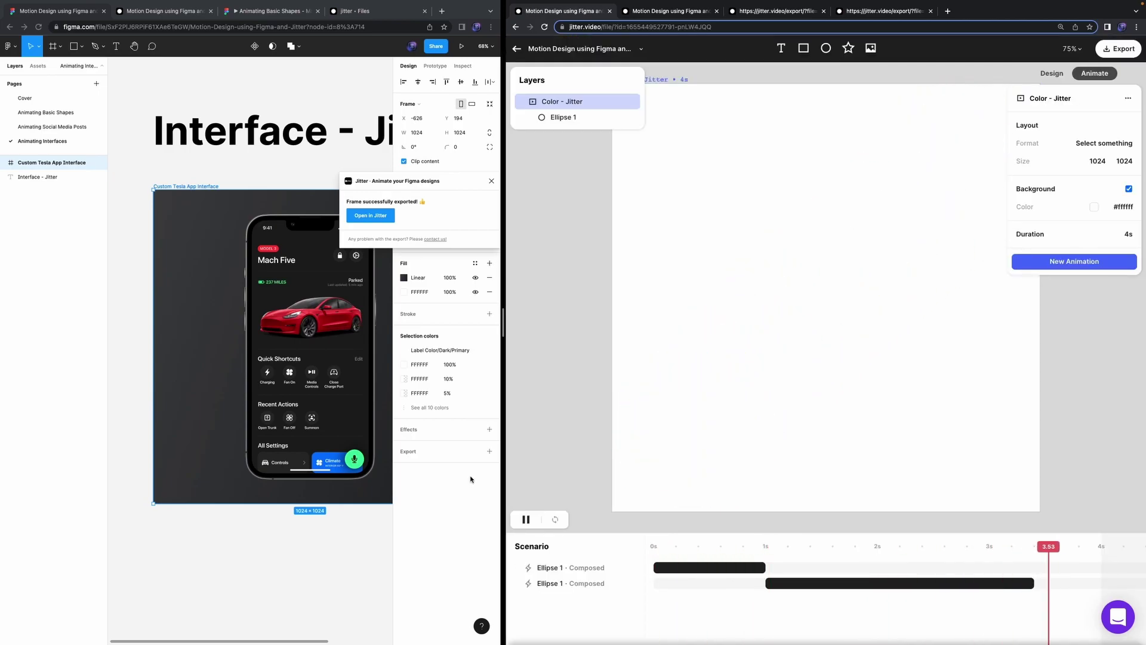
# Step: Switch to Figma and close the Jitter plugin's export window
pyautogui.click(489, 182)
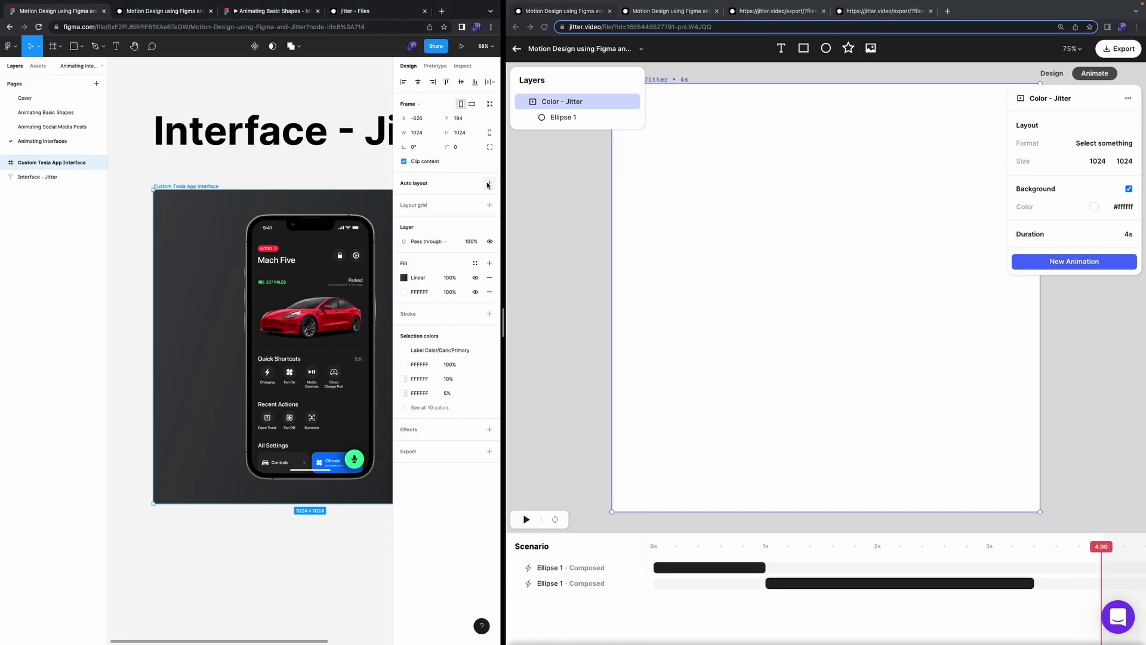